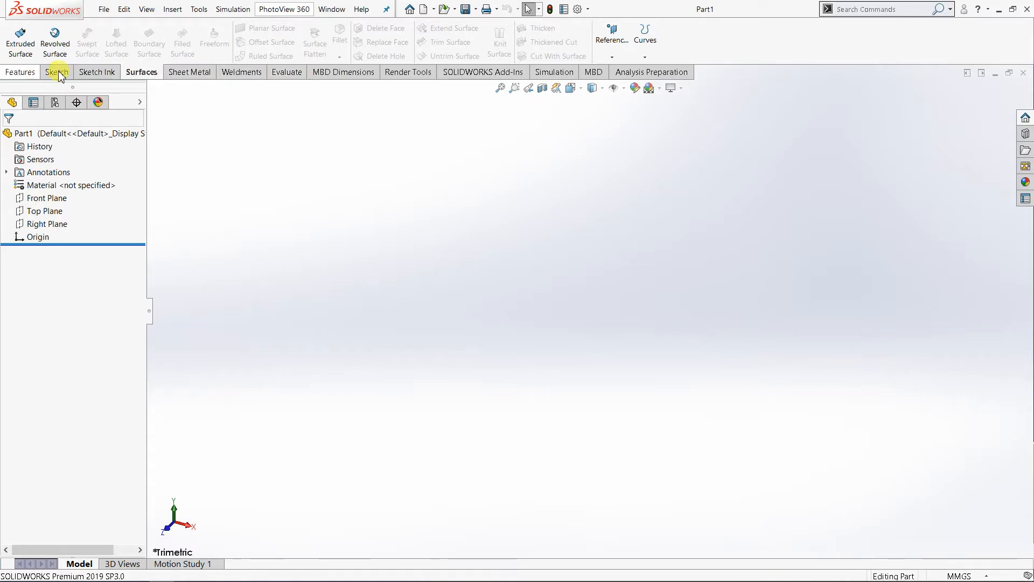
Step: Hide the Surfaces command set from the CommandManager, then restore and display it
right_click(252, 77)
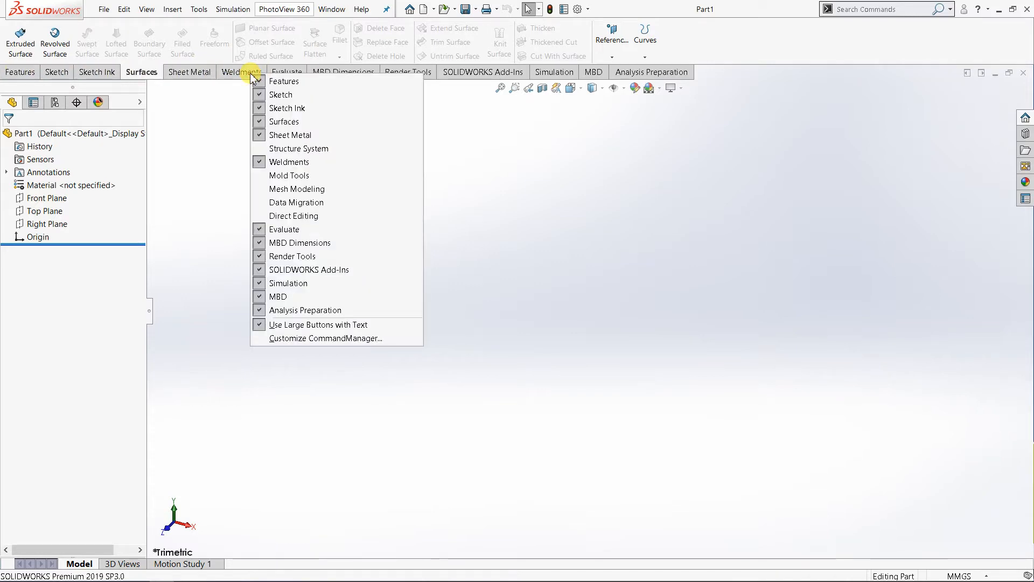
click(264, 124)
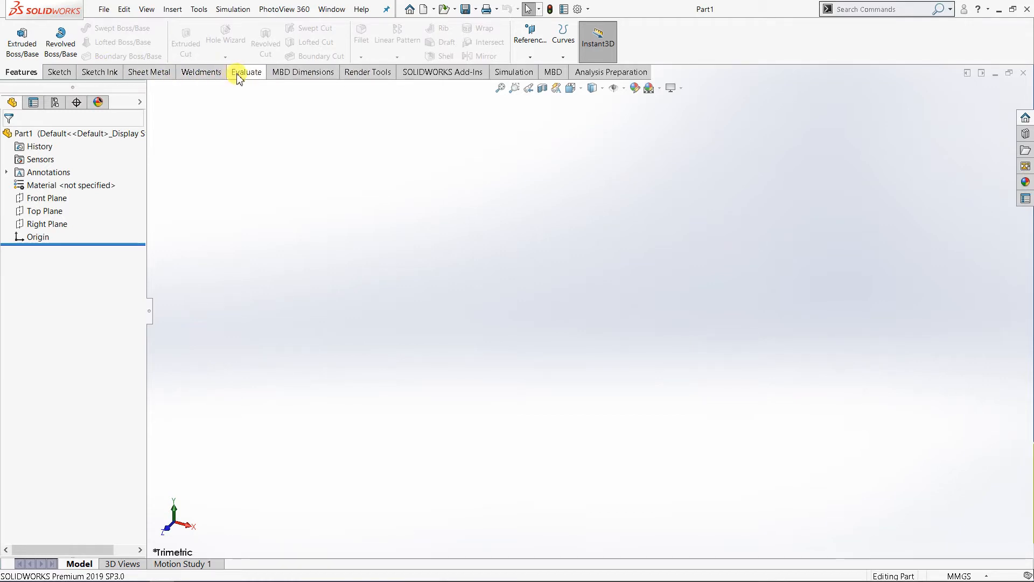
right_click(152, 76)
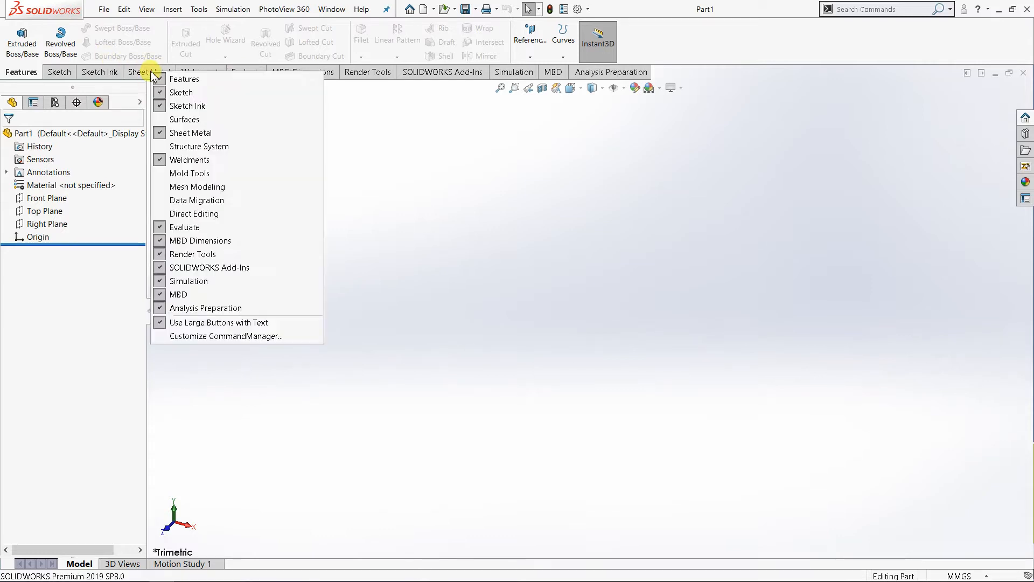
click(180, 120)
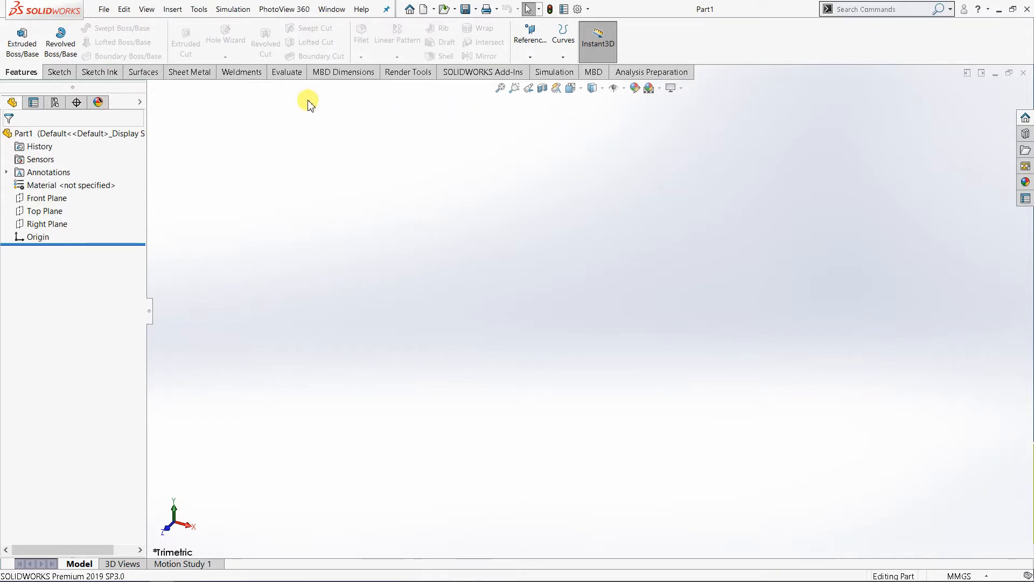
click(142, 76)
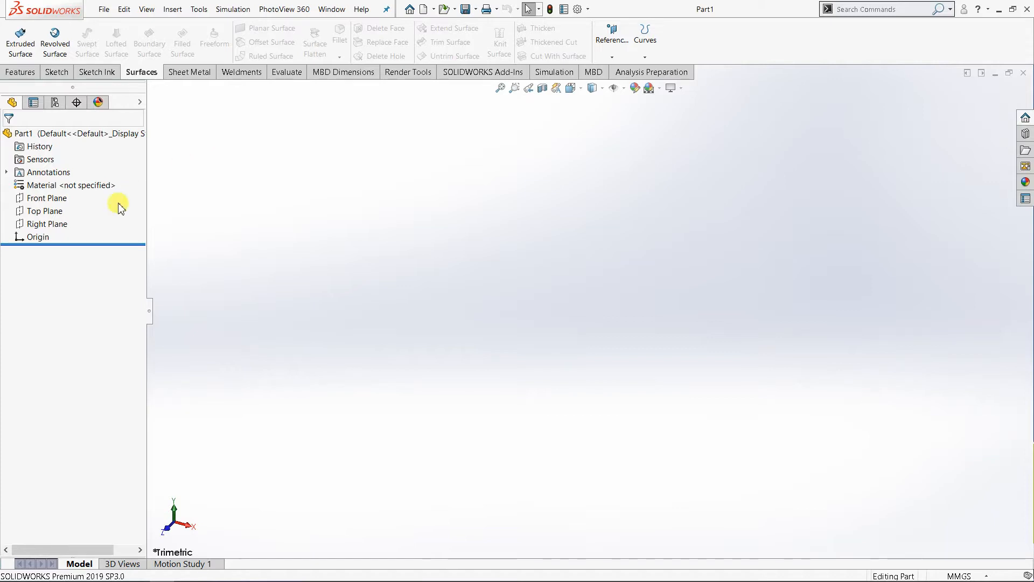
Step: Start a sketch on the Top Plane and draw a center rectangle about 63 by 55 mm around the origin
click(58, 211)
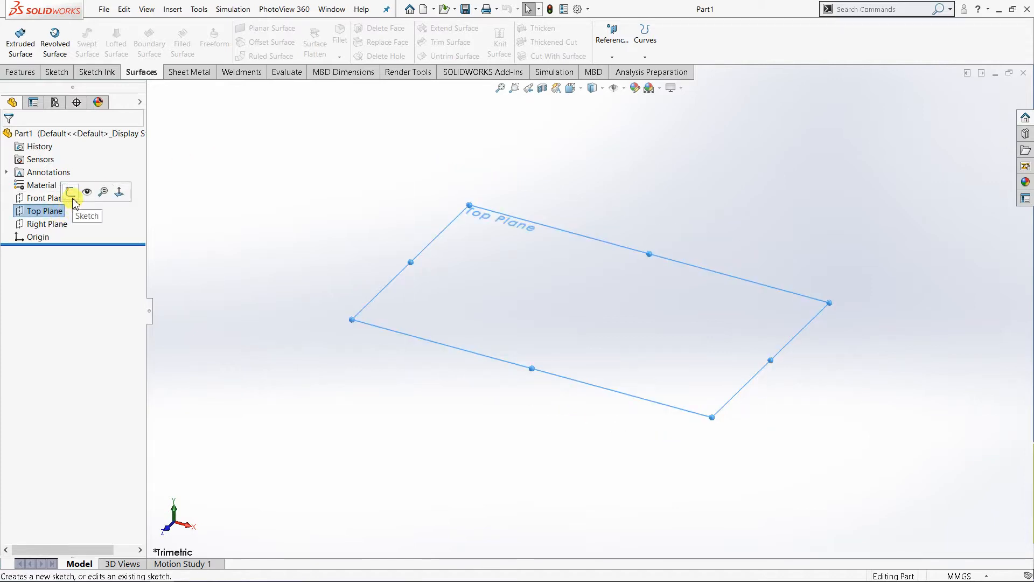
click(119, 191)
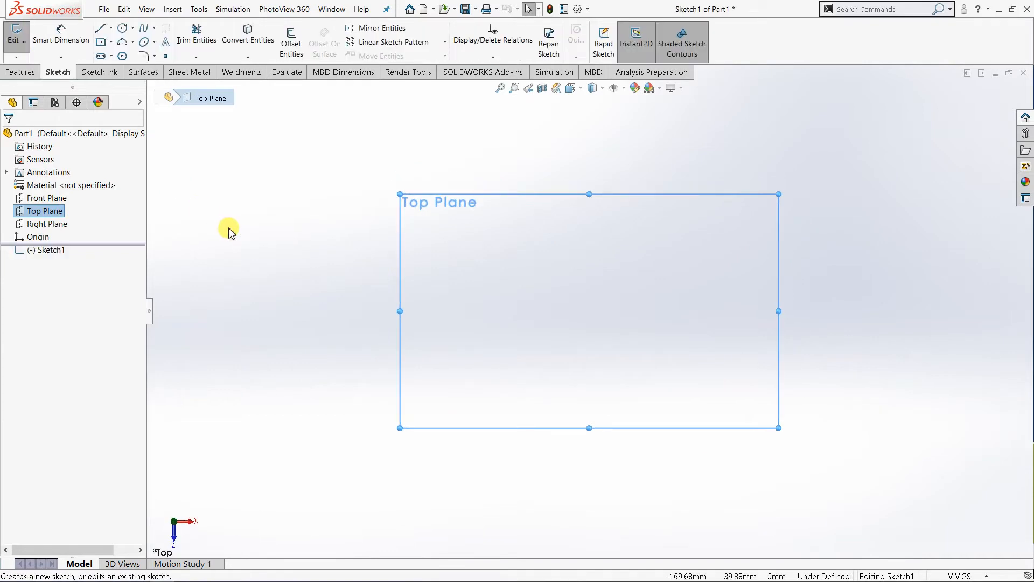
click(111, 43)
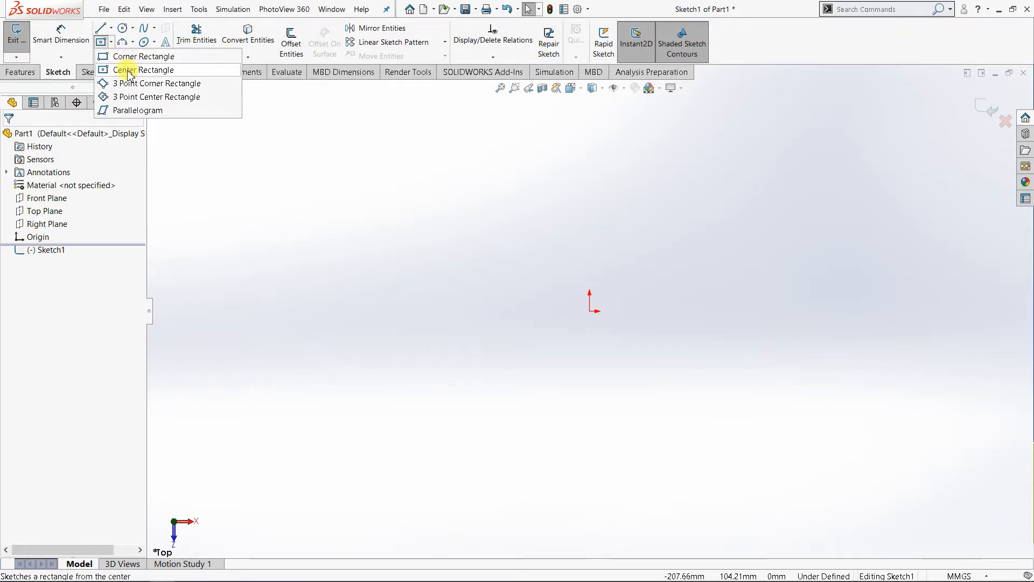
click(130, 71)
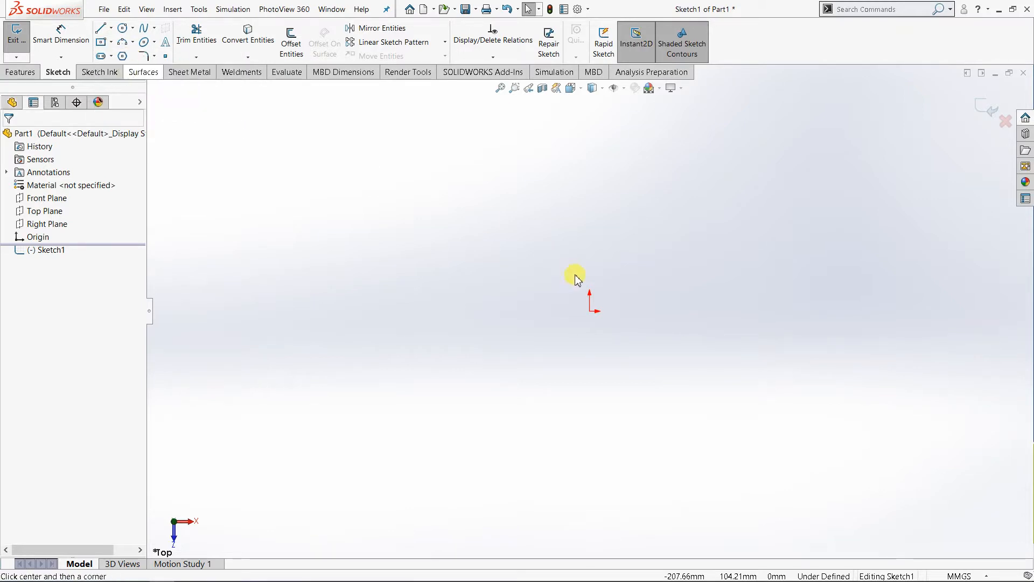
click(589, 311)
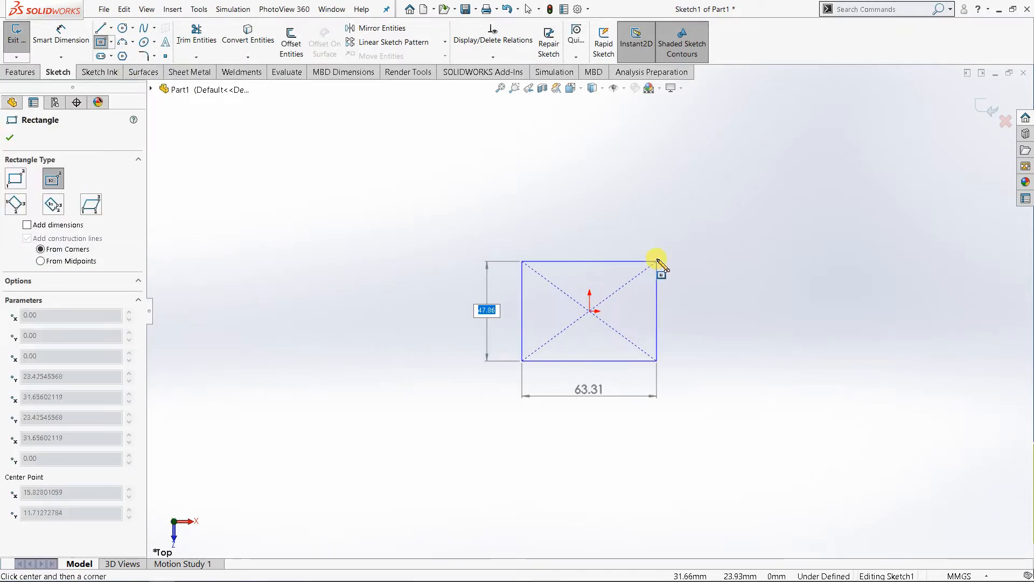
click(656, 253)
Step: Dimension the rectangle's horizontal and vertical sides to 100 mm each
right_click(680, 204)
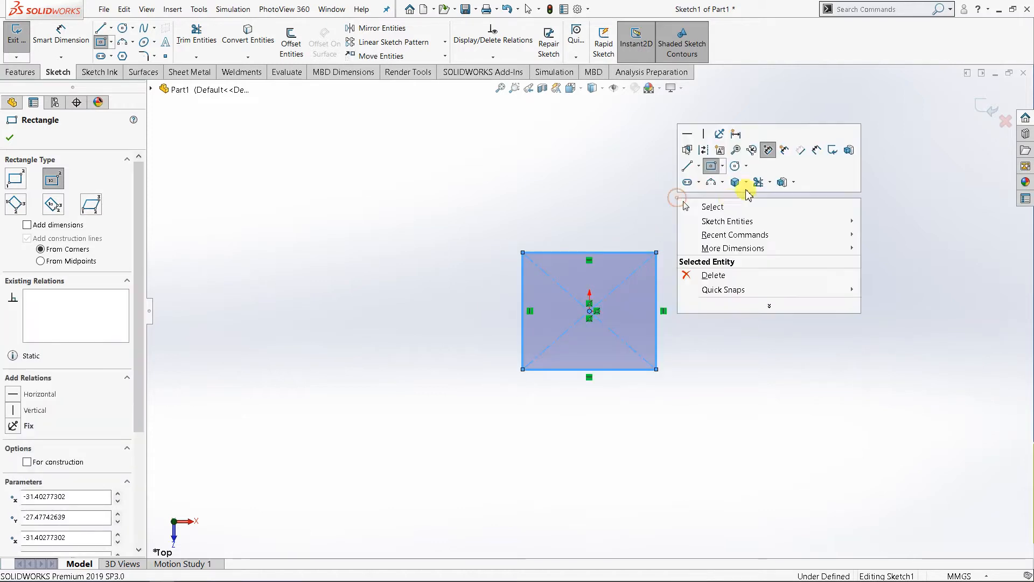
click(813, 144)
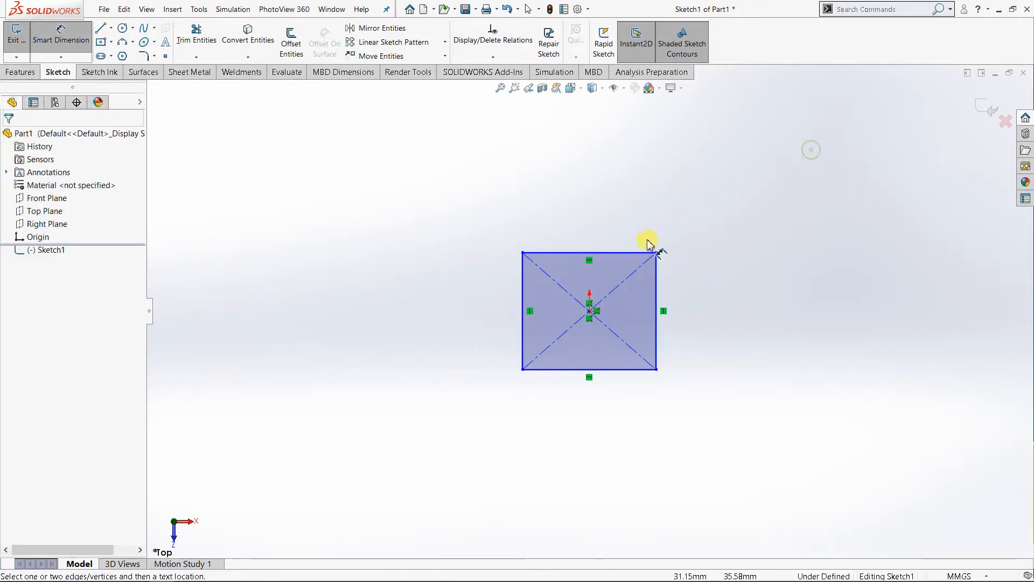
click(623, 252)
click(614, 208)
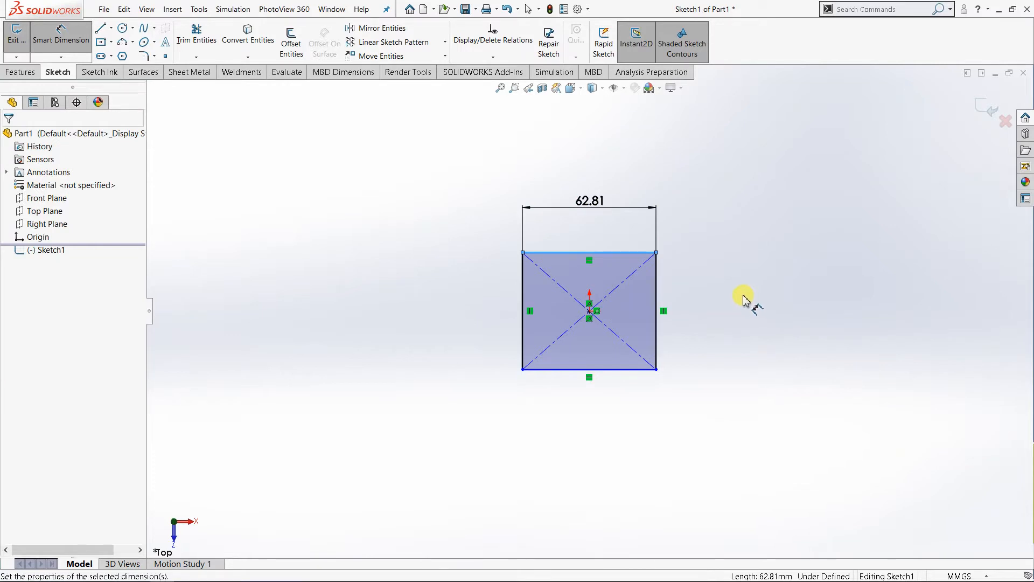
text(100)
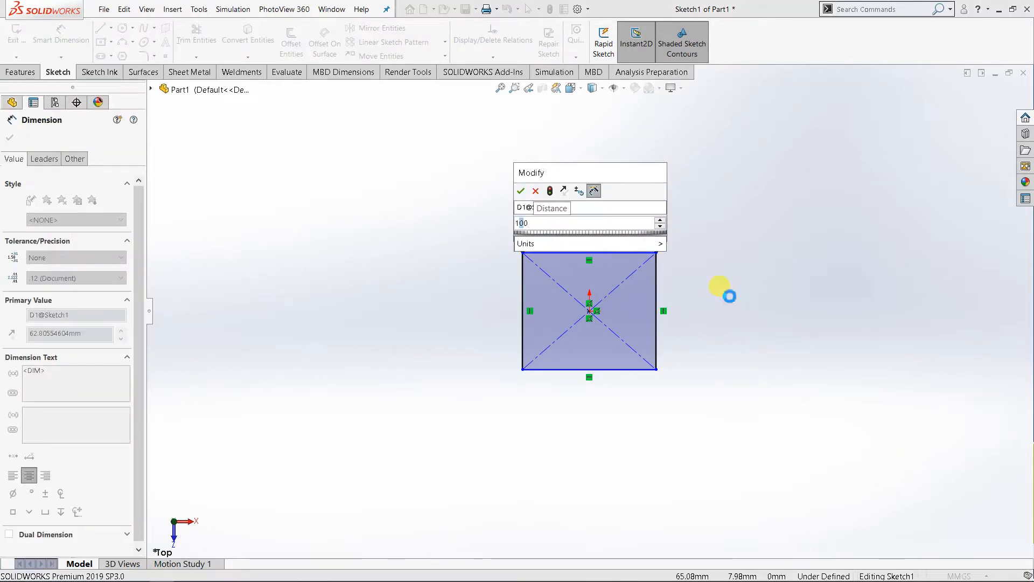
key(Return)
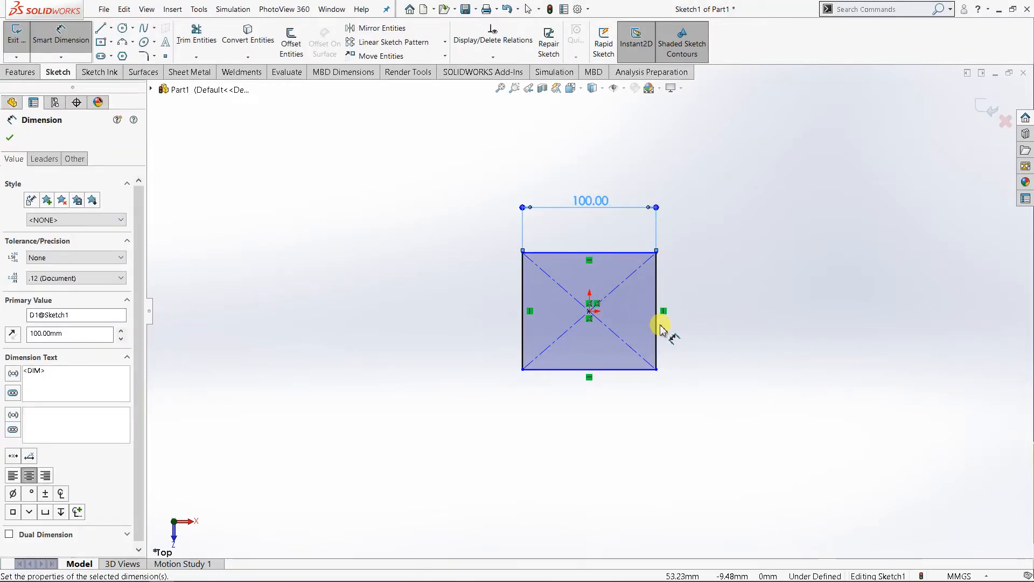
click(657, 327)
click(713, 318)
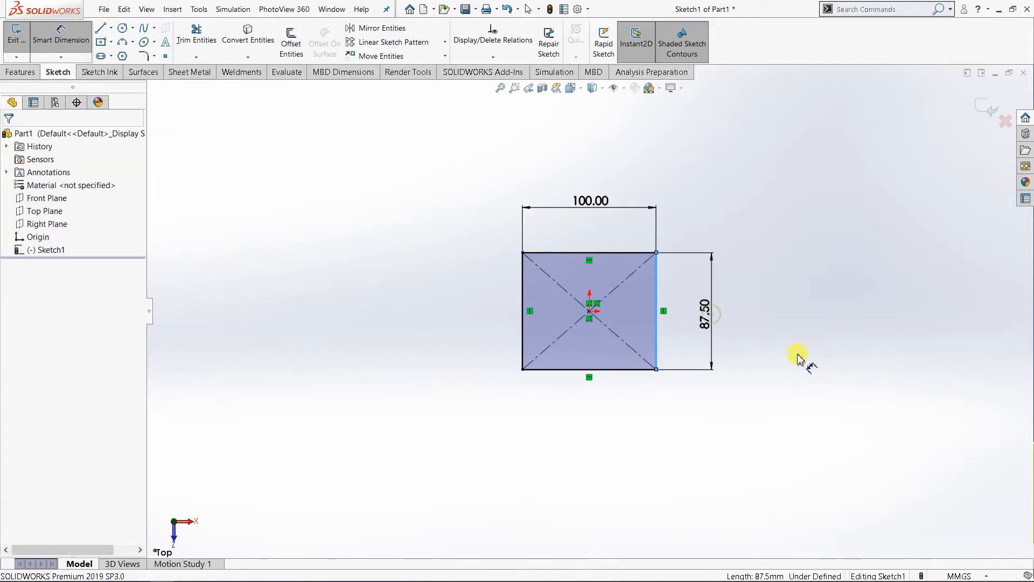
text(100)
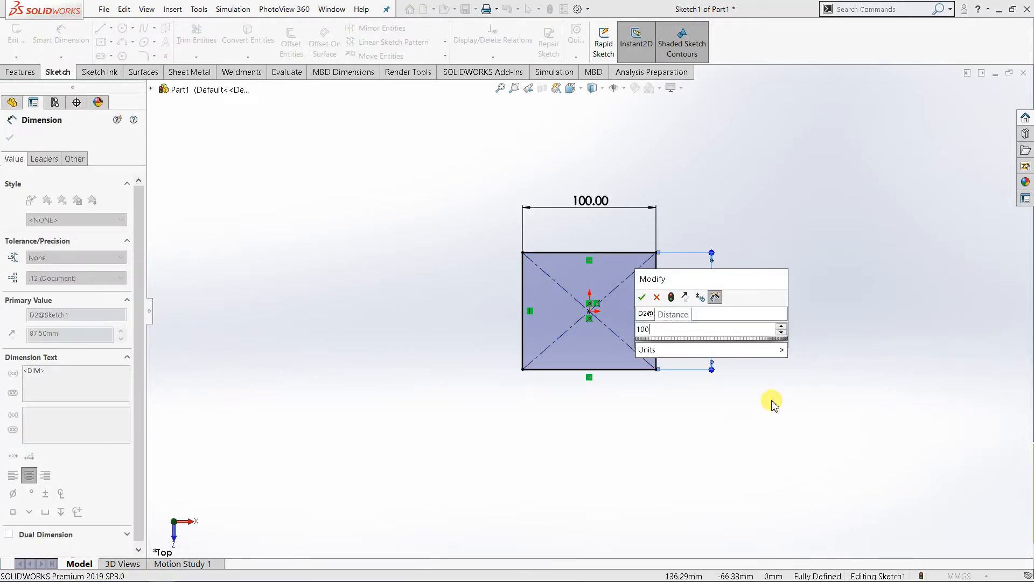
key(Return)
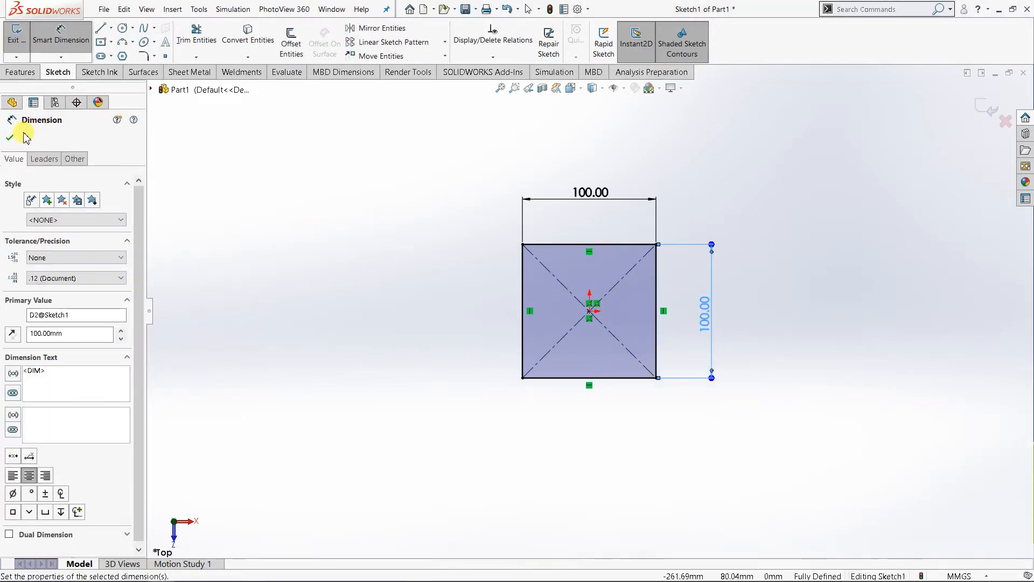
key(Escape)
key(Escape)
Step: Extrude the square sketch as a boss with a Blind depth of 100 mm to form a cube
click(571, 87)
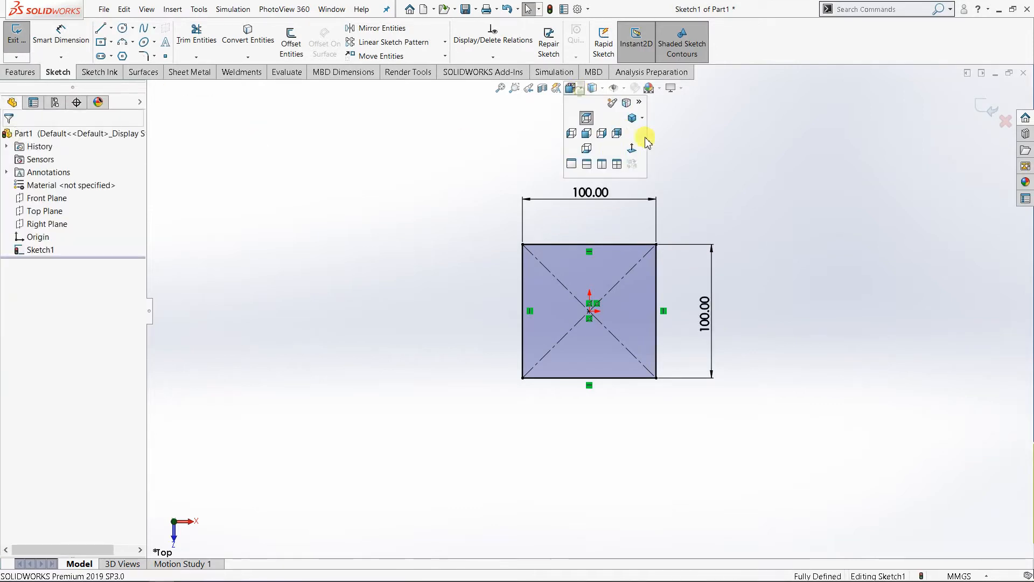
click(643, 118)
click(655, 130)
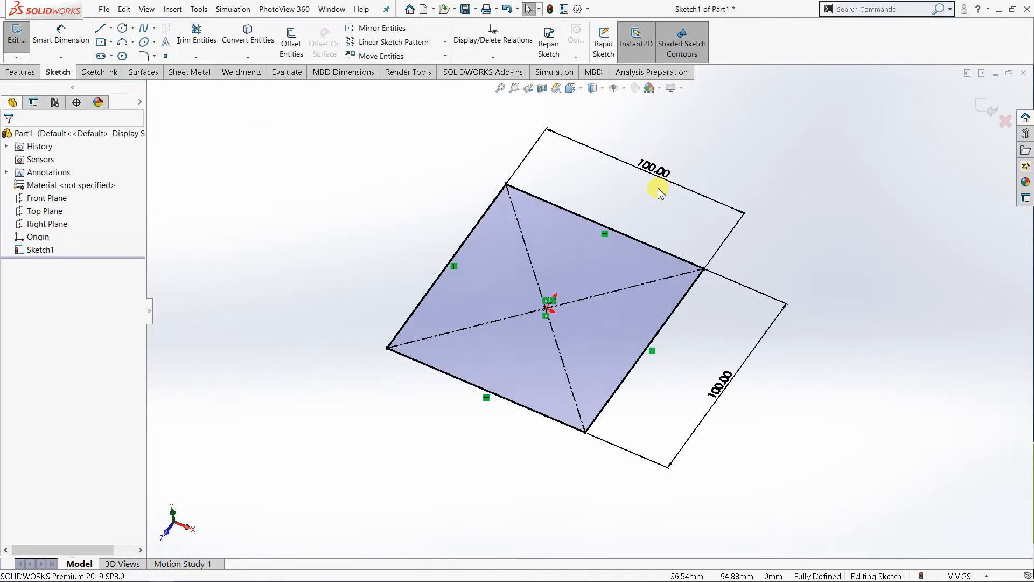
scroll(637, 221, up, 3)
scroll(531, 217, down, 1)
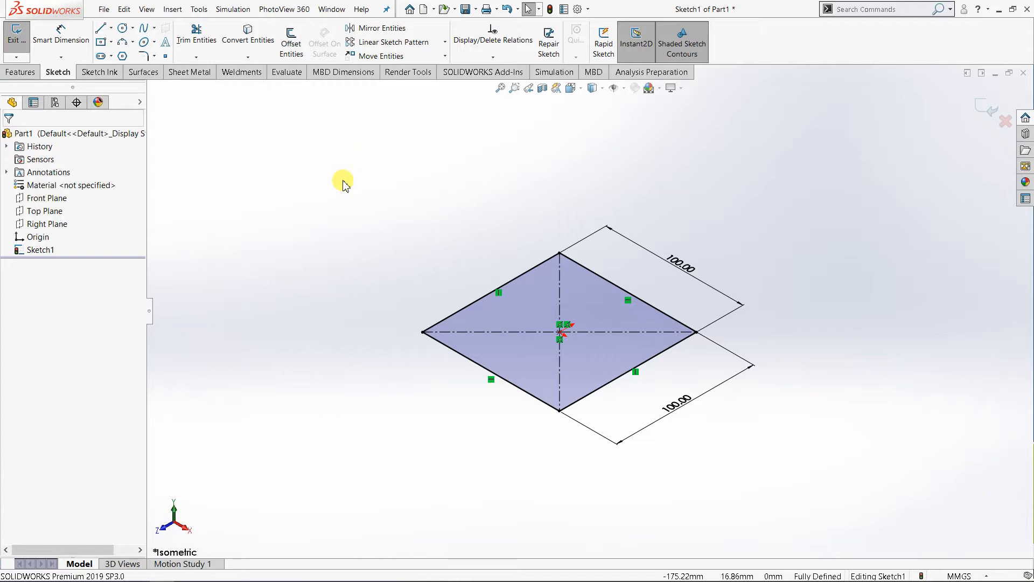
click(32, 74)
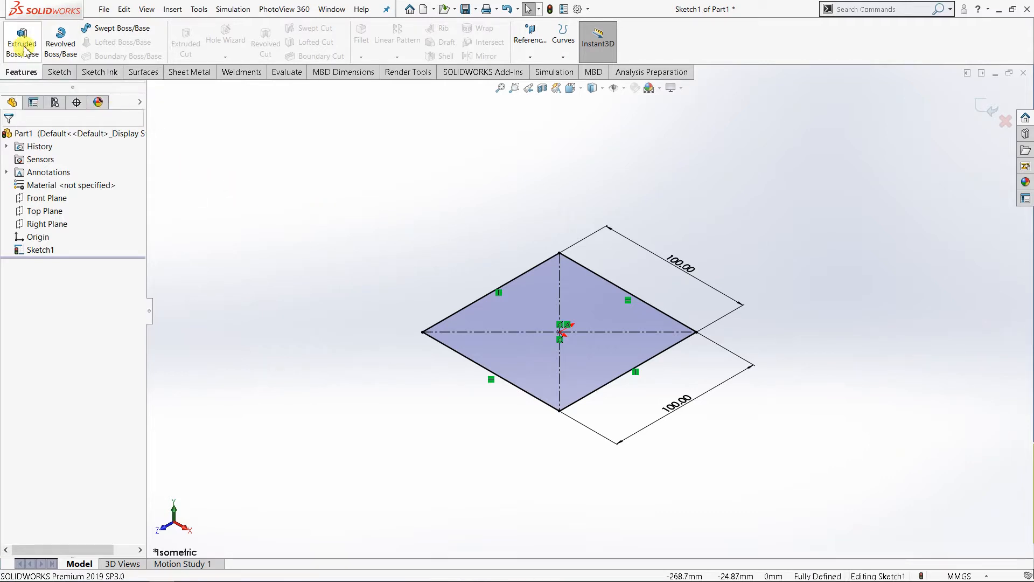
click(26, 49)
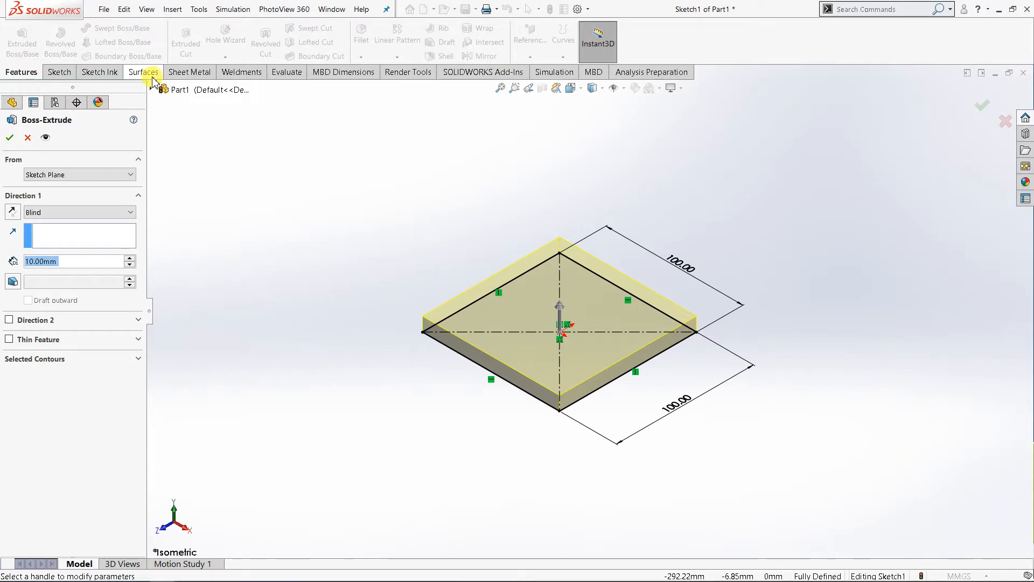
click(130, 258)
click(130, 258)
click(130, 258)
click(129, 258)
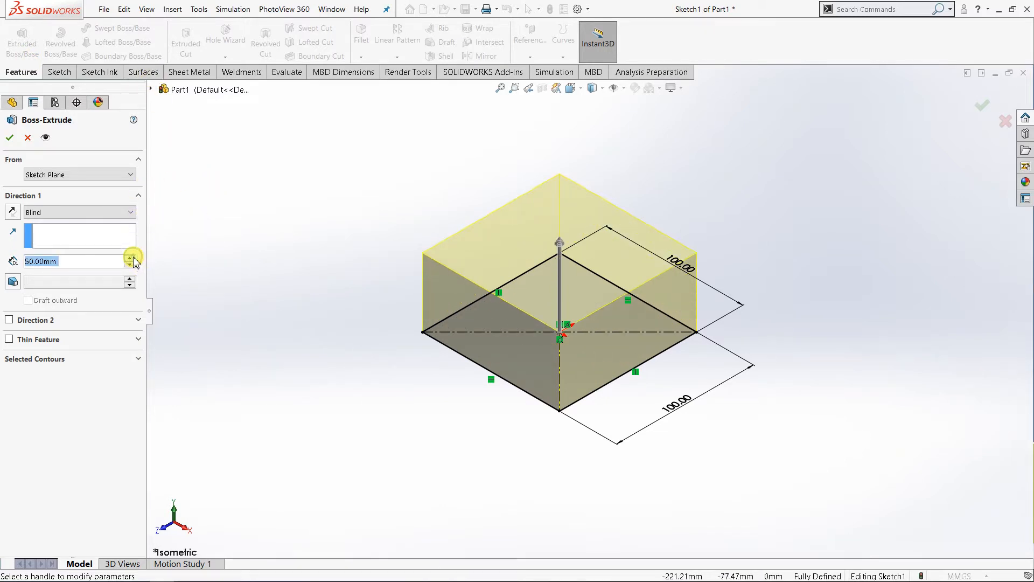
click(129, 258)
click(132, 259)
click(133, 258)
click(132, 258)
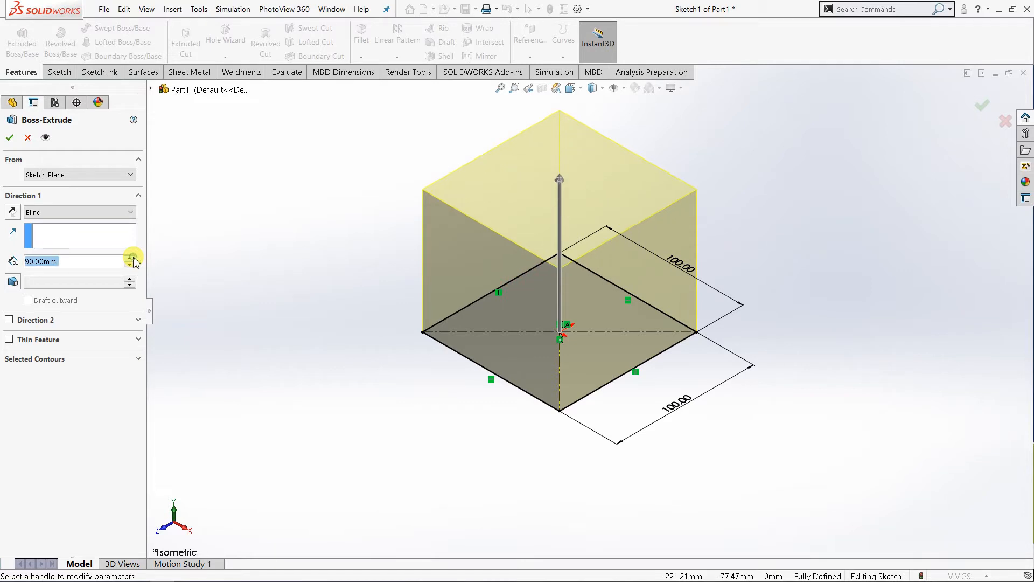
click(132, 259)
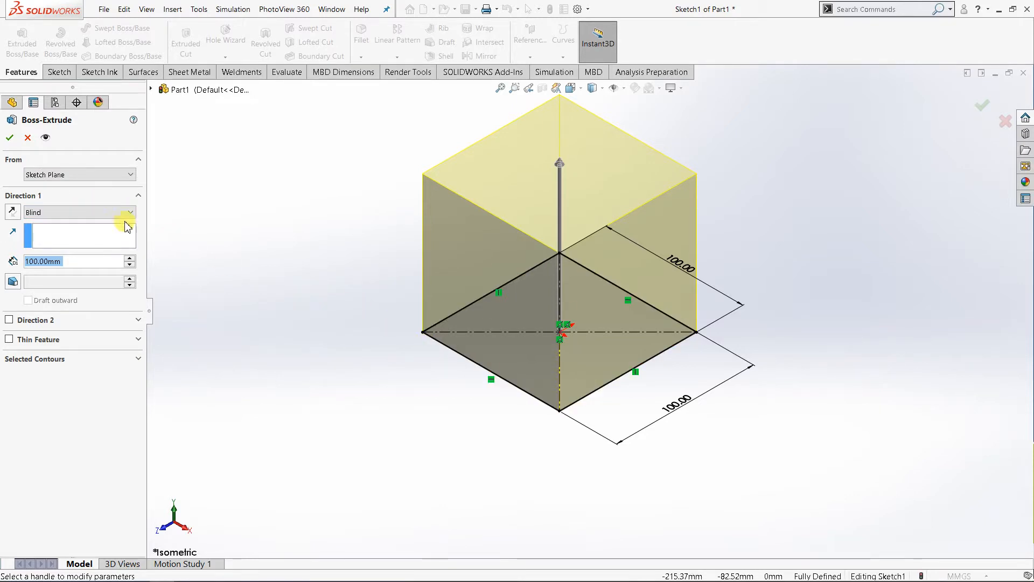
click(10, 137)
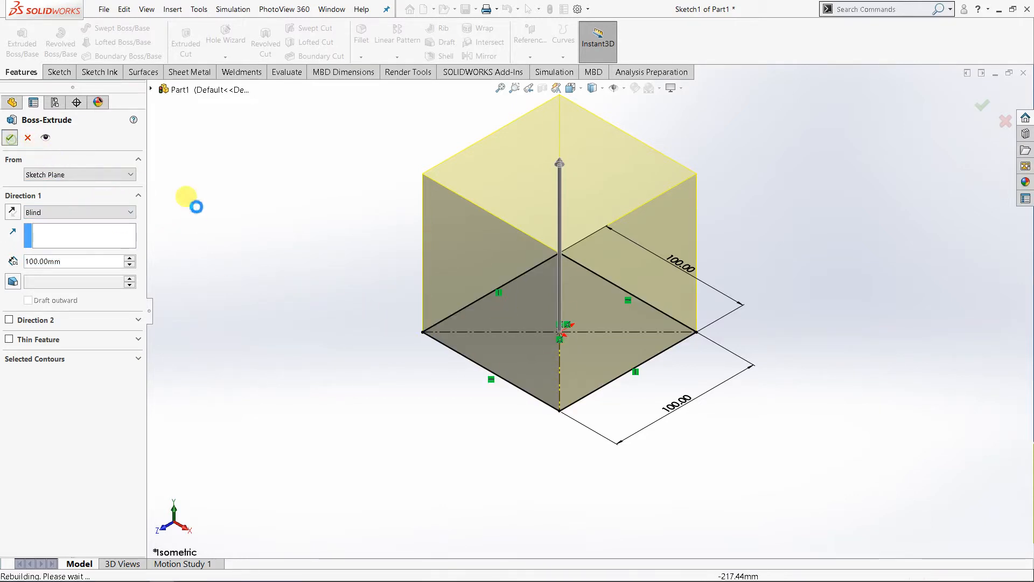
click(291, 222)
Step: Examine the extruded cube's shape from near and far
scroll(487, 257, up, 4)
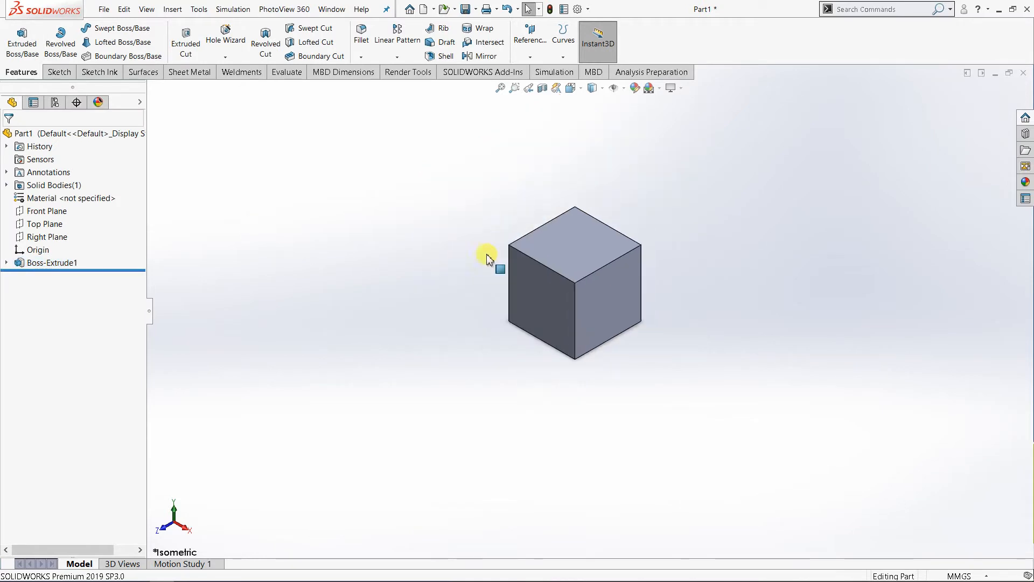
scroll(602, 277, down, 2)
scroll(665, 284, up, 3)
scroll(665, 285, down, 3)
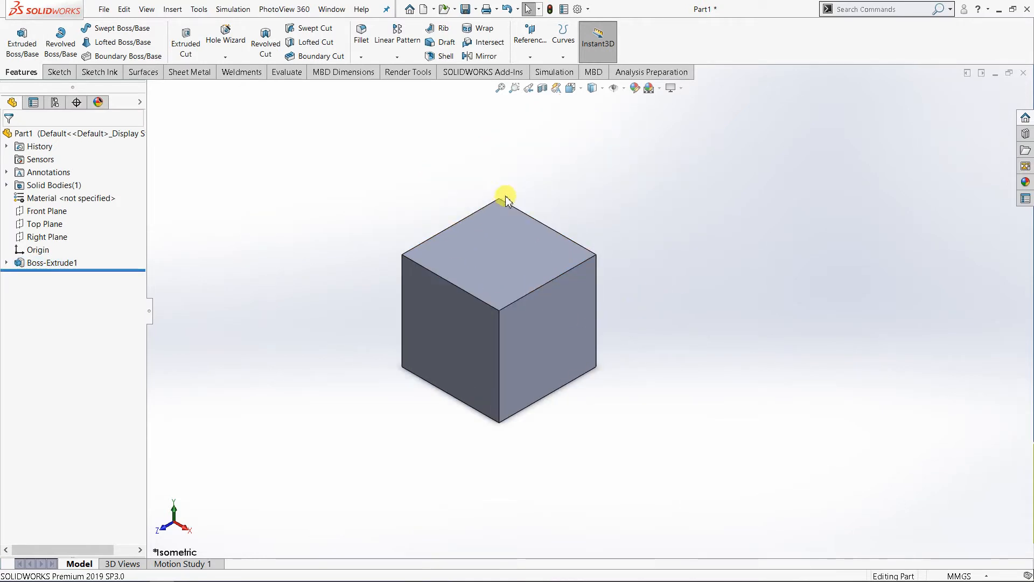
scroll(468, 298, up, 2)
scroll(468, 299, down, 1)
middle_drag(470, 299, 469, 299)
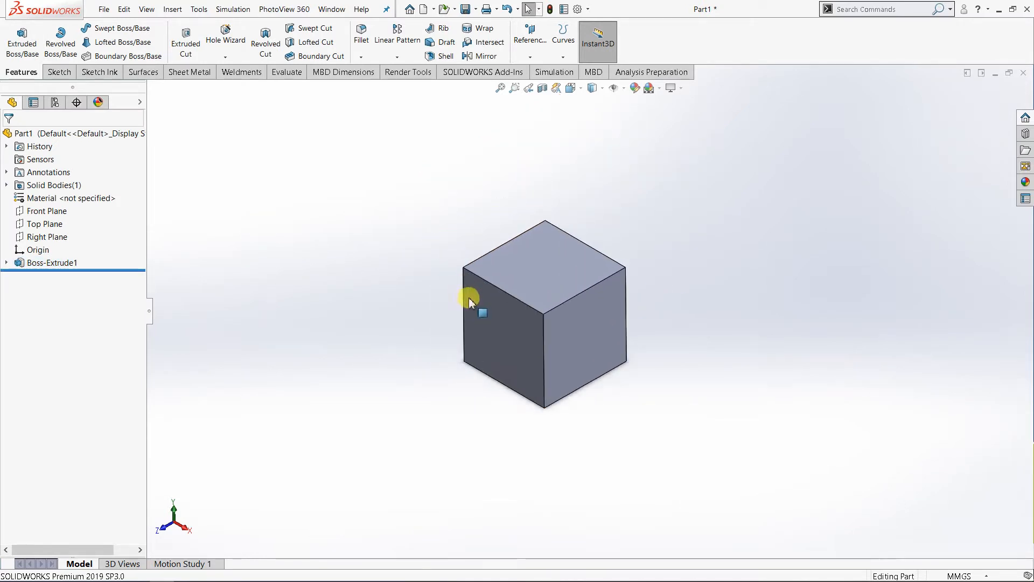
scroll(553, 321, down, 2)
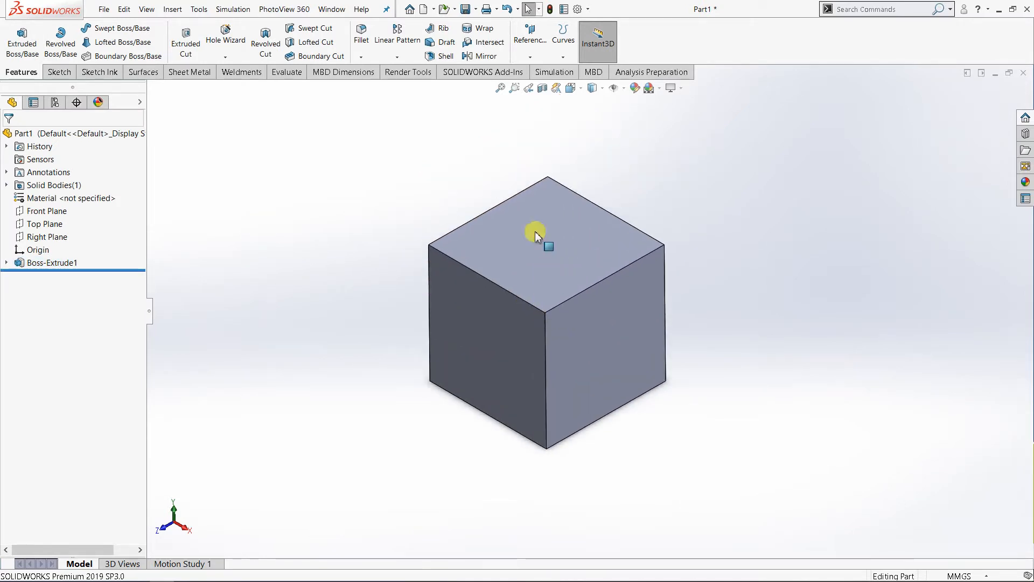
Step: Display a section view of the cube cut at the Front Plane, inspect it, and turn the section off
click(543, 89)
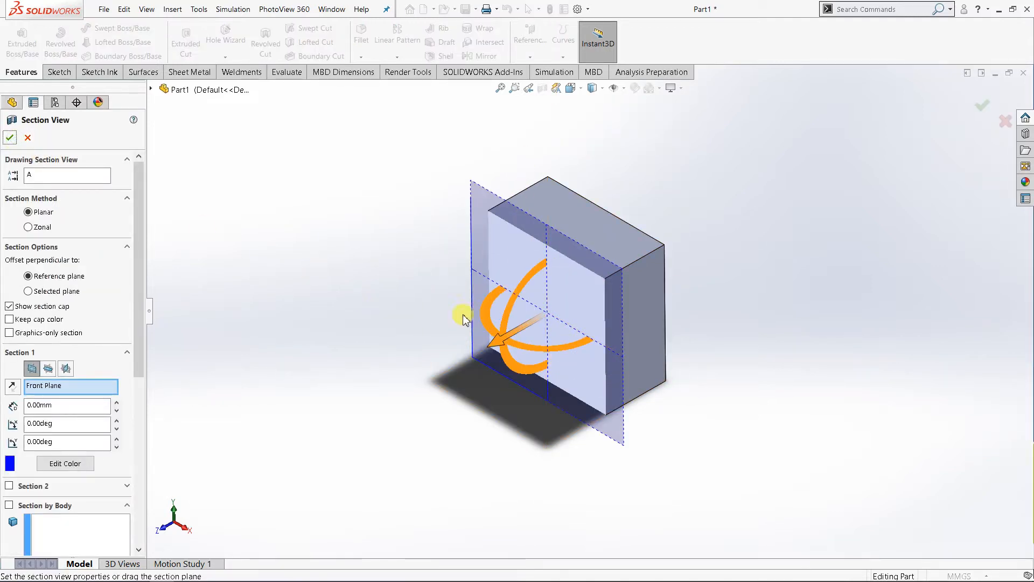
click(10, 139)
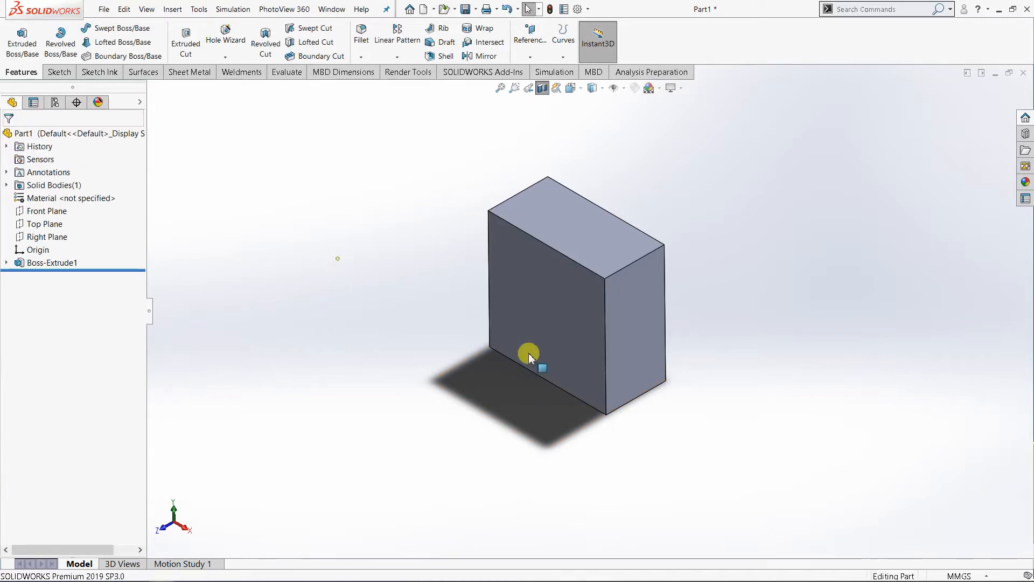
middle_drag(529, 355, 587, 319)
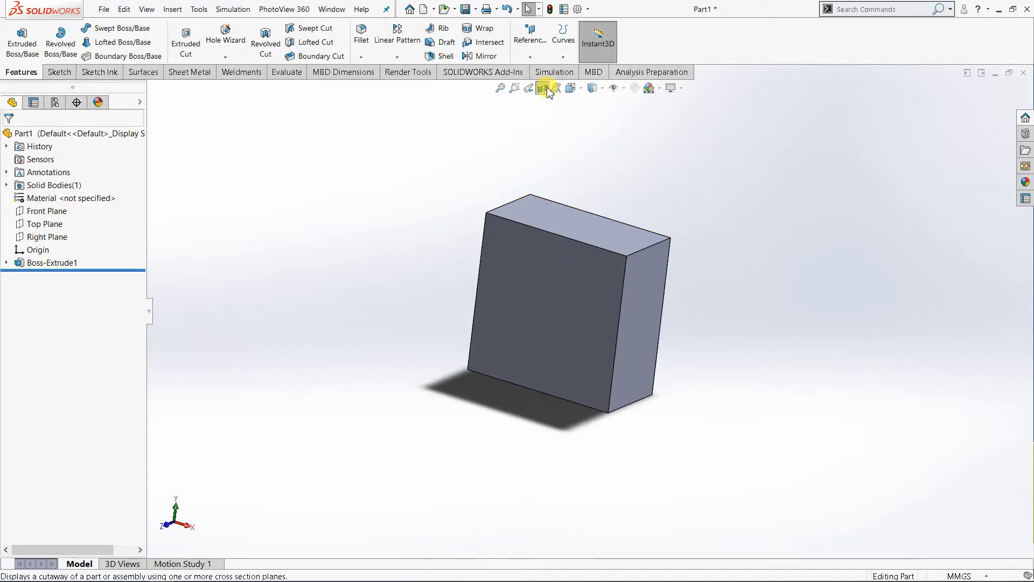
click(528, 88)
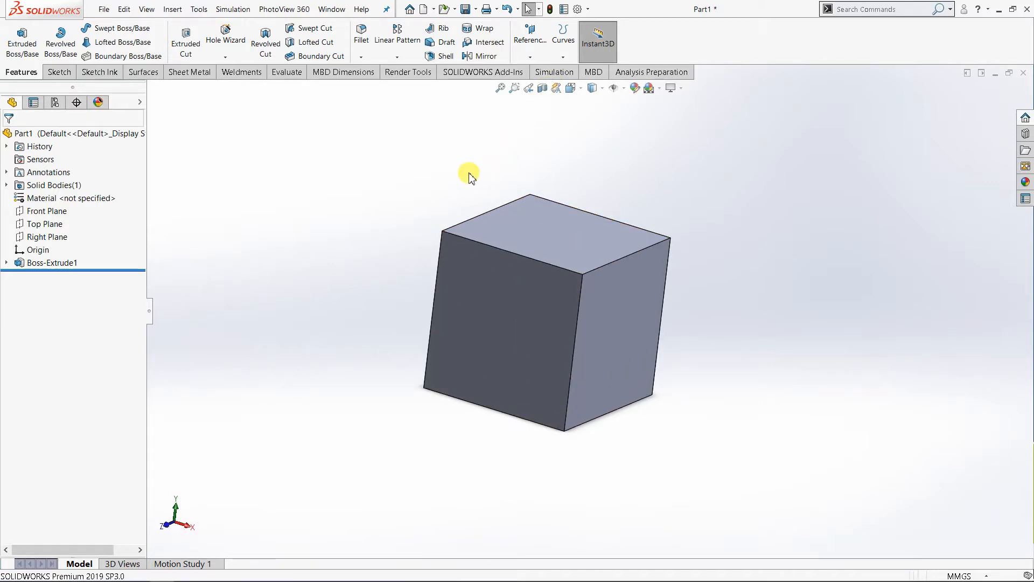
Step: Show the cube in isometric view and open its boss extrusion's base sketch to review the closed square profile
click(571, 87)
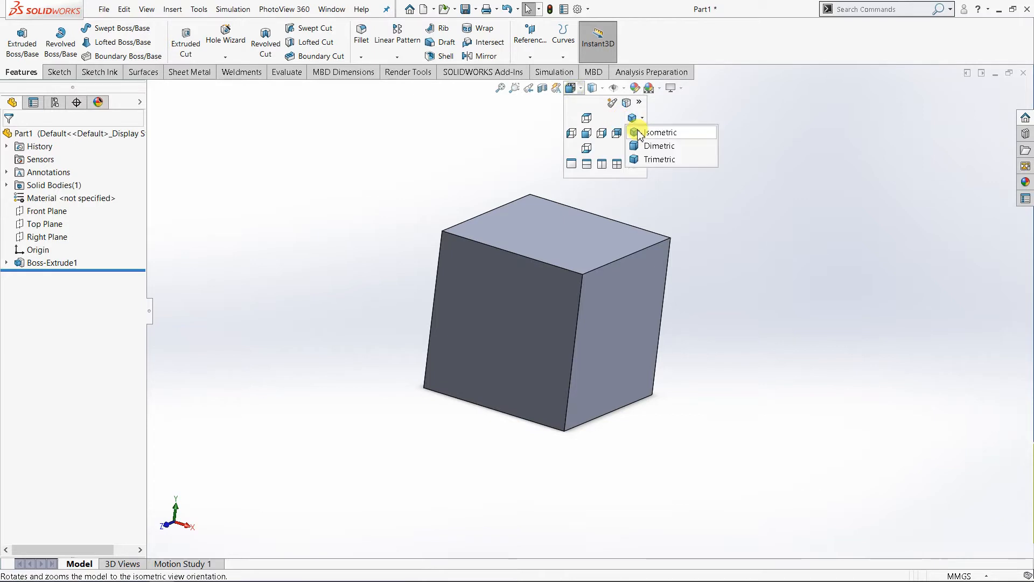
click(638, 131)
scroll(766, 277, up, 5)
scroll(759, 318, down, 1)
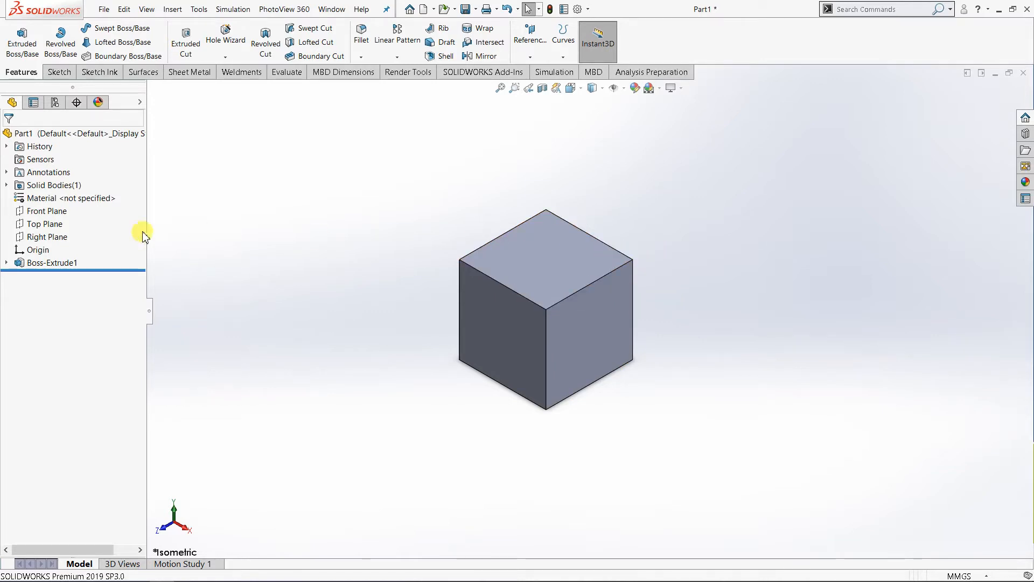
right_click(63, 264)
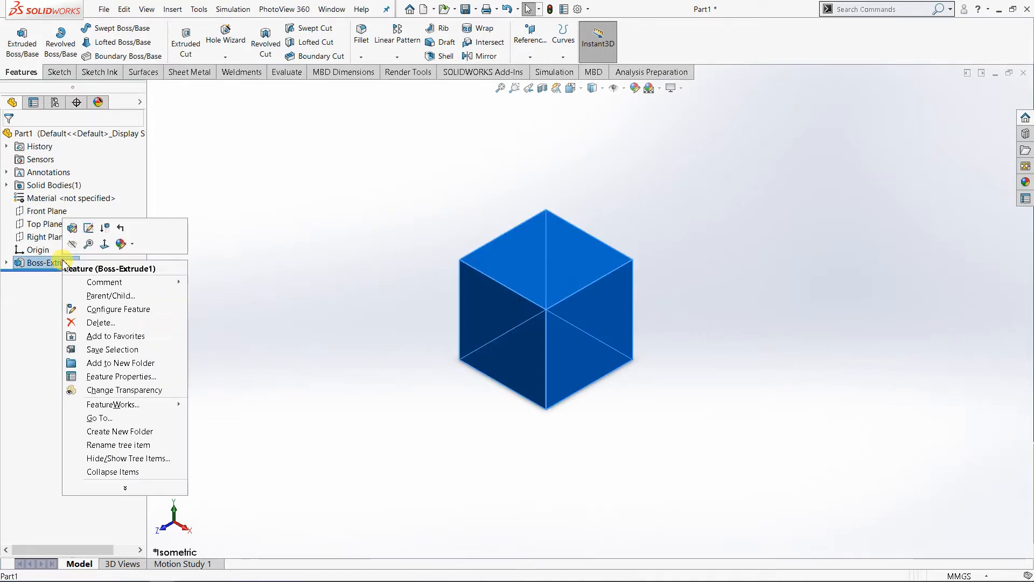
click(85, 228)
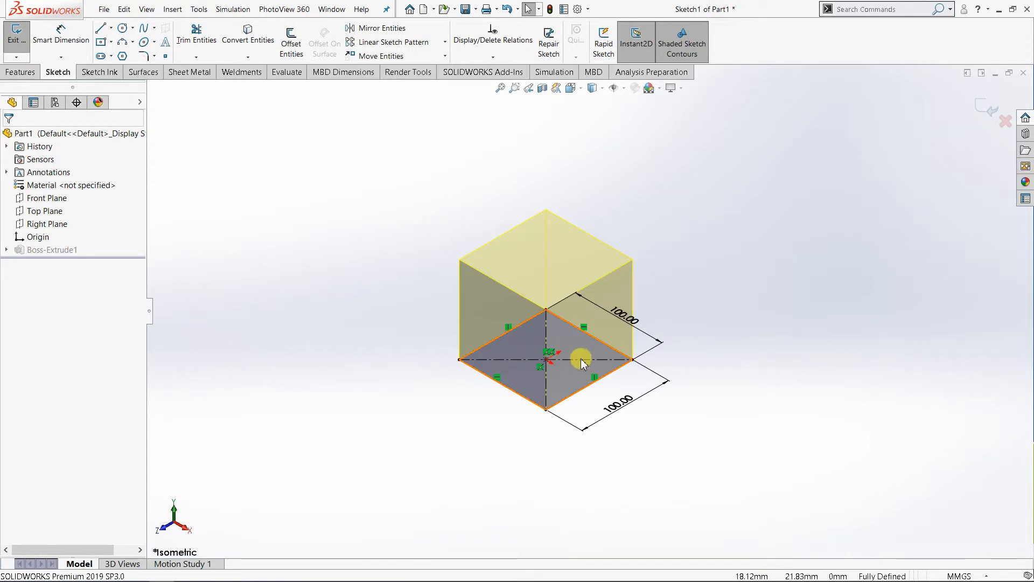
scroll(581, 359, down, 2)
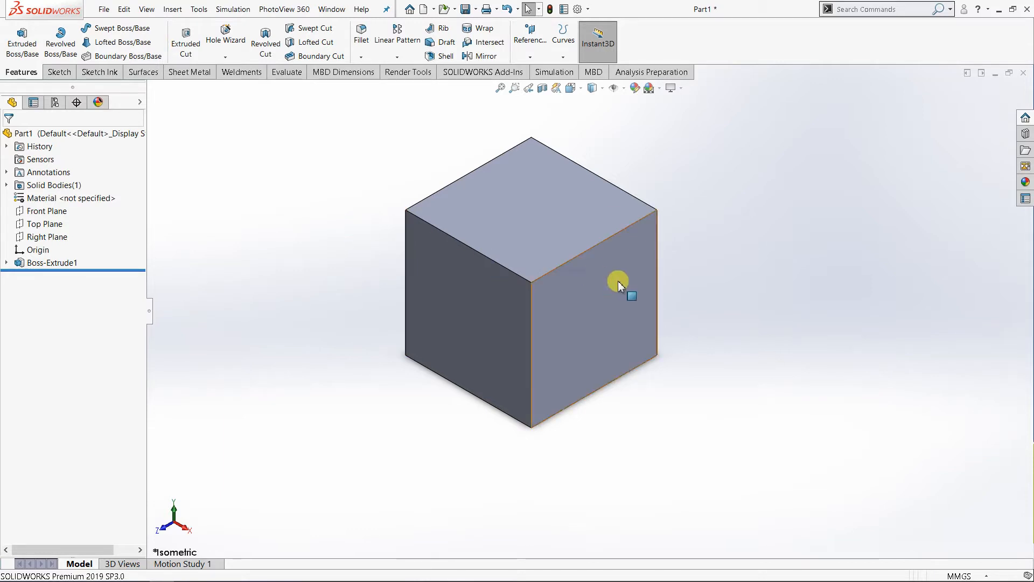
Step: Start a new sketch on the Top Plane and orient the view to Top
scroll(784, 315, up, 2)
scroll(772, 318, down, 3)
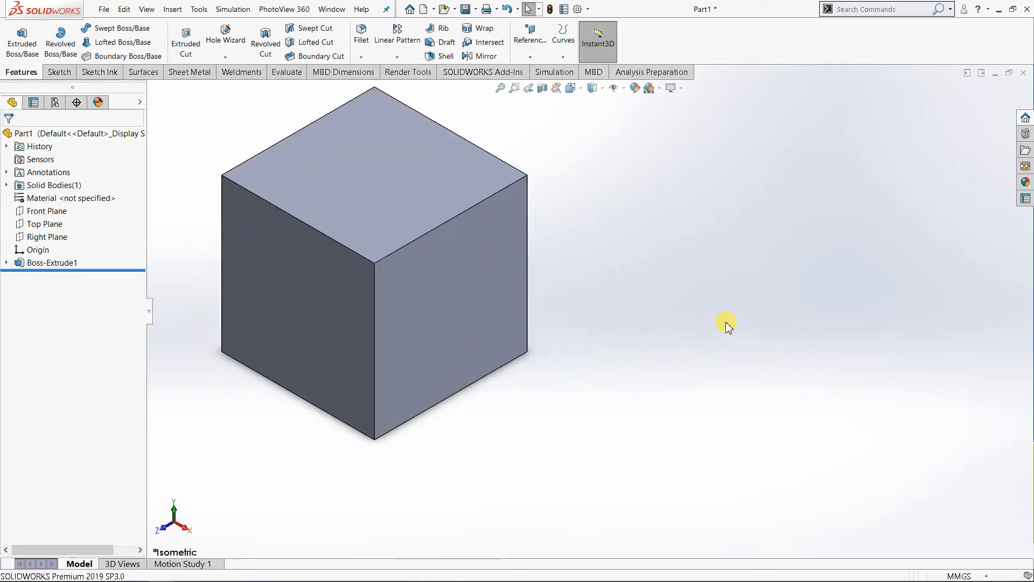
scroll(433, 293, up, 3)
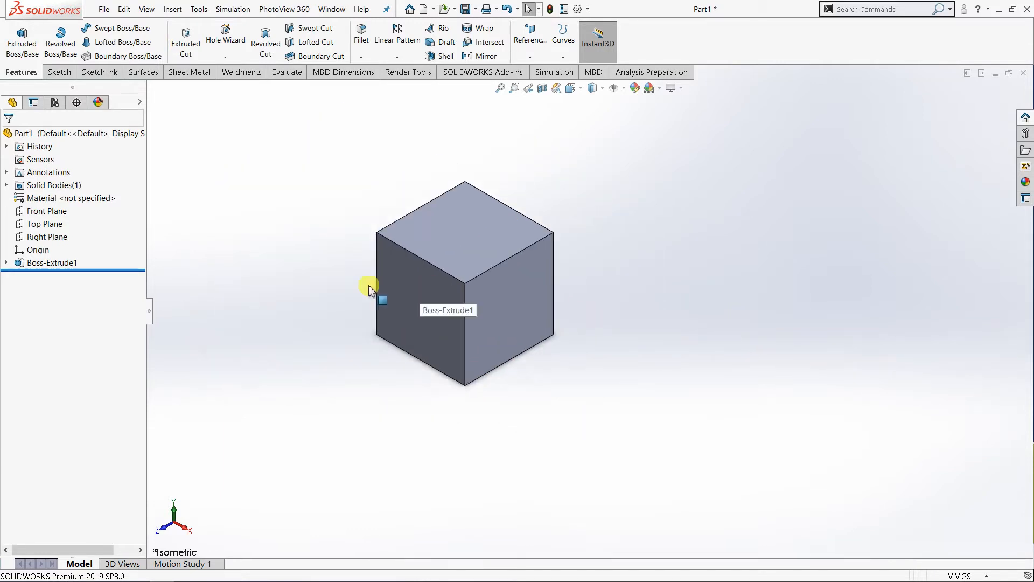
click(61, 230)
click(68, 210)
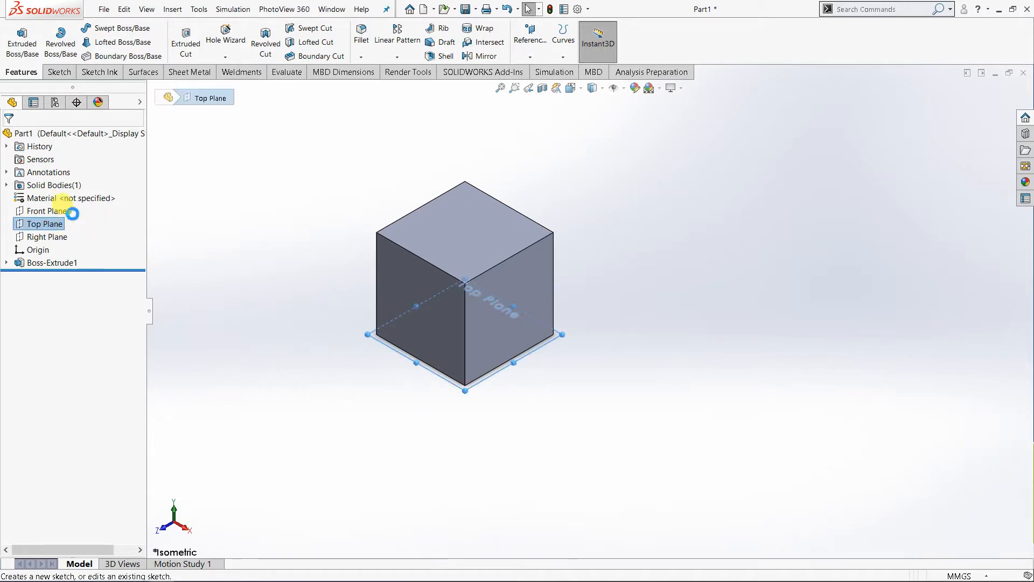
click(570, 88)
click(624, 160)
click(748, 251)
scroll(721, 243, up, 5)
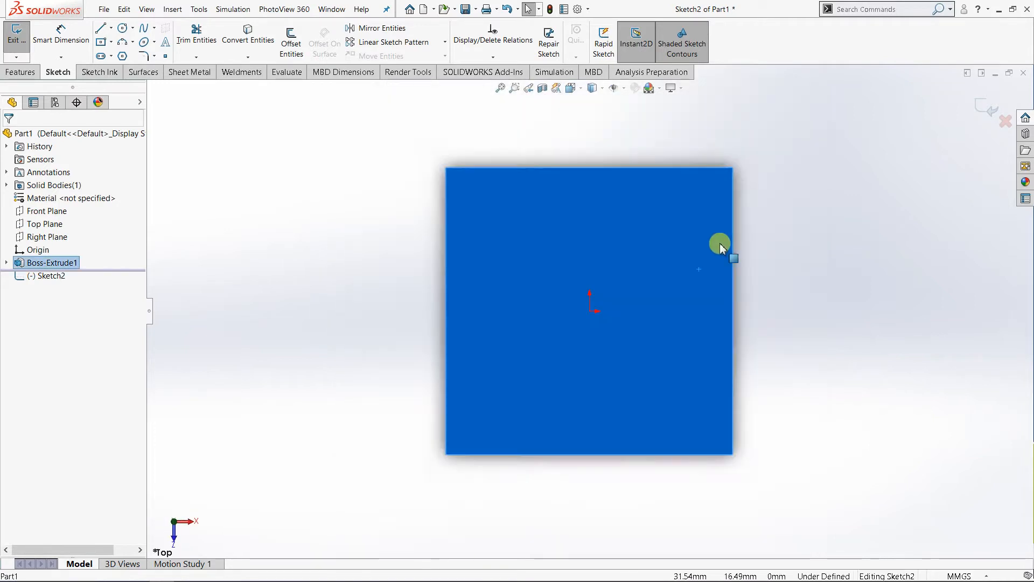
click(813, 308)
scroll(782, 317, up, 4)
scroll(782, 317, down, 3)
scroll(657, 302, down, 2)
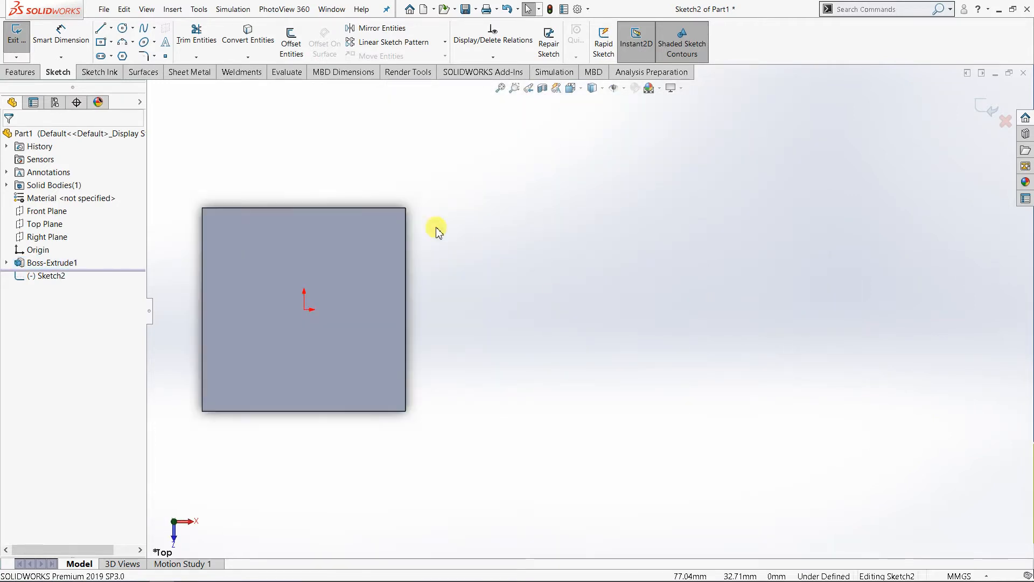
Step: Sketch a center rectangle about 85 mm wide and 95 mm high beside the cube, its center horizontally in line with the origin
click(101, 44)
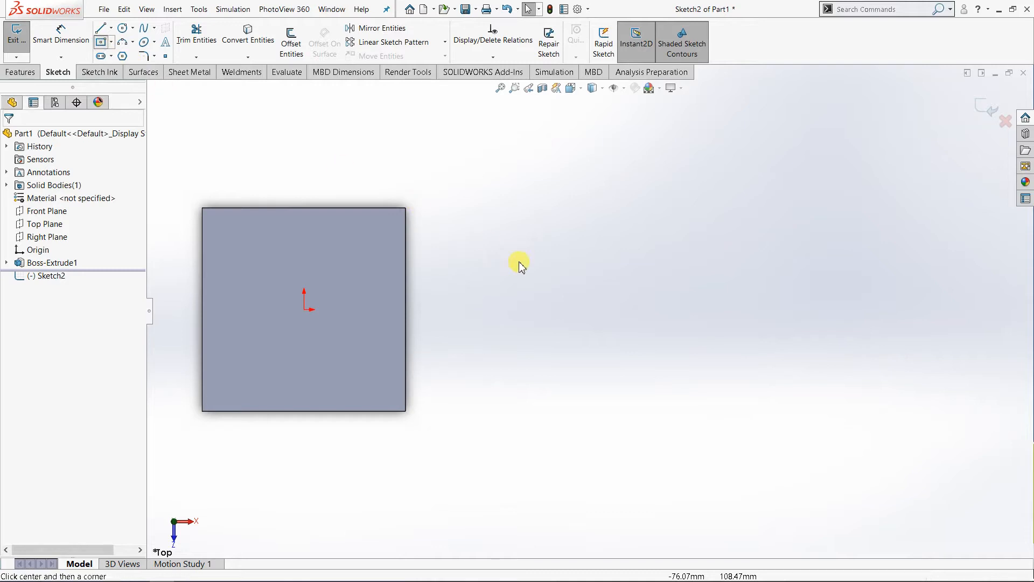
click(547, 309)
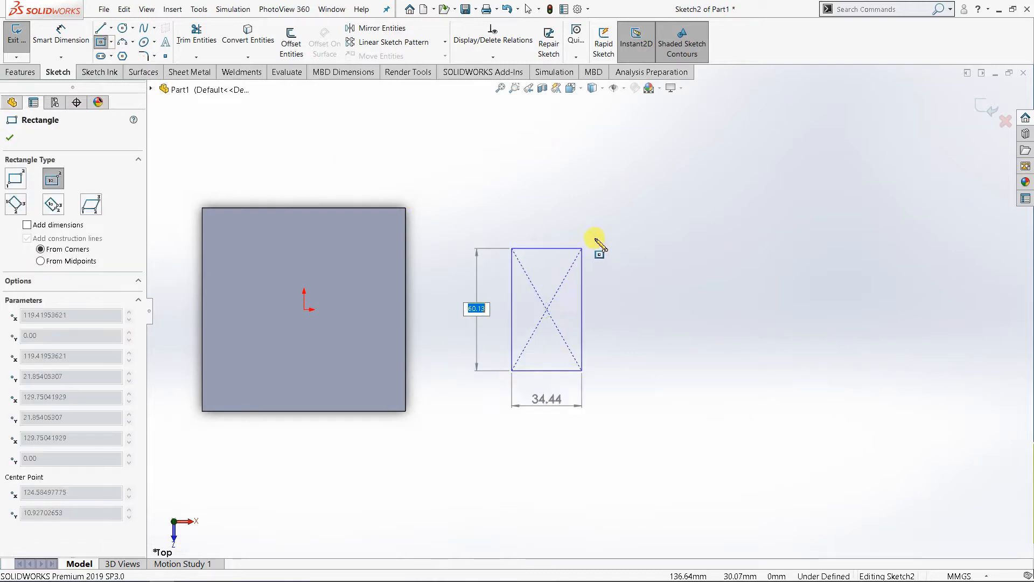
click(633, 213)
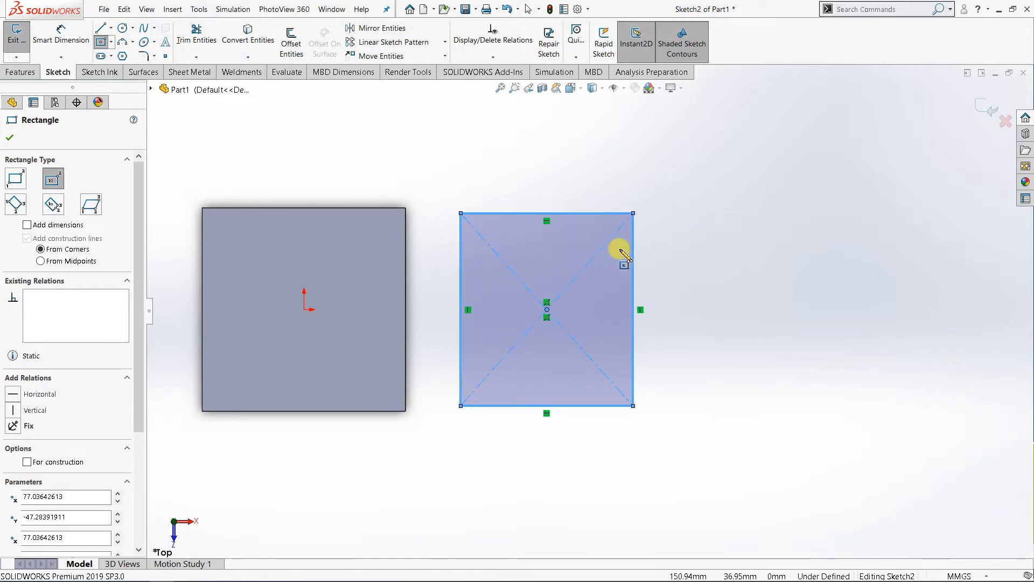
Step: Dimension the new rectangle's upper horizontal side to 100 mm
right_click(744, 212)
click(879, 152)
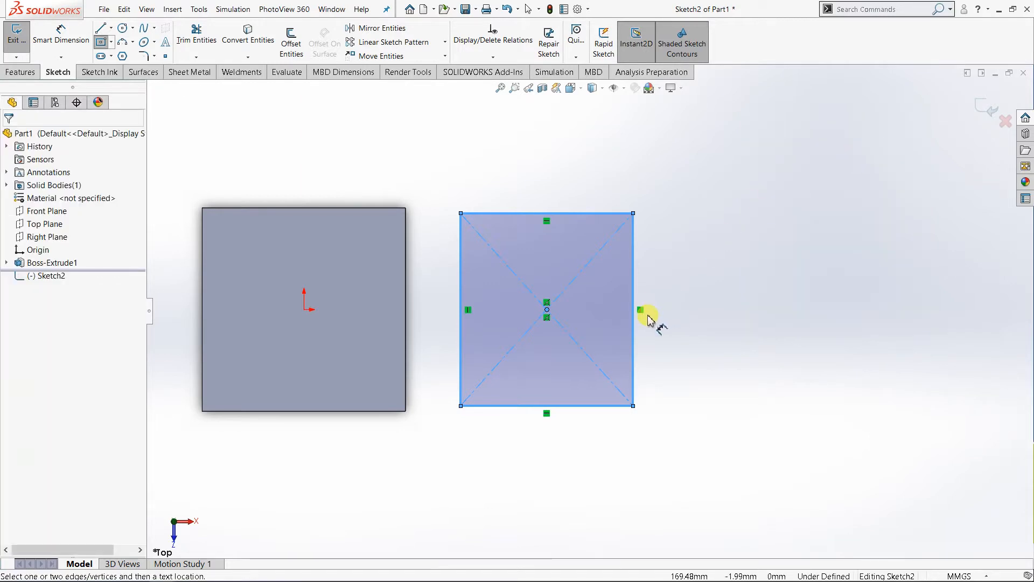
click(572, 219)
click(547, 157)
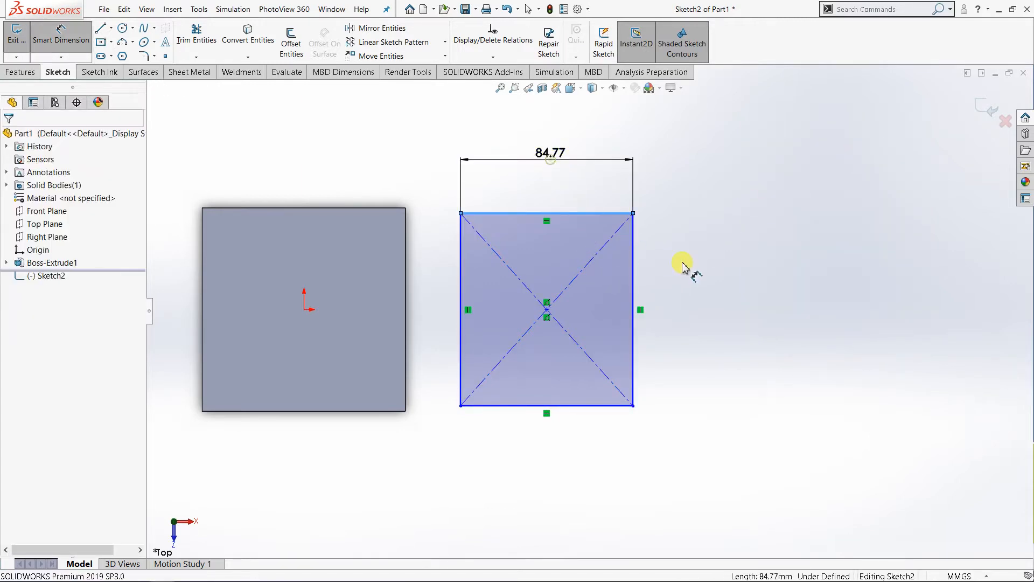
text(100)
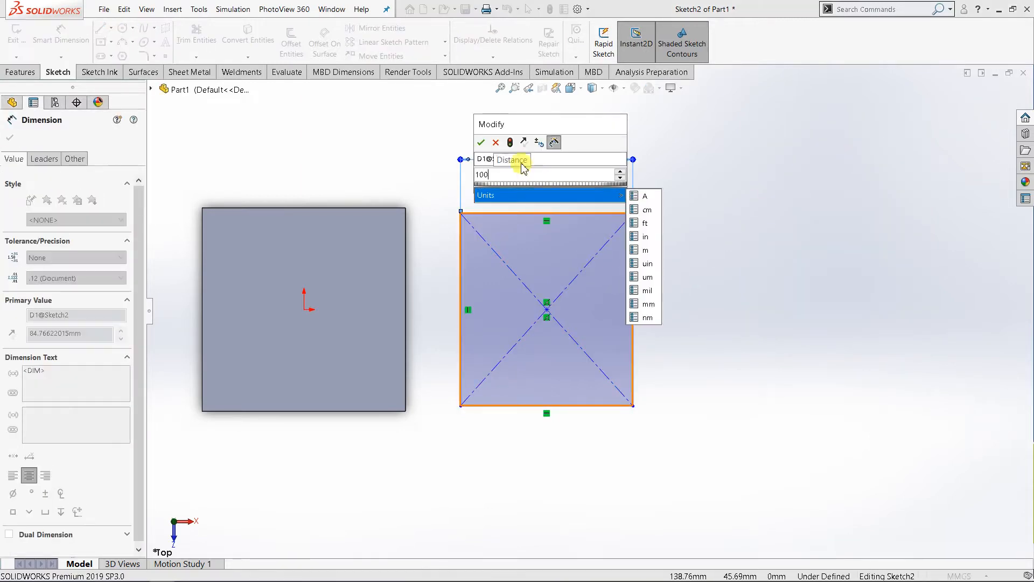
click(482, 142)
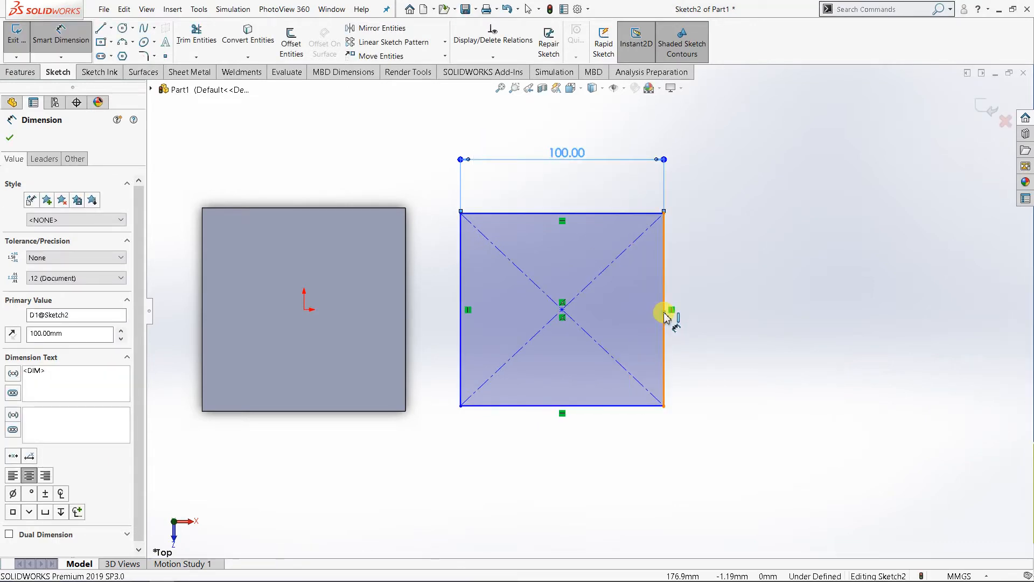
Step: Dimension the new rectangle's vertical side to 100 mm and leave the dimension command
click(665, 311)
click(735, 319)
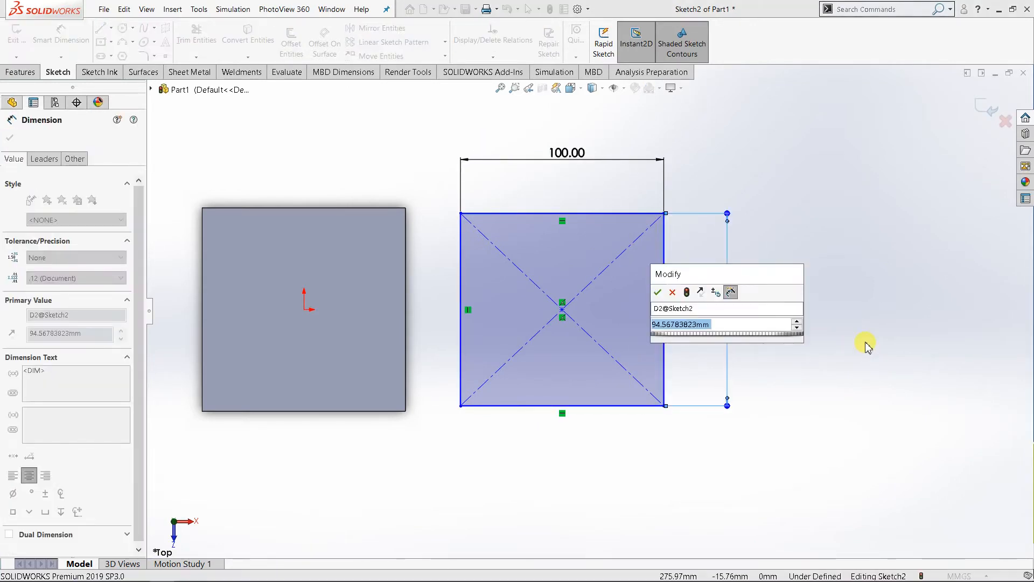
text(100)
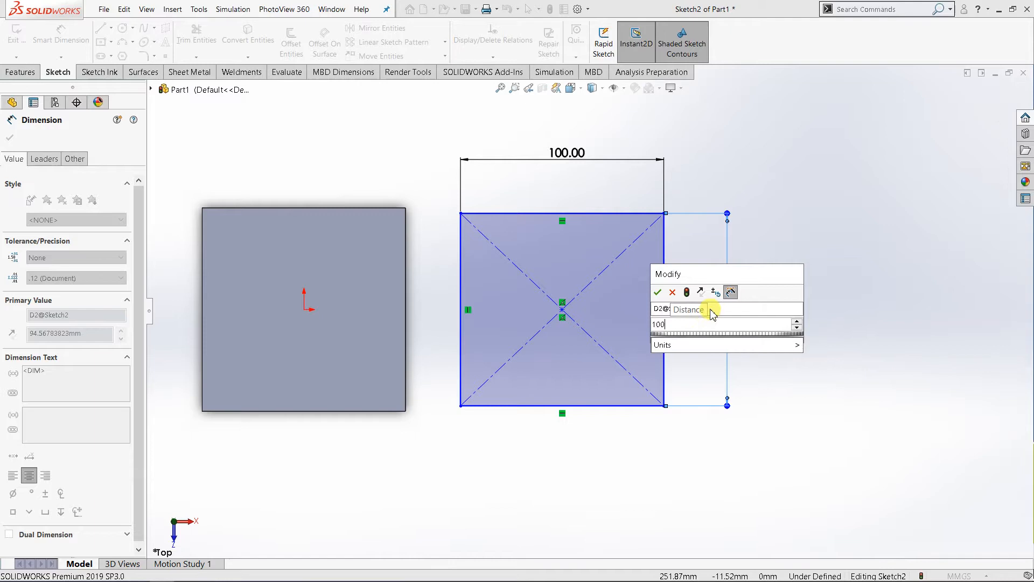
click(656, 291)
right_click(763, 153)
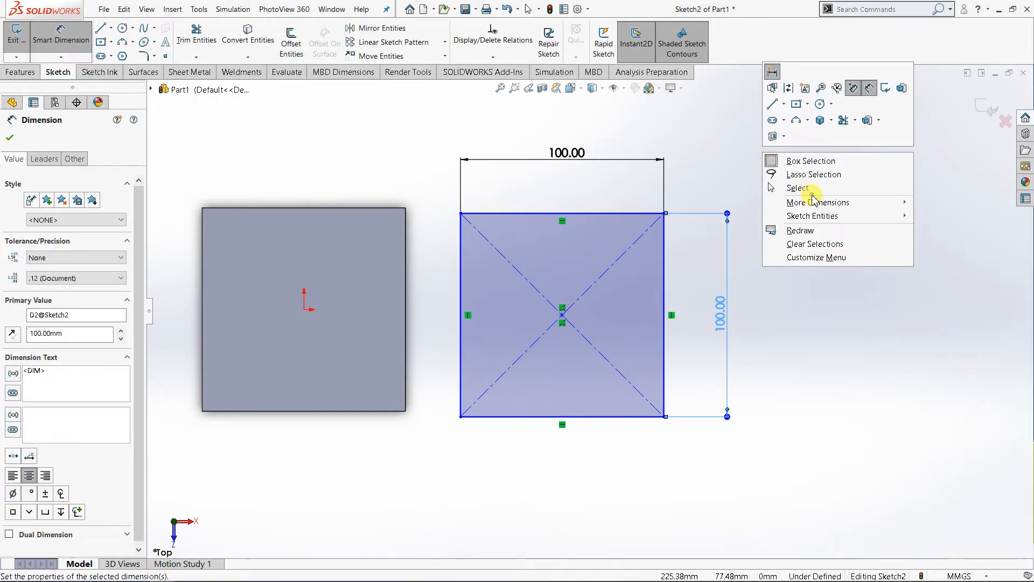
click(811, 193)
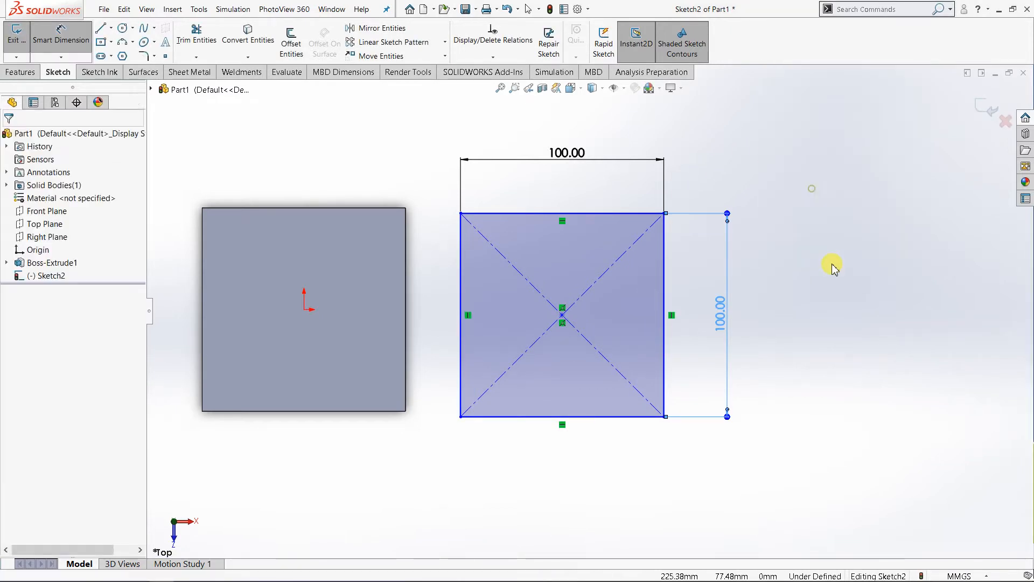
Step: Extrude the new square sketch as a surface with a Blind depth of 100 mm, seen in isometric view
click(584, 90)
click(636, 130)
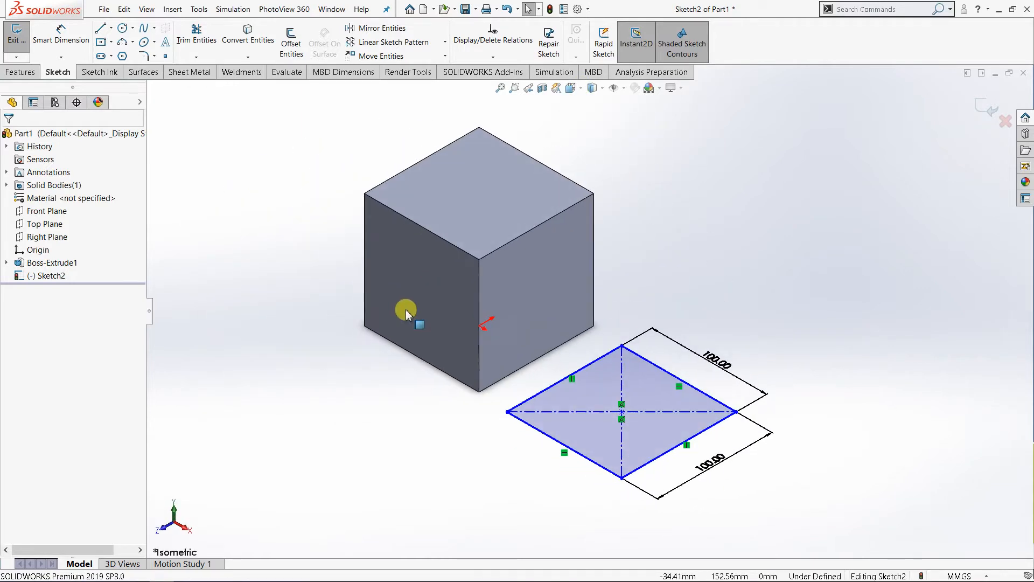
click(20, 74)
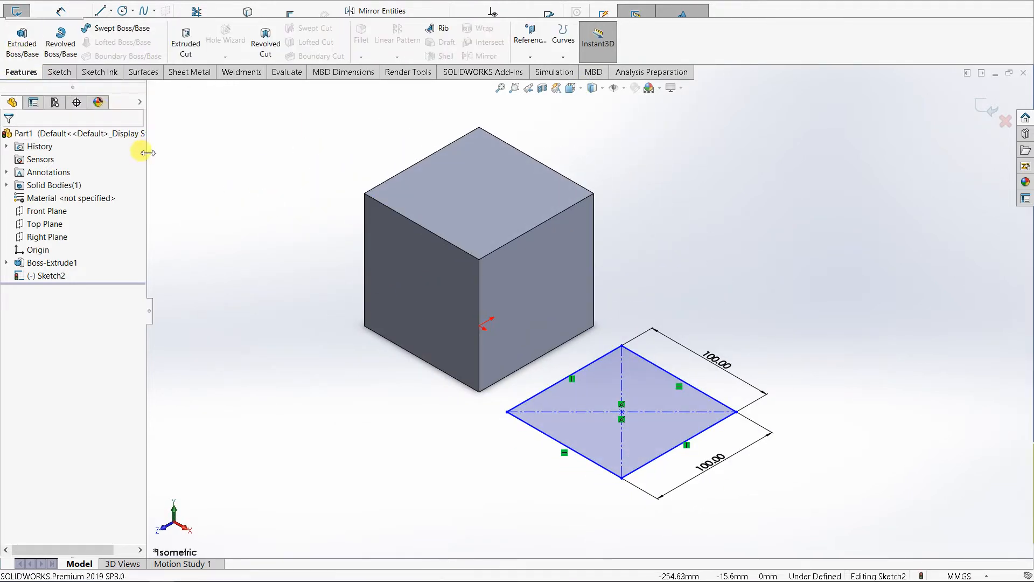
click(144, 74)
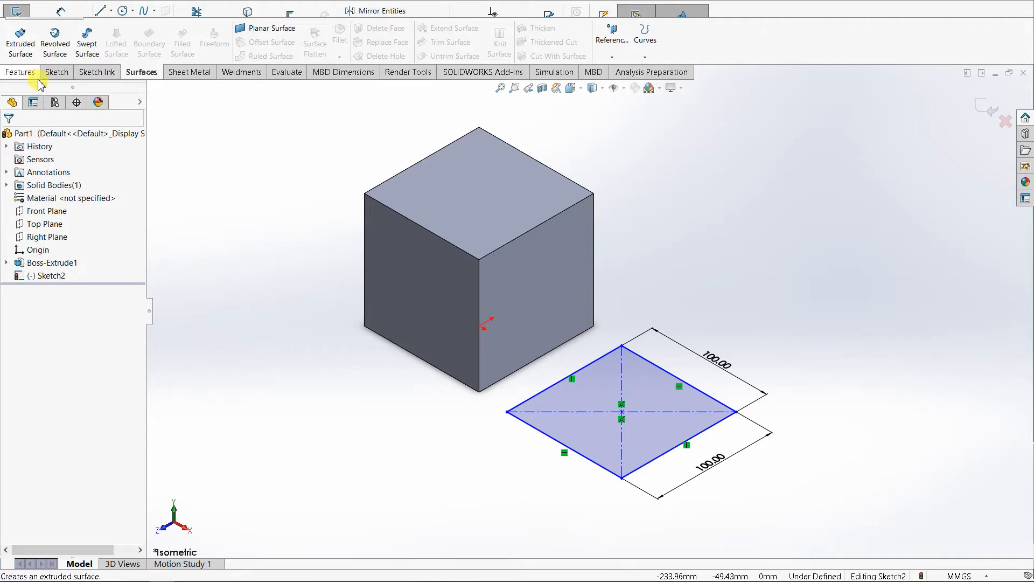
click(20, 39)
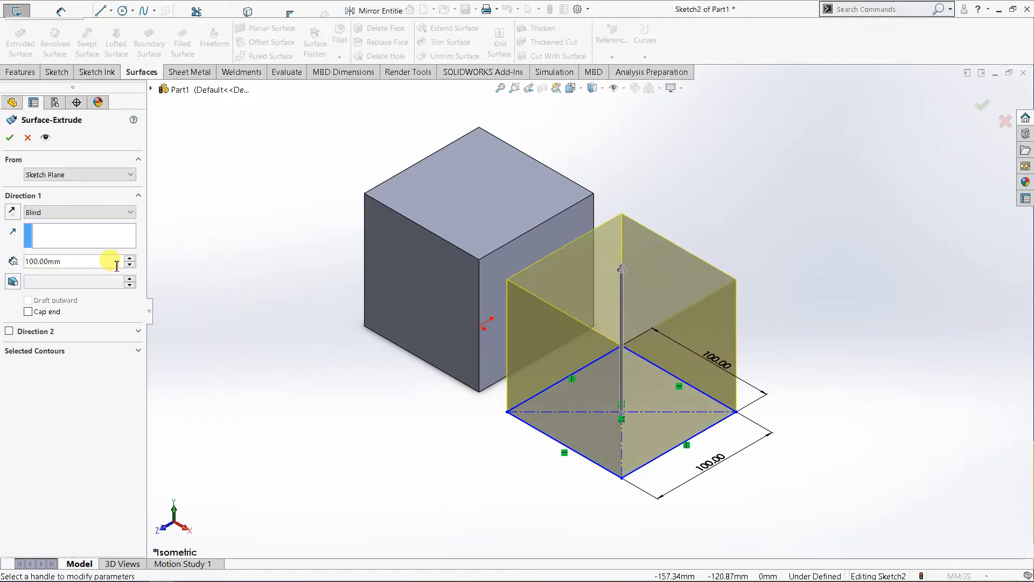
click(11, 139)
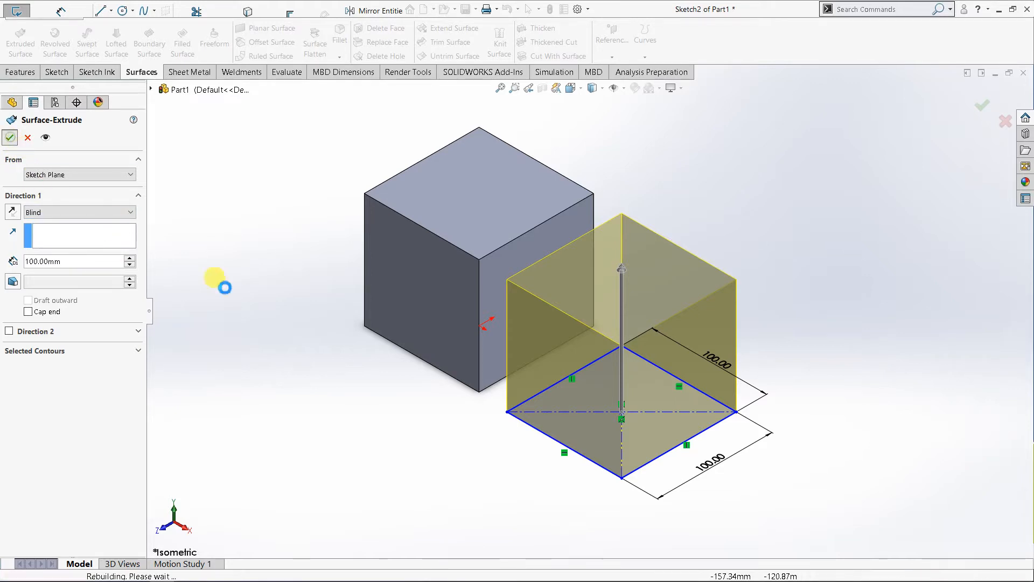
Step: Compare the solid cube with the extruded surface in a section view cut at the Front Plane, and turn the section off
middle_drag(390, 378, 413, 434)
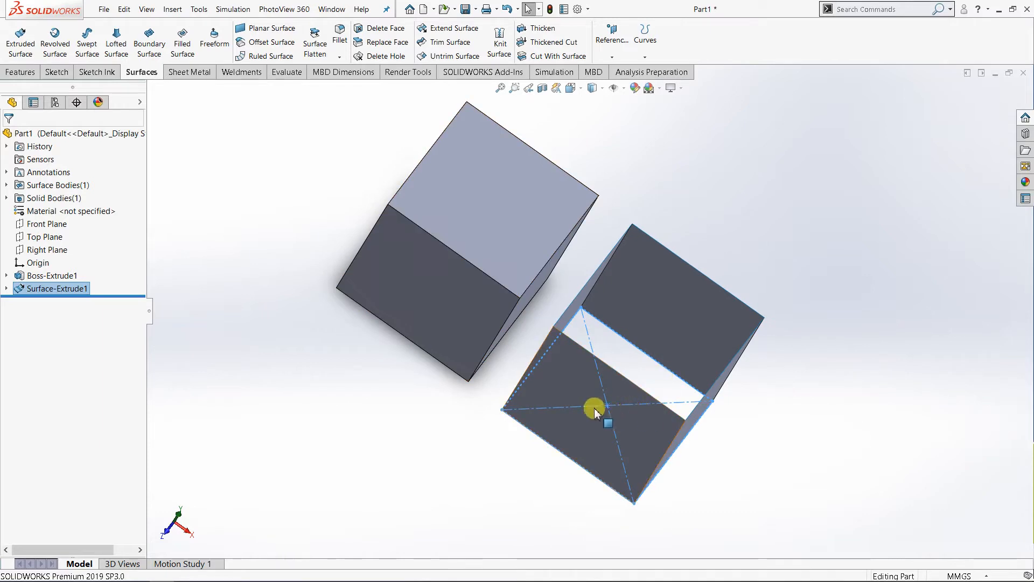
middle_drag(575, 393, 543, 348)
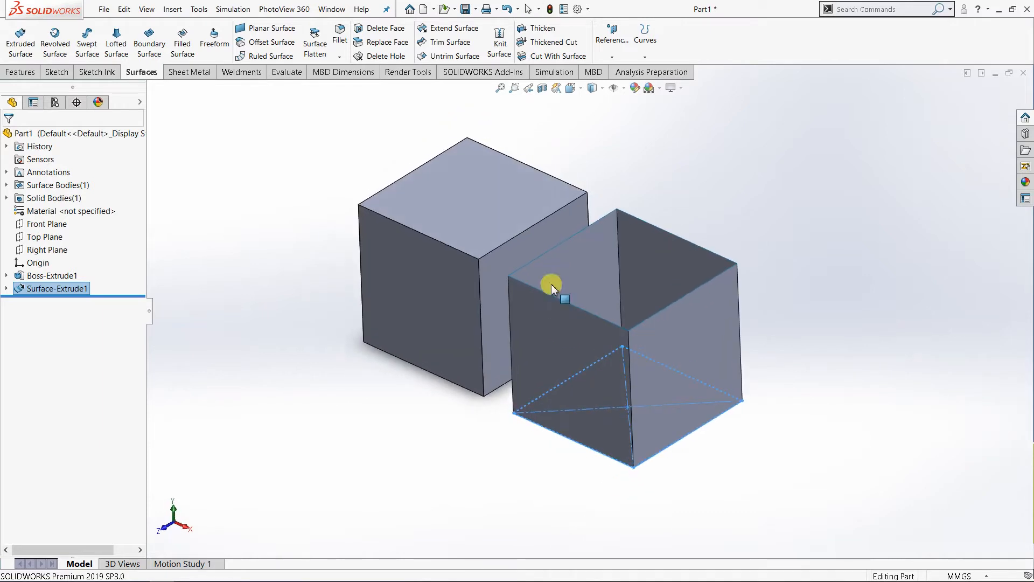
click(542, 90)
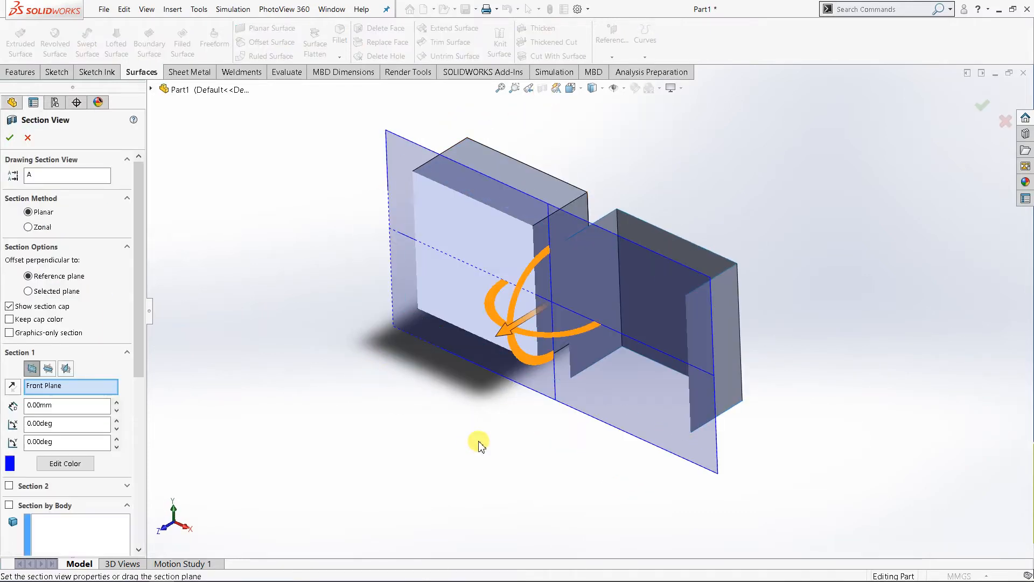
click(11, 138)
middle_drag(467, 400, 501, 382)
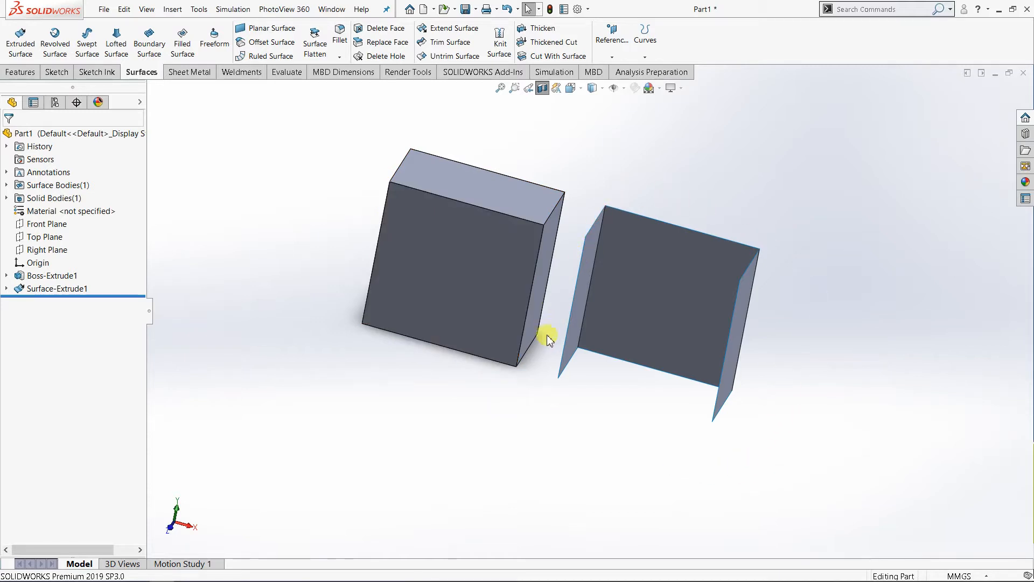
middle_drag(659, 409, 725, 263)
mouse_move(612, 277)
middle_down()
mouse_move(616, 250)
mouse_move(618, 261)
middle_up()
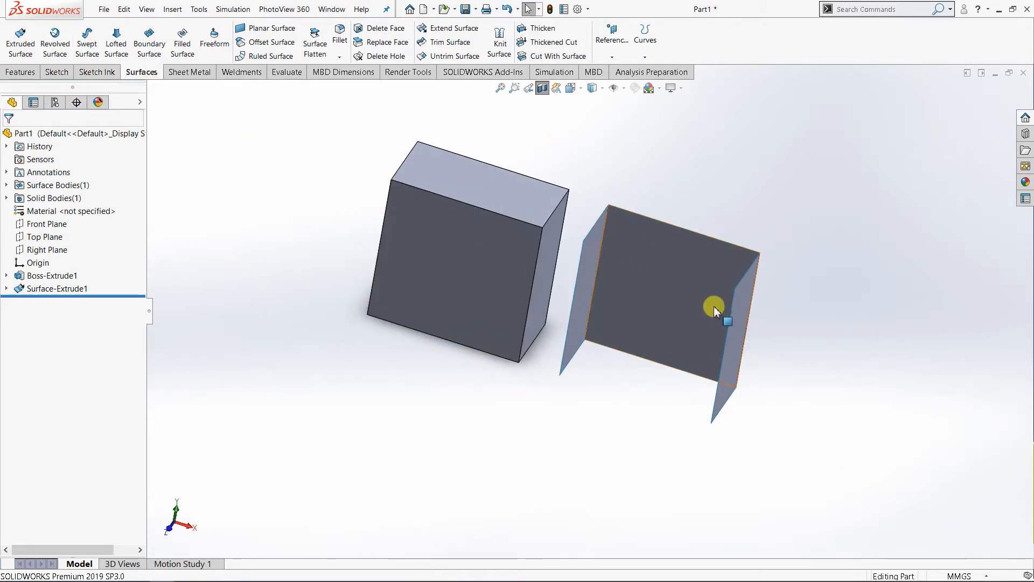
middle_drag(691, 235, 646, 264)
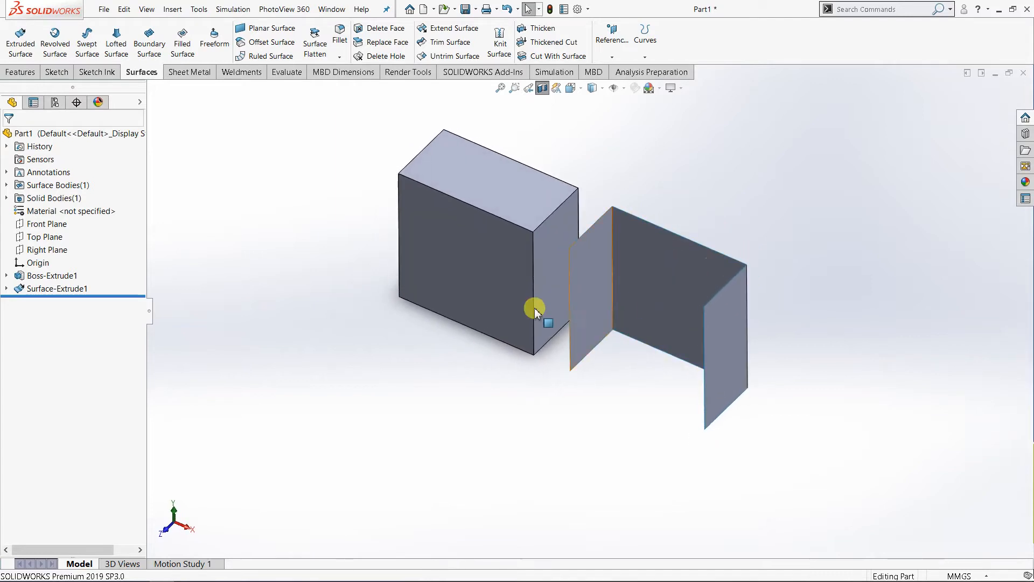
click(542, 90)
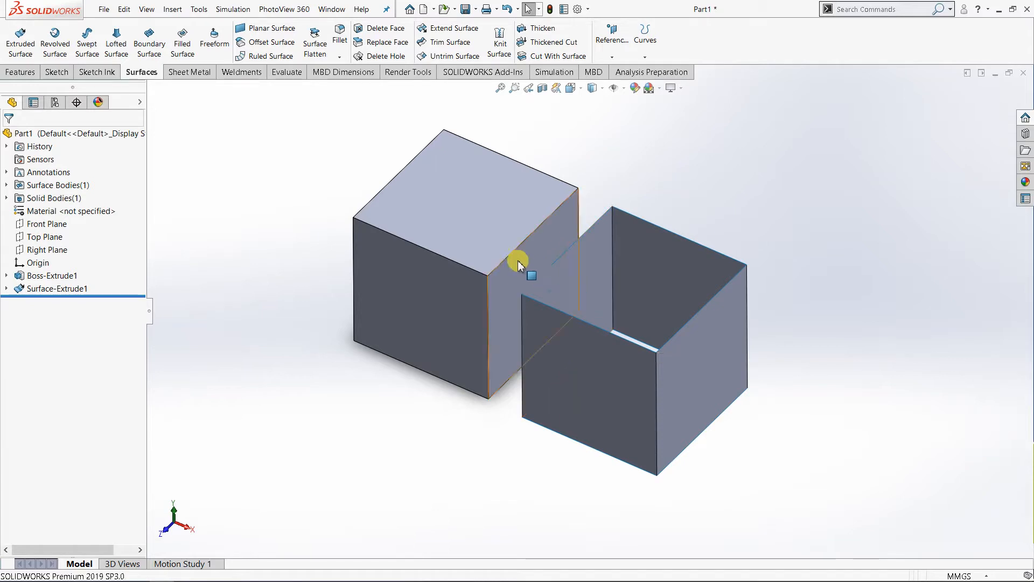
Step: Select the solid cube's top face and compare the cube with the open surface box from another angle
click(448, 193)
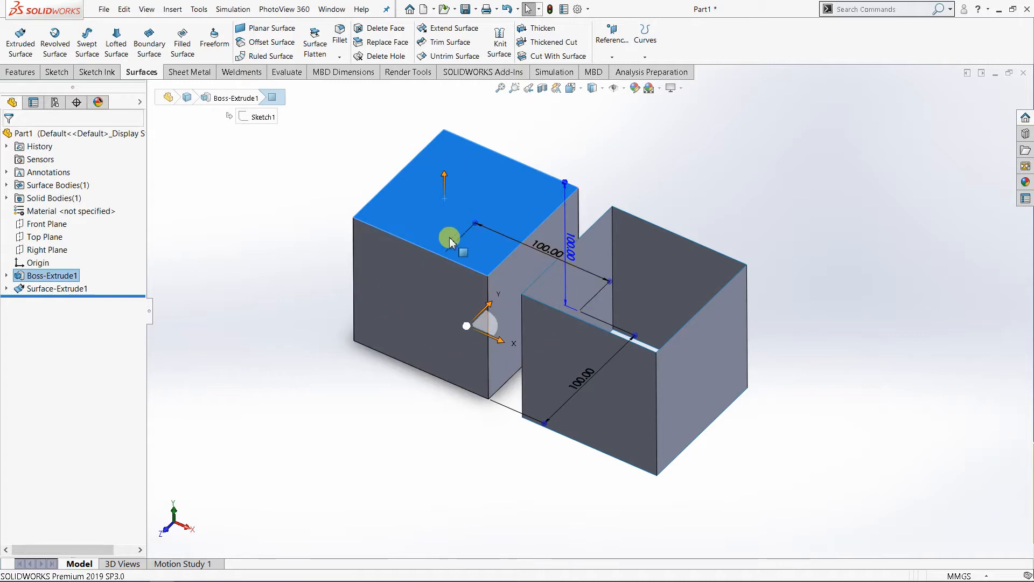
middle_drag(391, 230, 434, 235)
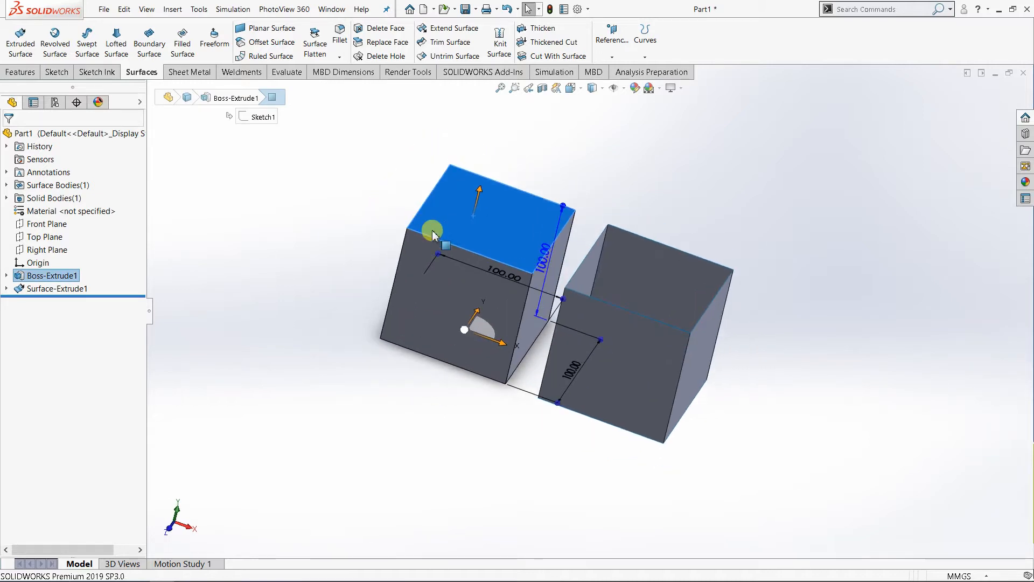
Step: Clear the face selection and compare the solid cube with the open surface box from several angles
click(762, 252)
middle_drag(709, 337, 669, 366)
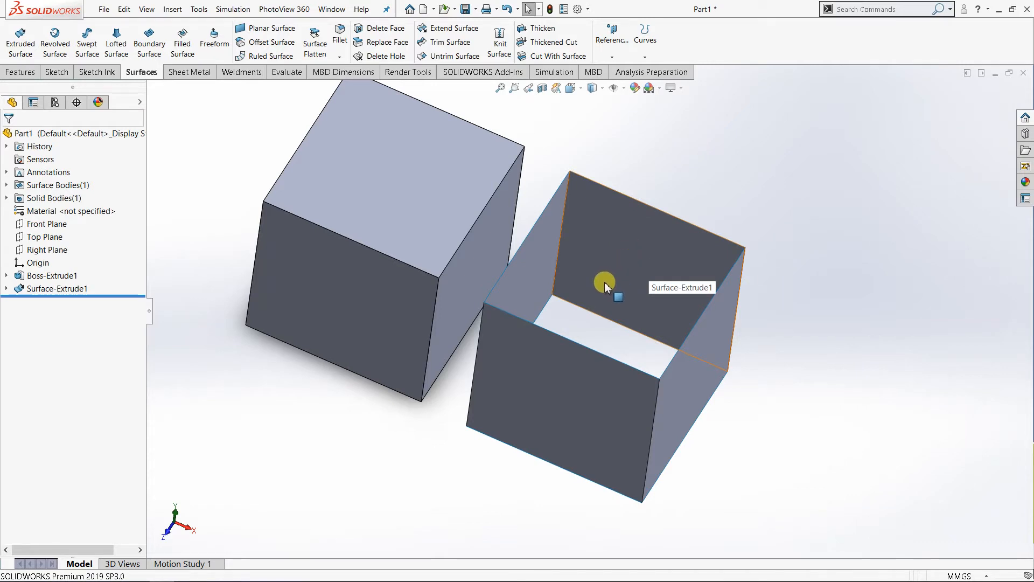
middle_drag(605, 281, 716, 330)
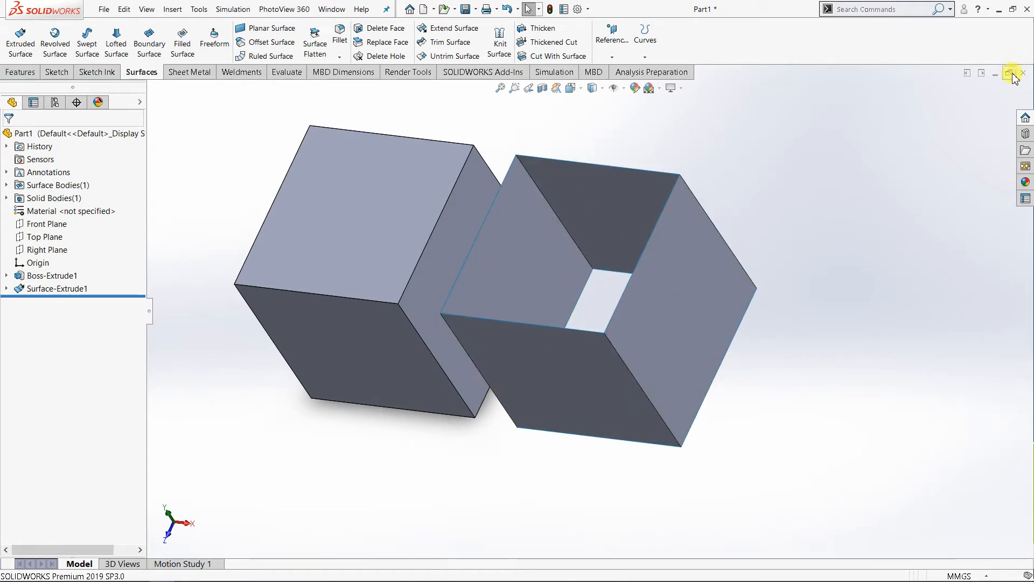
middle_drag(749, 195, 798, 172)
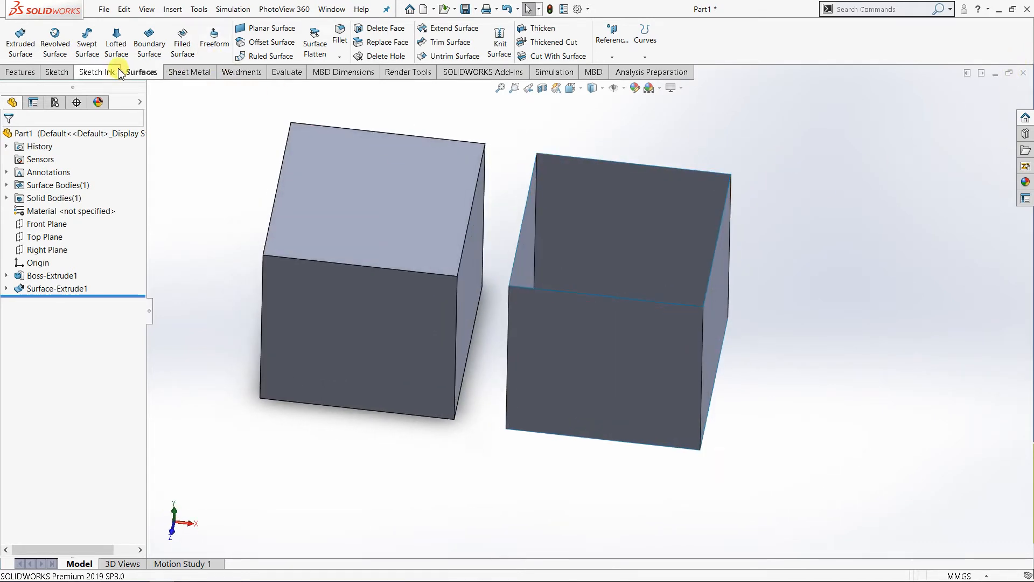
middle_drag(656, 208, 942, 111)
Step: Close the part without saving its changes and create a new part document
click(1022, 73)
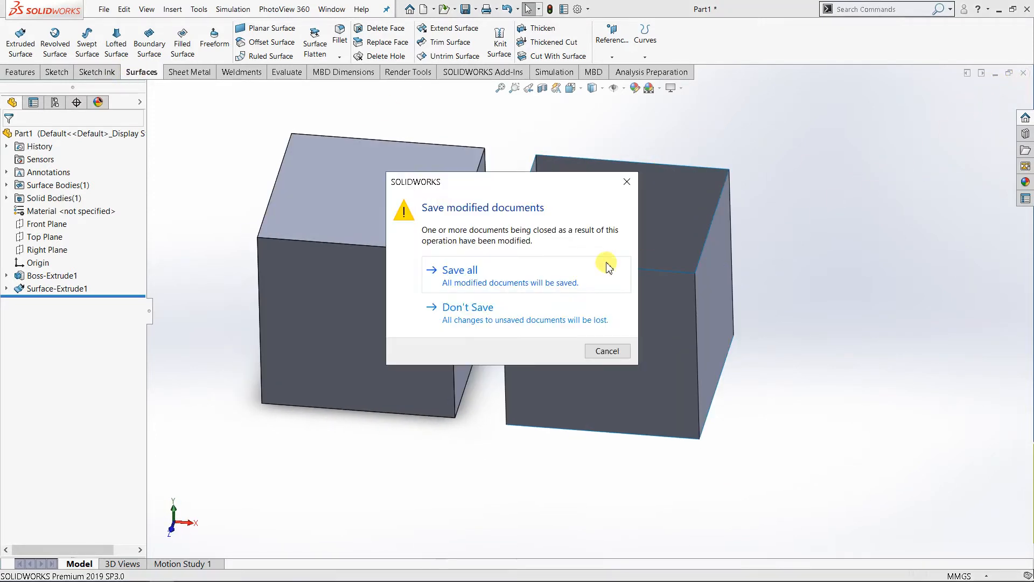
click(532, 312)
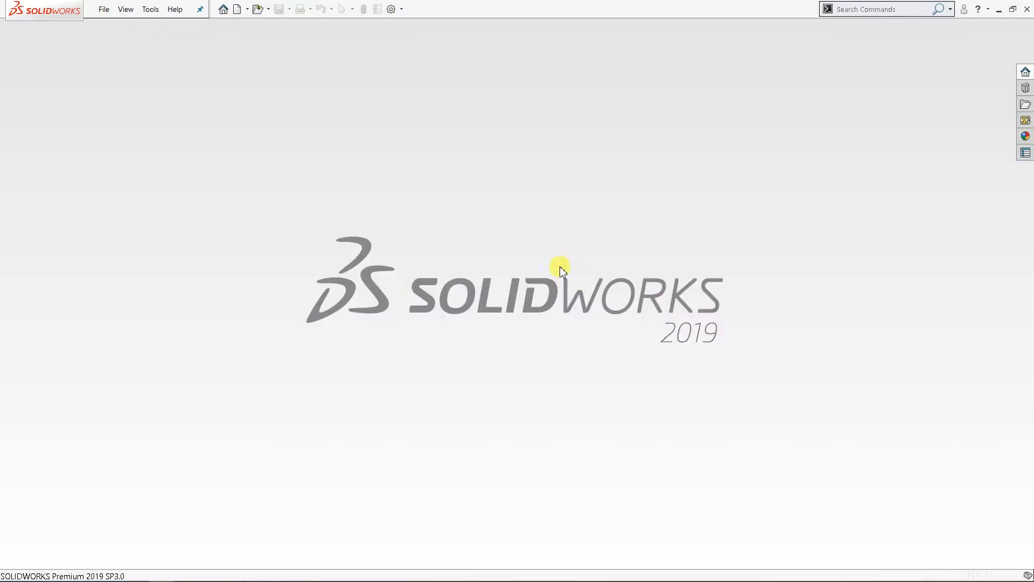
click(240, 14)
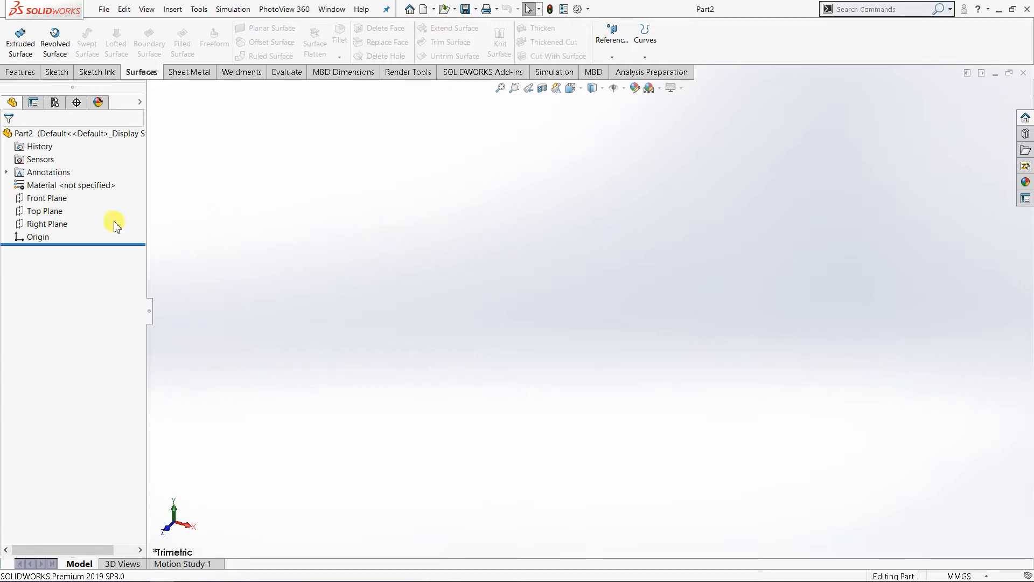
Step: Start a sketch on the Top Plane of the new part
click(65, 214)
click(81, 201)
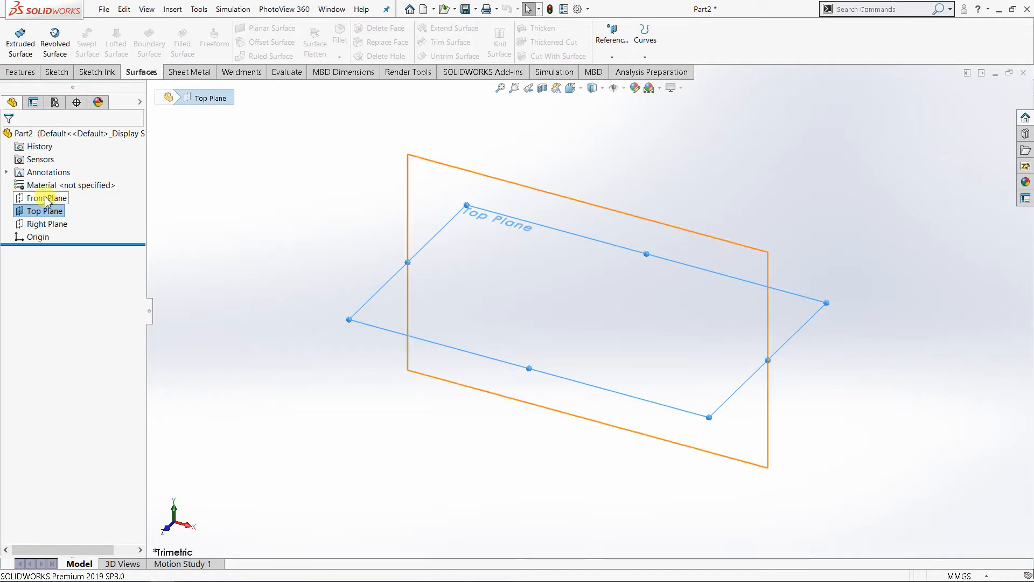
click(57, 71)
click(17, 38)
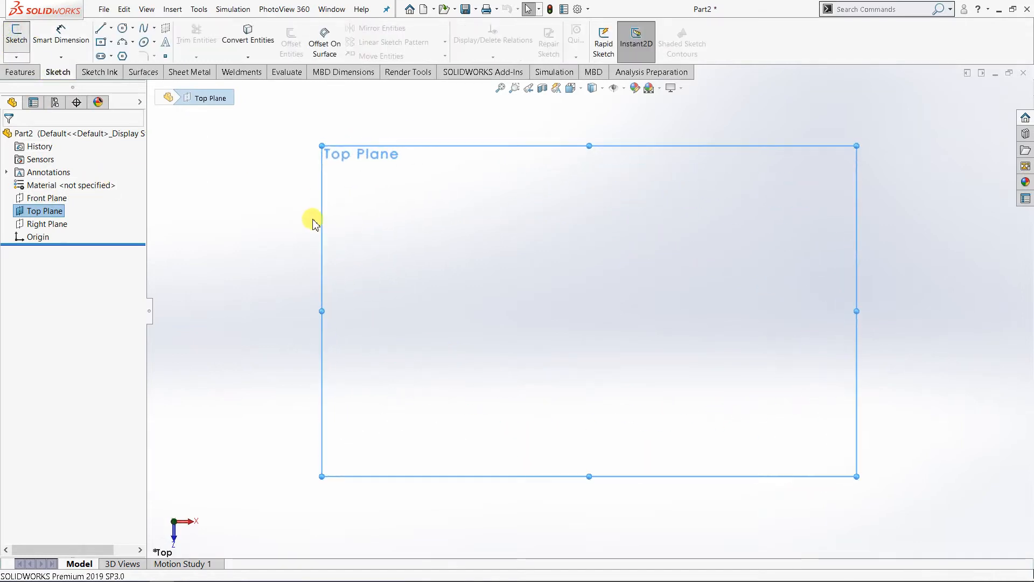
click(124, 30)
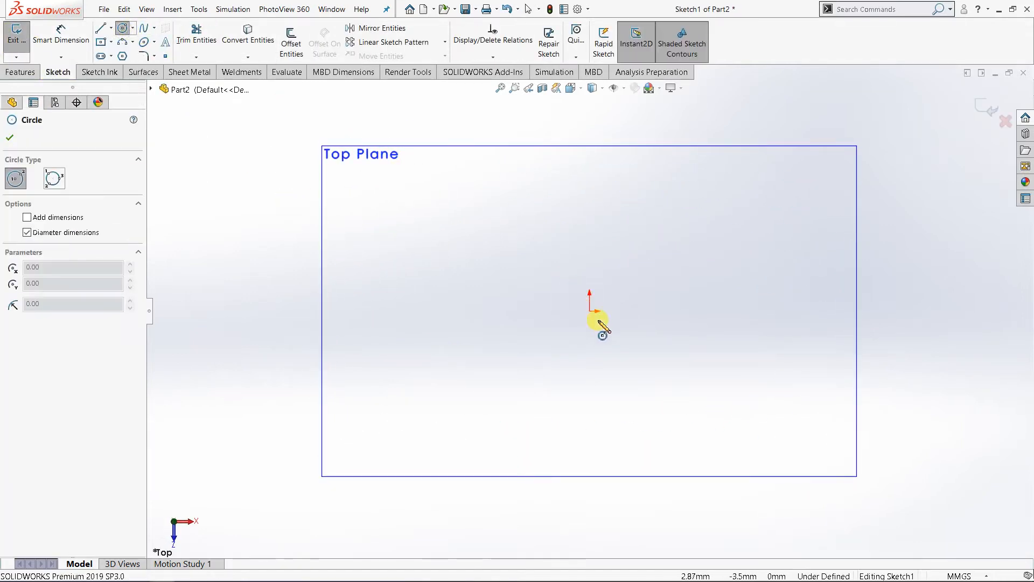
click(589, 310)
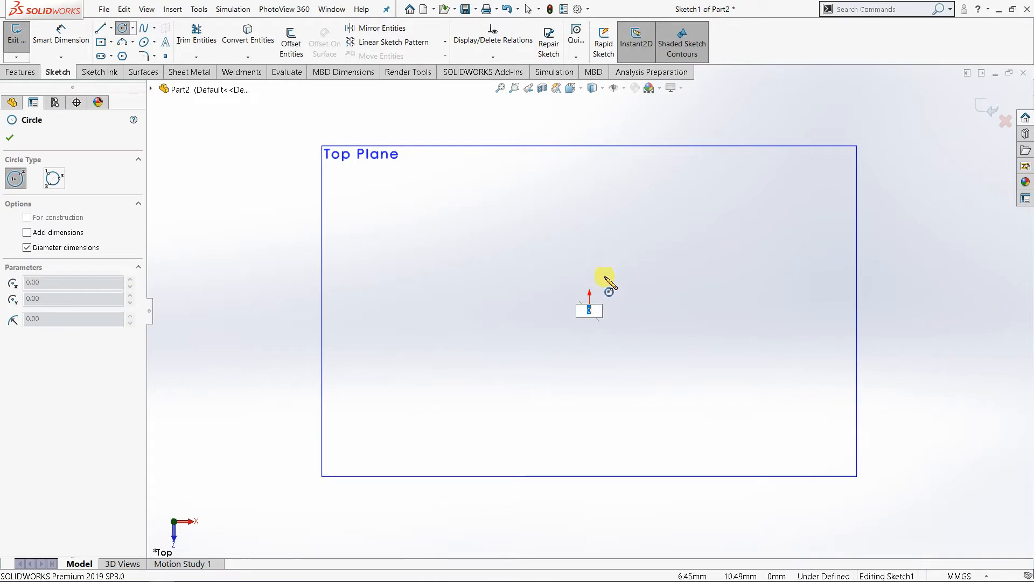
key(Escape)
click(123, 29)
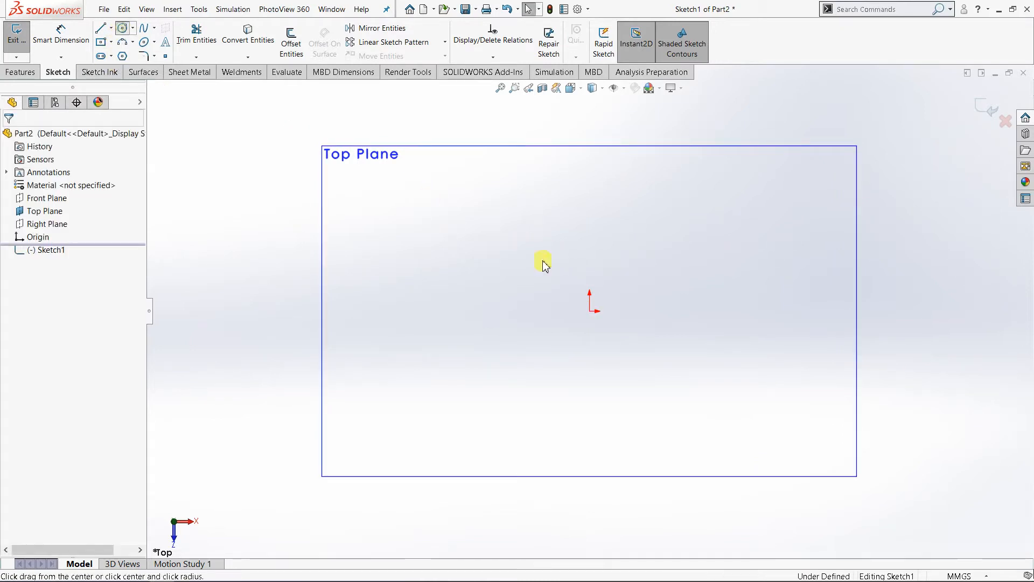
click(589, 311)
click(607, 310)
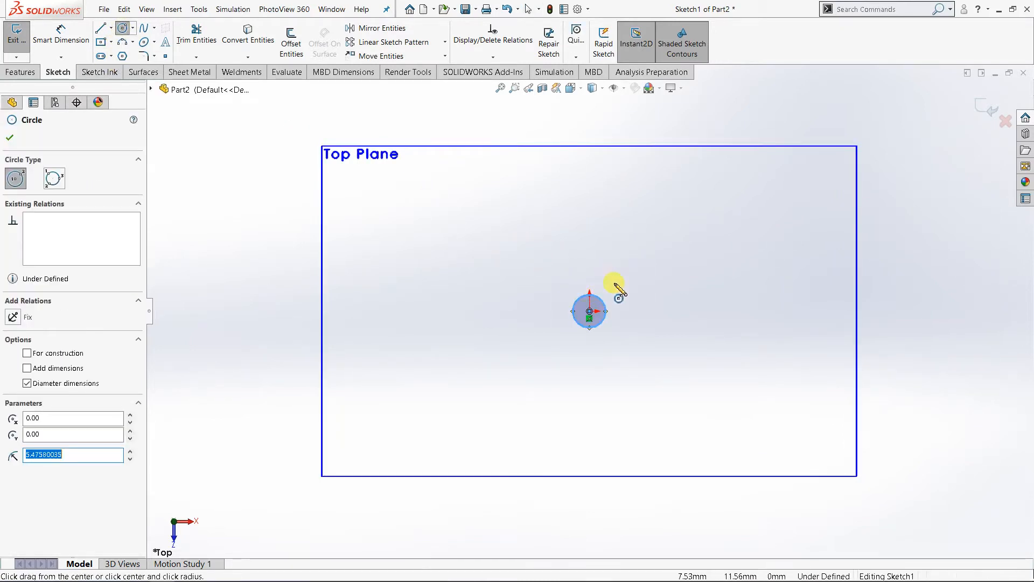
key(Escape)
click(608, 315)
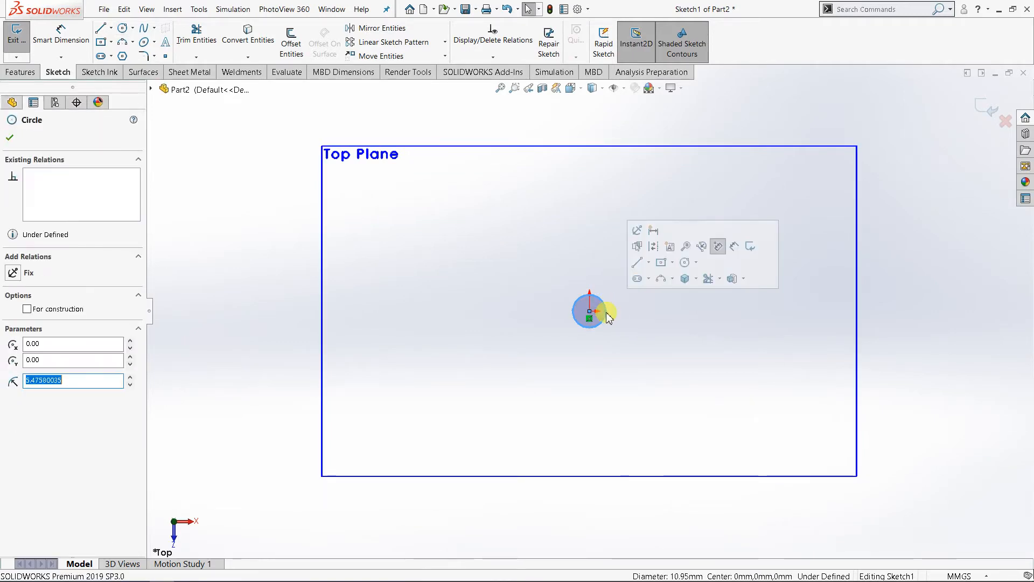
click(624, 316)
drag(542, 263, 635, 344)
key(Delete)
click(123, 28)
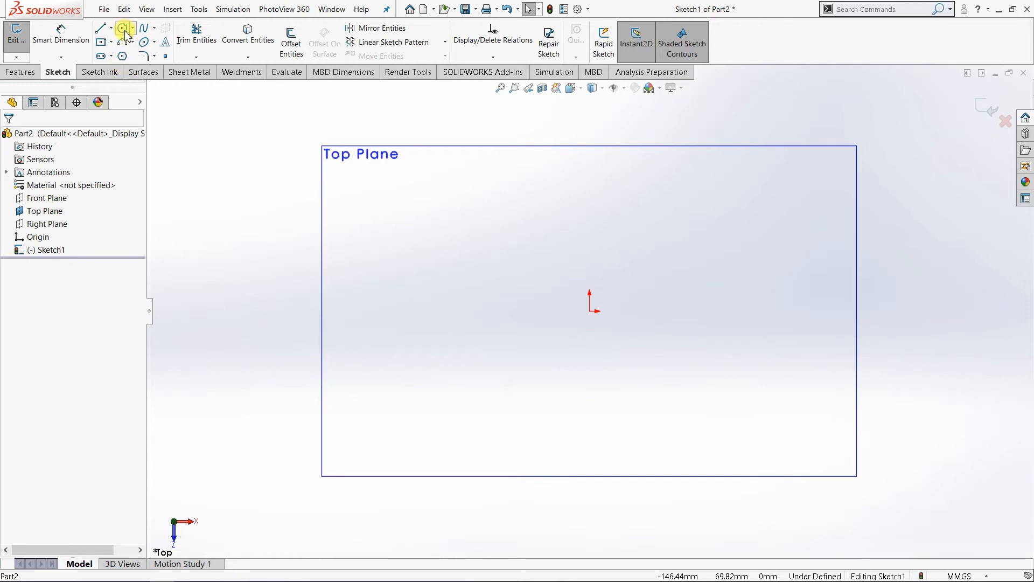
click(590, 311)
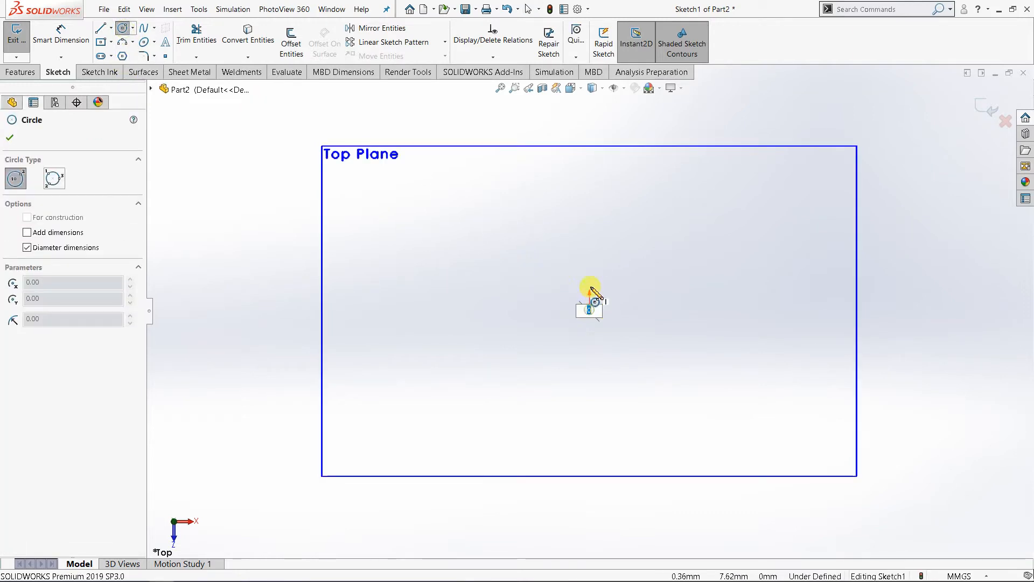
key(Escape)
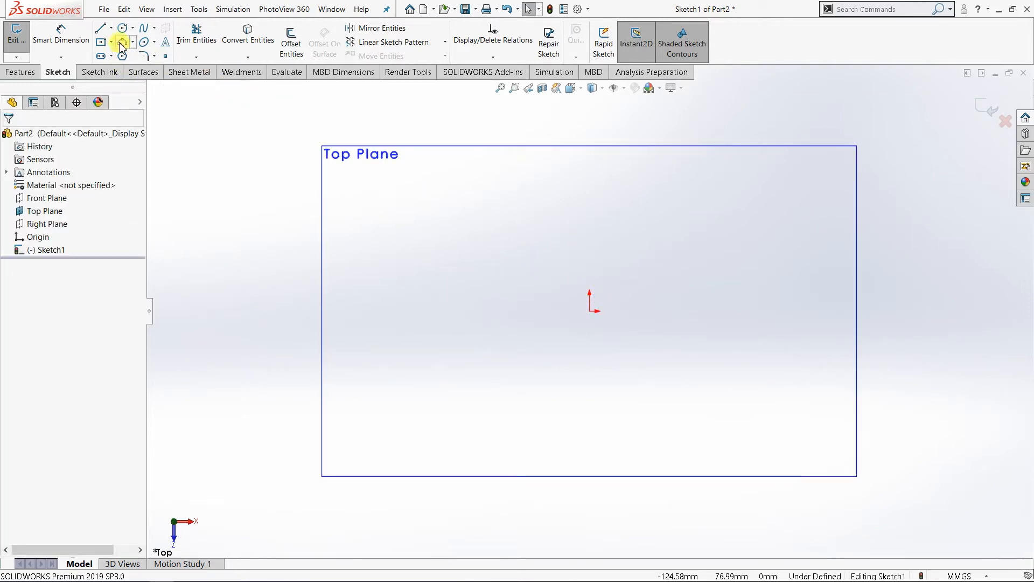
Step: Draw a circle about 59 mm in diameter centred on the origin and leave the Circle command
click(123, 29)
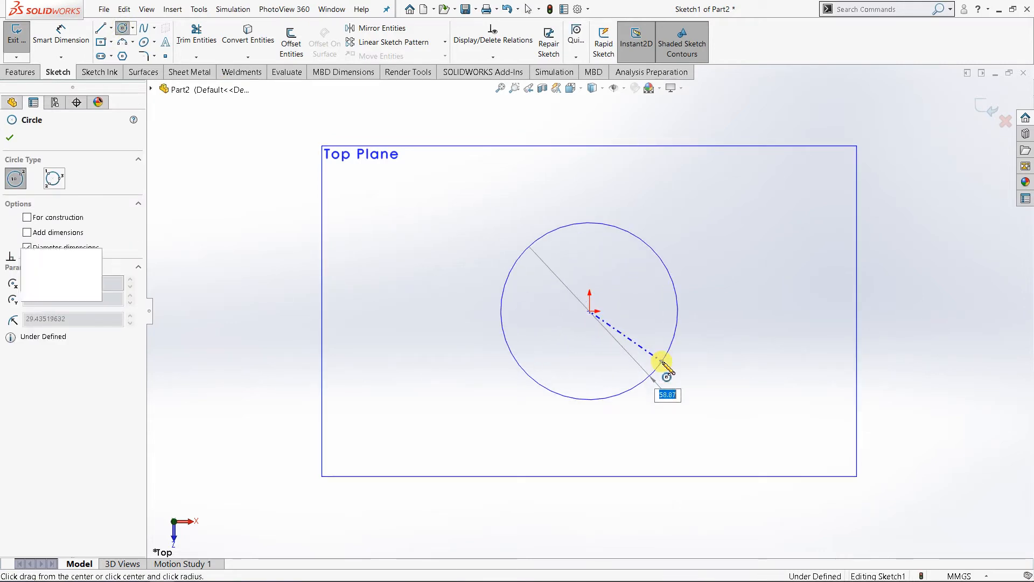
click(666, 365)
right_click(728, 223)
click(764, 237)
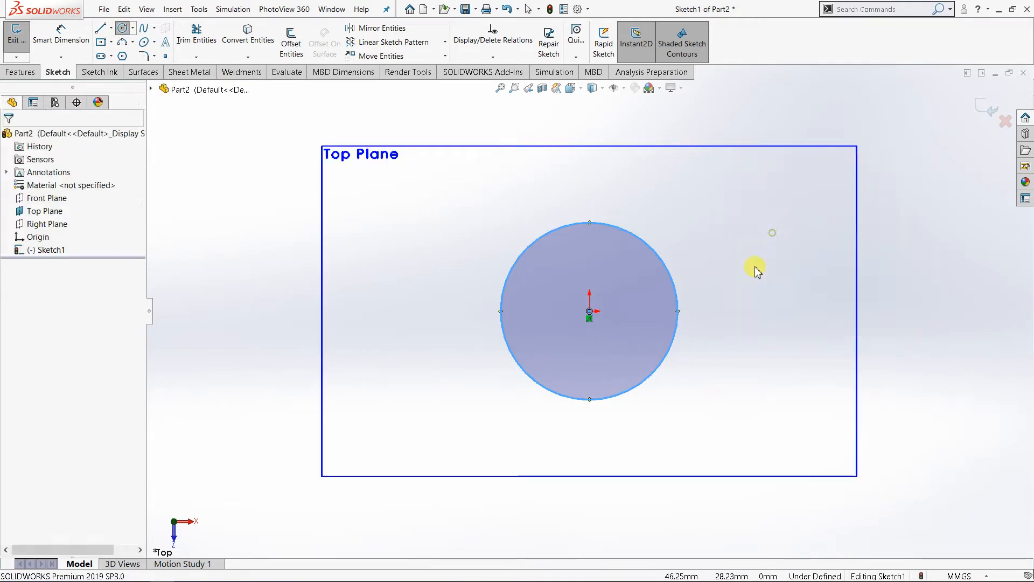
Step: Extrude the circle as a surface from the sketch plane with a Blind depth of 70 mm, seen in isometric view
click(571, 88)
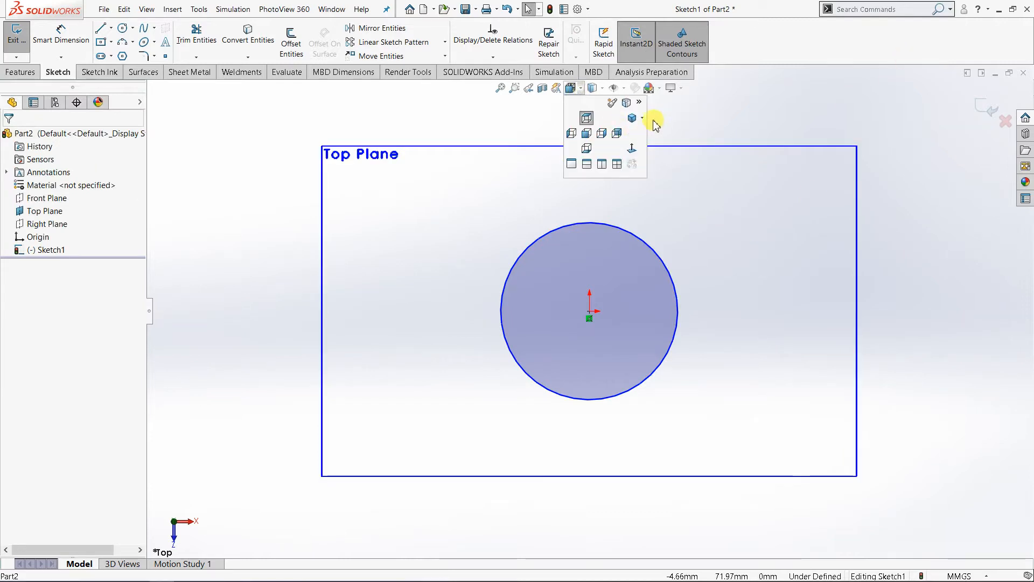
click(643, 119)
click(655, 132)
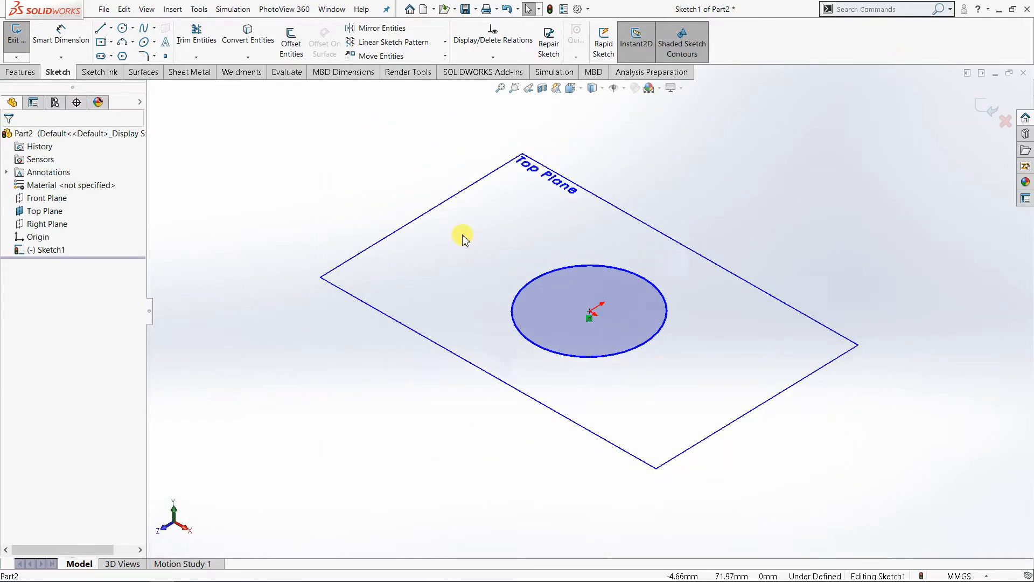
click(34, 77)
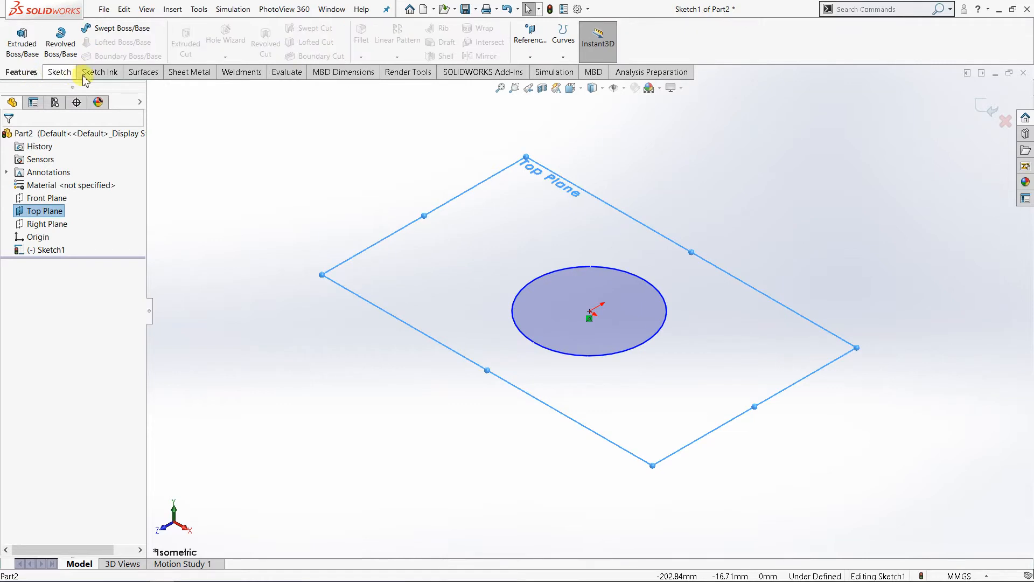
click(143, 72)
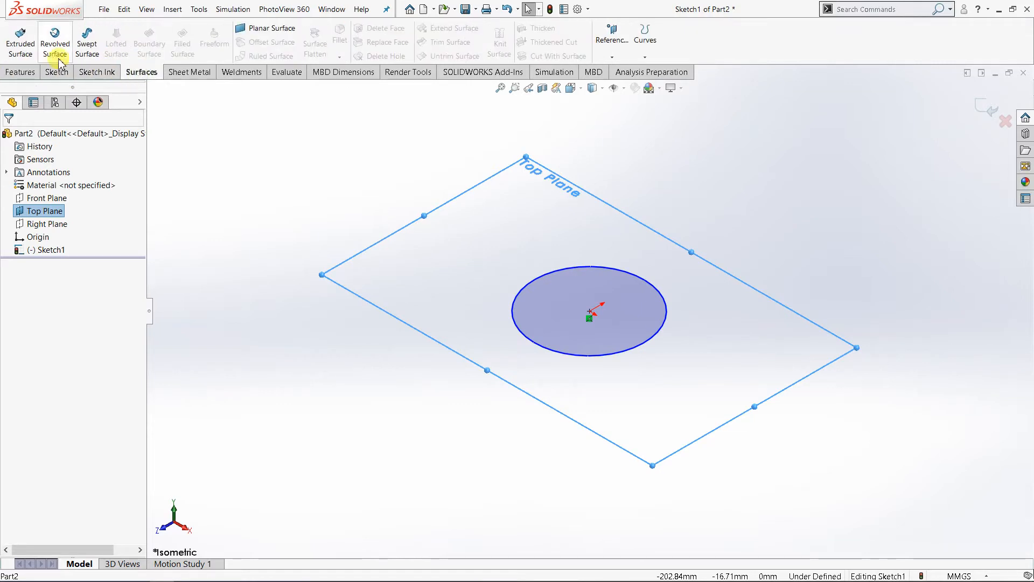
click(20, 50)
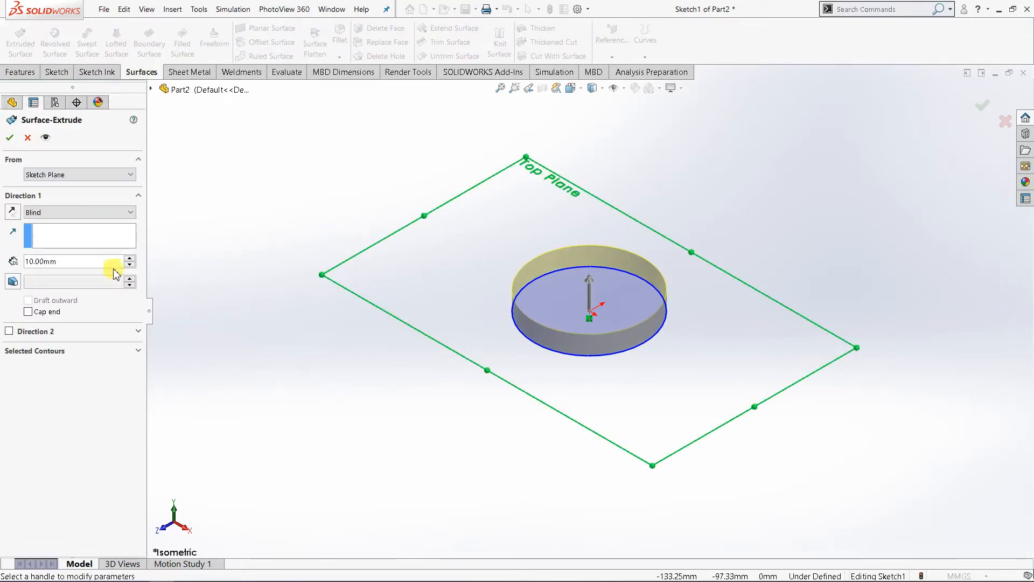
click(130, 258)
click(131, 258)
click(130, 258)
click(130, 258)
click(131, 258)
click(131, 258)
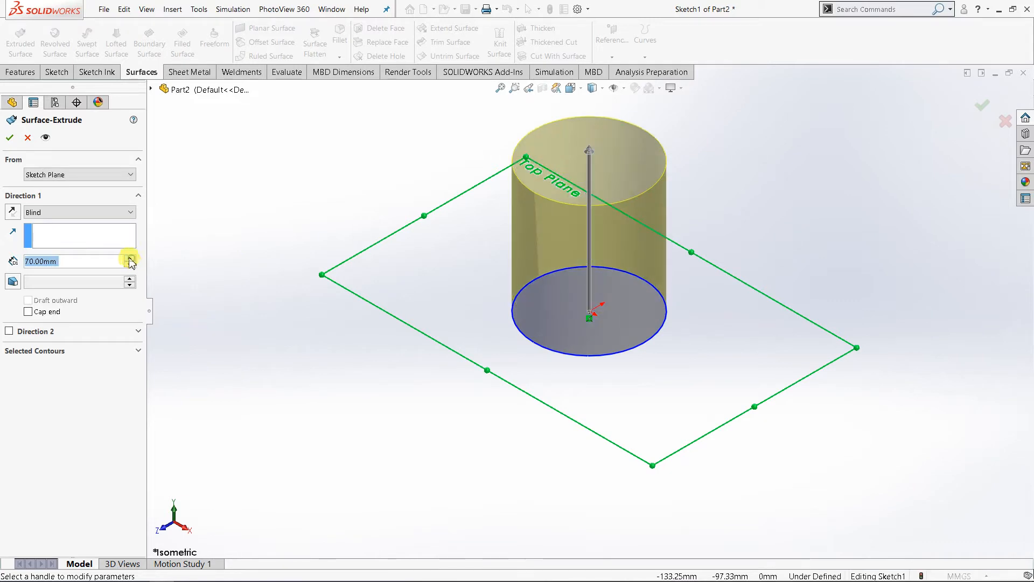
click(8, 138)
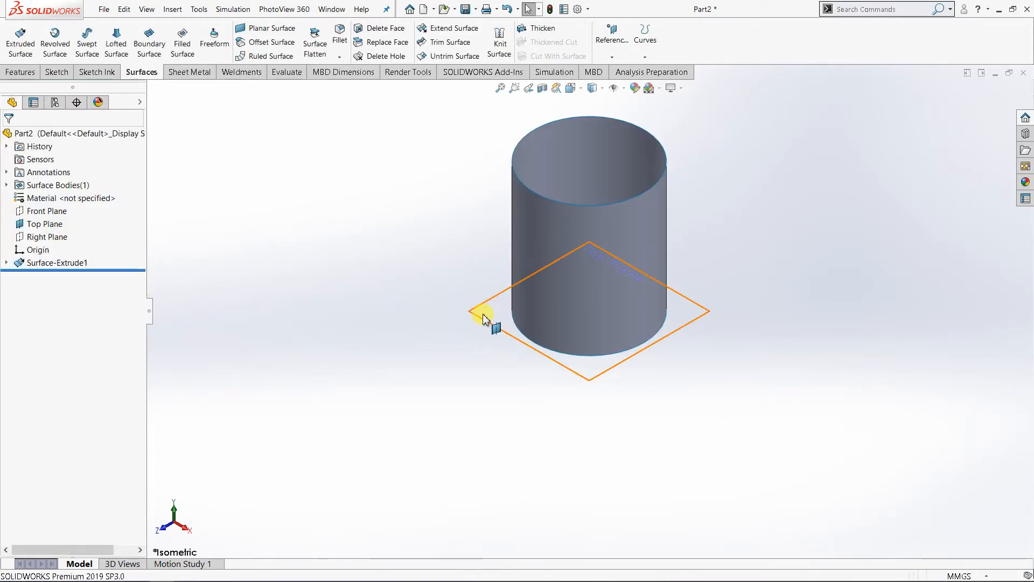
Step: Hide the Top Plane, inspect the open surface cylinder from several angles, and return to the isometric view
right_click(483, 318)
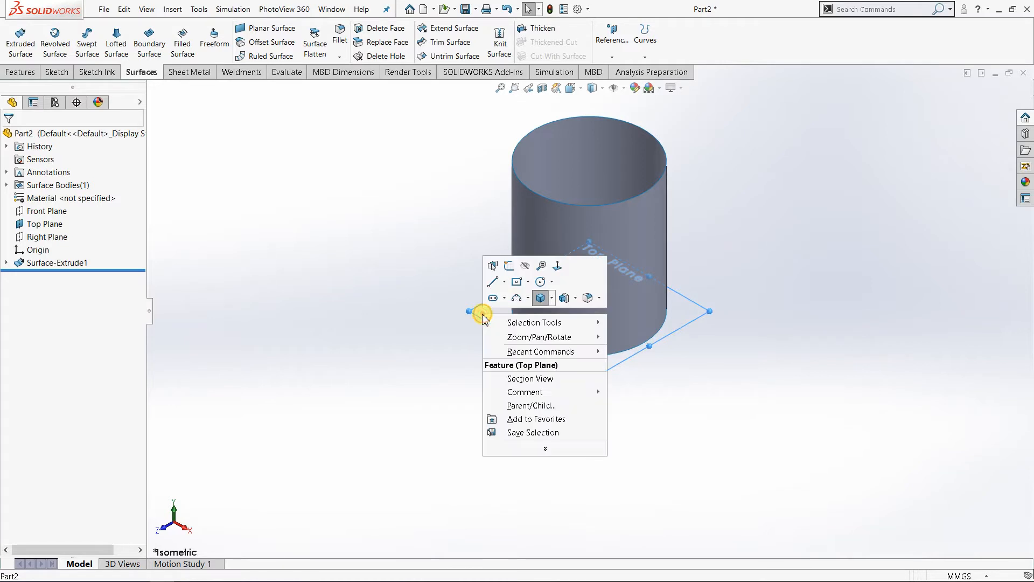
click(526, 267)
middle_drag(622, 286, 570, 189)
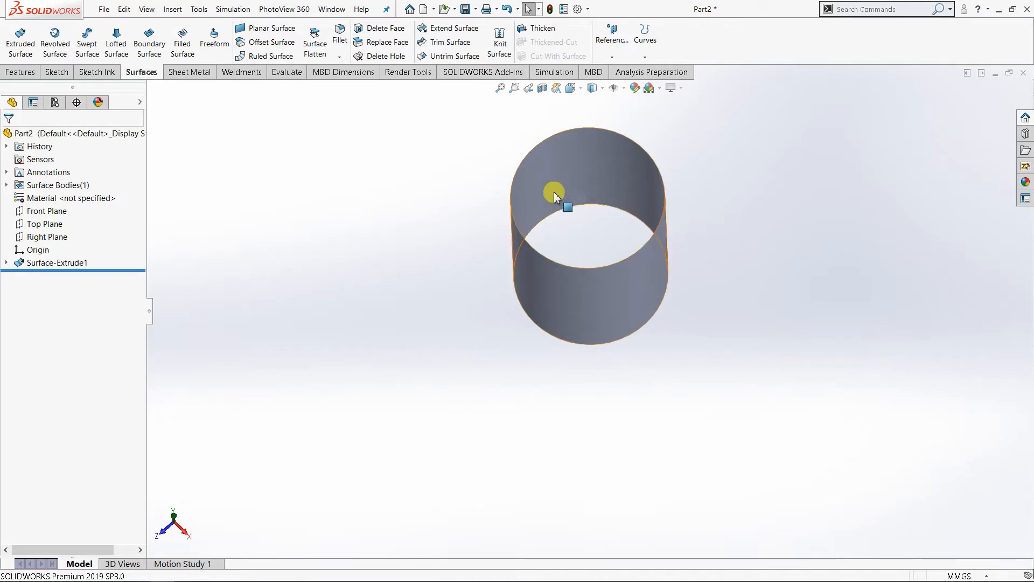
click(560, 291)
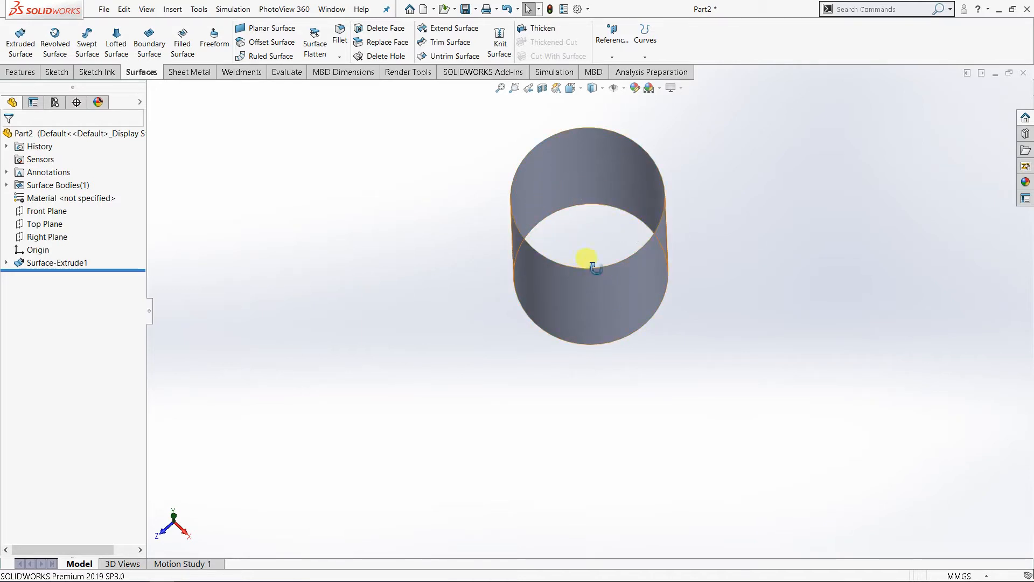
middle_drag(592, 265, 745, 272)
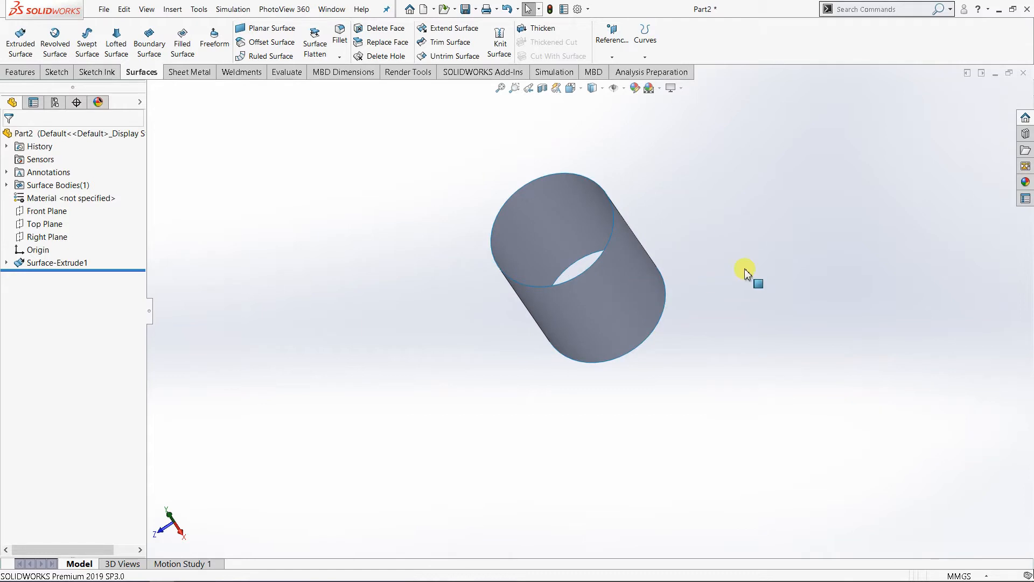
click(571, 88)
click(643, 121)
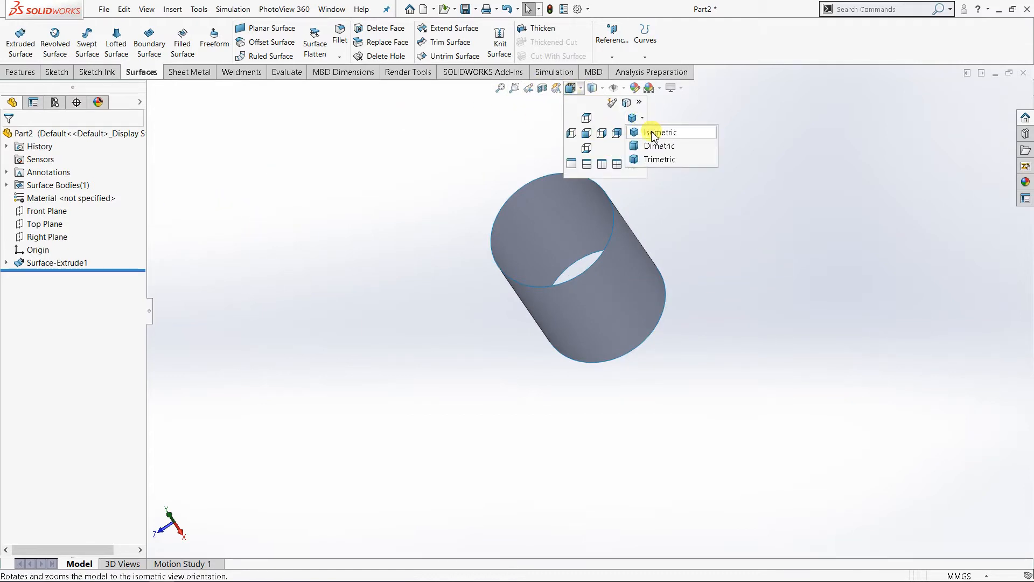
click(653, 132)
scroll(746, 315, down, 3)
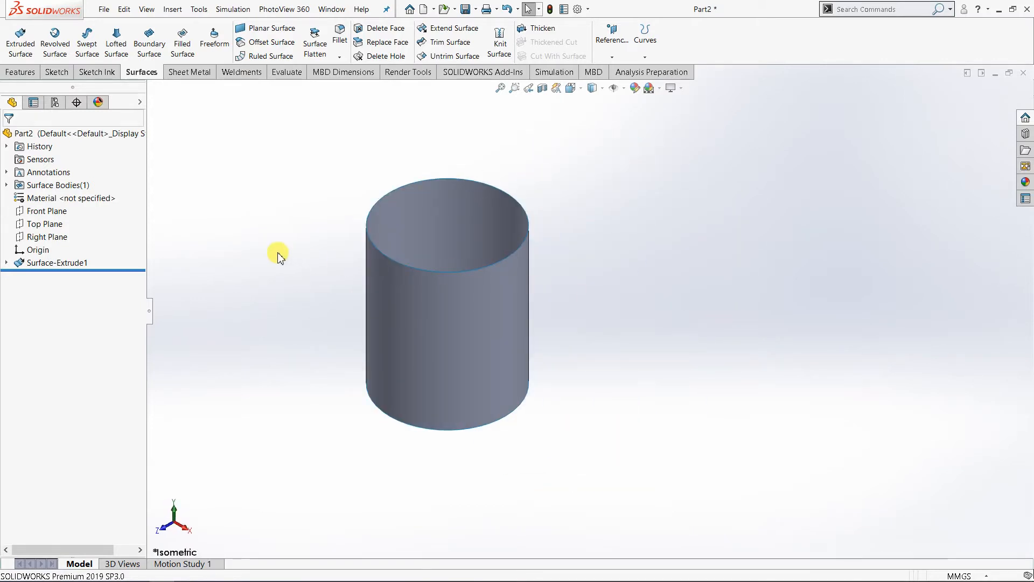
Step: Start a sketch on the Right Plane and view the surface cylinder nearly face-on
click(51, 236)
click(68, 216)
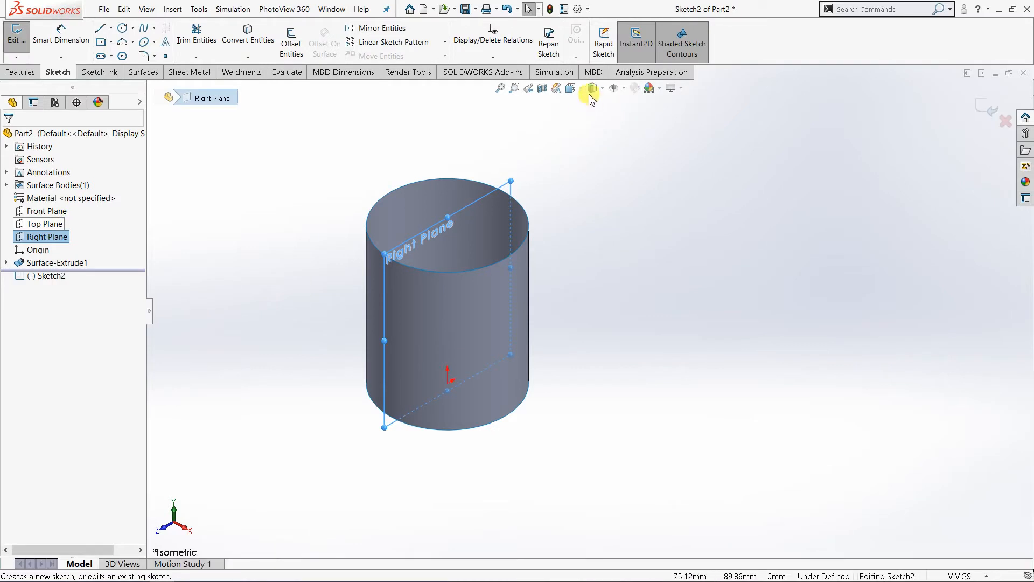
click(571, 88)
click(639, 155)
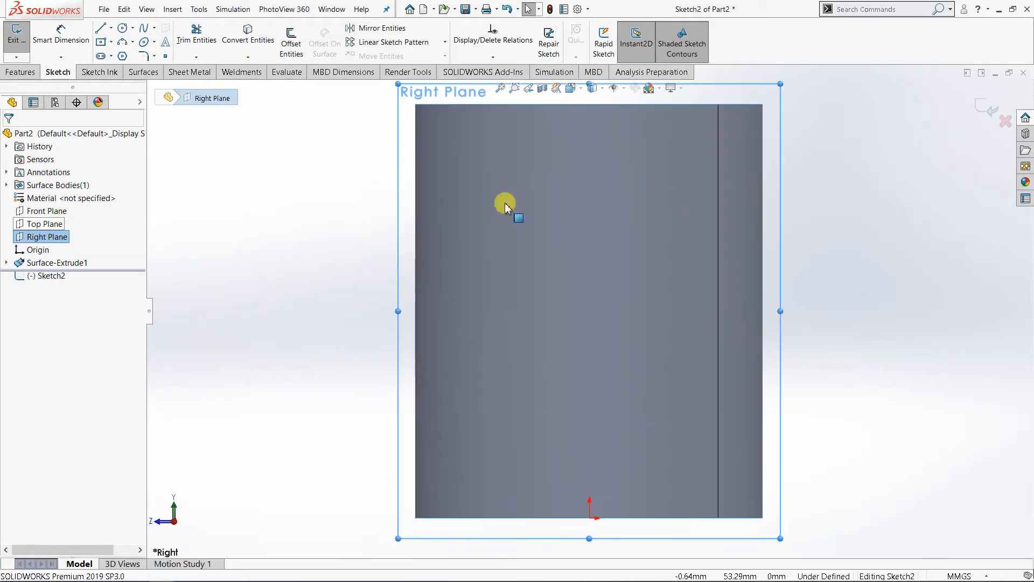
click(350, 205)
middle_drag(520, 235, 597, 233)
scroll(596, 232, up, 4)
scroll(711, 295, up, 2)
scroll(711, 296, down, 2)
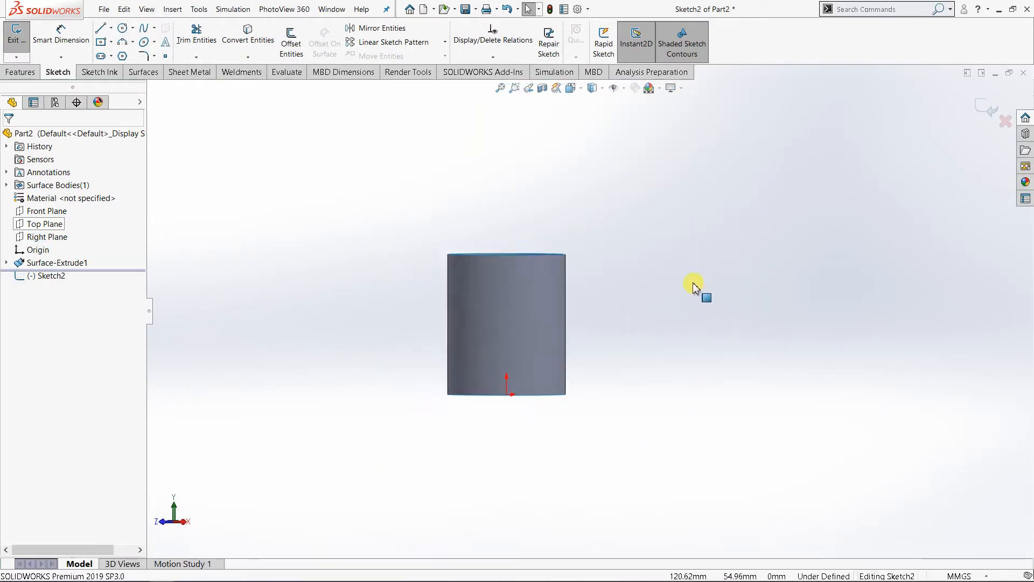
Step: Draw an upward-bulging three-point arc beside the surface cylinder and leave the Arc command
click(133, 43)
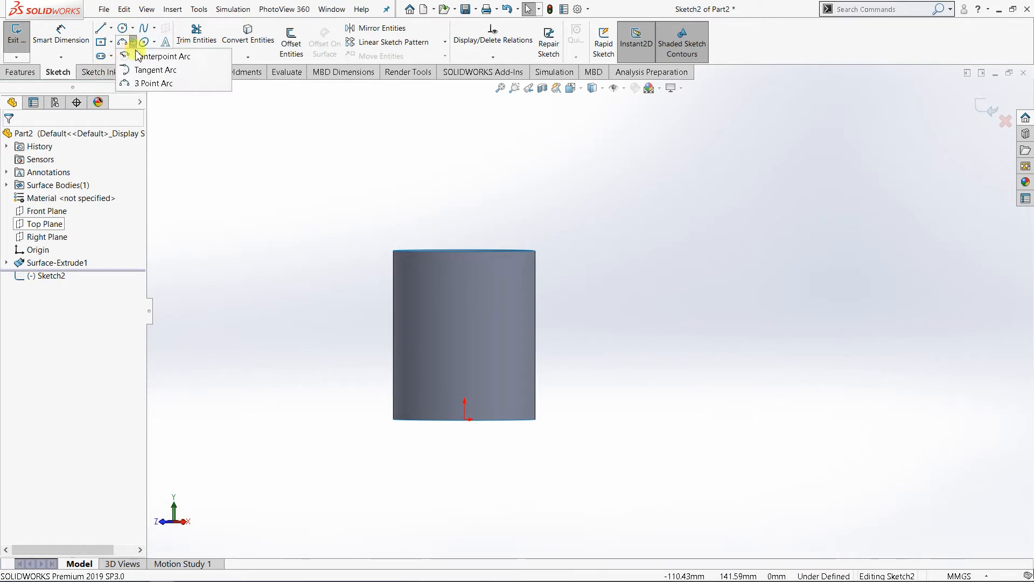
click(155, 83)
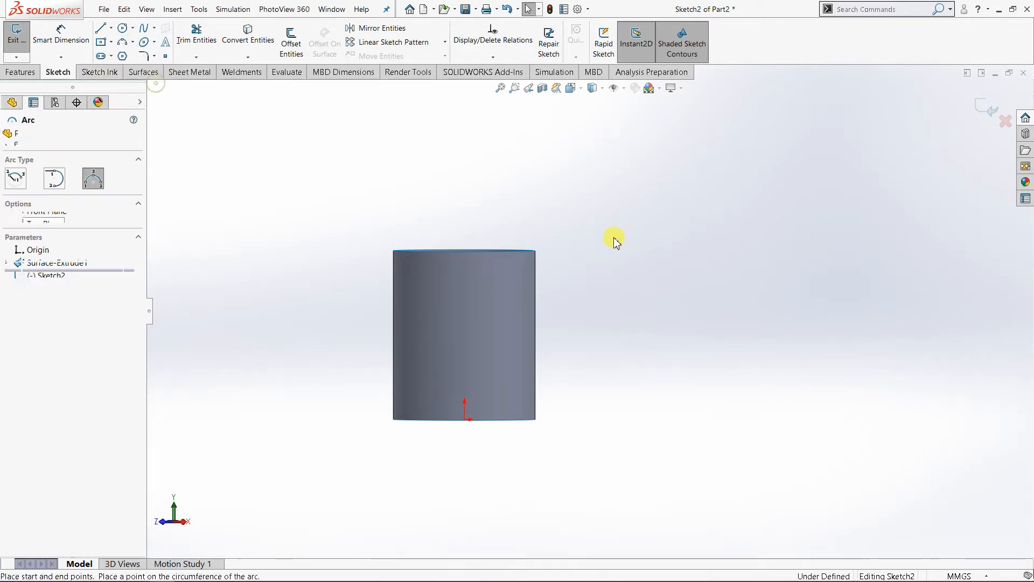
drag(715, 329, 874, 330)
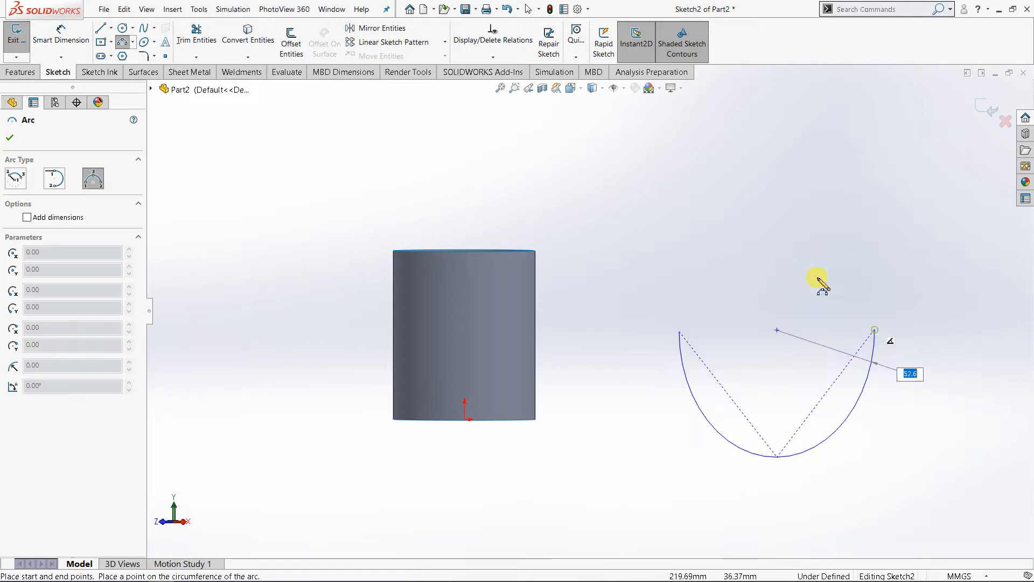
click(777, 272)
right_click(714, 258)
click(716, 259)
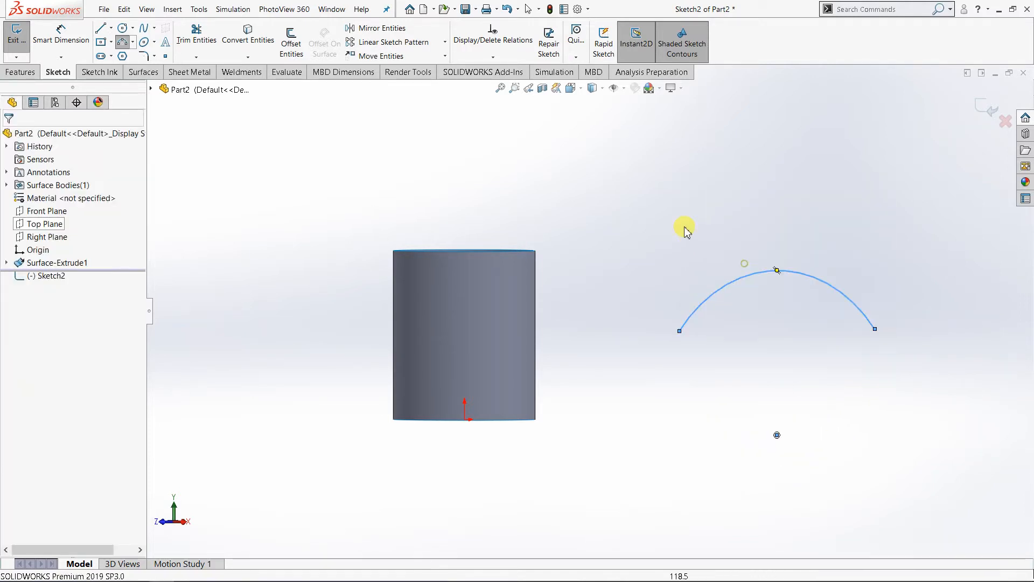
click(685, 226)
Step: Examine the open arc sketch and the surface cylinder from several angles and zoom levels
middle_drag(745, 314, 766, 295)
scroll(727, 316, up, 3)
scroll(707, 324, down, 2)
middle_drag(709, 329, 638, 393)
middle_drag(801, 285, 661, 289)
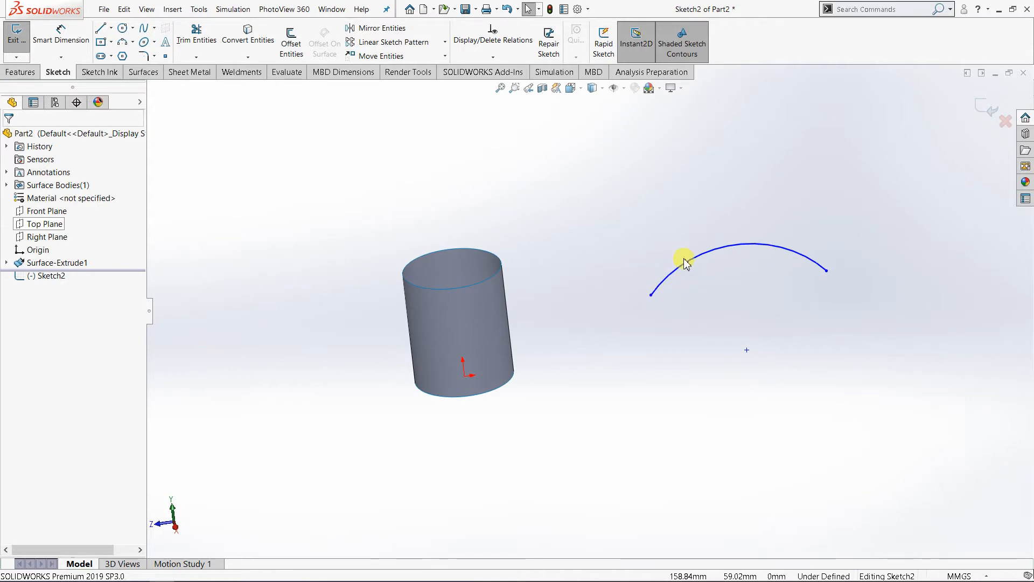
scroll(737, 303, down, 3)
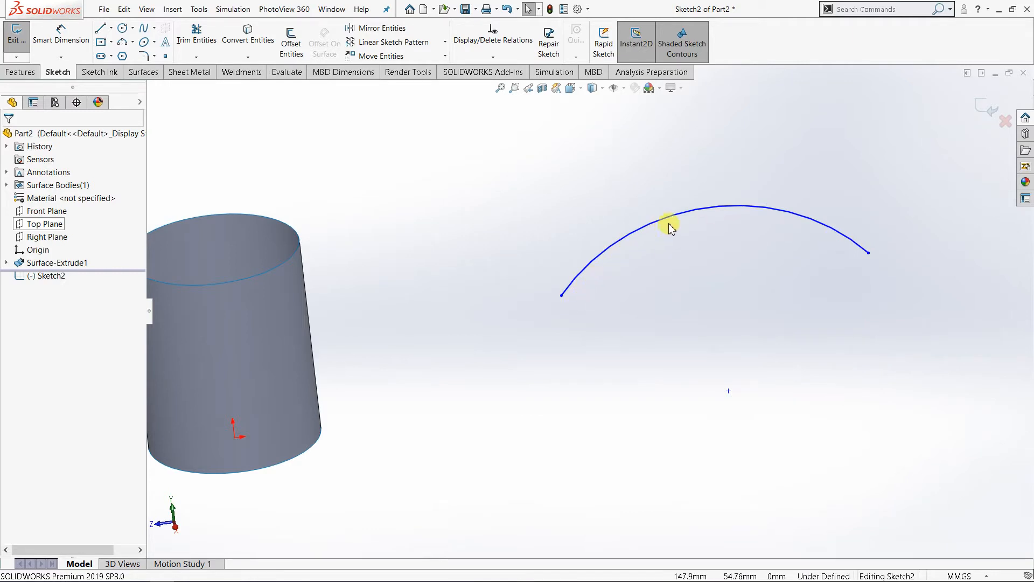
scroll(601, 294, up, 2)
mouse_move(604, 289)
middle_down()
mouse_move(646, 300)
mouse_move(629, 305)
mouse_move(603, 291)
middle_up()
scroll(521, 235, up, 1)
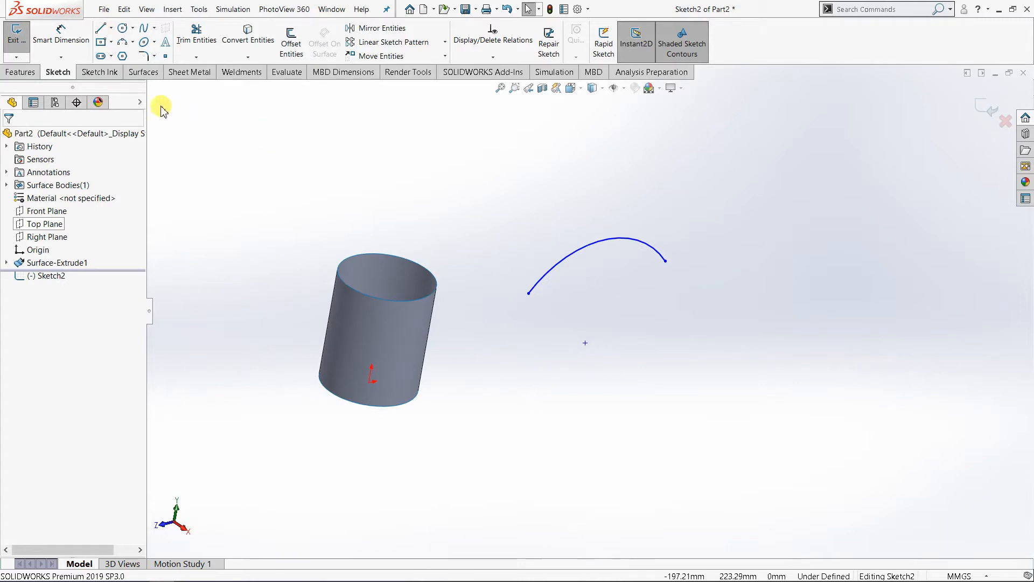
Step: Start an Extruded Surface from the arc sketch, trying different Blind depths and setting 90 mm
click(151, 77)
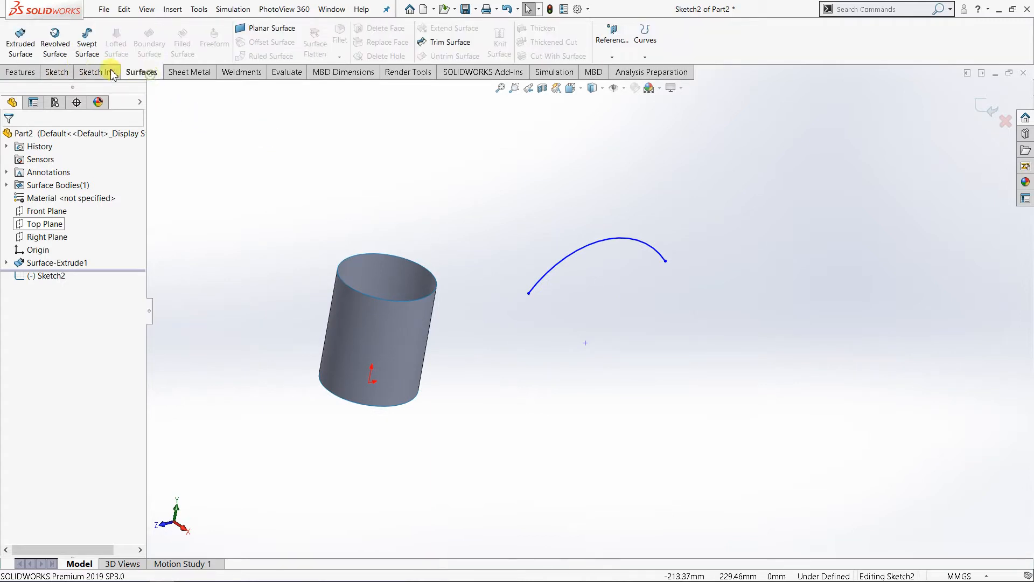
click(21, 46)
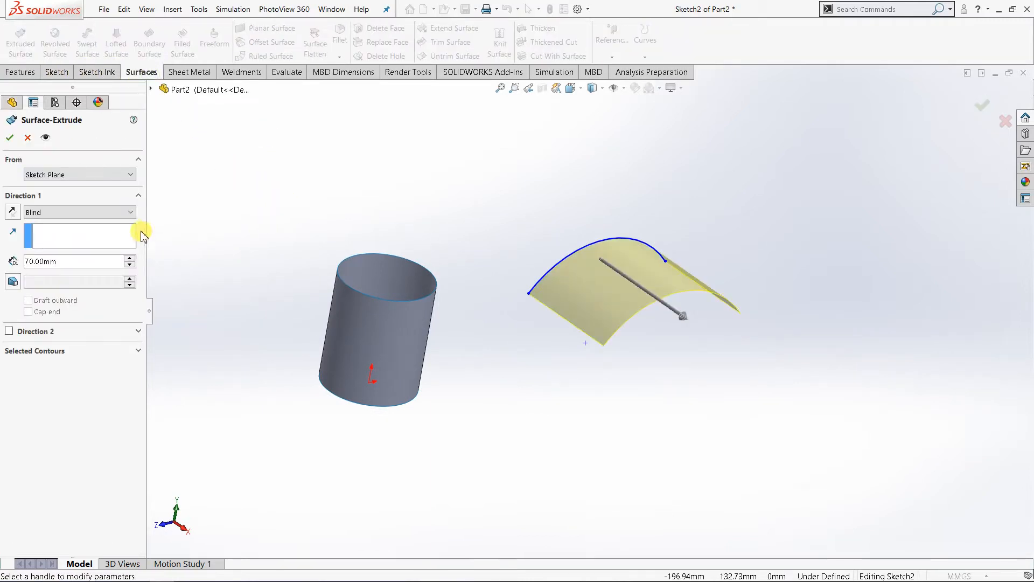
click(131, 259)
click(131, 259)
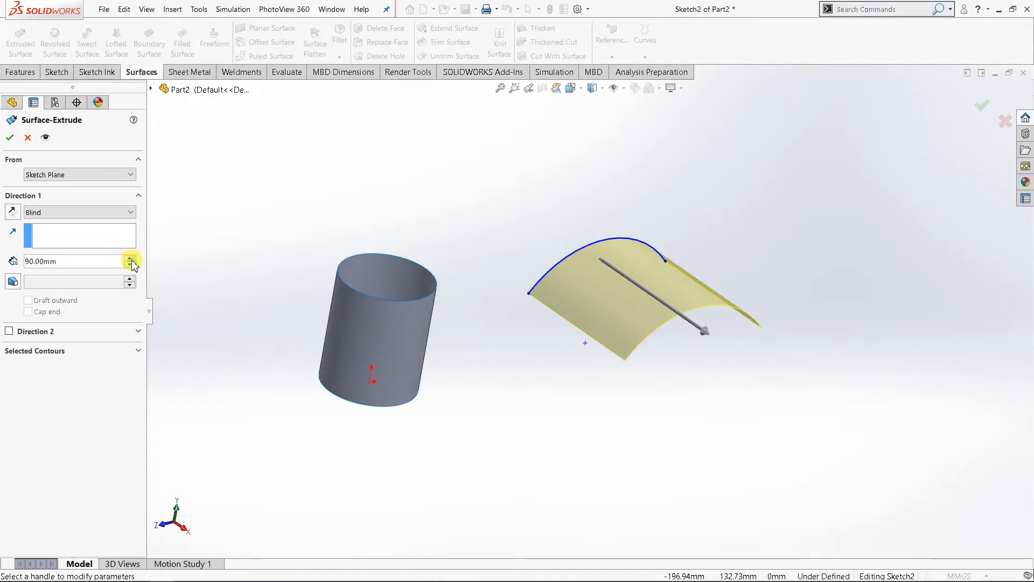
click(131, 259)
click(131, 259)
click(131, 260)
click(131, 259)
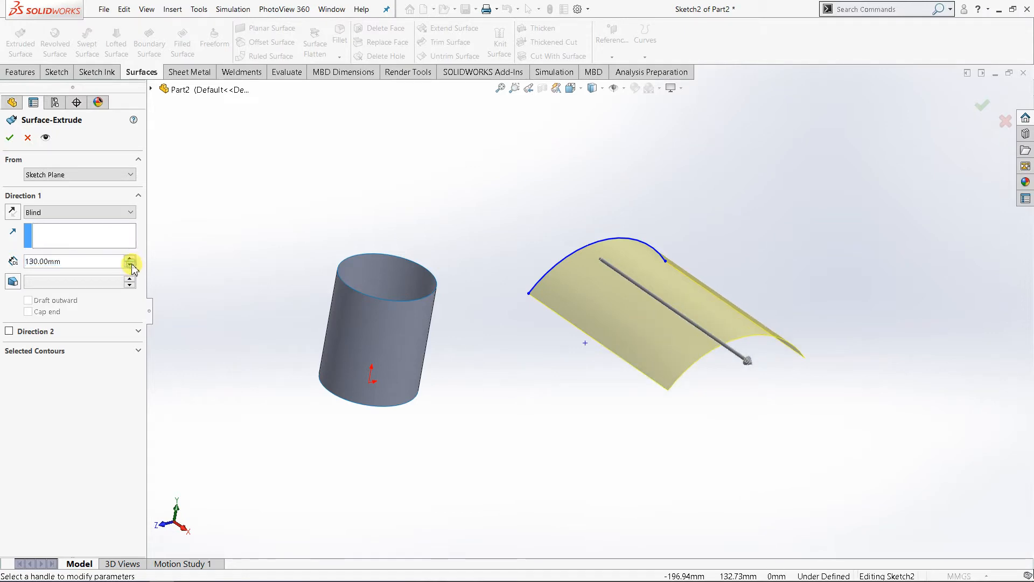
click(131, 264)
click(131, 264)
click(130, 265)
click(130, 265)
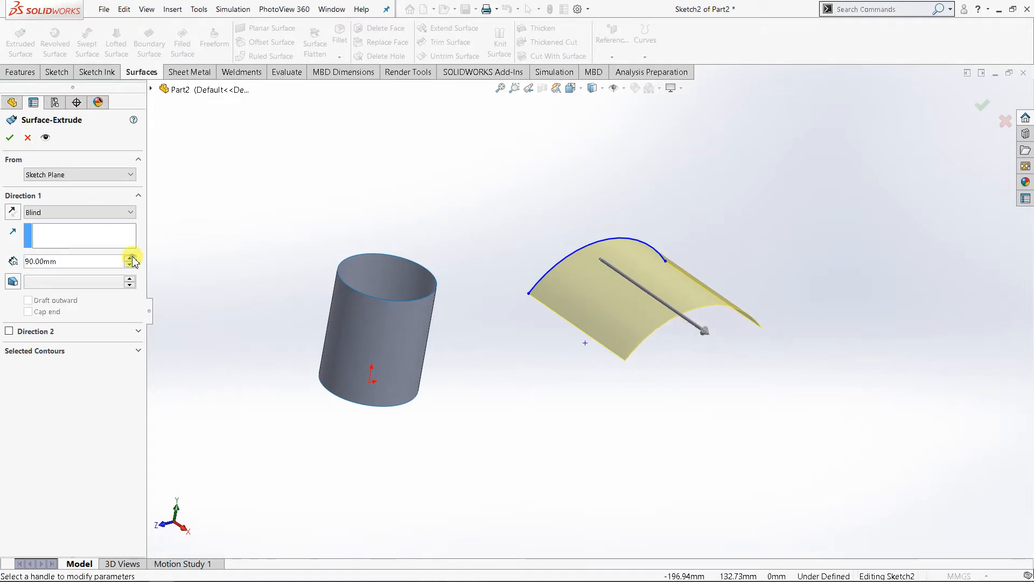
click(131, 260)
click(131, 259)
click(131, 264)
click(131, 264)
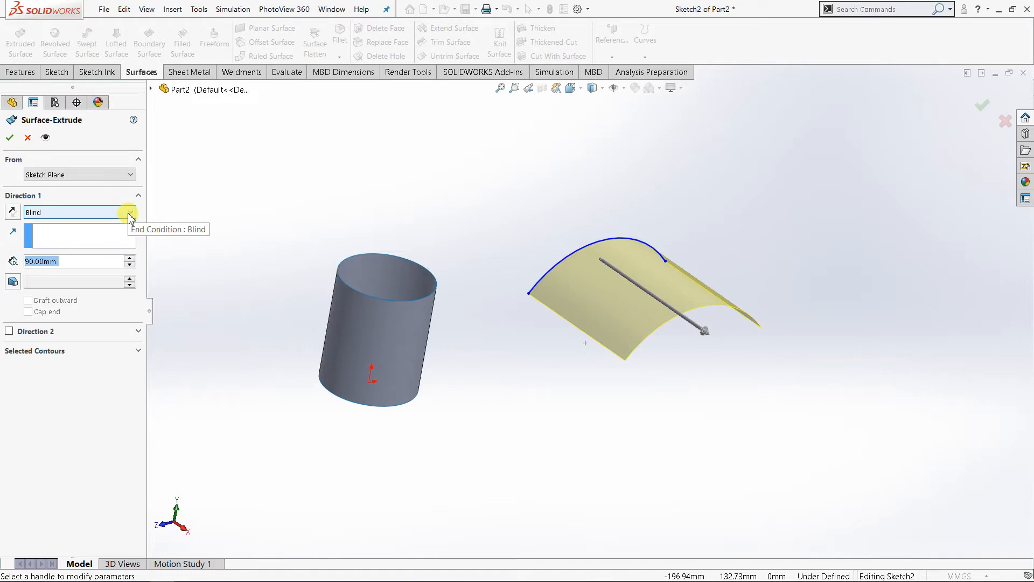
Step: Change the arc's surface extrusion to Mid Plane with a depth of 140 mm and accept it
click(22, 73)
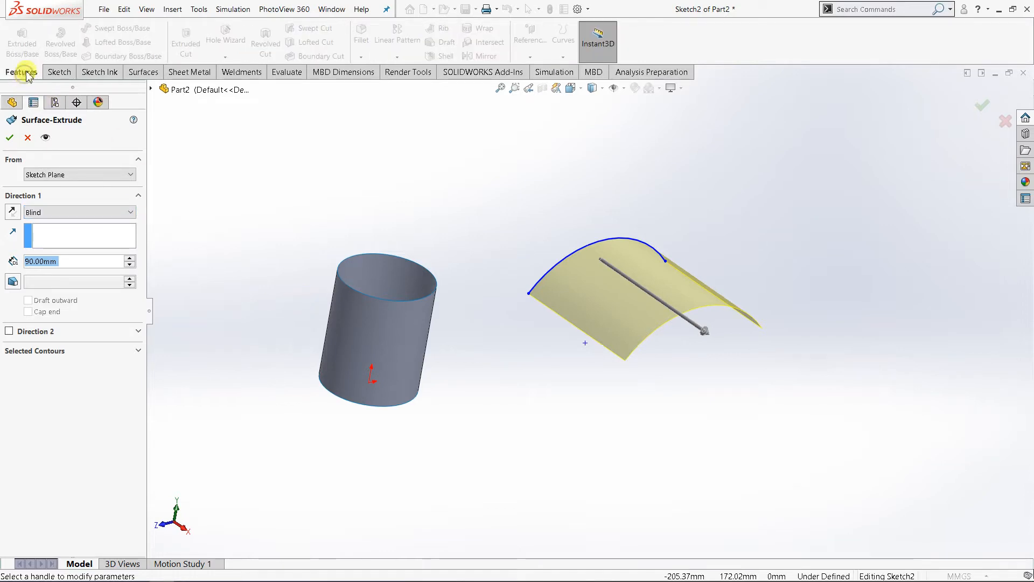
click(138, 73)
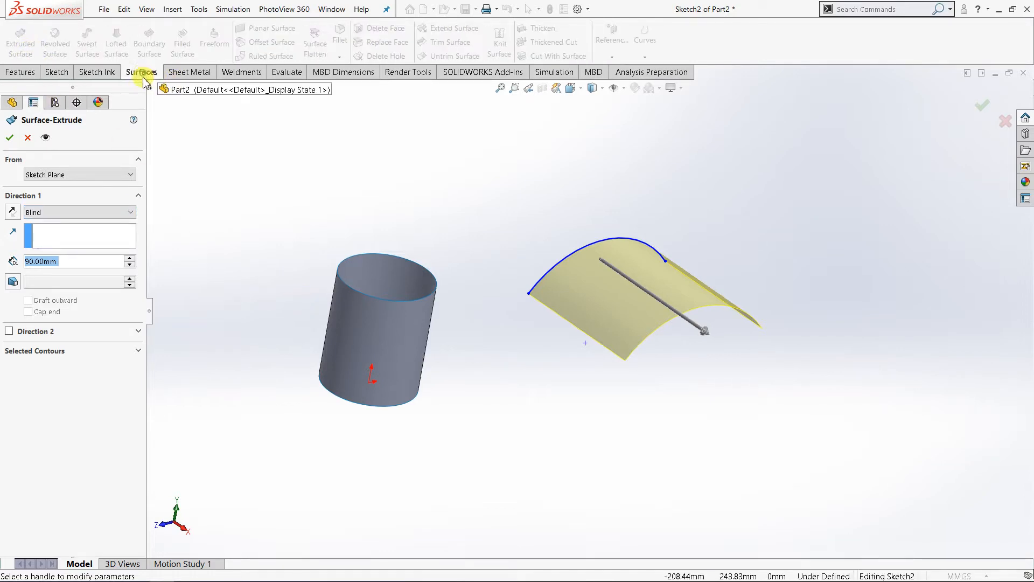
click(127, 213)
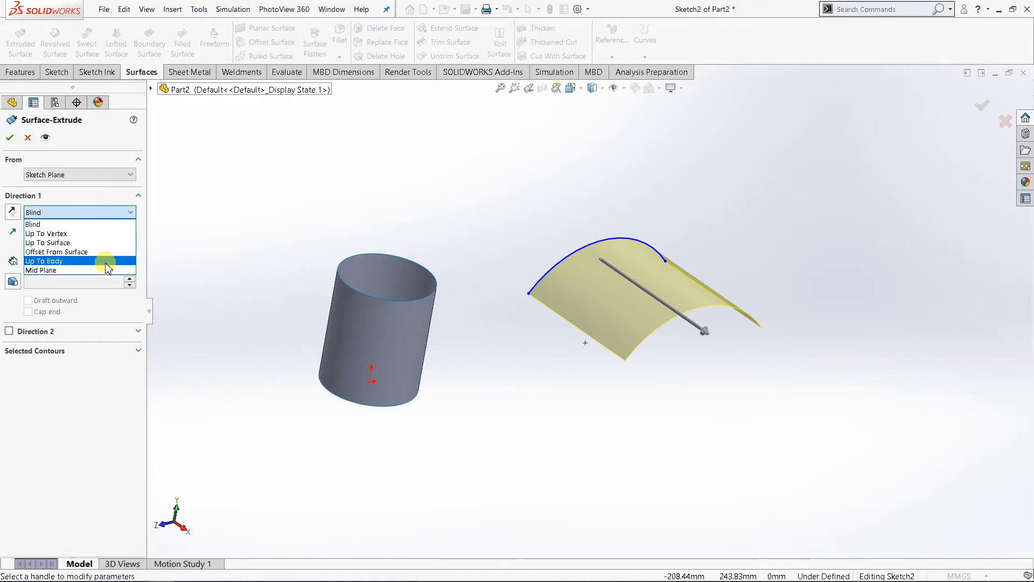
click(96, 270)
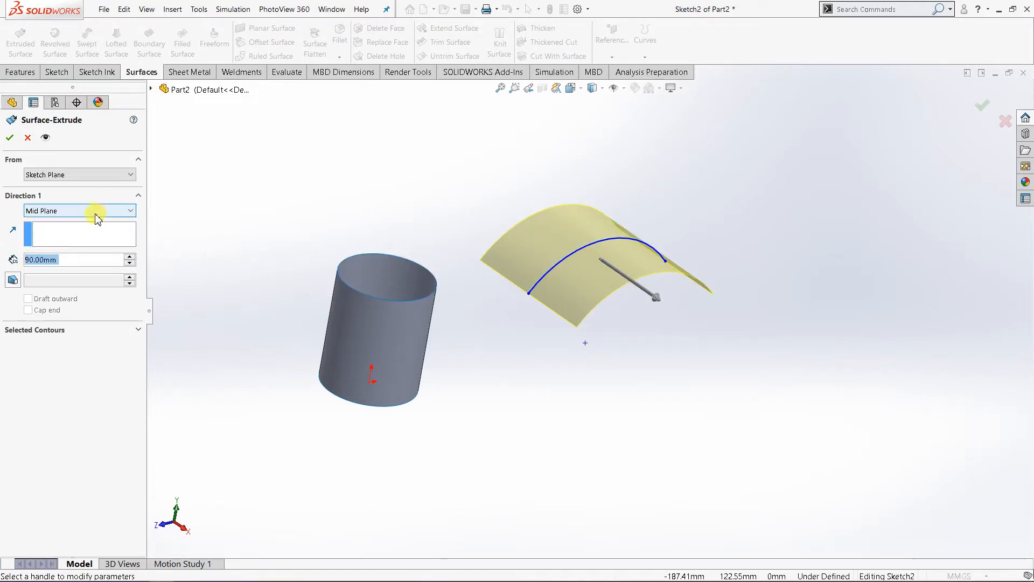
click(129, 257)
click(130, 257)
click(129, 257)
click(130, 258)
click(130, 257)
click(129, 257)
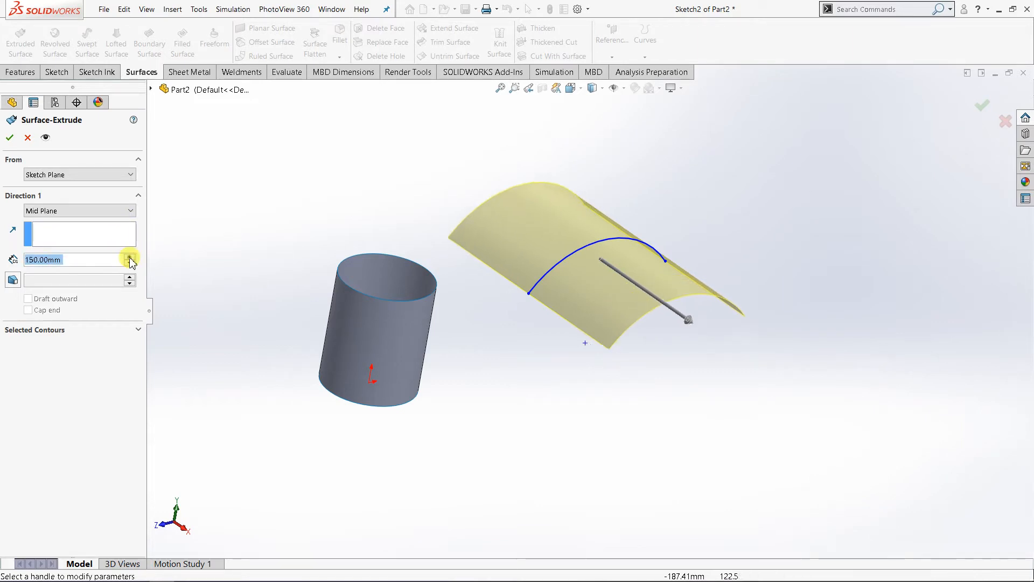
click(130, 257)
click(129, 258)
click(130, 258)
click(130, 257)
click(130, 262)
click(130, 263)
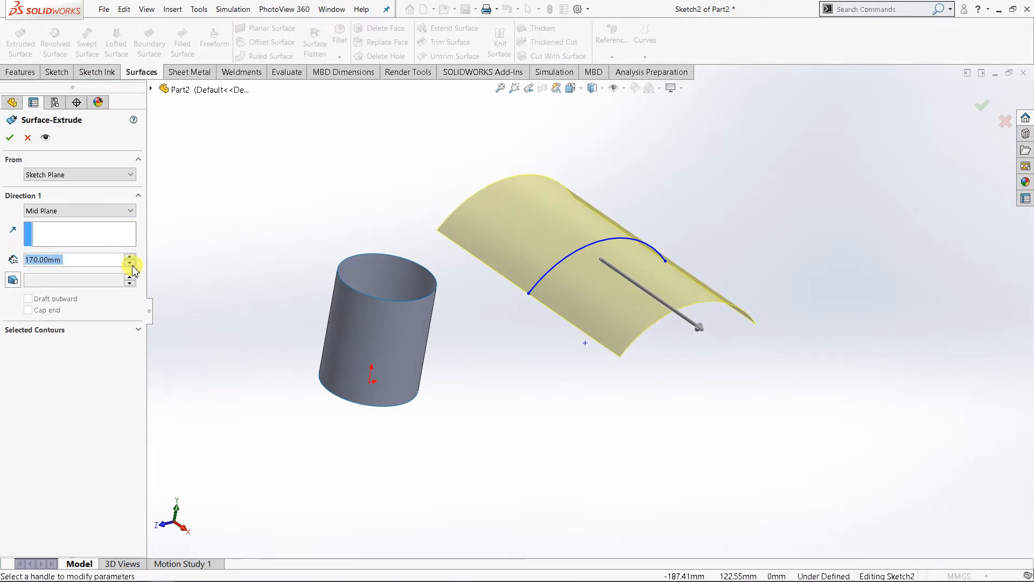
click(130, 263)
click(130, 263)
click(130, 263)
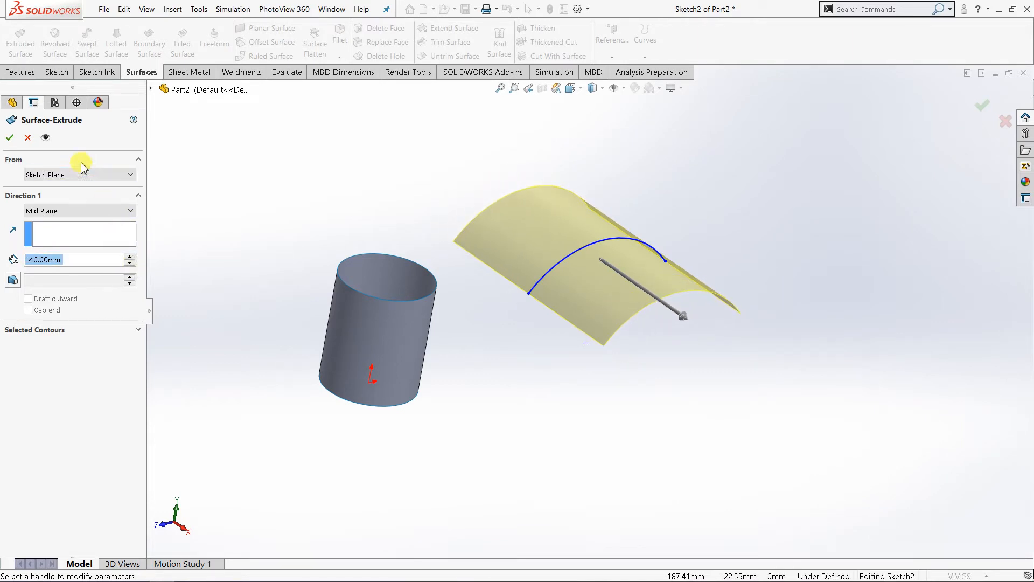
click(11, 139)
Step: Start a new sketch on the Right Plane and view it face-on with both surfaces in sight
middle_drag(554, 327, 458, 269)
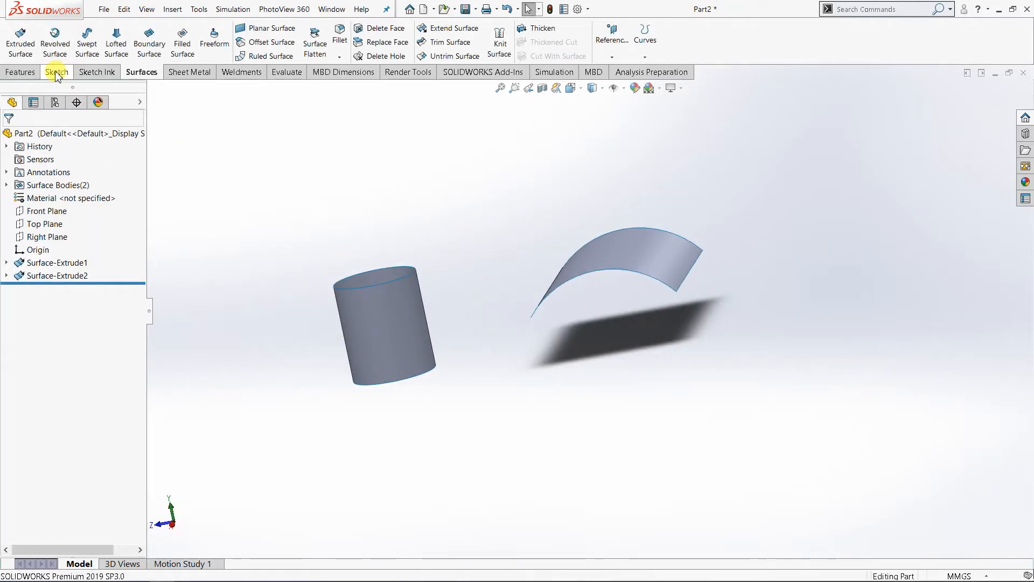
click(58, 238)
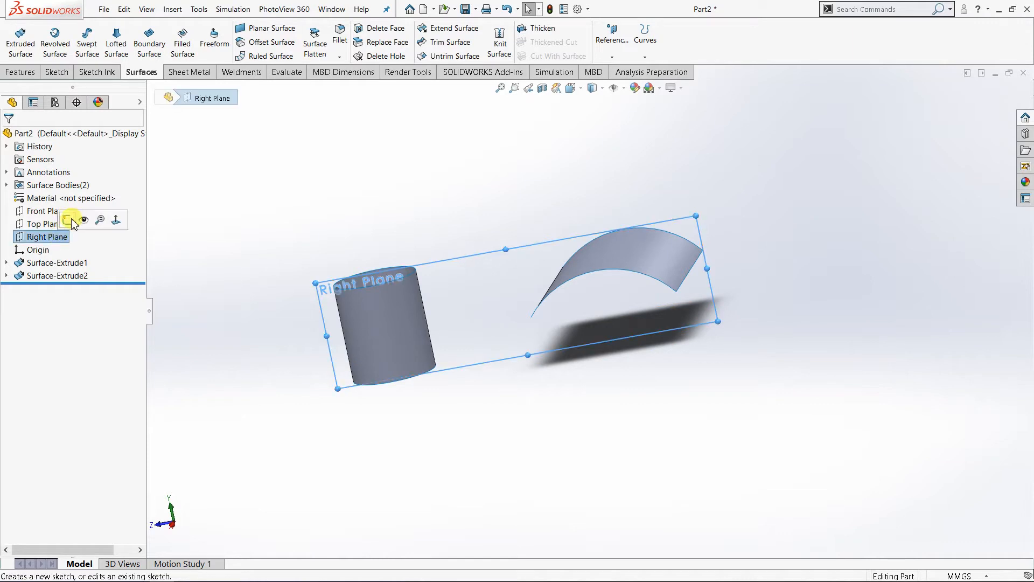
click(76, 223)
click(571, 88)
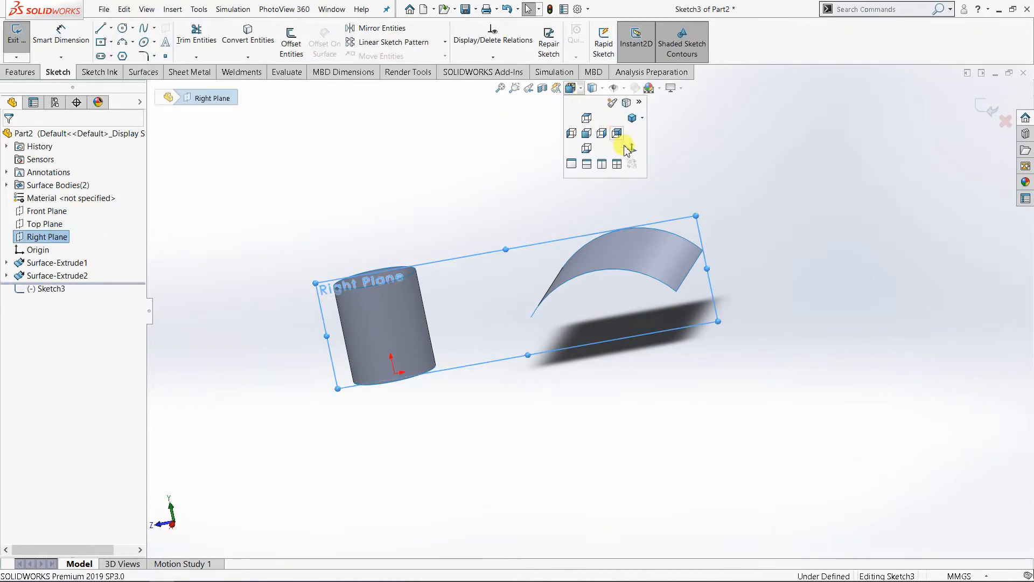
click(625, 145)
click(546, 179)
scroll(540, 208, up, 4)
scroll(565, 193, down, 2)
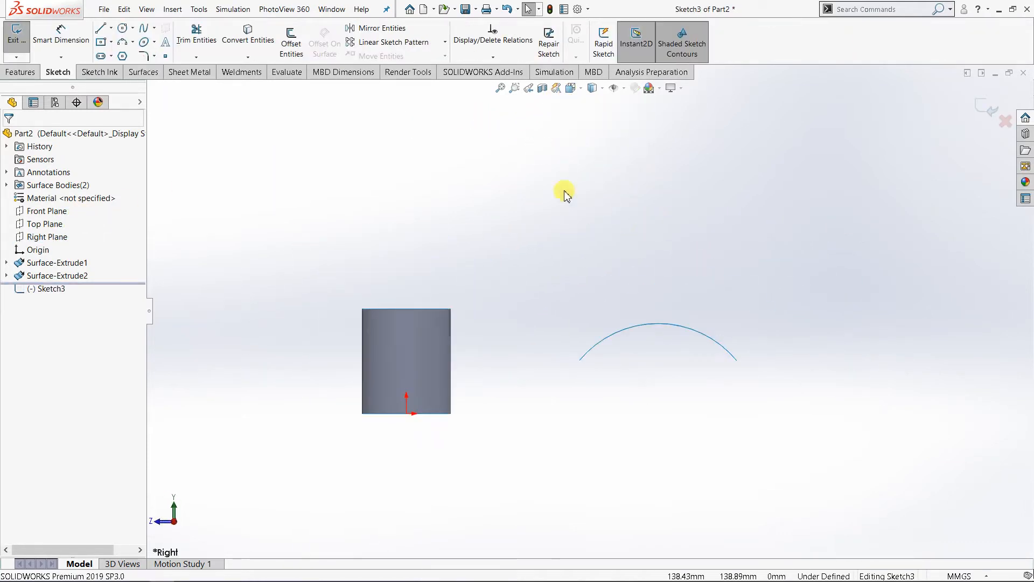
Step: Draw a wavy six-point open spline above the cylinder and the arched surface, then leave the Spline command
click(144, 29)
click(431, 245)
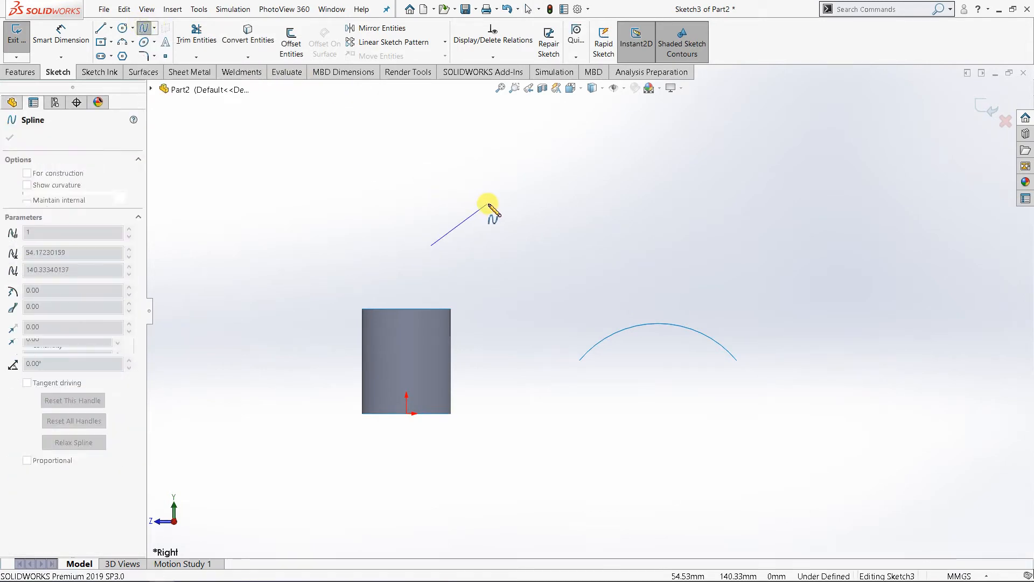
click(491, 203)
click(598, 244)
click(709, 205)
click(828, 227)
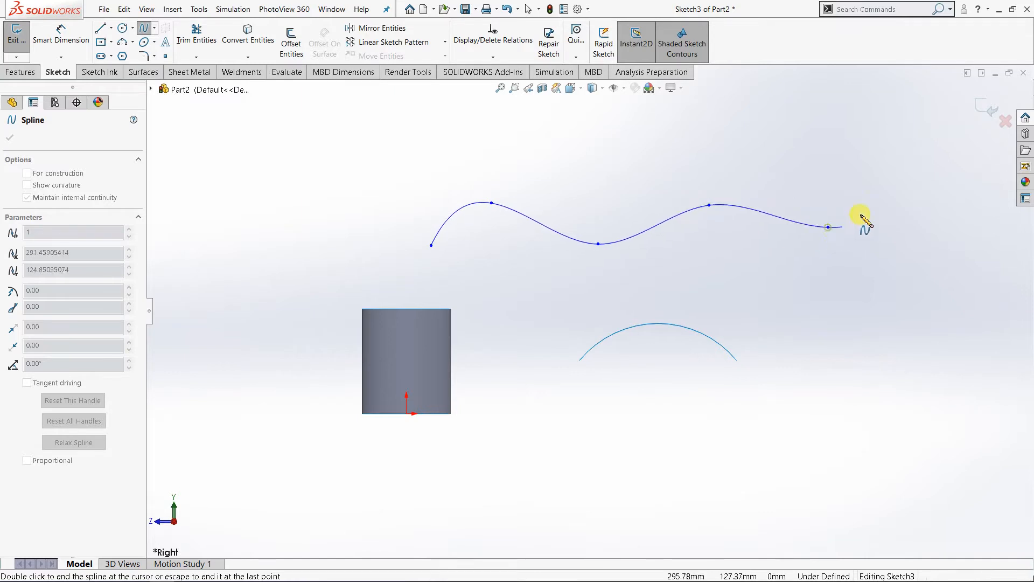
click(899, 193)
right_click(899, 193)
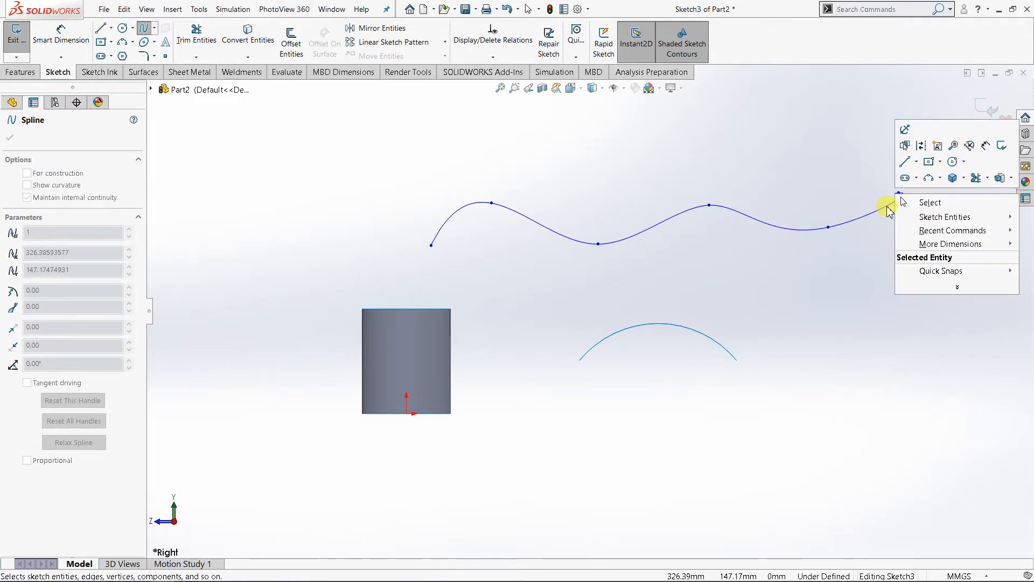
click(943, 208)
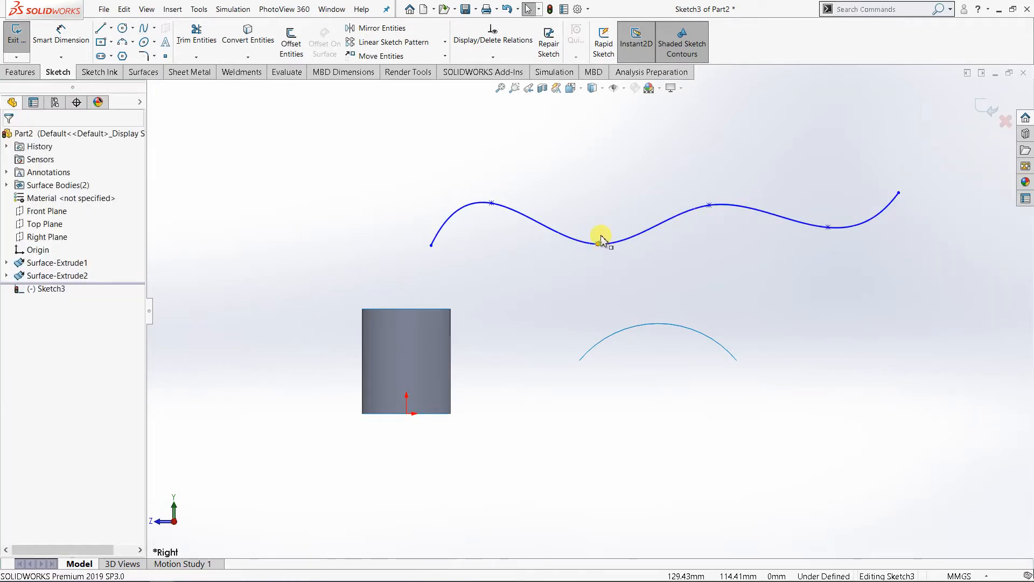
Step: Reshape the spline by moving its third and fourth points slightly upward
drag(599, 242, 604, 225)
drag(708, 206, 712, 186)
click(857, 275)
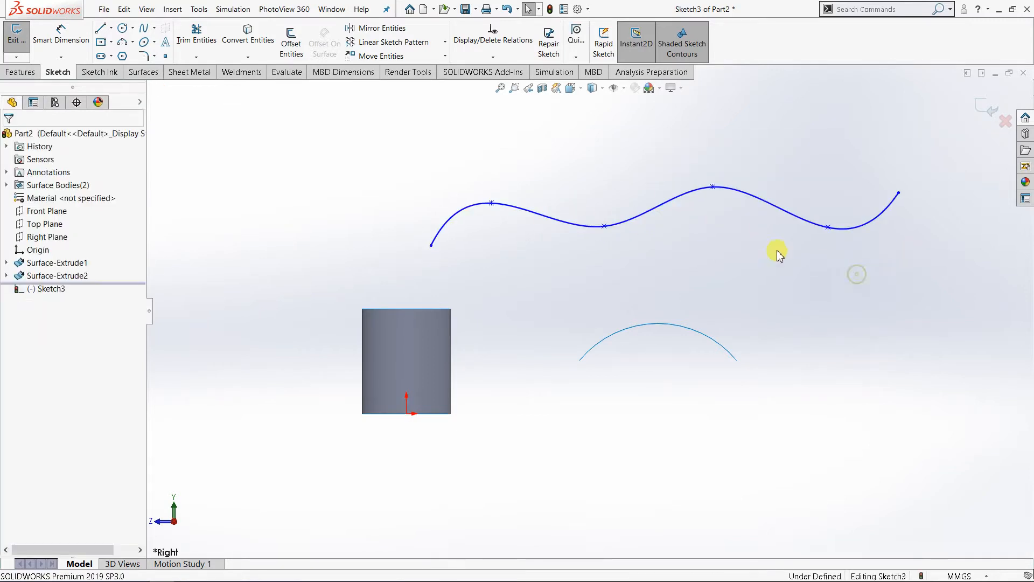
Step: Start an Extruded Surface from the spline, seen in isometric view, with a Blind depth of 130 mm in Direction 1
key(ctrl+7)
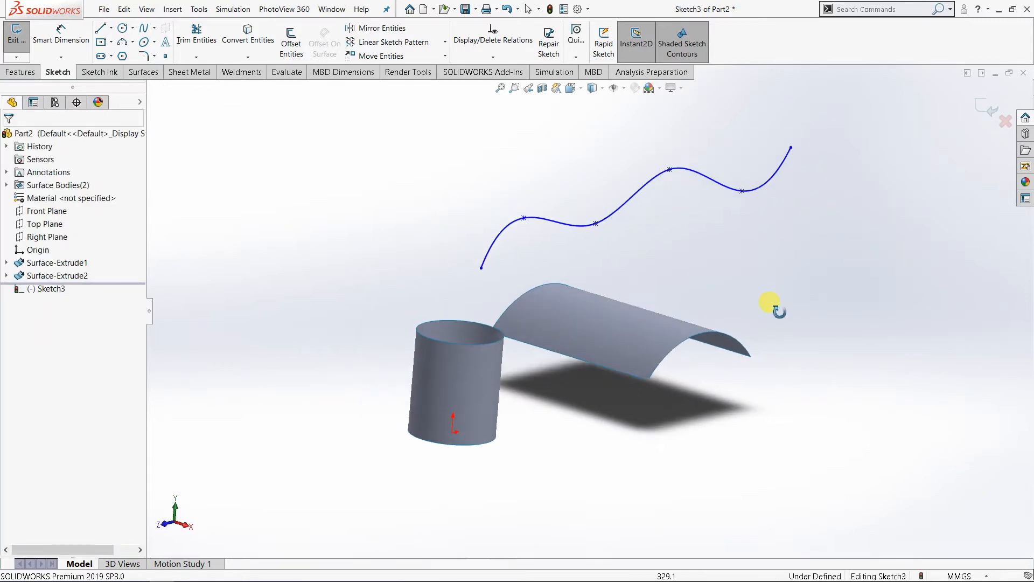
click(142, 72)
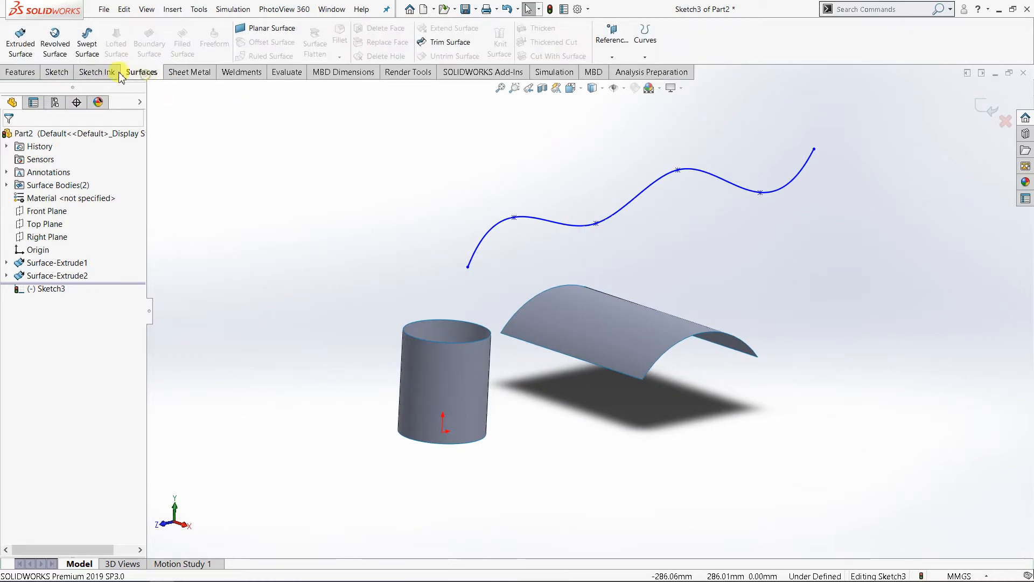
click(20, 43)
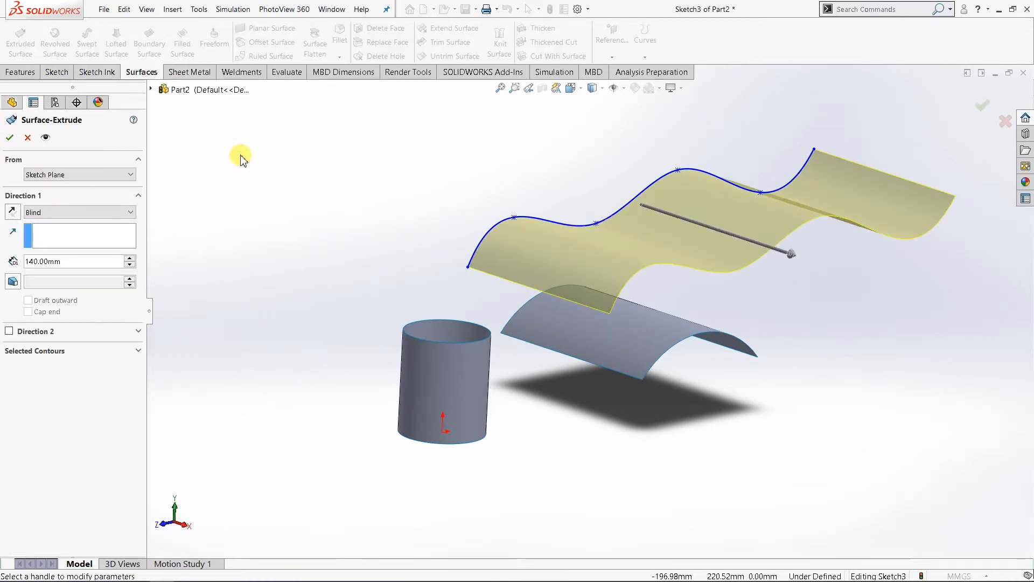
click(130, 258)
click(129, 258)
click(130, 258)
click(130, 264)
click(130, 265)
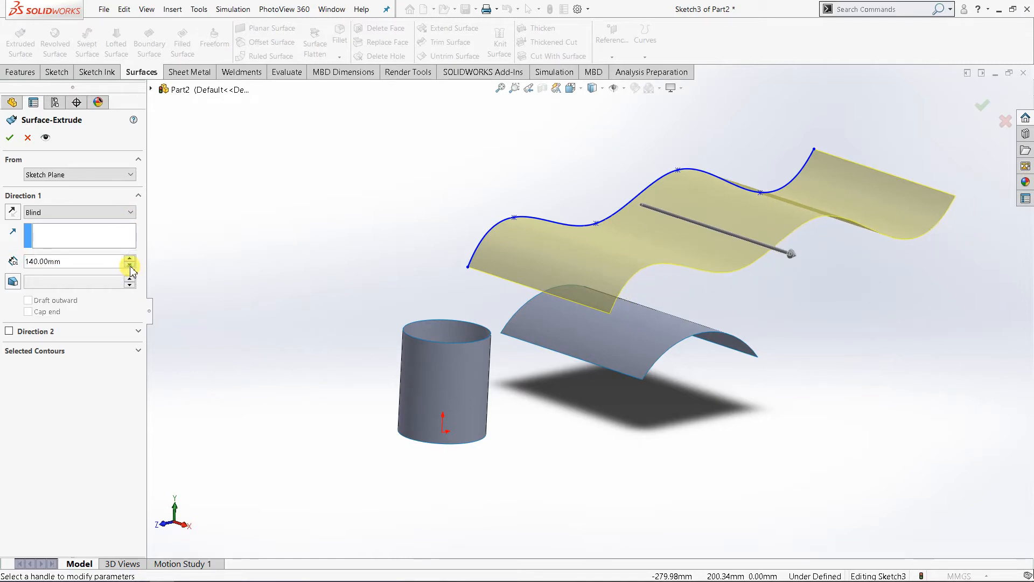
click(130, 265)
Step: Enable Direction 2 for the spline's surface extrusion and set its Blind depth to 220 mm
click(9, 331)
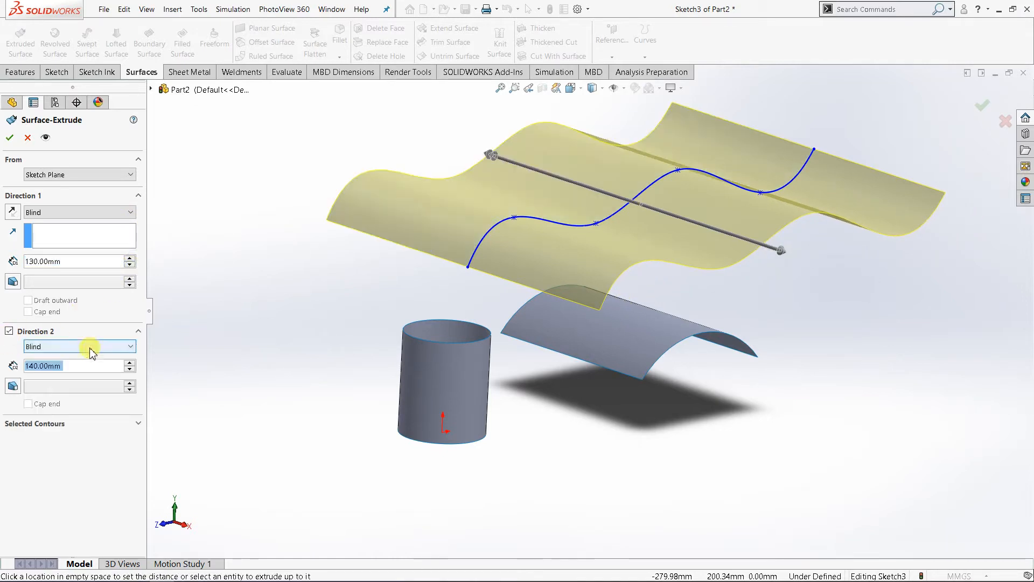
click(129, 363)
click(129, 363)
click(129, 363)
click(129, 363)
click(129, 364)
click(128, 363)
click(128, 363)
click(128, 363)
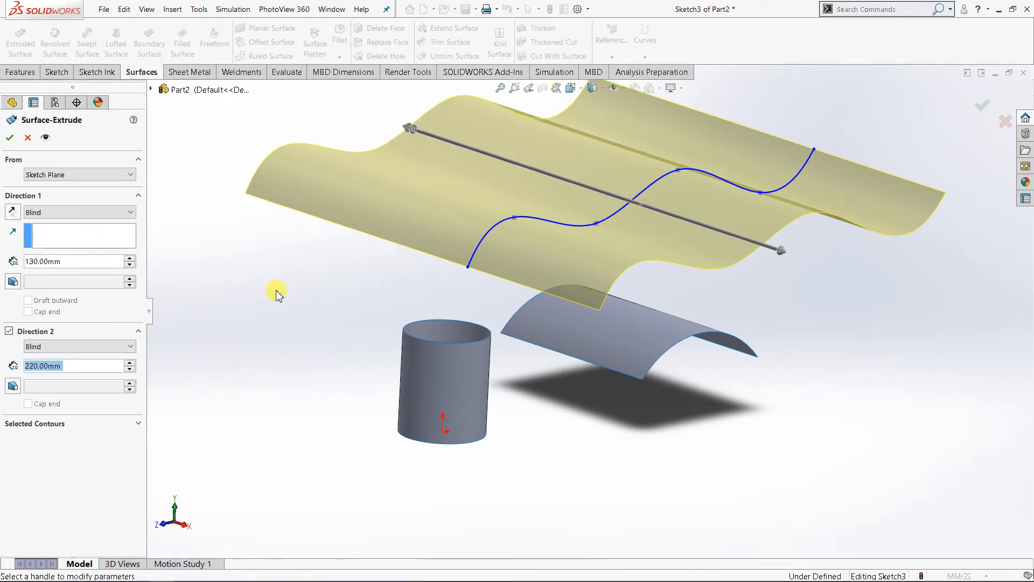
click(129, 363)
click(129, 363)
click(130, 363)
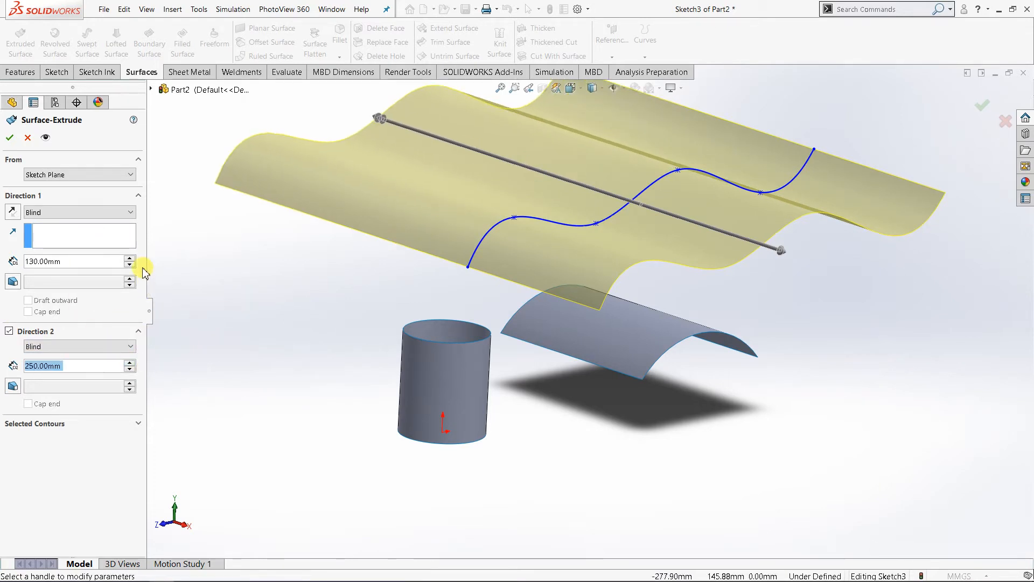
click(130, 258)
click(129, 258)
click(130, 258)
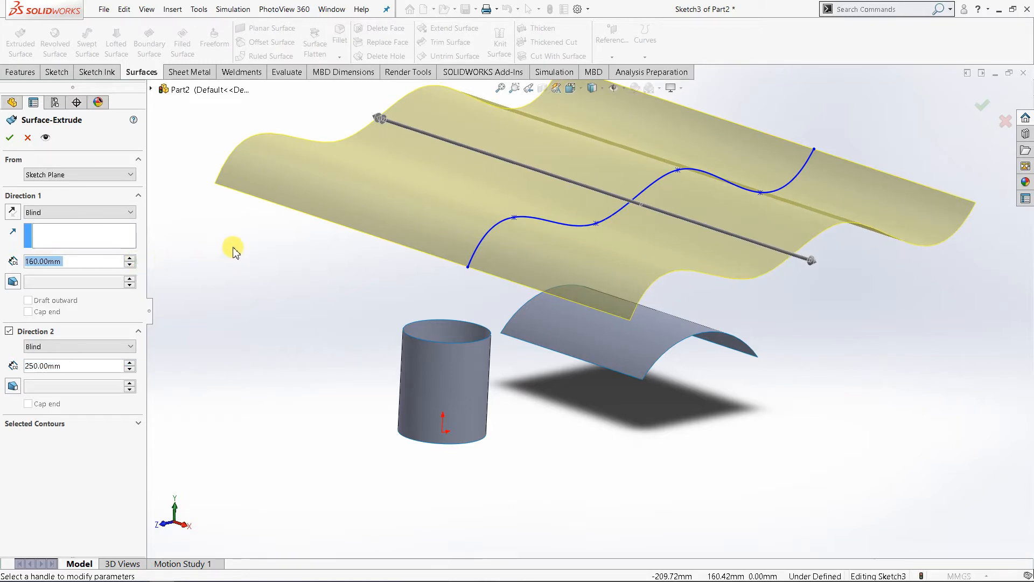
scroll(588, 304, up, 4)
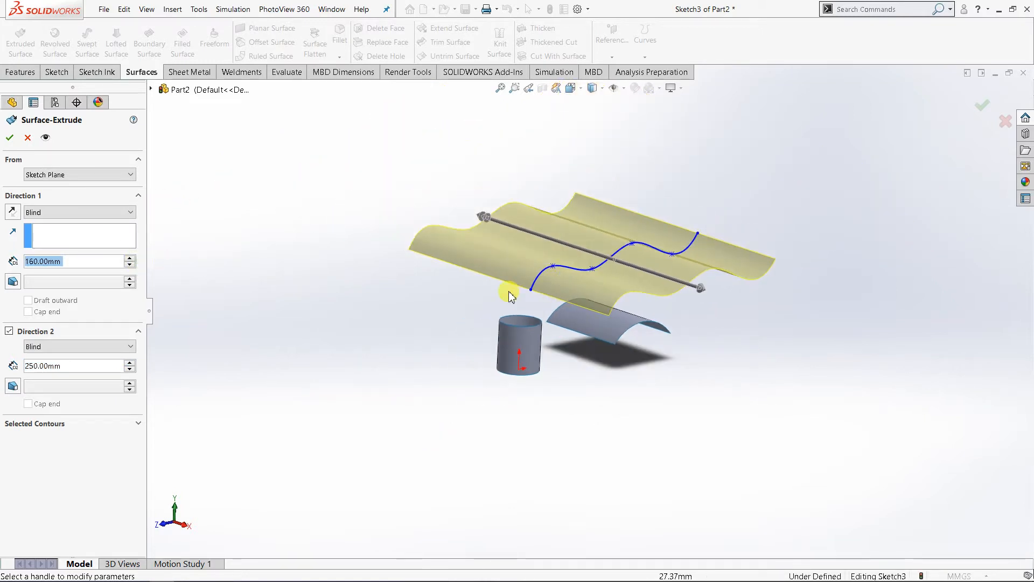
mouse_move(559, 335)
middle_down()
mouse_move(527, 288)
mouse_move(565, 308)
middle_up()
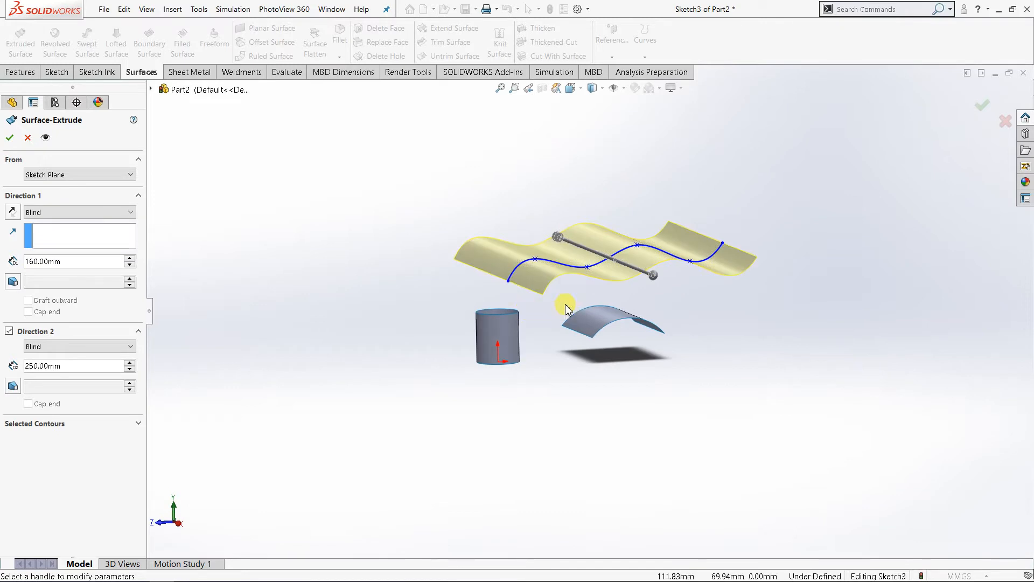
scroll(517, 307, down, 3)
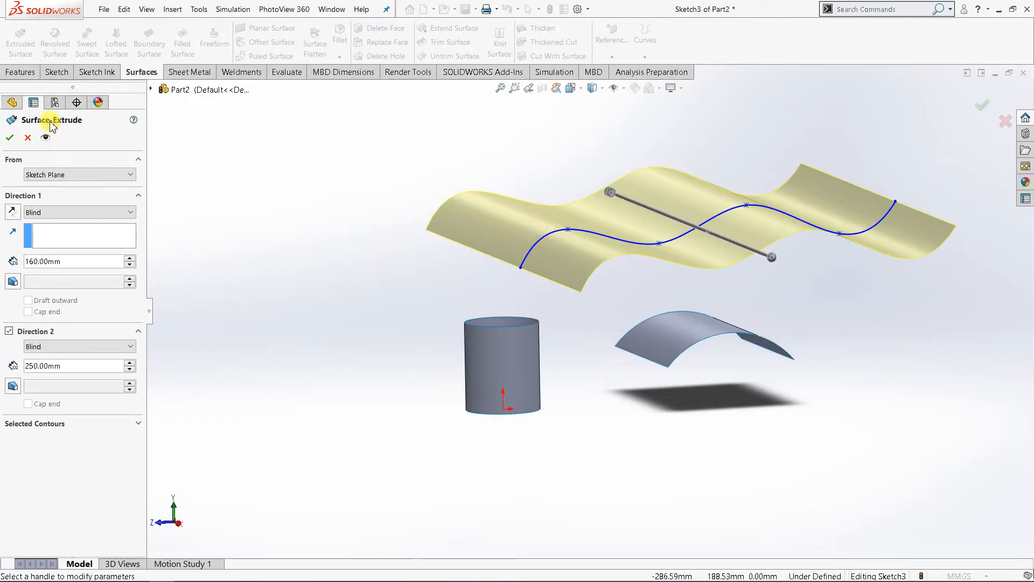
click(27, 137)
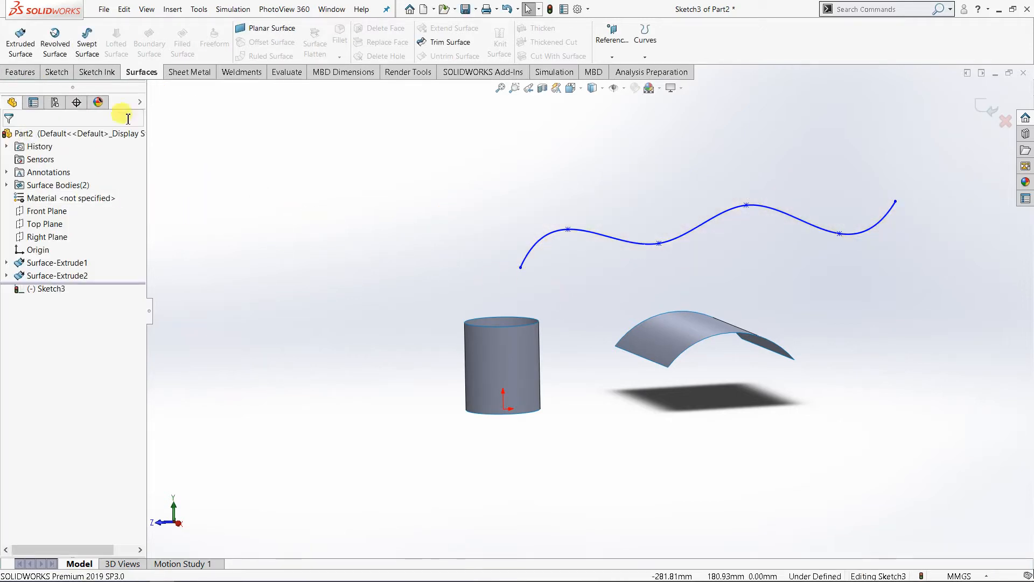
Step: Start an Extruded Surface from the wavy spline with a Blind depth of 170 mm in Direction 1
click(20, 43)
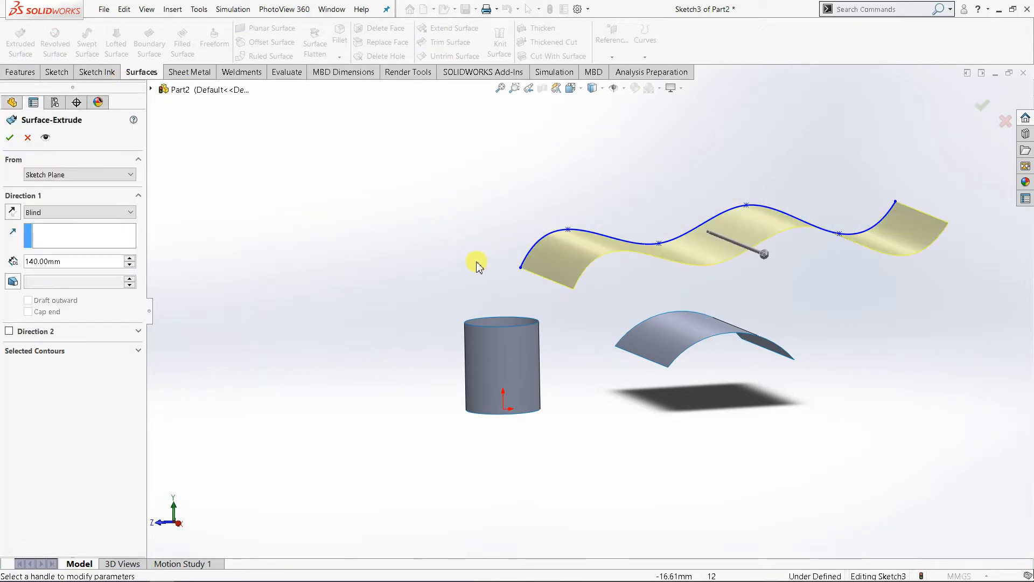
middle_drag(476, 264, 463, 323)
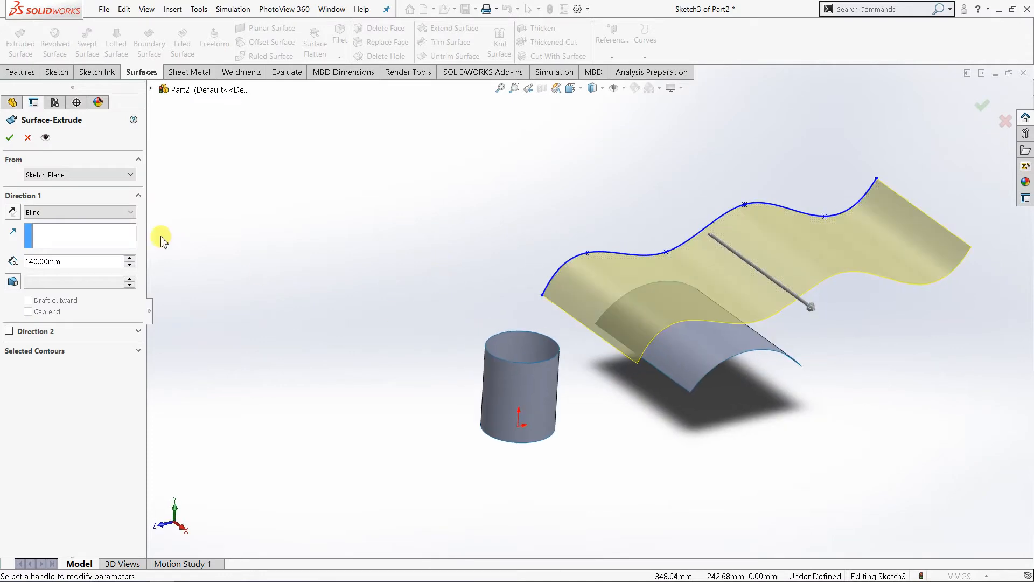
click(129, 259)
click(129, 259)
click(130, 259)
Step: Enable Direction 2 with a Blind depth just over 200 mm and accept the spline's surface extrusion
click(41, 339)
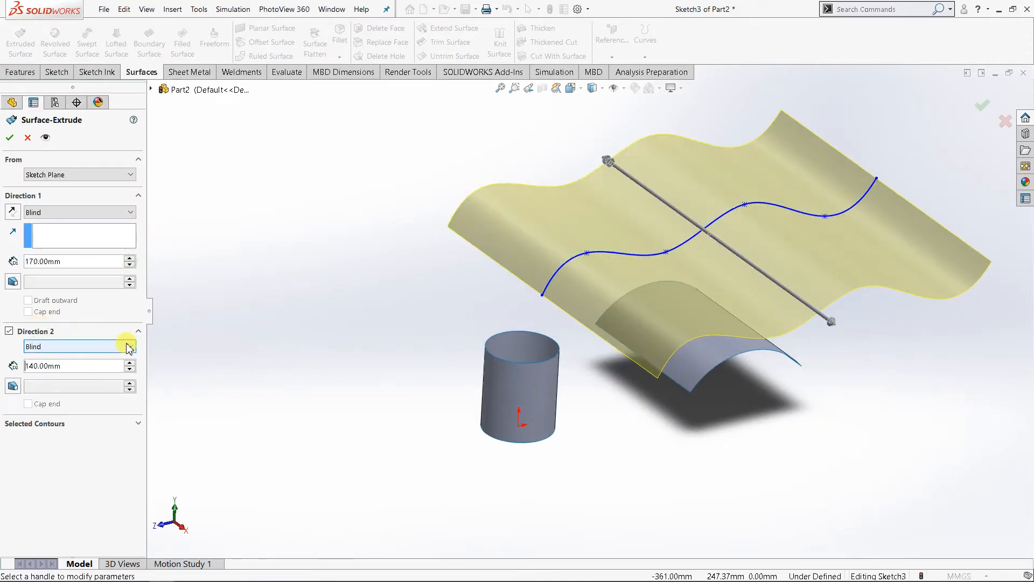
click(130, 363)
click(130, 363)
click(130, 363)
click(129, 363)
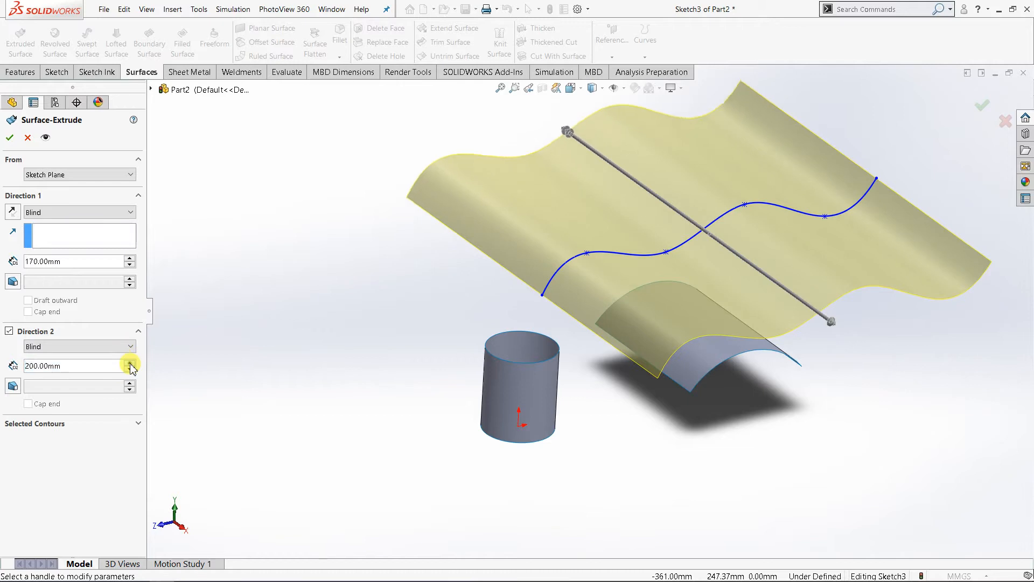
click(130, 363)
click(129, 363)
click(9, 138)
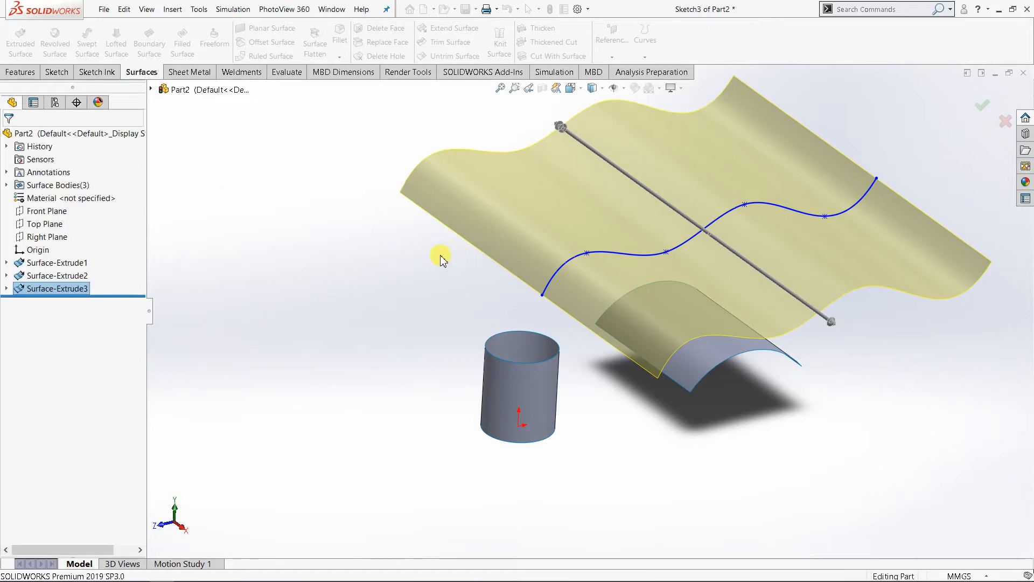
Step: Examine the wavy, arched and cylindrical surfaces from several angles and distances
middle_drag(573, 300, 692, 324)
scroll(753, 321, down, 3)
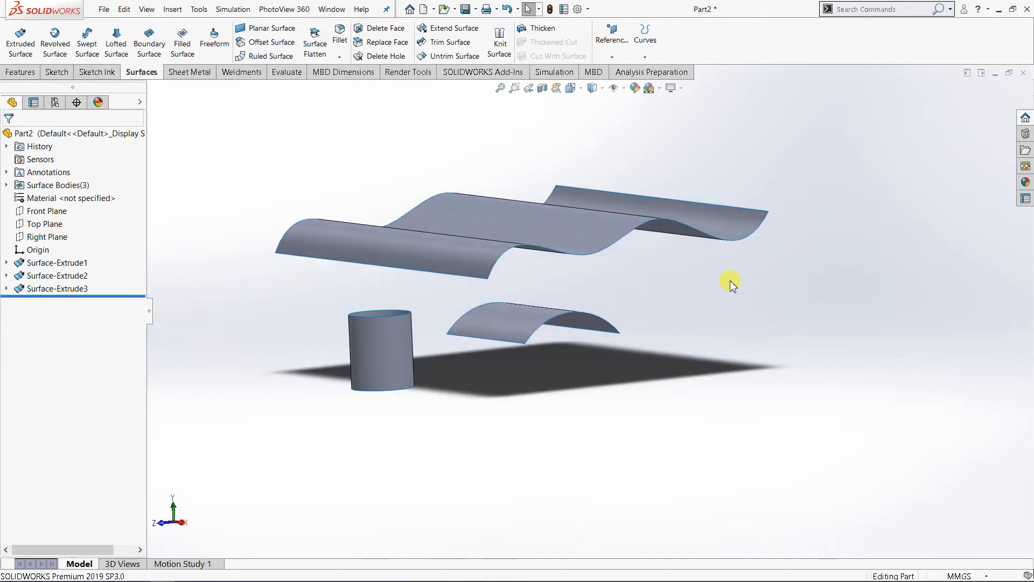
middle_drag(617, 299, 452, 275)
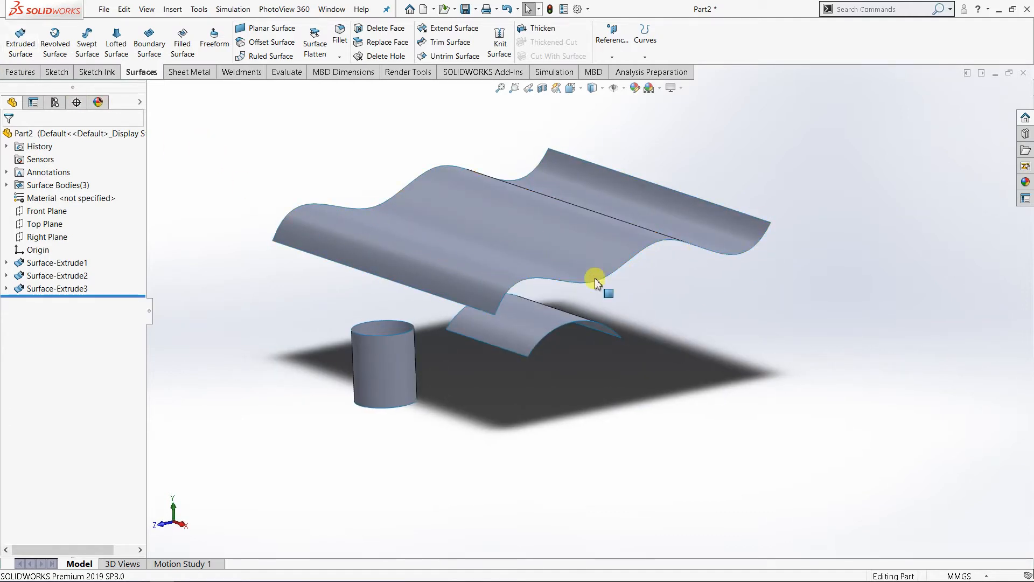
mouse_move(595, 278)
middle_down()
mouse_move(531, 276)
mouse_move(499, 295)
mouse_move(476, 262)
mouse_move(494, 254)
mouse_move(476, 280)
mouse_move(535, 300)
mouse_move(591, 290)
mouse_move(600, 300)
mouse_move(508, 356)
middle_up()
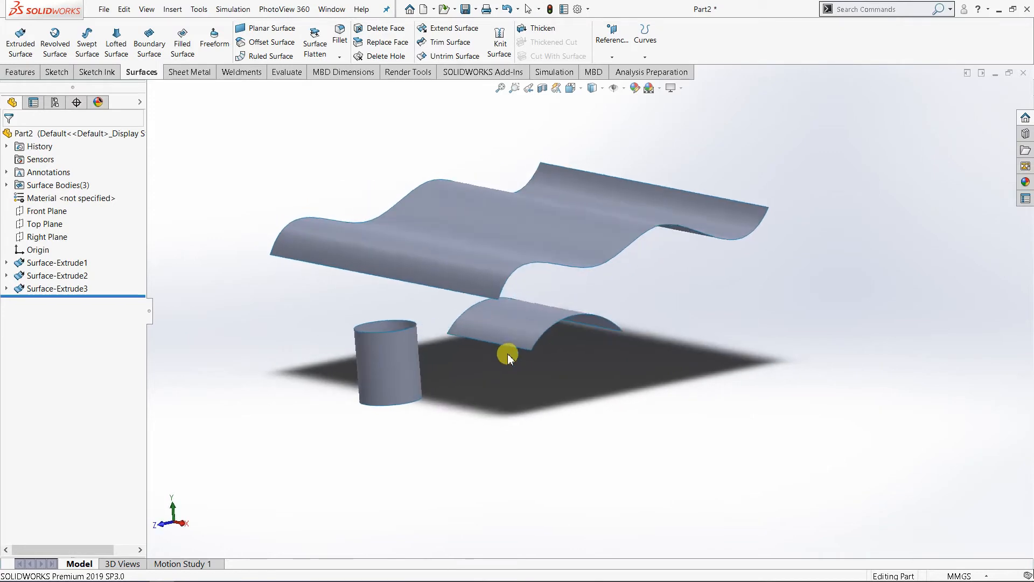
scroll(461, 348, up, 2)
scroll(461, 349, down, 2)
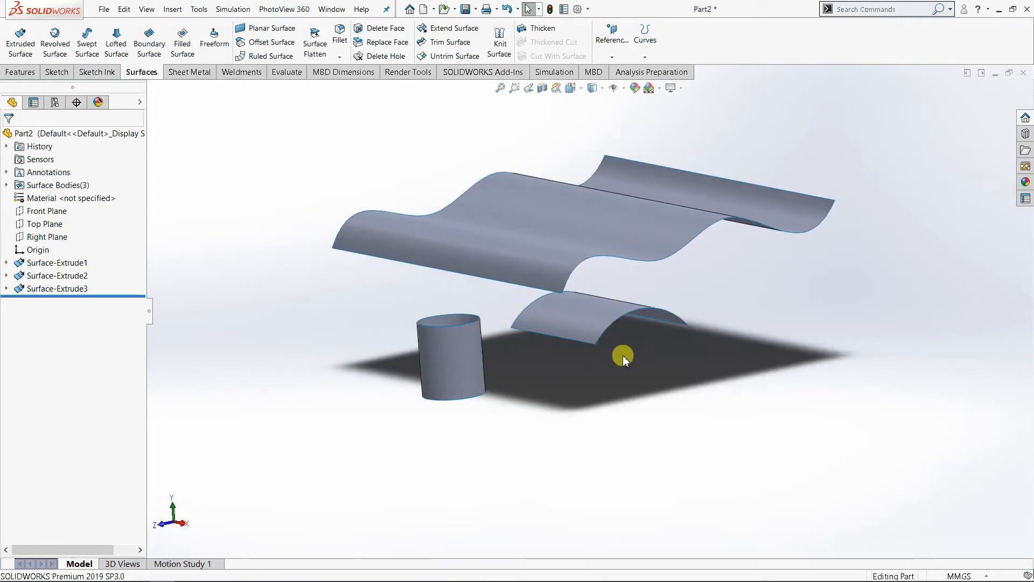
mouse_move(629, 358)
middle_down()
mouse_move(607, 362)
mouse_move(614, 371)
mouse_move(618, 349)
middle_up()
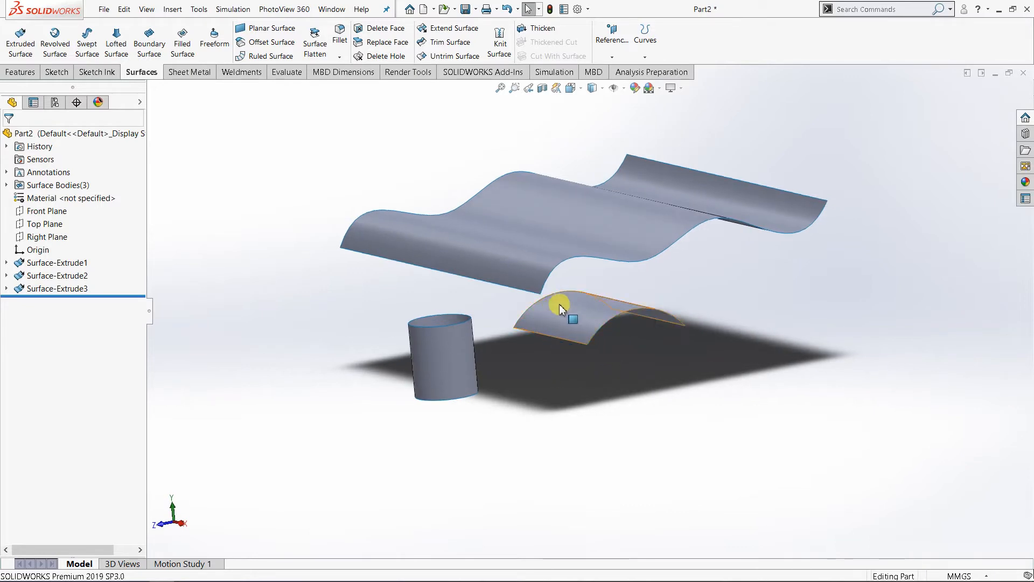
scroll(546, 253, down, 2)
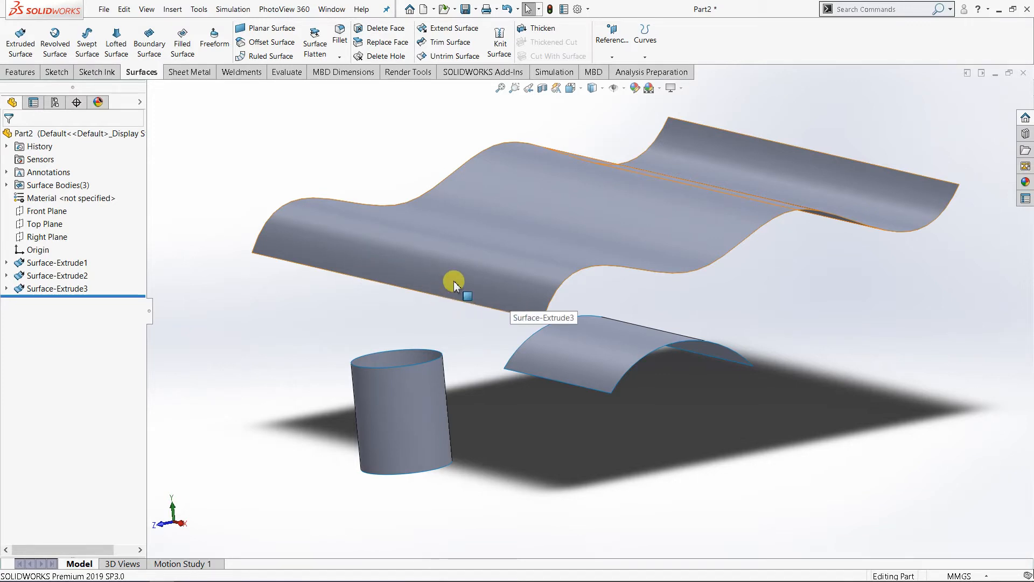
scroll(453, 280, up, 3)
mouse_move(560, 316)
middle_down()
mouse_move(468, 317)
mouse_move(572, 316)
middle_up()
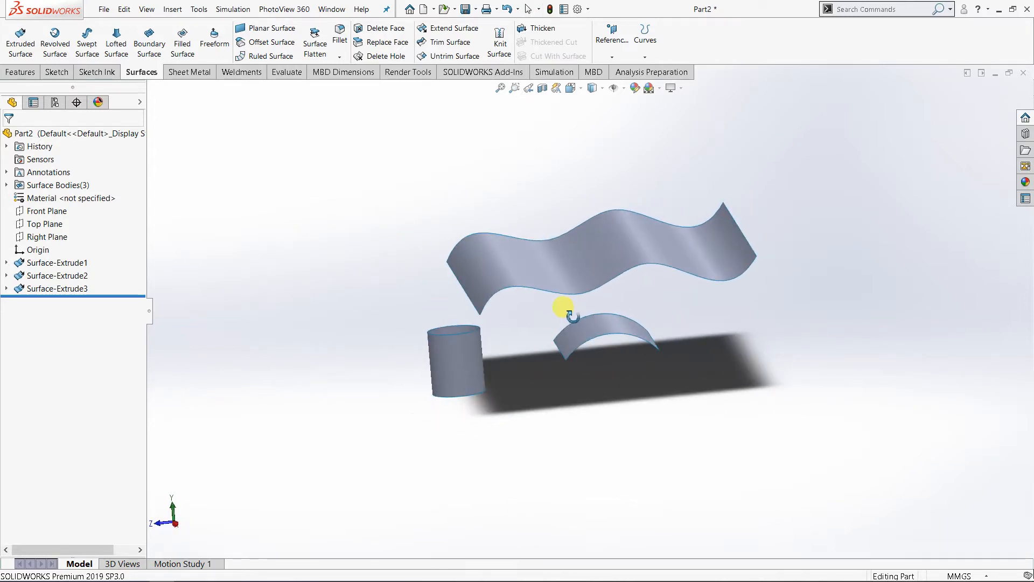
middle_drag(628, 363, 642, 358)
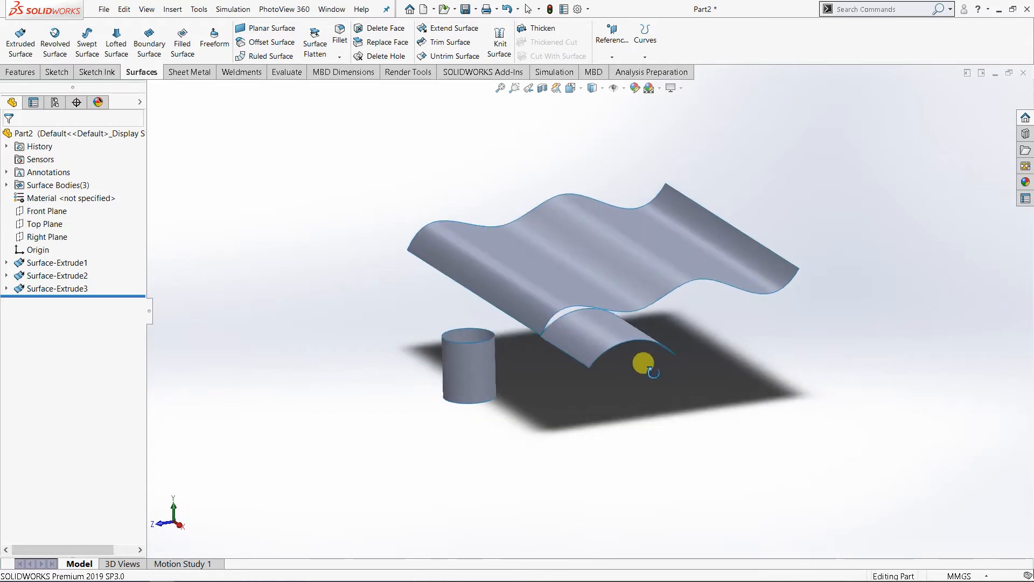
Step: Close the current part without saving and create a new part document
click(1024, 74)
click(451, 305)
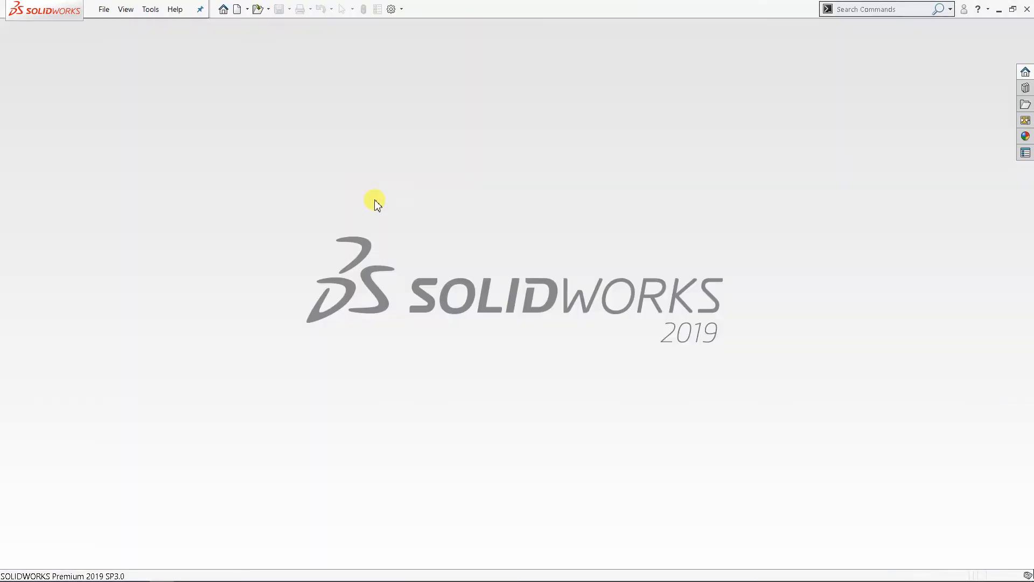
click(237, 9)
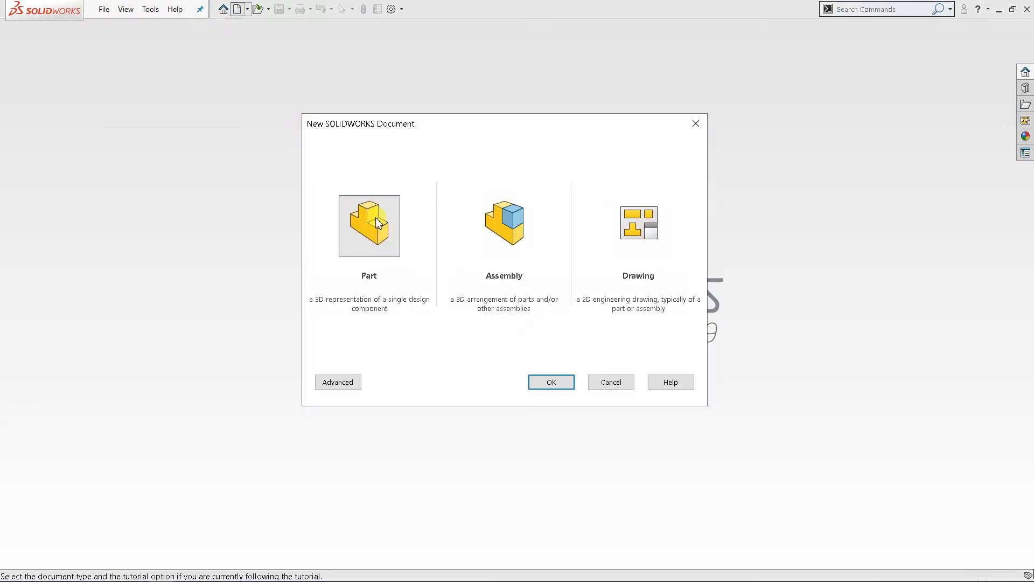
double_click(377, 216)
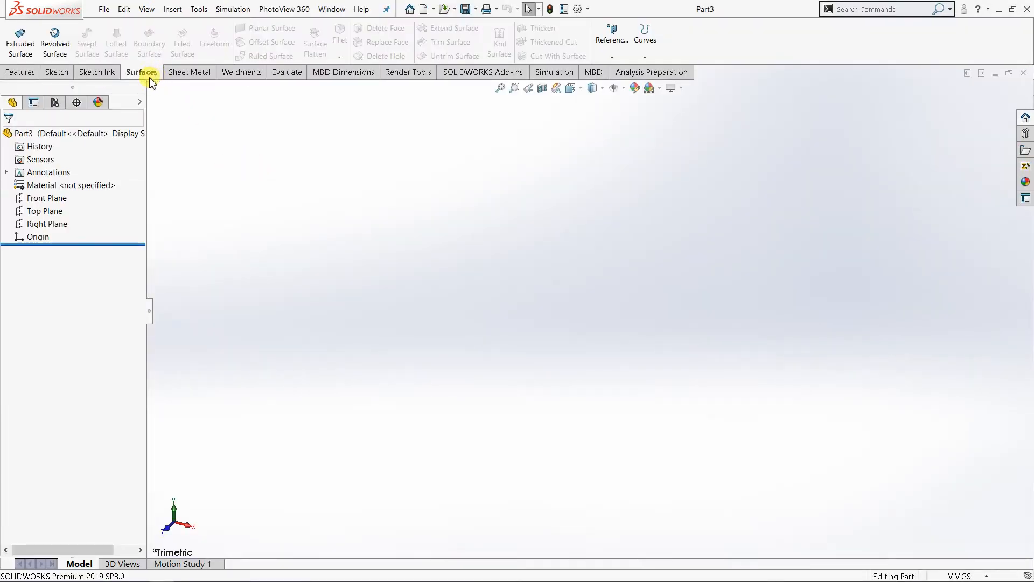
Step: Open a sketch on the Top Plane and draw a circle about 77 mm in diameter centred on the origin
click(42, 215)
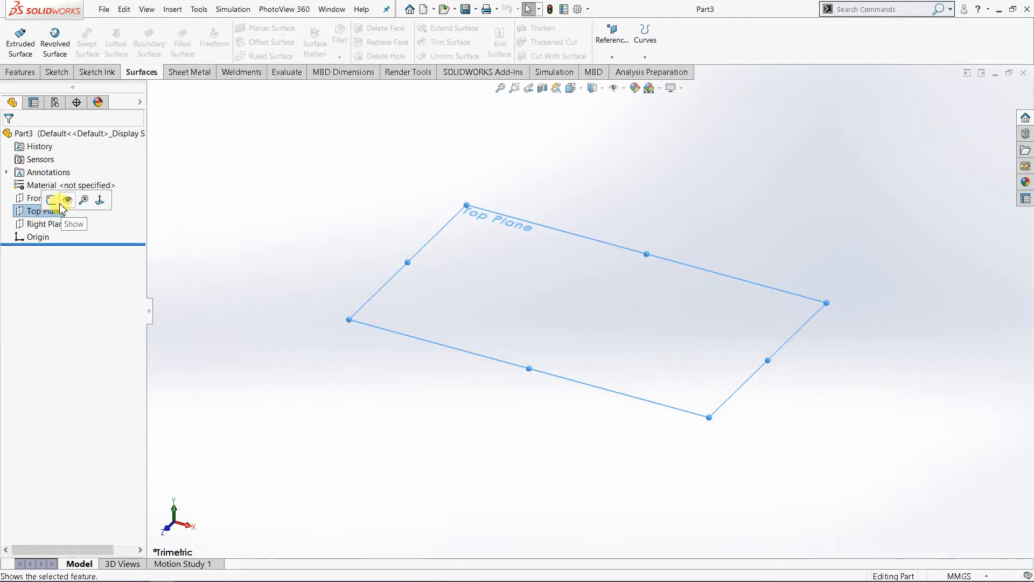
click(51, 200)
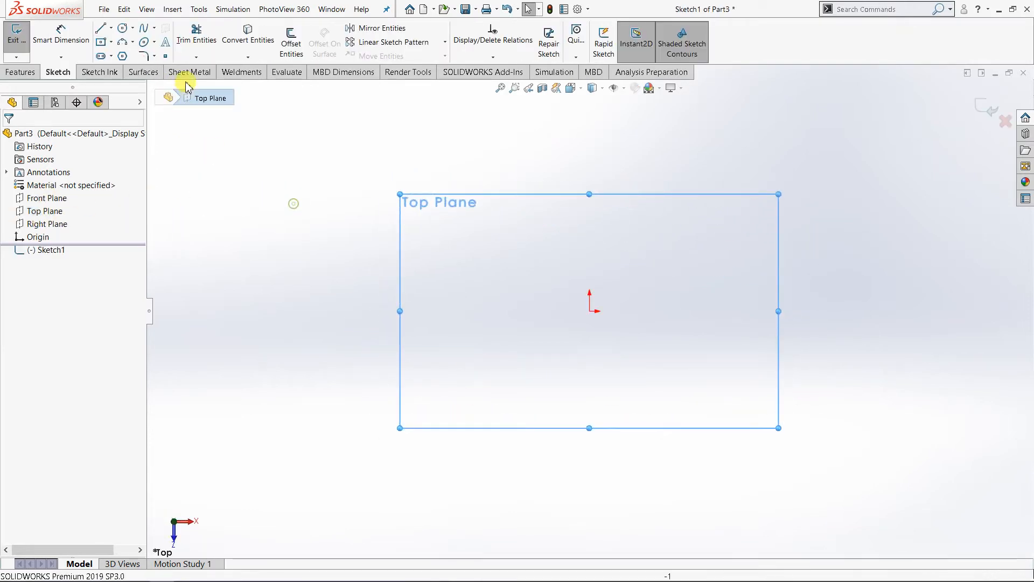
click(590, 311)
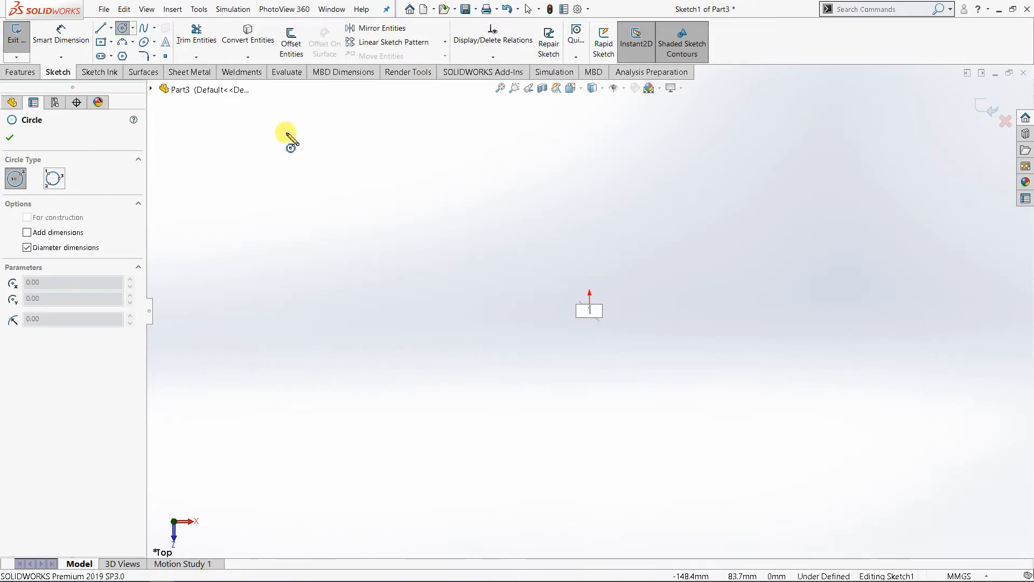
key(Escape)
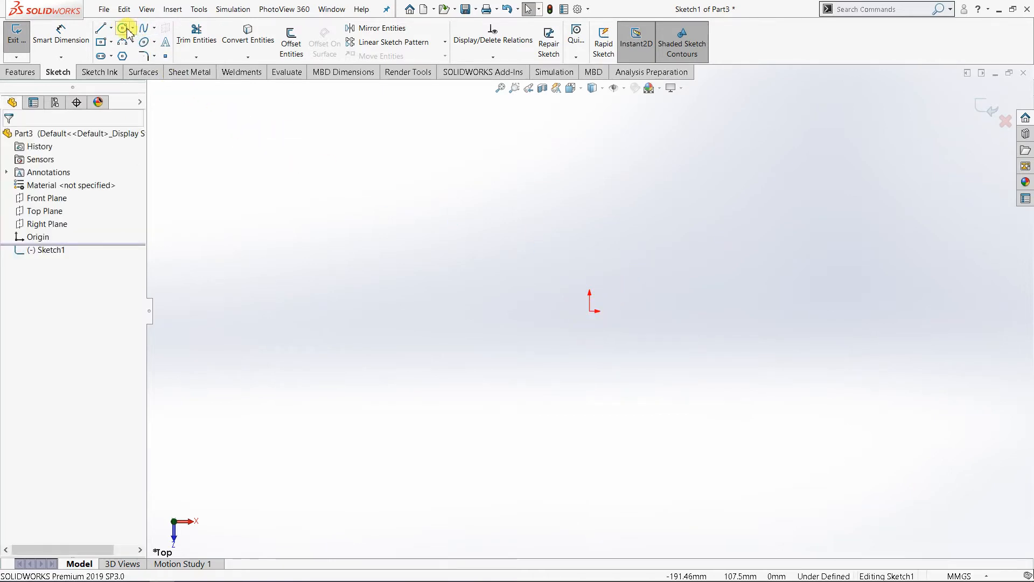
click(590, 311)
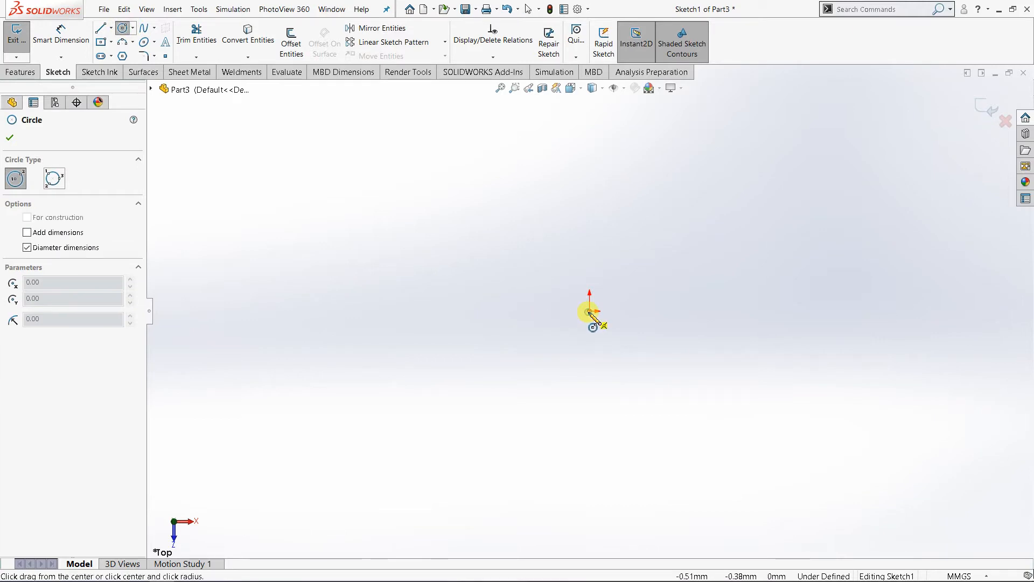
click(650, 256)
Step: Dimension the circle's diameter as 100 mm and leave the Smart Dimension command
right_click(646, 251)
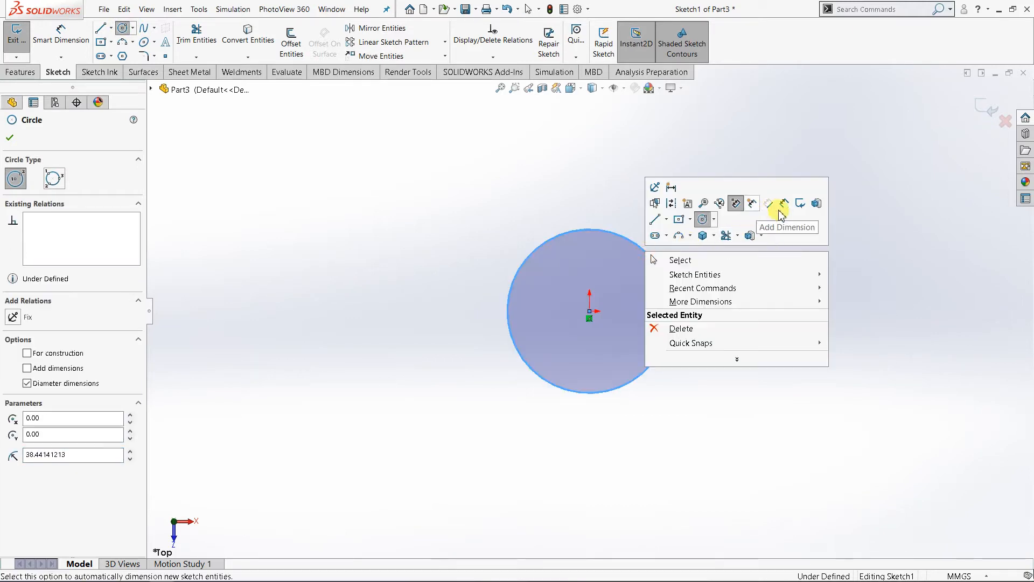
click(785, 205)
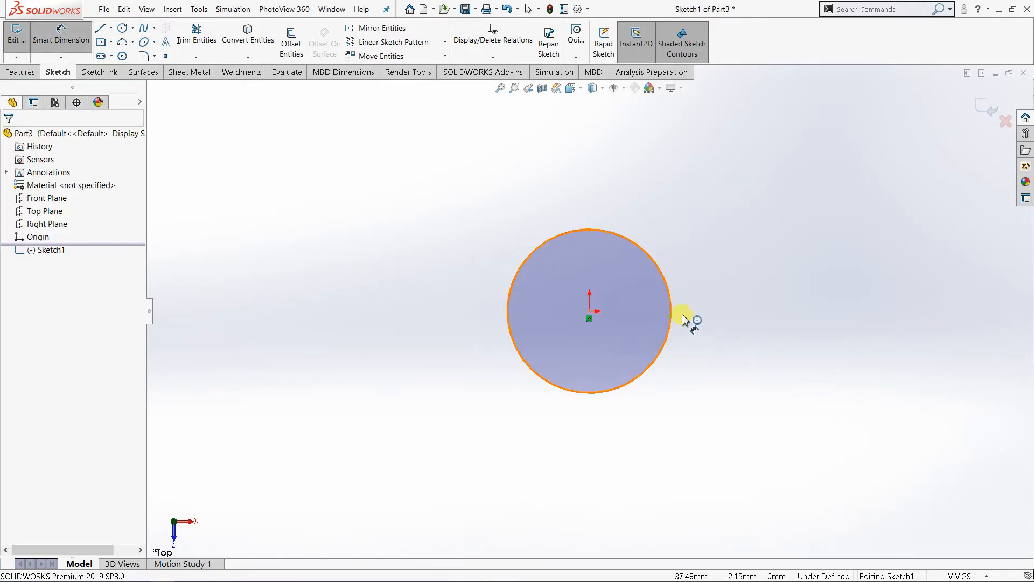
click(674, 322)
click(740, 318)
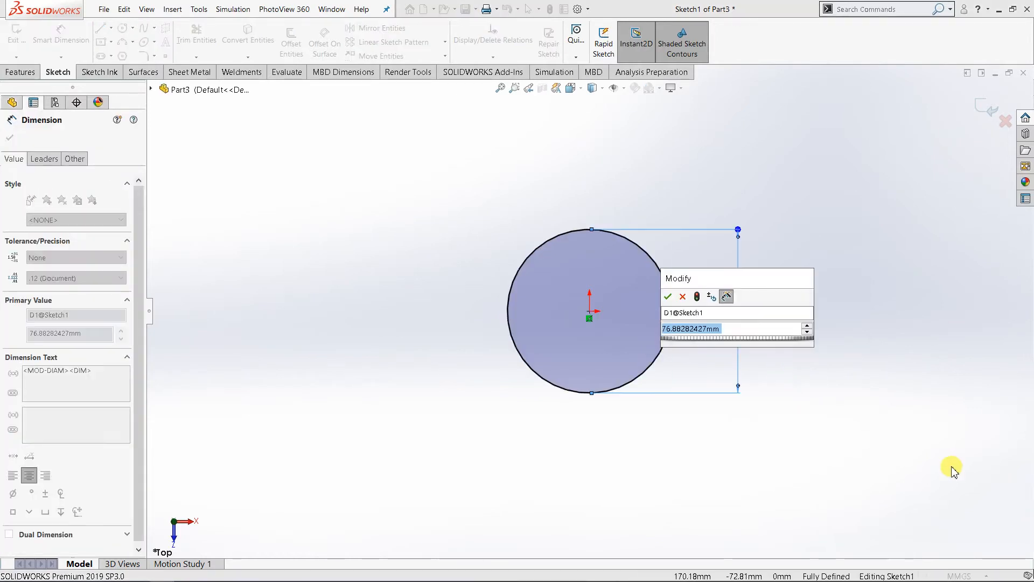
text(100)
key(Return)
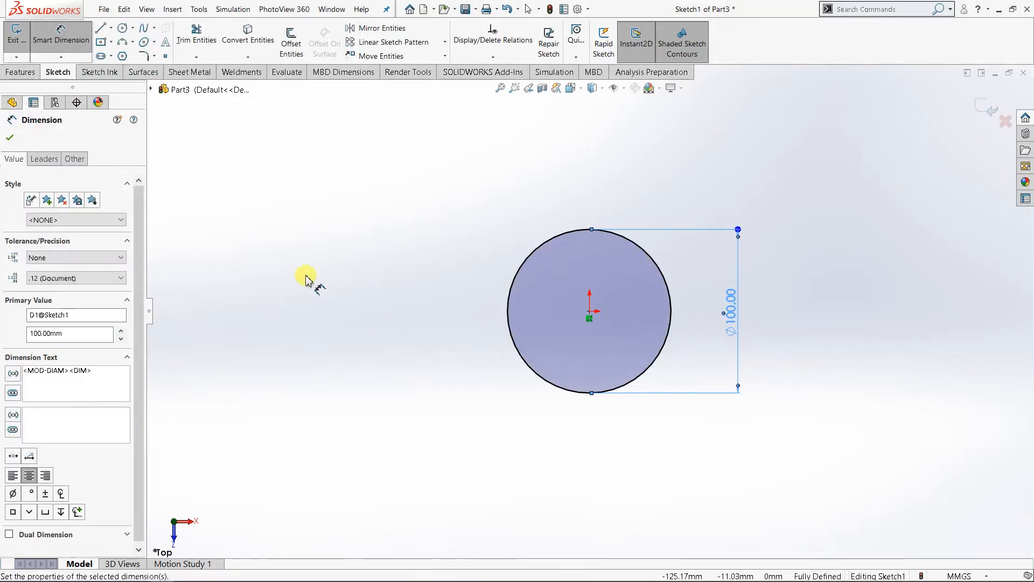
click(9, 135)
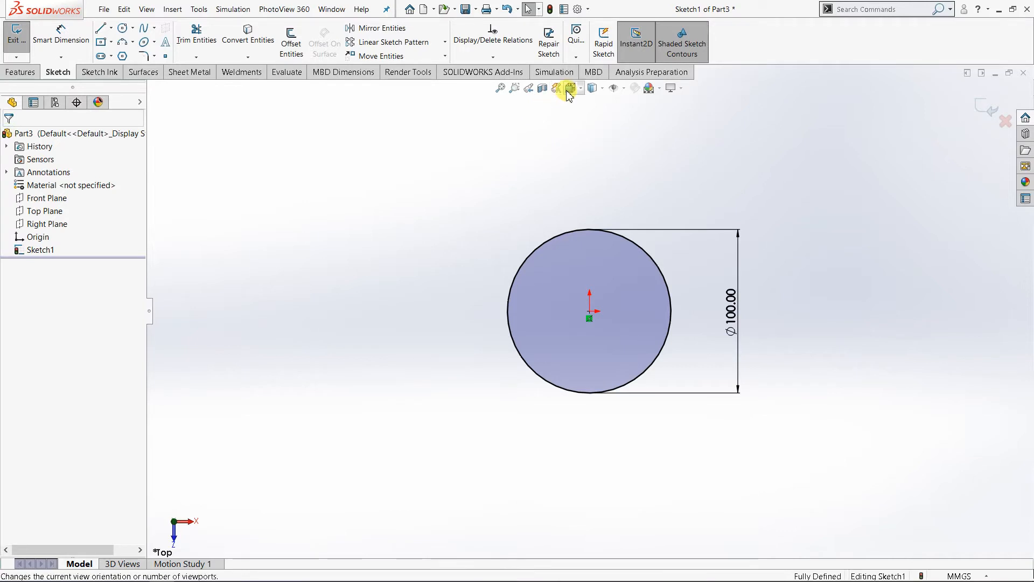
Step: Extrude the 100 mm circle as a blind surface to a depth of 120 mm
click(571, 88)
click(645, 120)
click(649, 132)
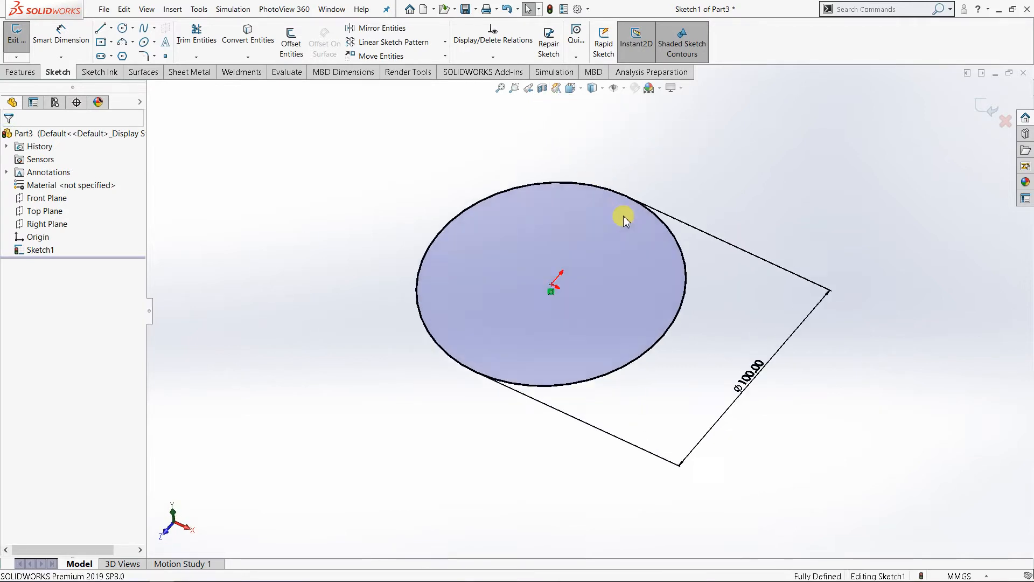
click(16, 73)
click(137, 73)
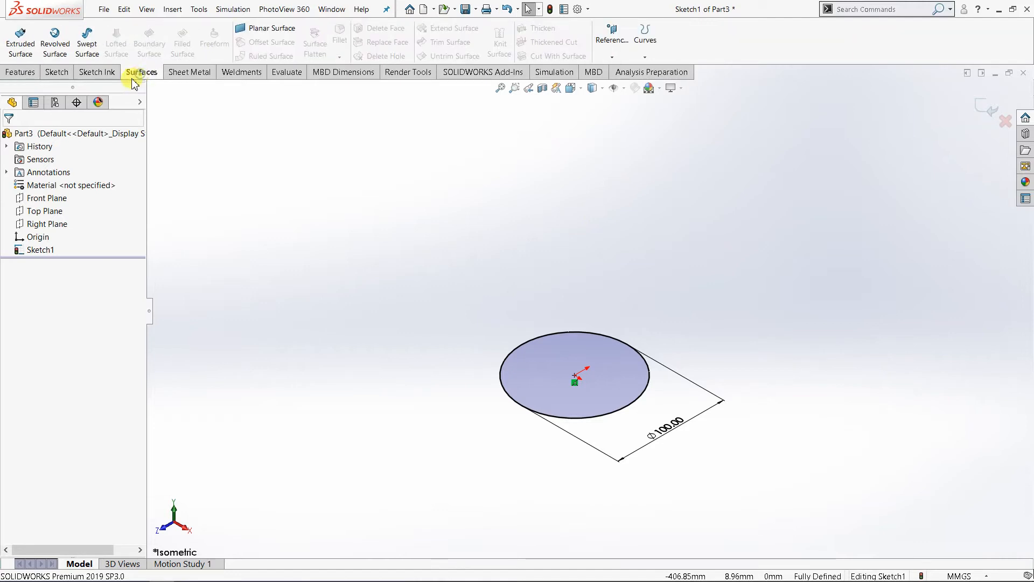
click(17, 47)
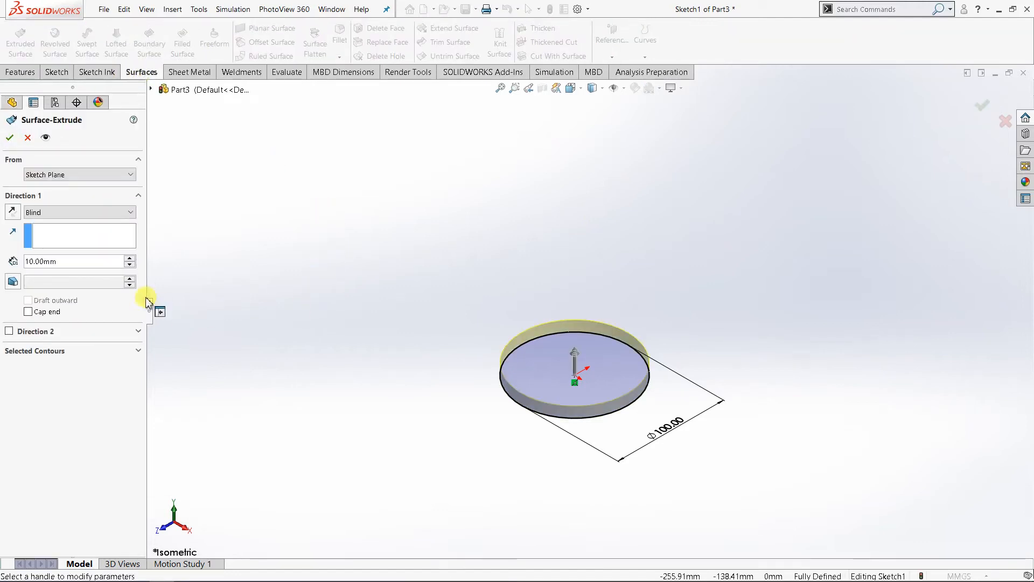
click(134, 259)
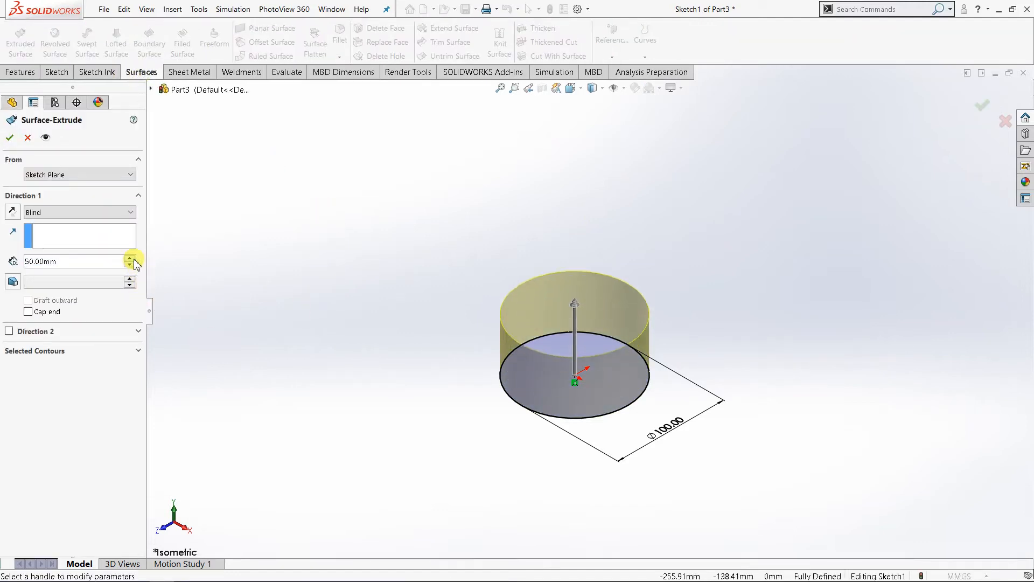
click(130, 258)
click(129, 258)
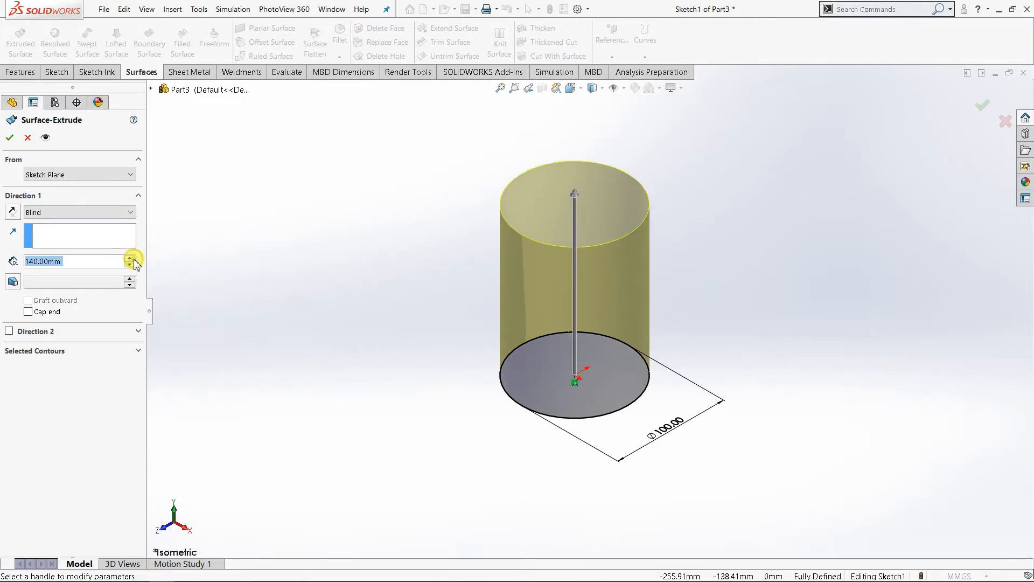
click(130, 258)
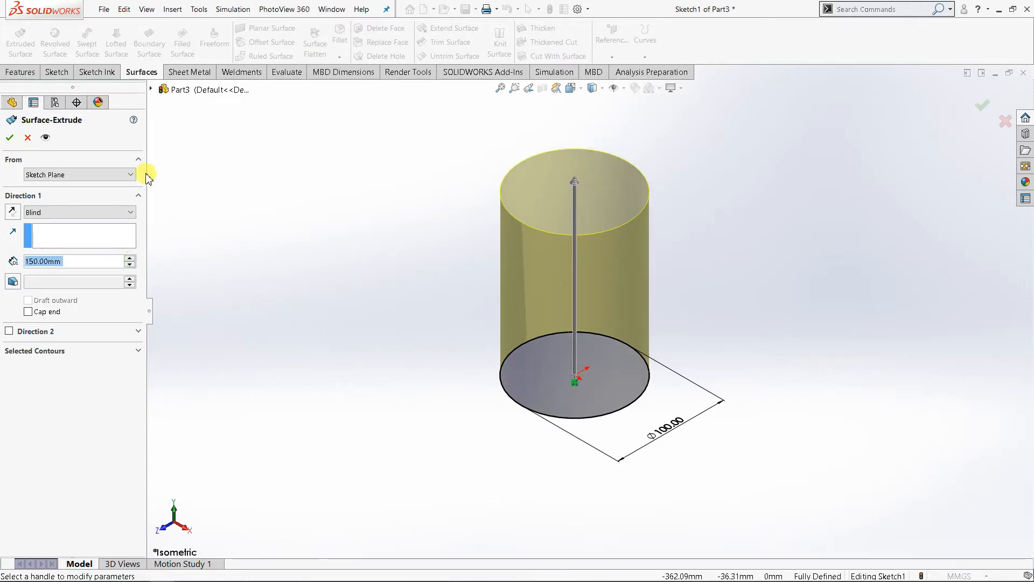
click(134, 265)
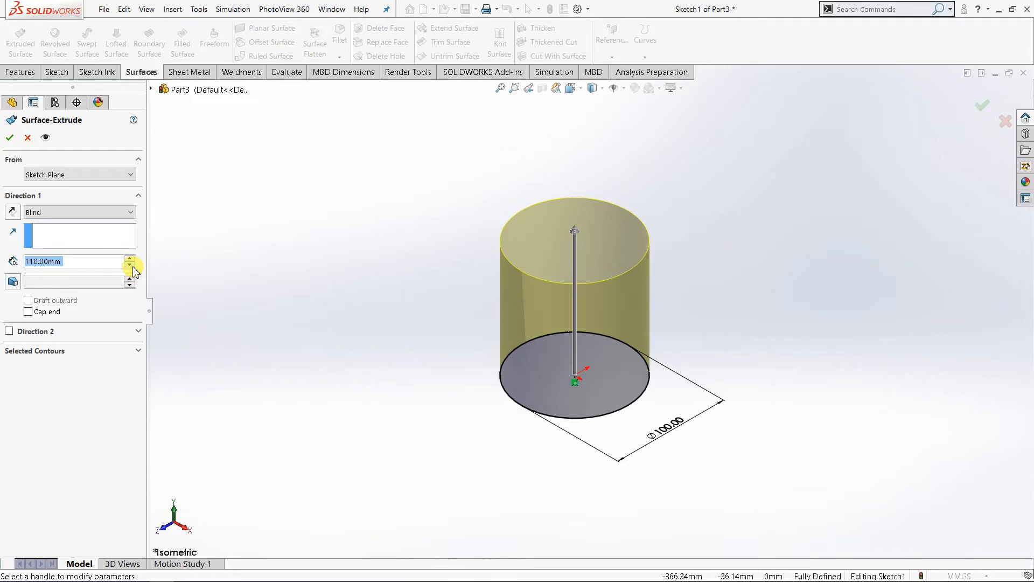
click(130, 265)
click(129, 258)
click(129, 258)
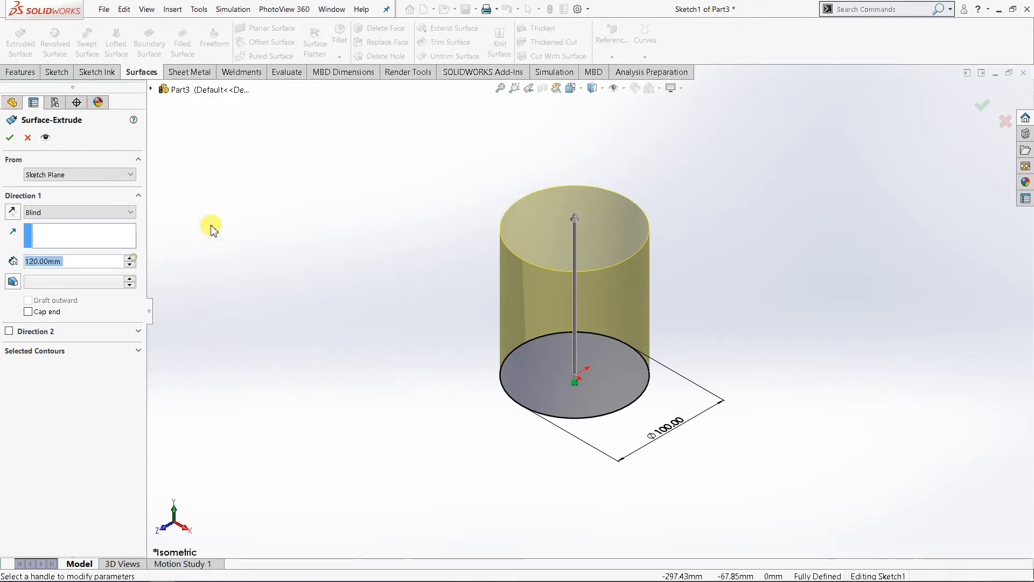
click(10, 140)
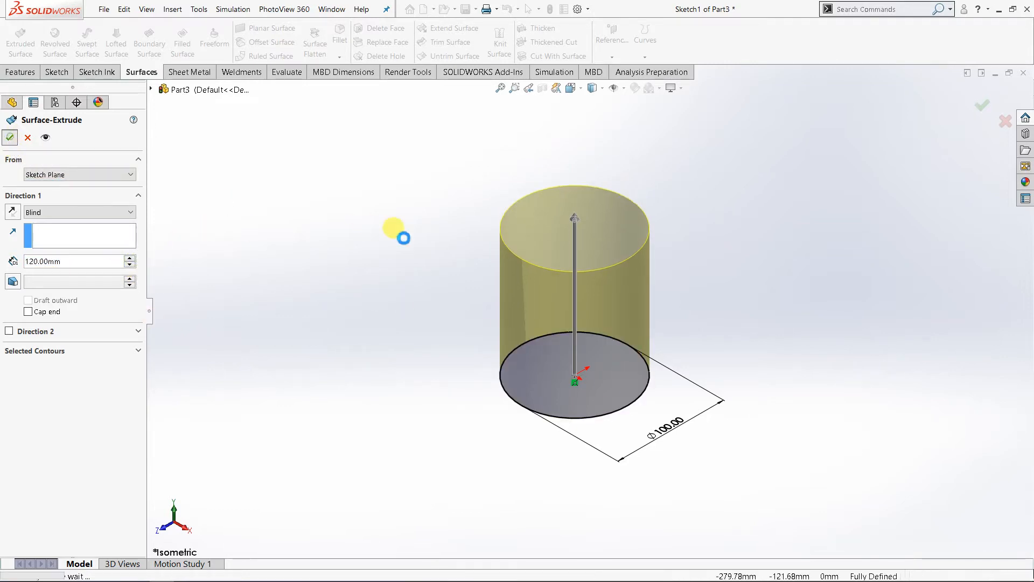
Step: Inspect the open cylindrical surface from several angles and return to the isometric view
middle_drag(566, 353, 536, 317)
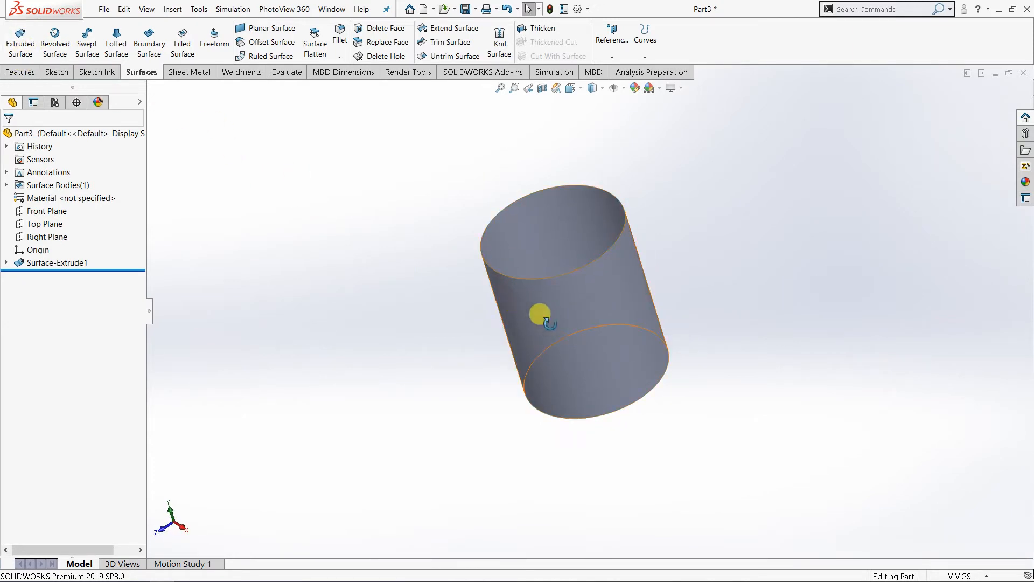
middle_drag(540, 316, 547, 203)
click(571, 87)
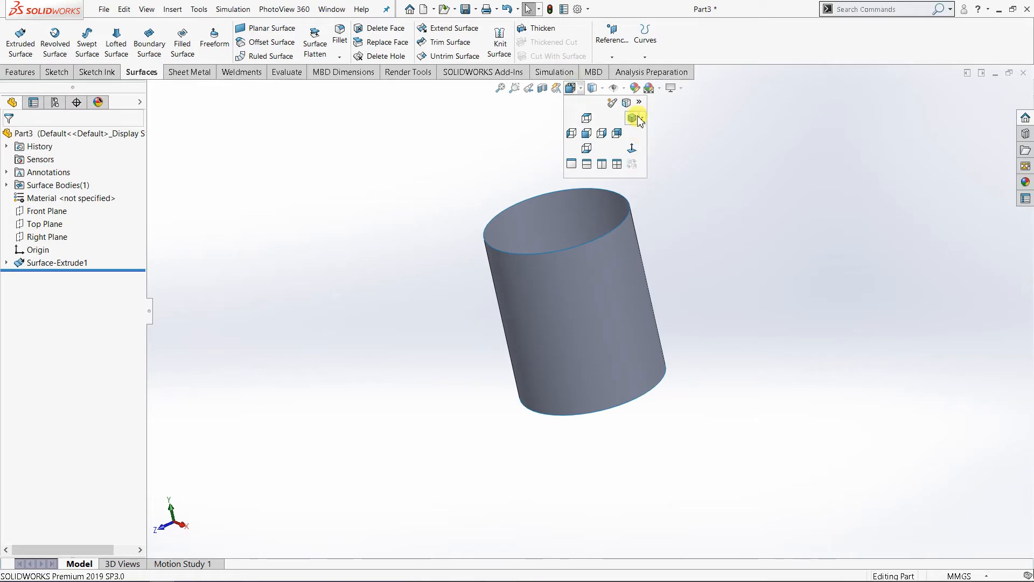
click(641, 100)
click(663, 132)
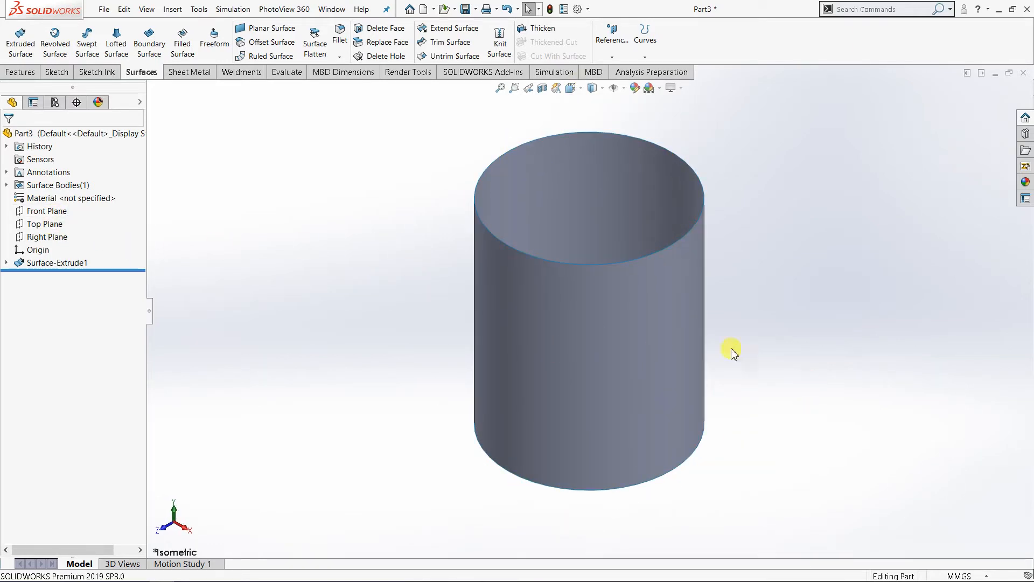
scroll(562, 323, up, 1)
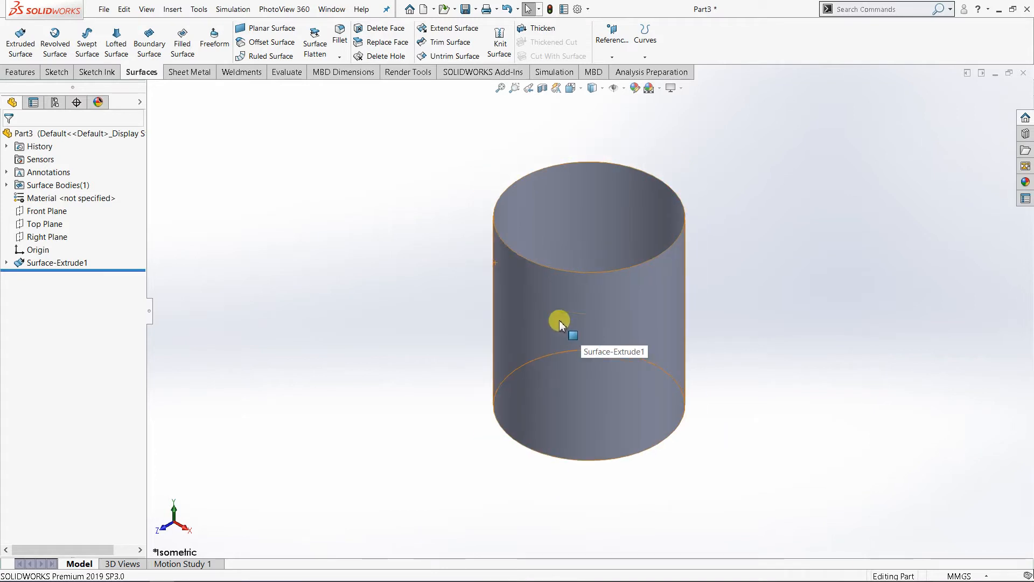
click(560, 323)
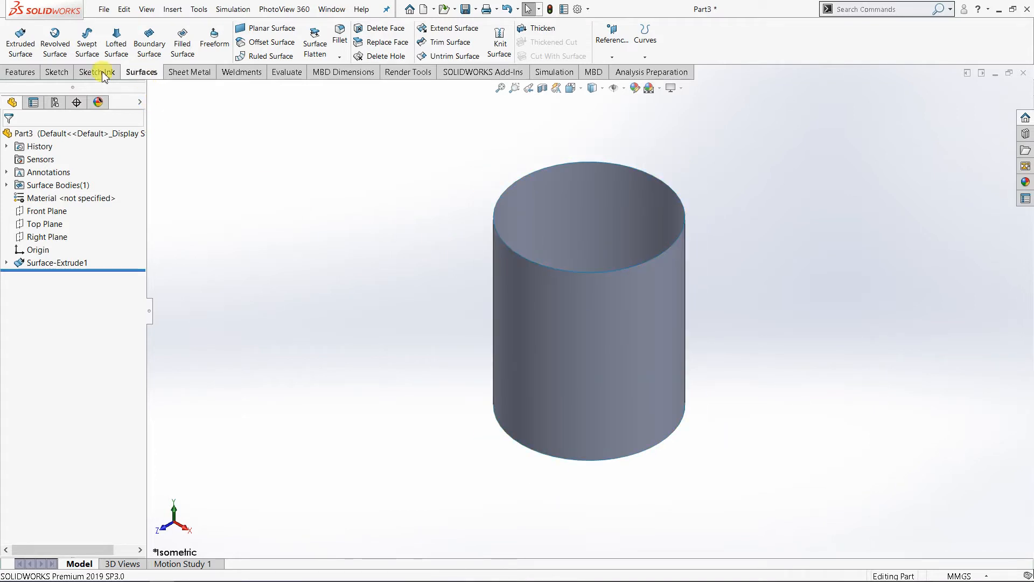
Step: Open a sketch on the Front Plane and draw a wavy six-point spline across the cylinder, overshooting both of its sides
click(58, 212)
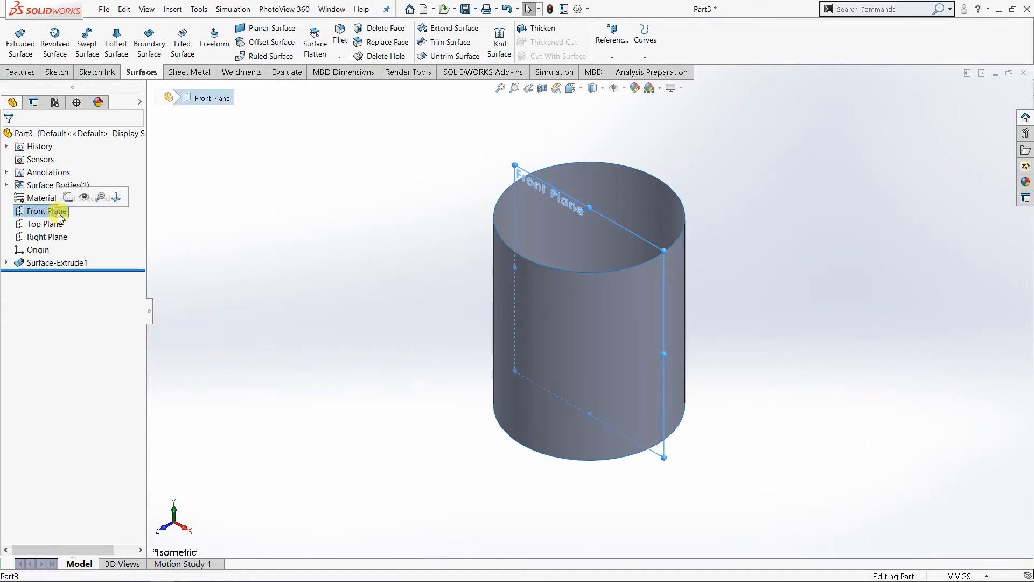
click(64, 199)
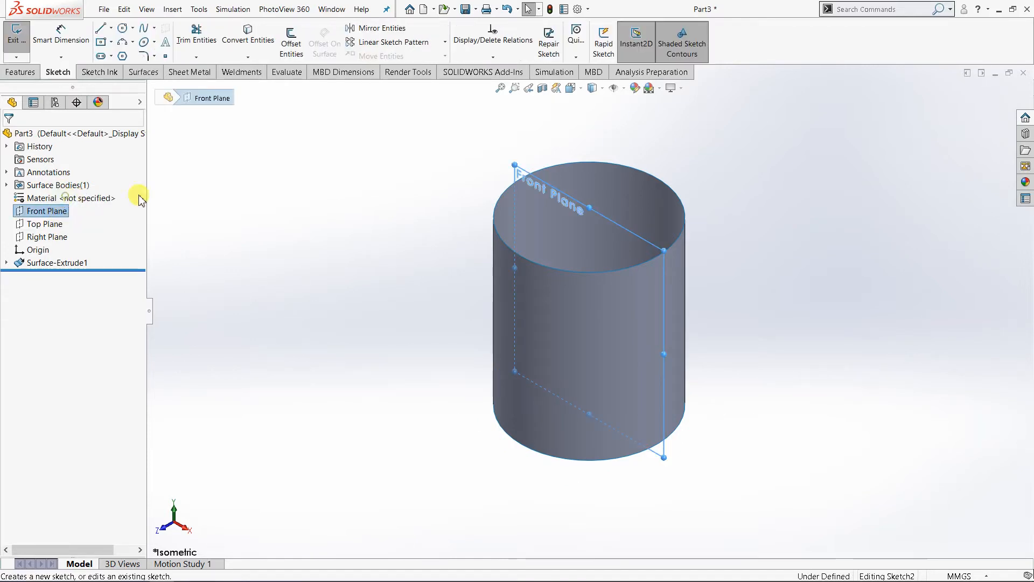
click(571, 88)
click(633, 151)
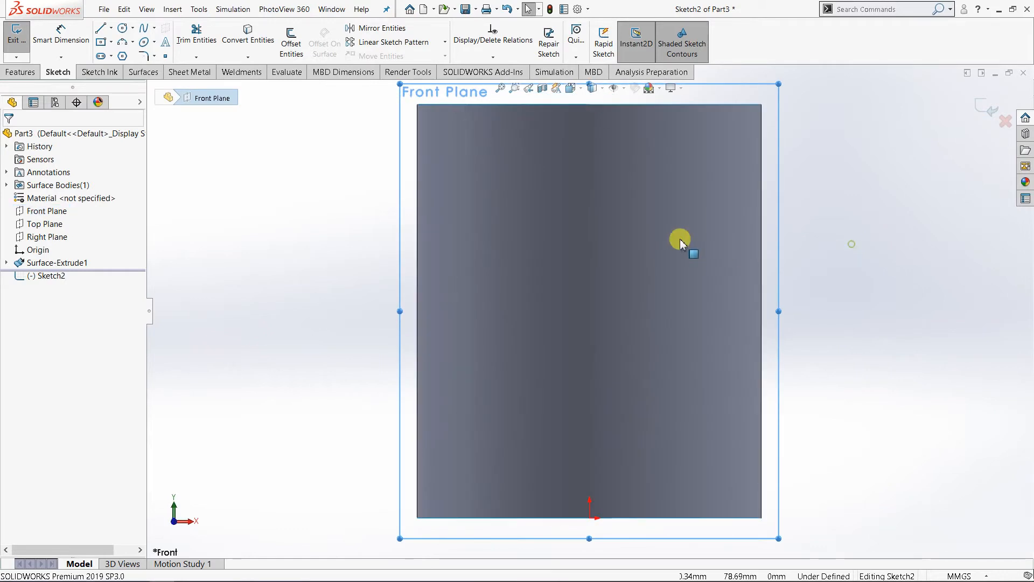
click(145, 33)
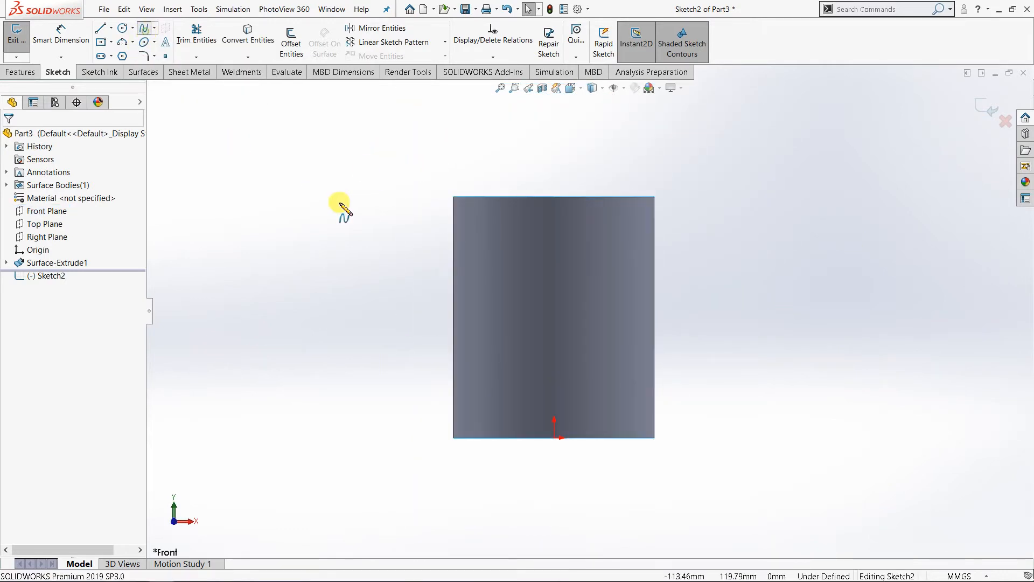
click(425, 224)
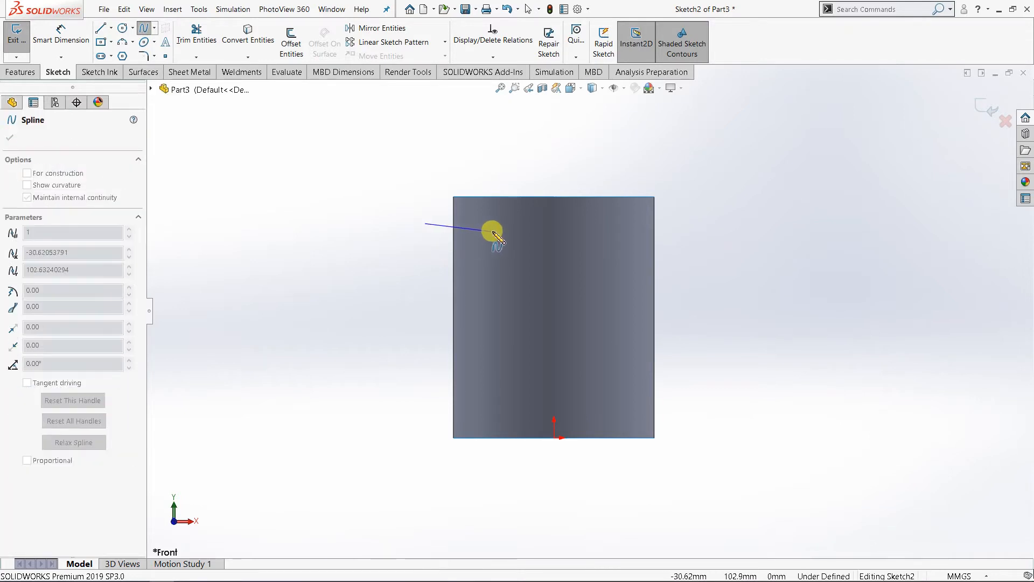
click(494, 237)
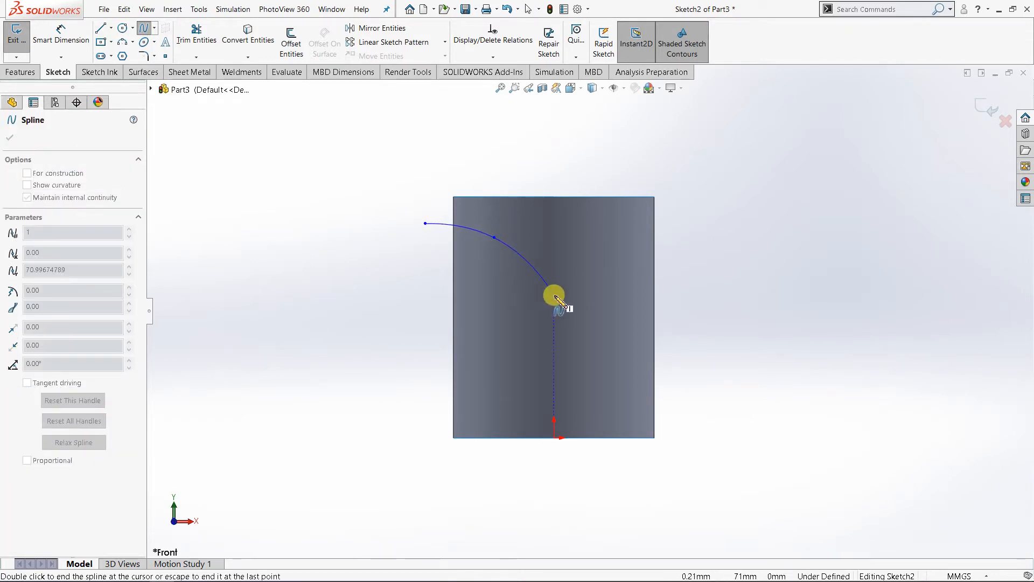
click(554, 295)
click(611, 328)
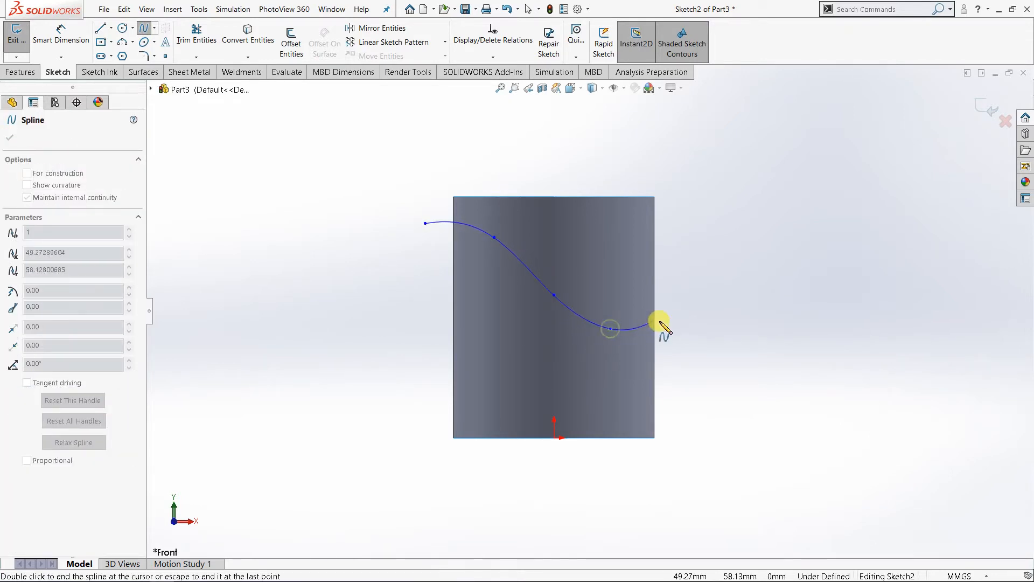
double_click(676, 308)
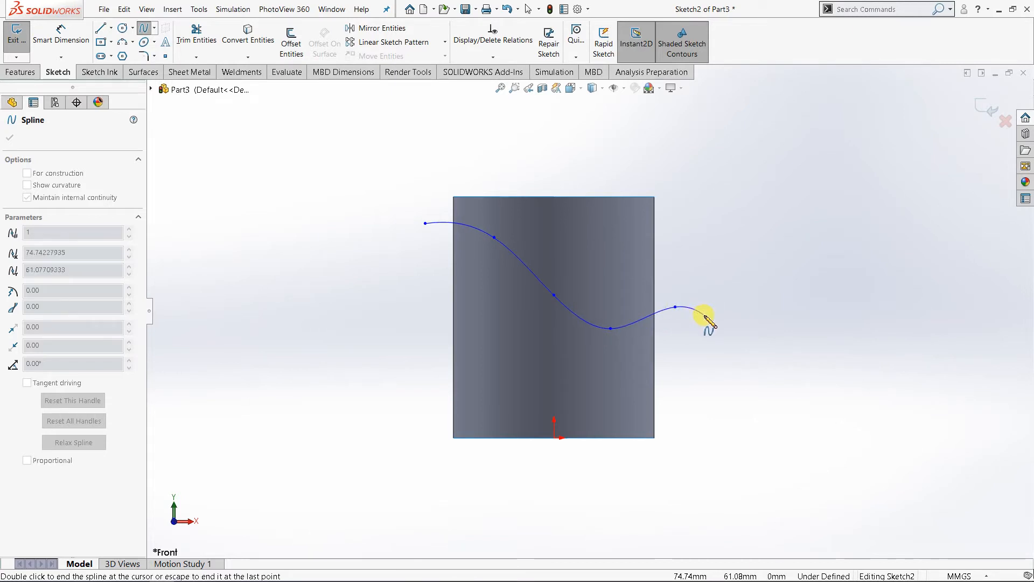
right_click(704, 316)
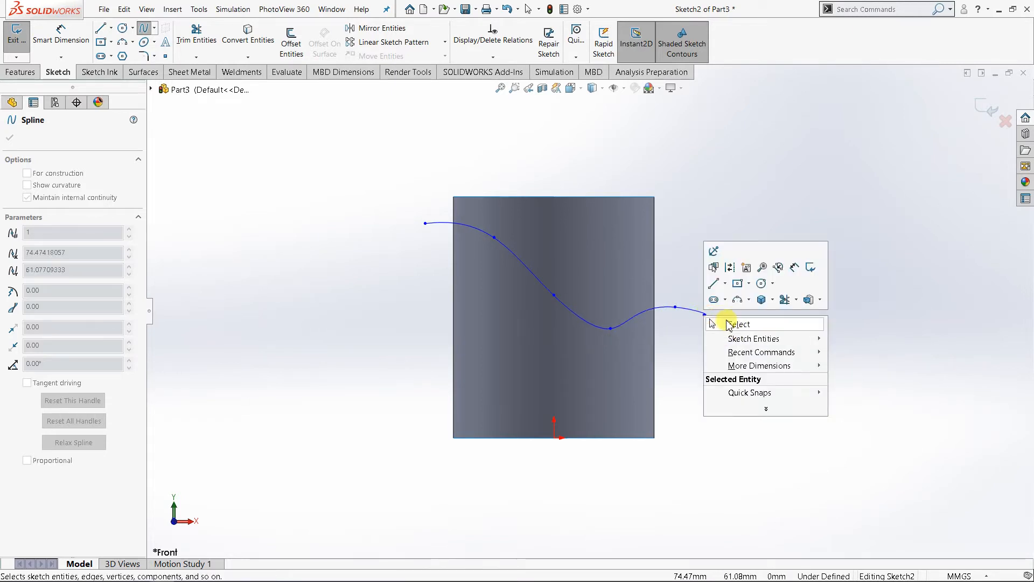
click(729, 323)
Step: Reshape the spline by moving its third point to about X -9.6, Y 76.9, its low point slightly inward and its upper end slightly outward
scroll(605, 291, down, 3)
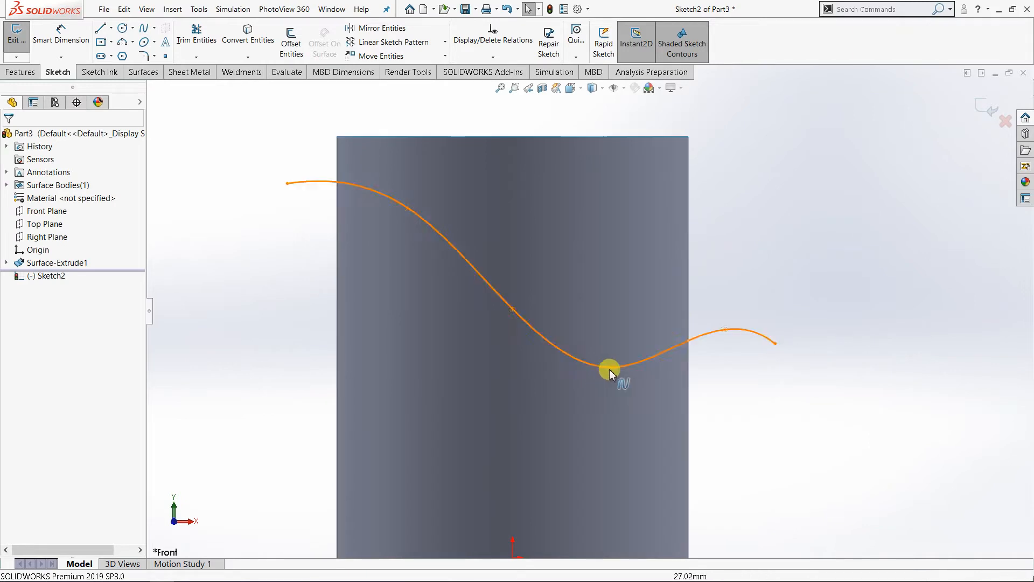
click(593, 361)
drag(593, 361, 595, 361)
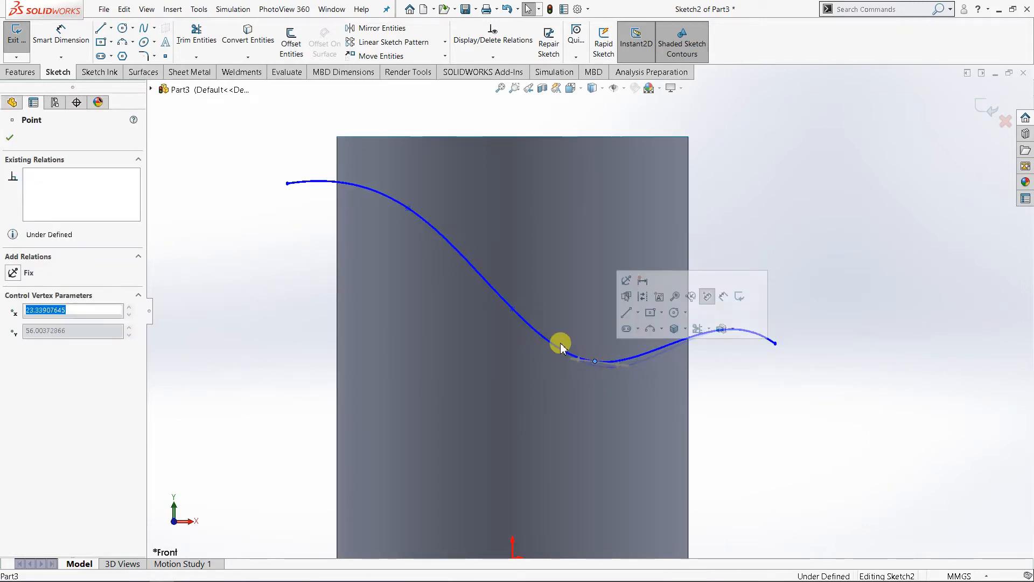
drag(512, 309, 479, 289)
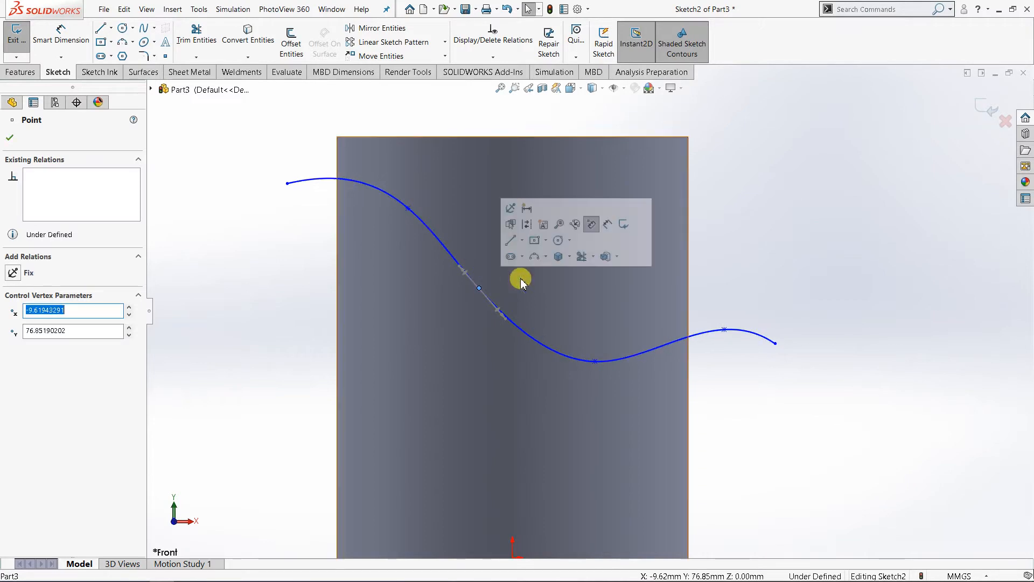
click(742, 255)
scroll(476, 286, up, 1)
scroll(479, 285, up, 1)
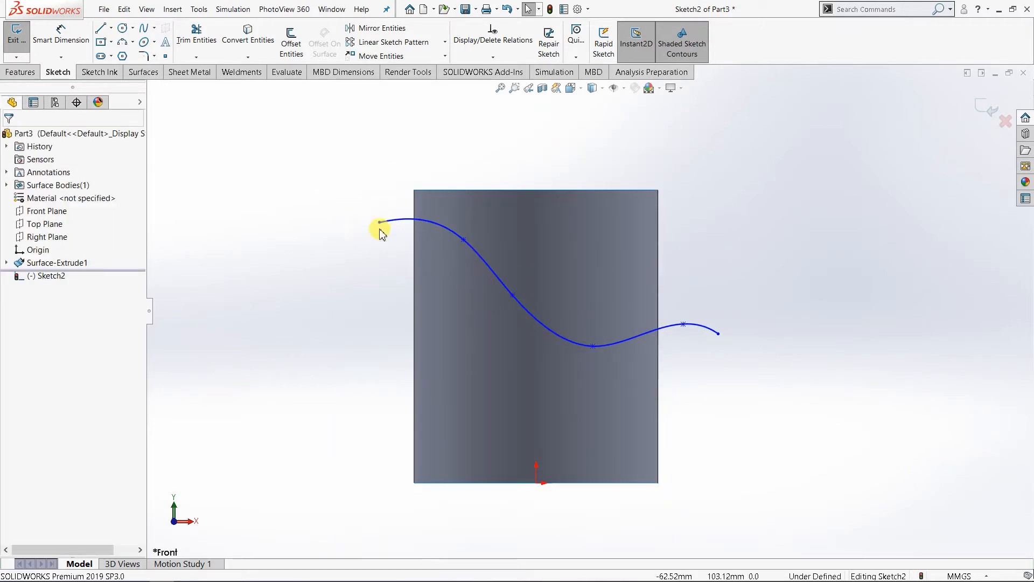
drag(379, 226, 375, 215)
click(777, 262)
Step: Start a surface extrude of the wavy spline and set its end condition to Mid Plane
middle_drag(614, 268, 464, 295)
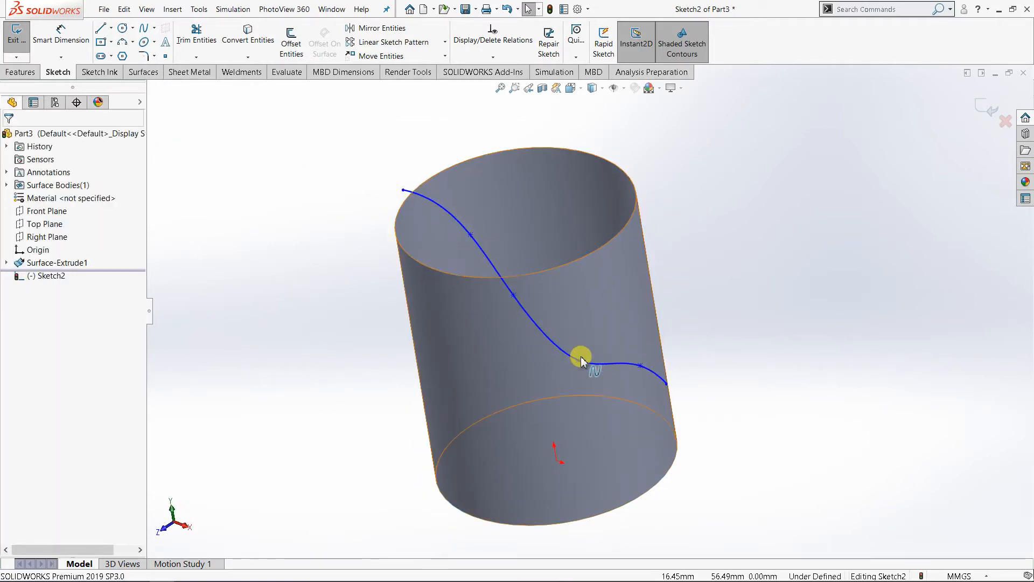
middle_drag(582, 361, 533, 268)
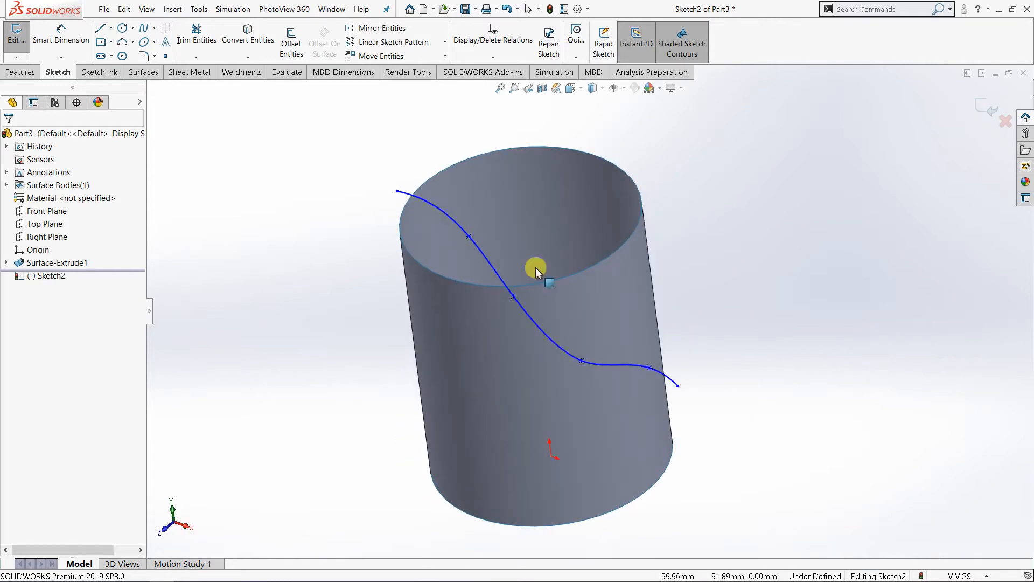
click(143, 72)
click(21, 44)
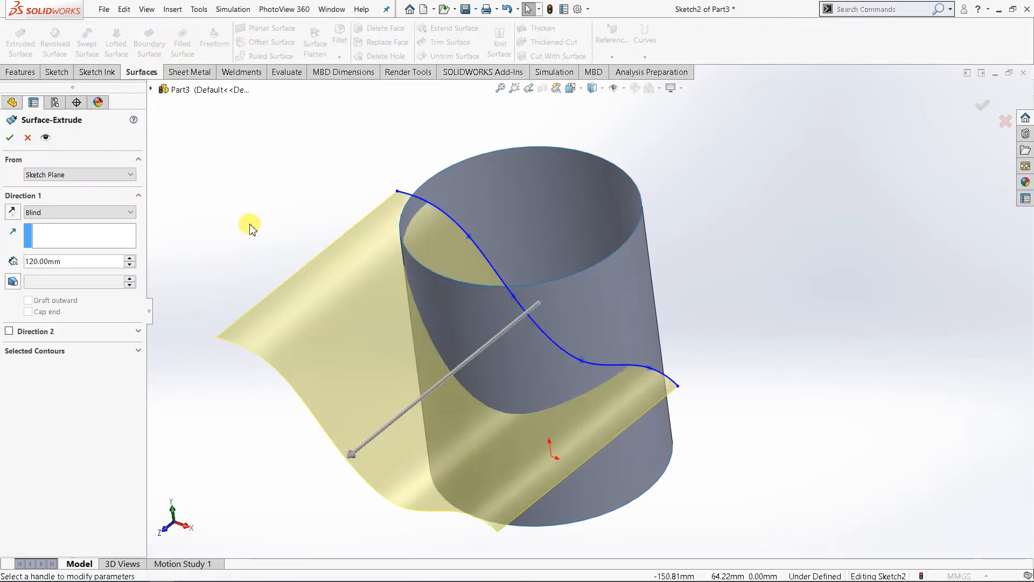
click(84, 213)
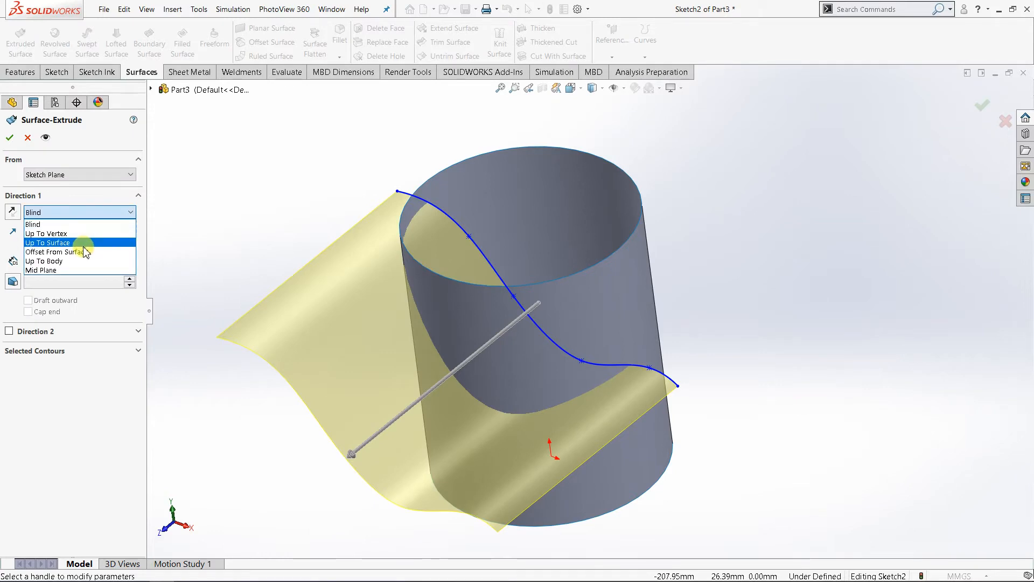
click(85, 269)
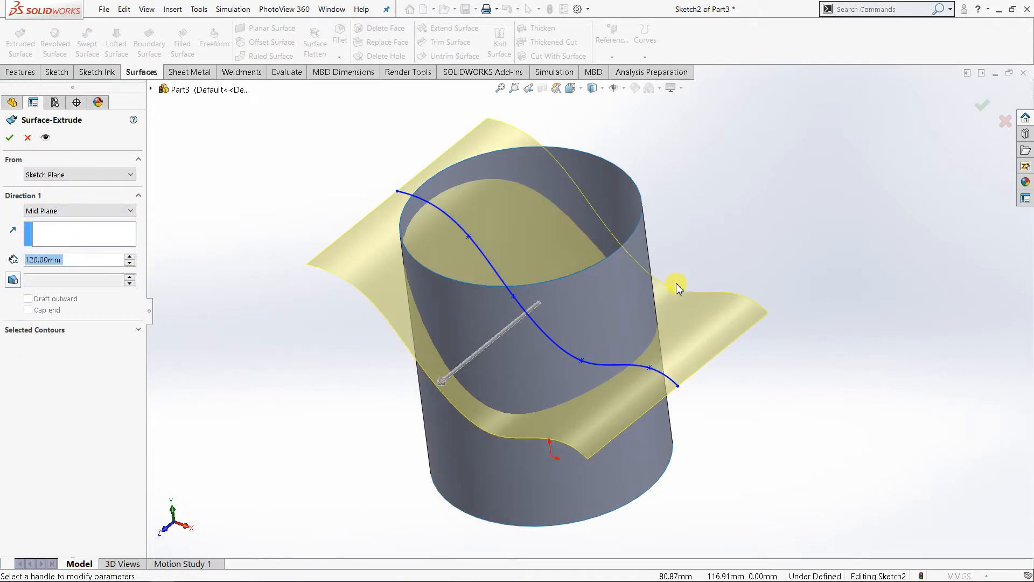
Step: Try mid-plane depths of 130 mm and 84 mm for the wavy surface, comparing its extent with the cylinder
middle_drag(677, 286, 669, 377)
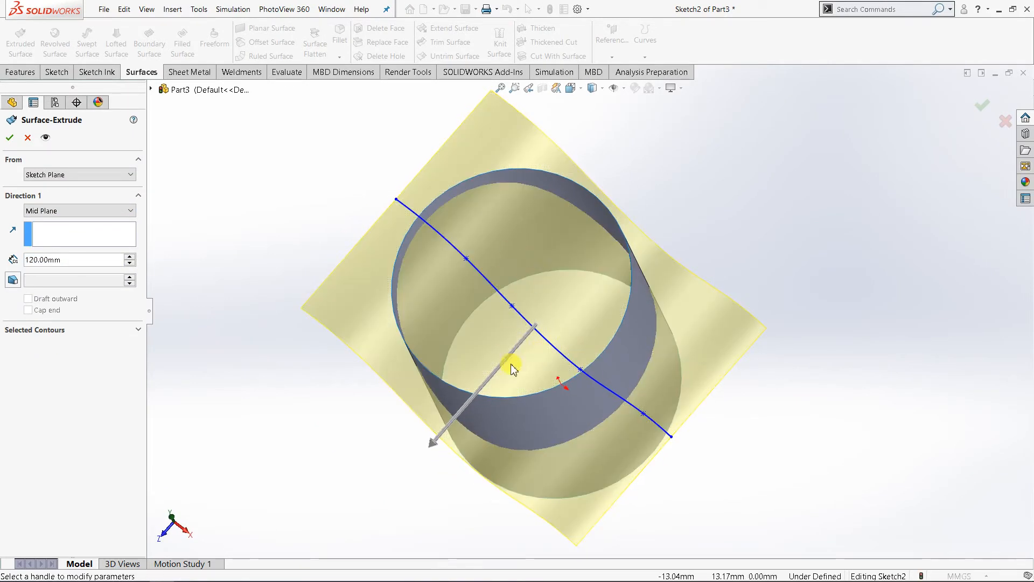
click(438, 446)
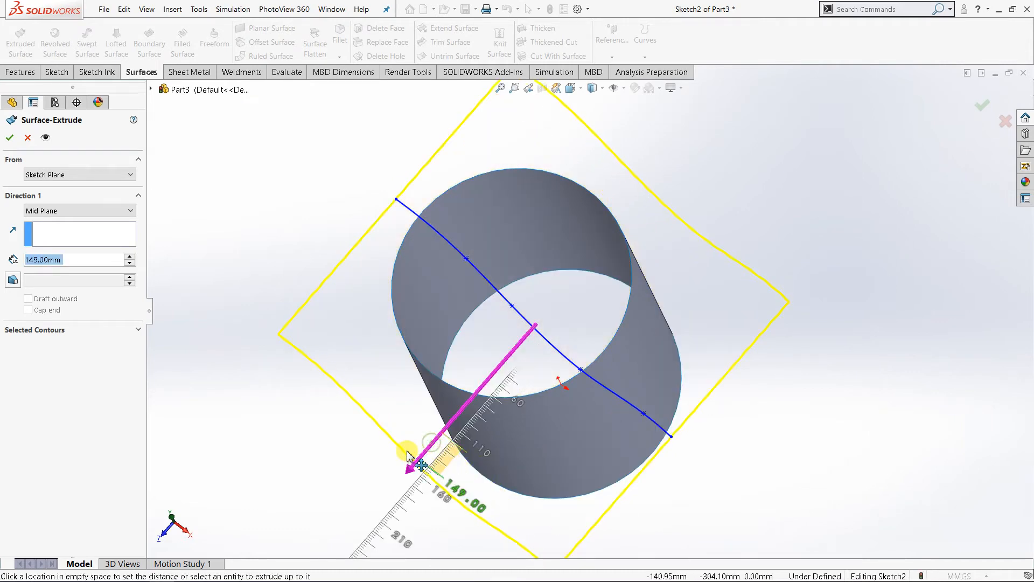
click(430, 438)
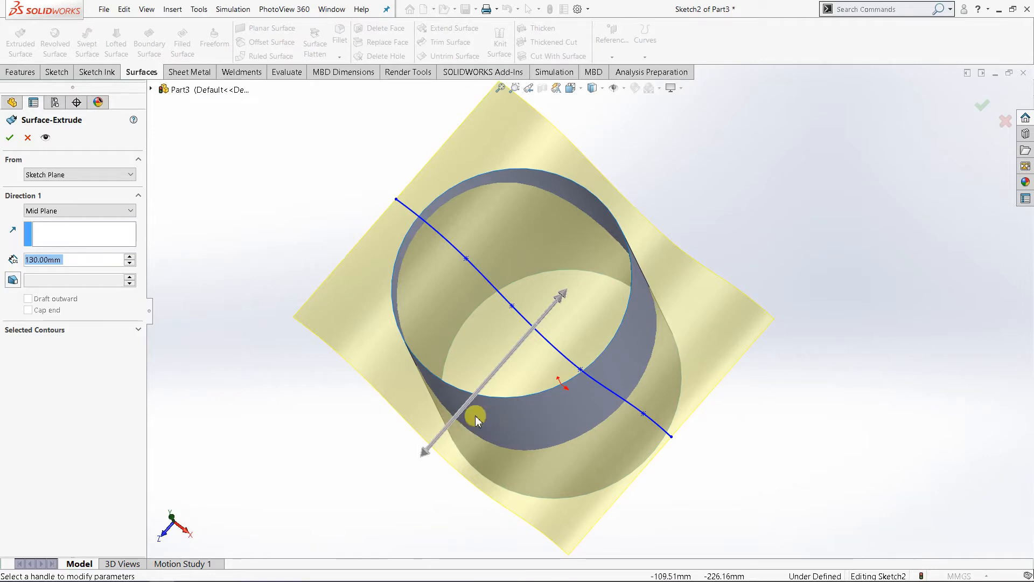
middle_drag(510, 411, 517, 384)
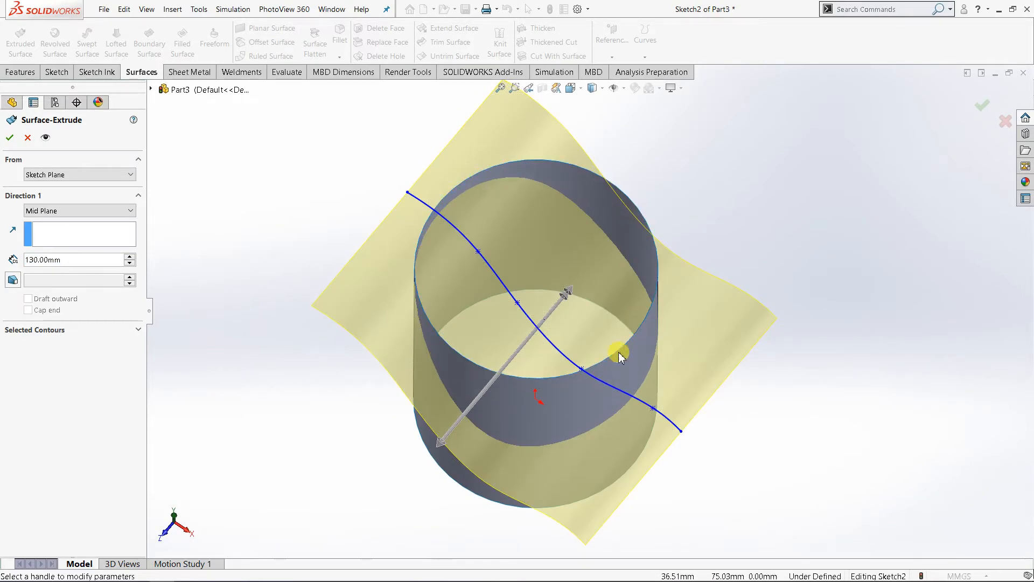
click(445, 438)
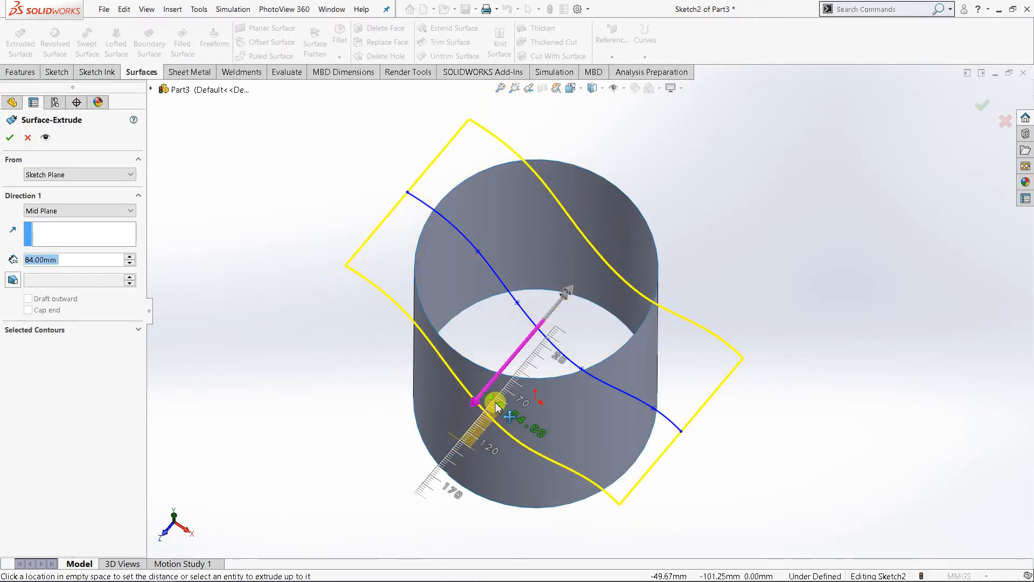
click(495, 407)
Step: Set the wavy surface's mid-plane depth to 143 mm so it extends past the cylinder, and complete the extrude
middle_drag(757, 272, 745, 326)
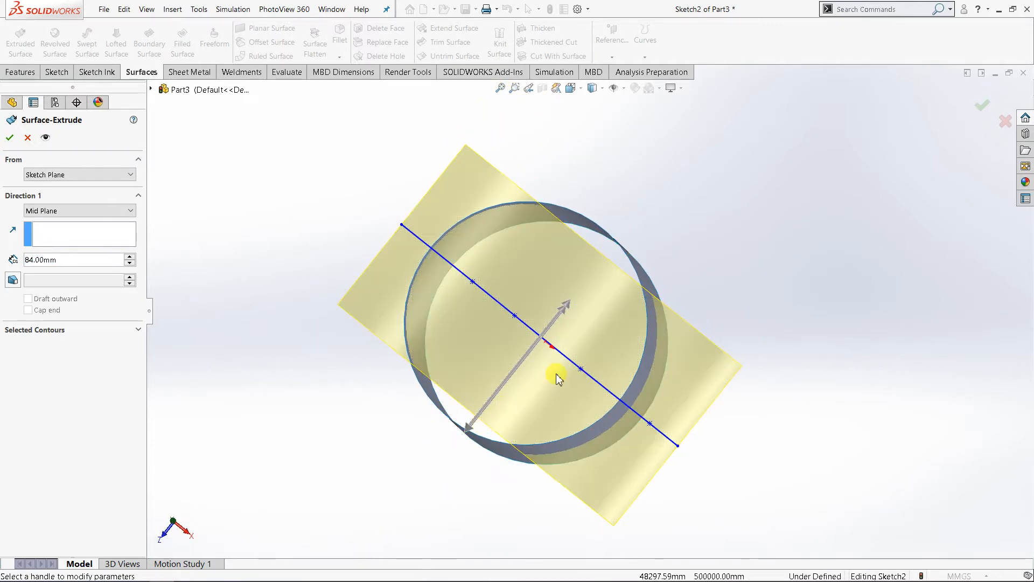
click(470, 430)
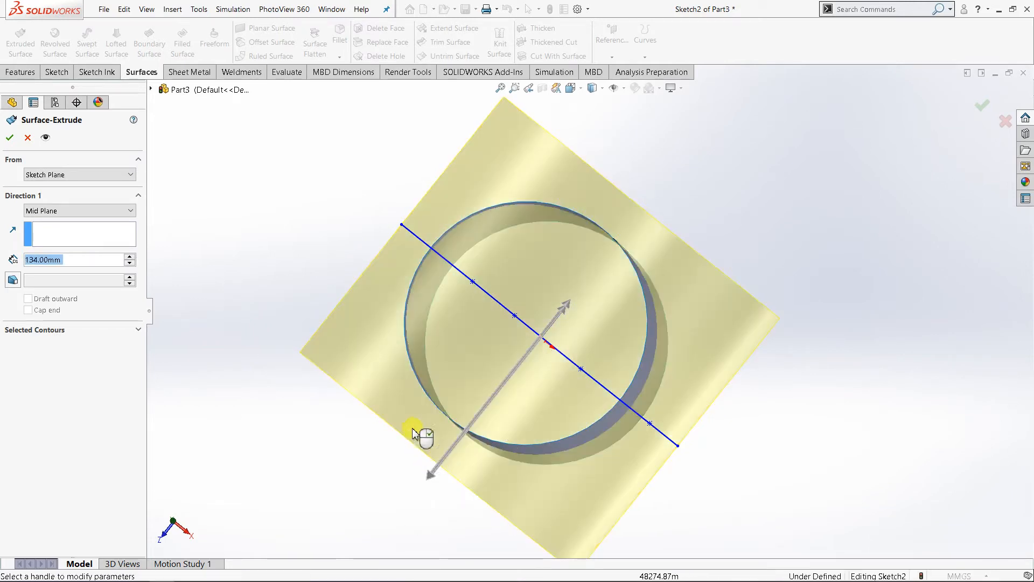
click(432, 467)
key(ctrl+7)
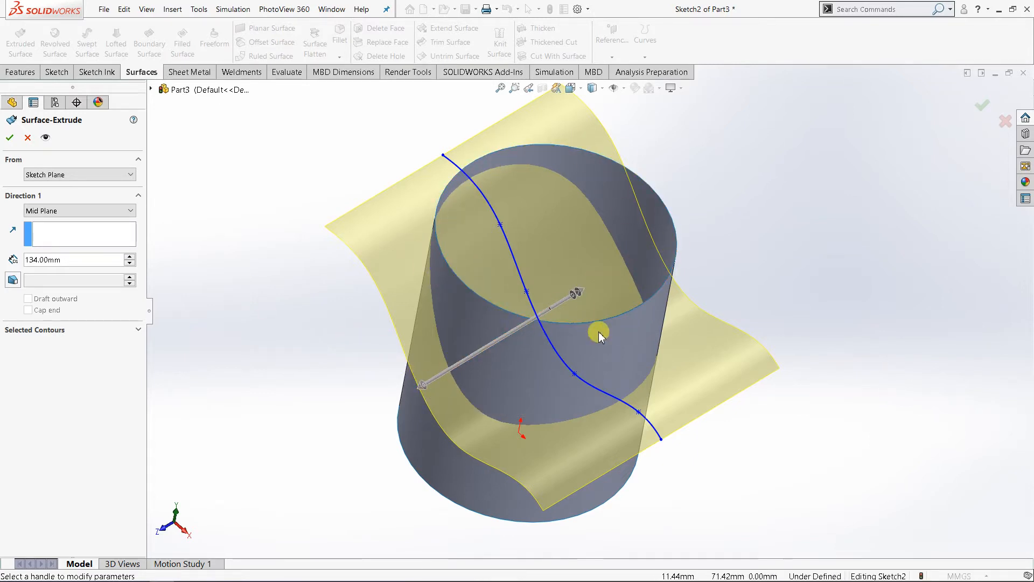
click(422, 386)
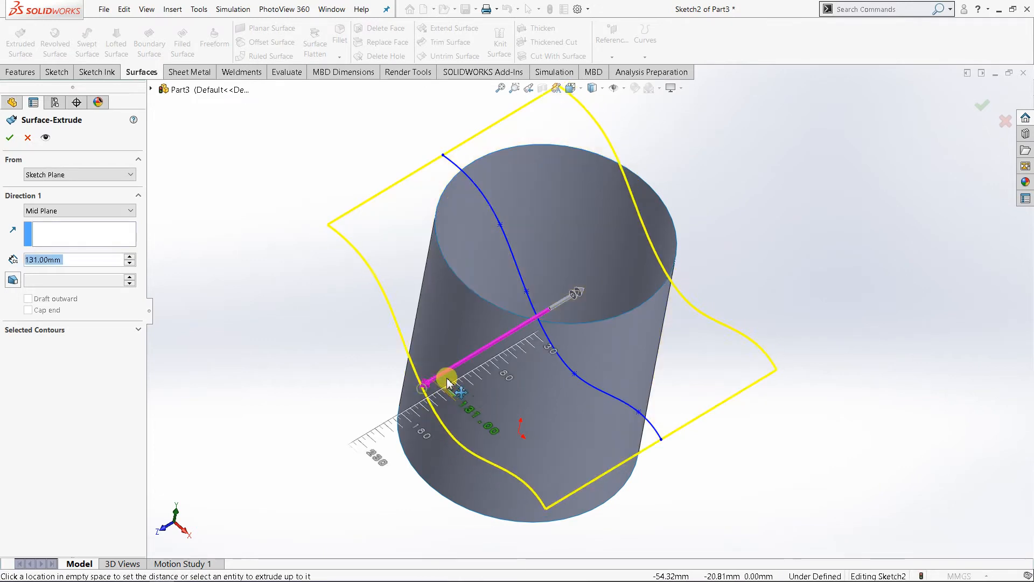
click(424, 386)
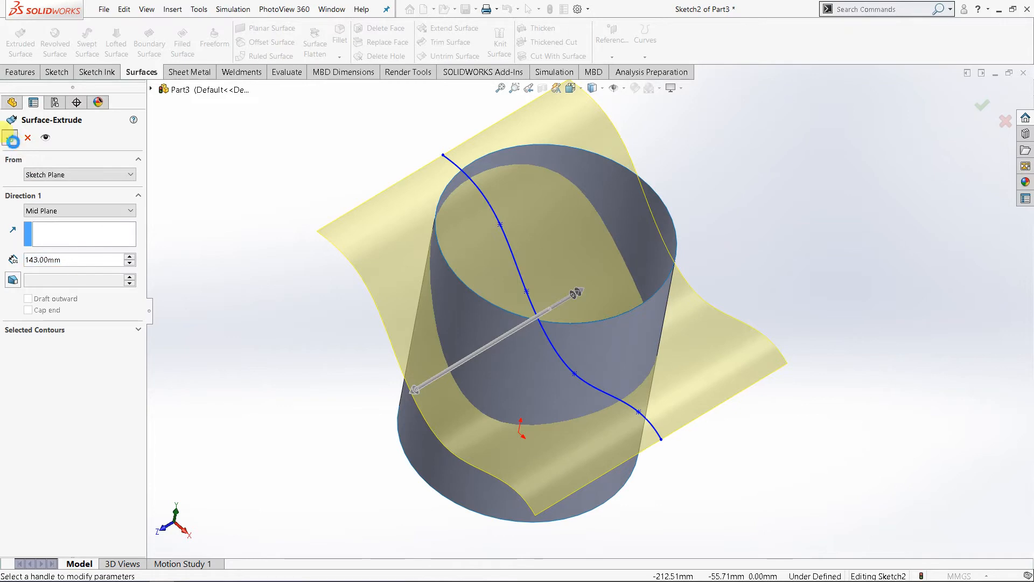
click(12, 138)
Step: Start a standard surface trim and choose the wavy surface as the trim tool
middle_drag(669, 353, 701, 296)
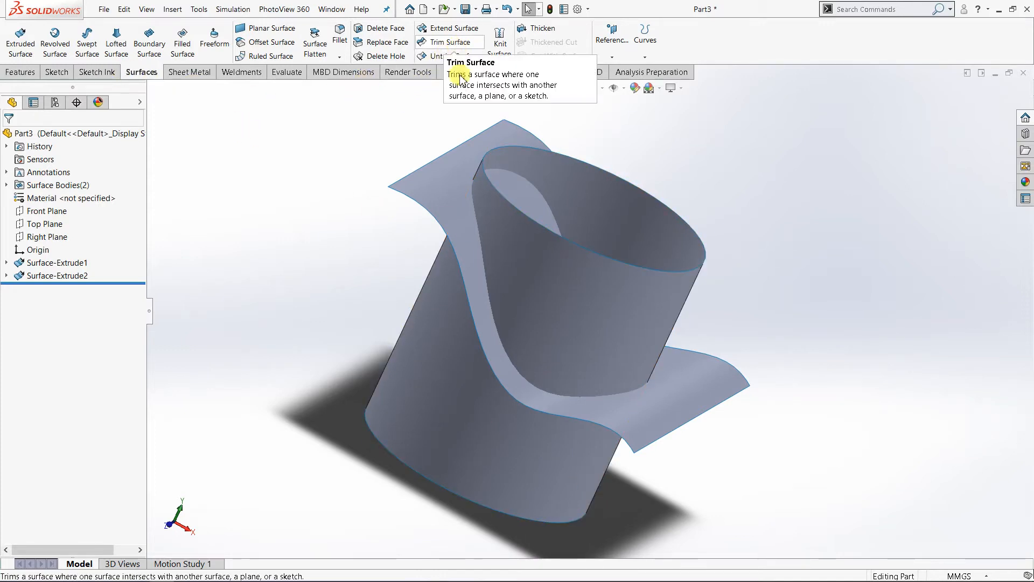
middle_drag(572, 317, 581, 284)
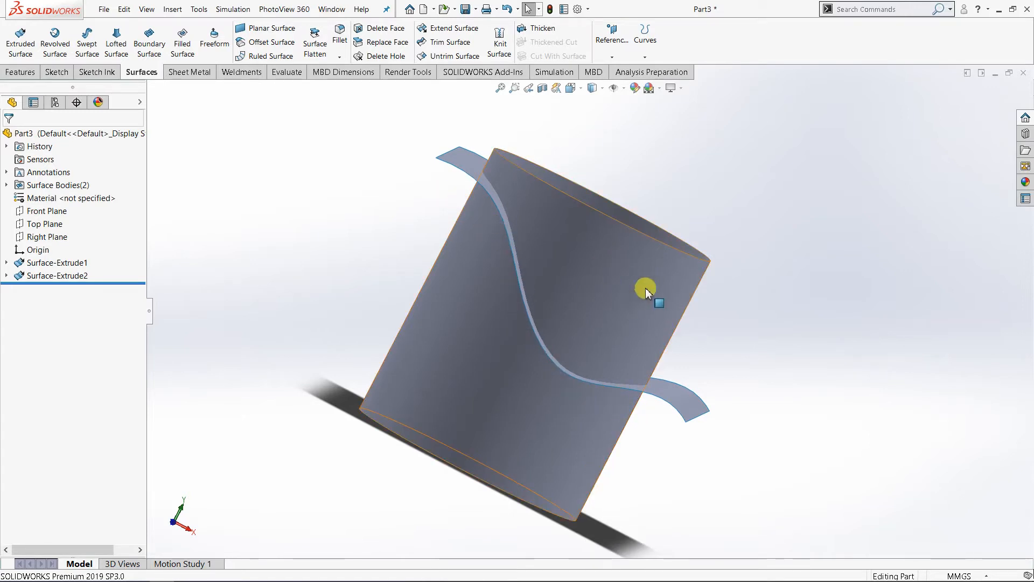
middle_drag(599, 303, 561, 341)
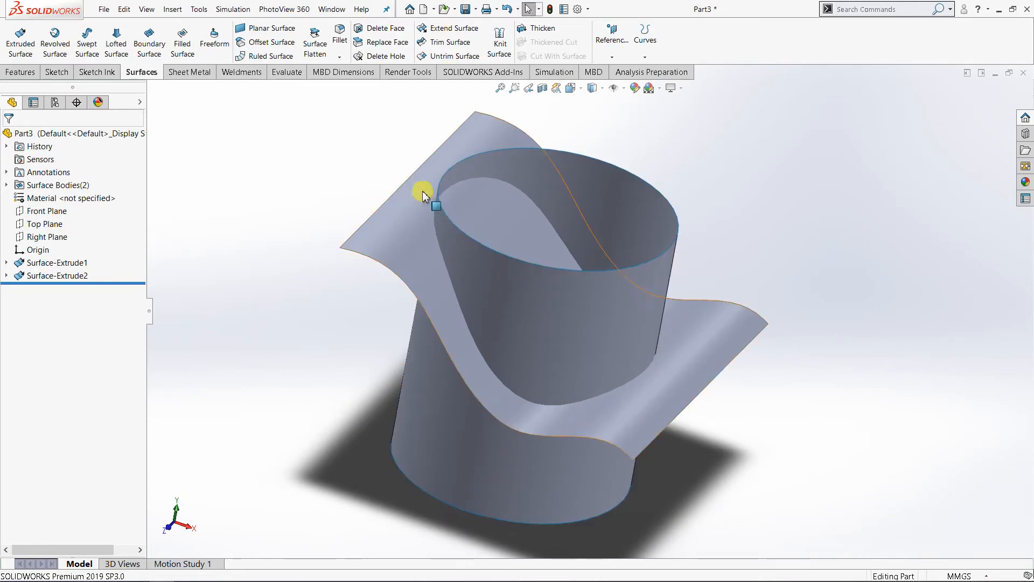
click(445, 43)
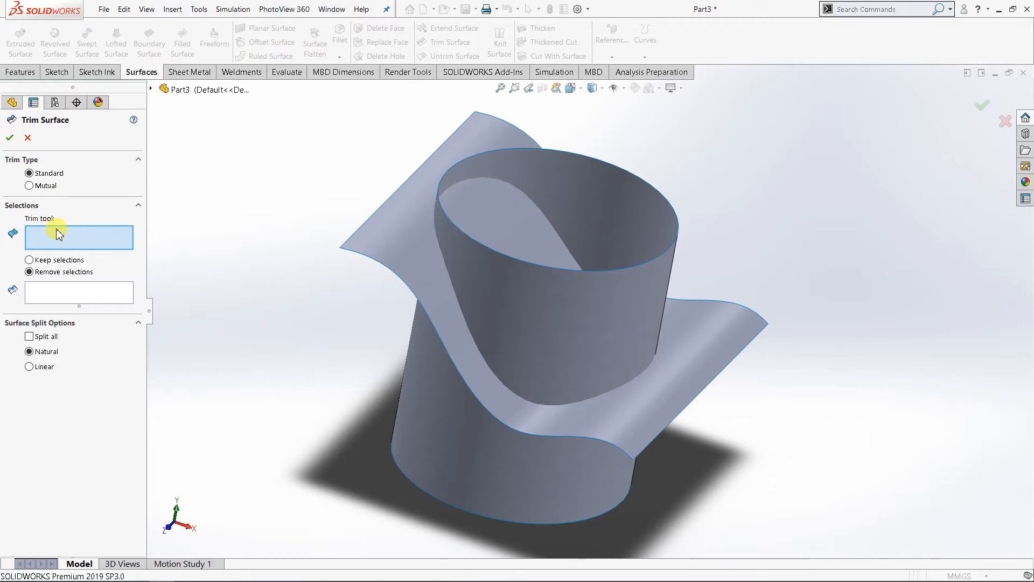
middle_drag(324, 343, 313, 331)
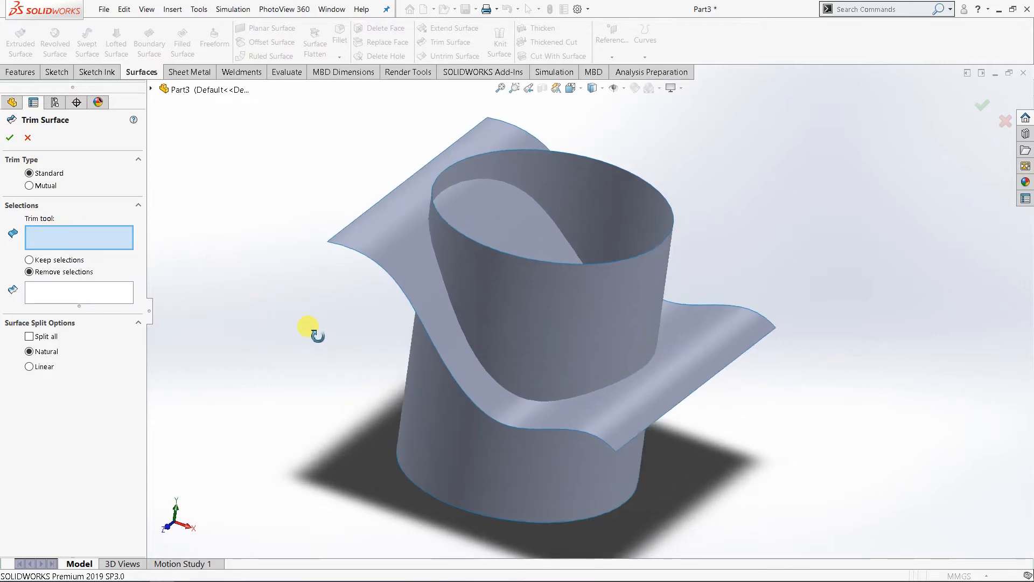
click(381, 231)
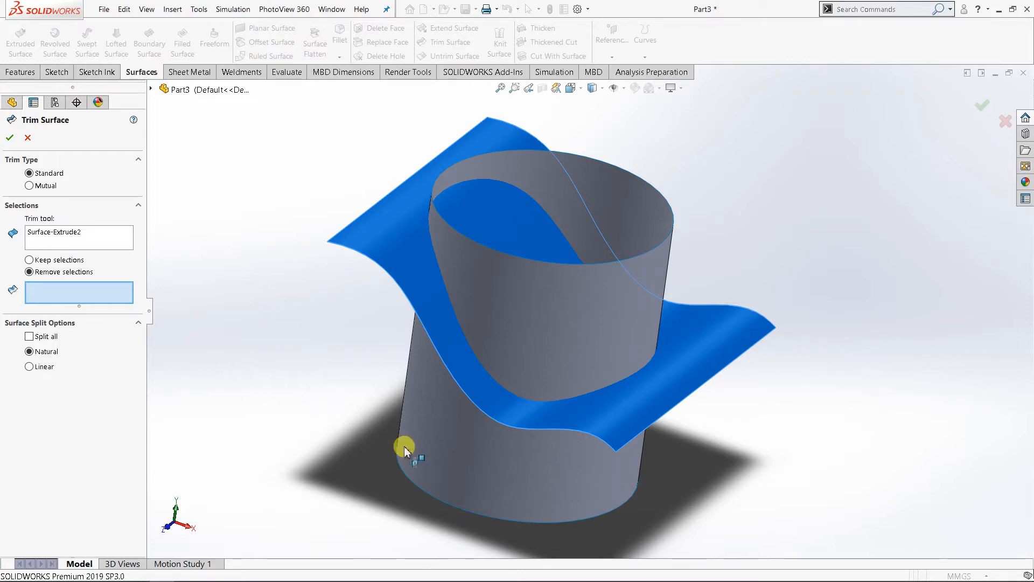
Step: Choose the cylinder portion above the wavy surface as the piece to remove and complete the trim
middle_drag(406, 446, 396, 374)
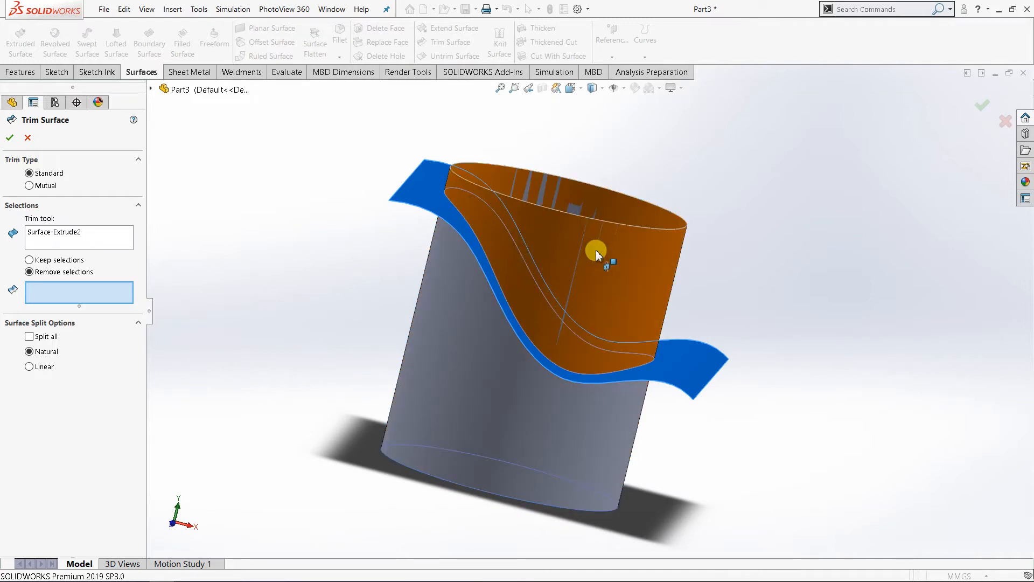
mouse_move(324, 277)
middle_down()
mouse_move(311, 280)
mouse_move(323, 279)
middle_up()
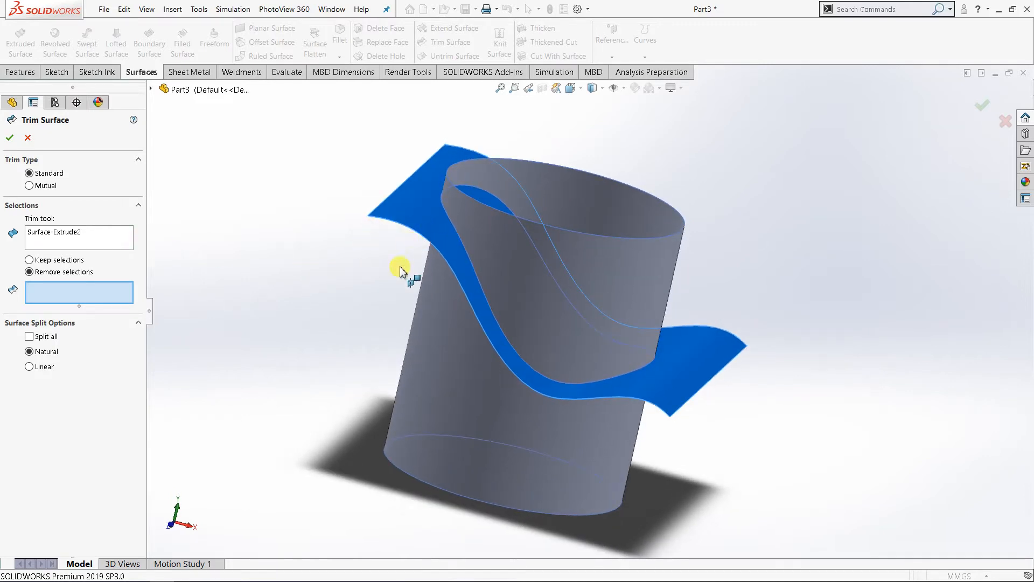
middle_drag(409, 276, 351, 275)
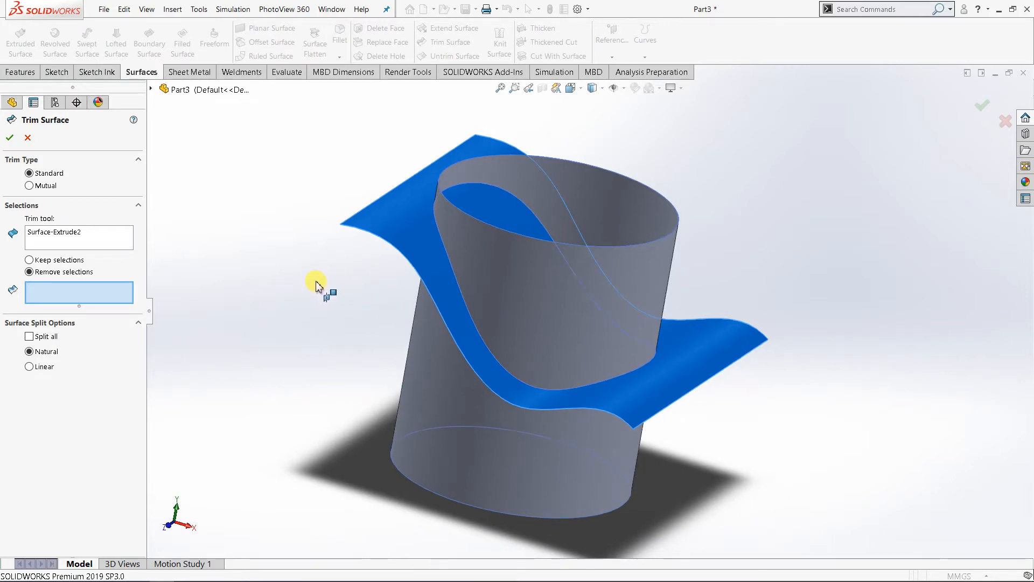
middle_drag(316, 281, 337, 261)
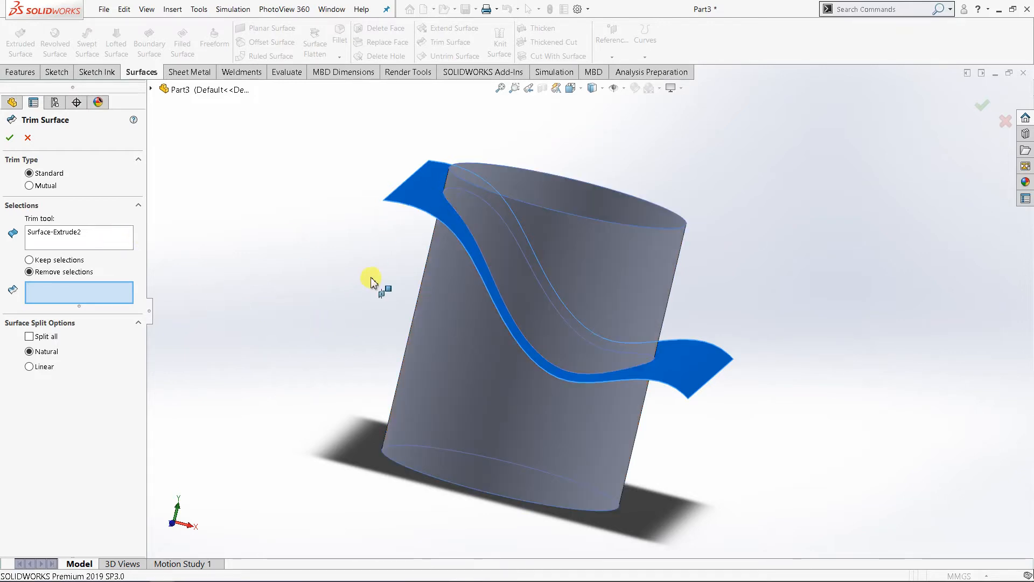
middle_drag(371, 278, 334, 293)
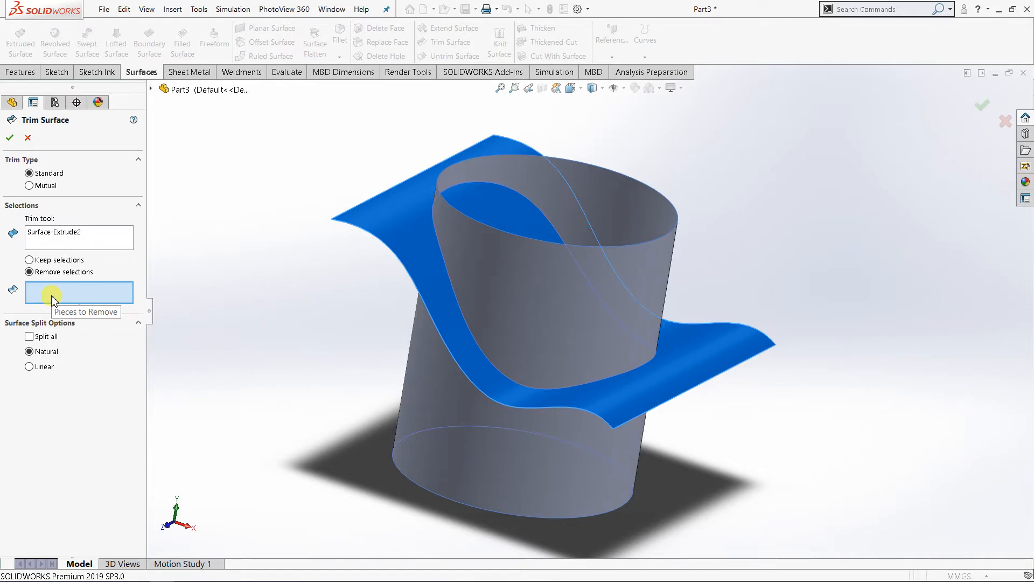
click(519, 281)
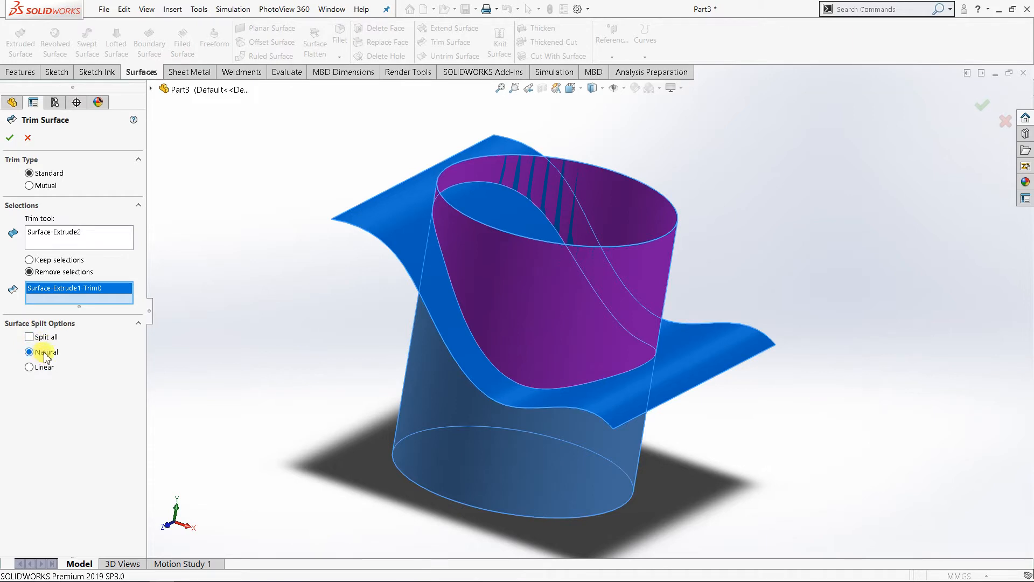
click(9, 139)
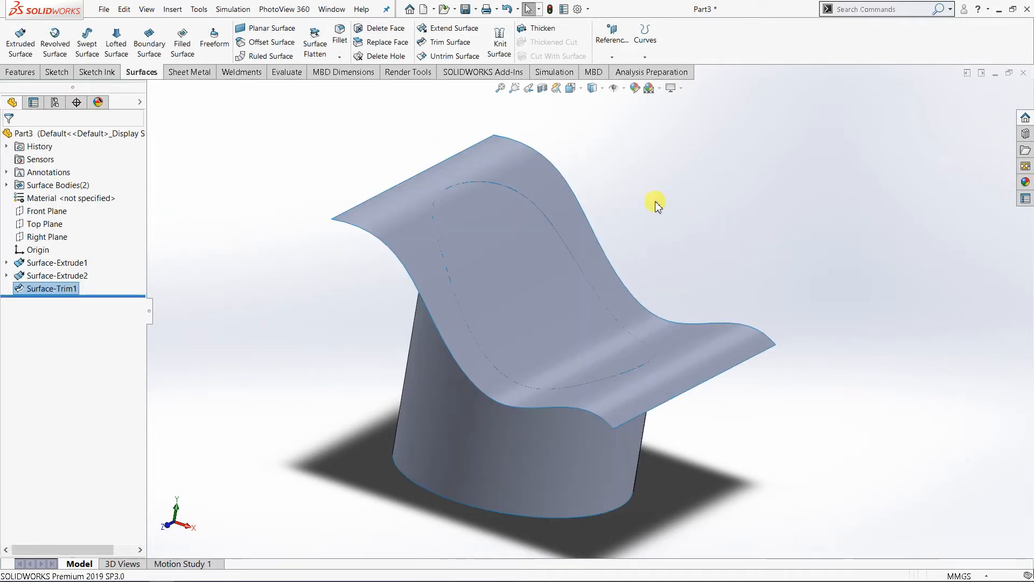
Step: Hide the wavy surface body and inspect the trimmed cylinder from above
click(381, 211)
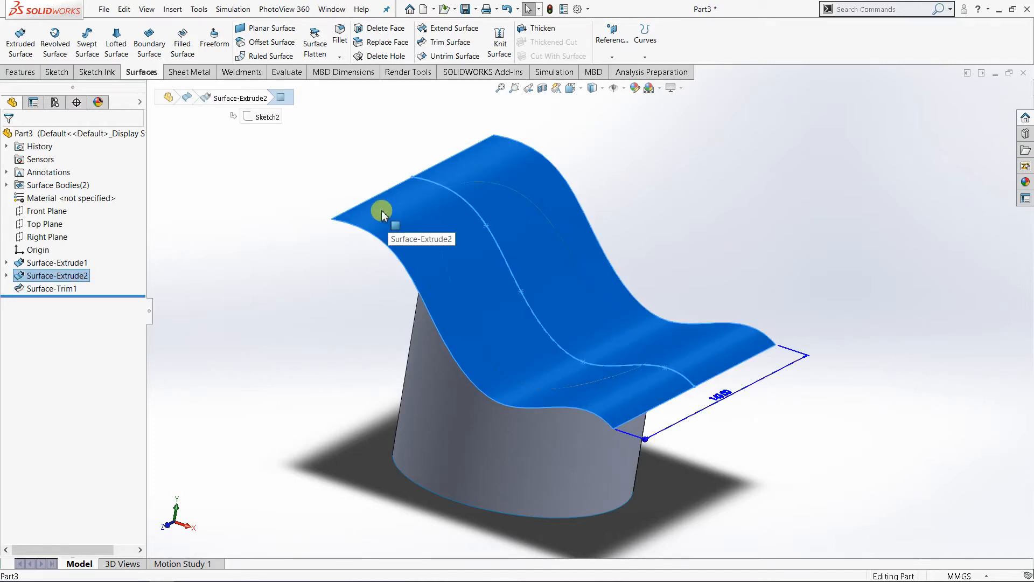
right_click(381, 211)
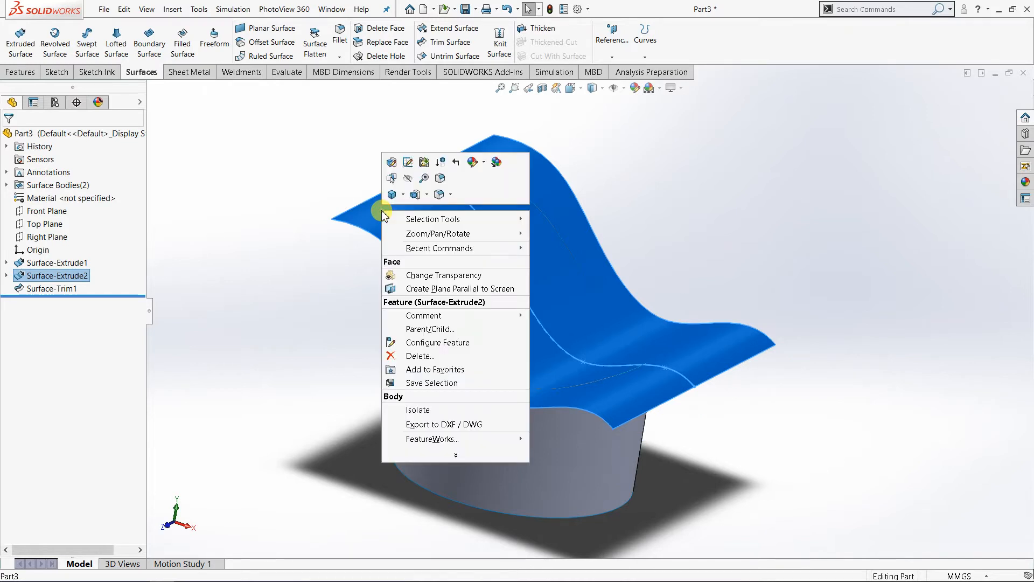
click(410, 179)
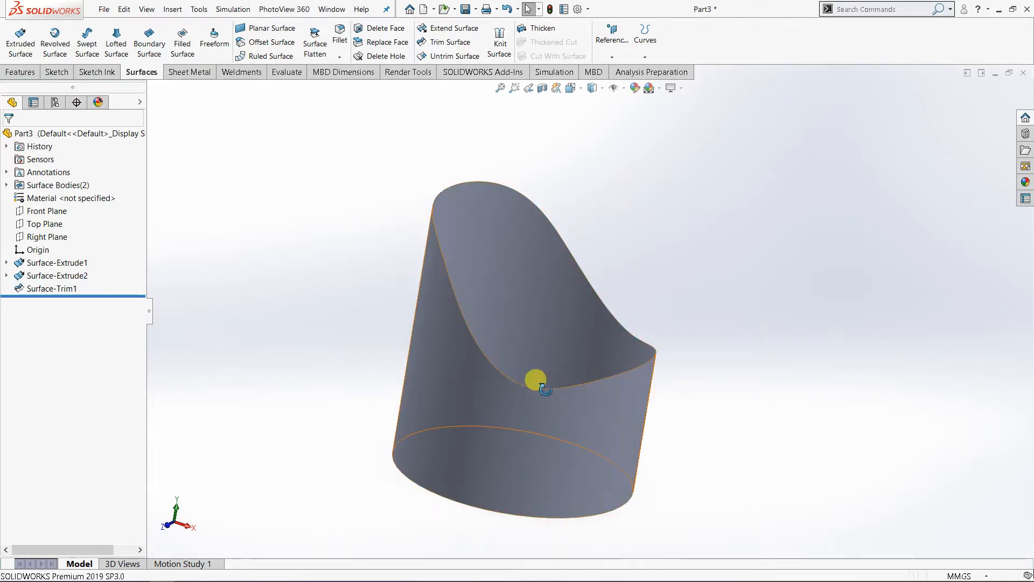
mouse_move(535, 380)
middle_down()
mouse_move(501, 422)
mouse_move(531, 480)
mouse_move(554, 466)
mouse_move(570, 419)
mouse_move(535, 370)
mouse_move(575, 314)
mouse_move(531, 397)
middle_up()
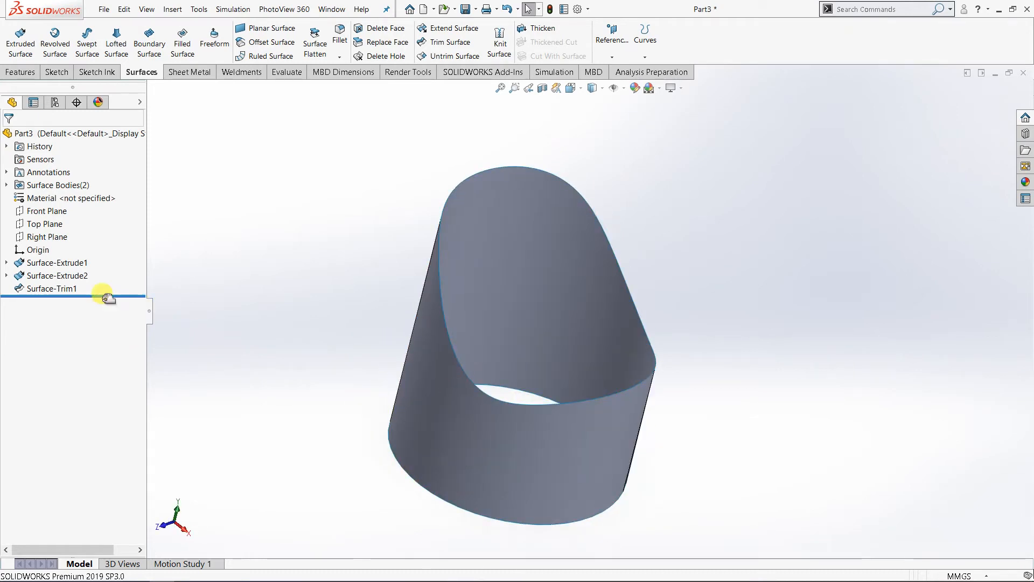
Step: Delete the surface trim feature and undo the deletion
right_click(67, 290)
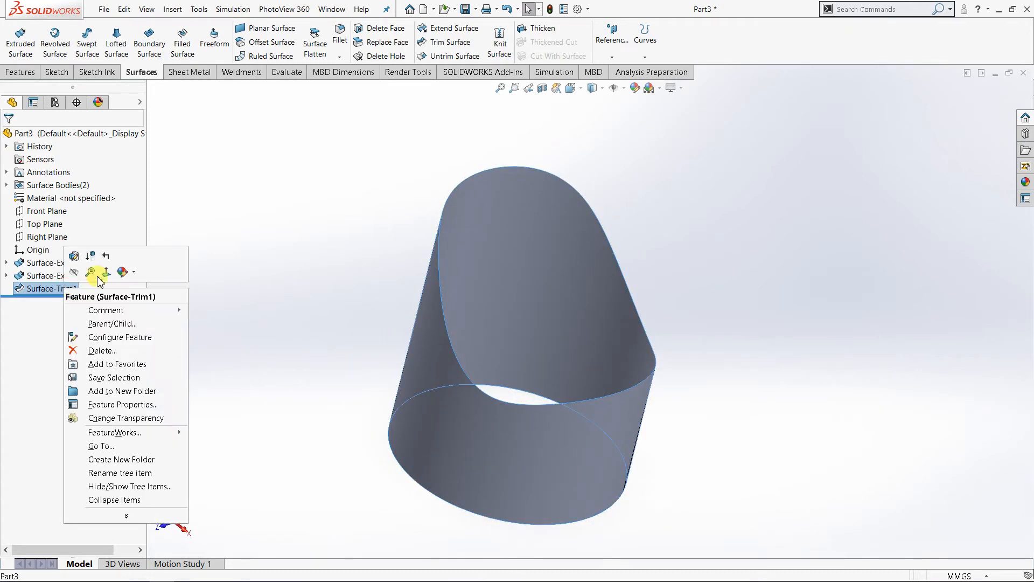
click(103, 351)
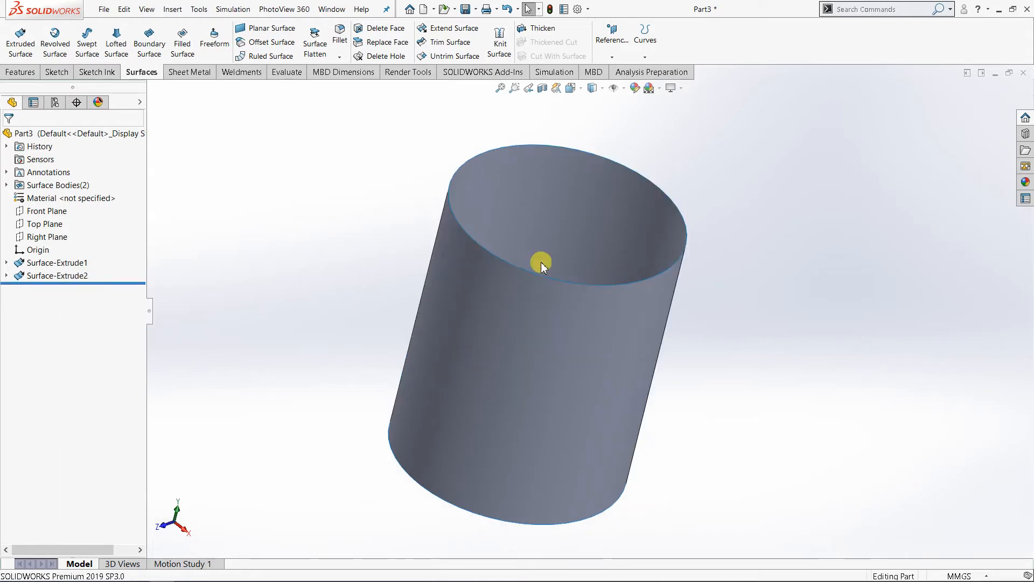
click(507, 9)
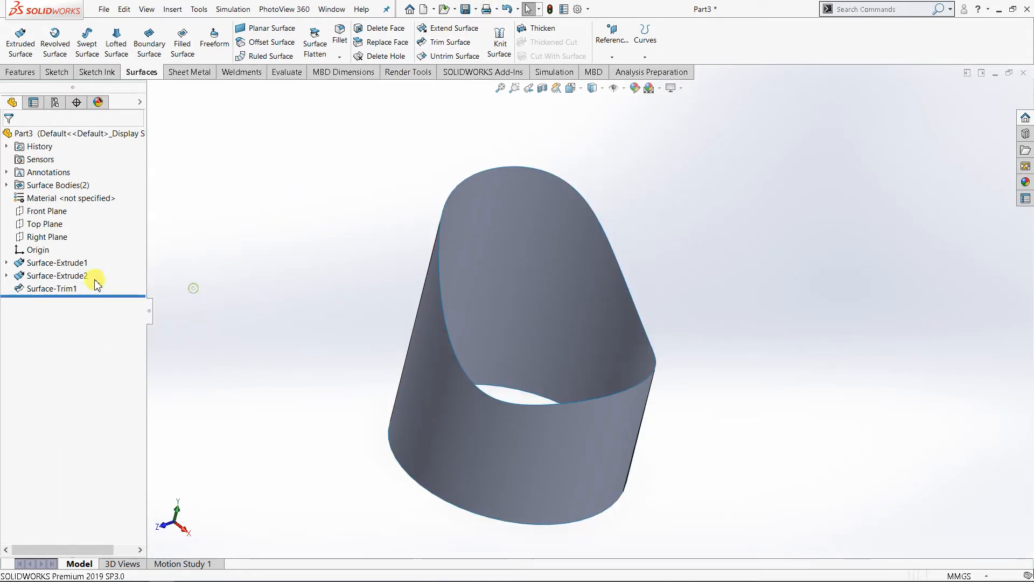
right_click(65, 287)
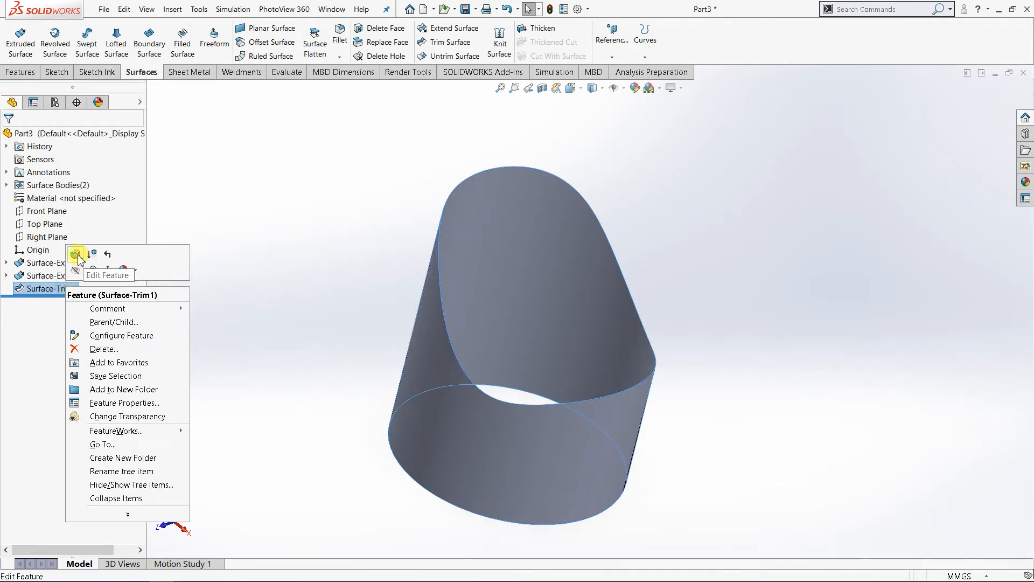
click(78, 258)
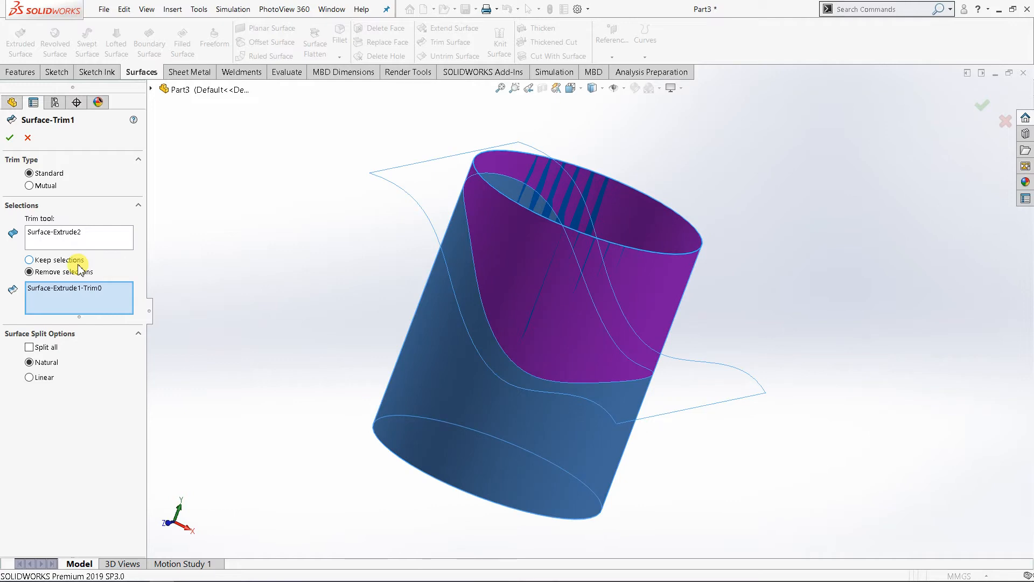
right_click(78, 235)
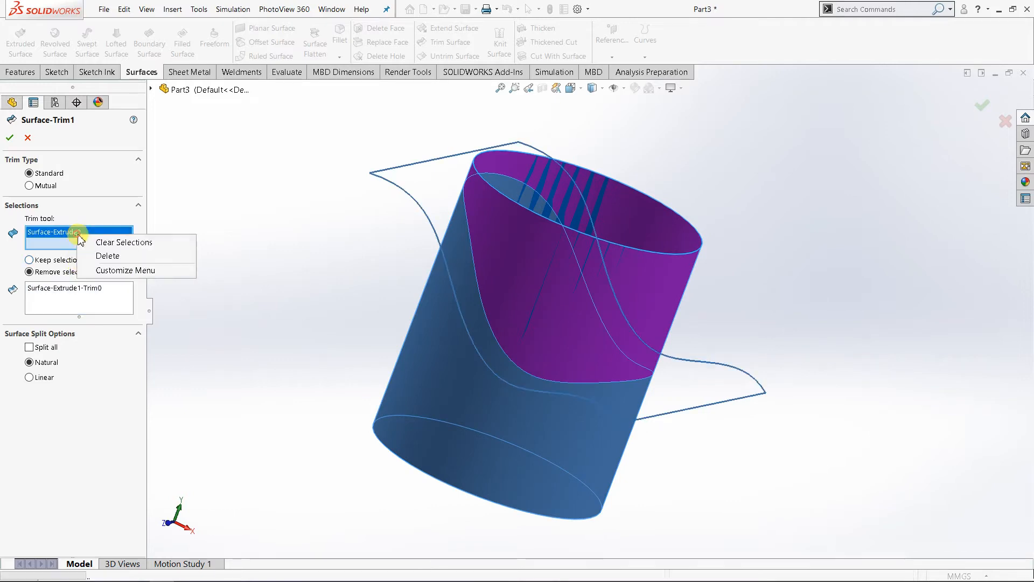
click(97, 244)
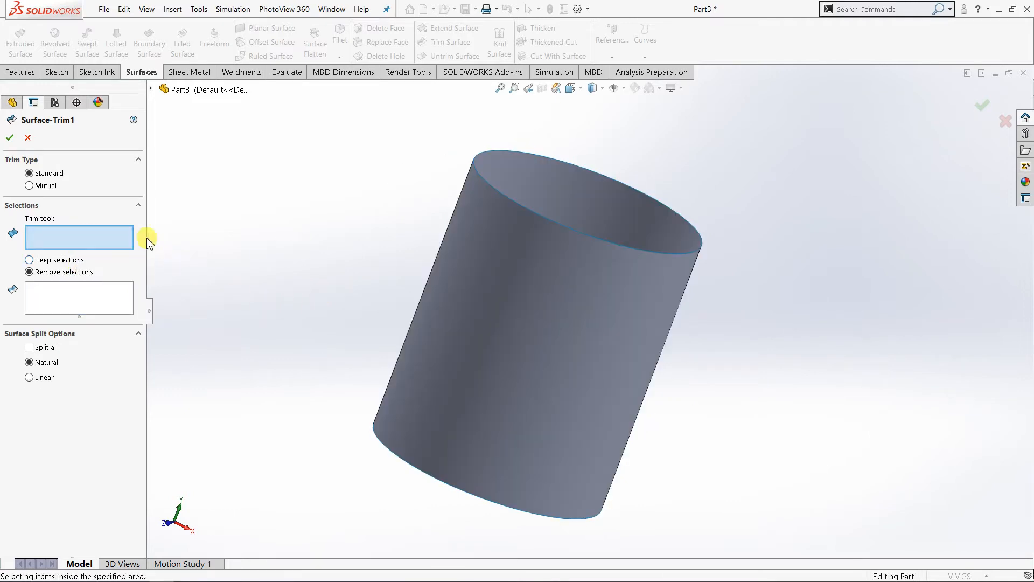
middle_drag(276, 297, 246, 290)
click(27, 137)
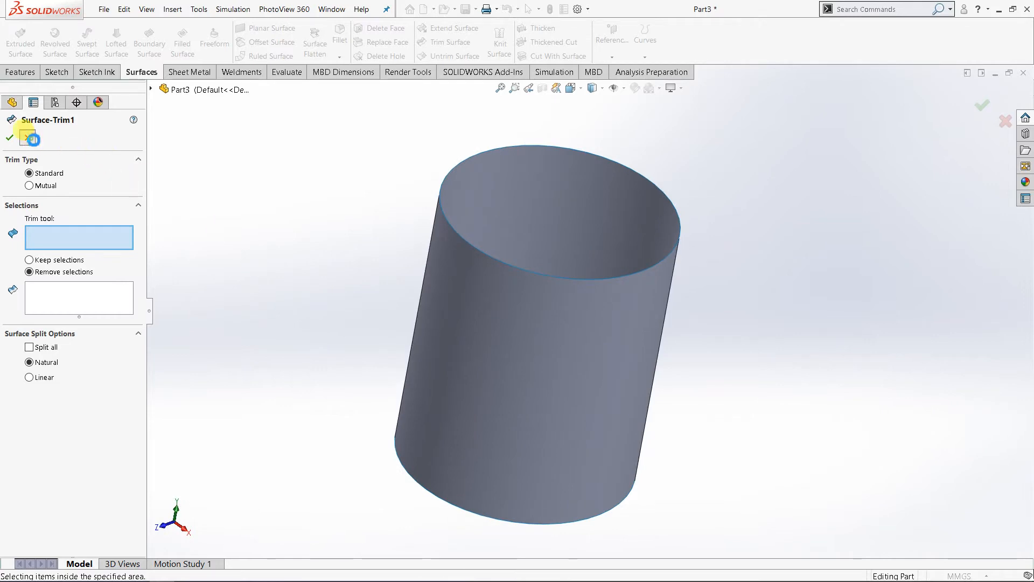
Step: Open the surface trim feature's definition, review its trim tool and piece to remove, and close it
right_click(59, 289)
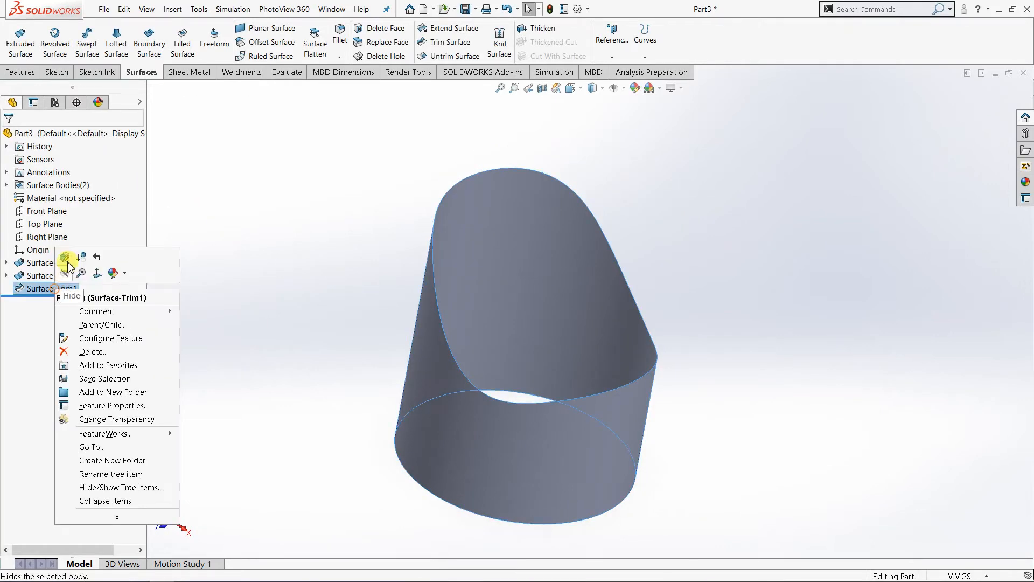
click(65, 257)
middle_drag(318, 334, 353, 315)
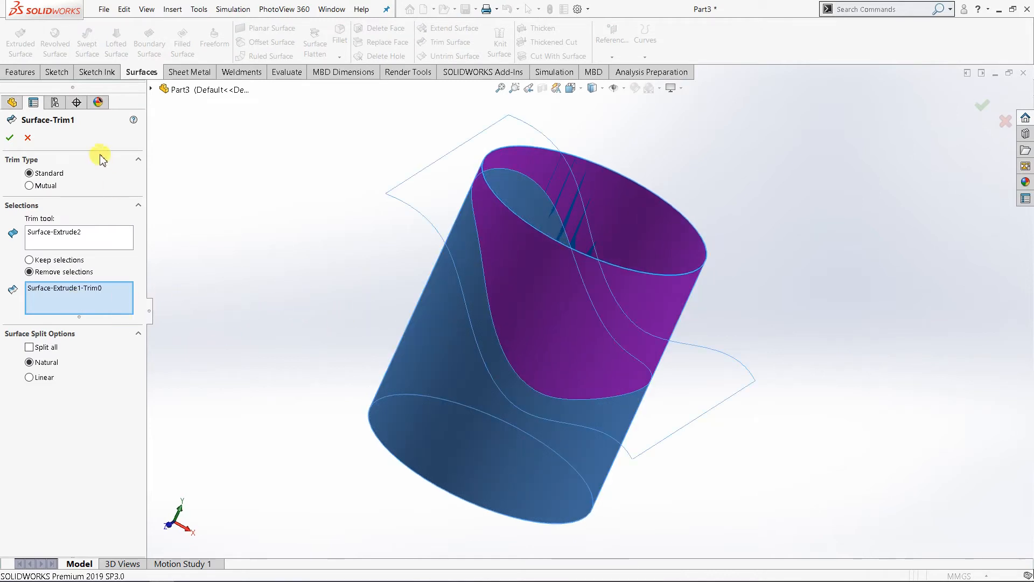
click(10, 137)
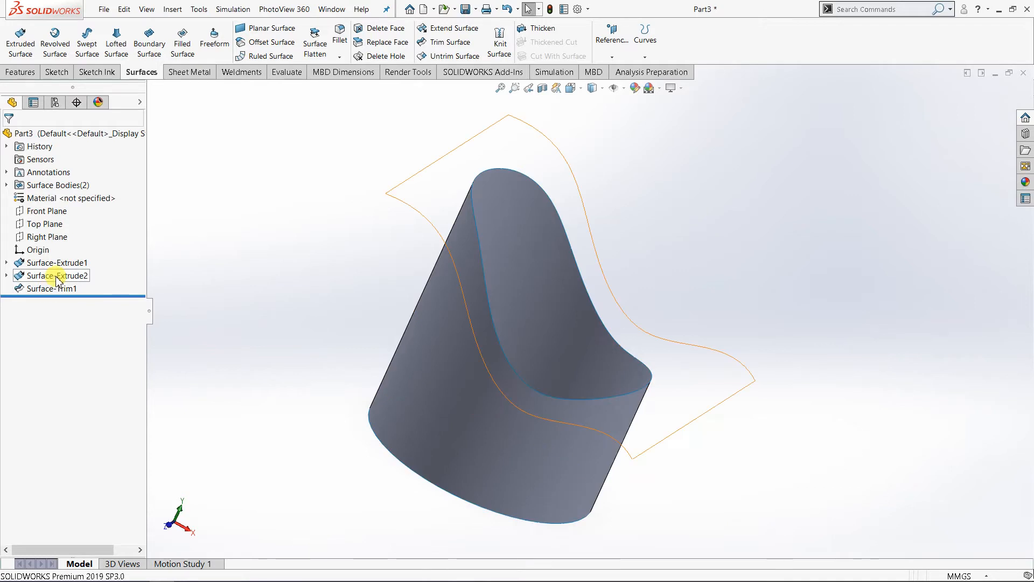
Step: Show the hidden wavy surface body above the trimmed cylinder
click(51, 276)
right_click(56, 276)
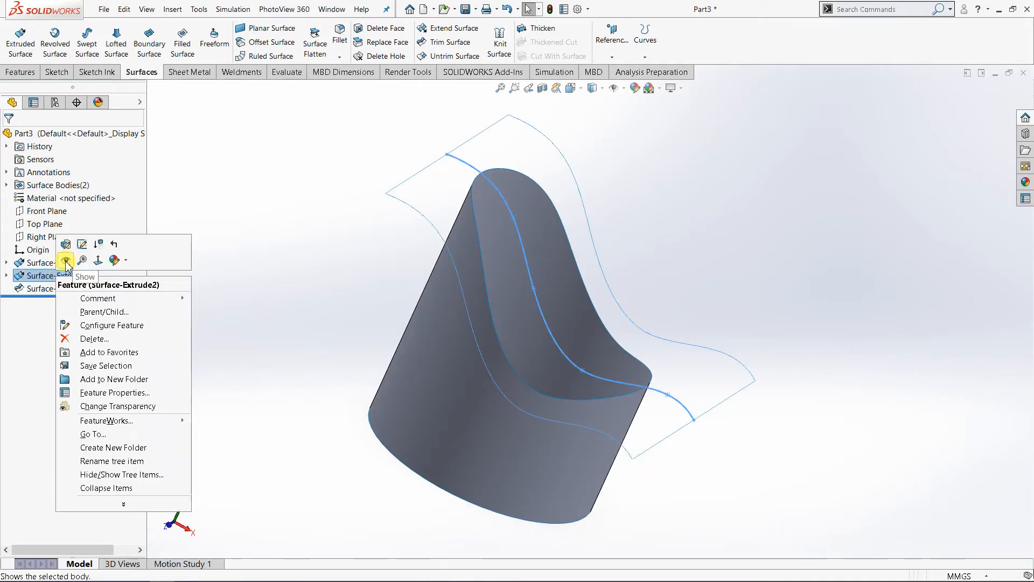
click(65, 261)
click(272, 278)
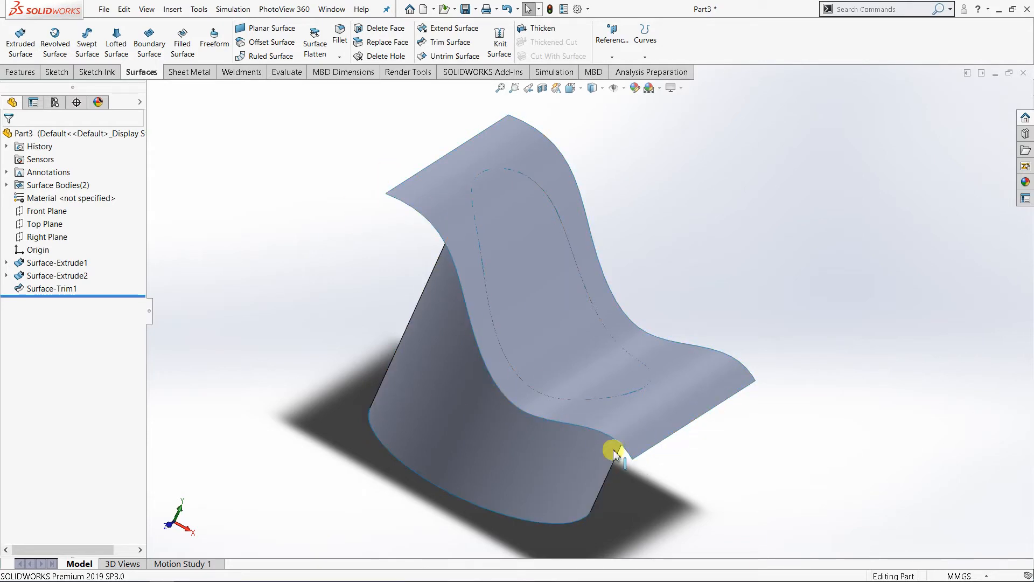
Step: Edit the surface trim, clearing its selections and redefining it with the wavy surface as trim tool and the Keep selections option
right_click(52, 288)
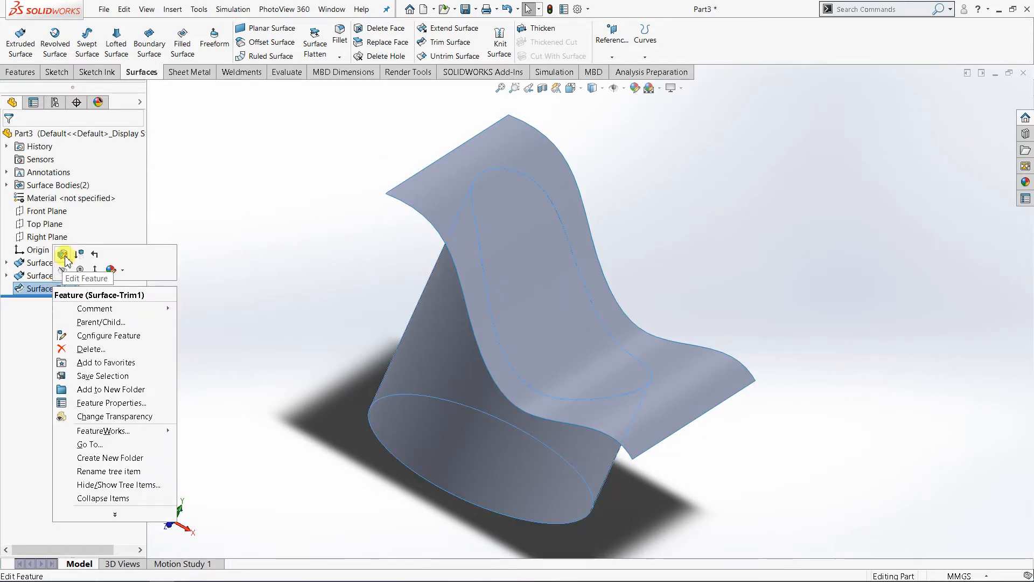
click(63, 255)
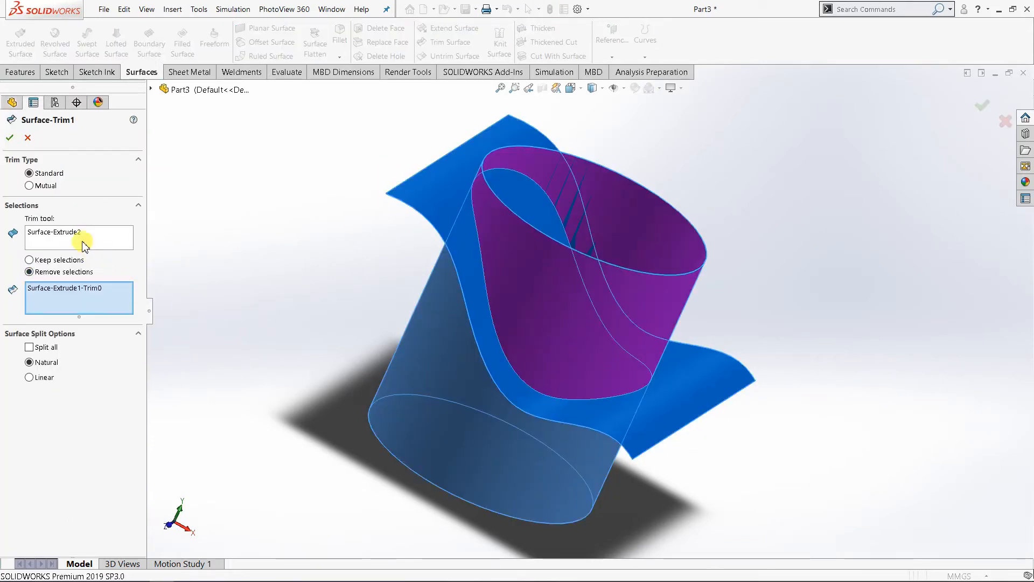
right_click(80, 240)
click(108, 245)
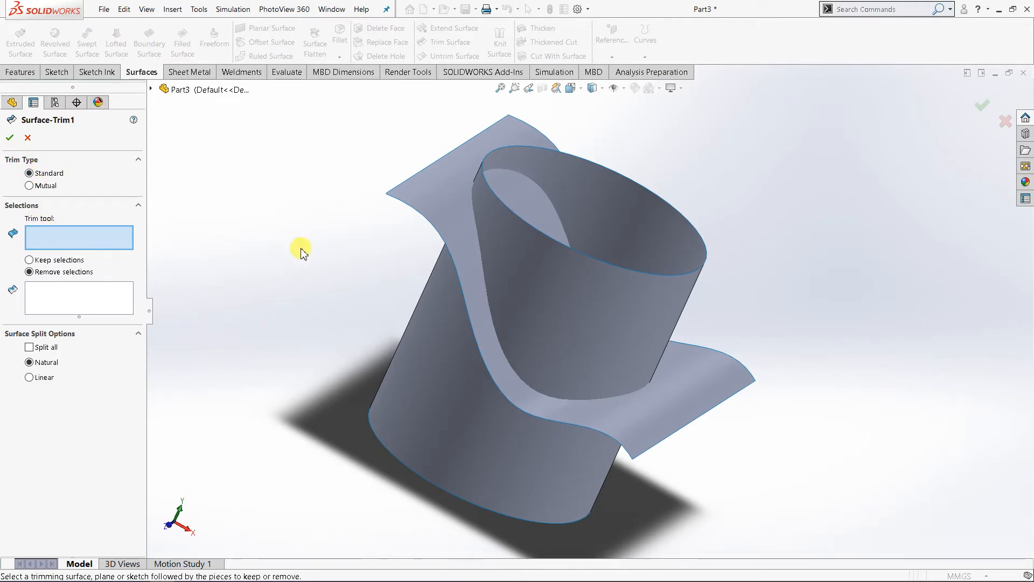
click(411, 201)
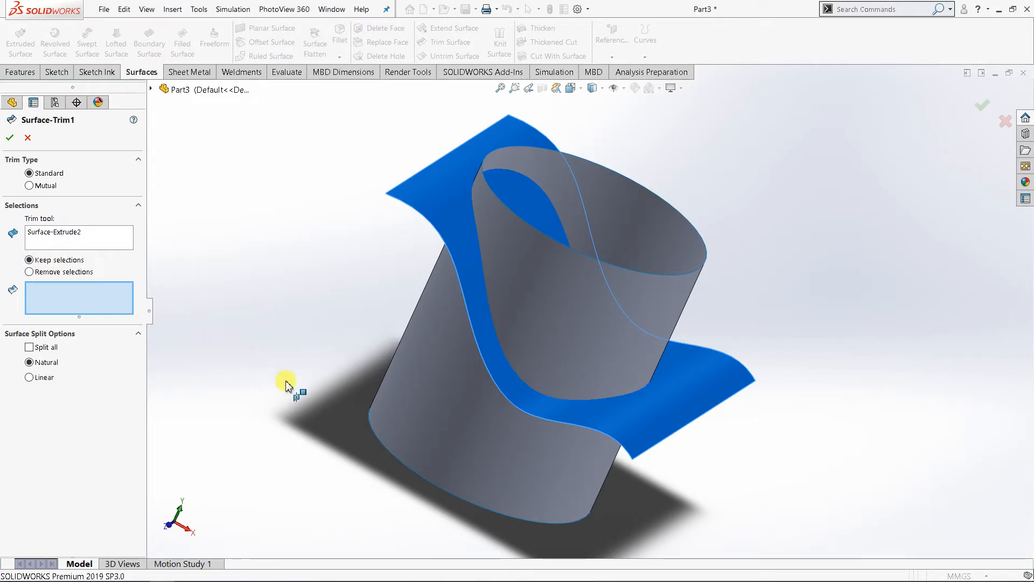
Step: Choose the cylinder portion below the wavy surface as the piece to keep in the trim
click(76, 302)
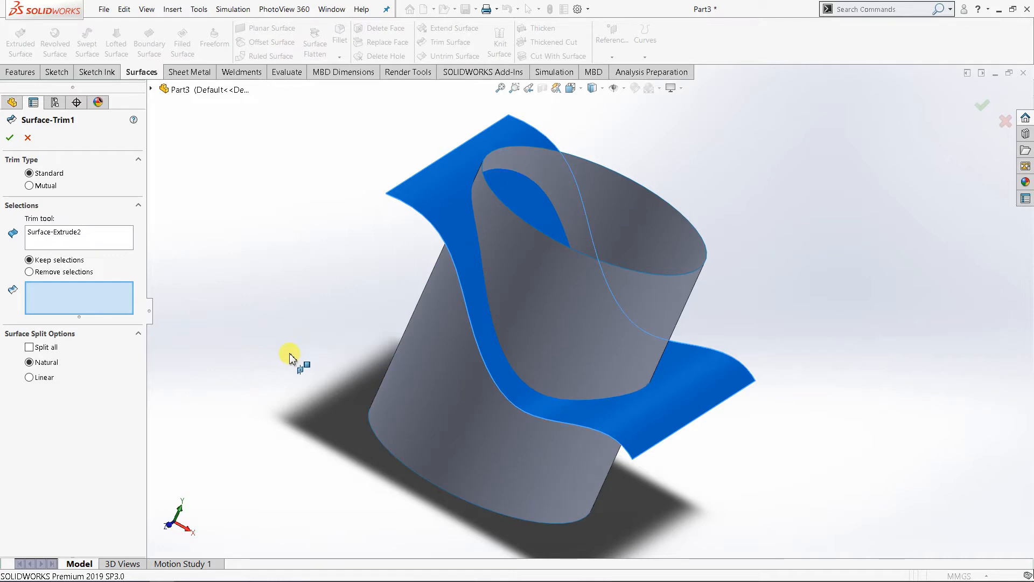
click(409, 363)
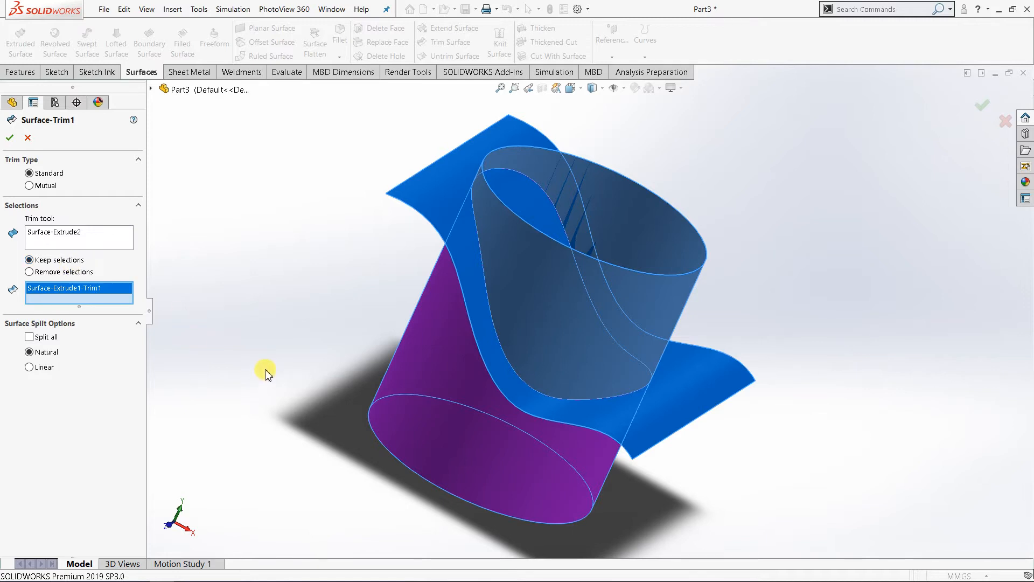
middle_drag(355, 381, 413, 359)
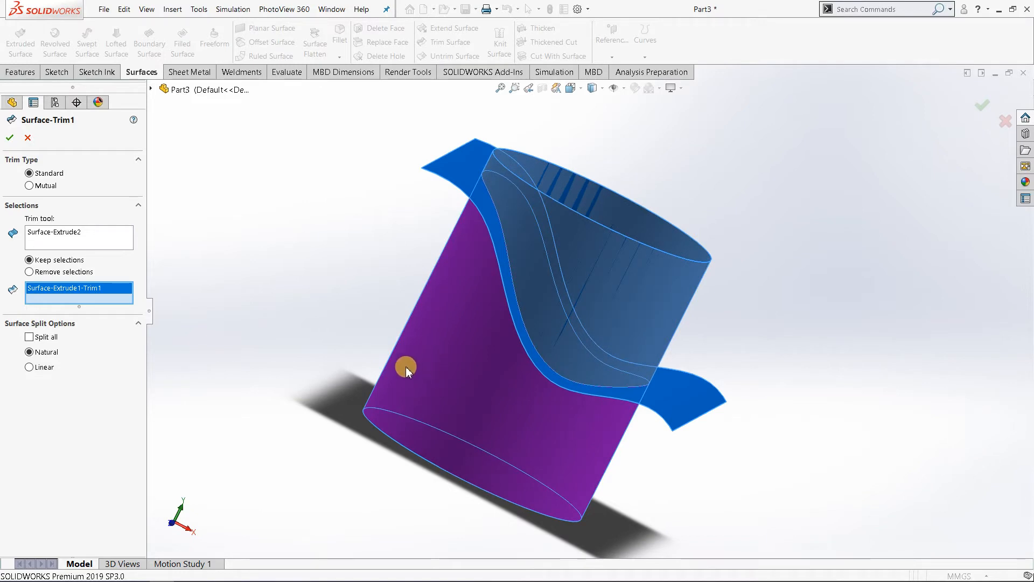
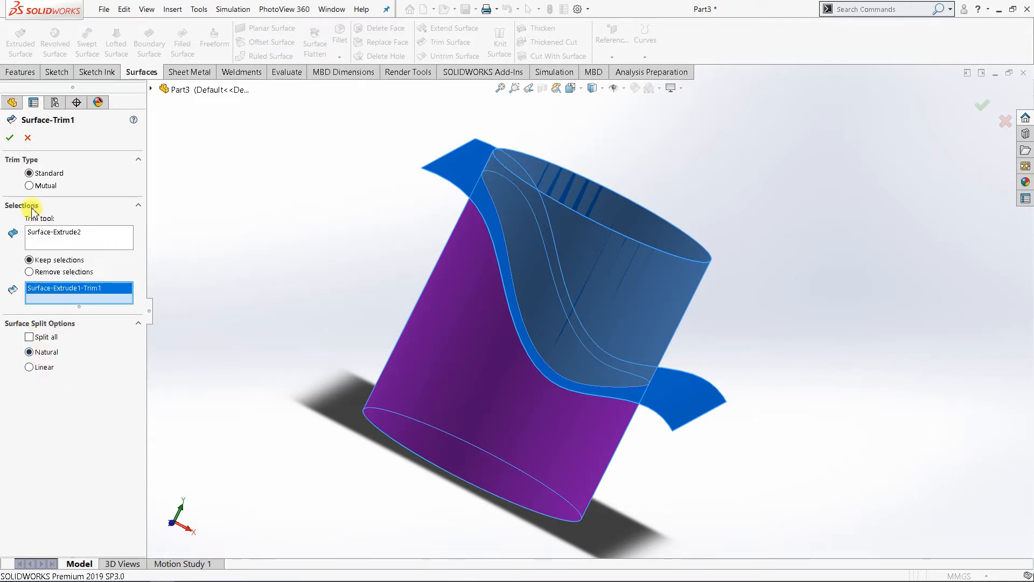
Step: Accept the surface trim and hide the wavy surface body above the trimmed cylinder
click(10, 137)
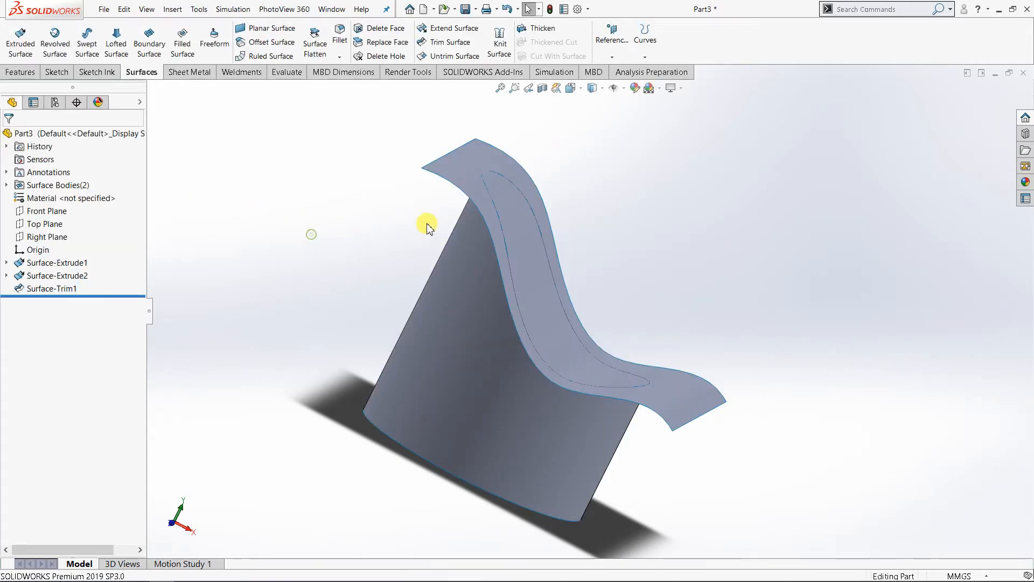
middle_drag(429, 227, 399, 203)
click(429, 180)
right_click(429, 181)
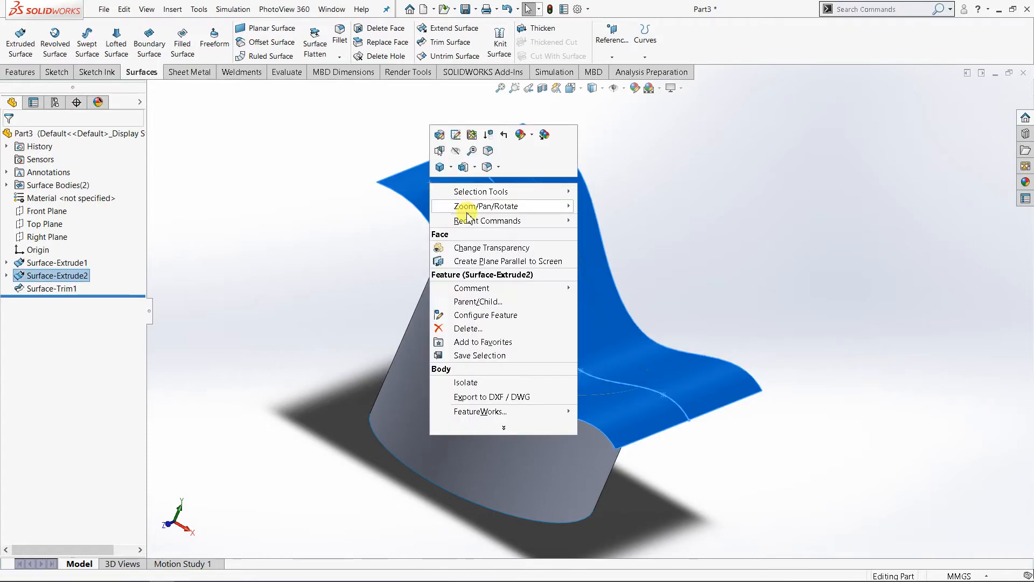
click(456, 151)
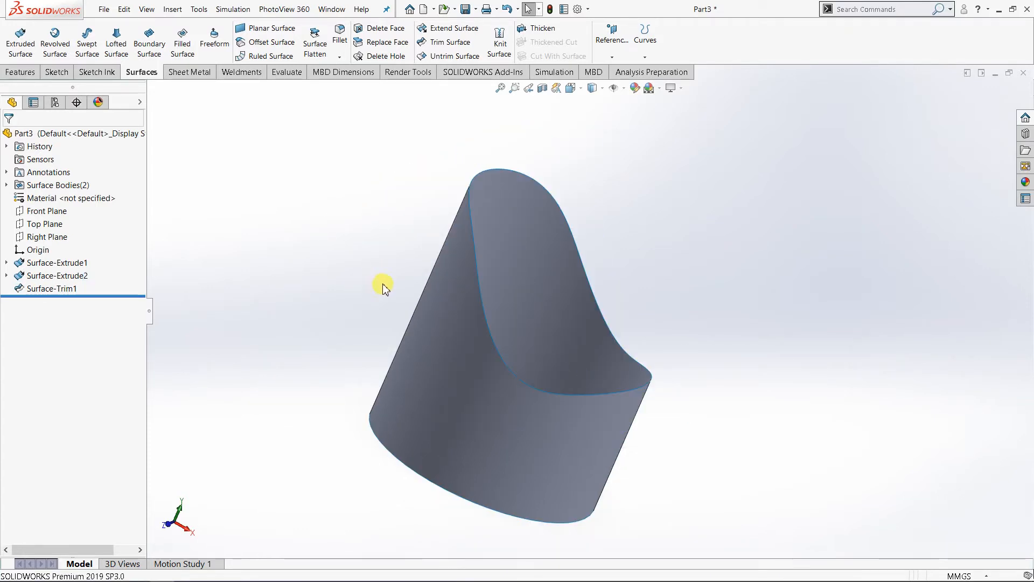
middle_drag(394, 305, 414, 360)
click(428, 429)
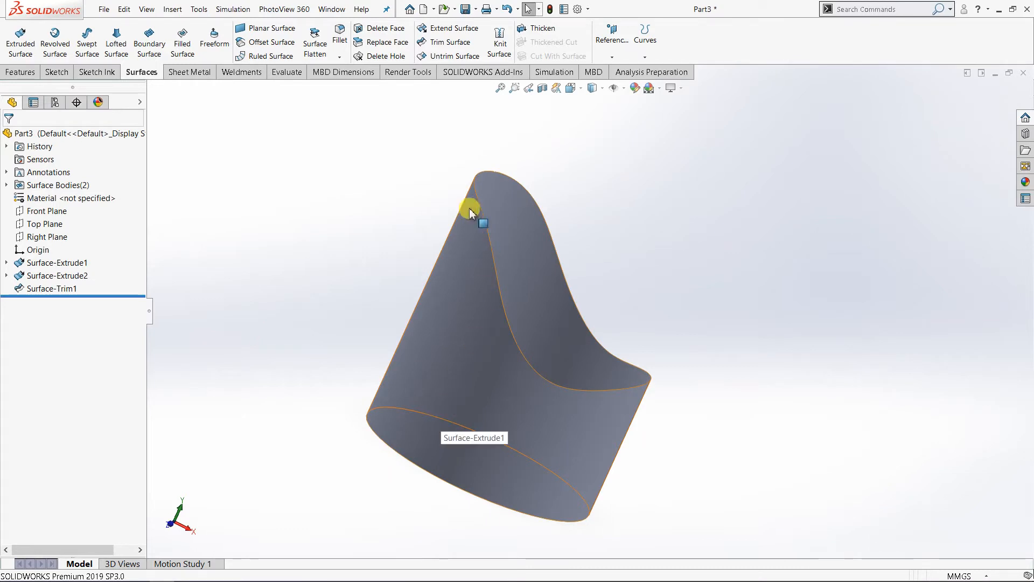
Step: Orient the model to isometric, start a sketch on the Right Plane and view it normal to the plane
click(571, 90)
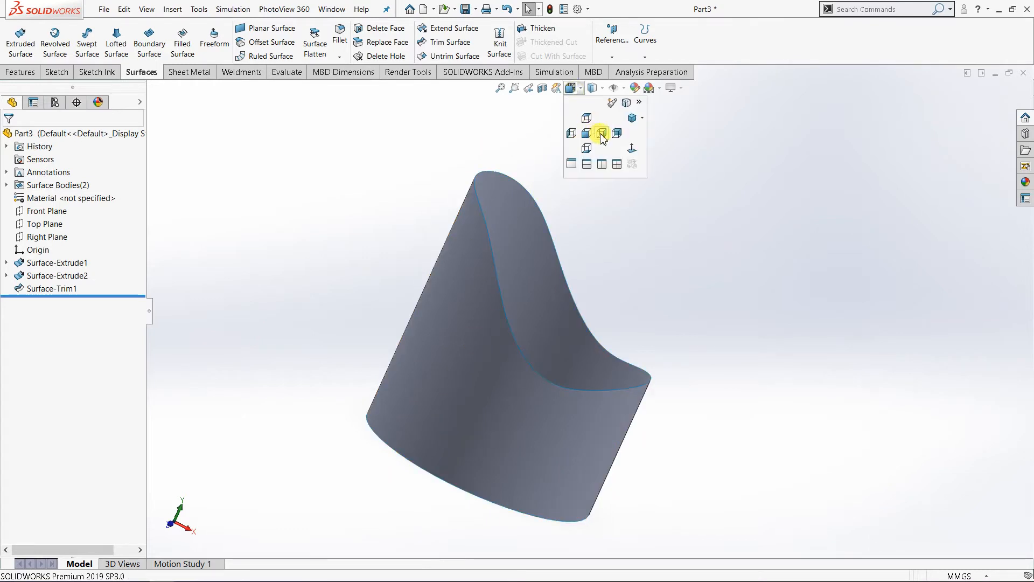
click(642, 118)
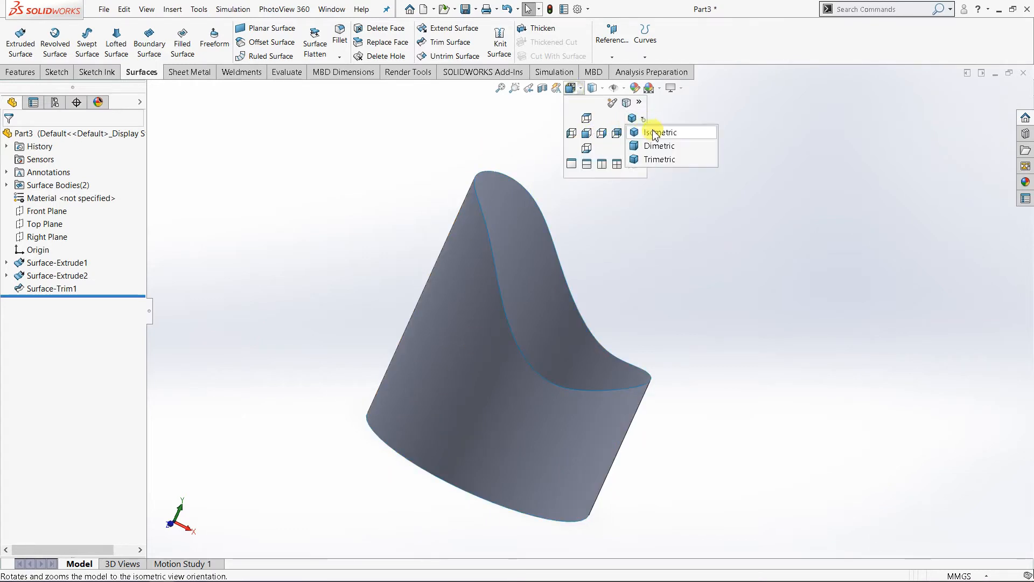
click(659, 129)
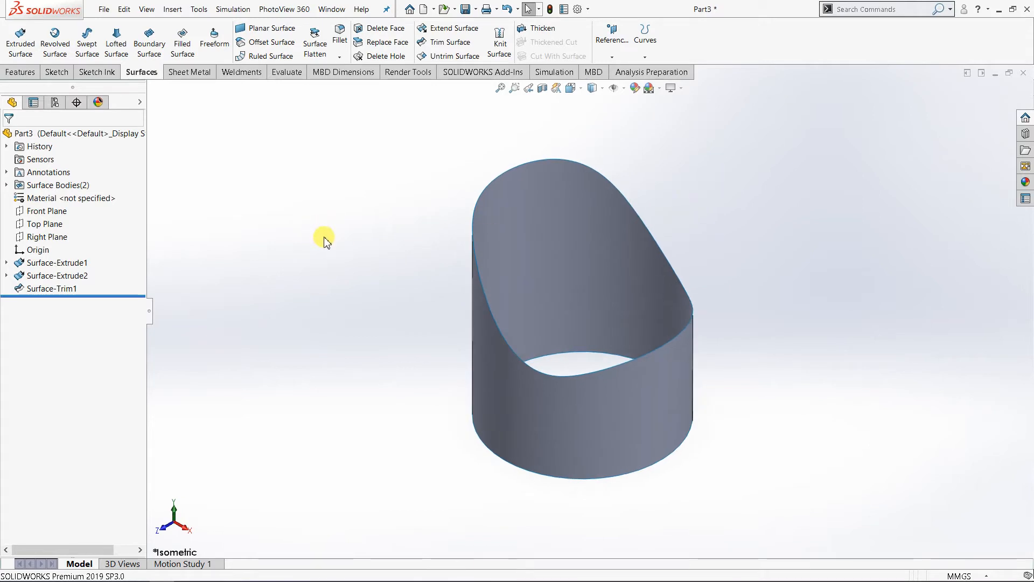
click(53, 238)
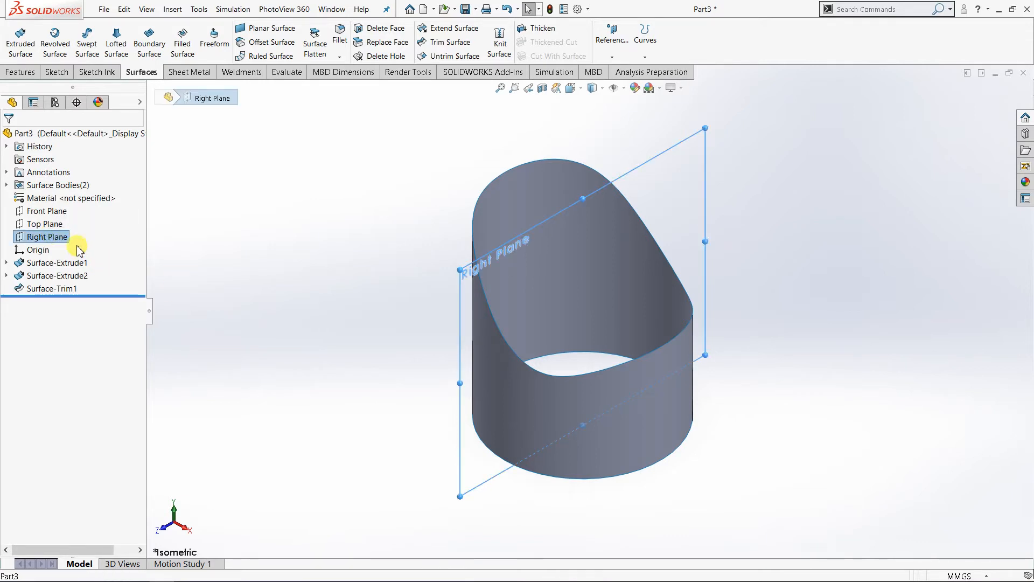
click(57, 72)
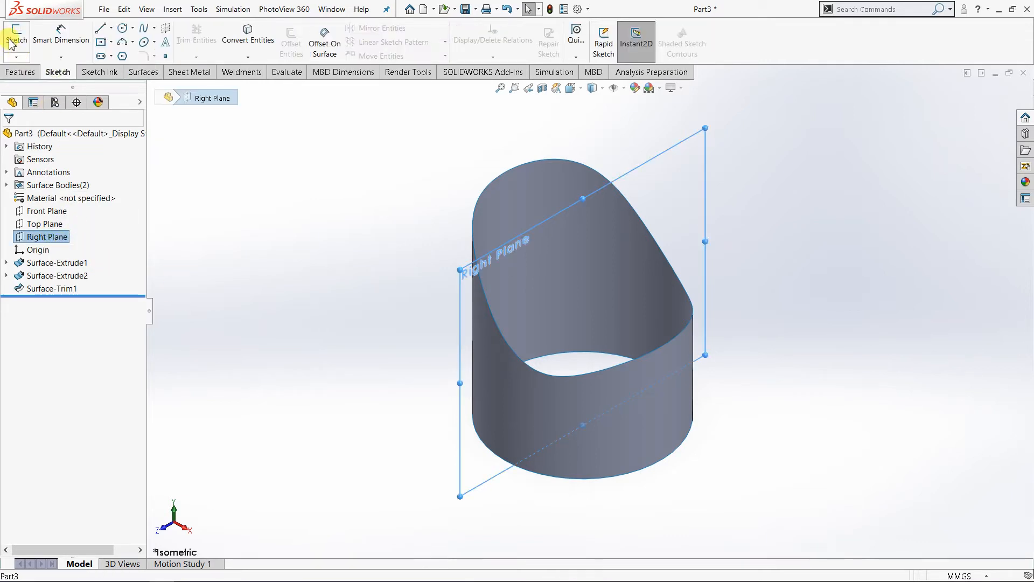
click(17, 38)
click(591, 88)
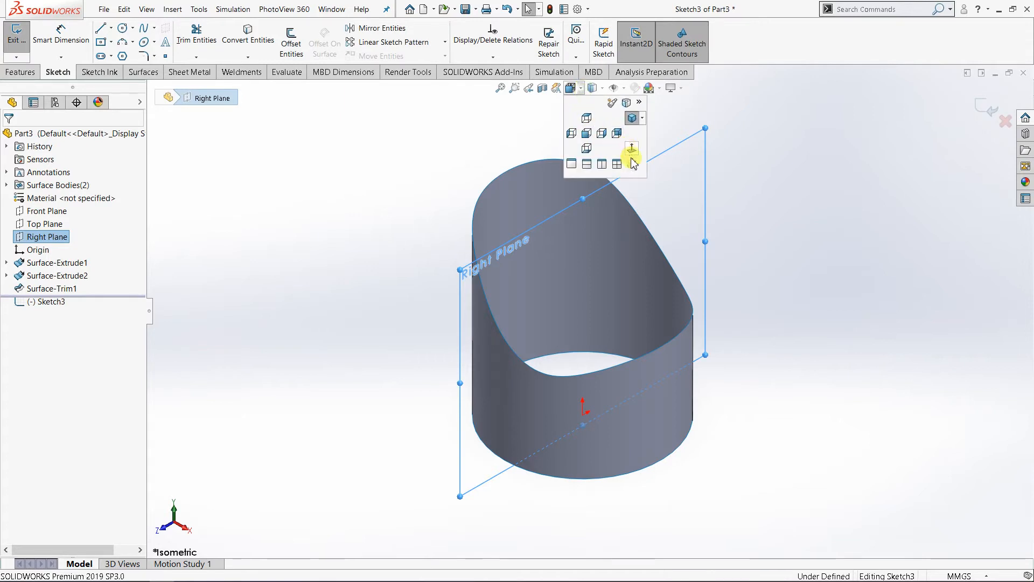
click(630, 156)
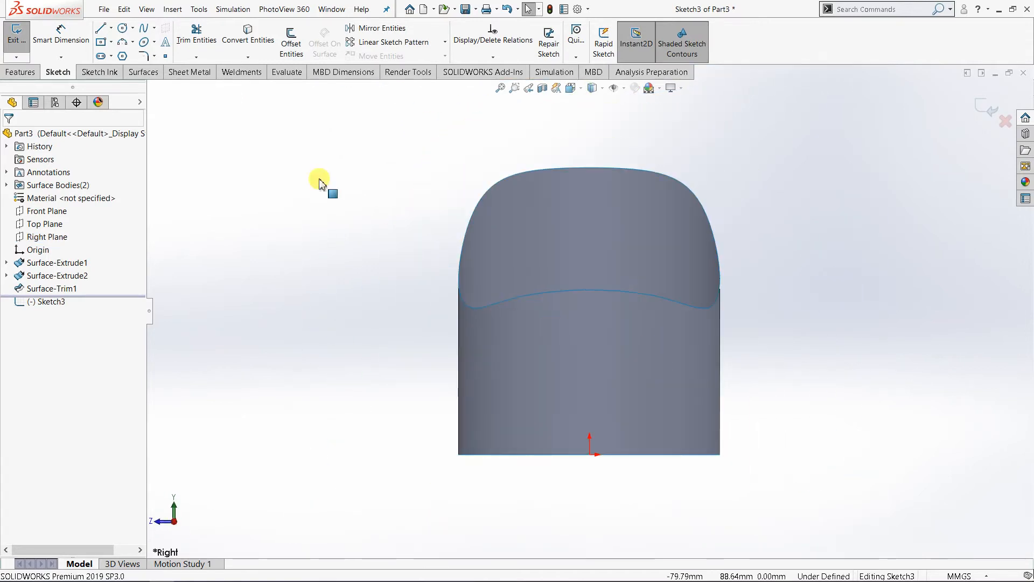
Step: Sketch a downward-bulging three-point arc of about 106 mm radius across the lower cylinder, with both ends beyond its sides
click(133, 42)
click(146, 83)
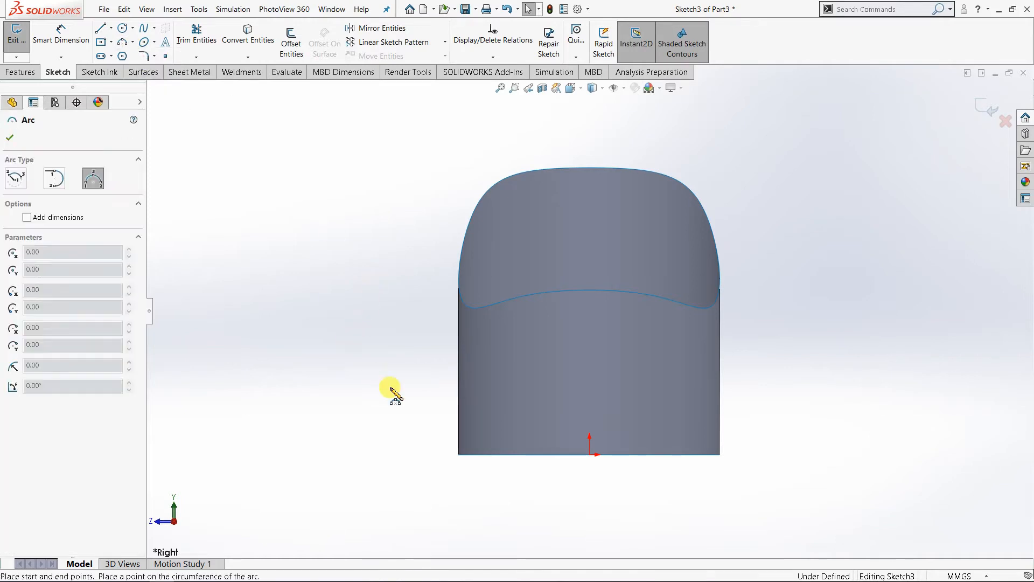
click(413, 371)
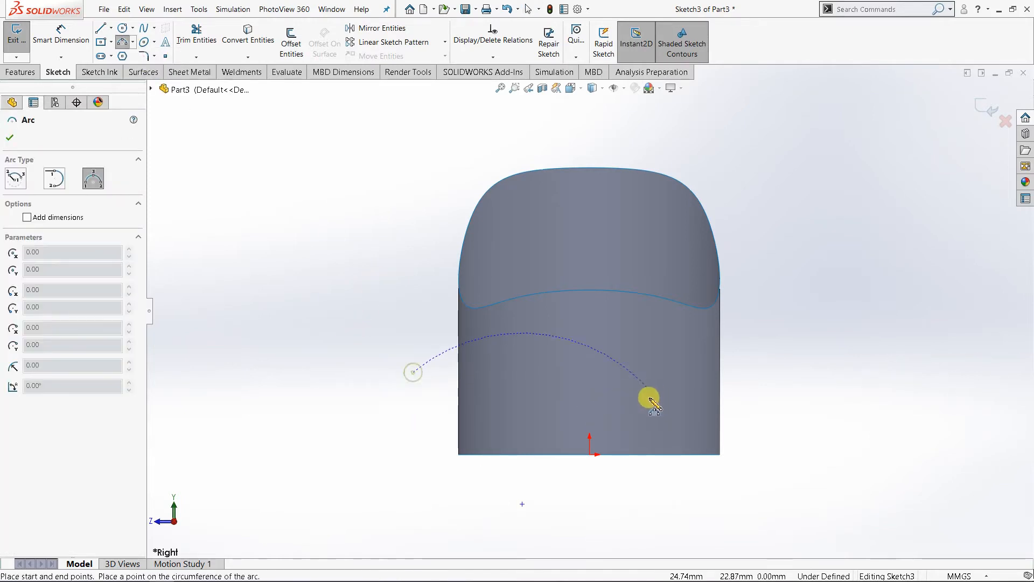
click(754, 371)
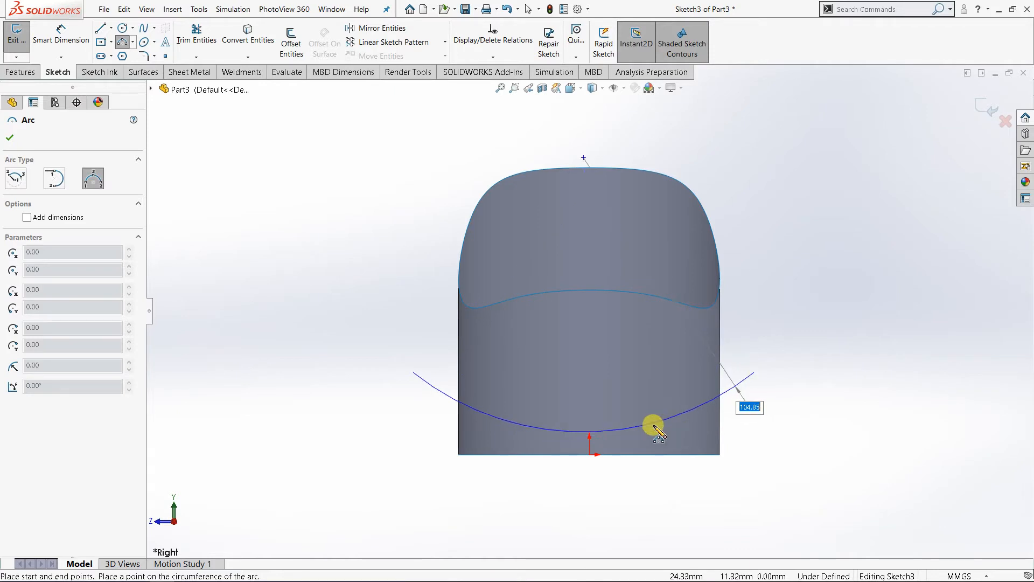
click(620, 427)
right_click(392, 284)
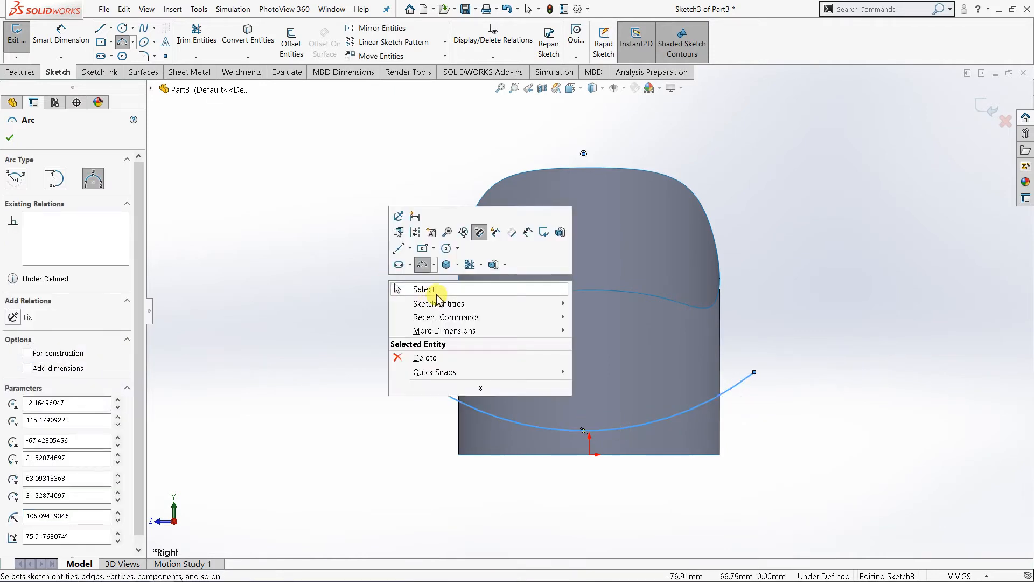
click(426, 290)
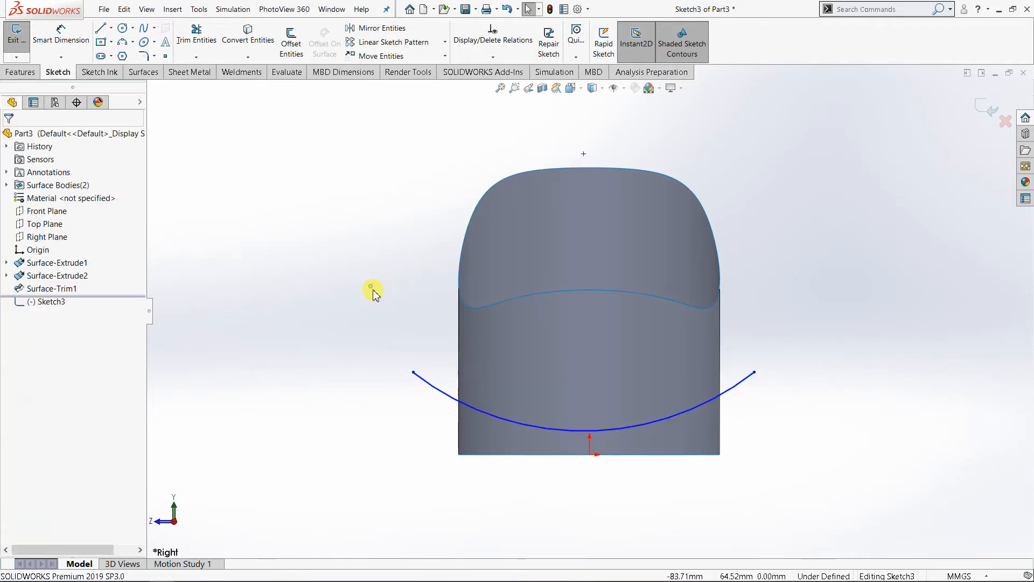
Step: Add a horizontal relation between the two endpoints of the arc
click(413, 372)
ctrl+click(754, 372)
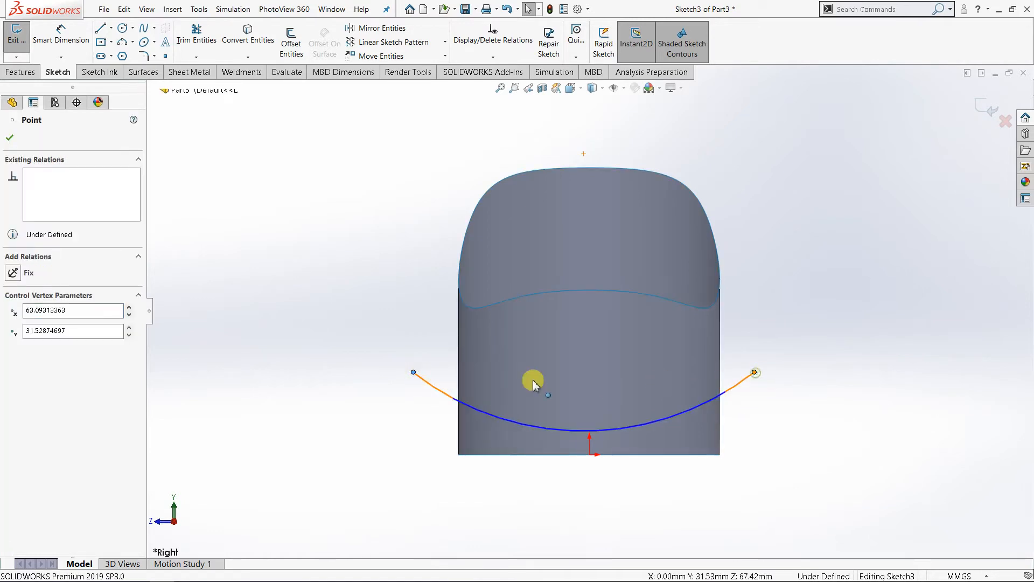
click(34, 328)
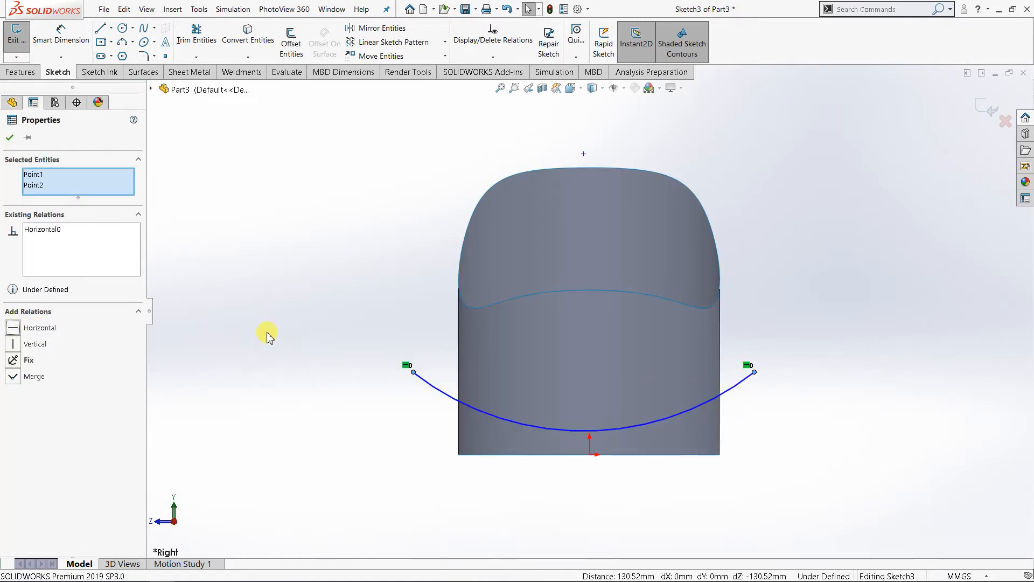
click(269, 334)
Step: Dimension the arc's radius and set it to 100 mm
right_click(792, 322)
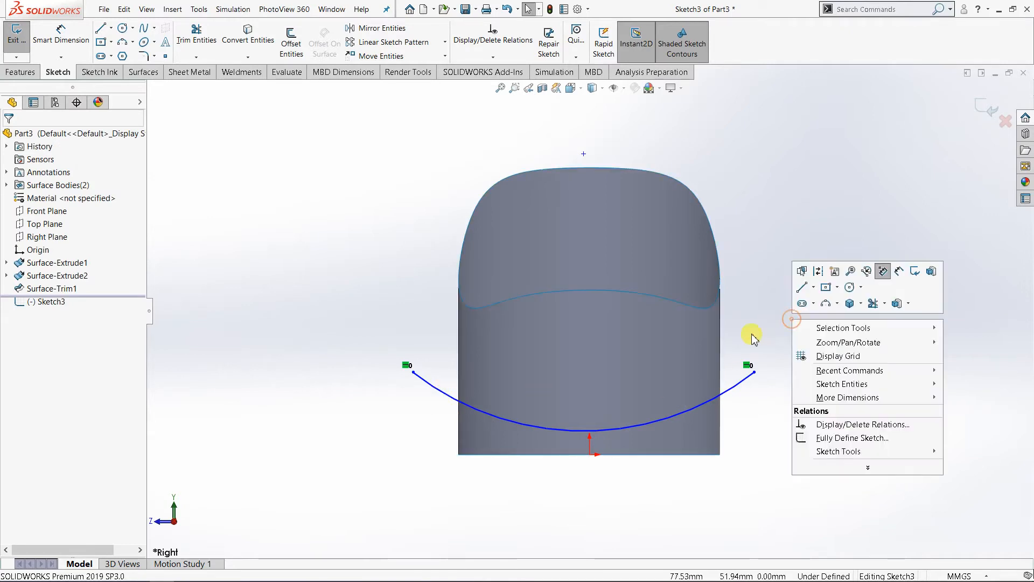
click(908, 272)
click(661, 423)
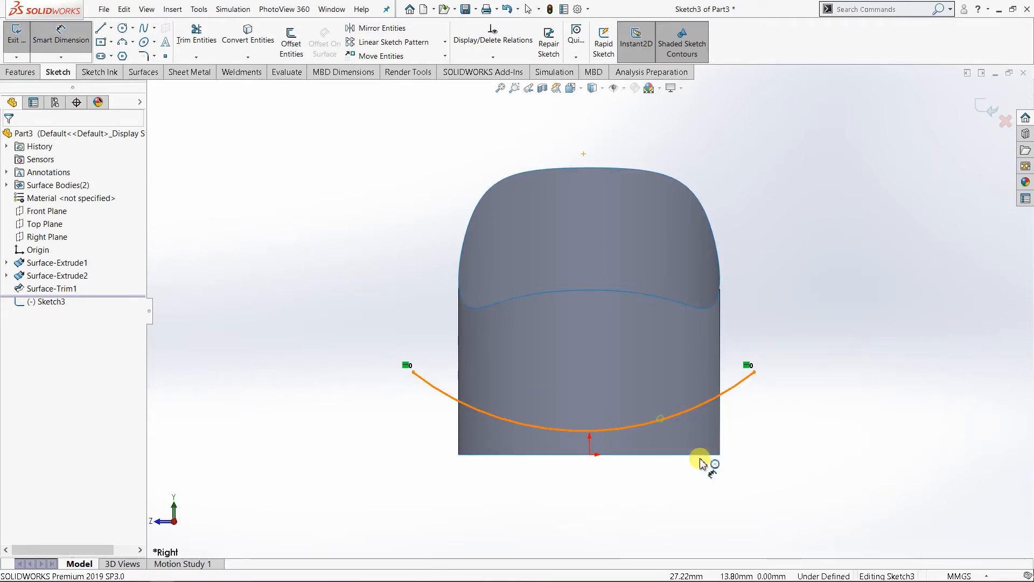
click(694, 490)
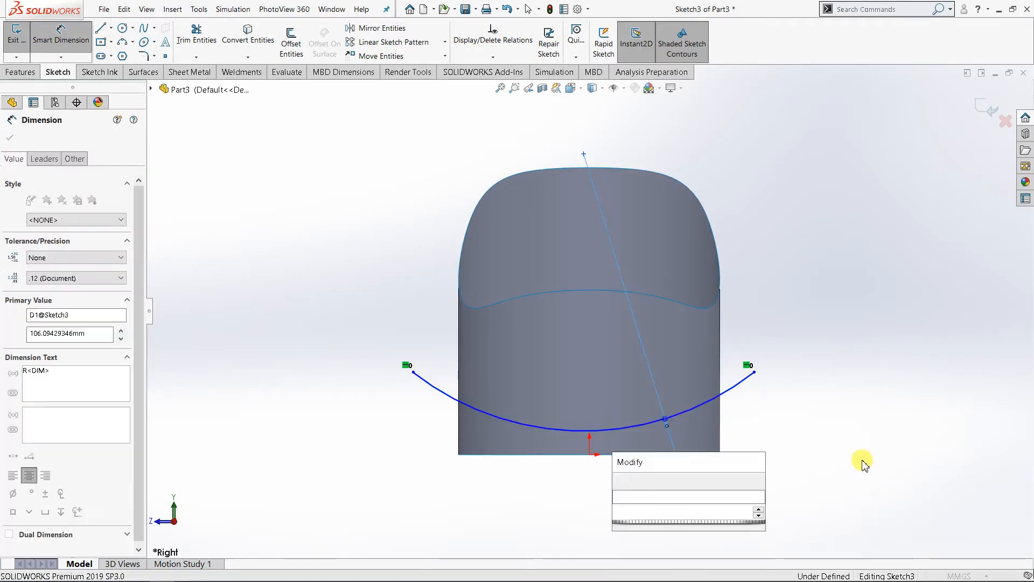
text(100)
key(Return)
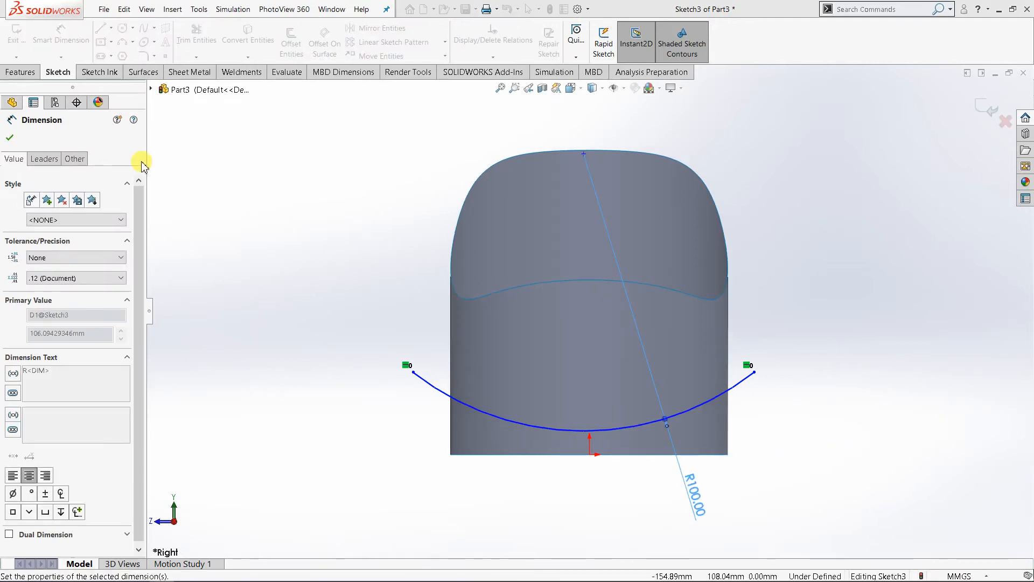
click(319, 203)
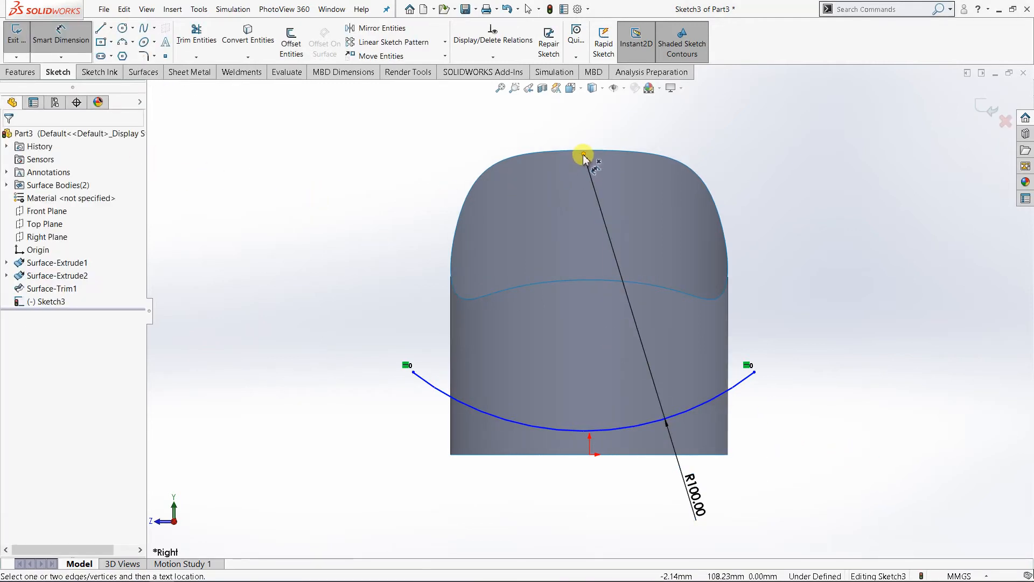
Step: Dimension the vertical distance from the arc's centre to the origin as 100 mm
click(584, 154)
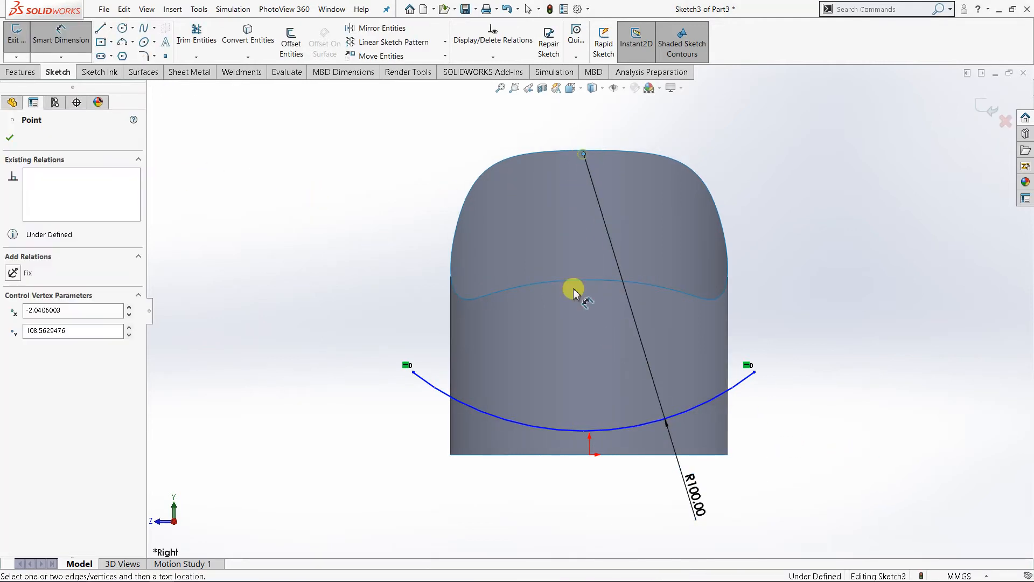
click(590, 455)
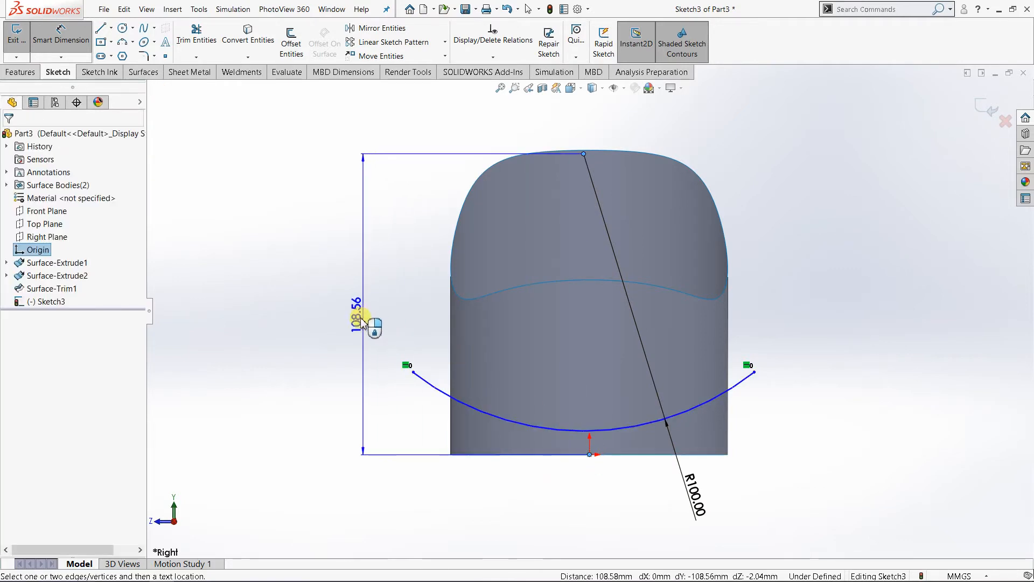
click(354, 318)
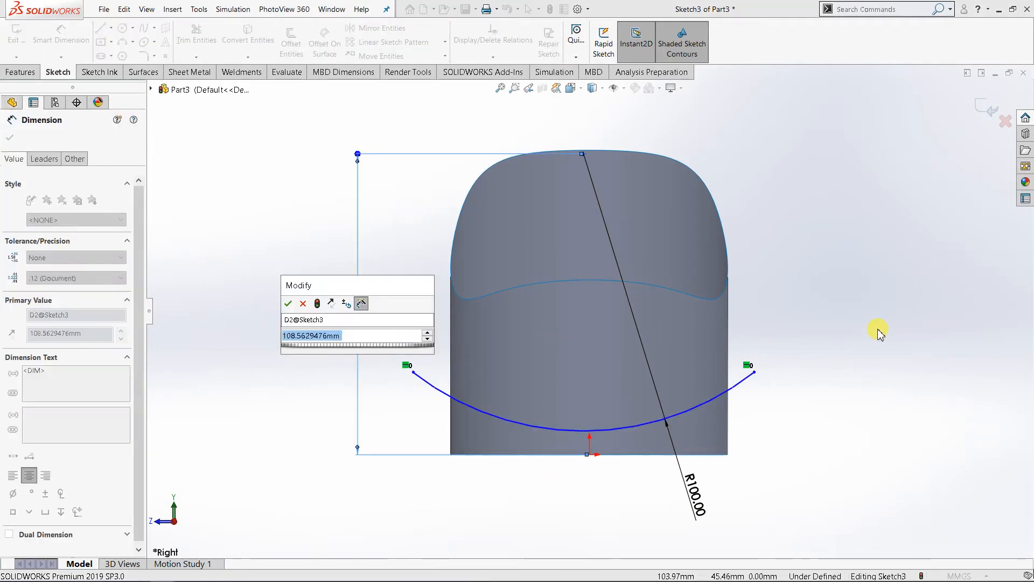
text(1)
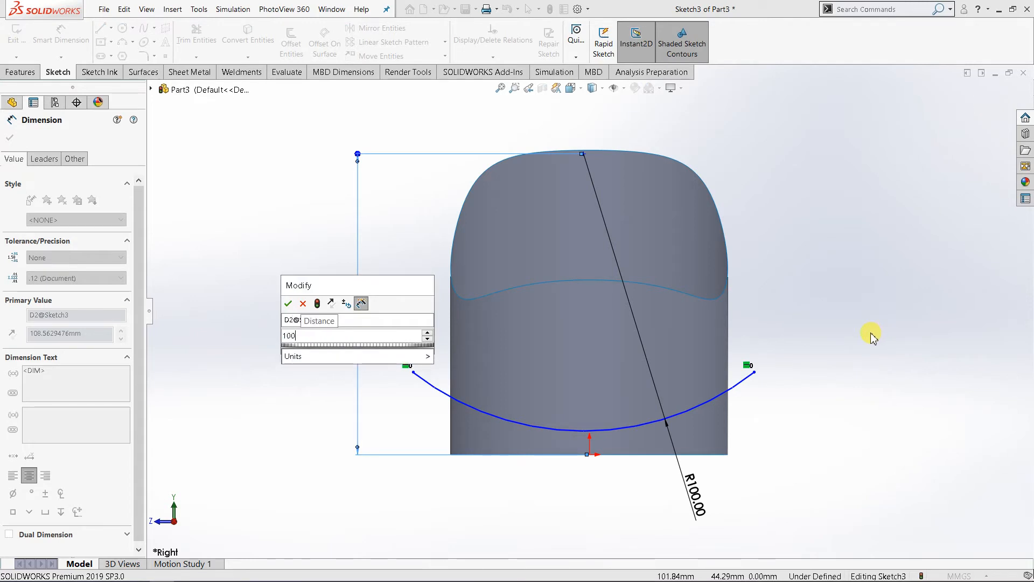
text(00)
key(Return)
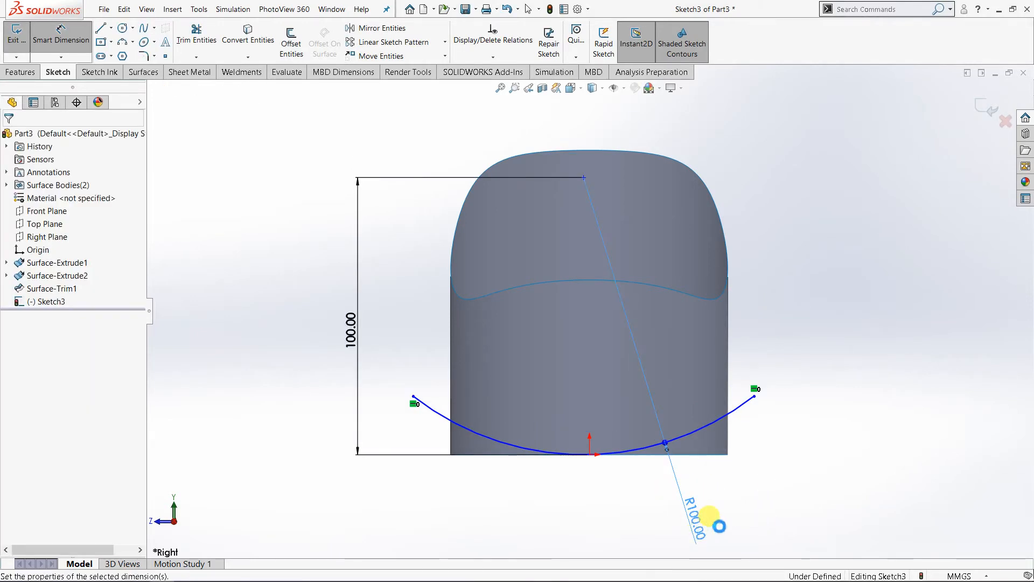
Step: Set the arc's radius to 105 mm
double_click(699, 530)
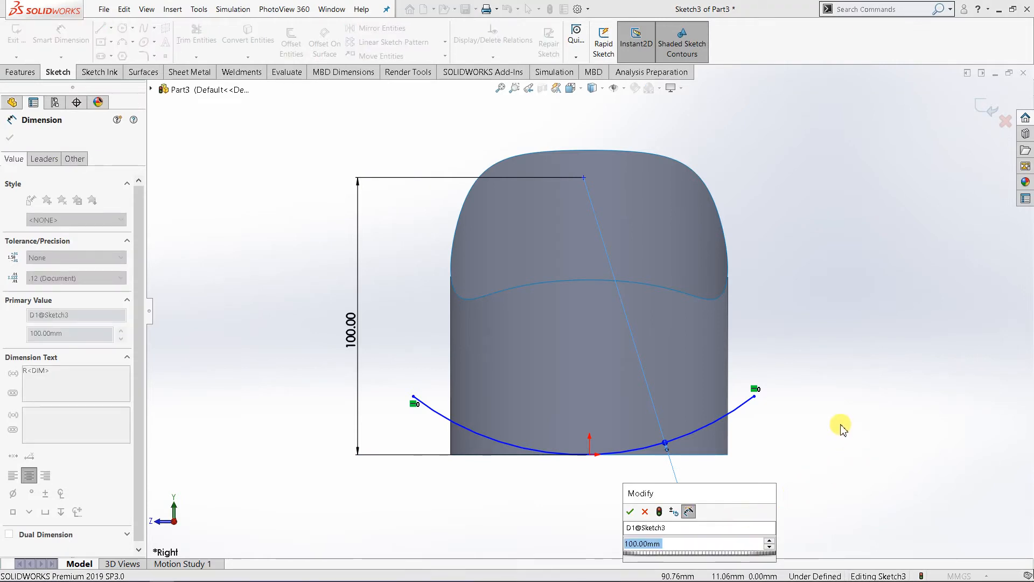
text(105)
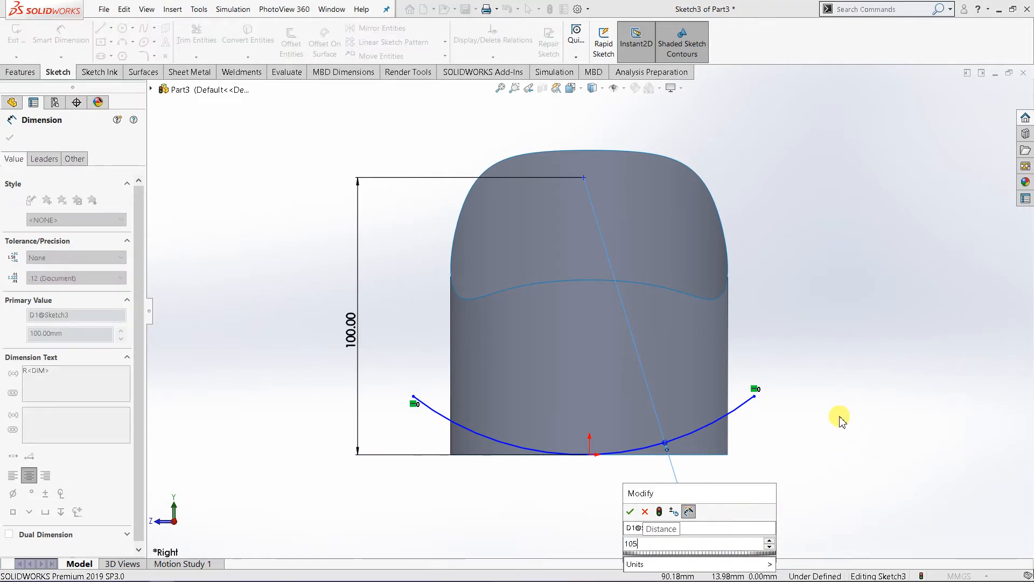
key(Return)
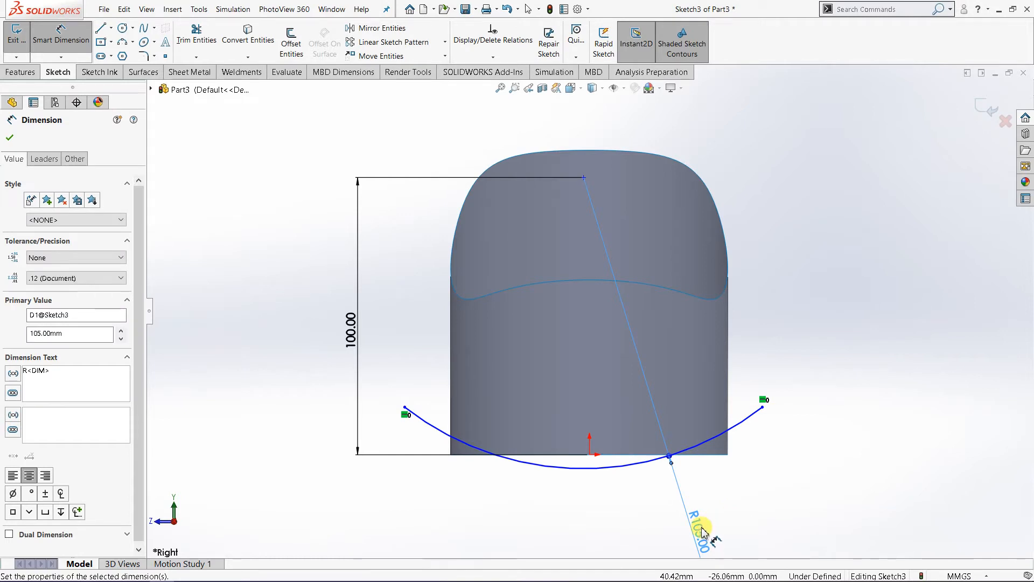
Step: Set the arc's radius to 90 mm
double_click(702, 532)
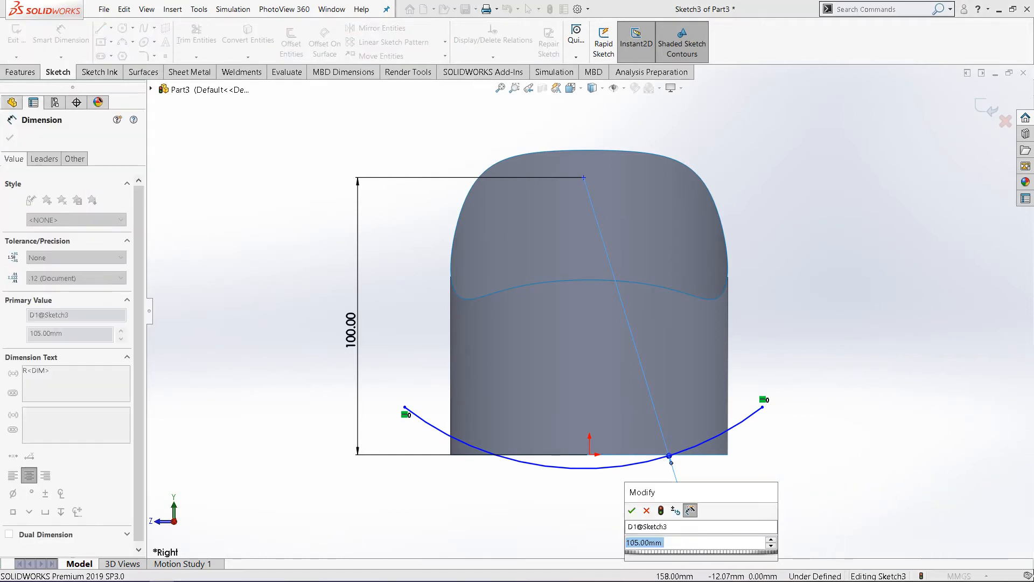
text(90)
key(Return)
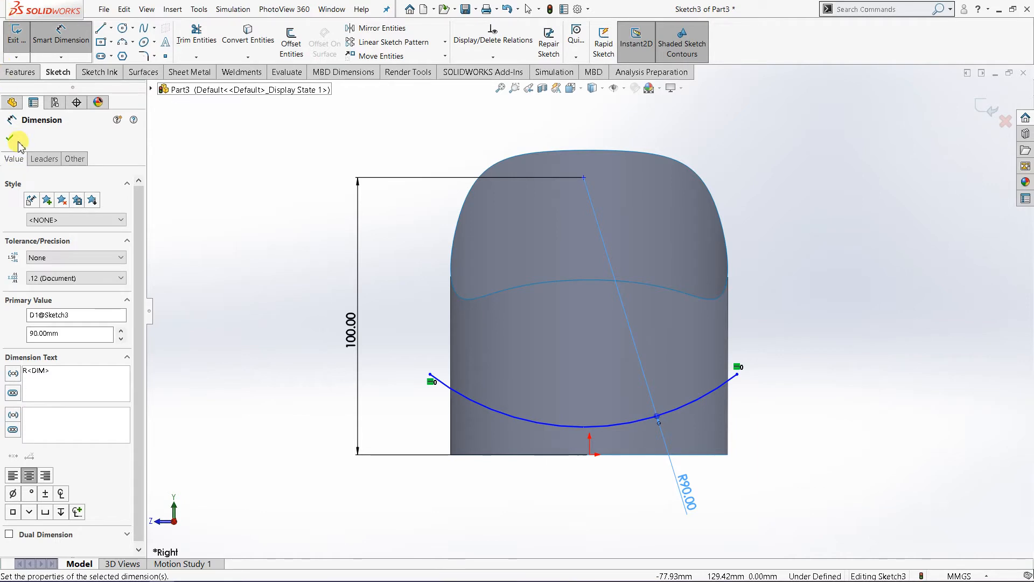
click(176, 166)
middle_drag(415, 312, 355, 283)
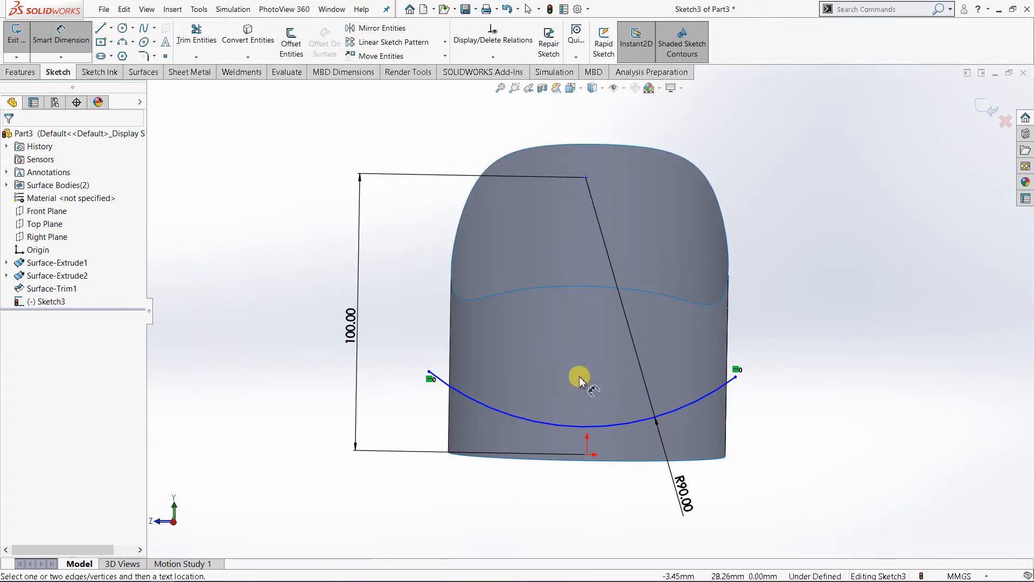
mouse_move(580, 380)
middle_down()
mouse_move(596, 377)
mouse_move(599, 407)
mouse_move(510, 395)
mouse_move(543, 398)
mouse_move(730, 350)
middle_up()
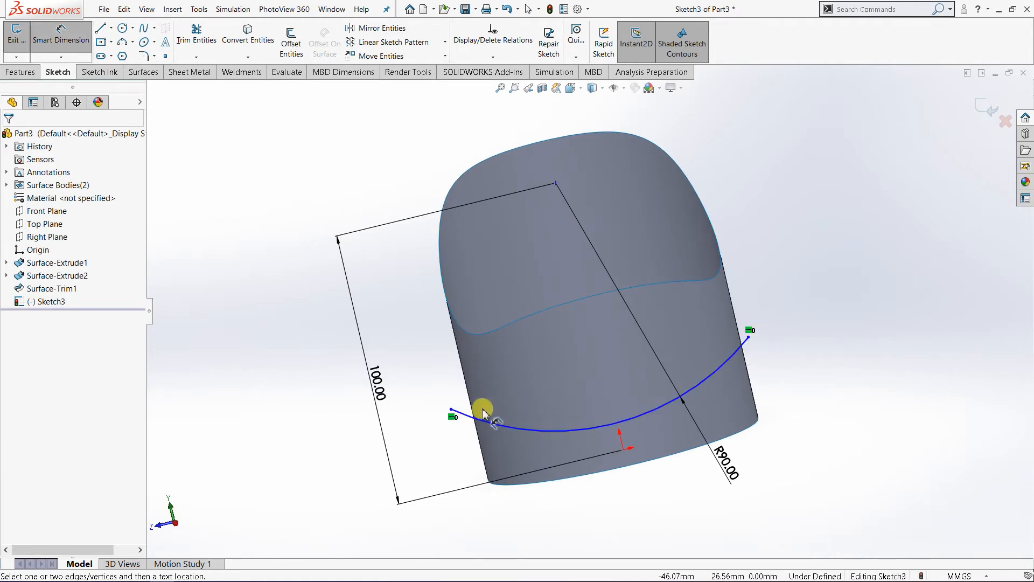
Step: Extrude the arc sketch as a surface with a Mid Plane end condition and a depth of 143 mm
middle_drag(461, 415, 457, 326)
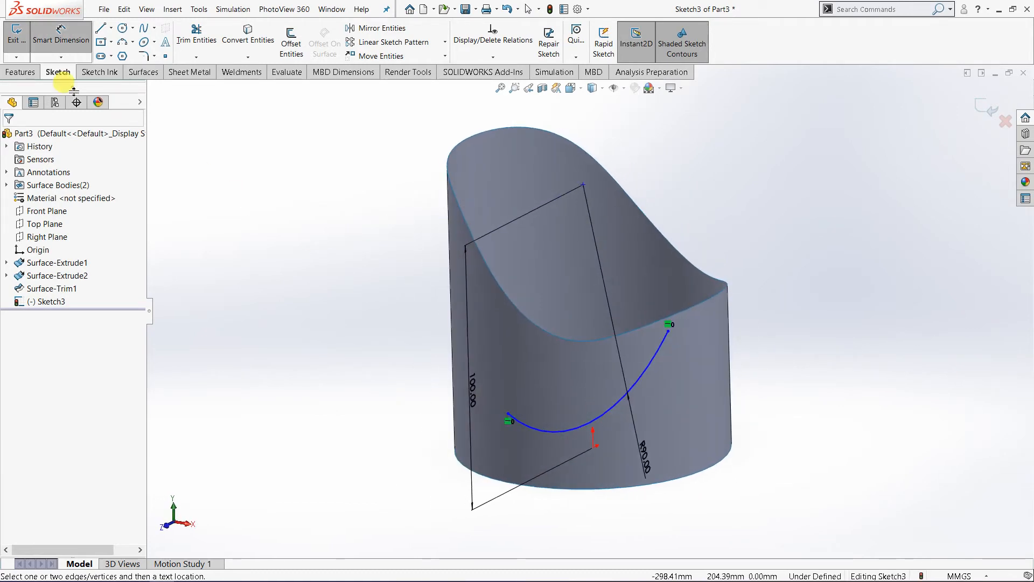
click(142, 71)
click(25, 48)
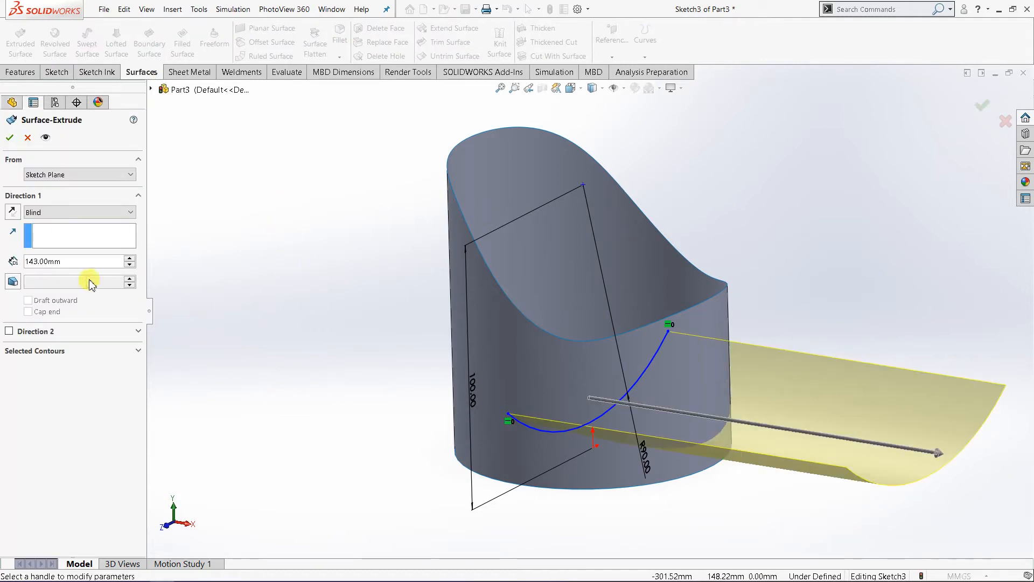
click(70, 212)
click(76, 267)
middle_drag(366, 314, 521, 370)
middle_drag(703, 298, 540, 384)
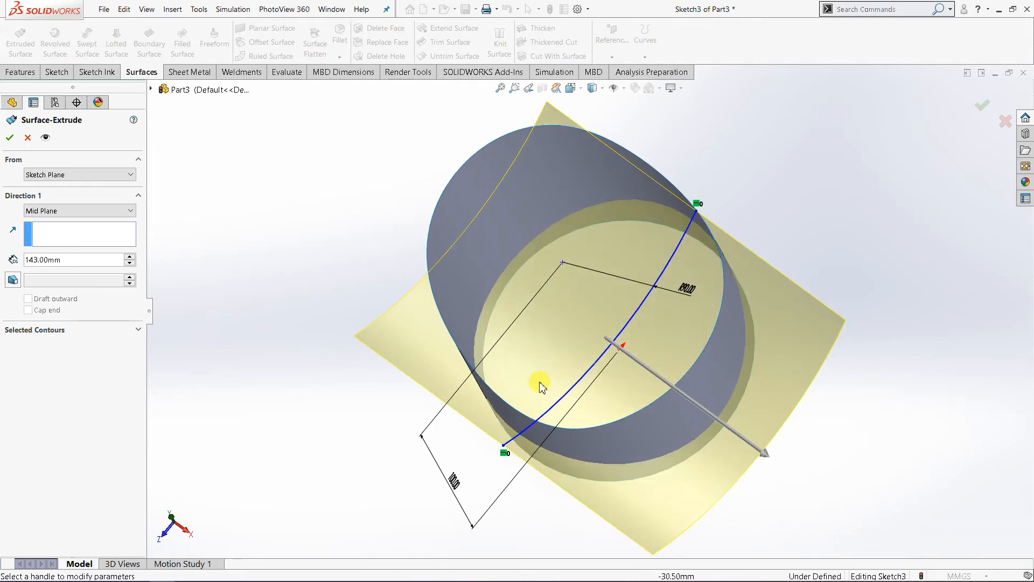
middle_drag(490, 430, 512, 427)
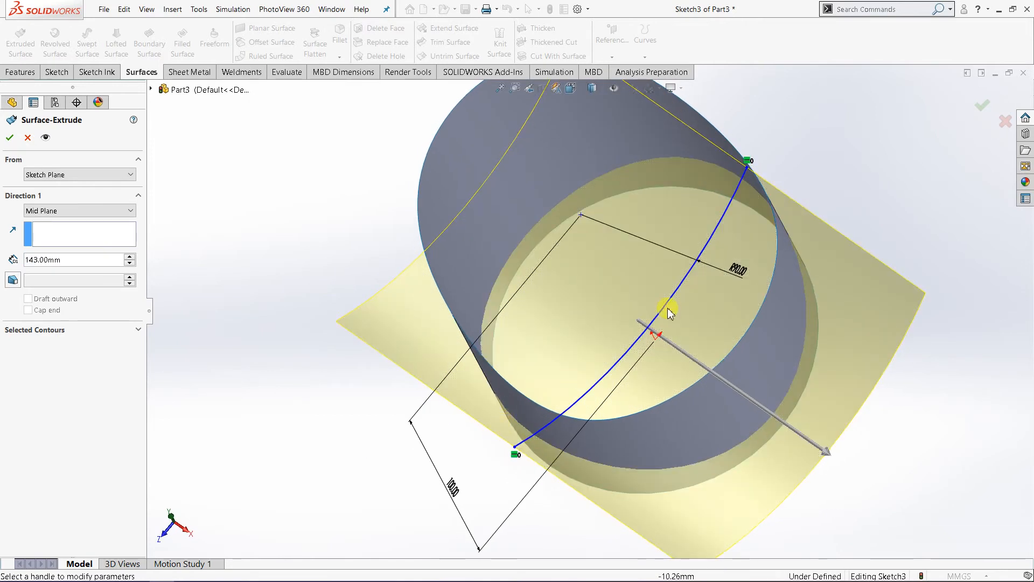
middle_drag(751, 189, 743, 221)
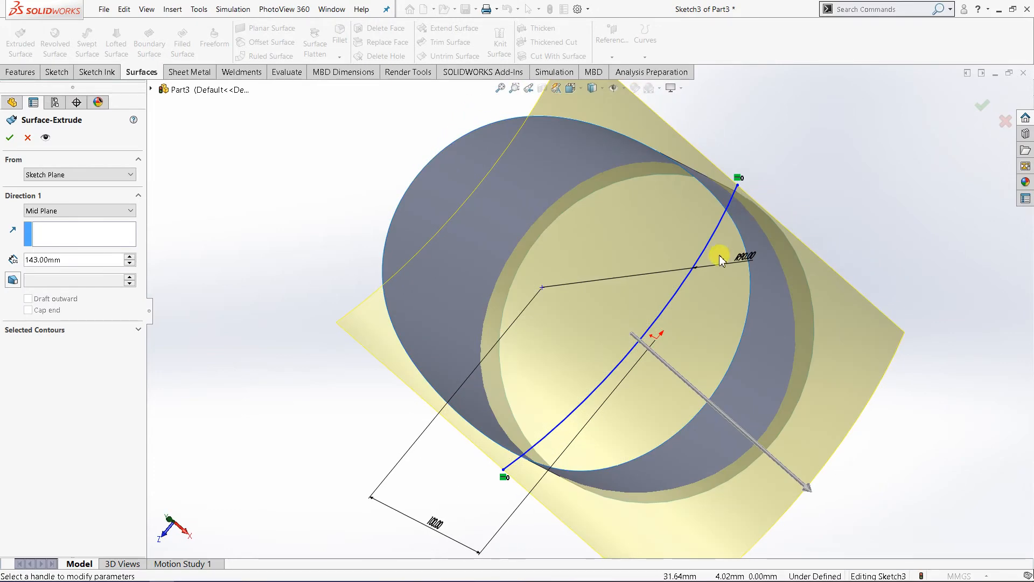
middle_drag(721, 259, 563, 304)
click(10, 139)
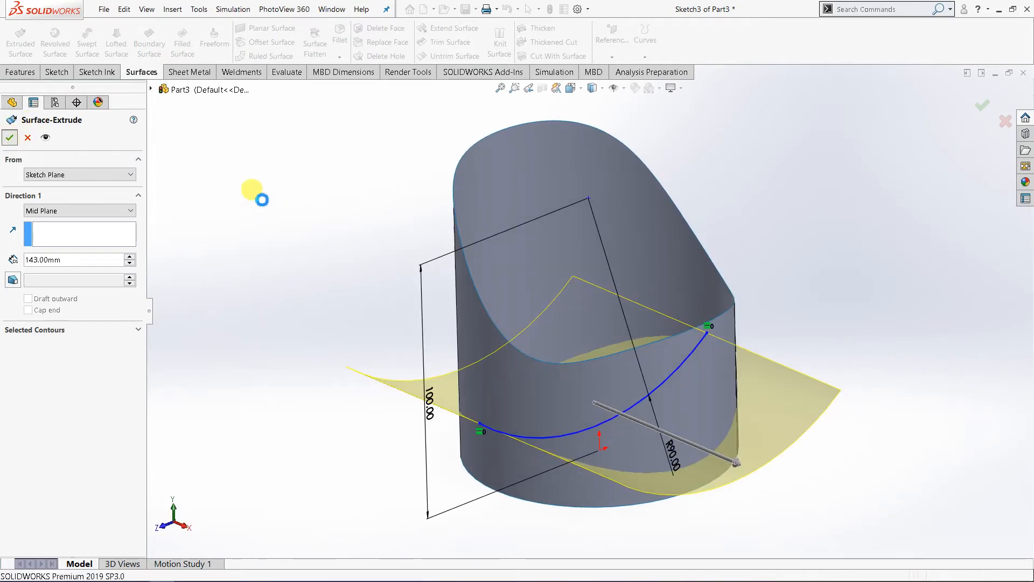
Step: Trim the cylindrical surface with the extruded arc surface as a standard trim tool, removing the cylinder portion below it
middle_drag(387, 343, 217, 205)
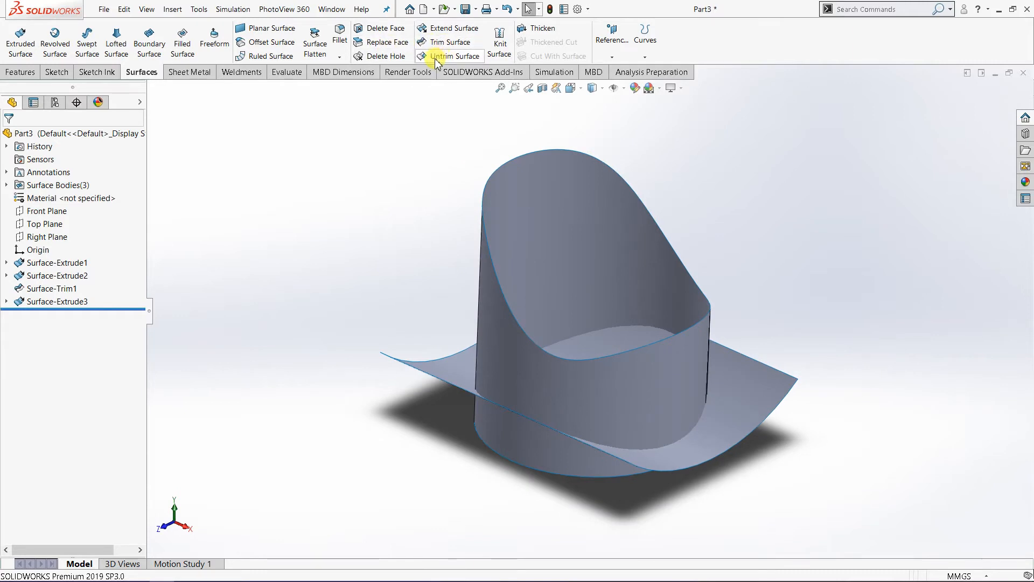
click(445, 44)
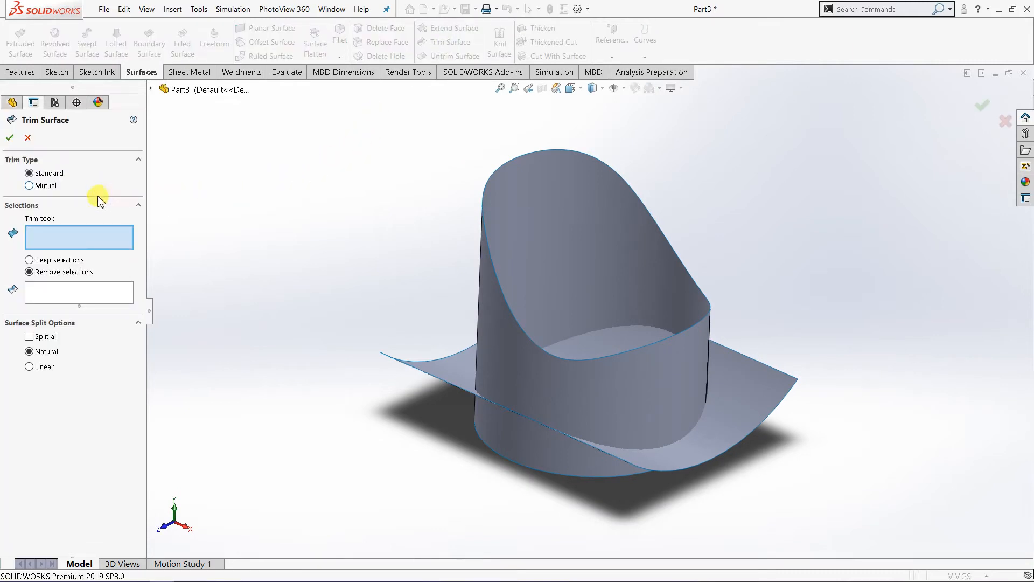
click(750, 408)
middle_drag(363, 408, 303, 357)
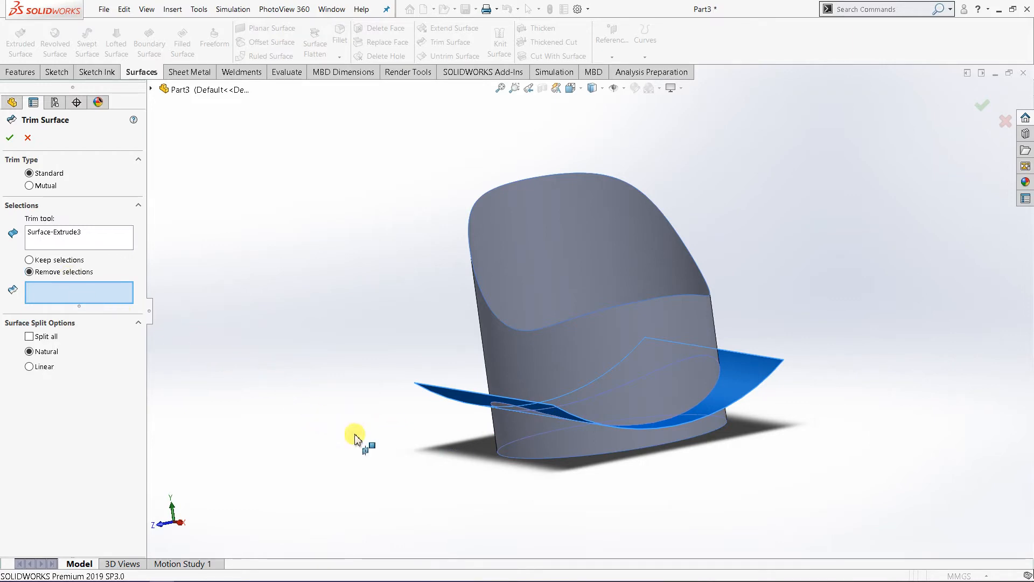
click(519, 446)
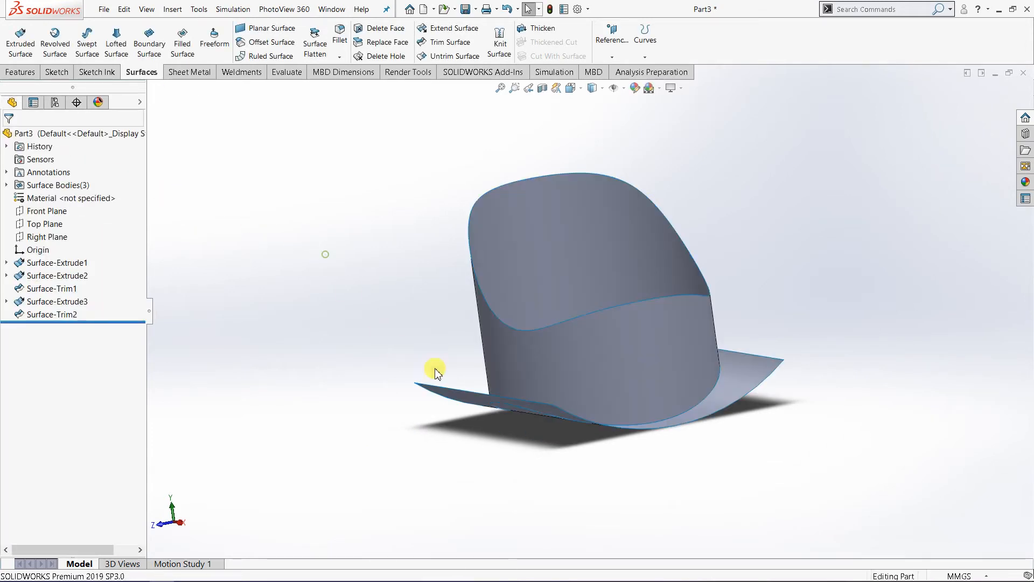
Step: Hide the curved arc surface body that crosses the base of the trimmed cylinder
middle_drag(429, 369, 408, 432)
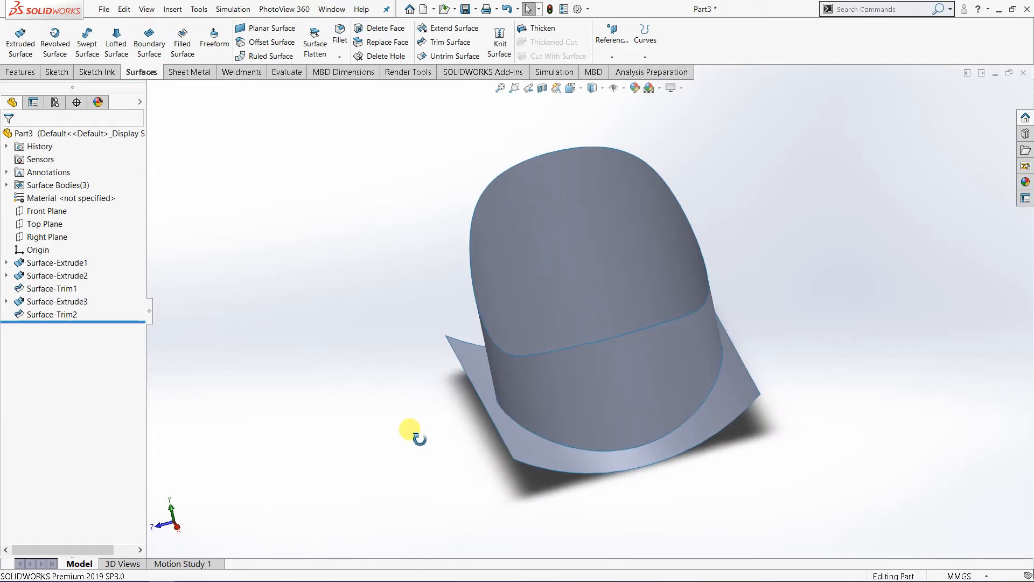
click(735, 403)
right_click(731, 398)
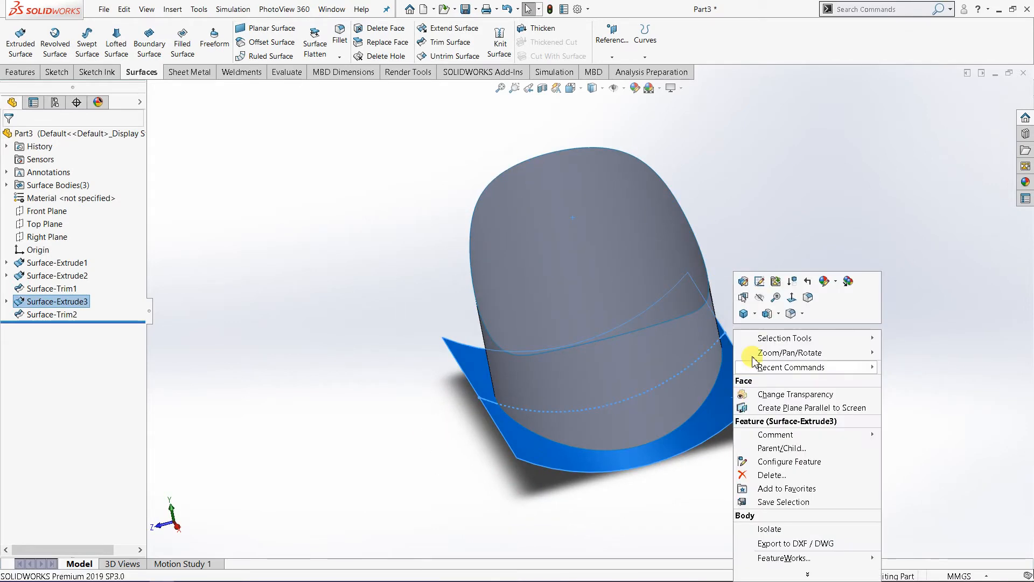
click(757, 297)
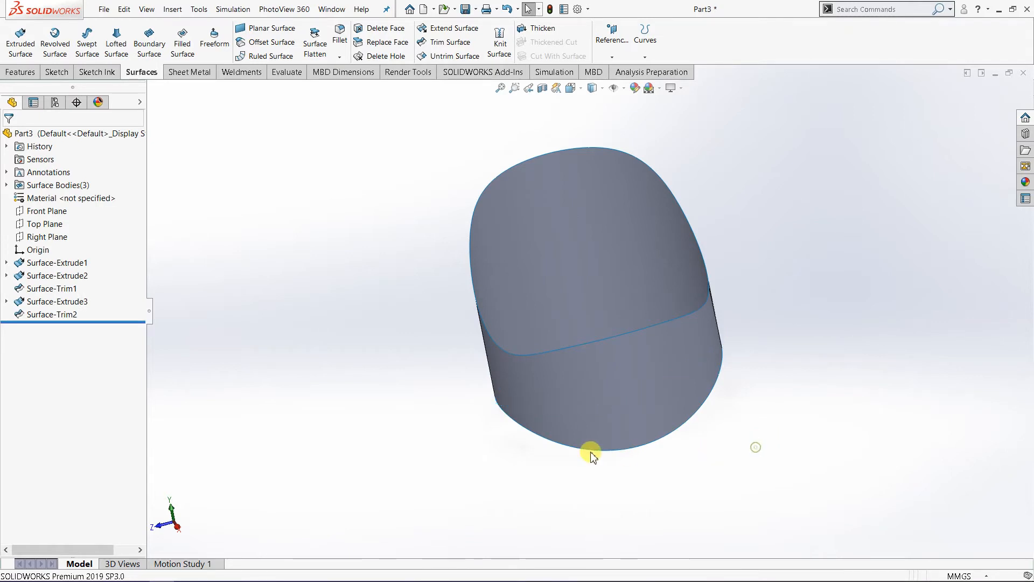
middle_drag(591, 453, 551, 398)
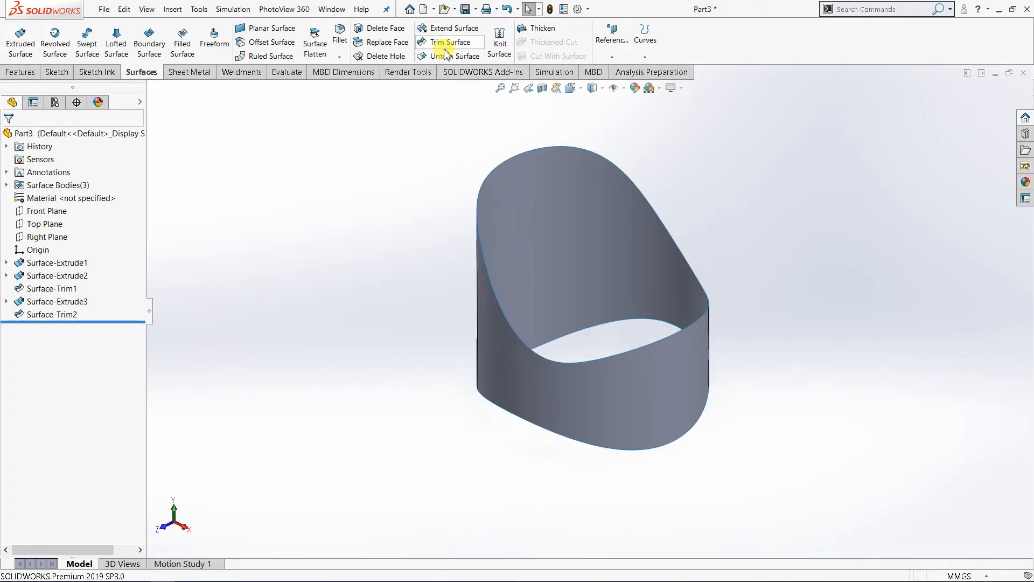
middle_drag(377, 307, 425, 246)
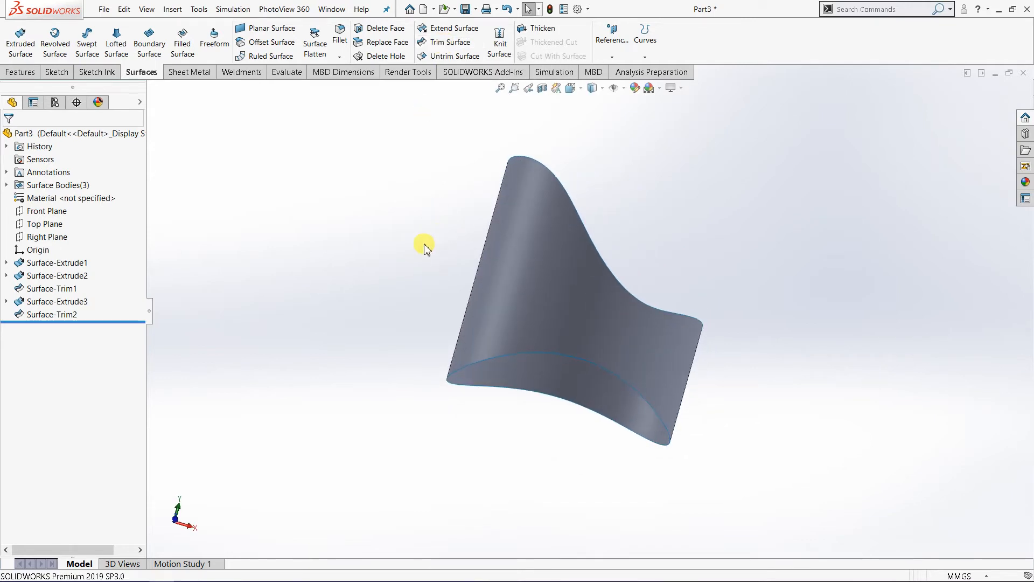
middle_drag(428, 386, 547, 358)
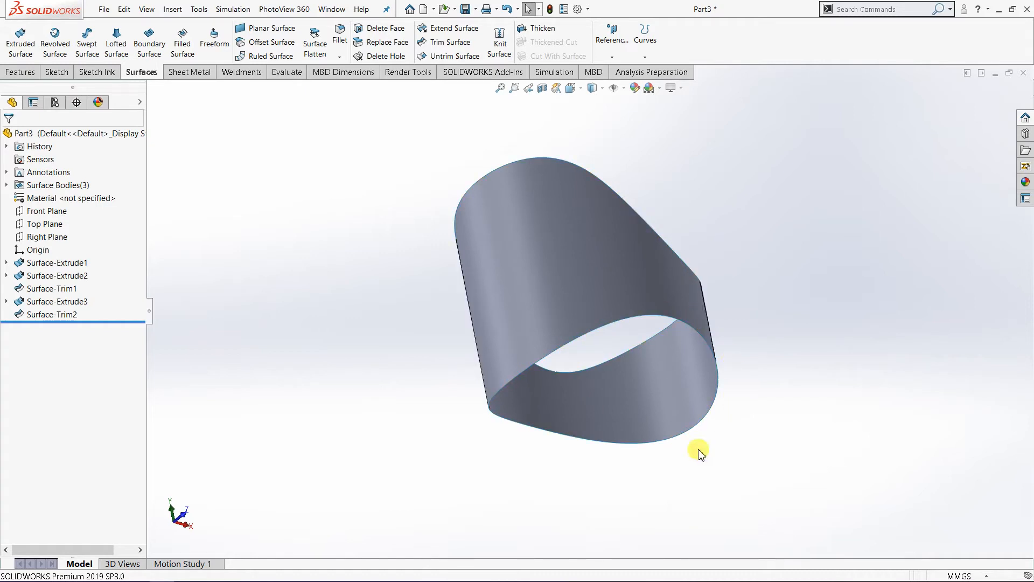
middle_drag(650, 330, 559, 425)
middle_drag(614, 455, 327, 318)
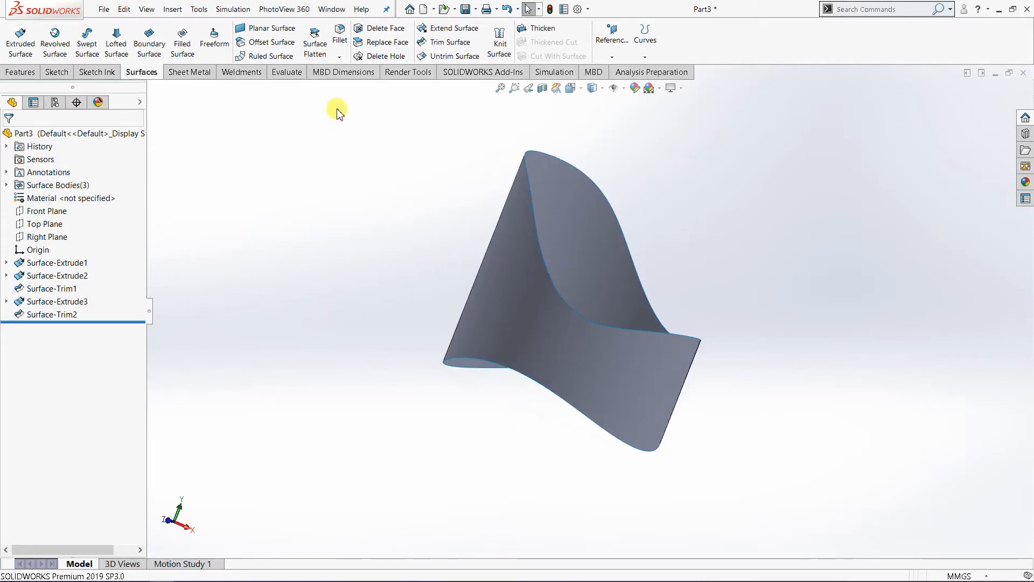
click(188, 50)
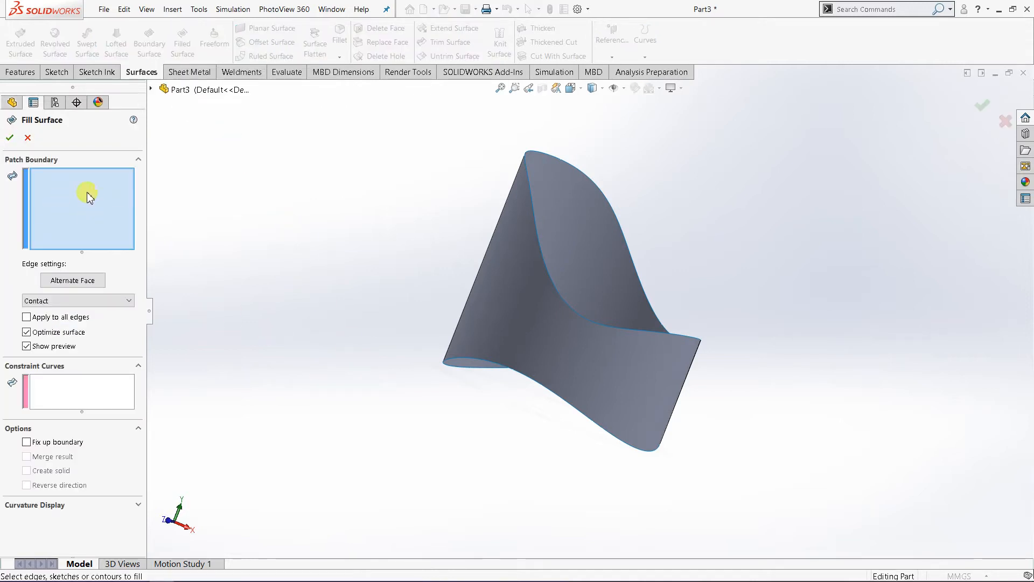
middle_drag(438, 431, 467, 390)
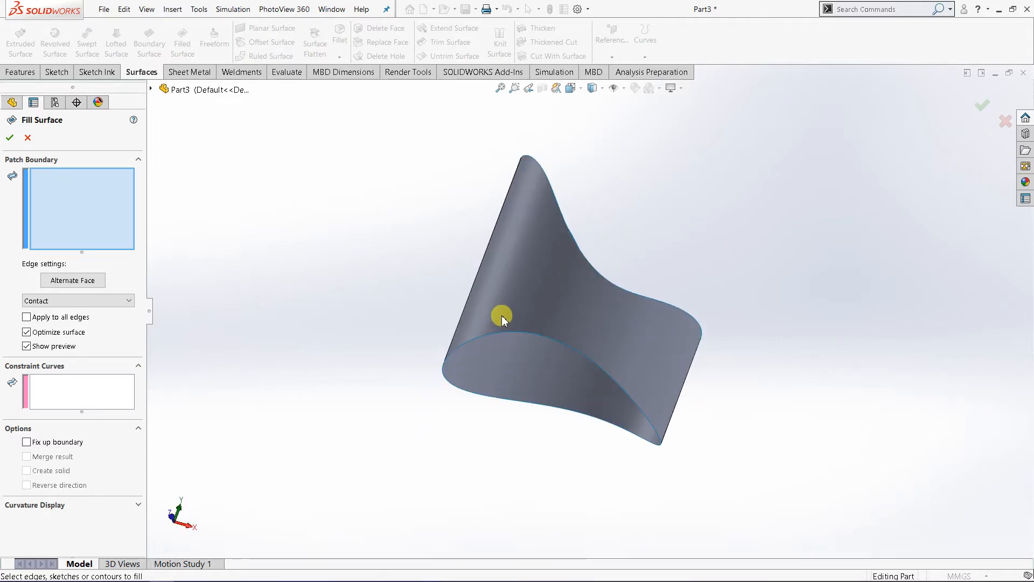
click(28, 138)
Step: Close the cylinder's open bottom with a Filled Surface, using its curved lower edge as a Contact patch boundary
middle_drag(342, 316, 460, 388)
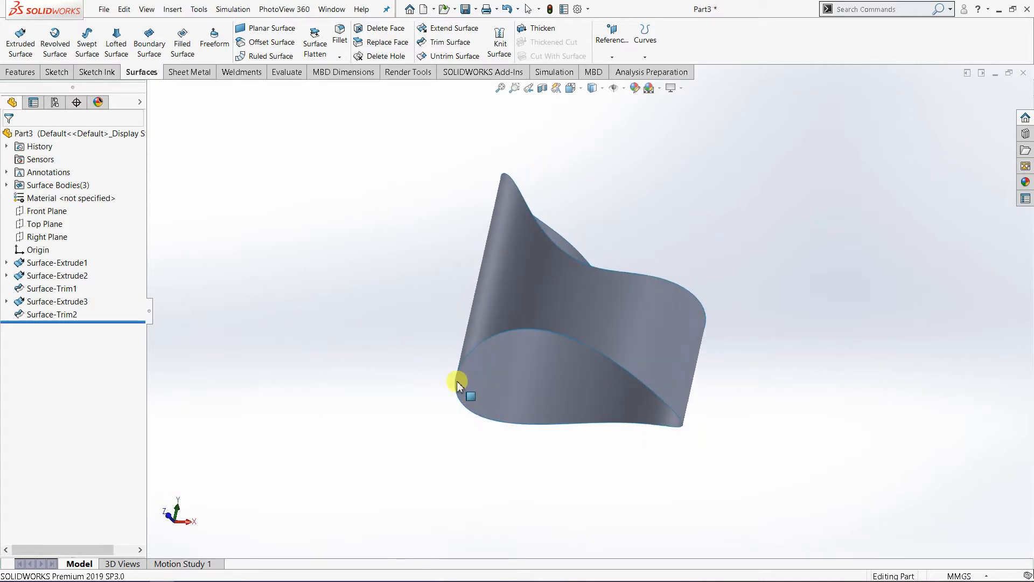
middle_drag(602, 433, 462, 431)
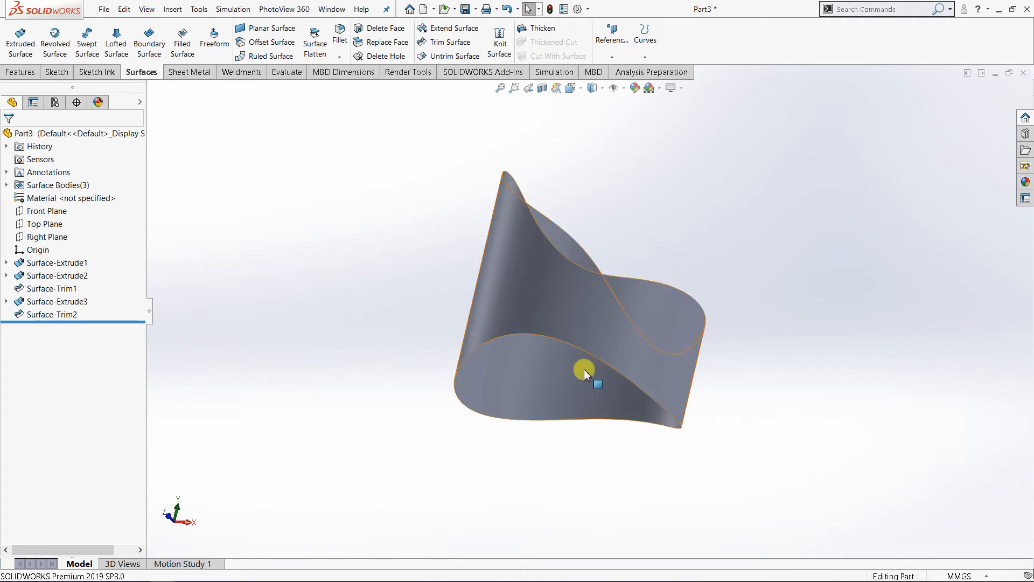
middle_drag(498, 383, 464, 394)
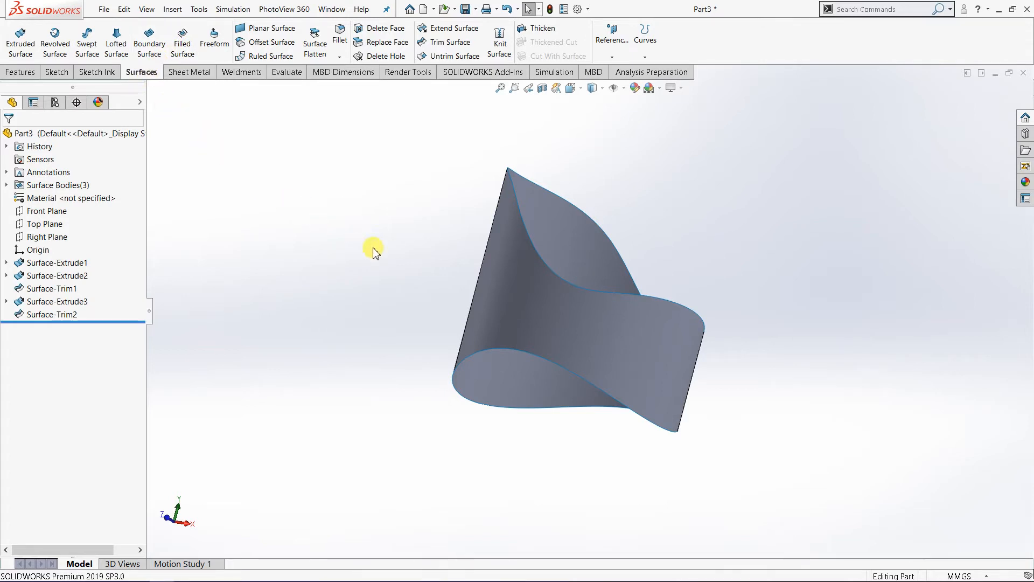
middle_drag(362, 245, 375, 224)
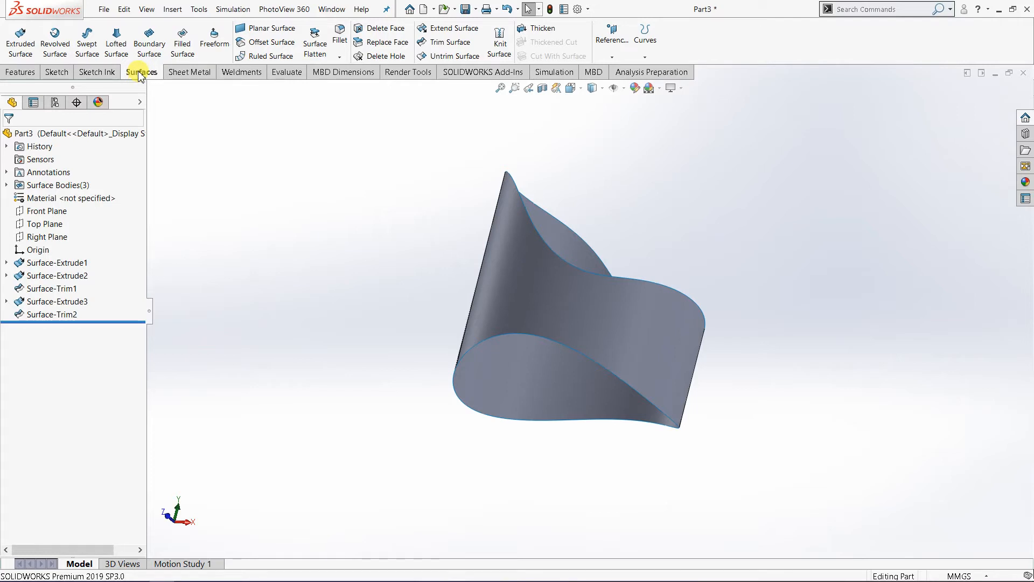
click(184, 53)
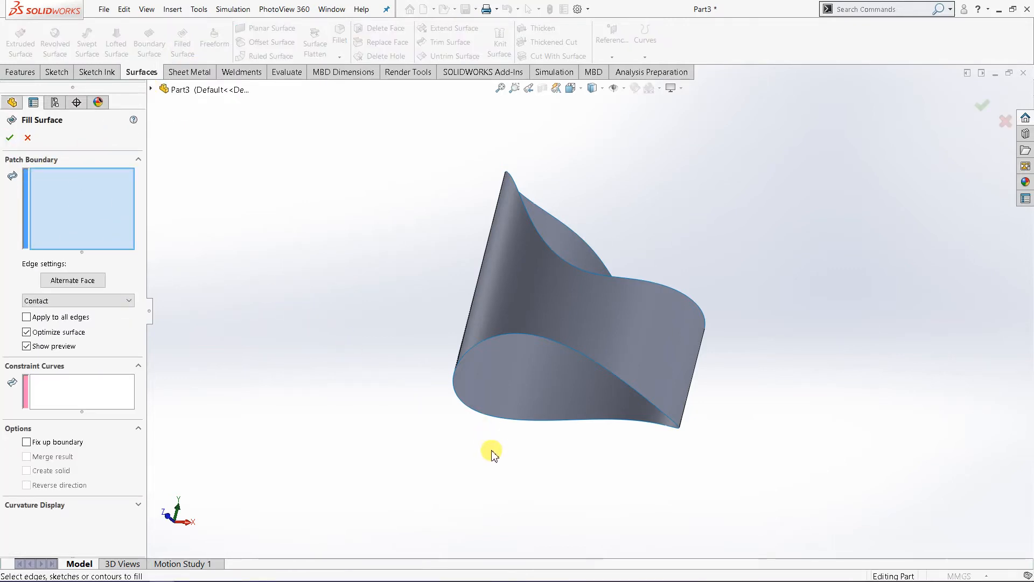
scroll(488, 431, down, 3)
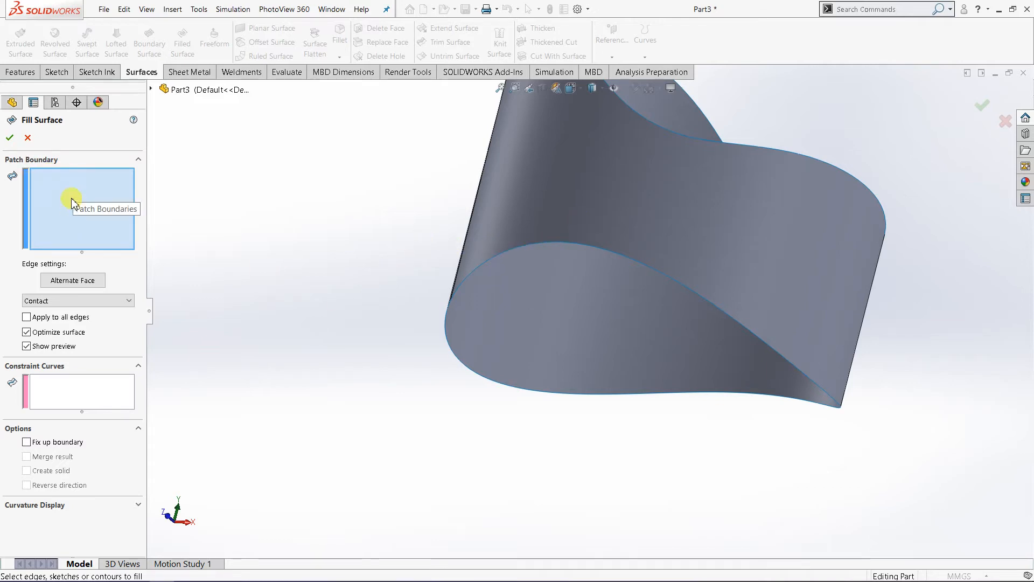
click(477, 270)
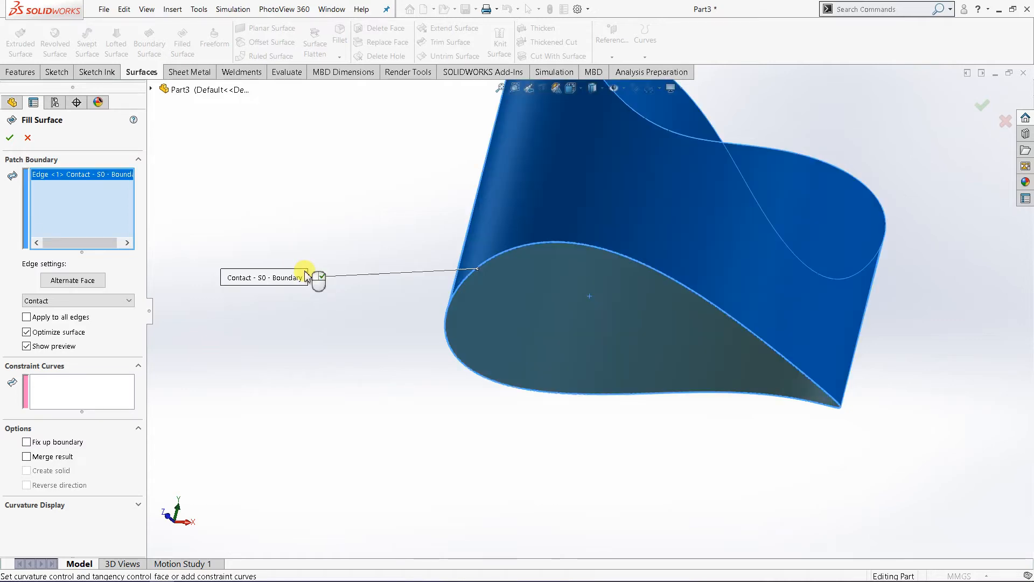
middle_drag(435, 413, 487, 464)
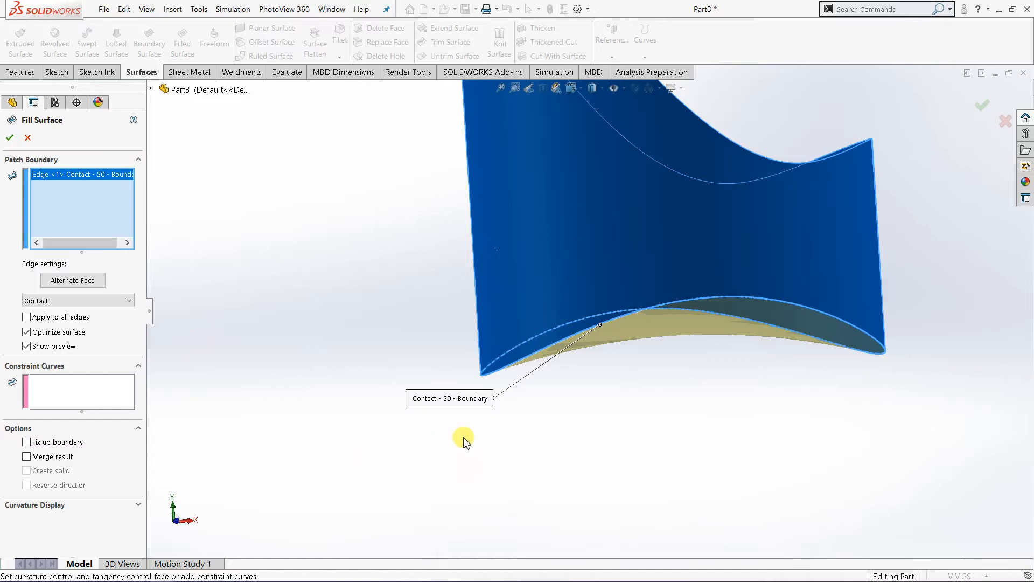
middle_drag(621, 385, 584, 307)
middle_drag(577, 369, 579, 305)
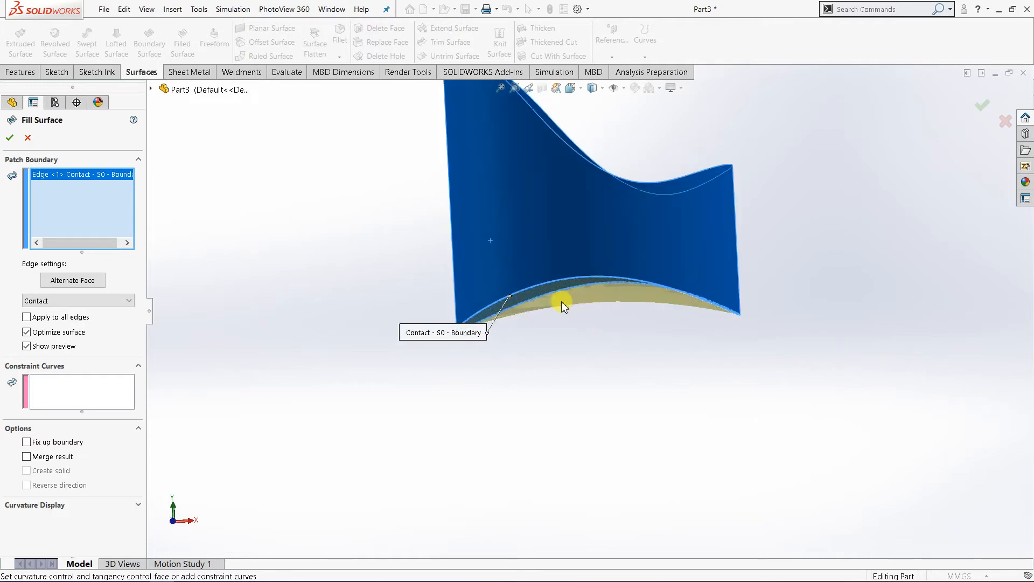
click(10, 139)
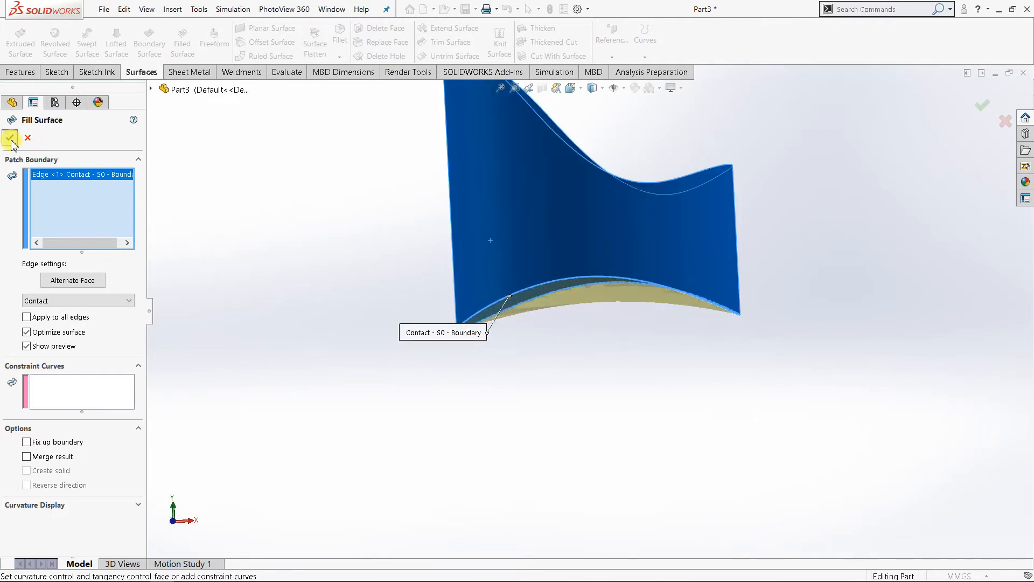
Step: Examine the filled bottom from above and below, selecting the cylinder wall and the bottom patch to compare them
middle_drag(548, 362, 612, 434)
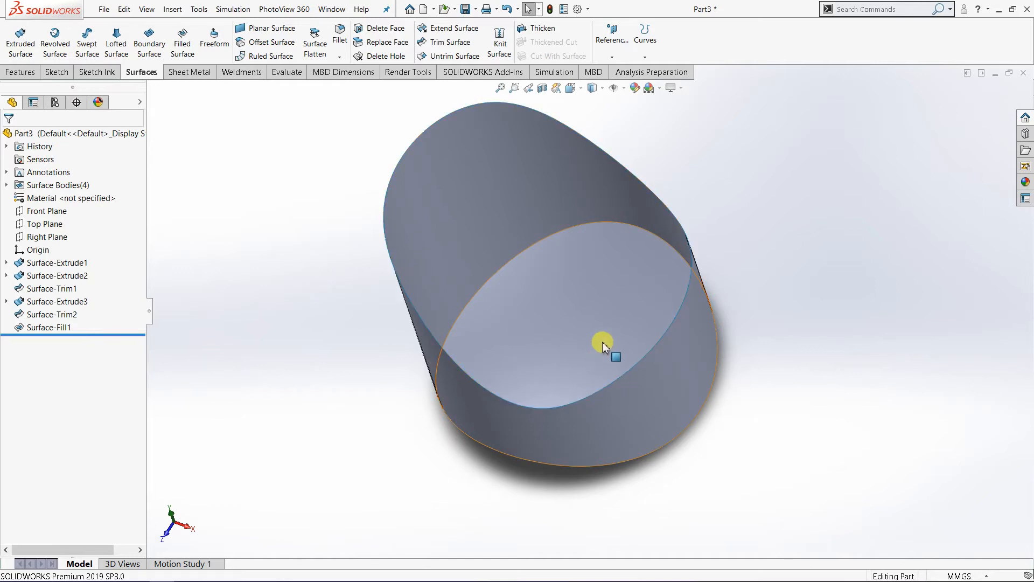
key(ctrl+1)
middle_drag(485, 391, 507, 311)
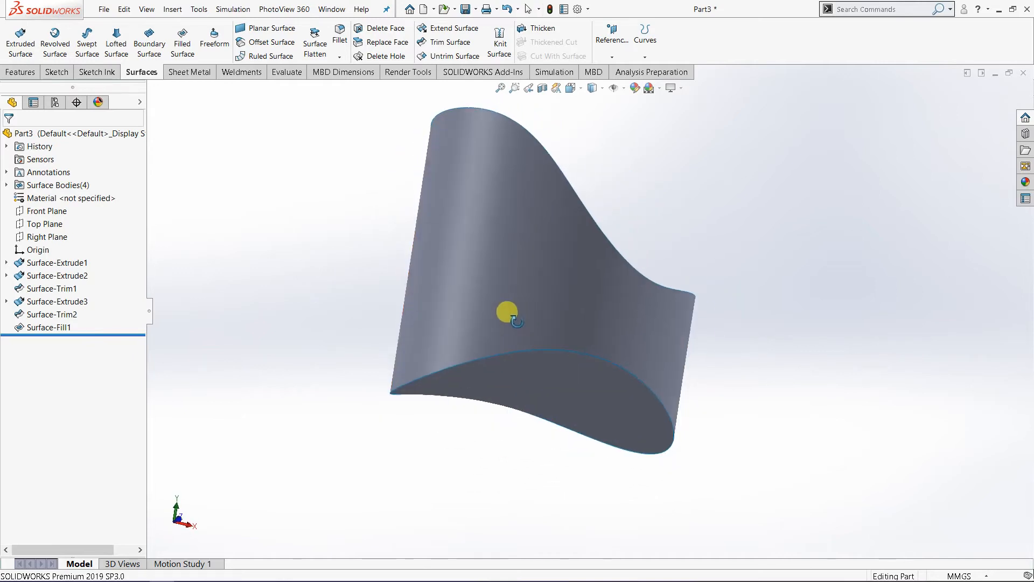
click(535, 261)
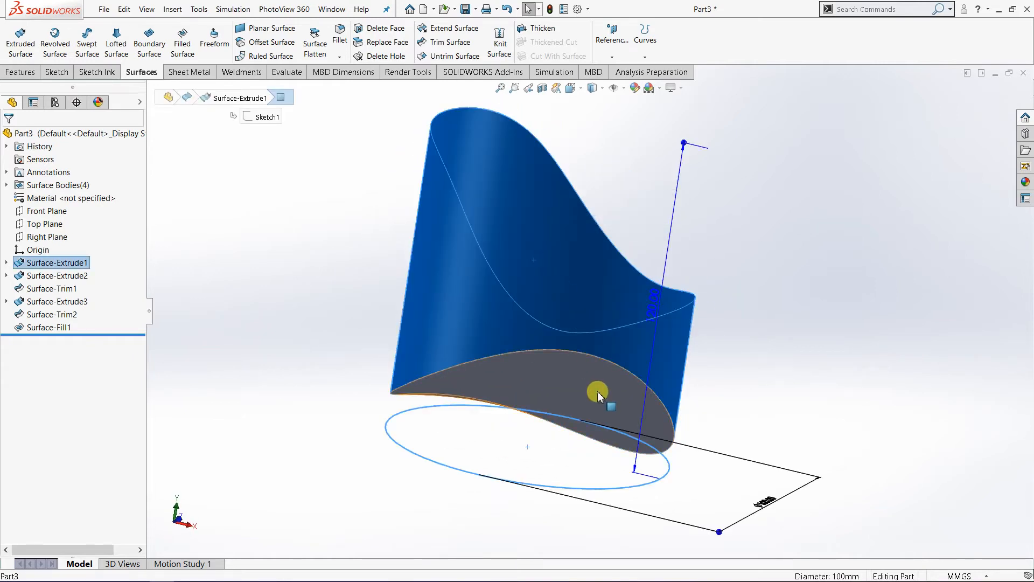
click(597, 396)
click(793, 373)
middle_drag(608, 367, 556, 415)
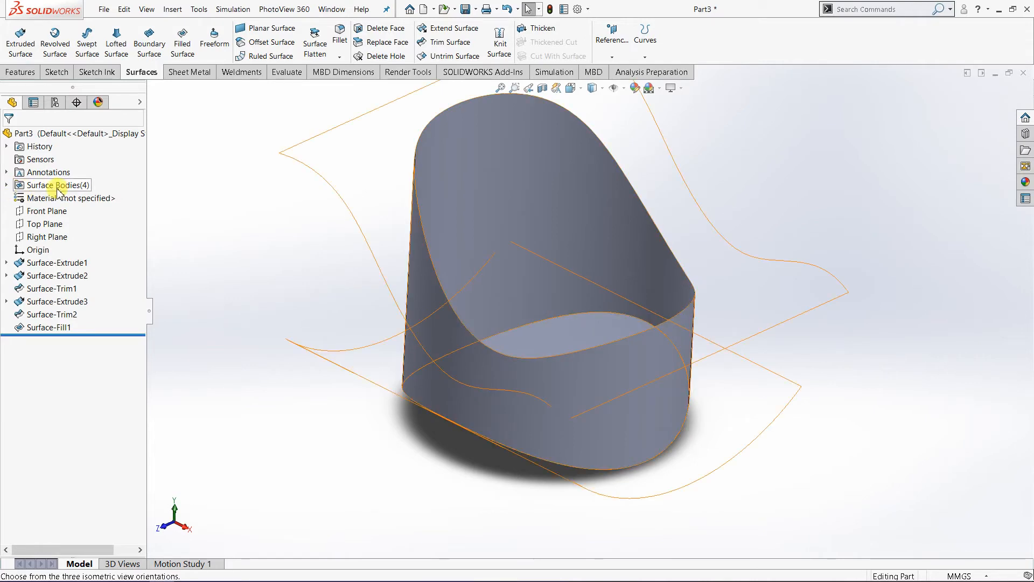
Step: Expand the list of surface bodies and highlight the trimmed cylinder body and the filled bottom body in turn to see what each covers
click(7, 185)
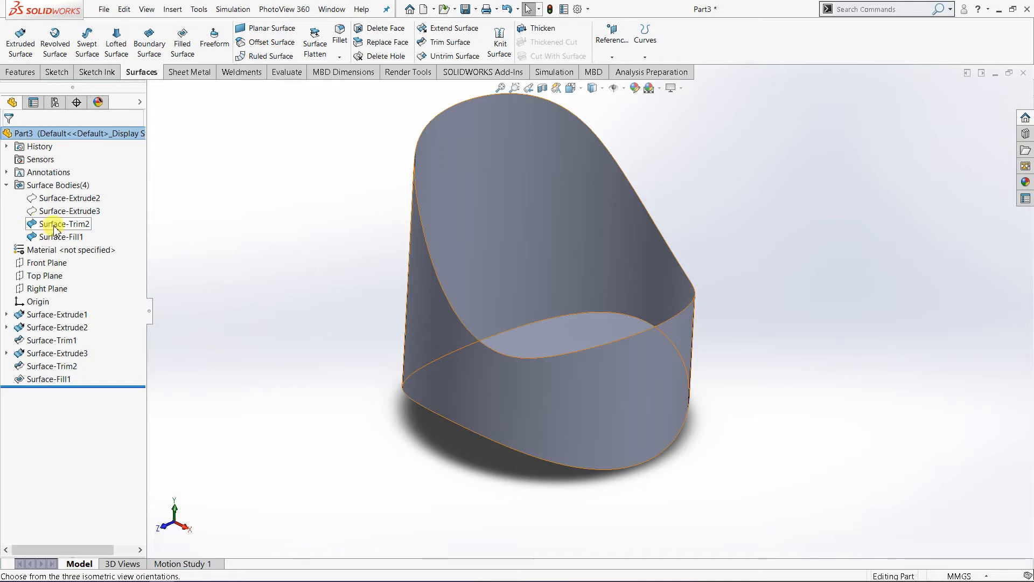
click(55, 227)
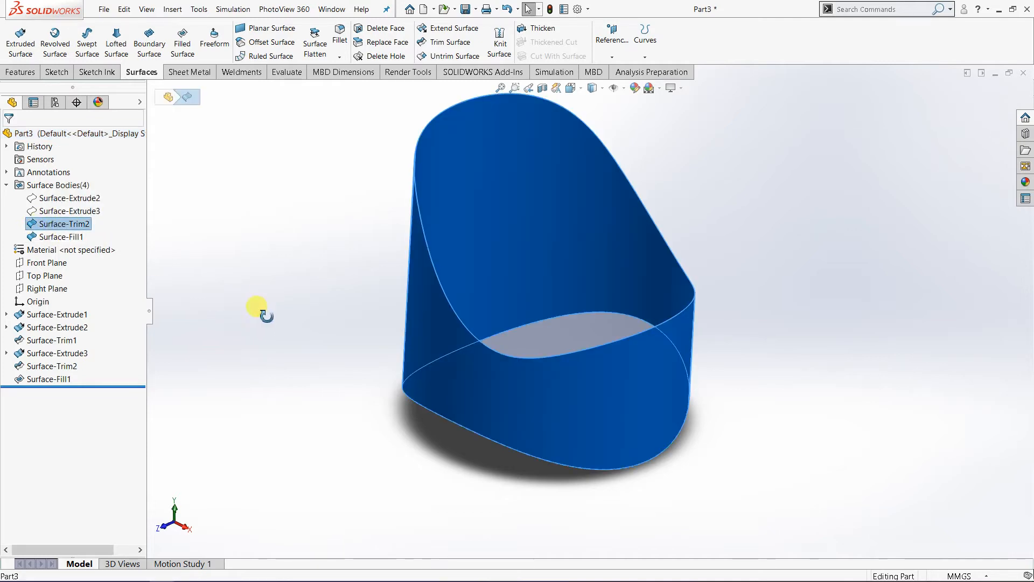
middle_drag(264, 310, 275, 252)
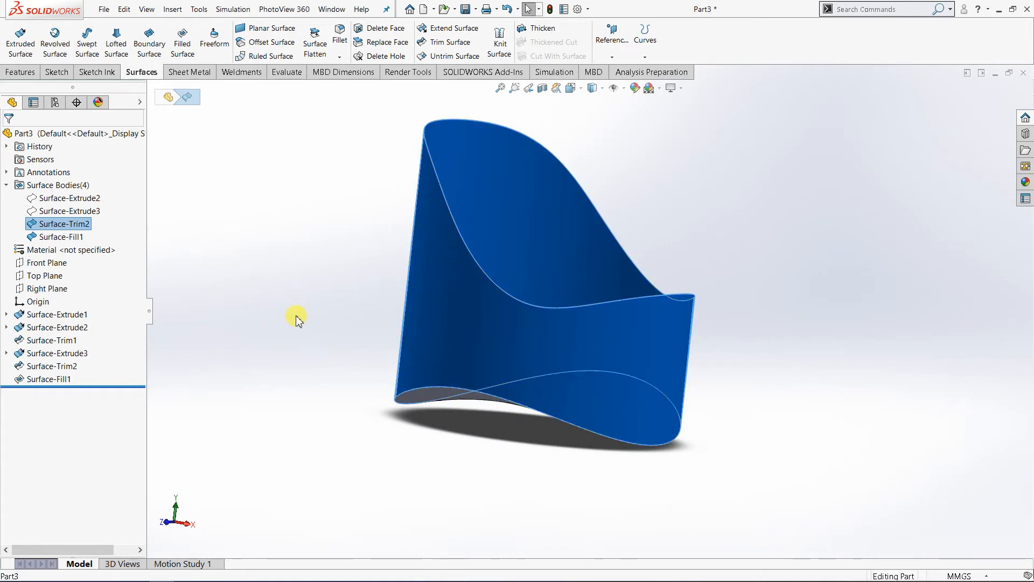
middle_drag(296, 319, 300, 286)
click(70, 237)
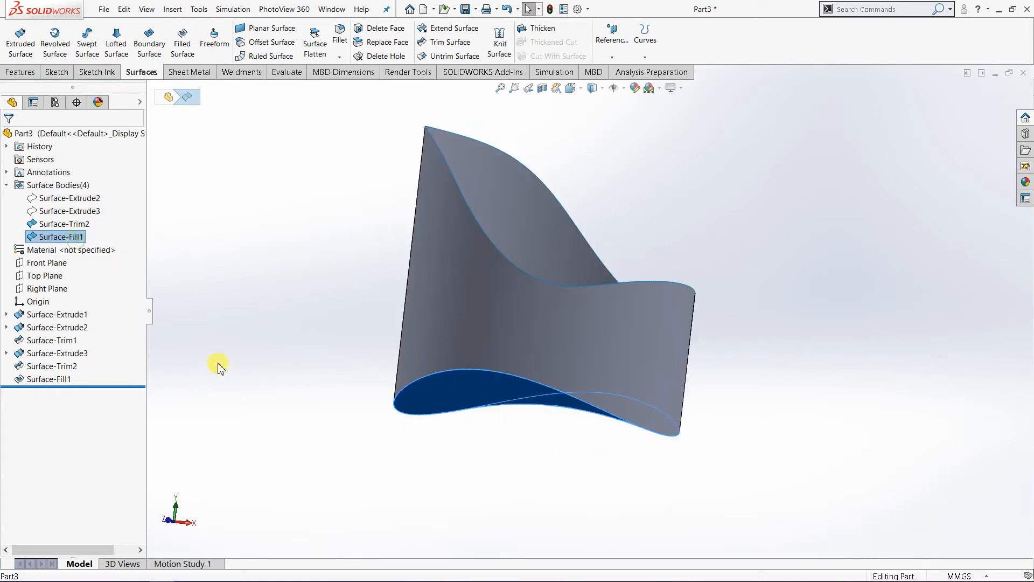
middle_drag(296, 330, 237, 339)
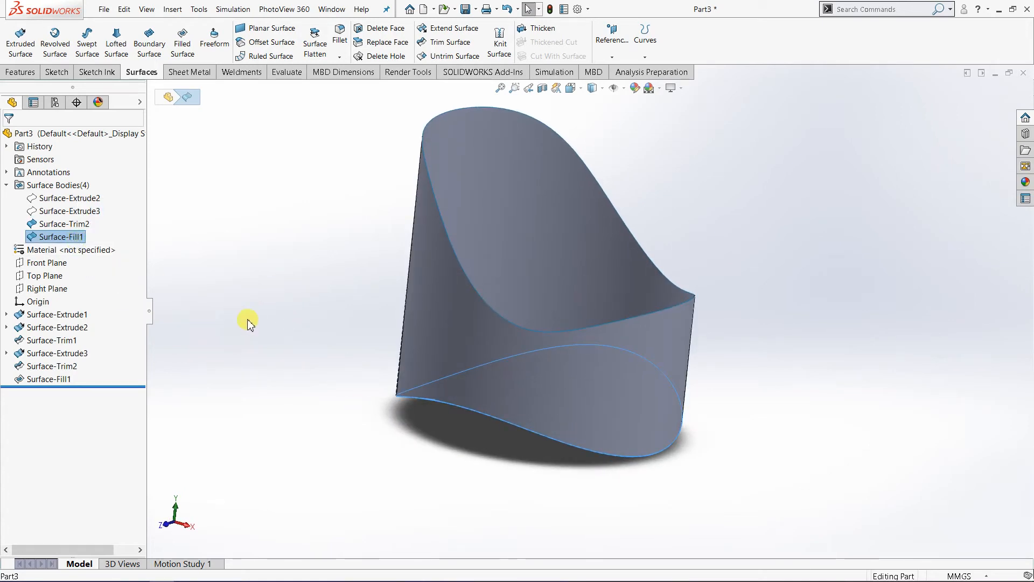
Step: Inspect the two hidden surface bodies used as trim tools, alternating between the curved arc surface and the wavy surface
click(86, 213)
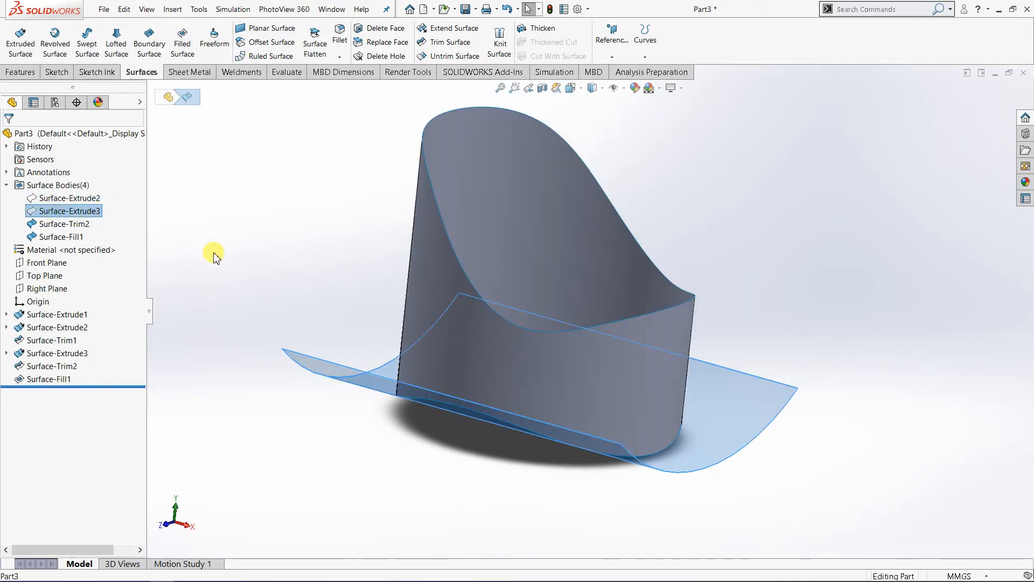
middle_drag(300, 259, 292, 275)
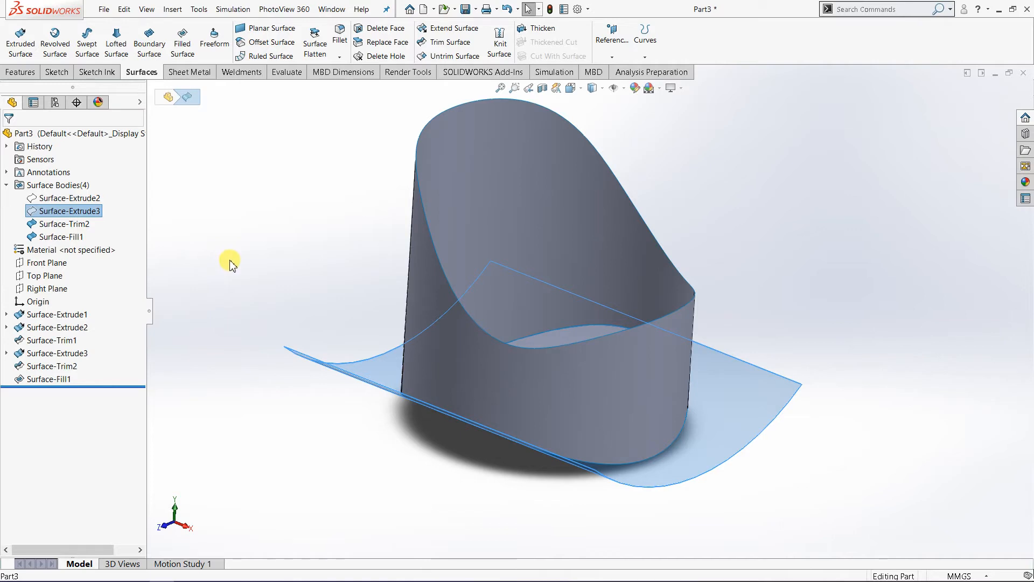
middle_drag(543, 478, 293, 358)
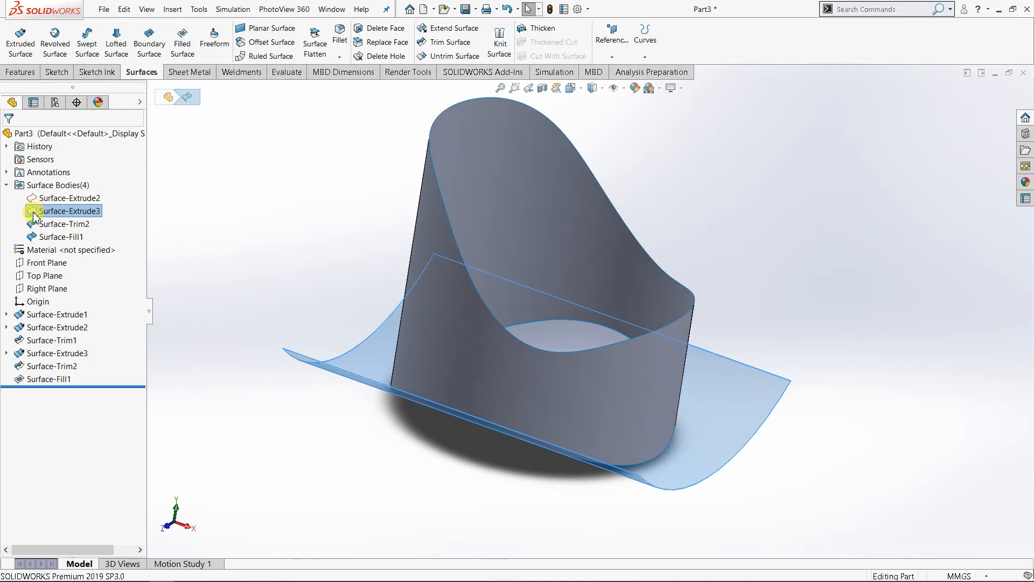
click(52, 198)
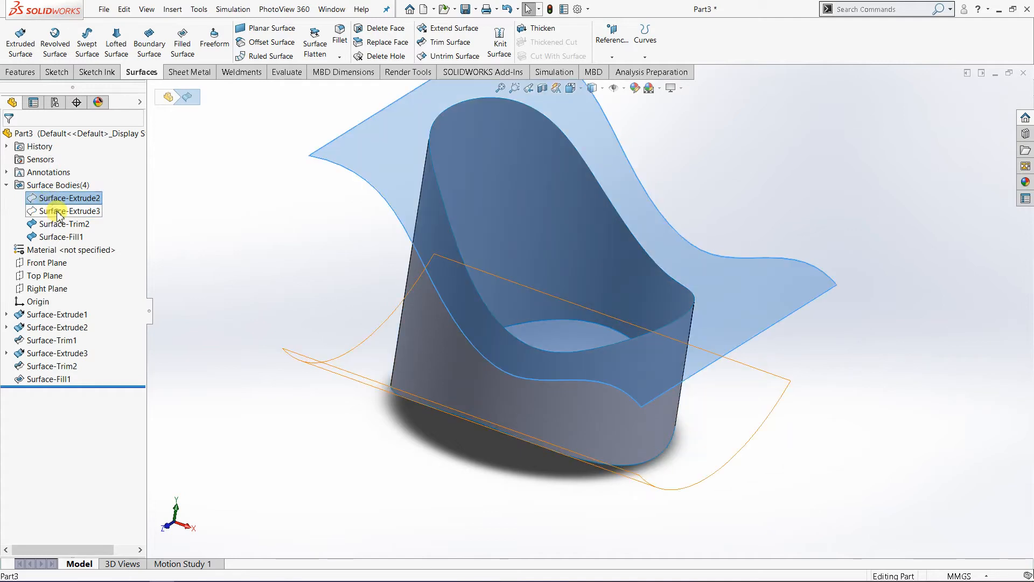
click(58, 212)
click(48, 198)
click(54, 211)
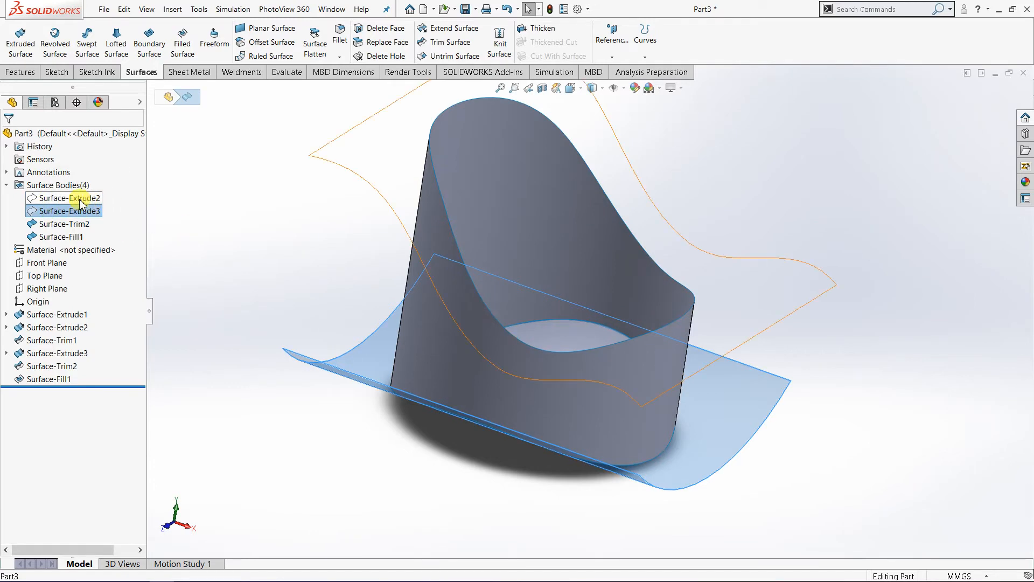
click(201, 228)
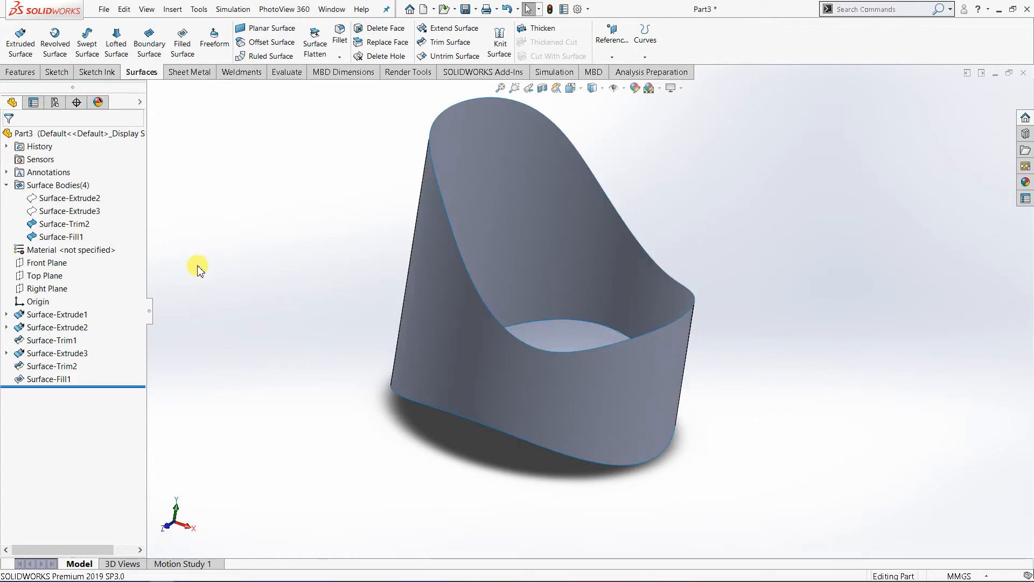
Step: Compare the trimmed cylinder wall with the Surface-Fill1 body, checking the bottom patch from the side and from above
click(439, 286)
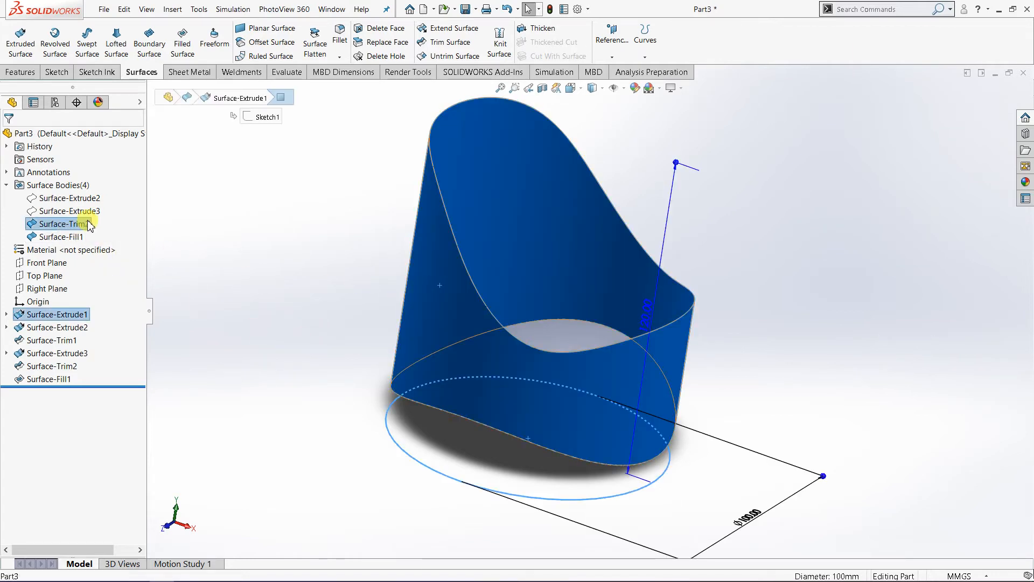
middle_drag(260, 323, 253, 272)
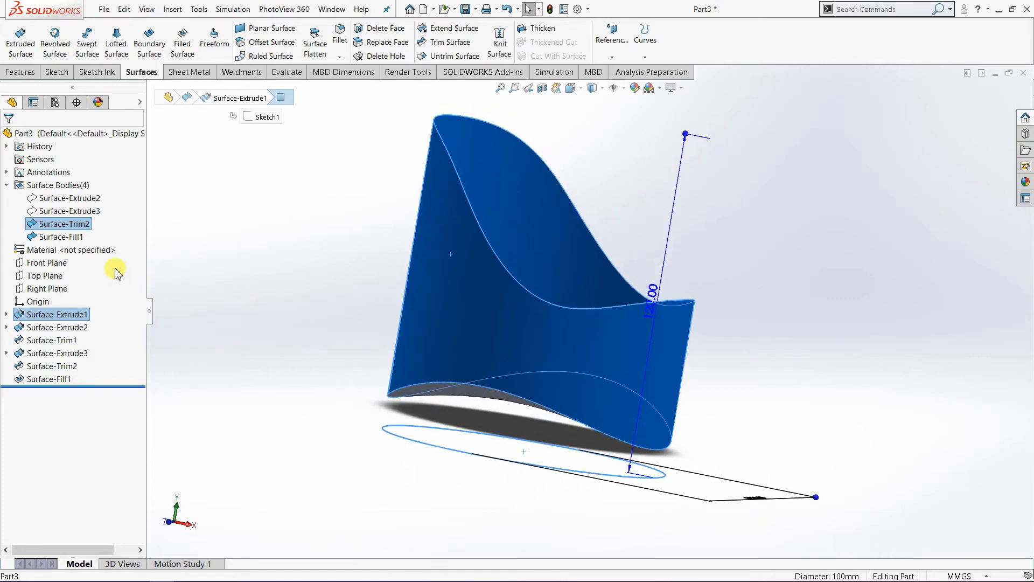
click(72, 240)
mouse_move(281, 376)
middle_down()
mouse_move(411, 388)
mouse_move(316, 337)
mouse_move(304, 395)
middle_up()
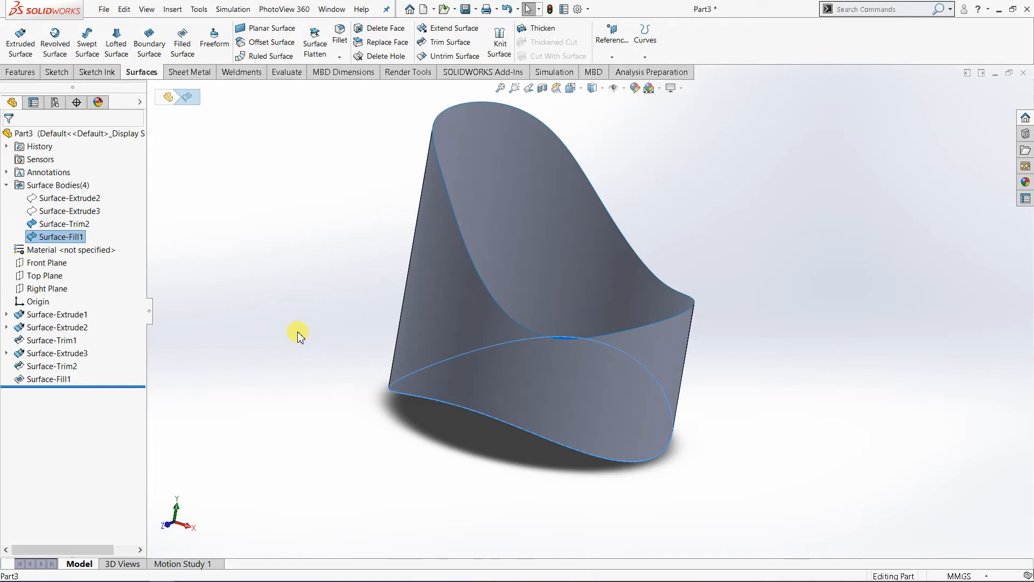
middle_drag(355, 247, 410, 265)
scroll(477, 227, up, 2)
scroll(522, 242, down, 2)
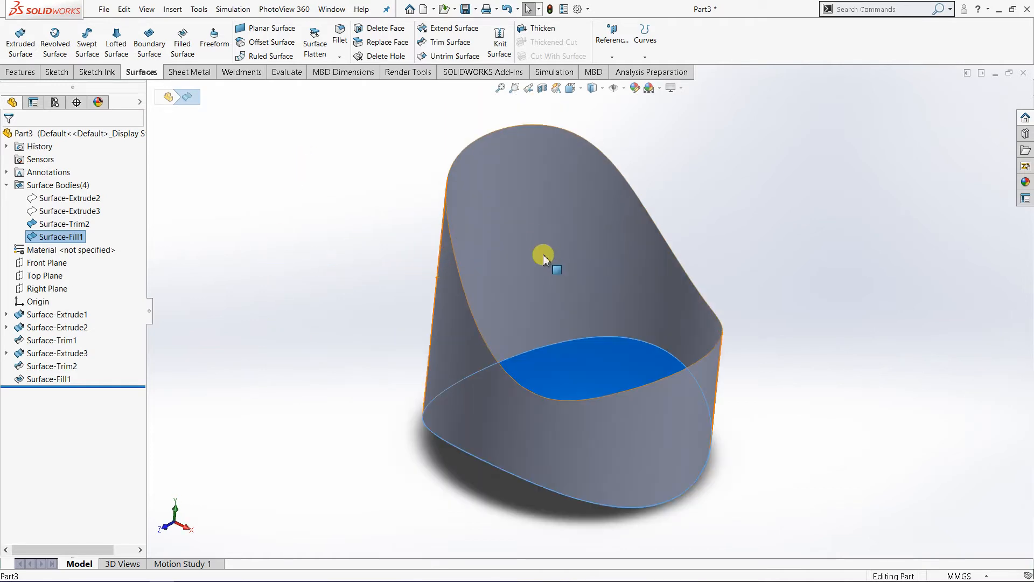
middle_drag(518, 245, 607, 273)
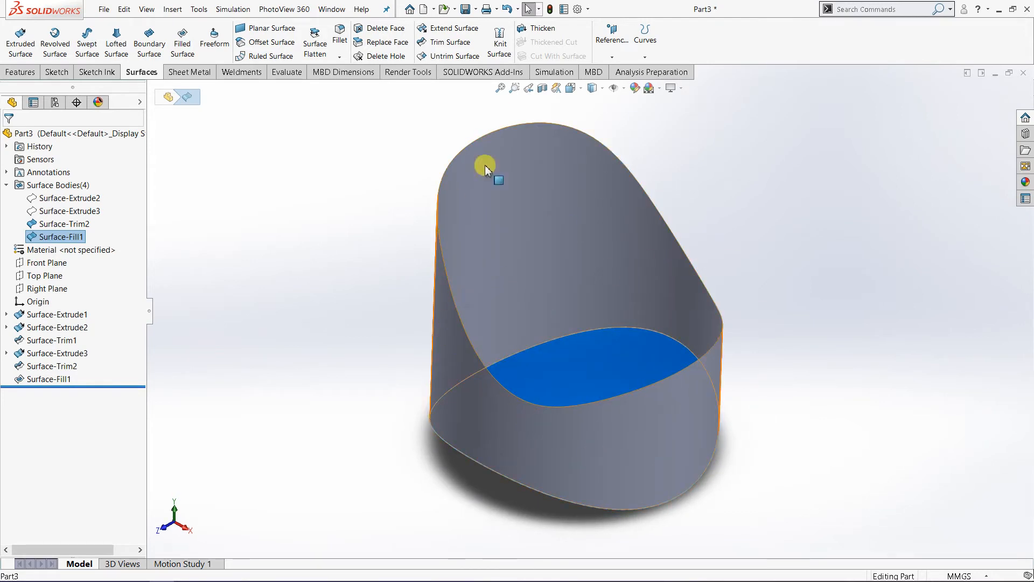
middle_drag(526, 393, 560, 388)
middle_drag(617, 361, 560, 354)
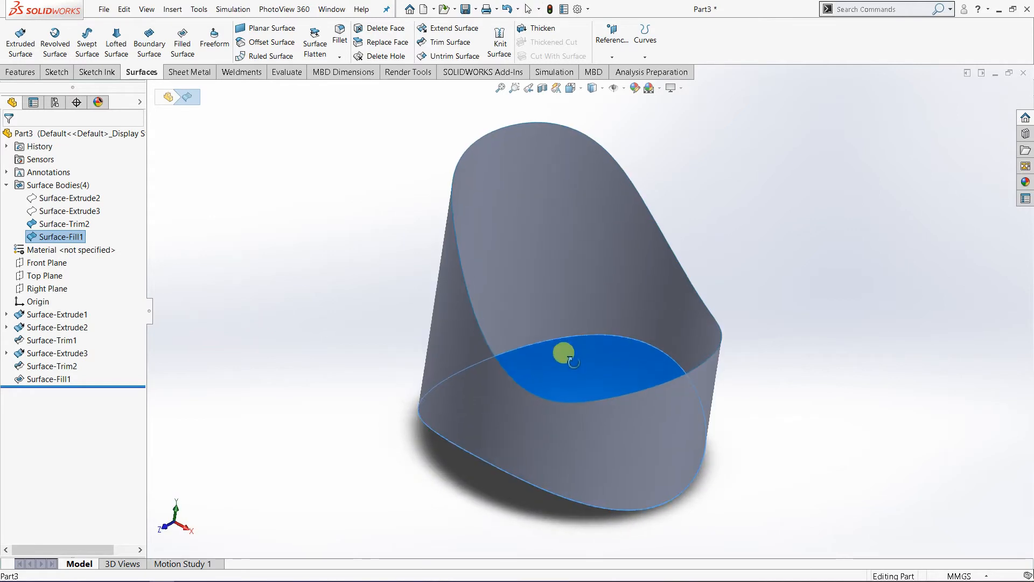
click(795, 263)
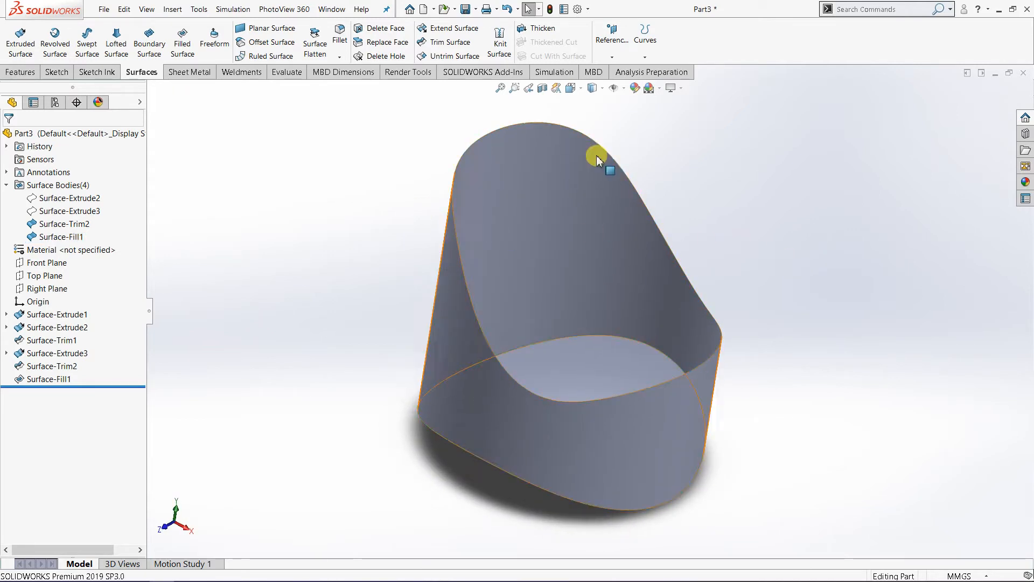
Step: Examine the underside of the model, selecting the cylinder wall and the bottom patch separately as individual surfaces
middle_drag(385, 340, 454, 262)
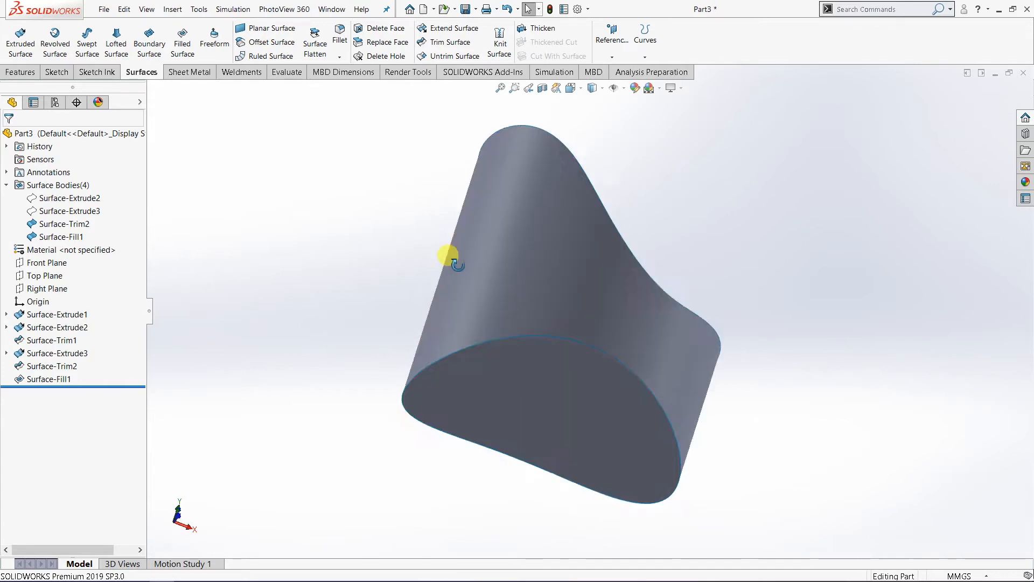
click(439, 477)
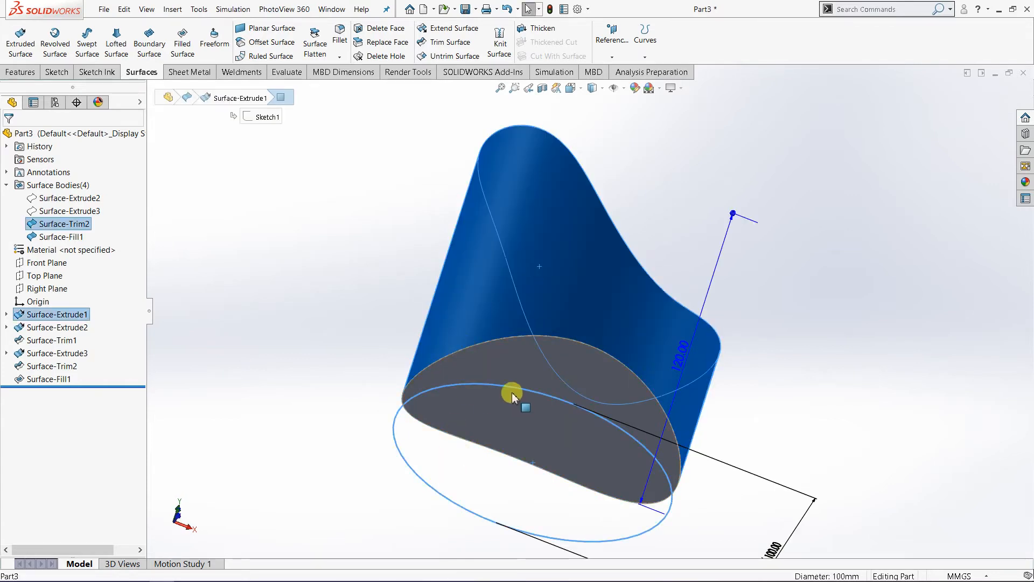
click(512, 439)
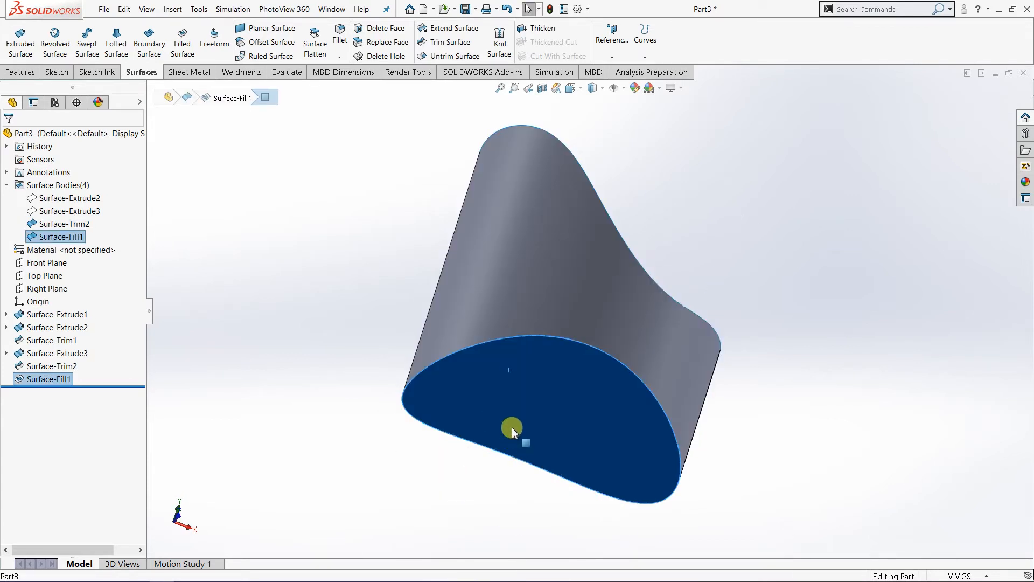
mouse_move(492, 388)
middle_down()
mouse_move(458, 423)
mouse_move(484, 405)
middle_up()
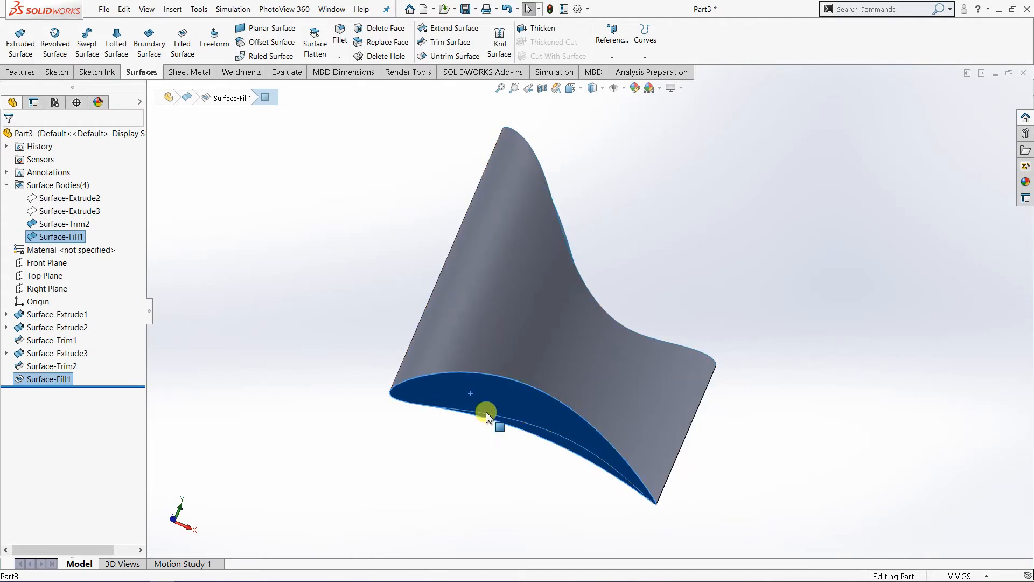
middle_drag(489, 353, 489, 393)
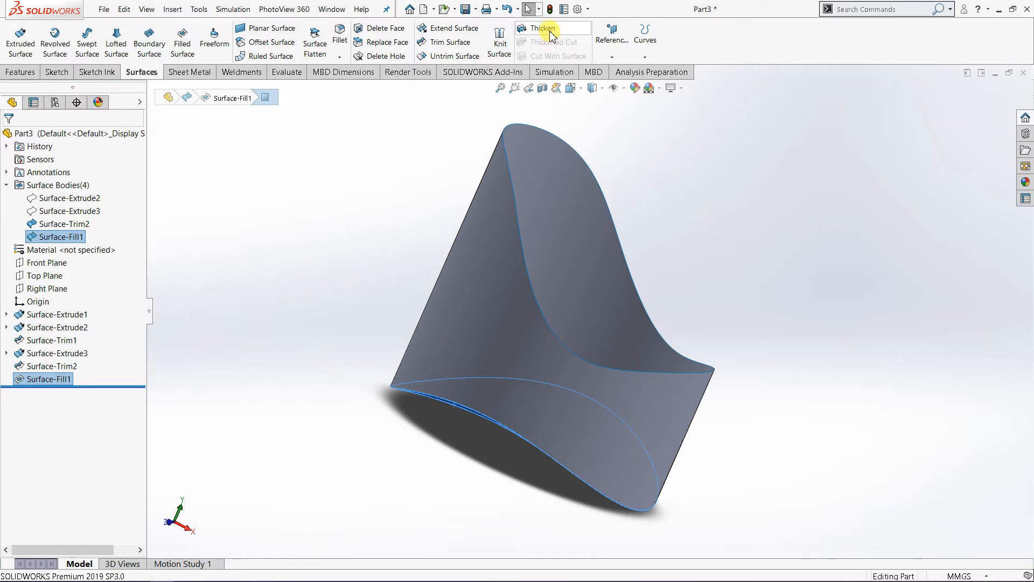
middle_drag(613, 238, 624, 273)
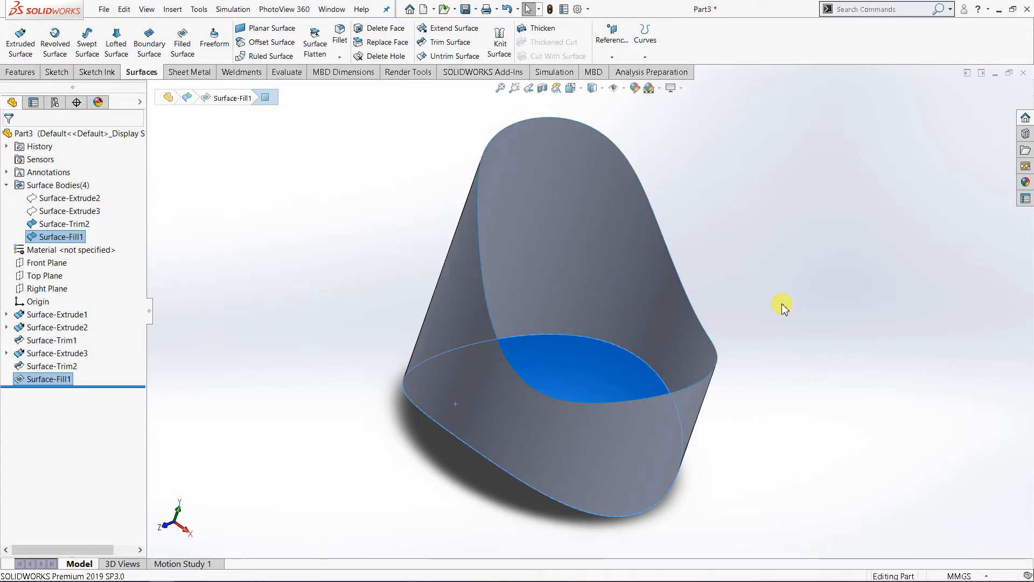
click(772, 184)
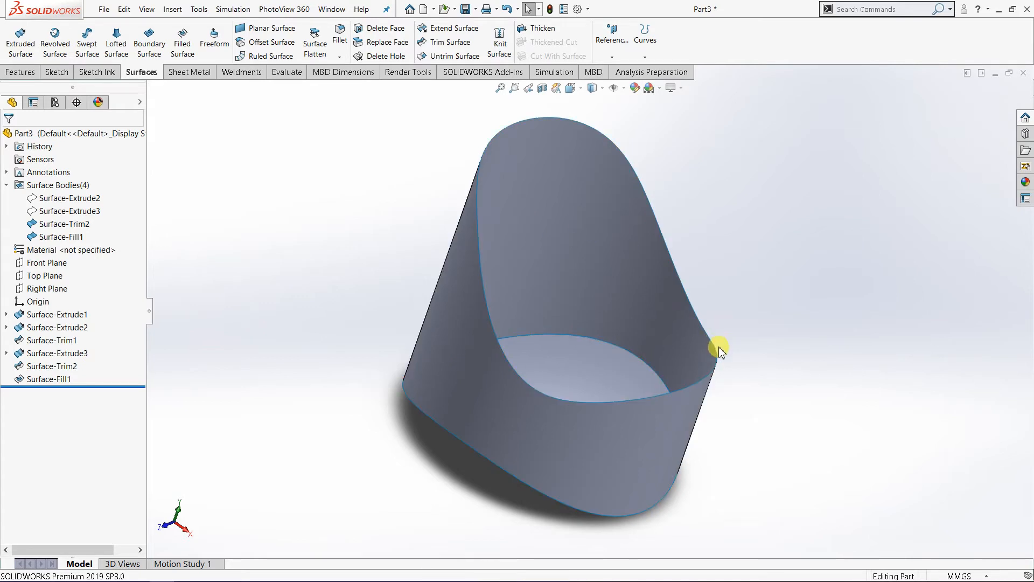
middle_drag(721, 350, 774, 361)
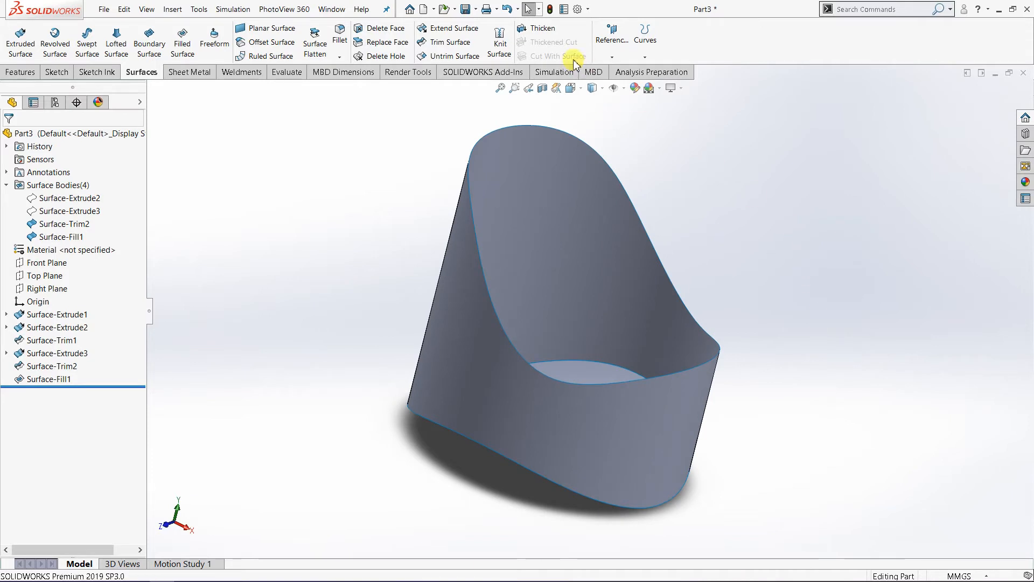
click(549, 31)
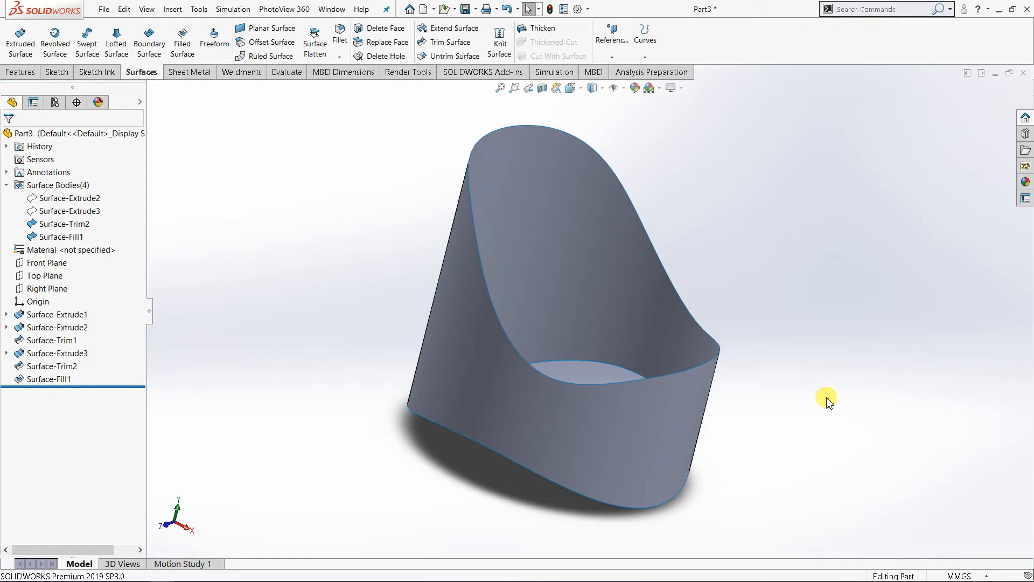
middle_drag(662, 296, 750, 374)
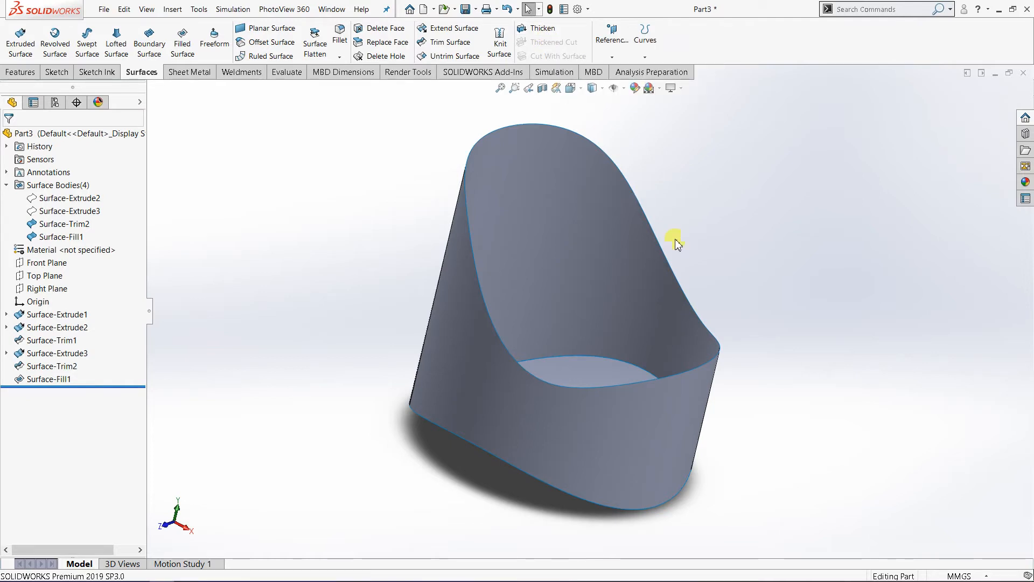
middle_drag(703, 245, 702, 261)
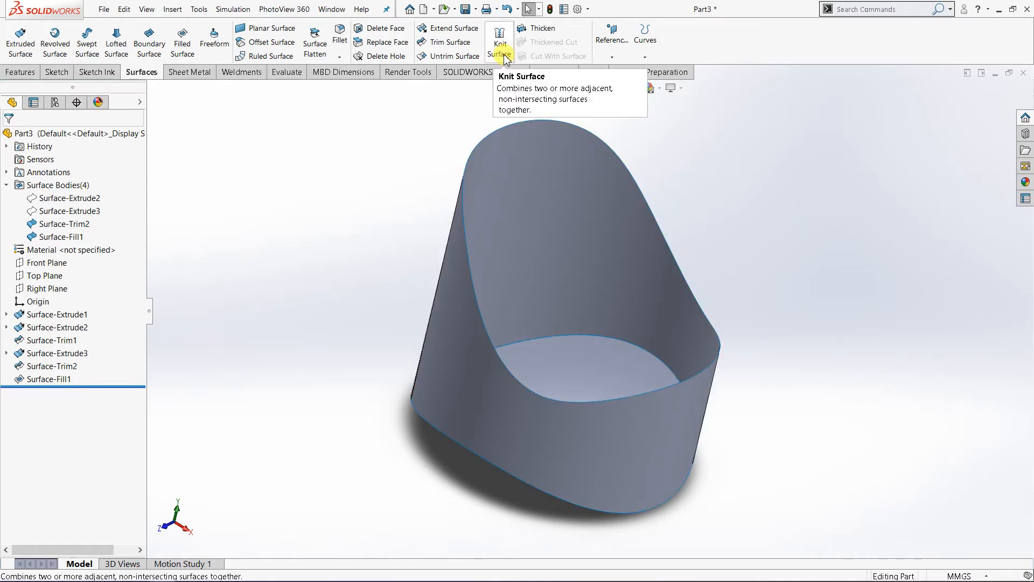
click(607, 233)
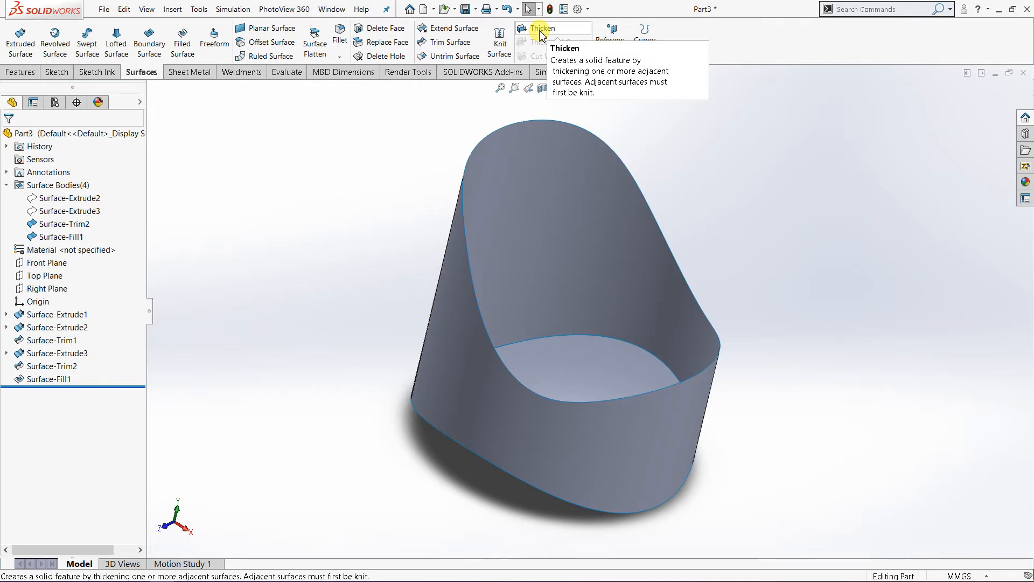
Step: Knit the trimmed cylinder wall and the filled bottom into one surface body, with Merge entities off and a 0.10 mm knitting tolerance
middle_drag(573, 293, 544, 272)
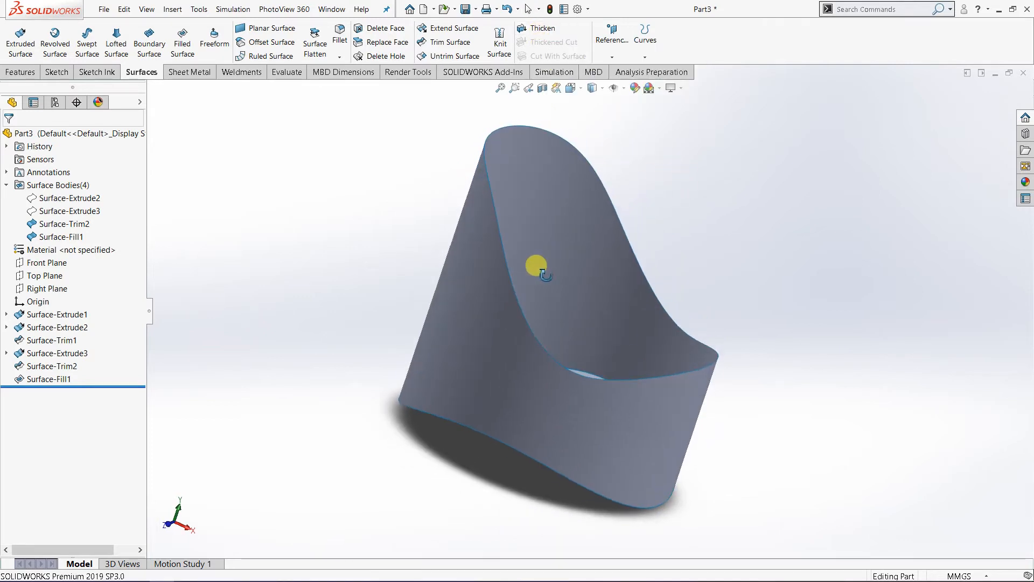
click(498, 53)
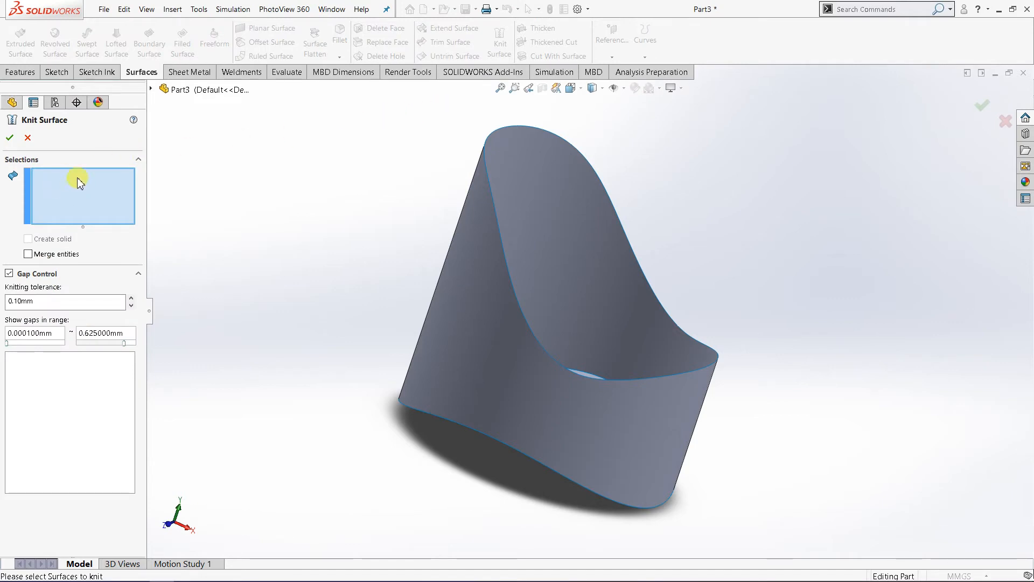
click(467, 298)
middle_drag(727, 439, 701, 366)
click(540, 401)
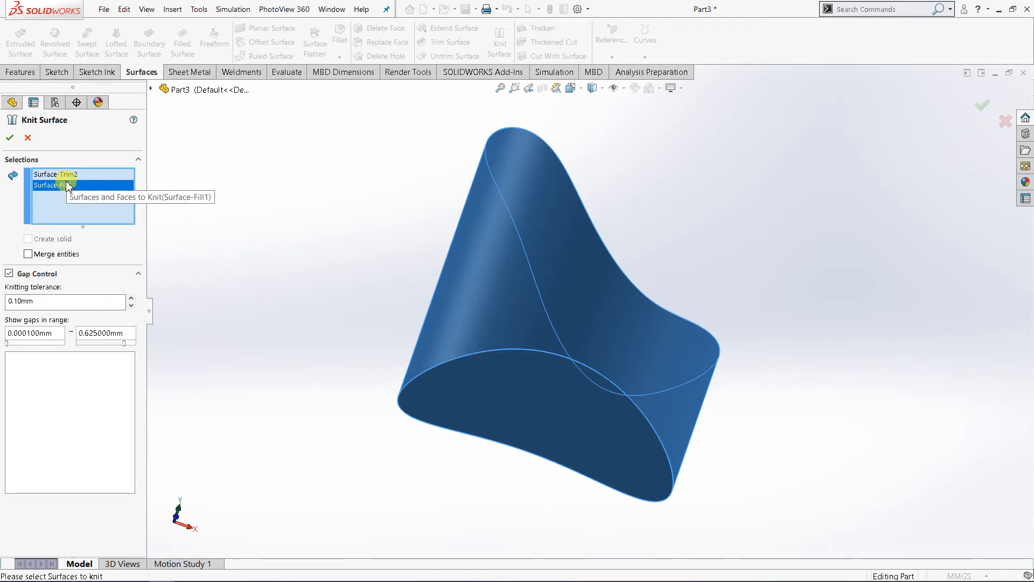
middle_drag(242, 247, 317, 330)
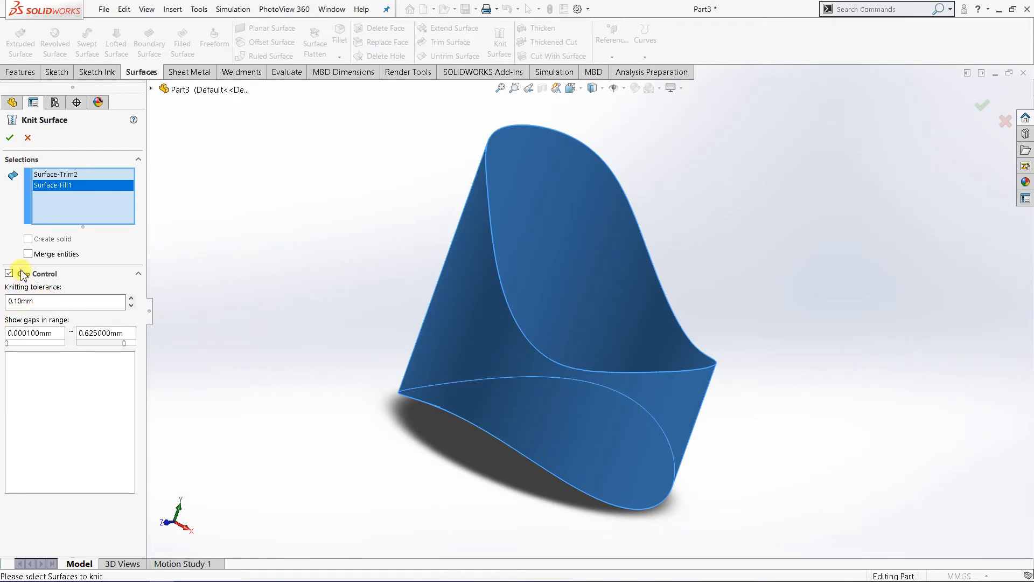
click(9, 140)
click(300, 270)
middle_drag(462, 374, 473, 400)
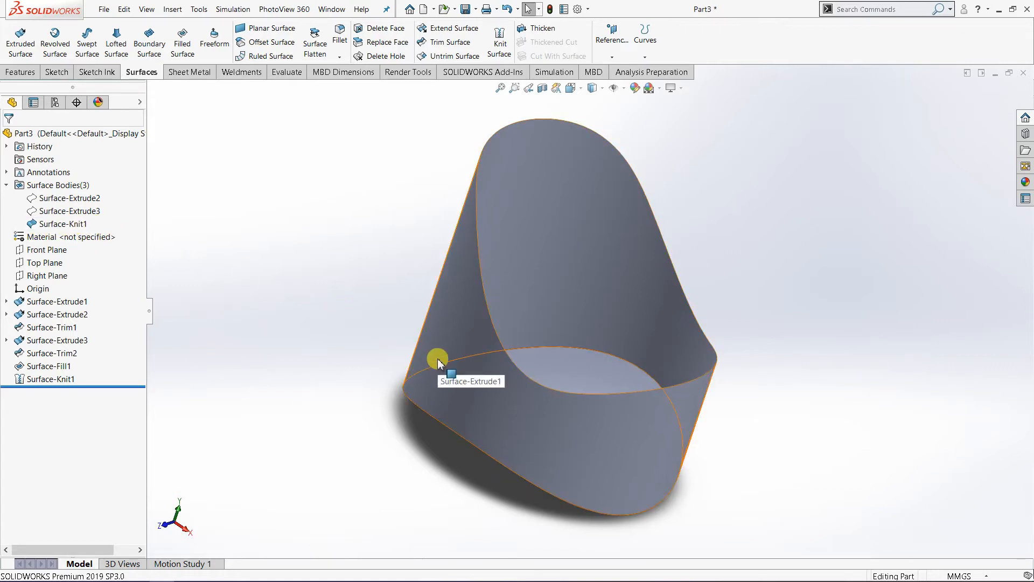
Step: Examine the knitted surface body from several angles, selecting it as a single body
click(63, 223)
middle_drag(296, 330, 295, 299)
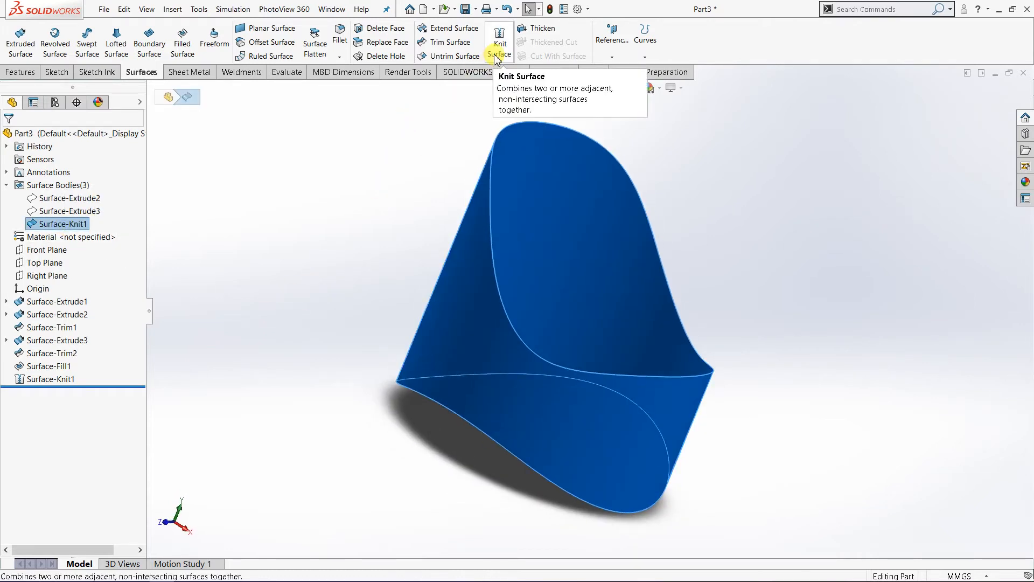
click(392, 143)
middle_drag(373, 195, 531, 338)
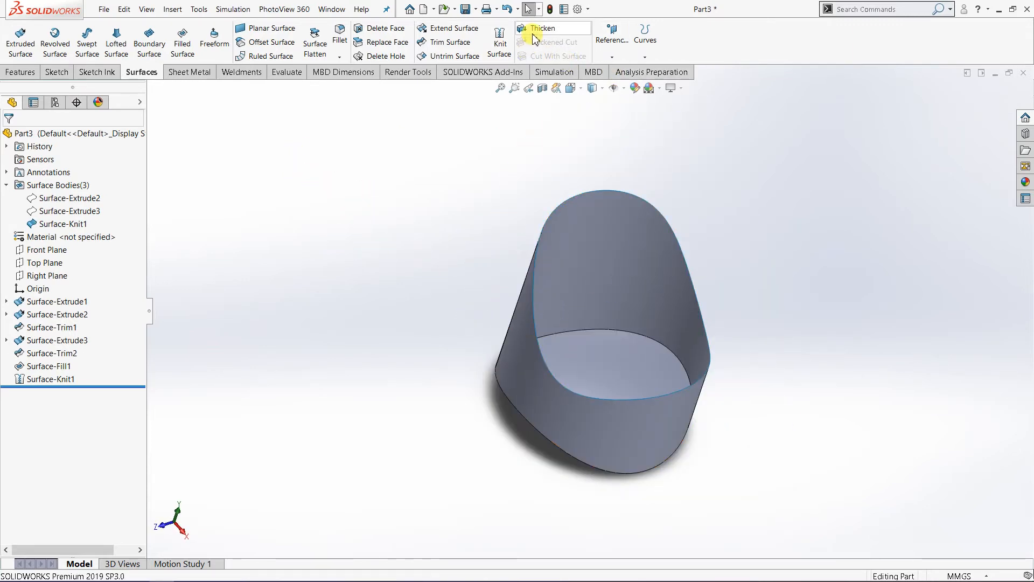
middle_drag(548, 117, 658, 314)
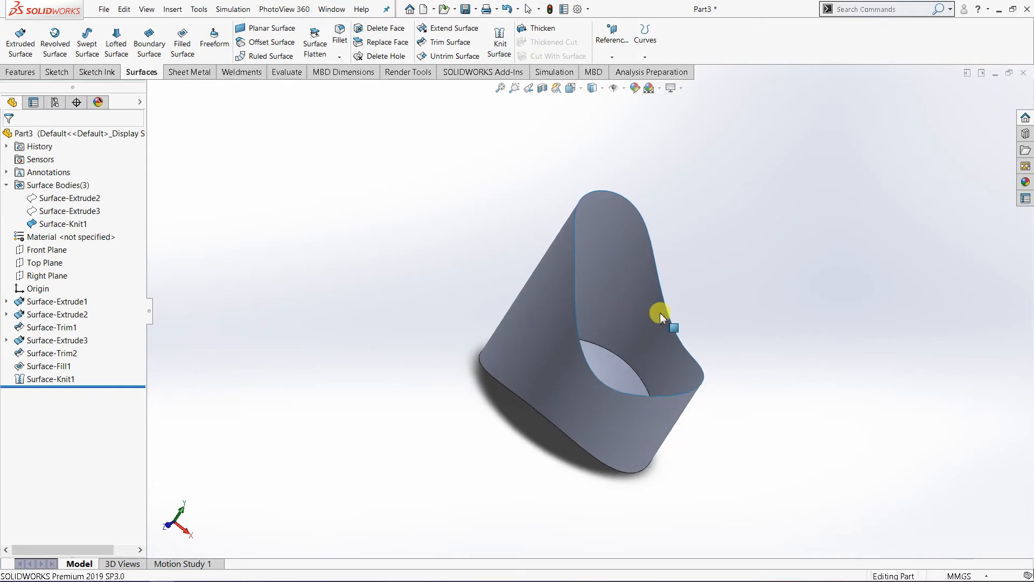
scroll(628, 266, down, 3)
Step: Start a Thicken of the knitted surface body with a thickness of 3 mm
click(543, 28)
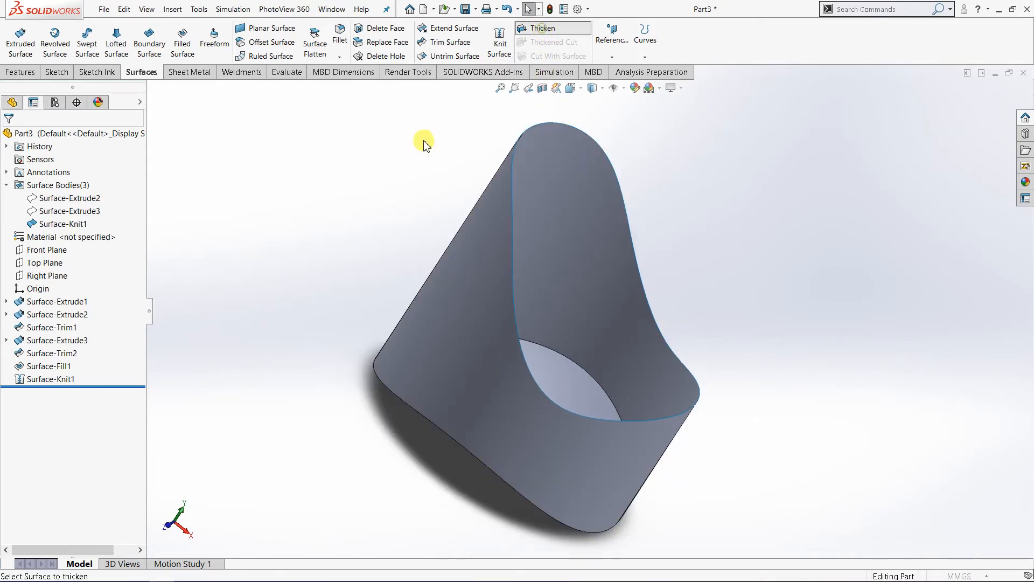
click(76, 225)
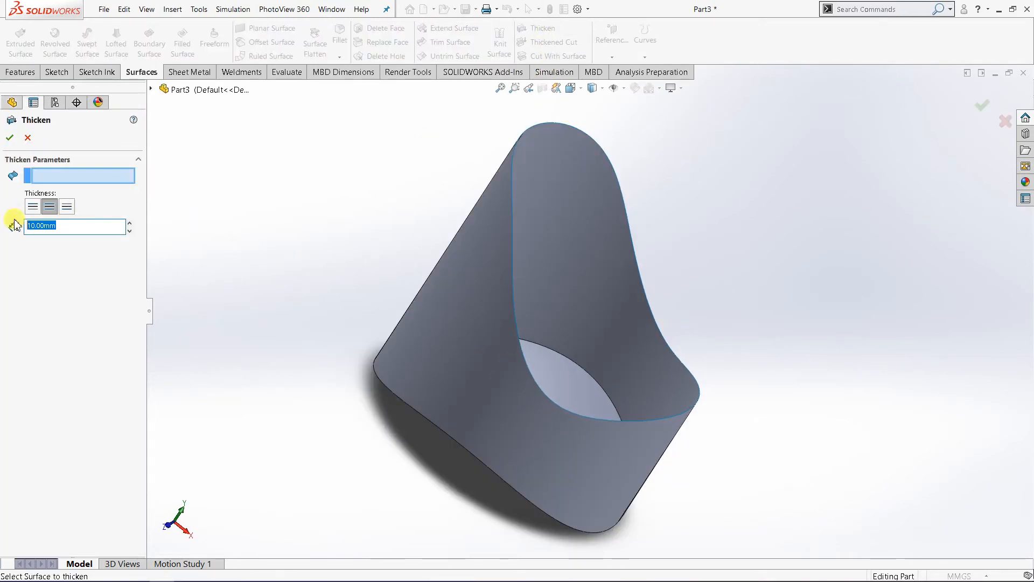
text(3)
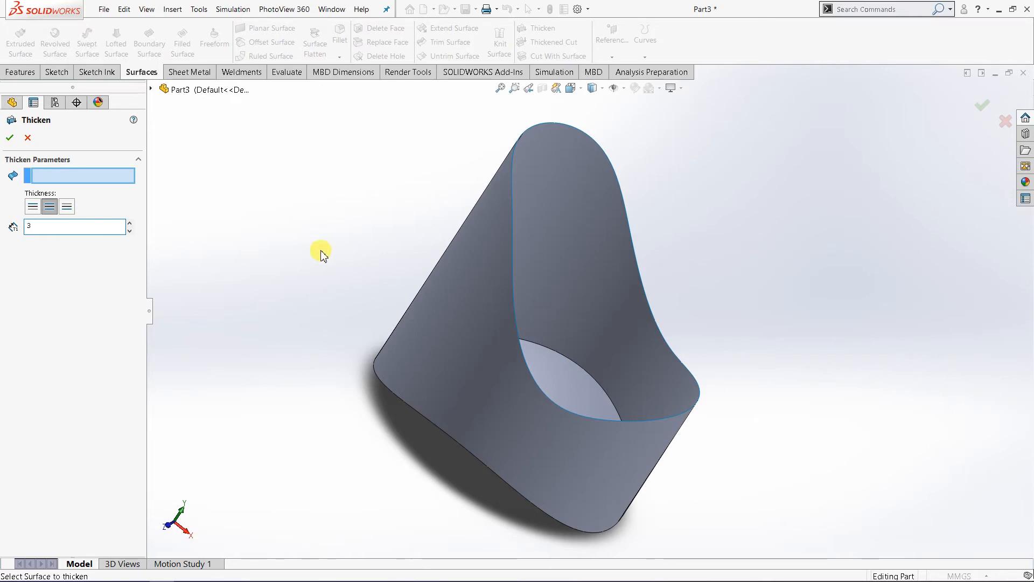
key(Return)
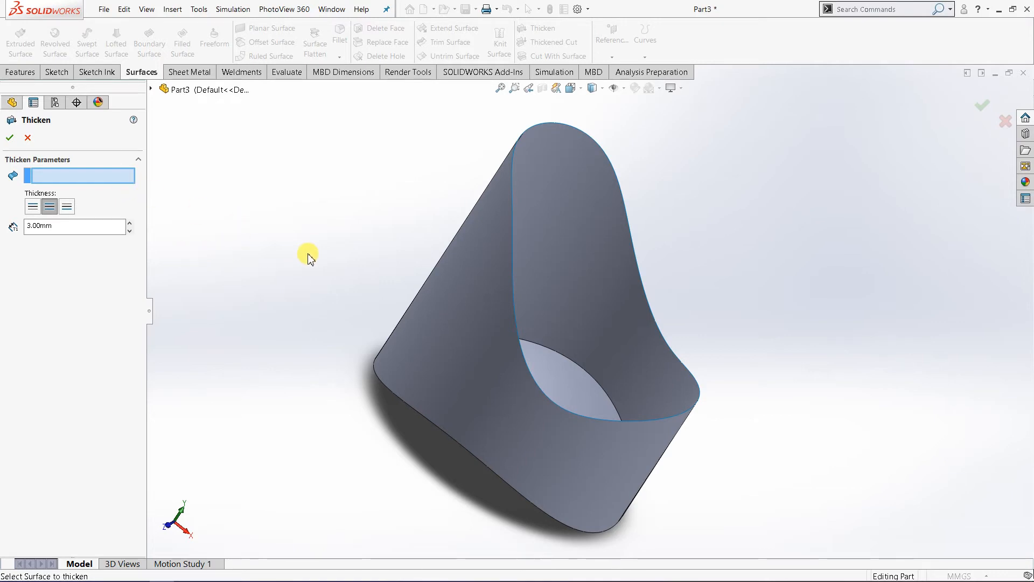
click(486, 256)
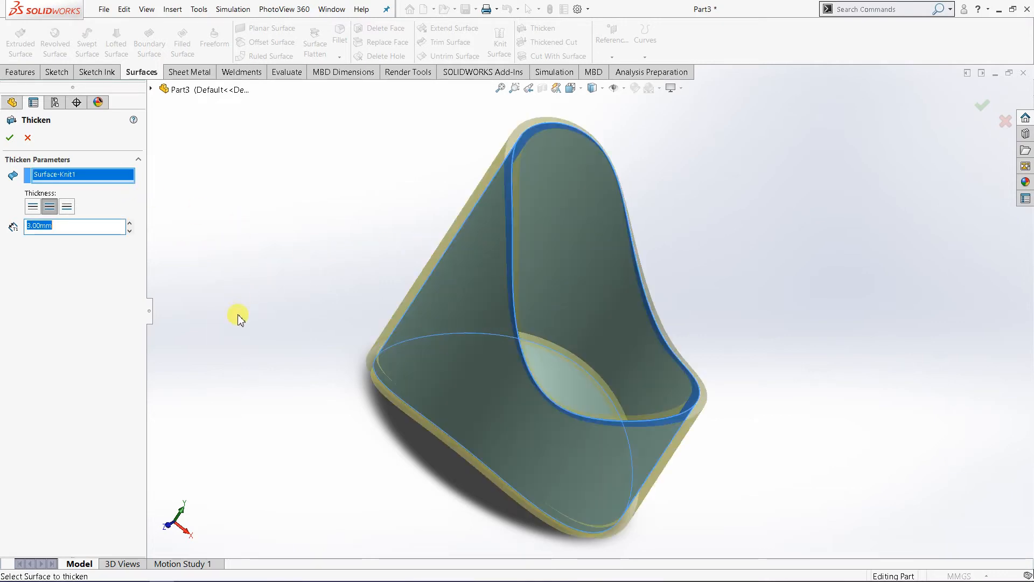
middle_drag(234, 319, 238, 344)
scroll(366, 274, down, 1)
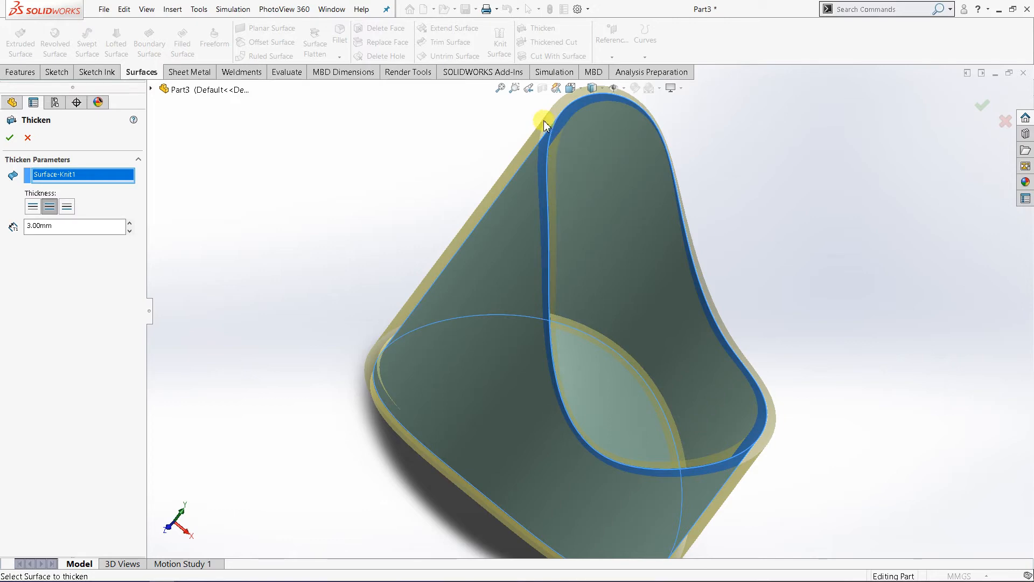
scroll(552, 129, down, 2)
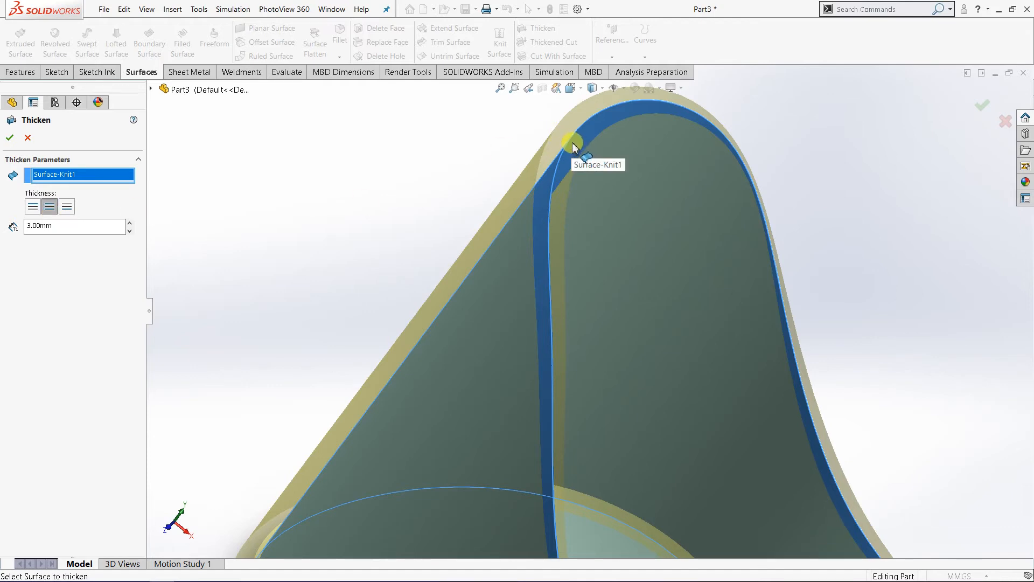
Step: Compare the Thicken Side 1, both-sides and Side 2 options, and thicken the knitted surface outward with Thicken Side 1
click(33, 207)
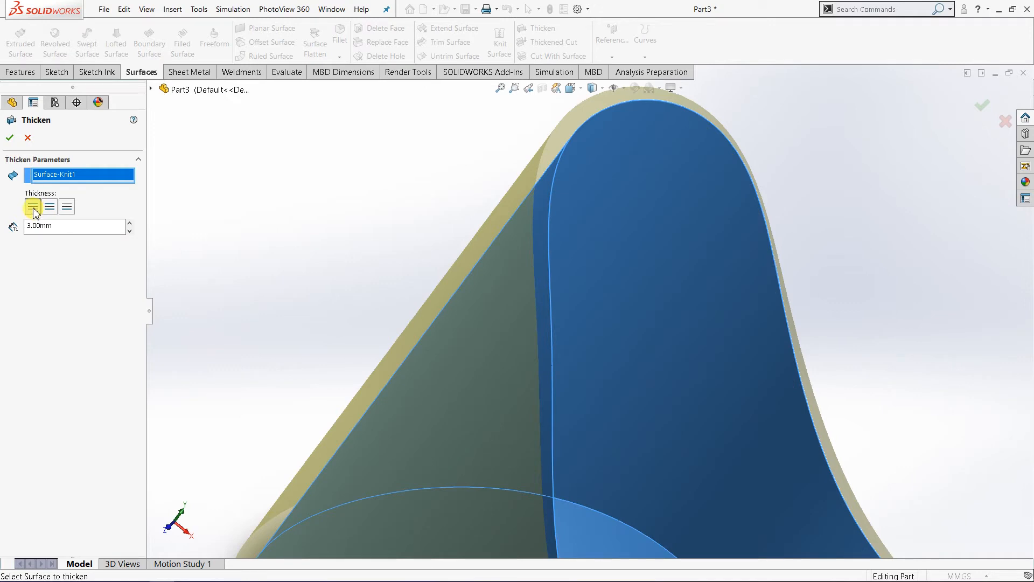
click(50, 207)
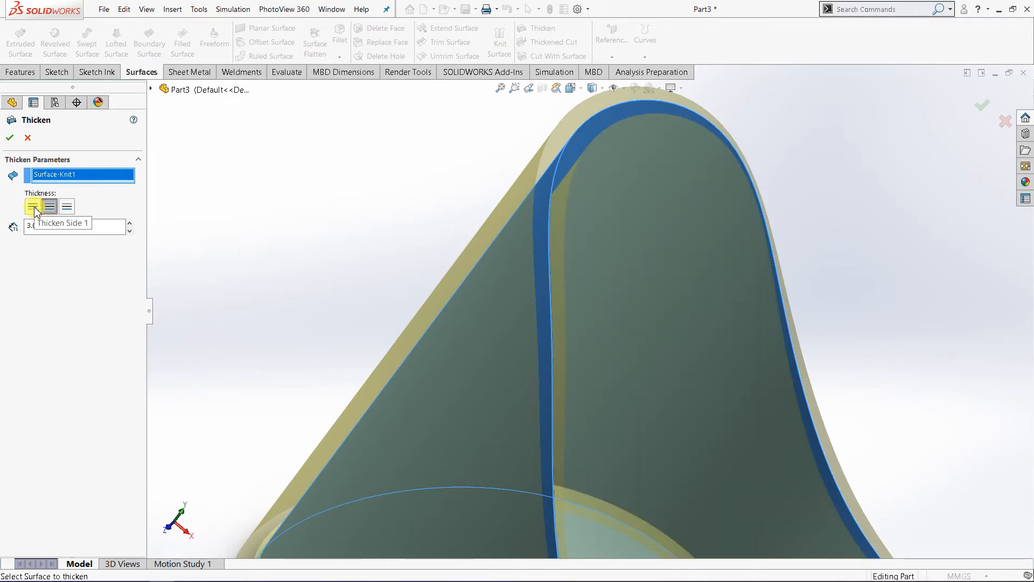
click(33, 207)
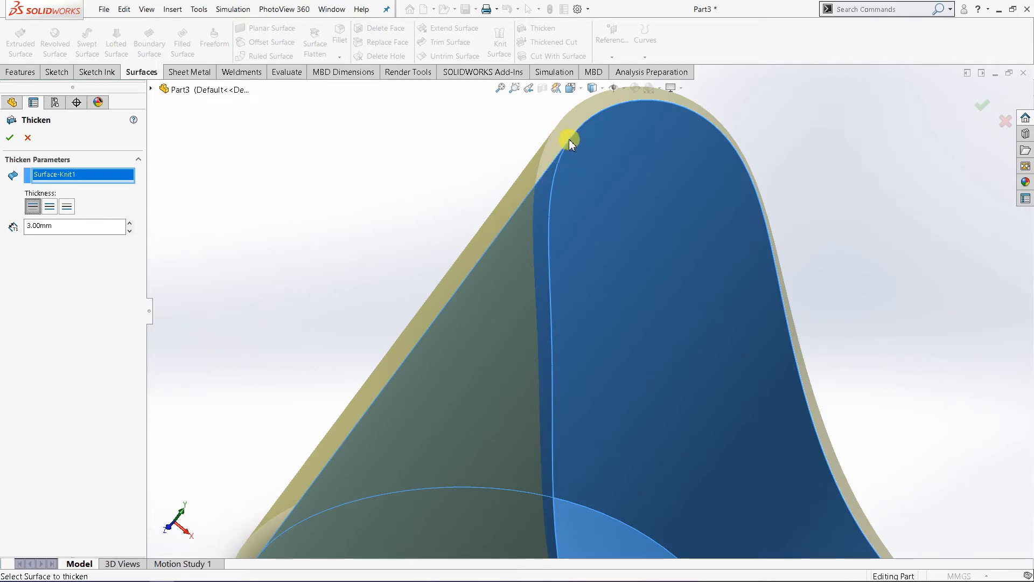
click(67, 207)
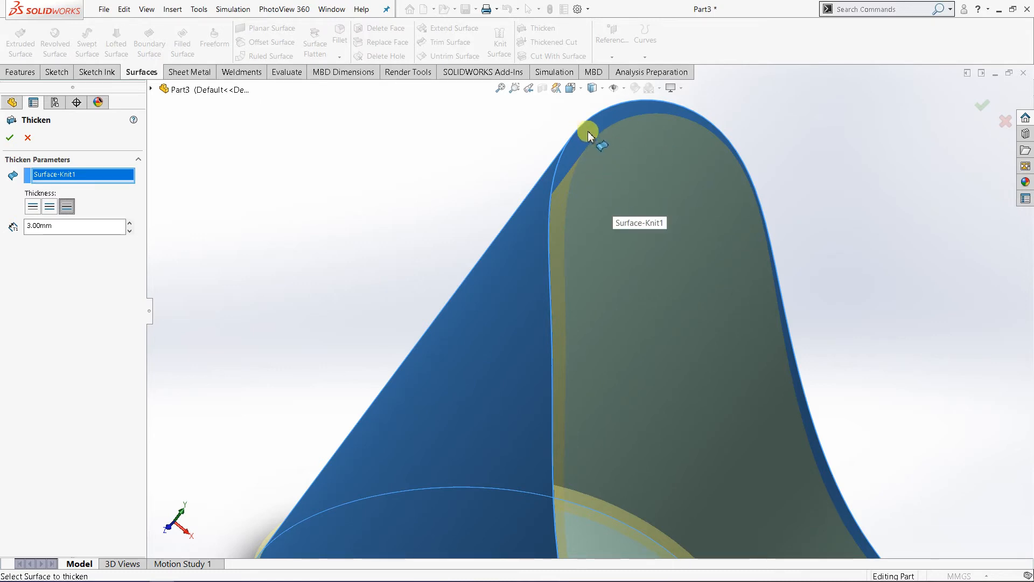
scroll(605, 240, up, 3)
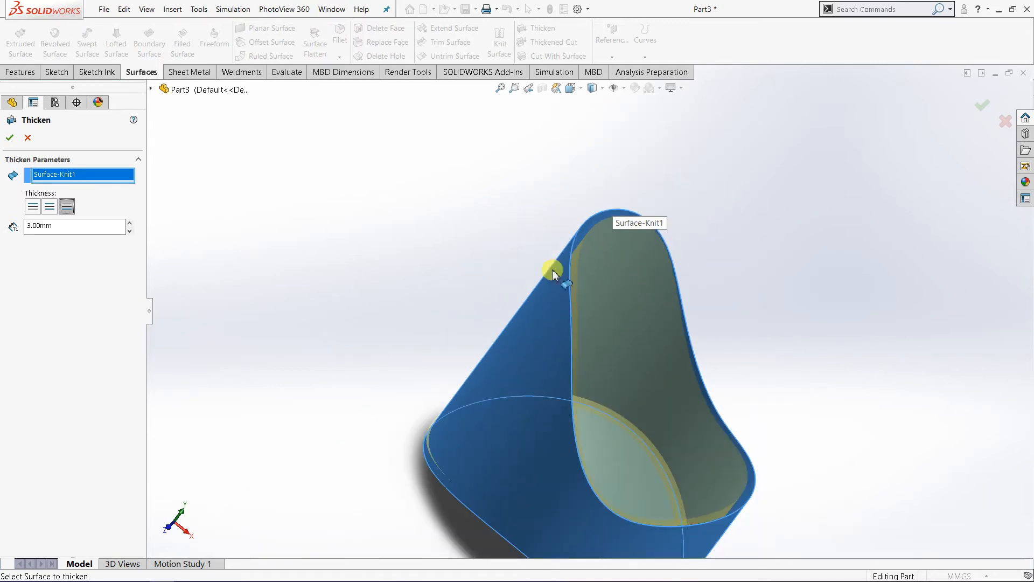
click(33, 208)
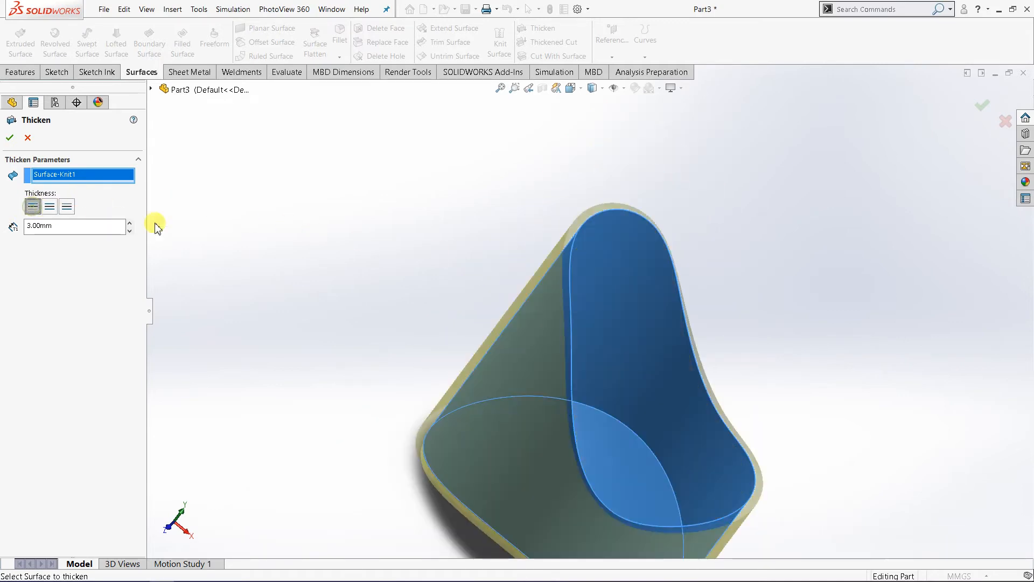
middle_drag(380, 291, 390, 376)
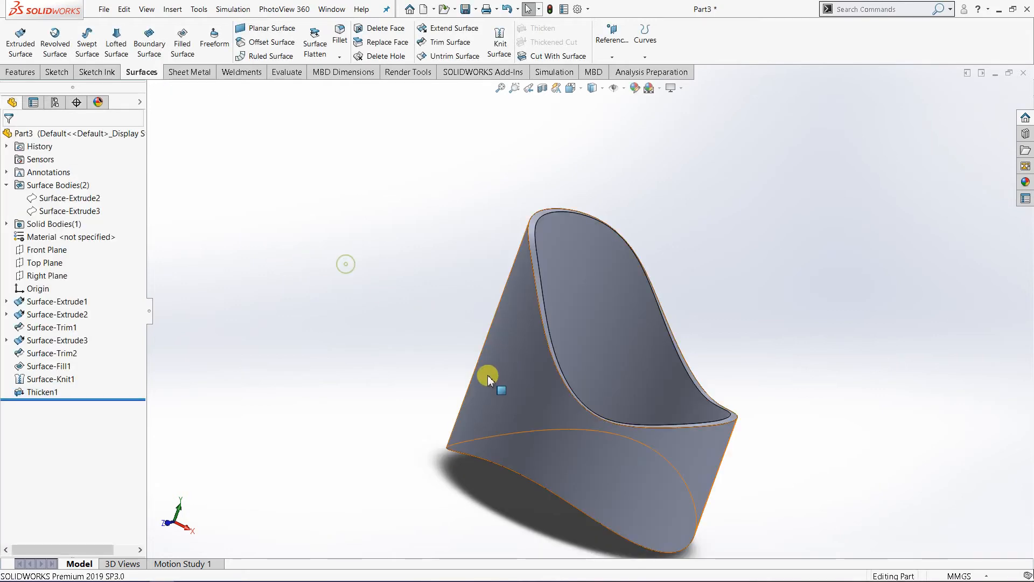
Step: Inspect the thickened solid from outside and above, highlighting its Thicken1 feature in the model
middle_drag(489, 377, 443, 416)
scroll(642, 423, down, 2)
scroll(600, 410, up, 2)
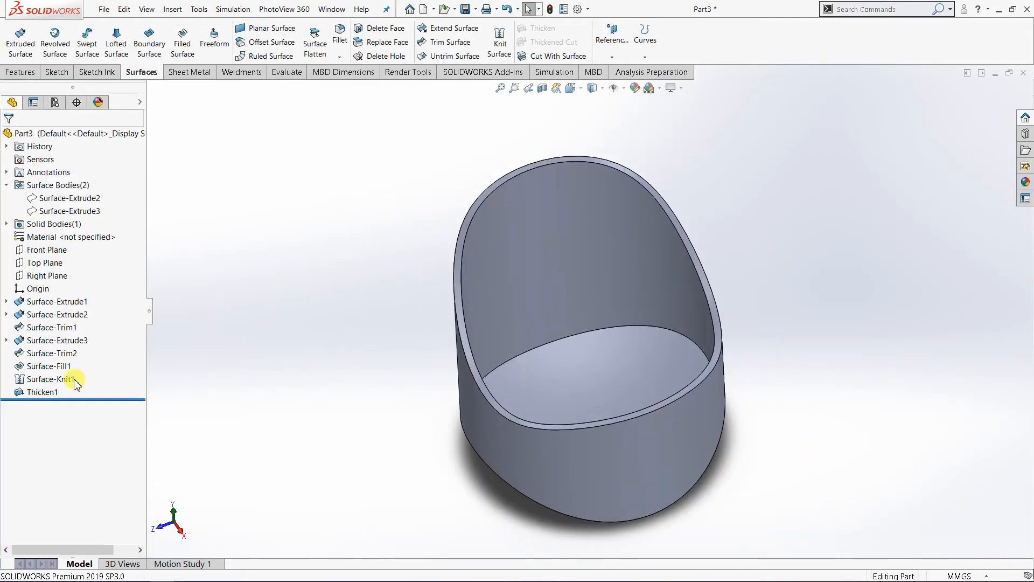
click(37, 392)
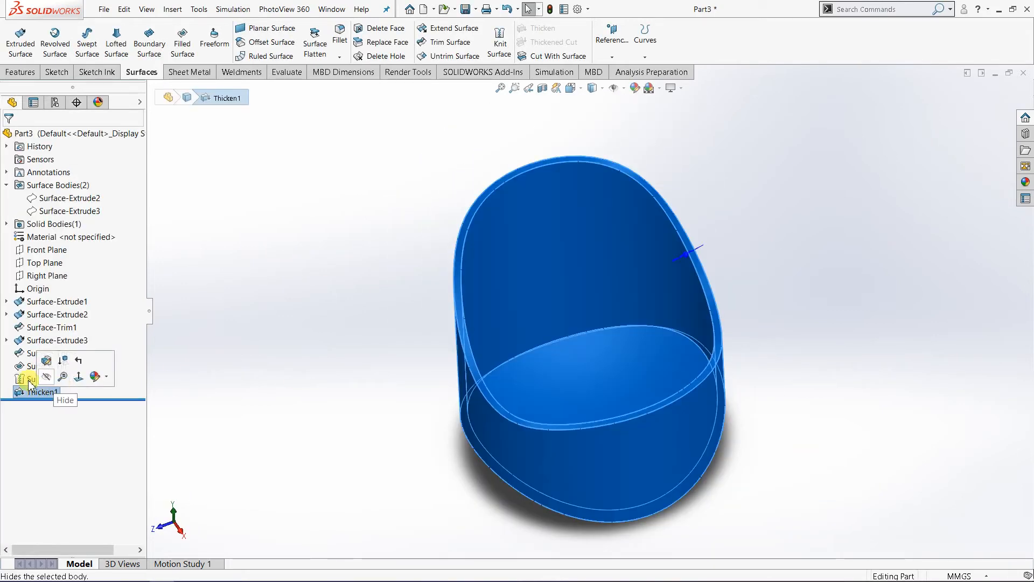
click(43, 379)
click(286, 409)
middle_drag(286, 408, 507, 386)
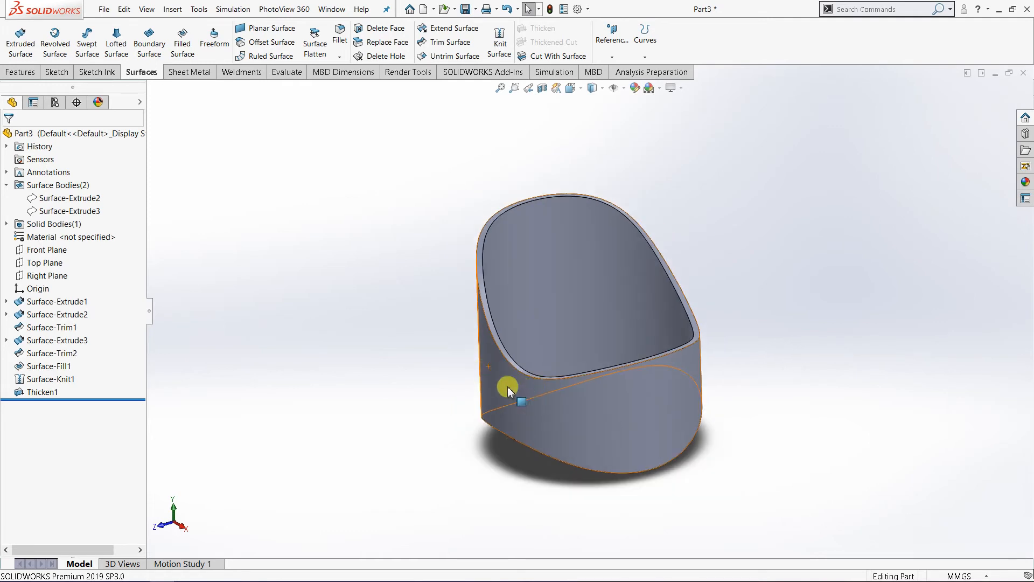
Step: Examine the thickened shell's rim, inner wall and floor from several viewing angles
middle_drag(598, 394, 655, 326)
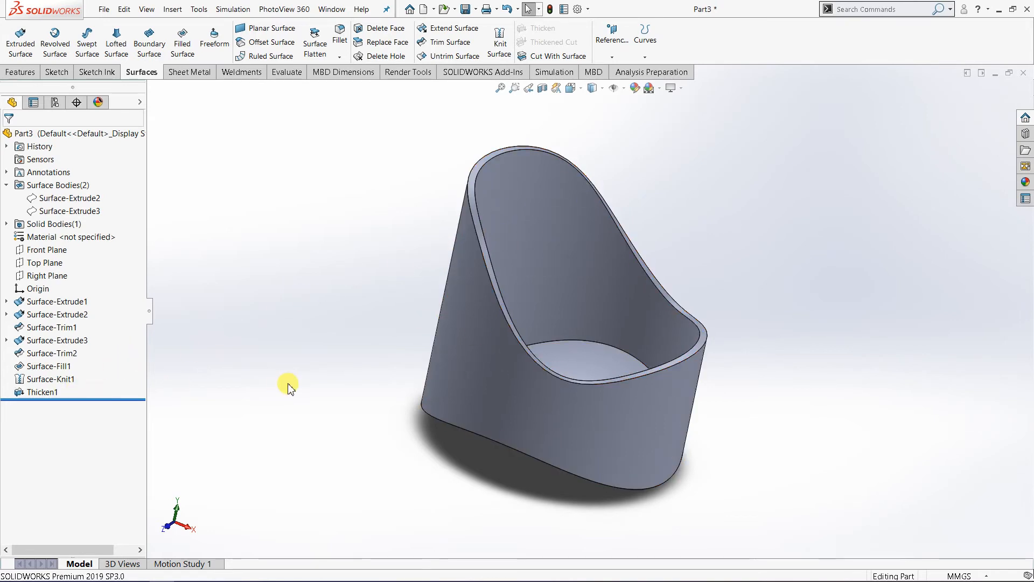
middle_drag(406, 389, 416, 407)
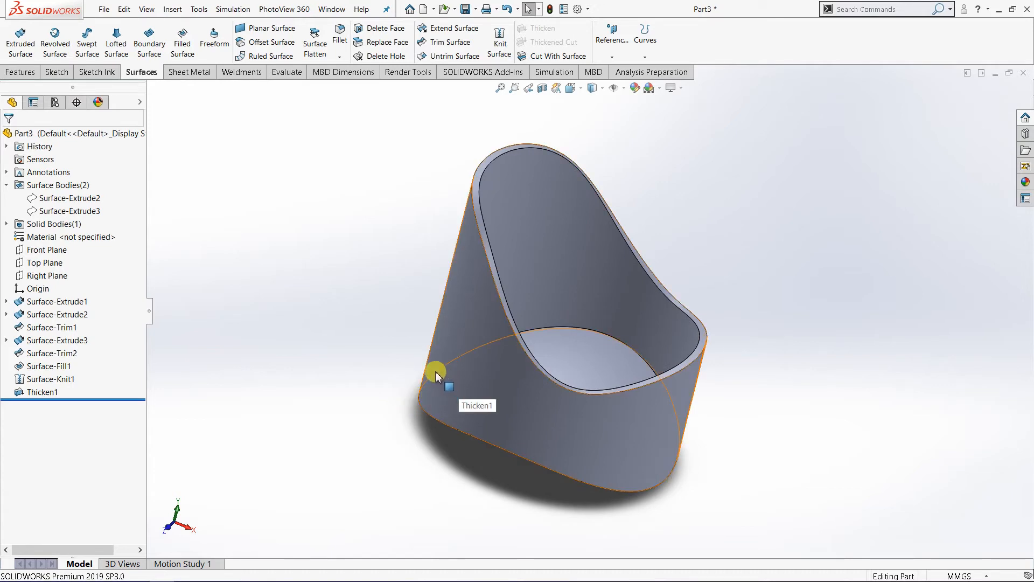
middle_drag(599, 414, 586, 380)
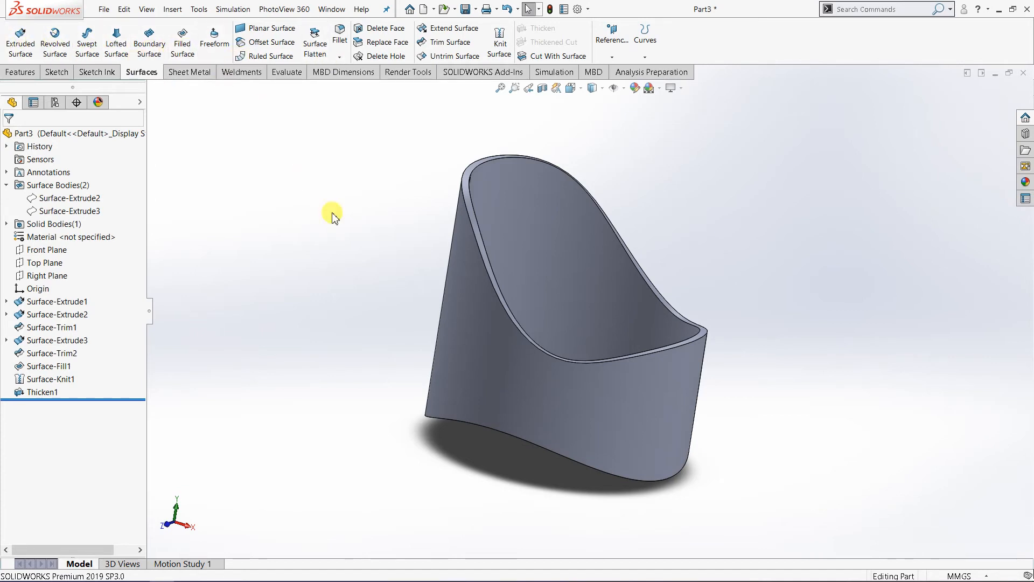
middle_drag(338, 254, 379, 294)
scroll(605, 274, down, 2)
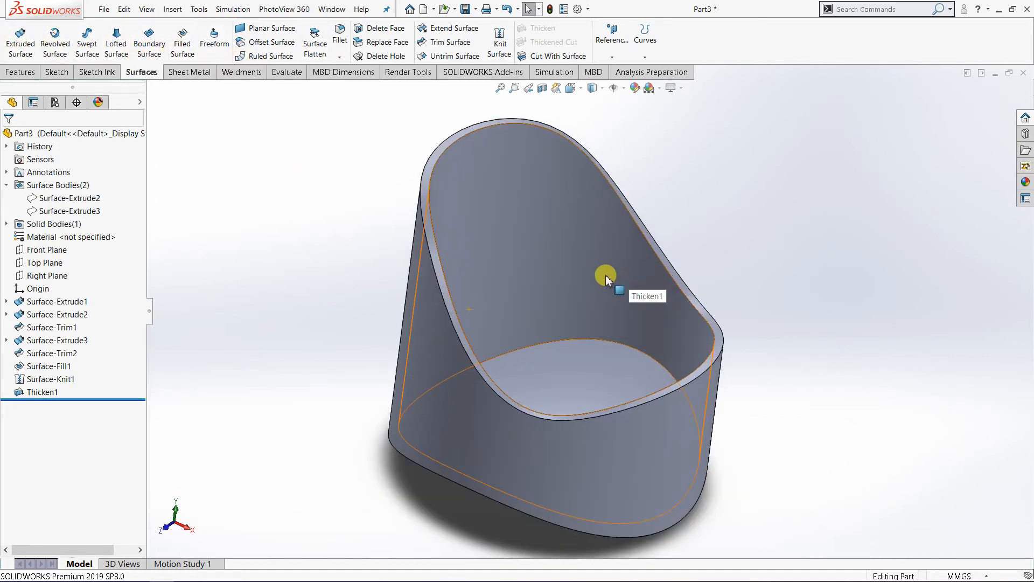
mouse_move(519, 299)
middle_down()
mouse_move(503, 275)
mouse_move(504, 293)
middle_up()
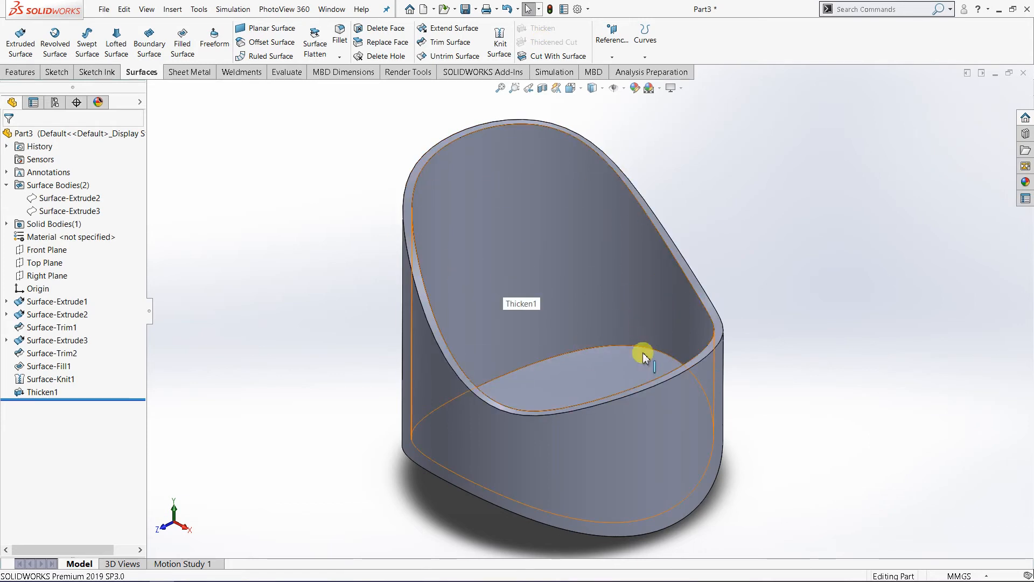
scroll(889, 203, up, 1)
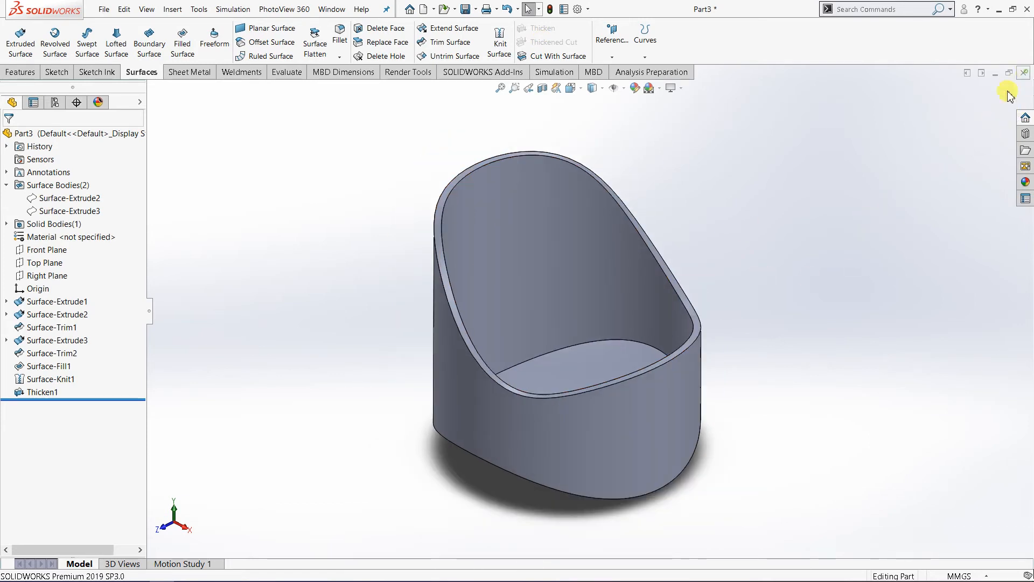
Step: Close the finished part and create a new part document
click(1024, 72)
click(483, 306)
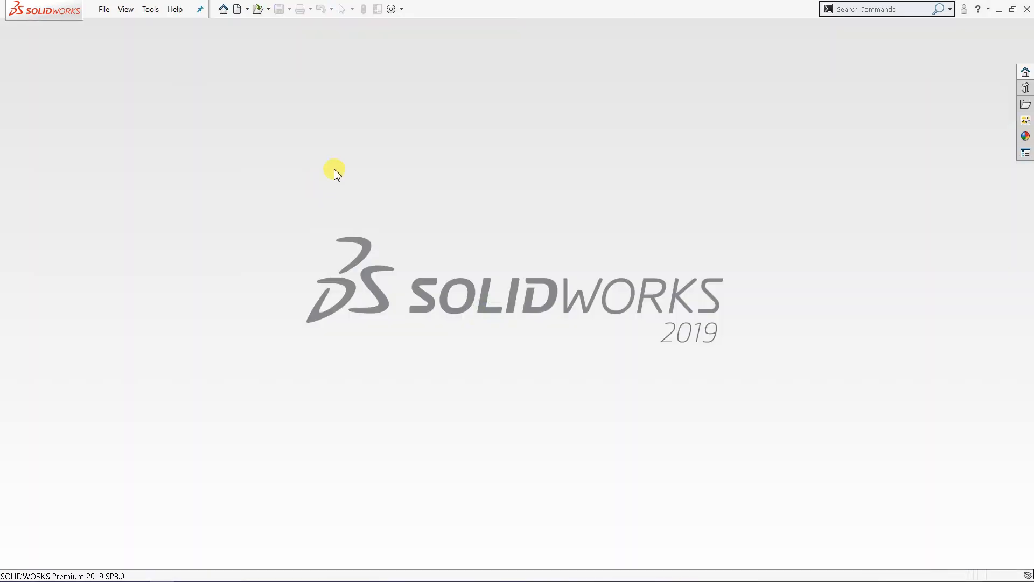
click(236, 10)
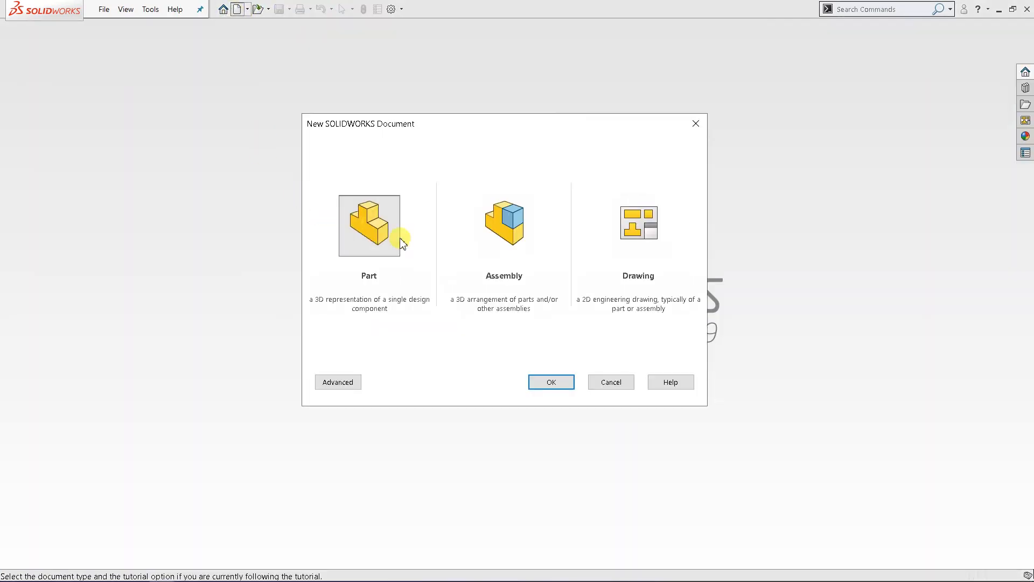
double_click(369, 240)
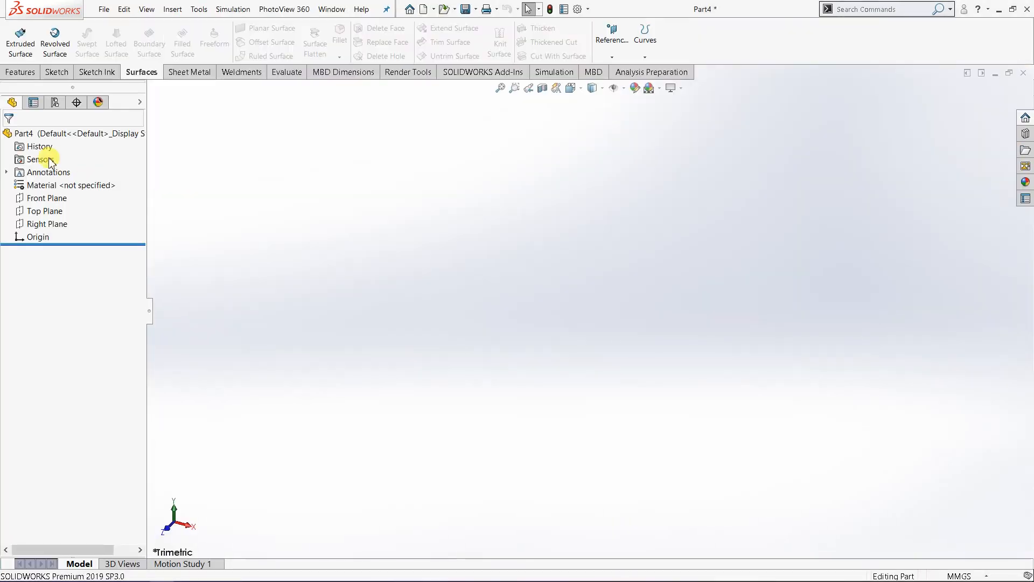
Step: Start a sketch on the Front Plane of the new part
click(51, 198)
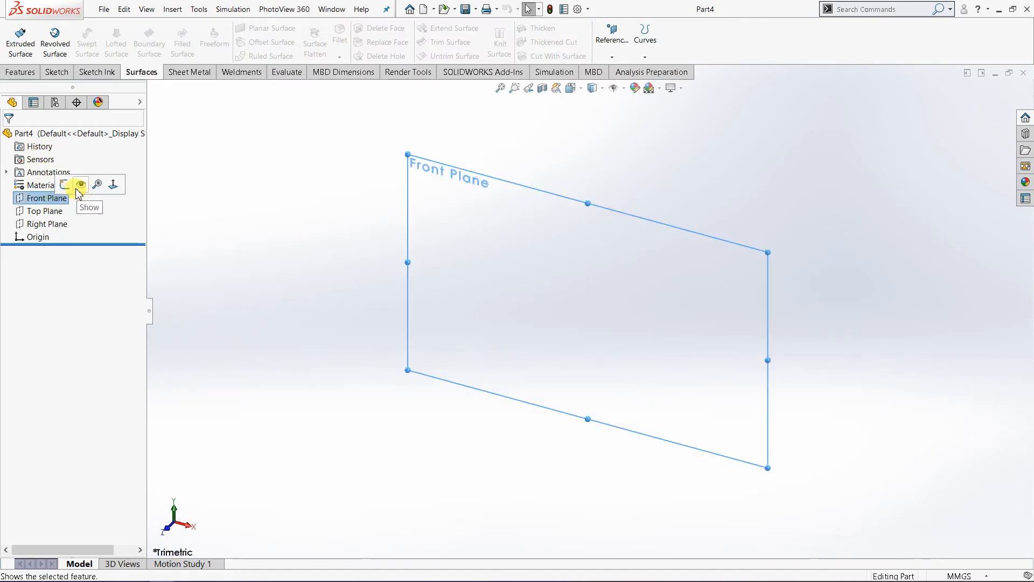
click(65, 185)
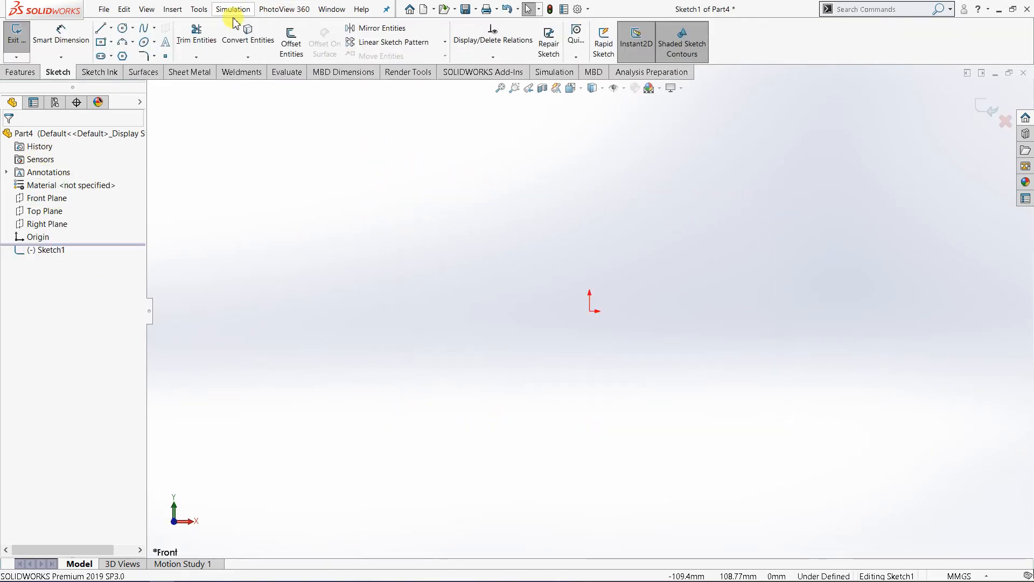
click(132, 42)
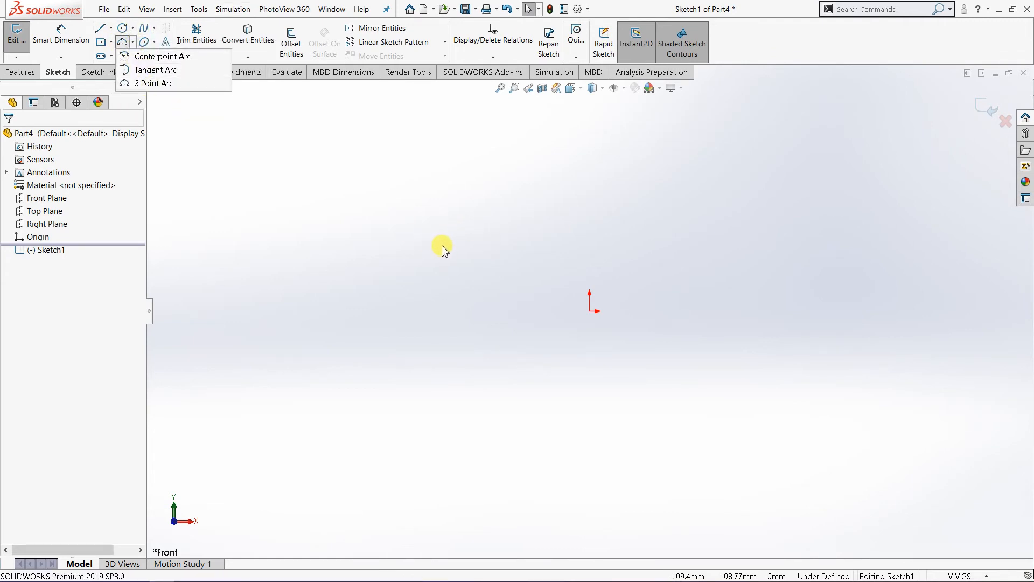
click(186, 81)
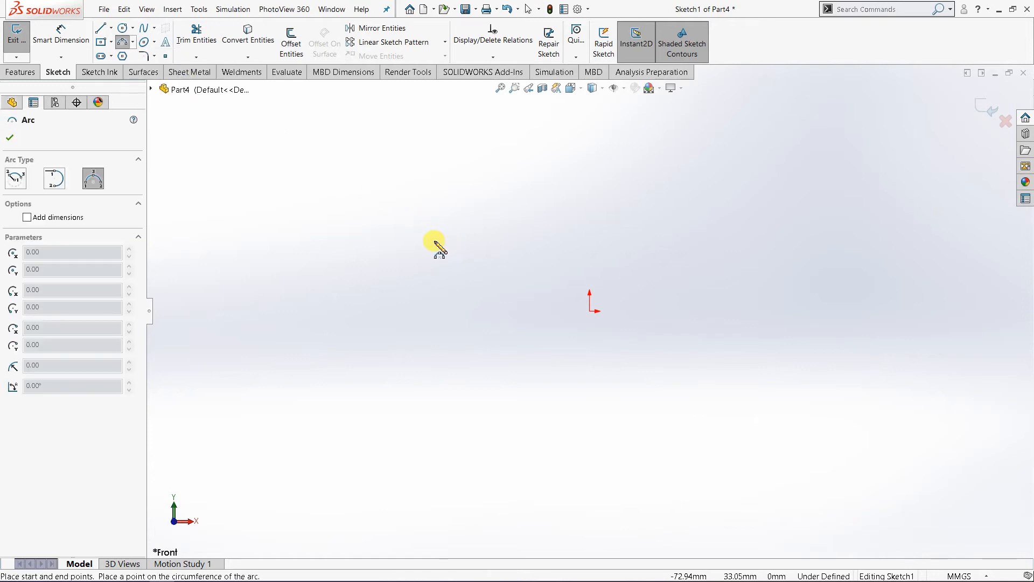
click(435, 241)
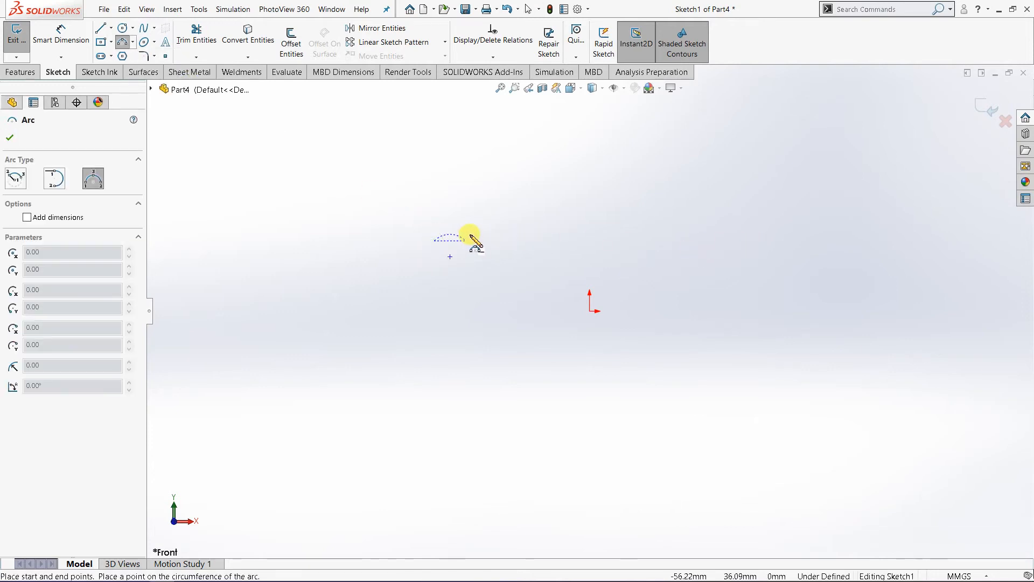
key(Escape)
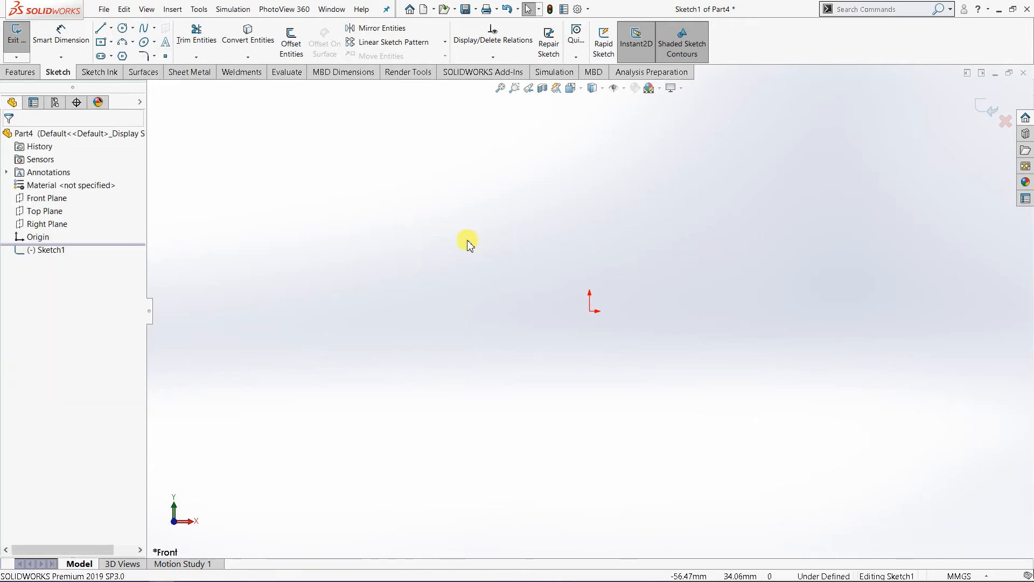
Step: Sketch an upward-bulging three-point arc of about 143 mm radius above the origin and close the sketch
click(133, 43)
click(144, 82)
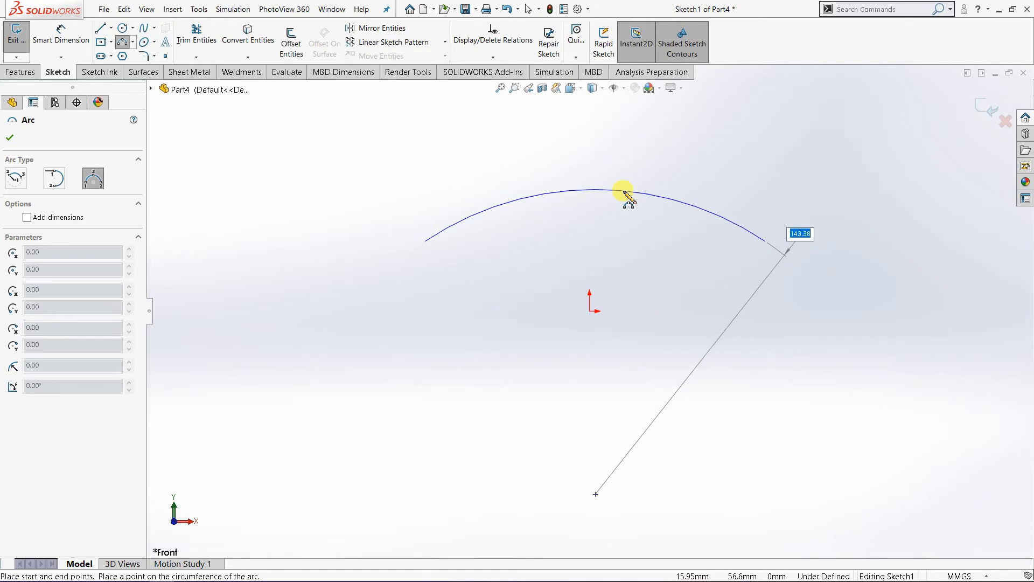
click(624, 193)
right_click(624, 192)
click(656, 202)
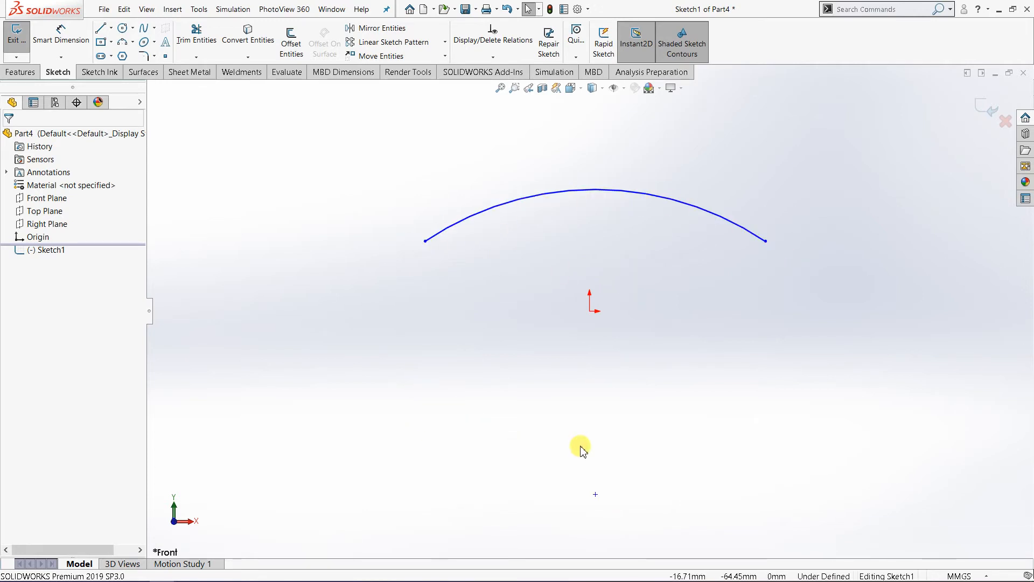
click(986, 110)
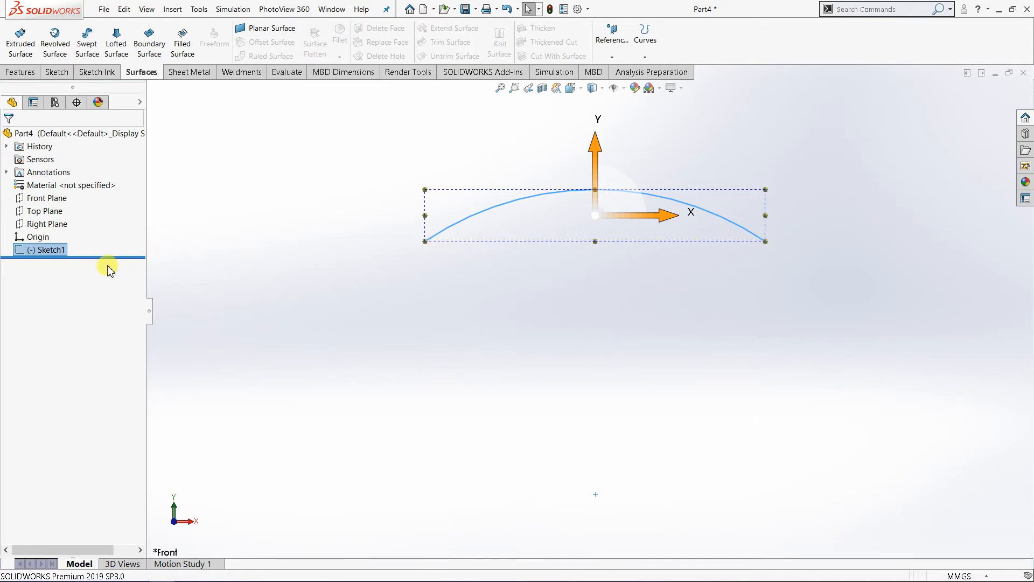
right_click(64, 251)
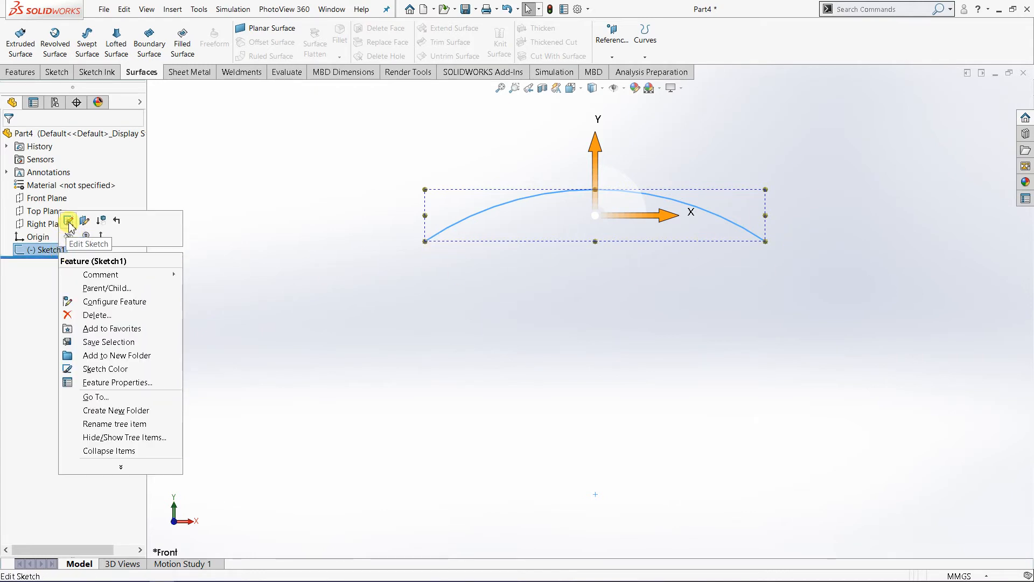
click(69, 221)
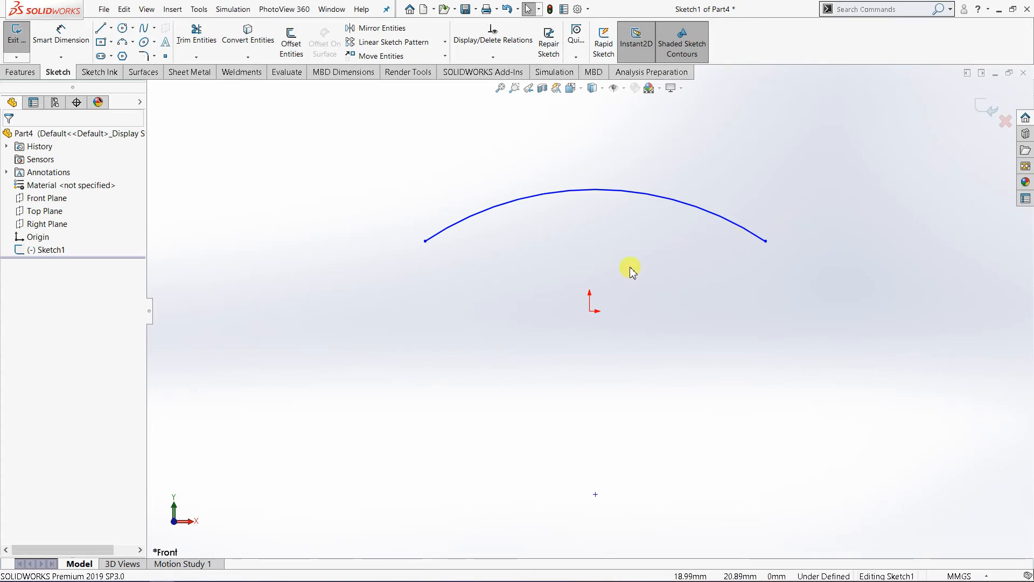
middle_drag(643, 287, 598, 340)
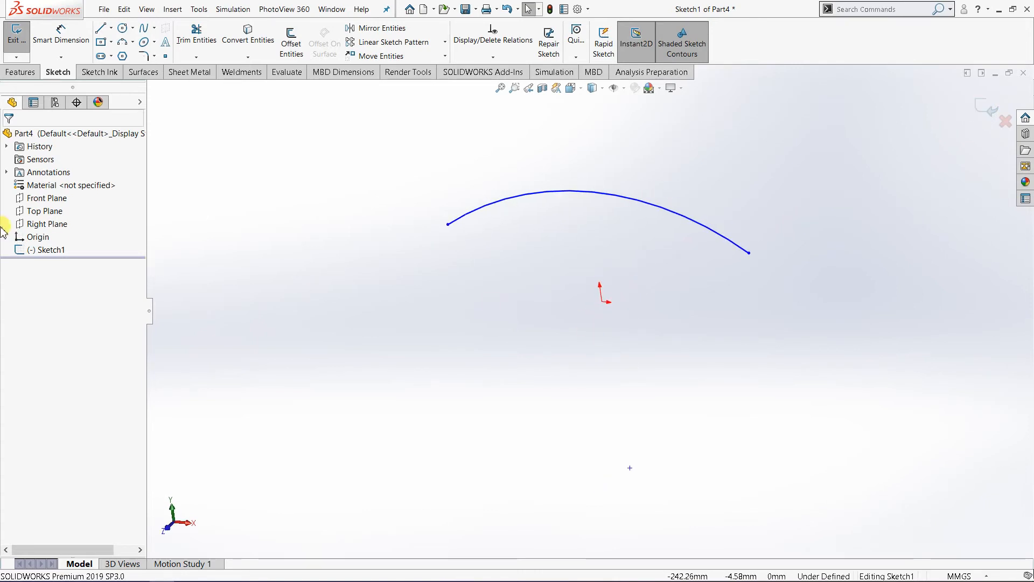
click(46, 198)
right_click(47, 199)
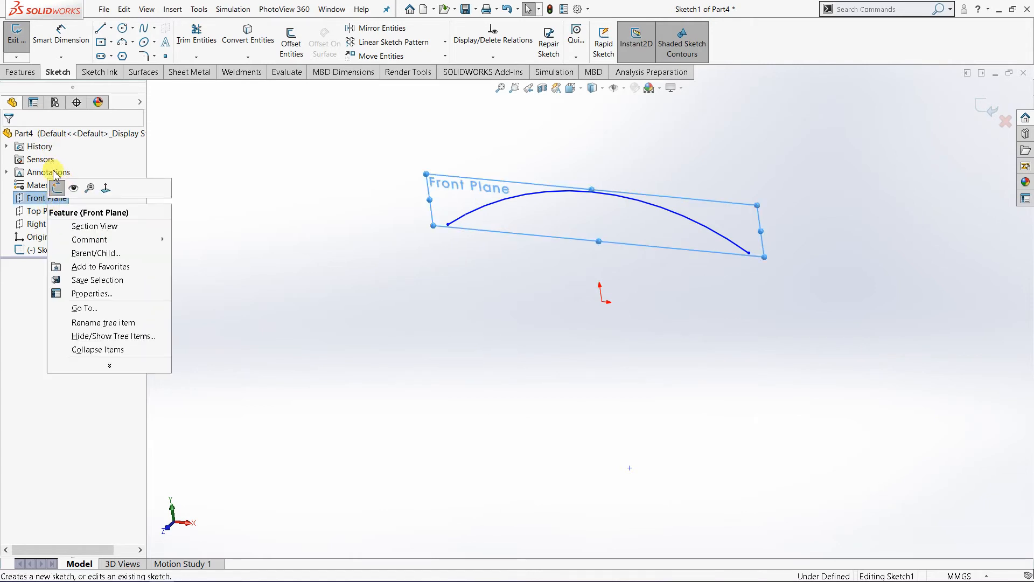
click(56, 188)
click(571, 88)
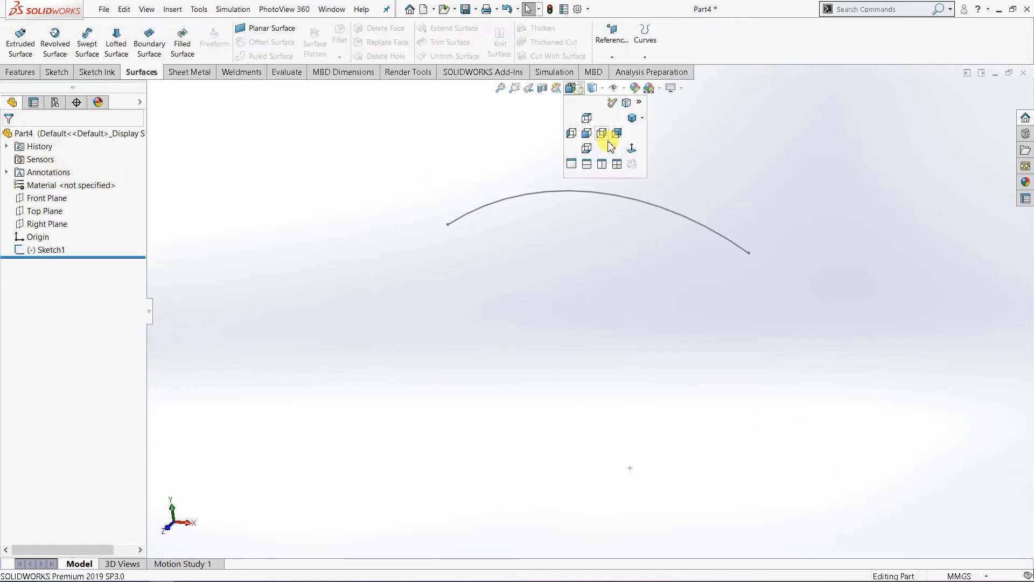
click(631, 154)
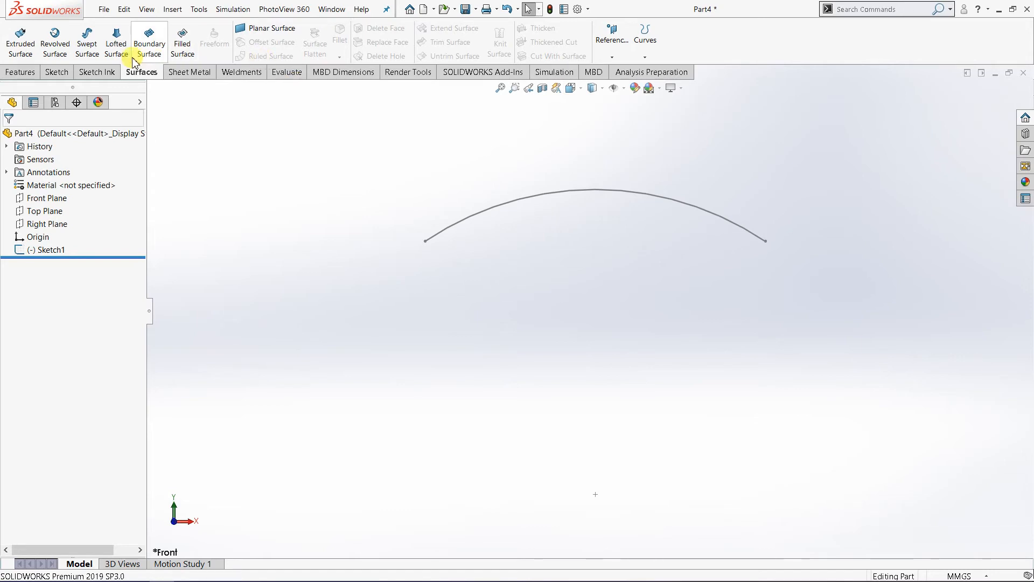
click(56, 72)
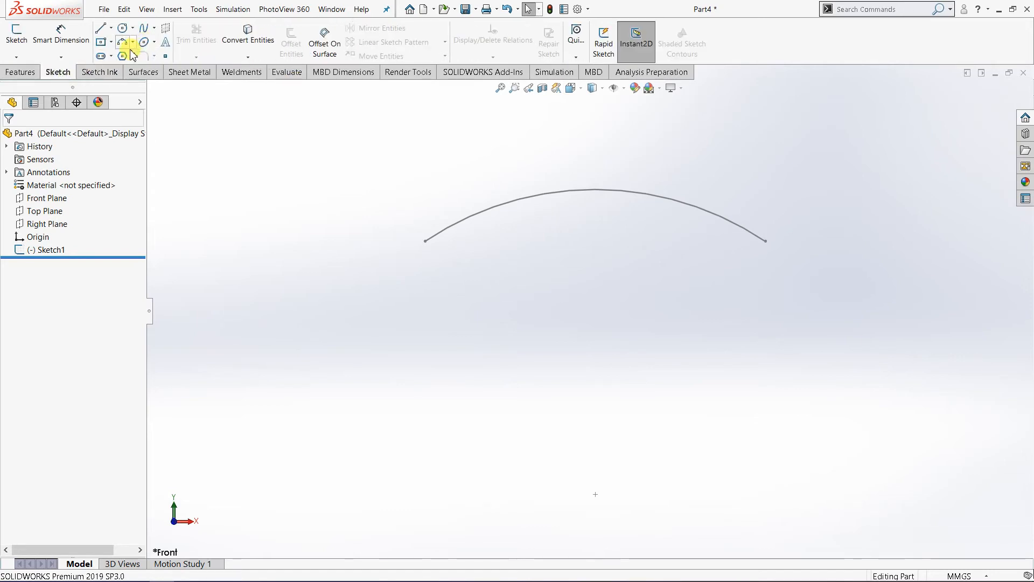
click(127, 45)
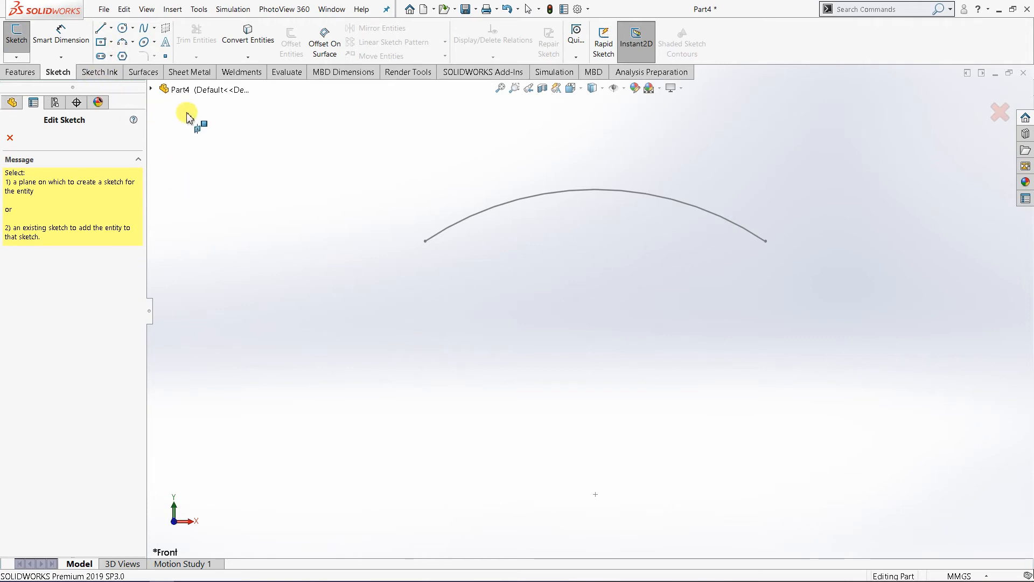
key(Escape)
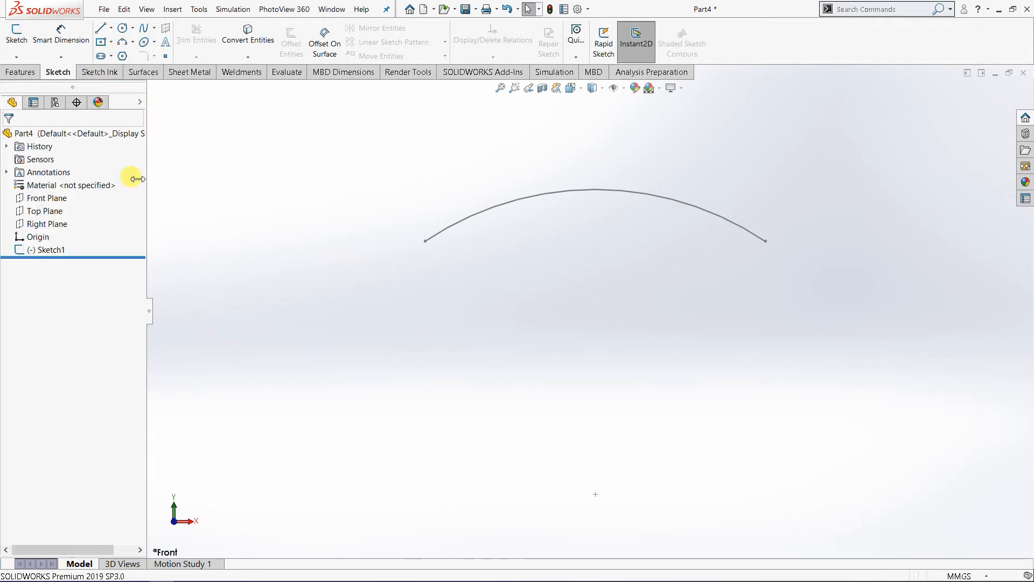
Step: Sketch a downward-bulging three-point arc of about 135 mm radius below the origin in a separate Front Plane sketch, matching the upper arc's span
click(47, 198)
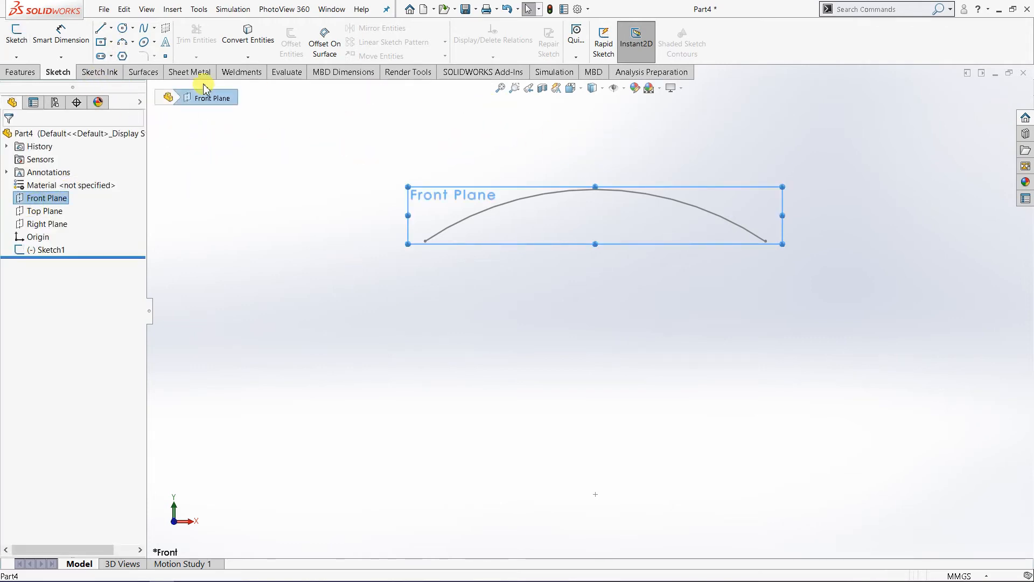
click(22, 37)
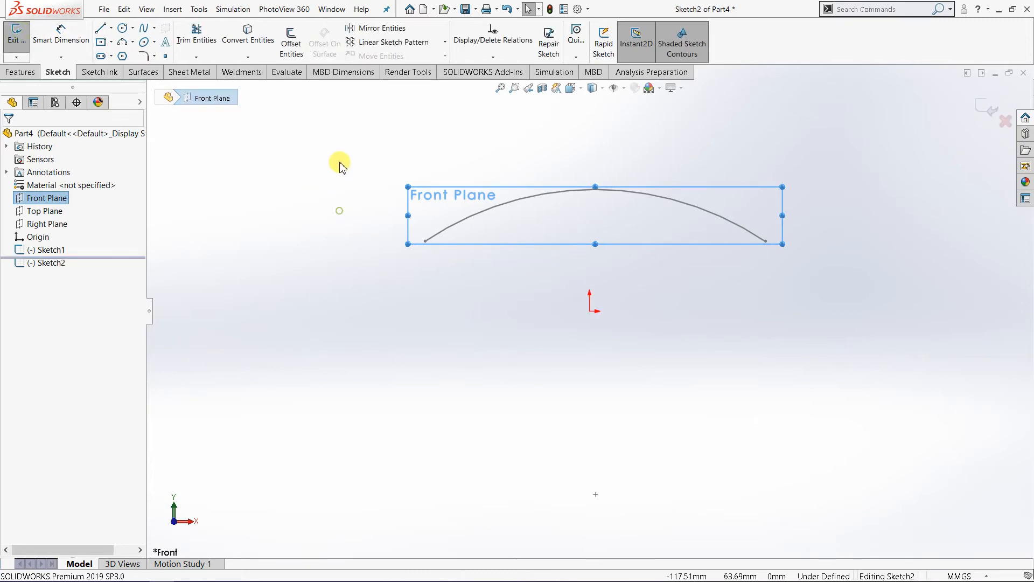
click(477, 146)
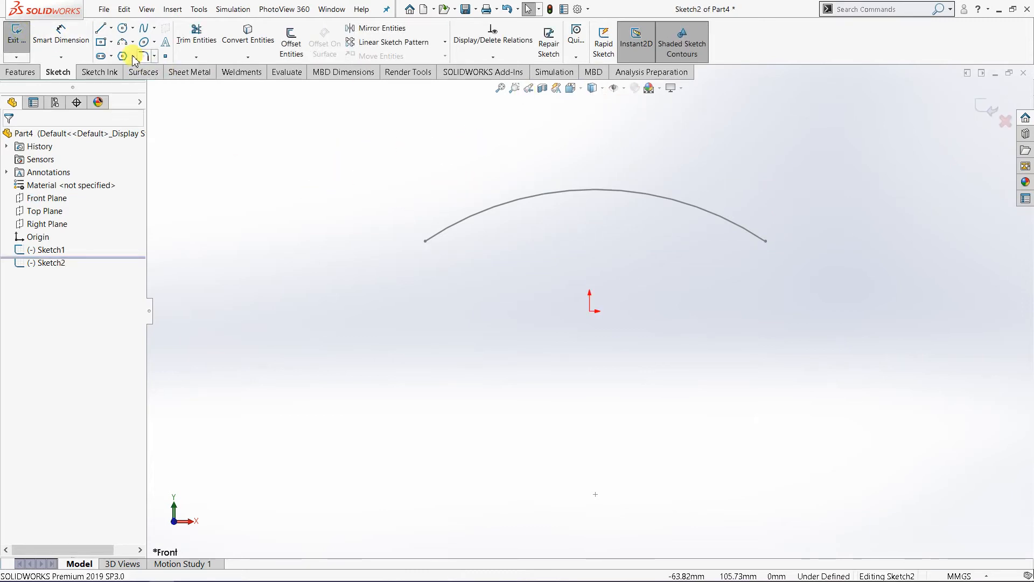
click(122, 43)
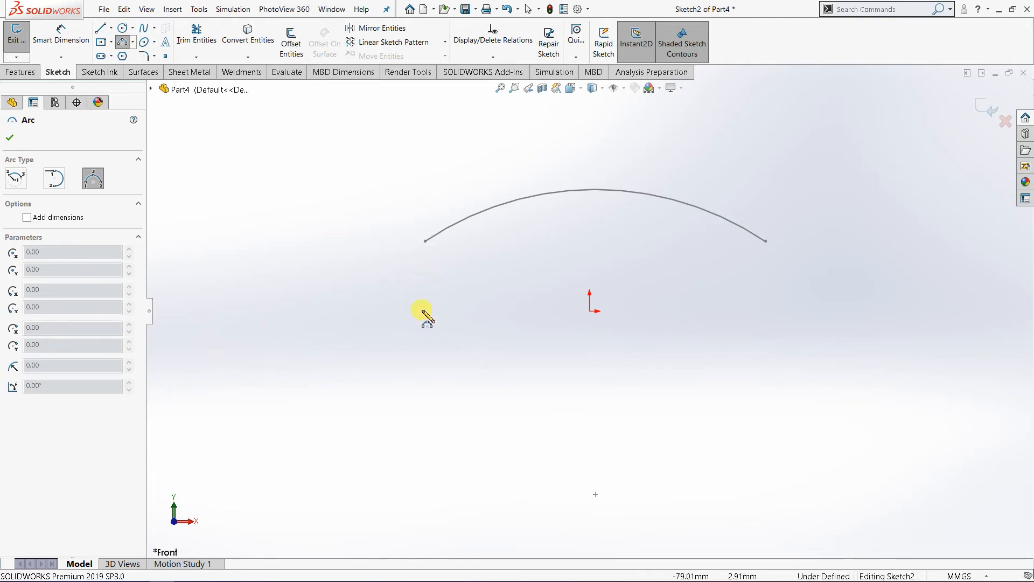
drag(423, 351, 768, 350)
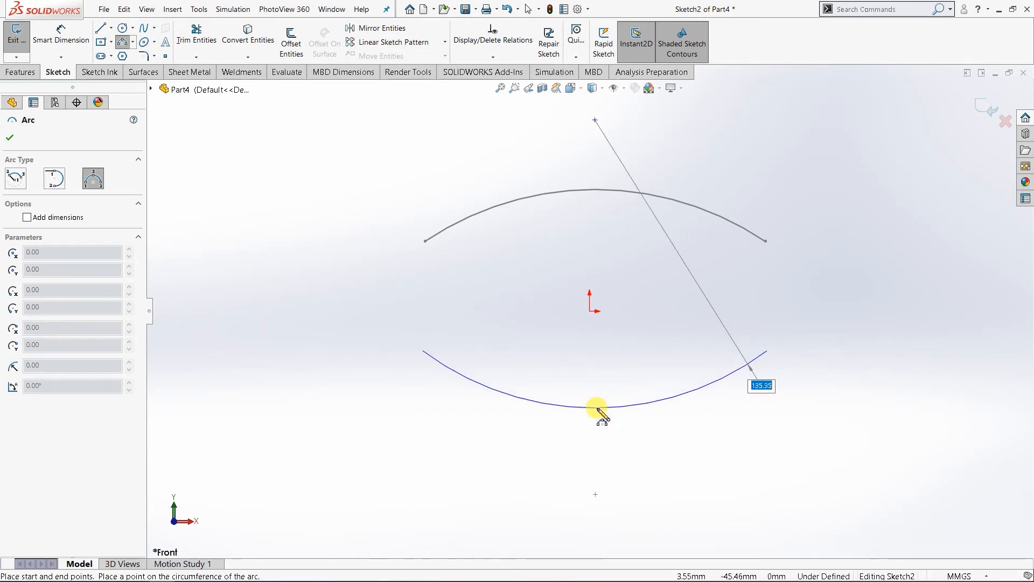
click(598, 409)
click(10, 137)
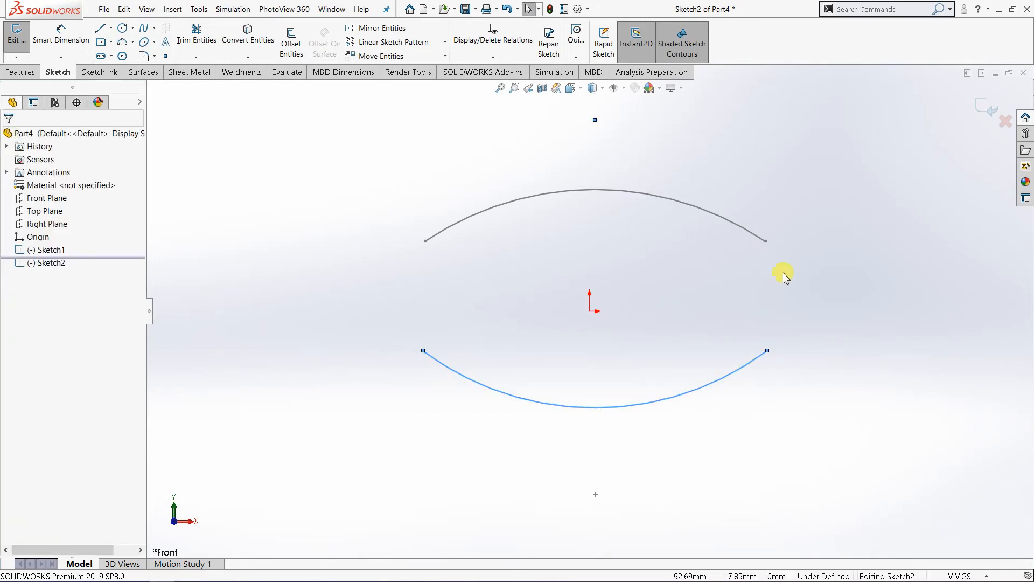
click(990, 111)
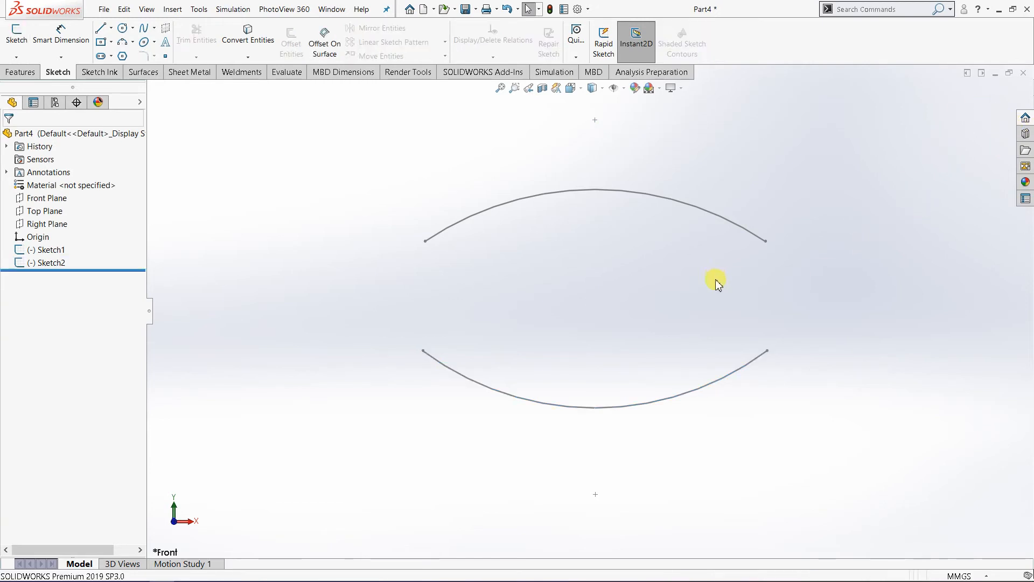
Step: Create a reference plane parallel to the Right Plane at an offset distance of 70 mm
mouse_move(713, 281)
middle_down()
mouse_move(669, 340)
mouse_move(834, 286)
middle_up()
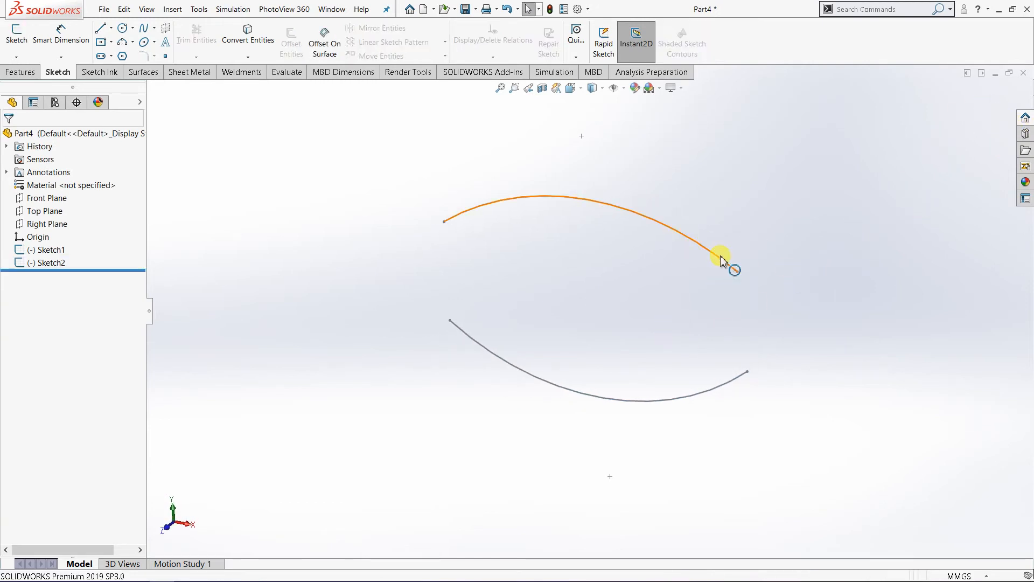
middle_drag(721, 260, 529, 252)
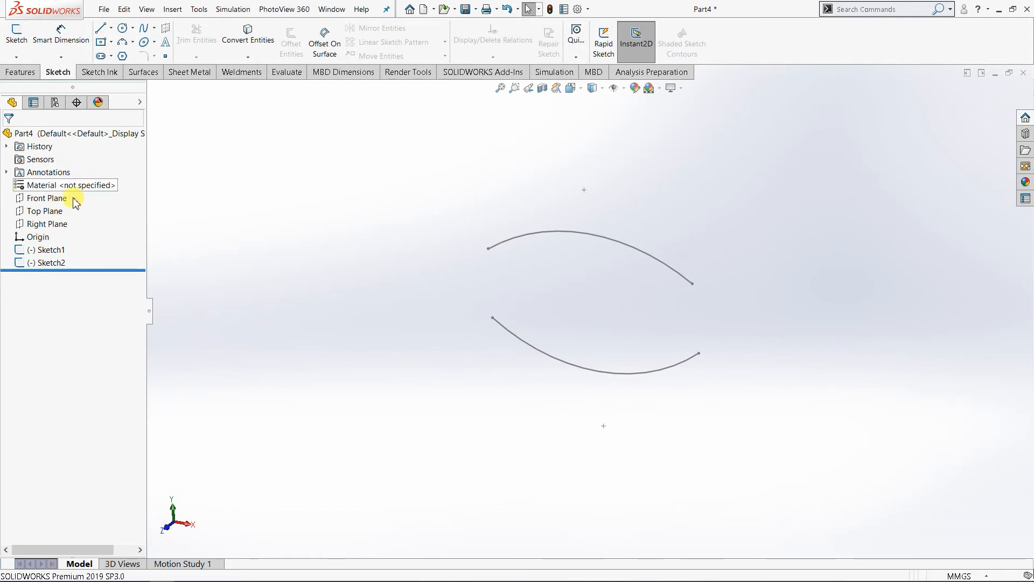
click(56, 224)
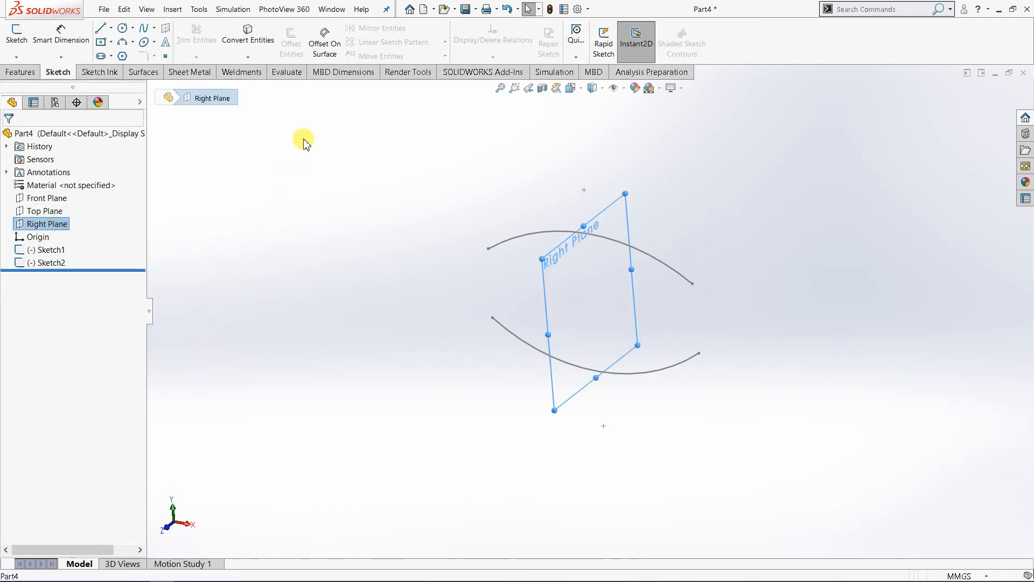
click(27, 75)
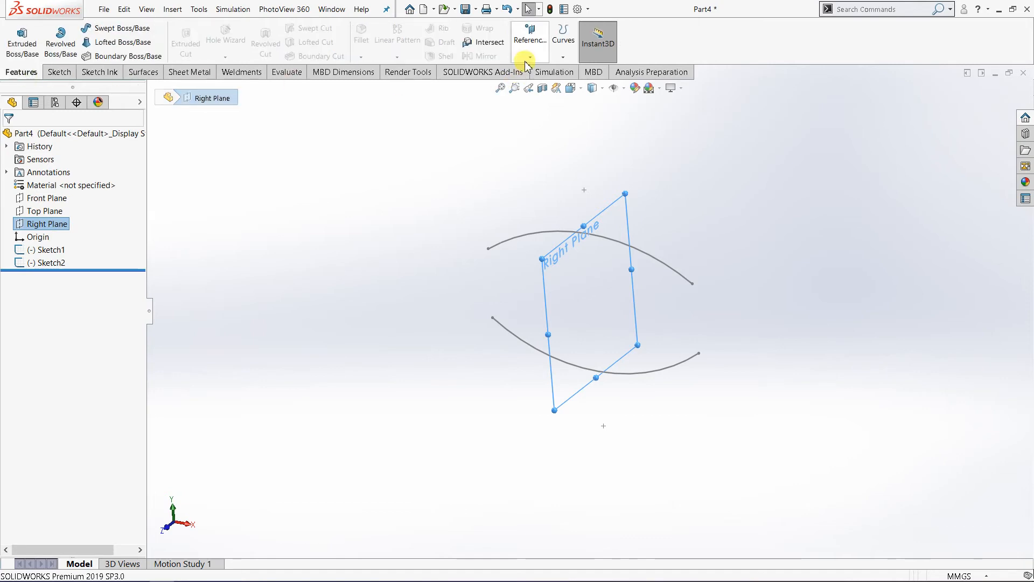
click(525, 58)
click(535, 72)
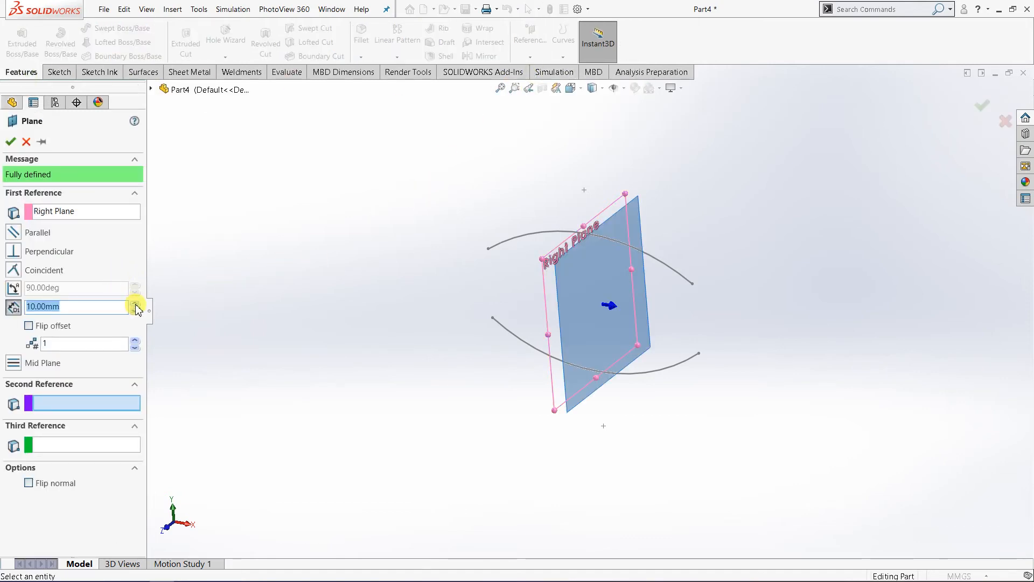
click(135, 303)
click(135, 304)
click(135, 303)
click(135, 303)
middle_drag(189, 310, 381, 341)
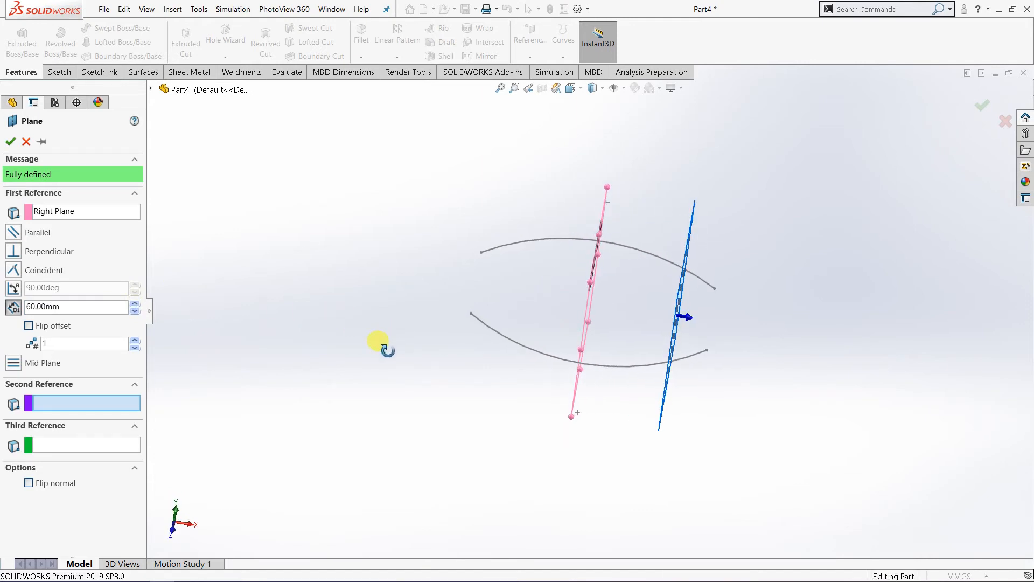
click(135, 303)
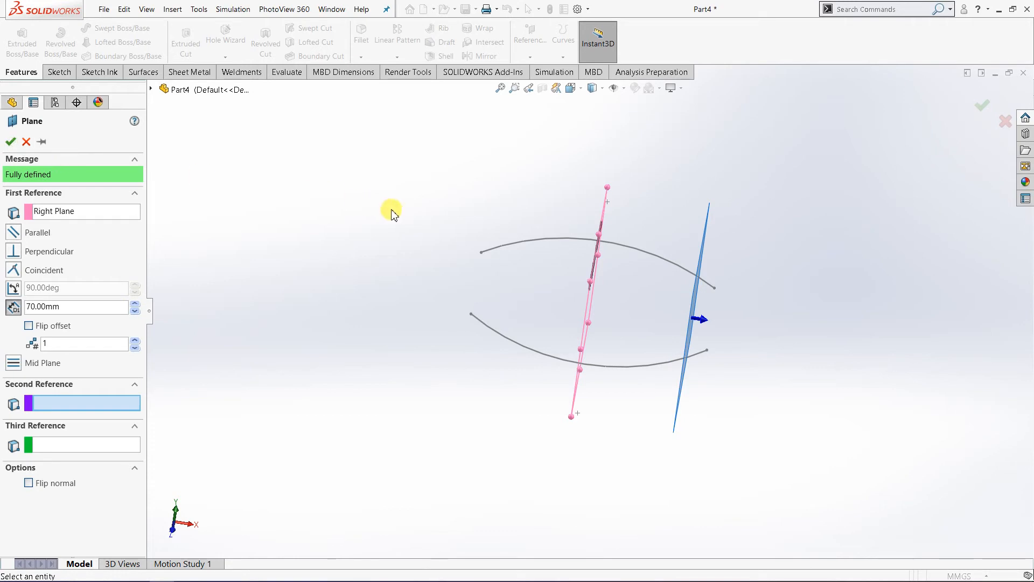
click(13, 142)
middle_drag(434, 271, 477, 299)
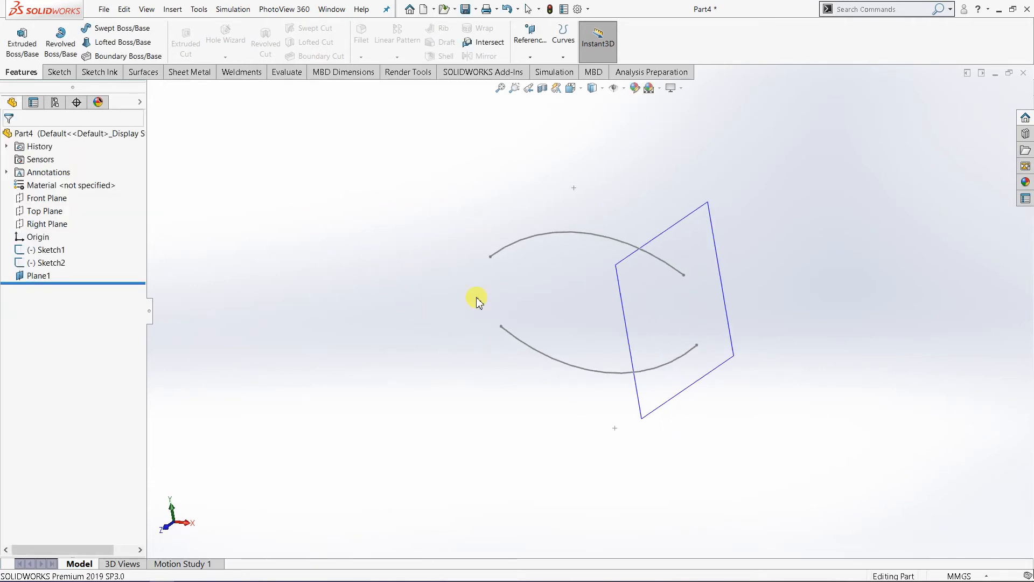
click(671, 233)
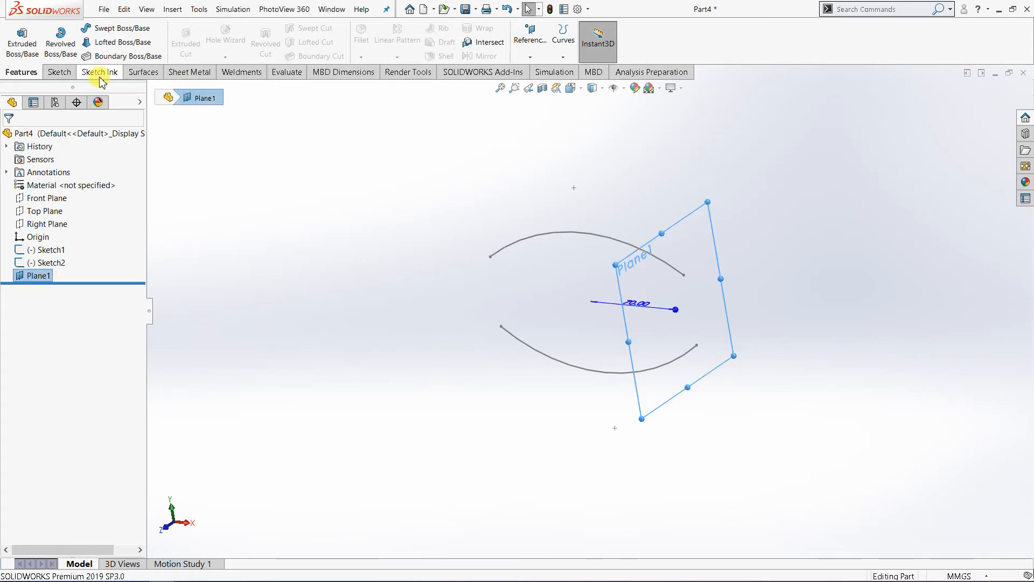
click(61, 74)
click(28, 50)
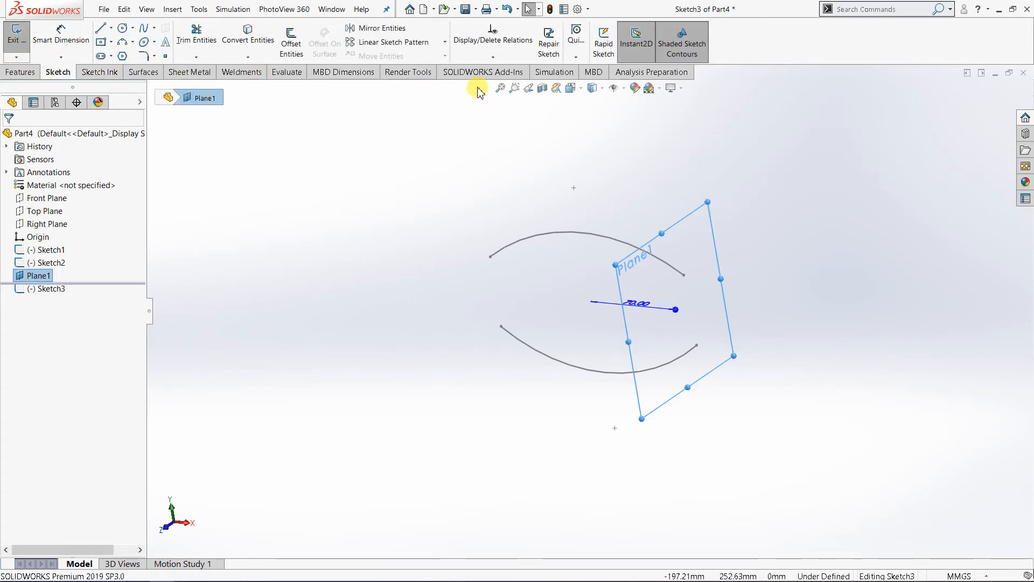
click(575, 96)
click(624, 148)
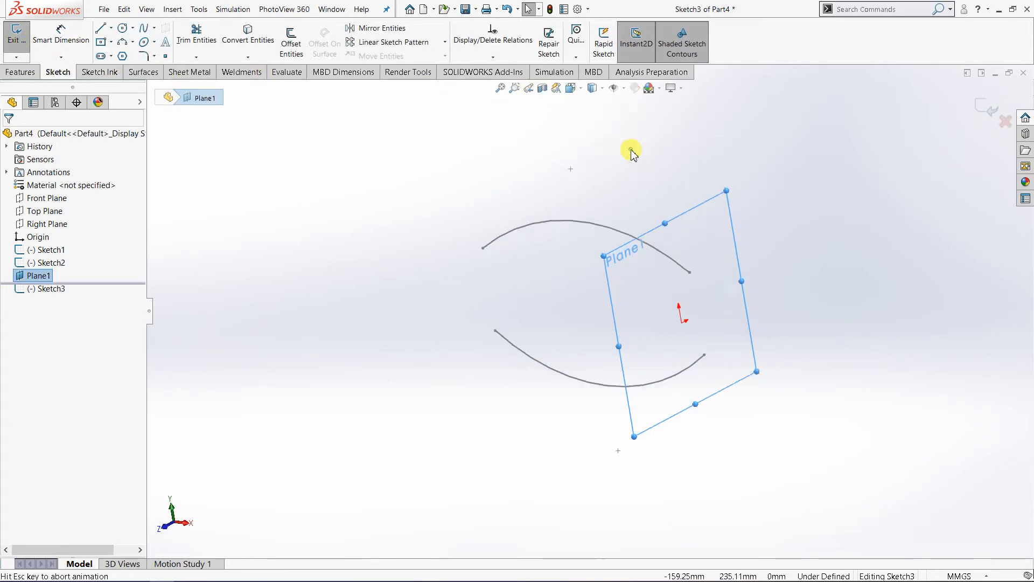
scroll(686, 265, up, 2)
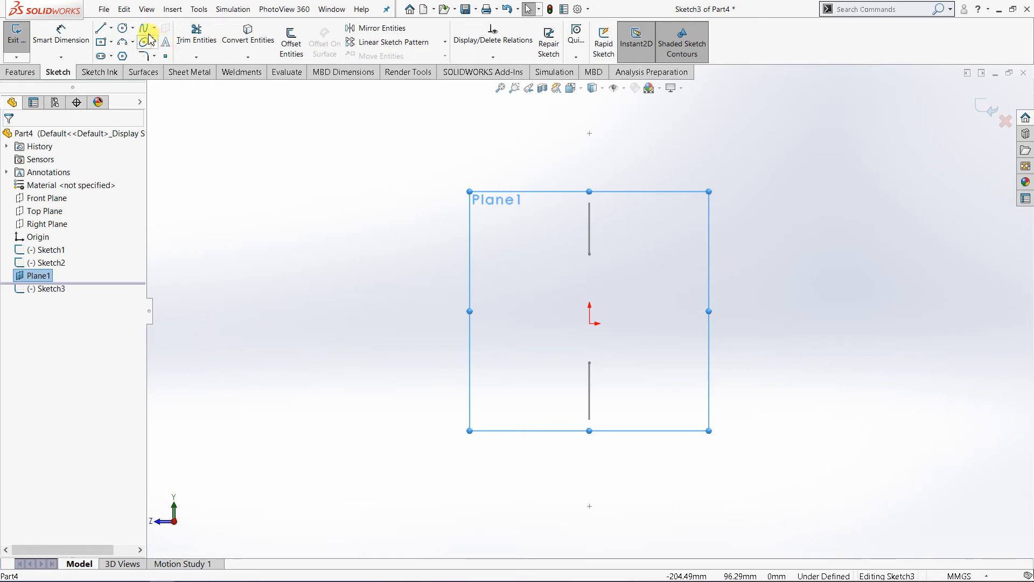
click(122, 43)
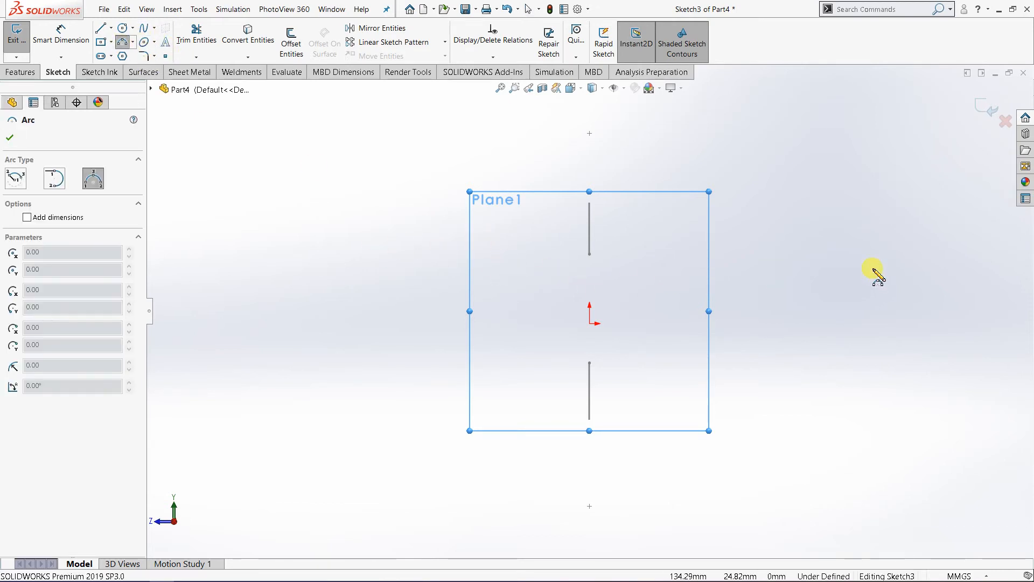
key(Escape)
click(1006, 123)
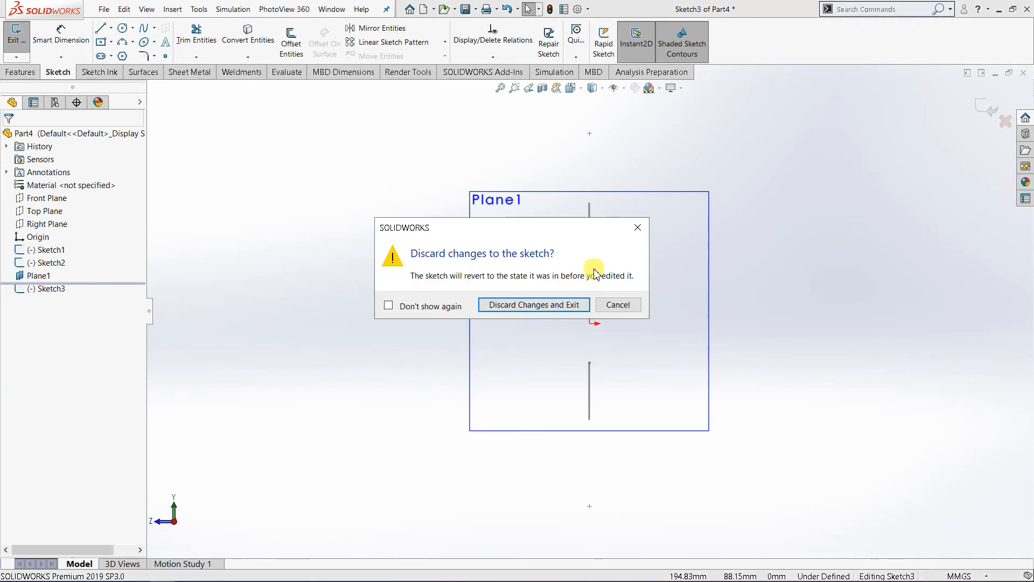
click(579, 302)
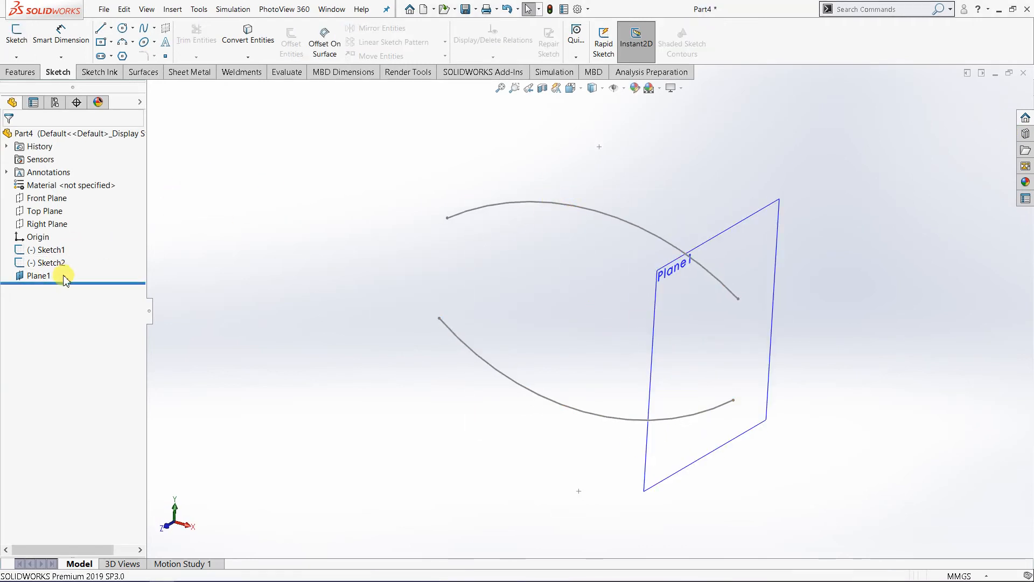
click(52, 253)
click(717, 149)
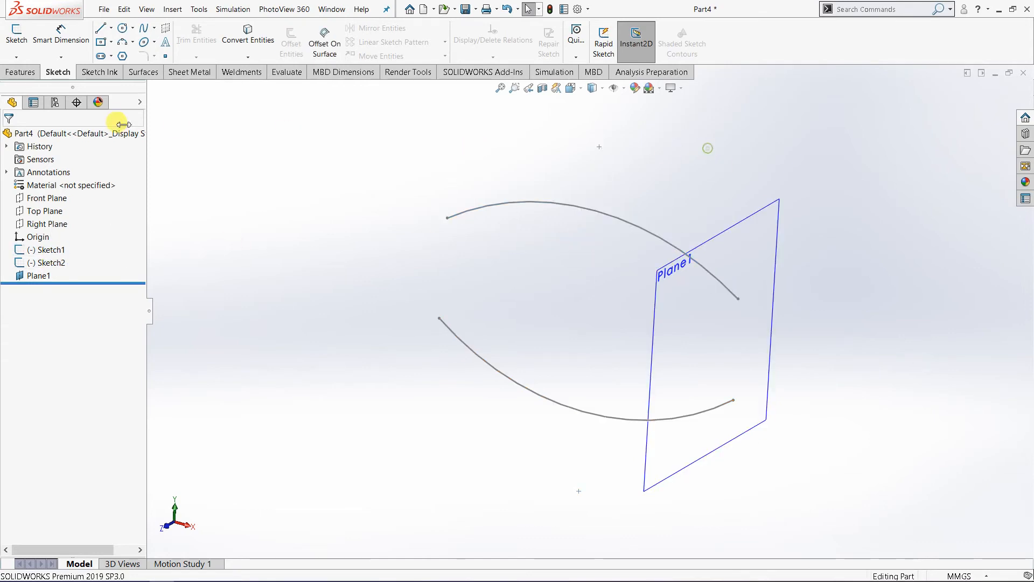
Step: Extrude the upper arc as a surface using the Mid Plane end condition with a depth of 250 mm
click(154, 78)
scroll(584, 289, up, 2)
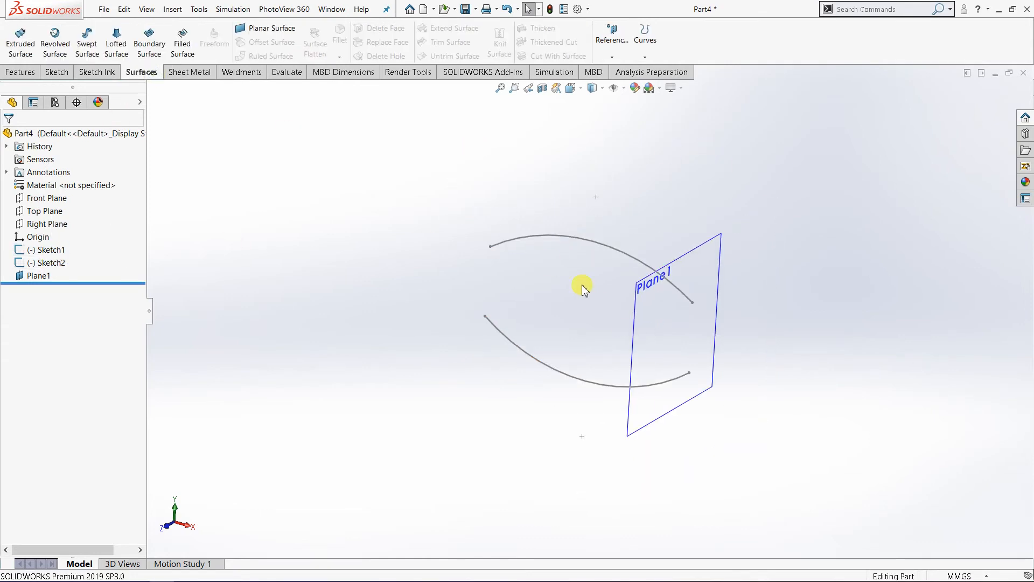
click(20, 36)
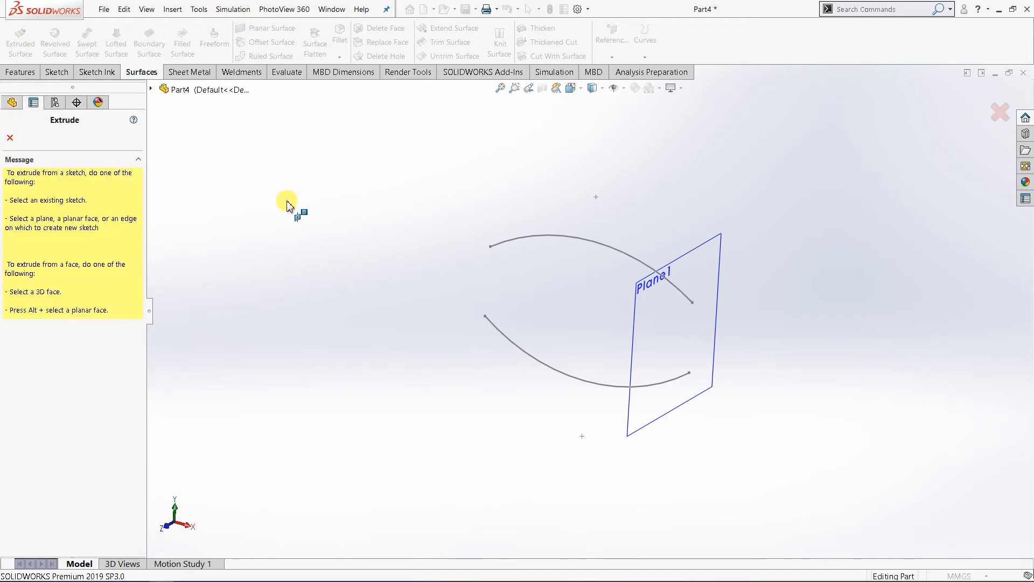
click(569, 239)
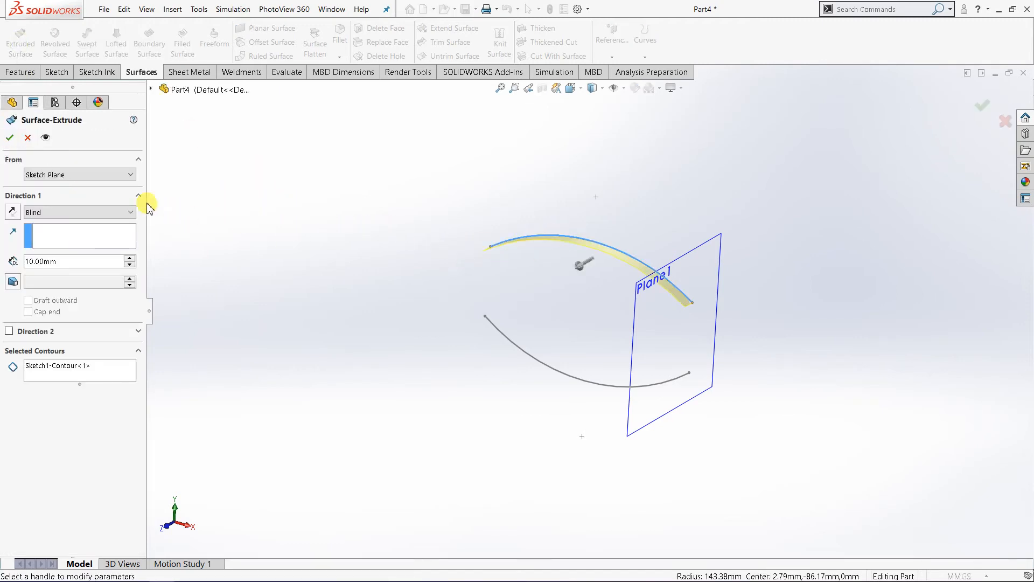
click(109, 212)
click(94, 263)
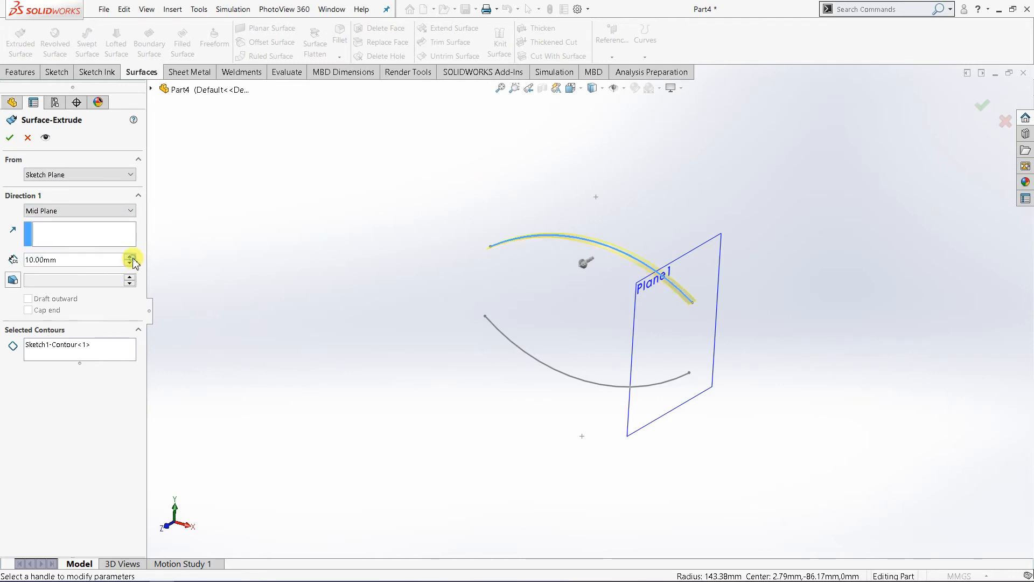
click(132, 258)
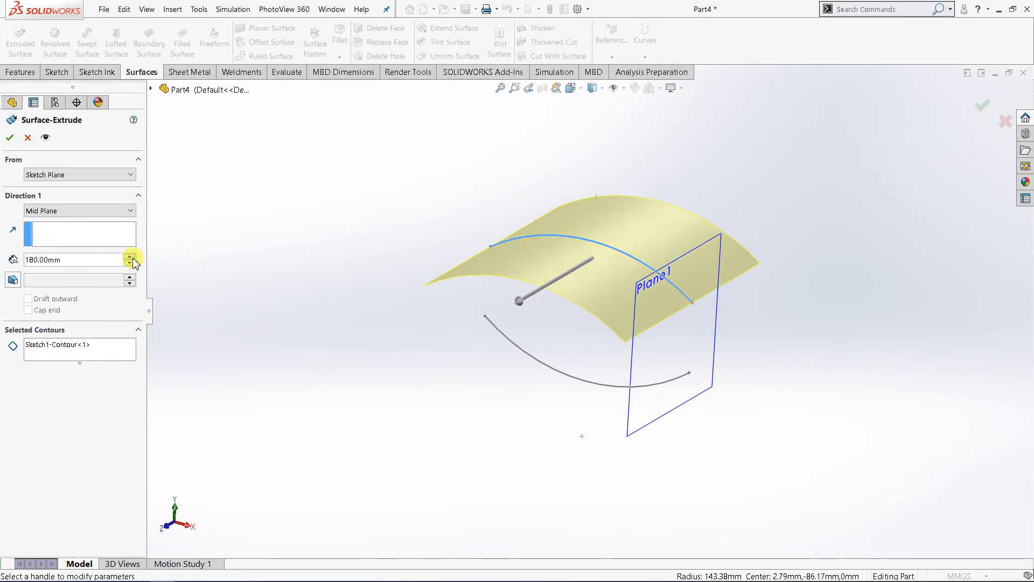
click(130, 257)
click(130, 257)
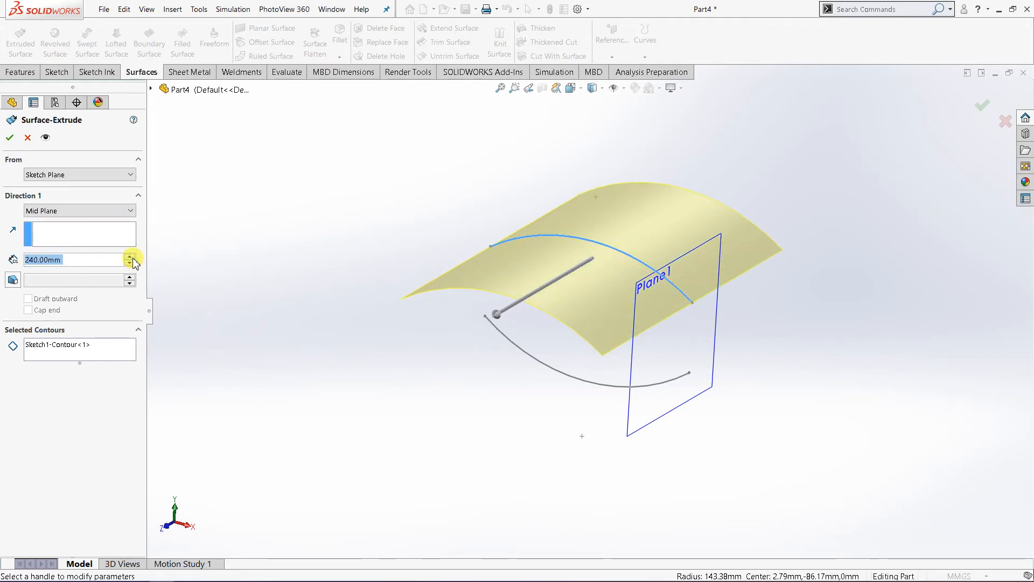
click(129, 257)
click(15, 139)
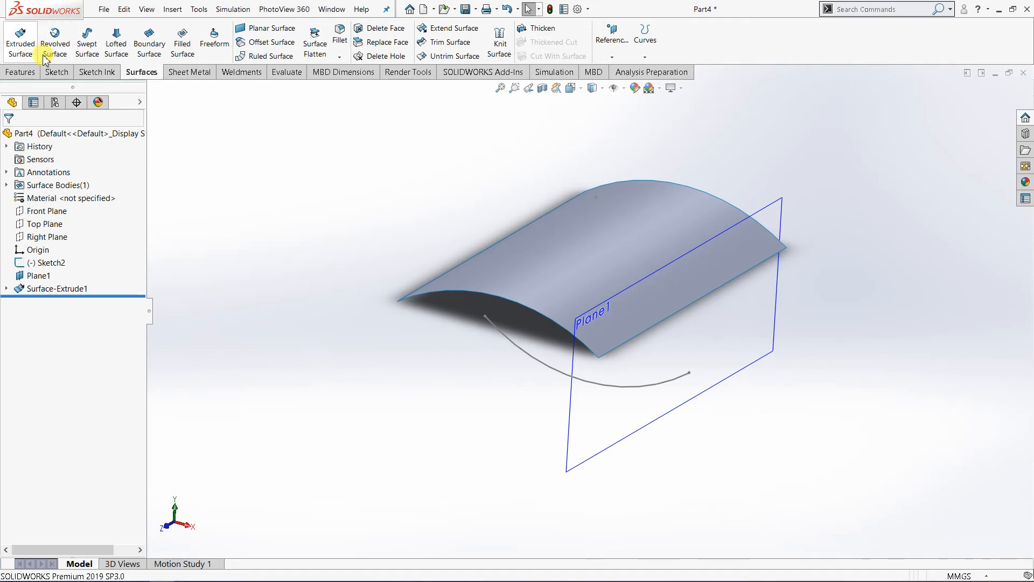
Step: Extrude the lower arc as a surface using Mid Plane at a depth of 250 mm
click(21, 43)
click(625, 395)
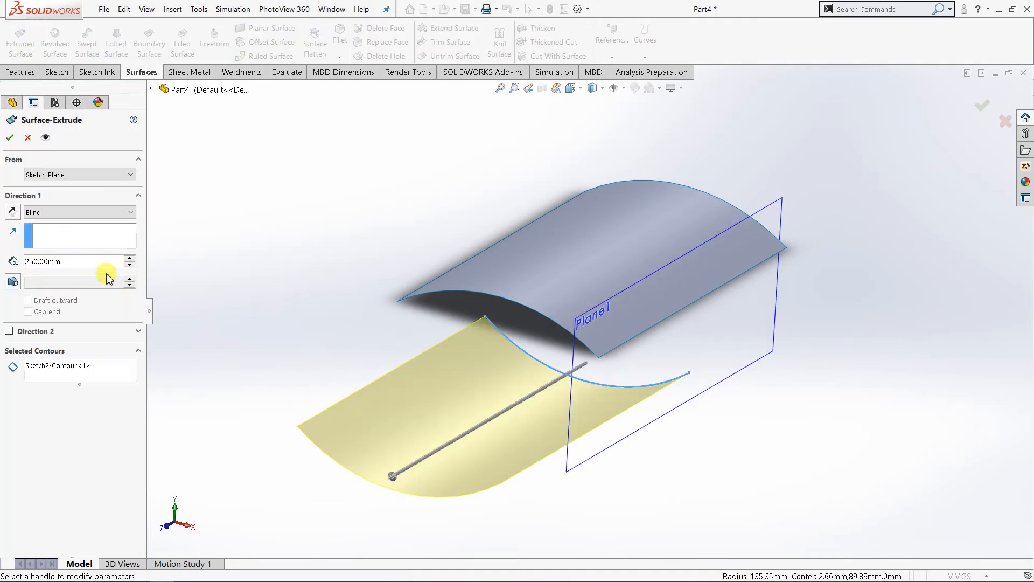
click(87, 212)
click(82, 266)
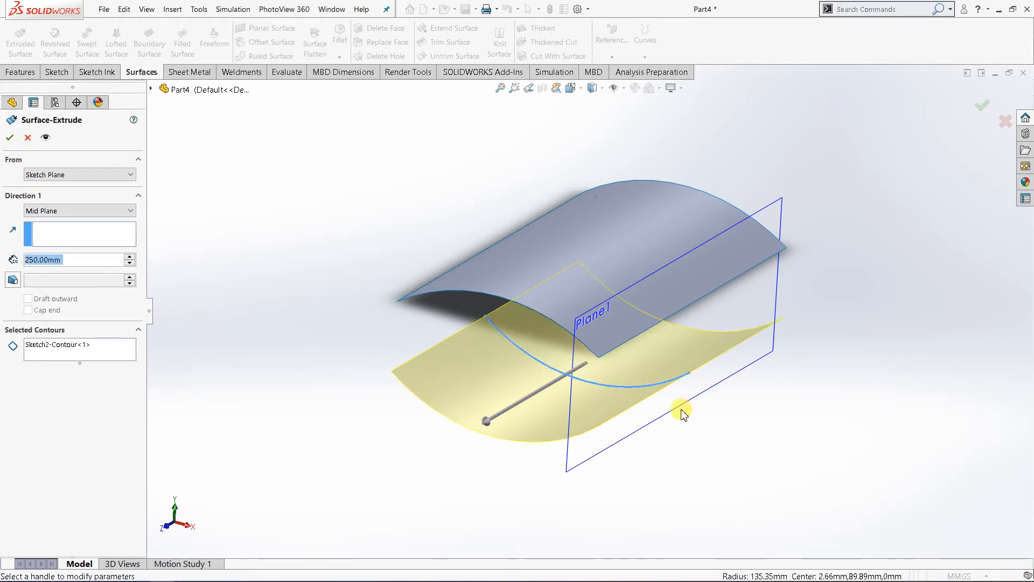
middle_drag(683, 414, 639, 406)
click(10, 138)
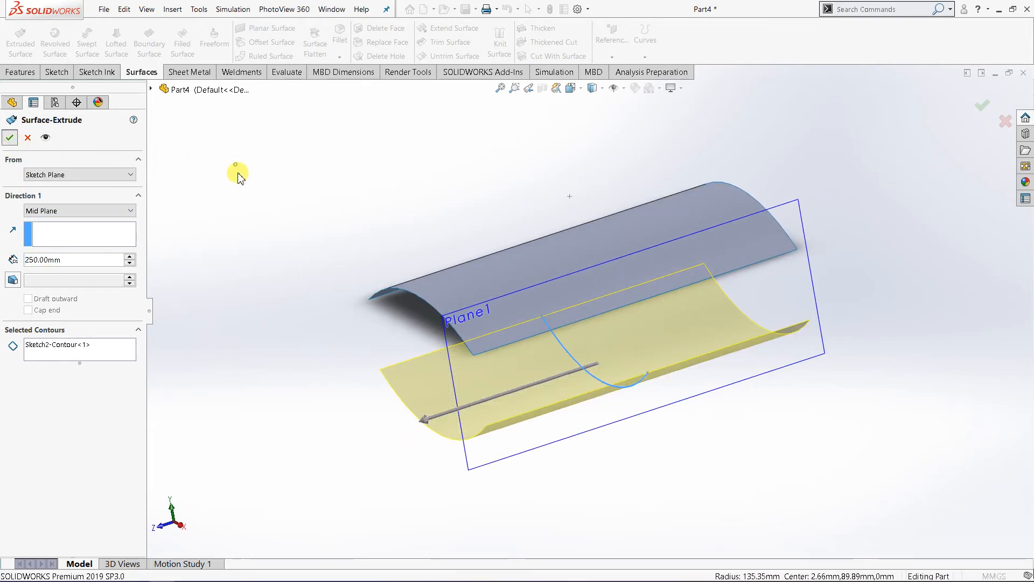
Step: Start a sketch on the offset reference plane and view it face-on
middle_drag(427, 286, 700, 267)
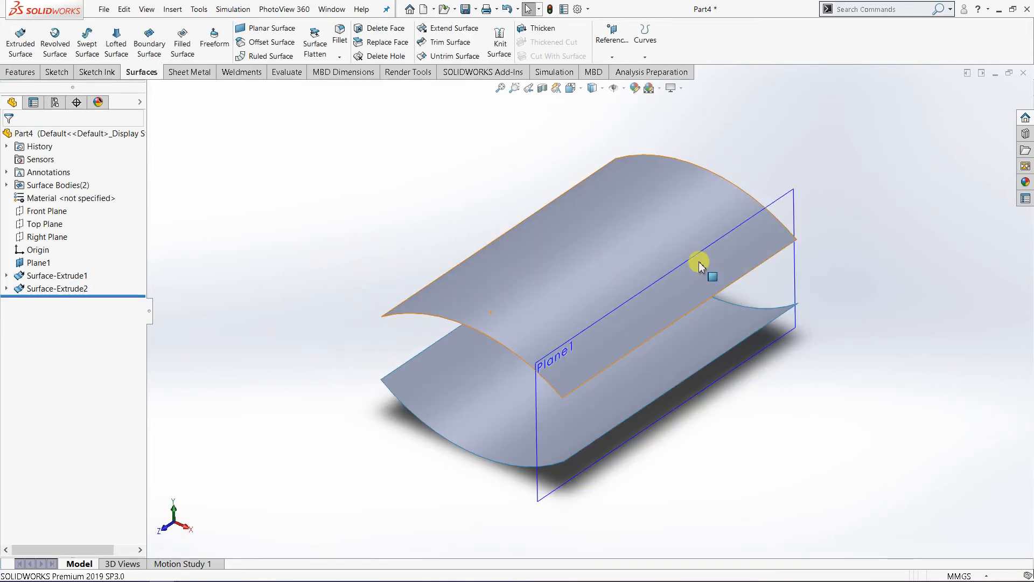
click(789, 202)
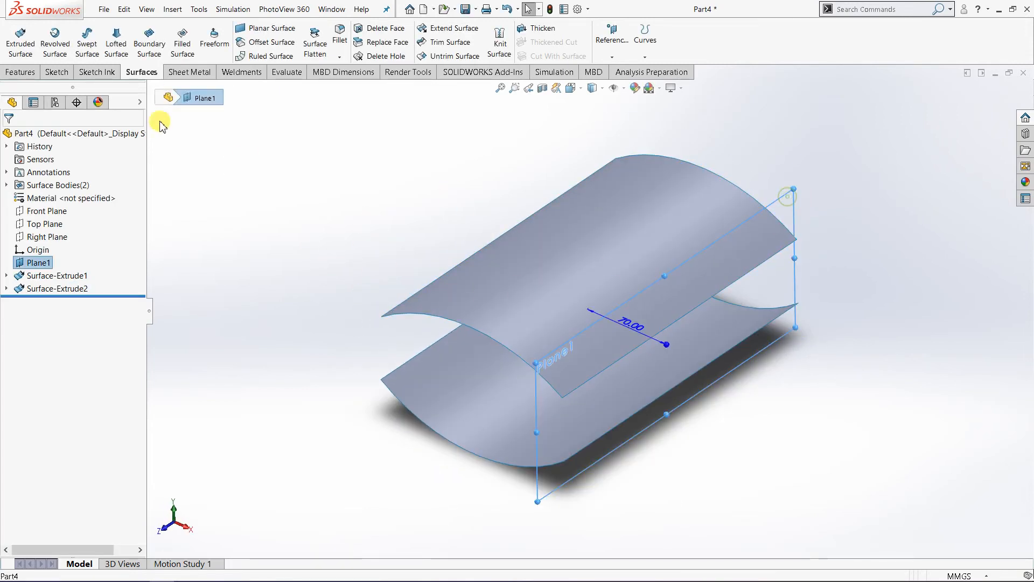
click(50, 72)
click(16, 44)
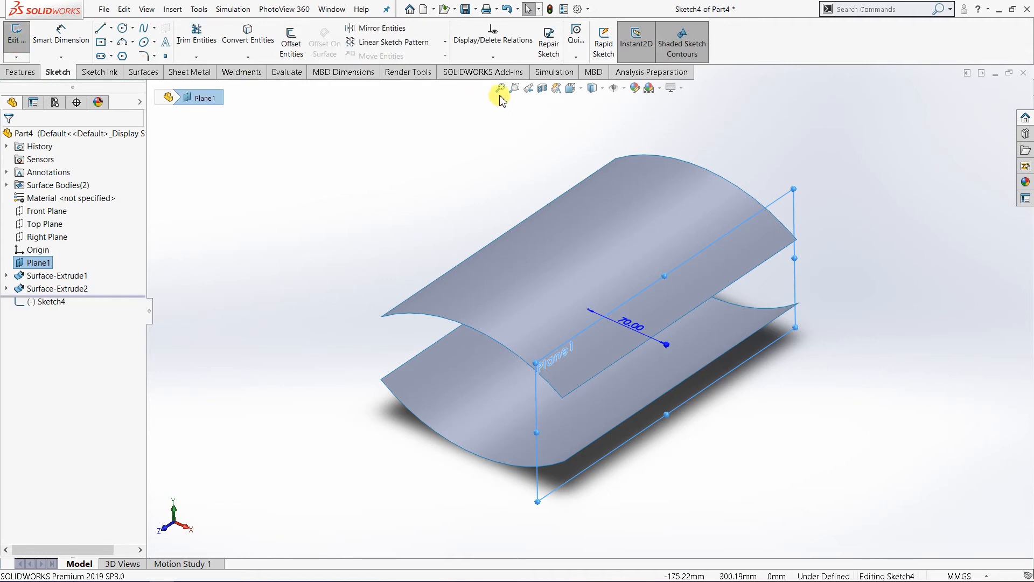
click(572, 87)
click(632, 148)
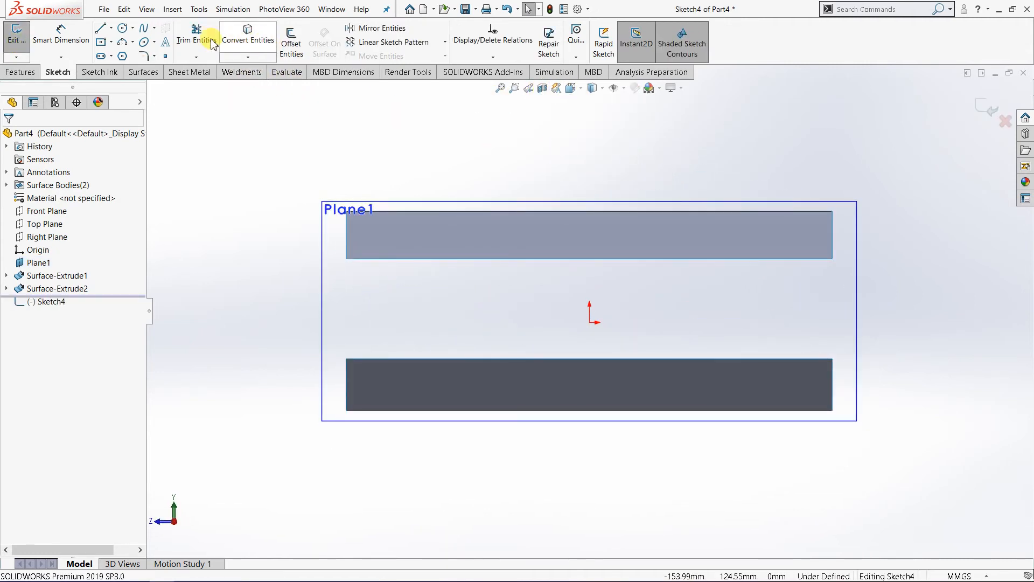
Step: Sketch an upward-bulging three-point arc of about 438 mm radius across the upper surface, extending past both of its ends
click(124, 45)
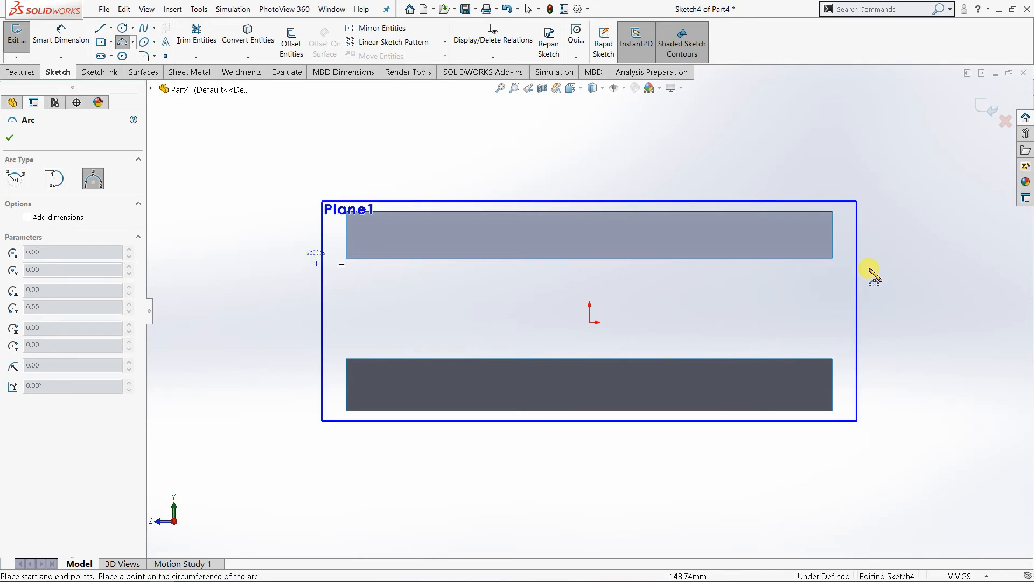
key(Escape)
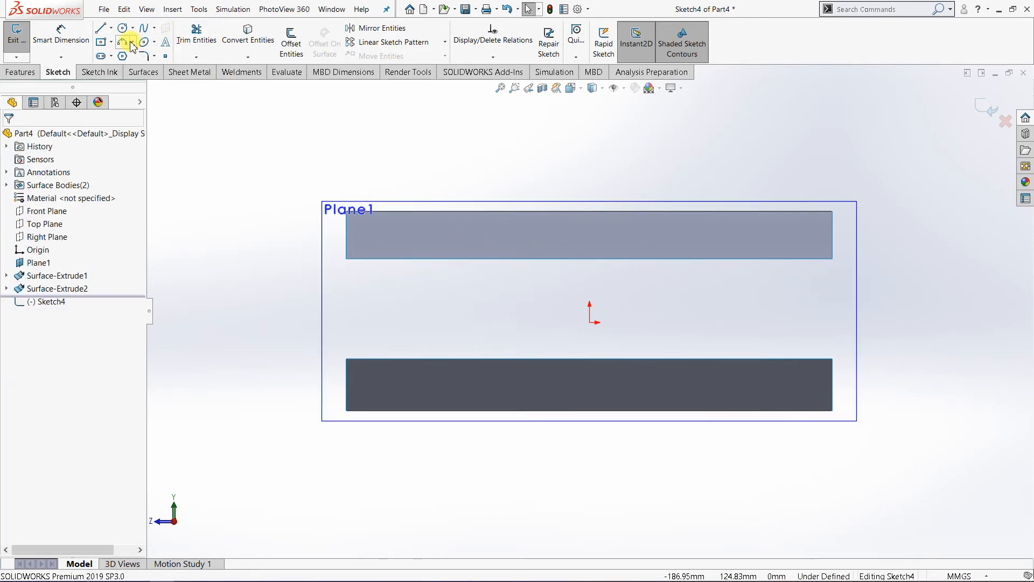
click(124, 43)
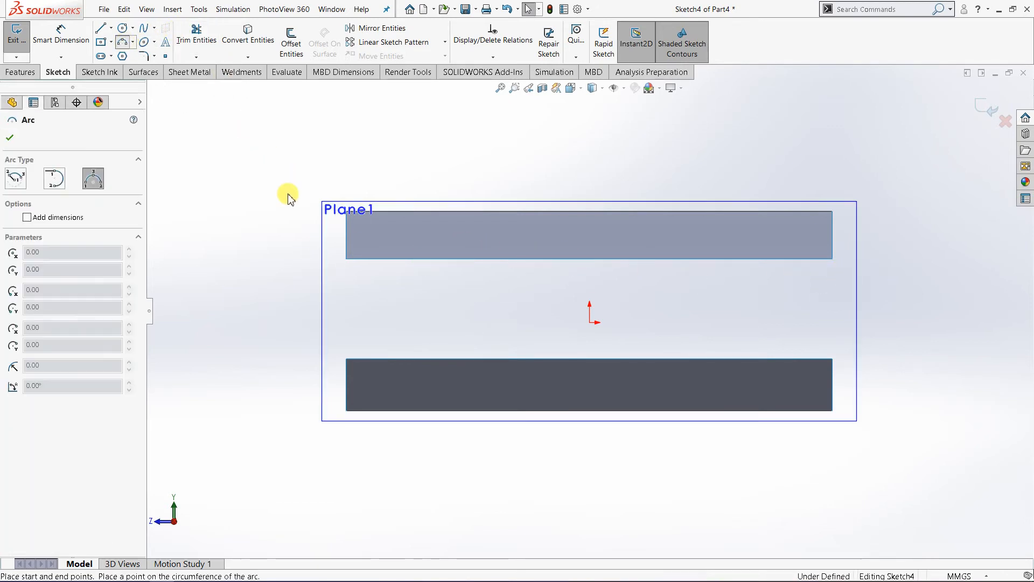
click(288, 266)
click(864, 272)
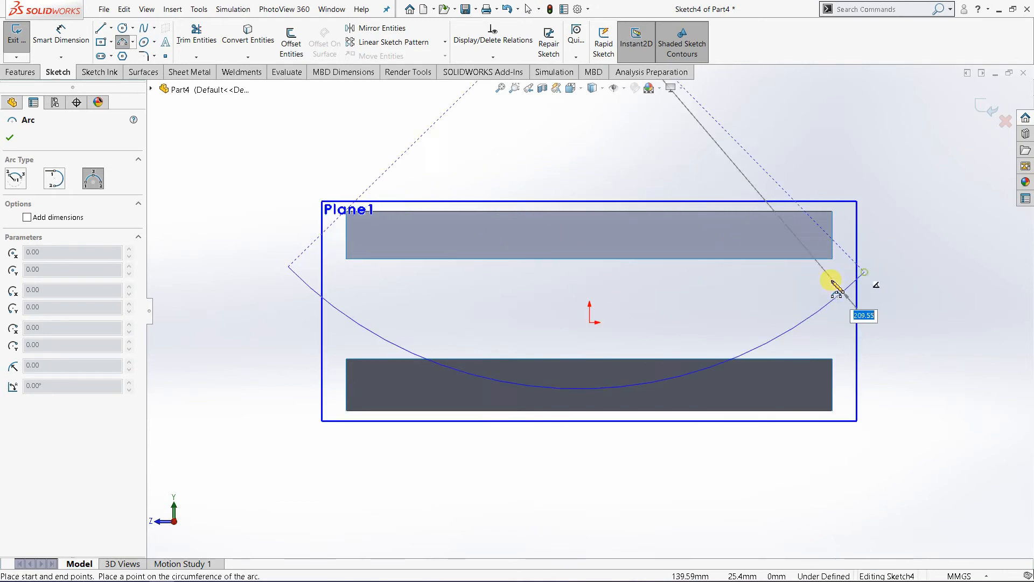
click(663, 224)
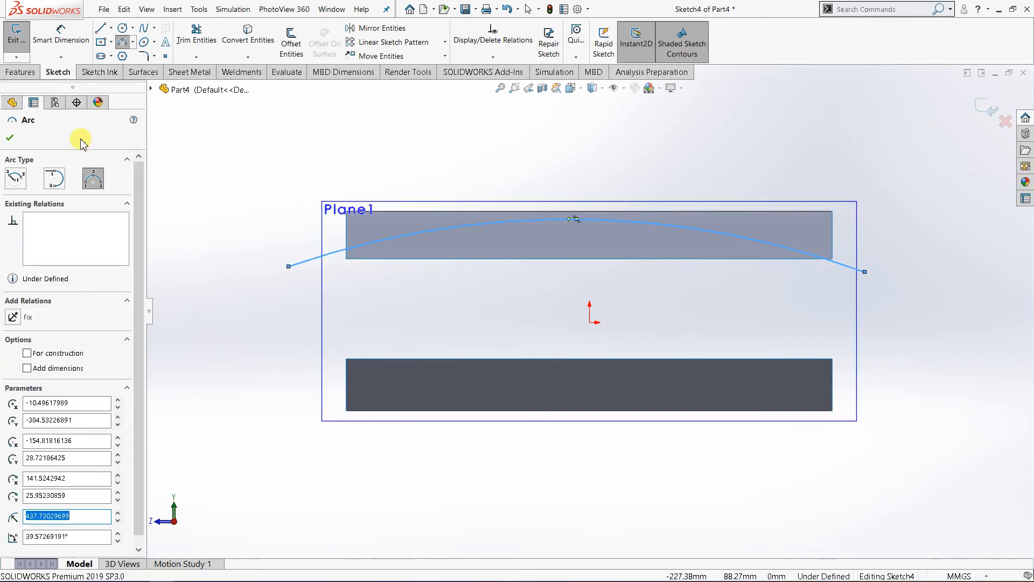
click(11, 138)
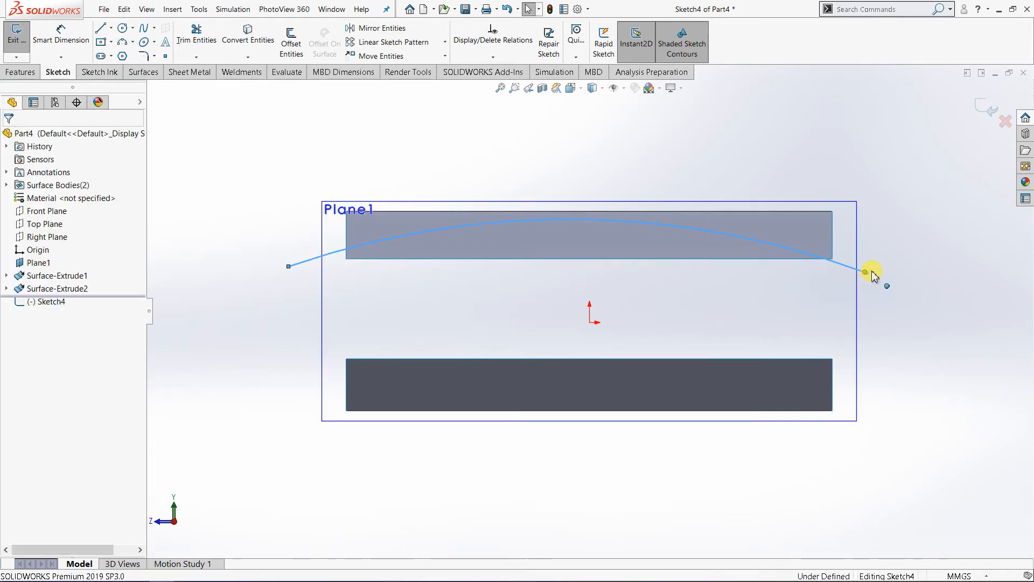
Step: Move the arc's endpoints outward and level, to about X -160 mm and 161 mm at Y 24 mm, and close the sketch
drag(872, 273, 889, 266)
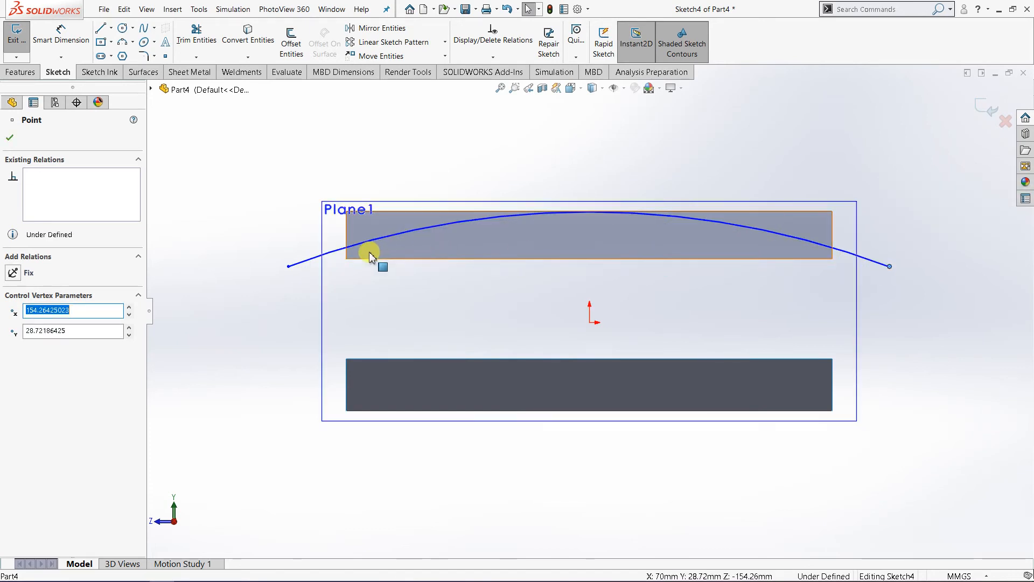
drag(293, 275, 279, 275)
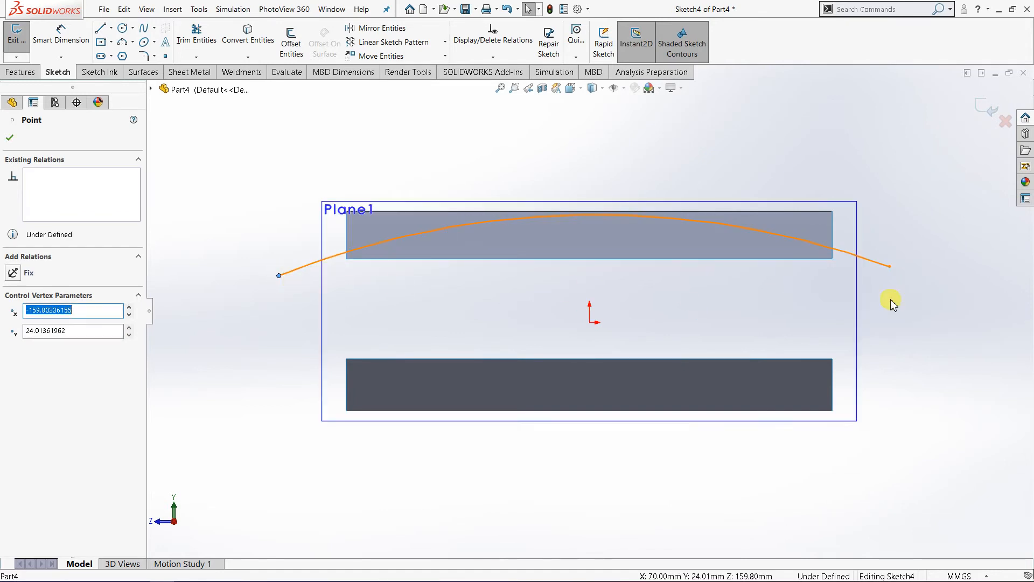
drag(892, 276, 902, 275)
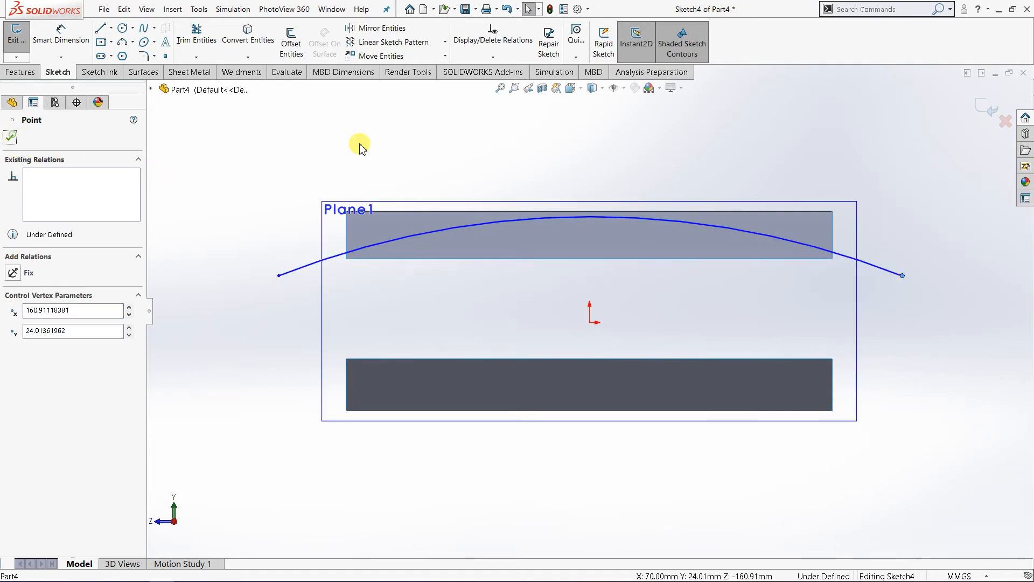
click(395, 141)
middle_drag(558, 239, 609, 280)
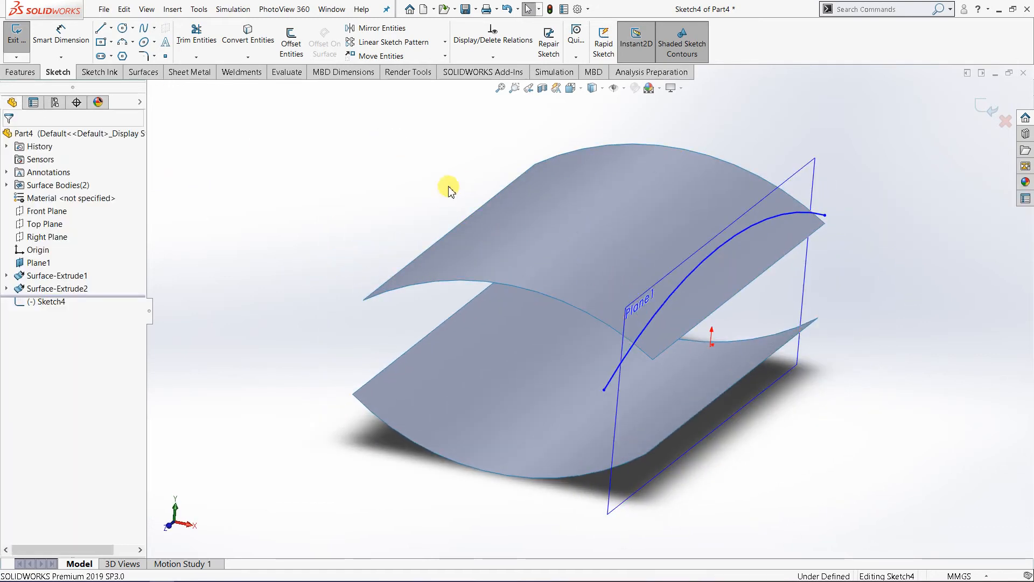
middle_drag(448, 211, 469, 227)
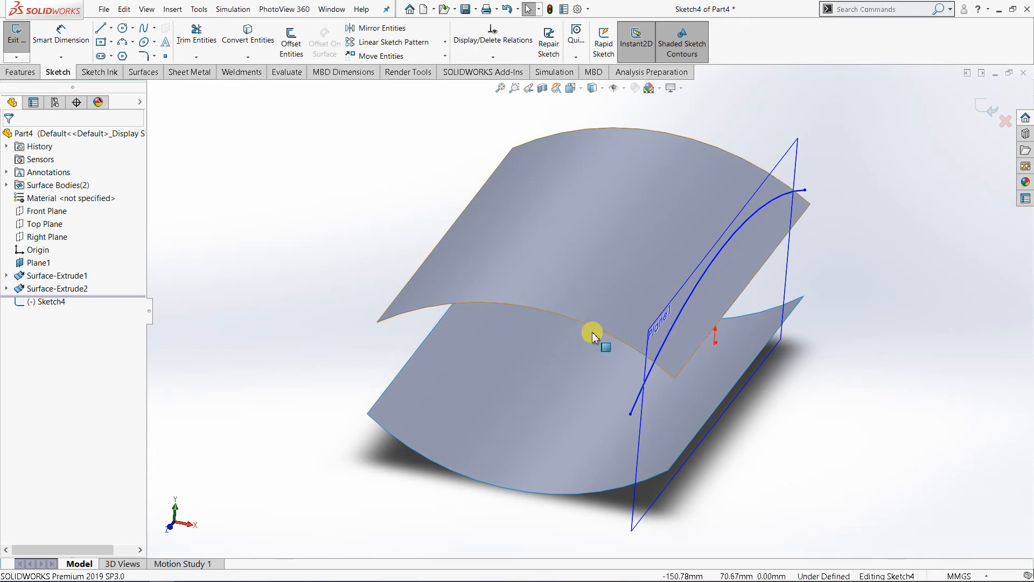
middle_drag(806, 200, 817, 187)
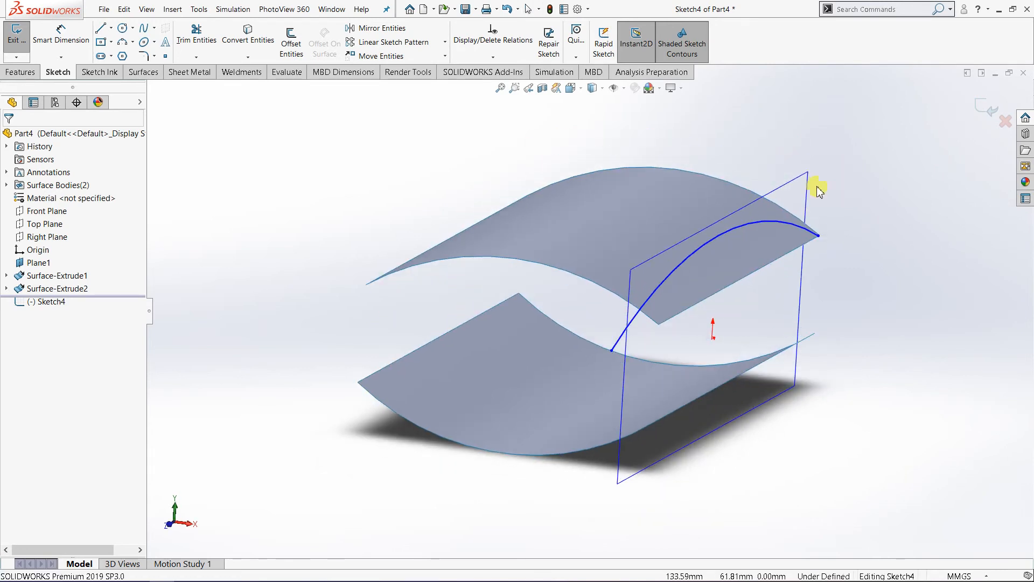
click(992, 112)
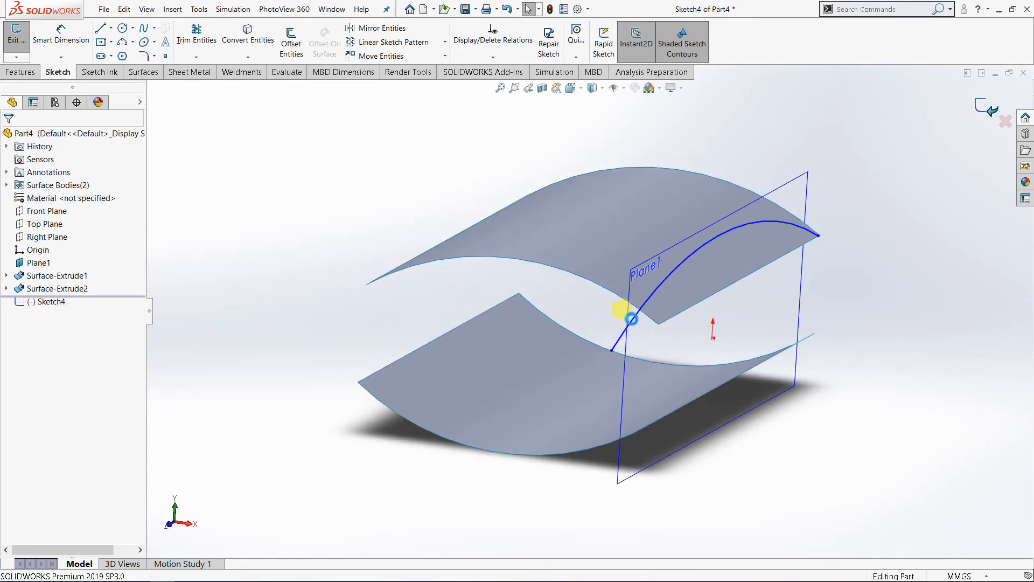
Step: Delete the arc sketch and the offset reference plane it was drawn on
click(58, 303)
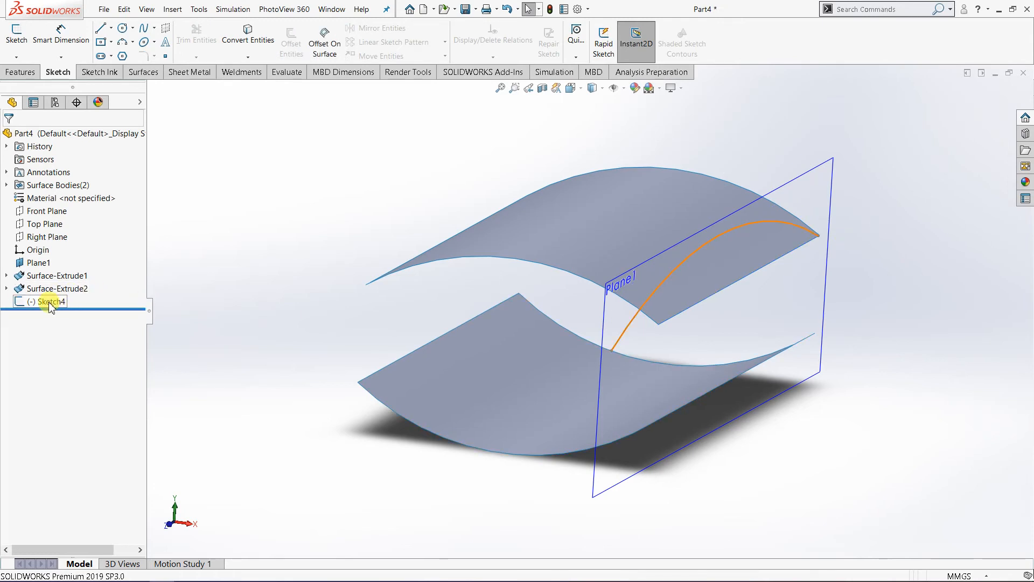
click(49, 303)
right_click(49, 302)
click(83, 362)
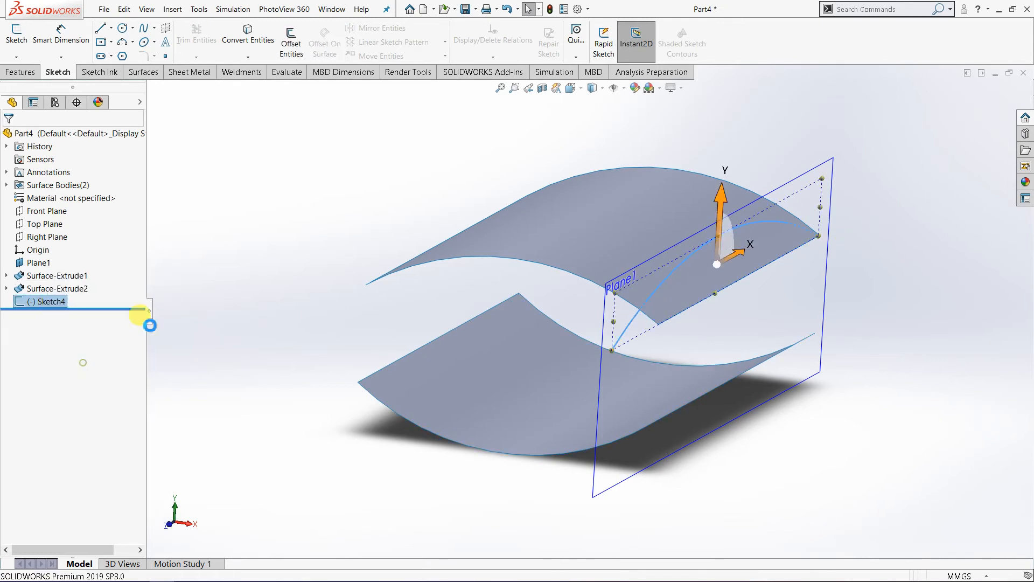
click(796, 185)
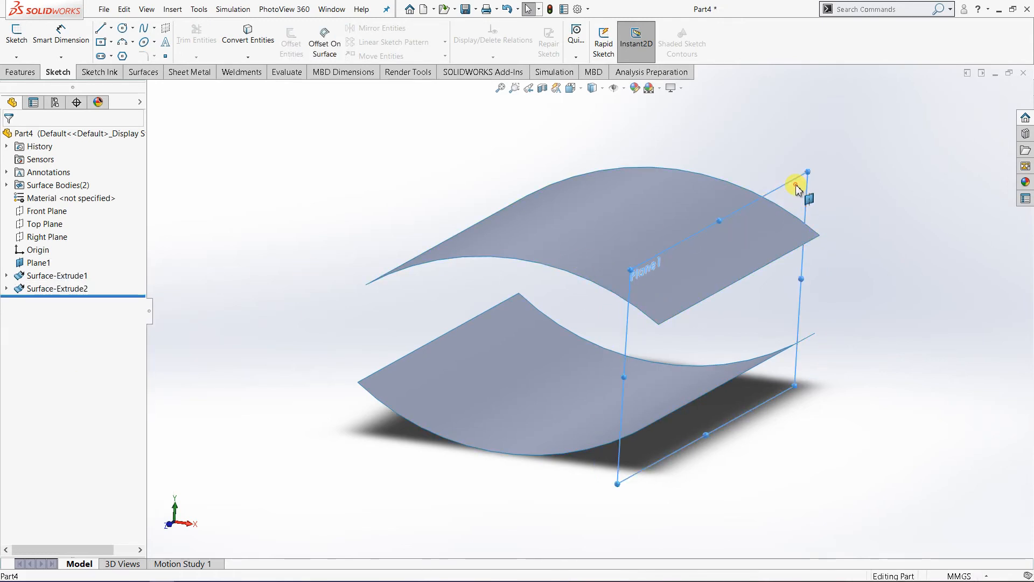
right_click(797, 186)
click(836, 301)
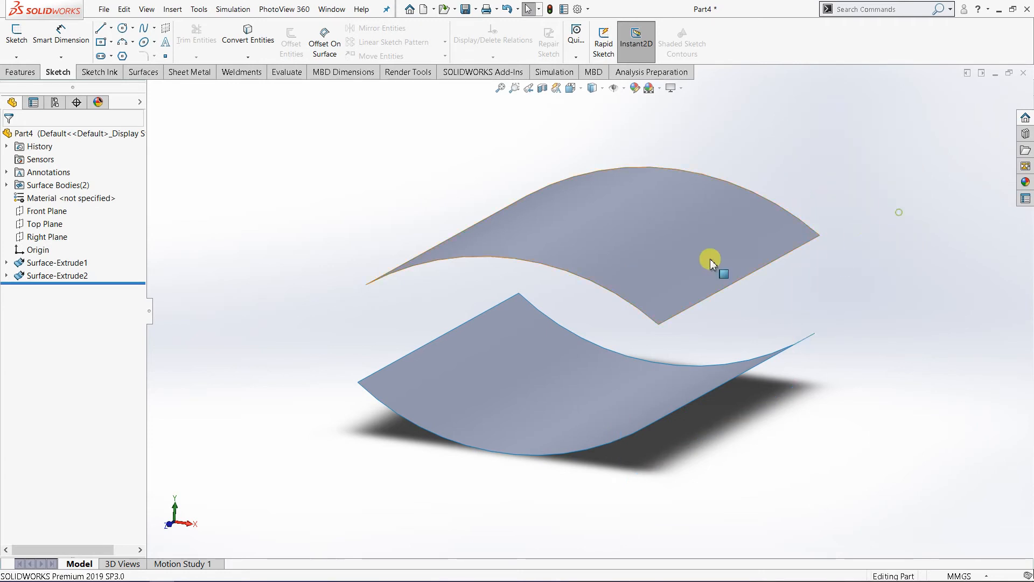
Step: Start a sketch on the Top Plane and view it face-on
middle_drag(710, 262, 605, 215)
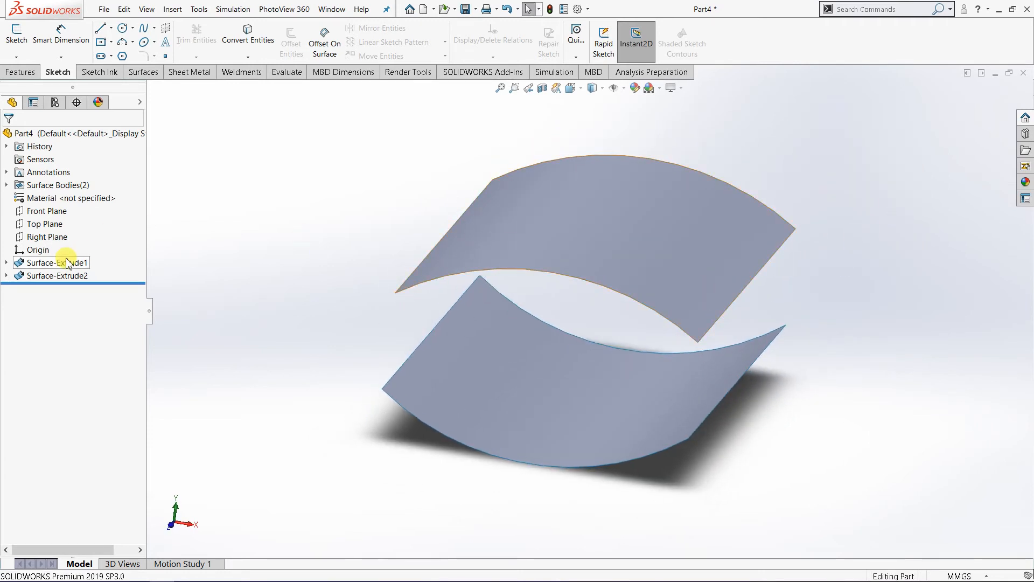
click(54, 228)
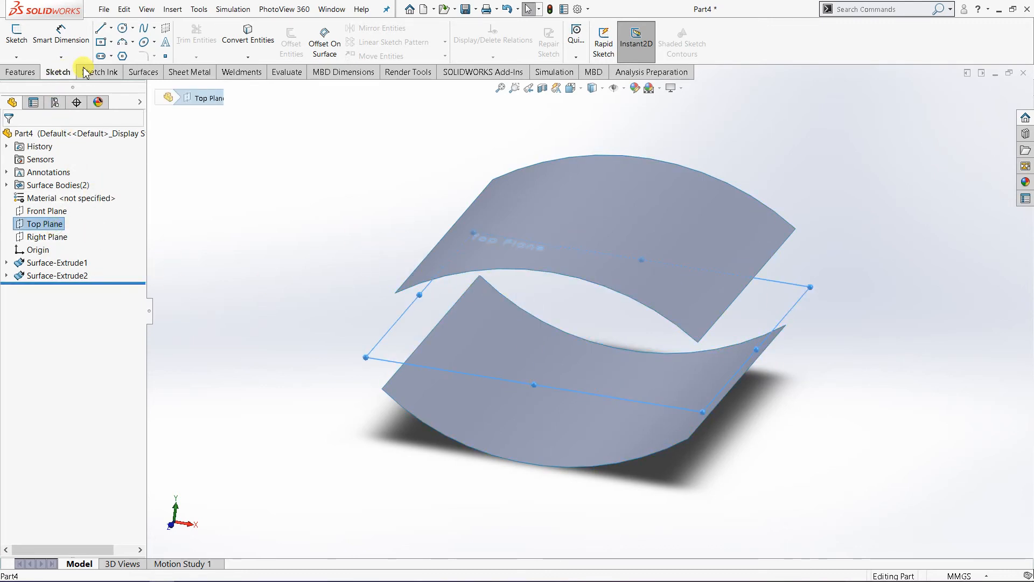
click(16, 35)
click(571, 88)
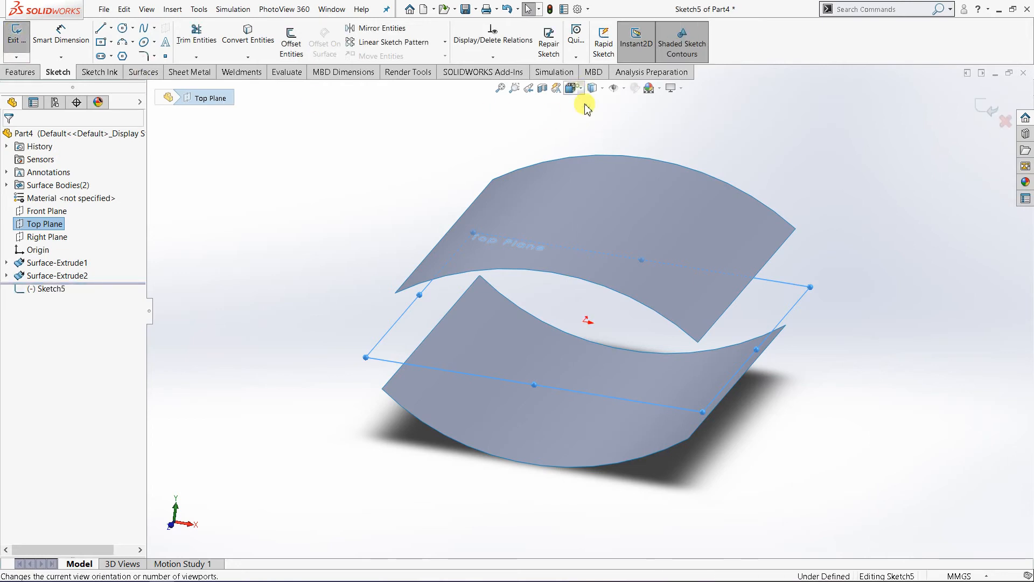
click(632, 152)
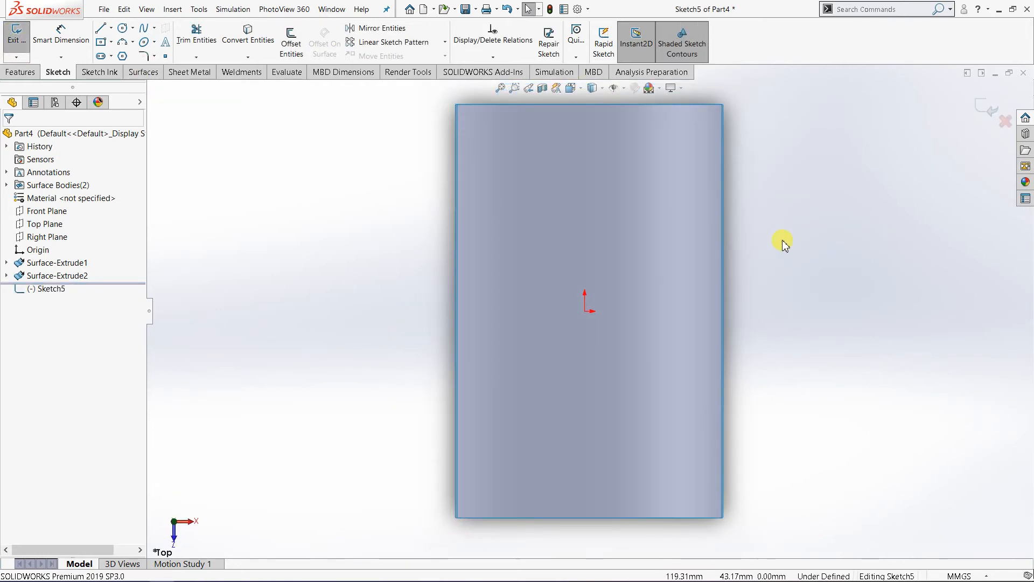
Step: Sketch a right-bulging three-point arc of about 183 mm radius over the right half of the surfaces, extending past both ends
click(122, 43)
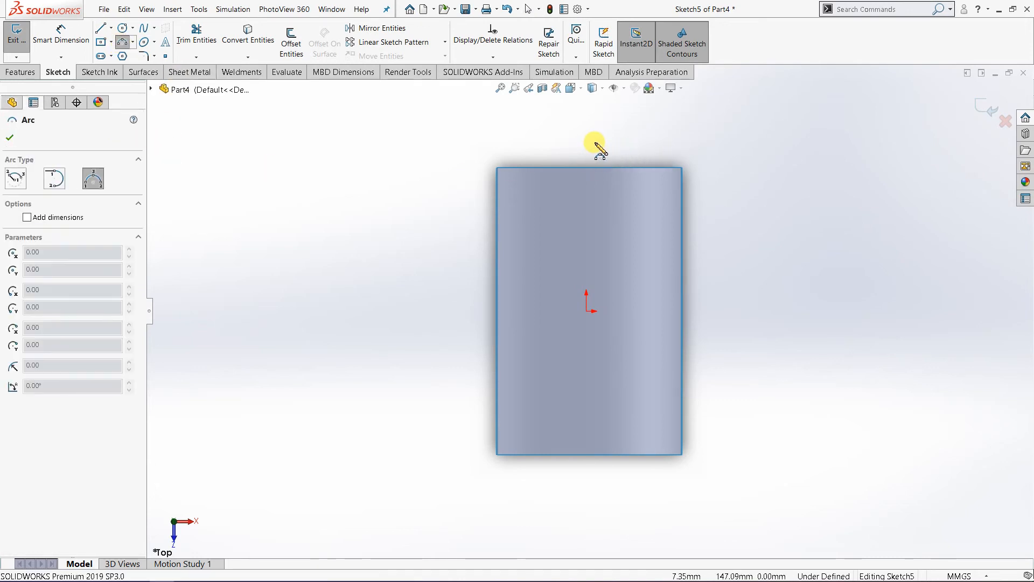
drag(595, 143, 589, 476)
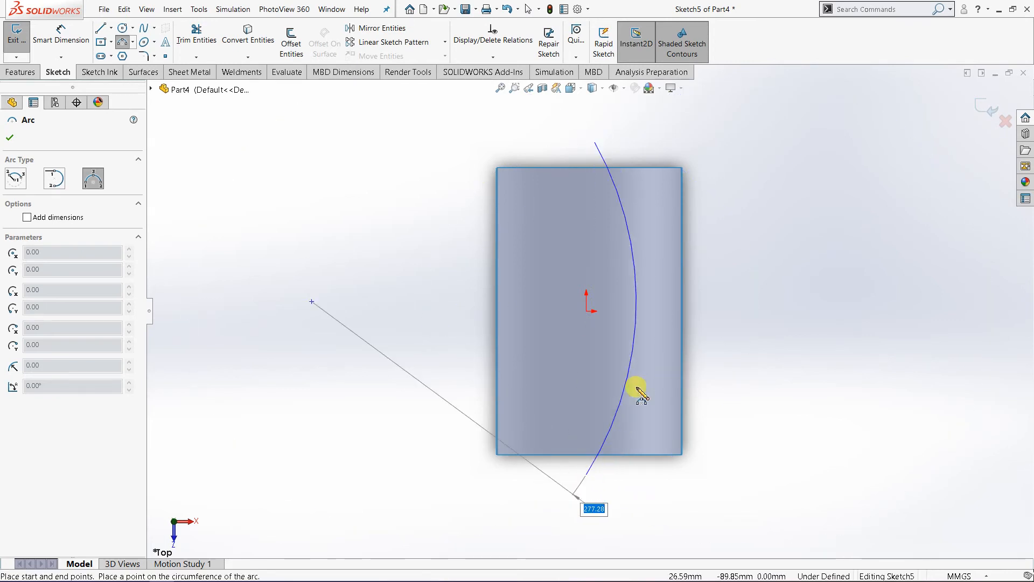
click(668, 353)
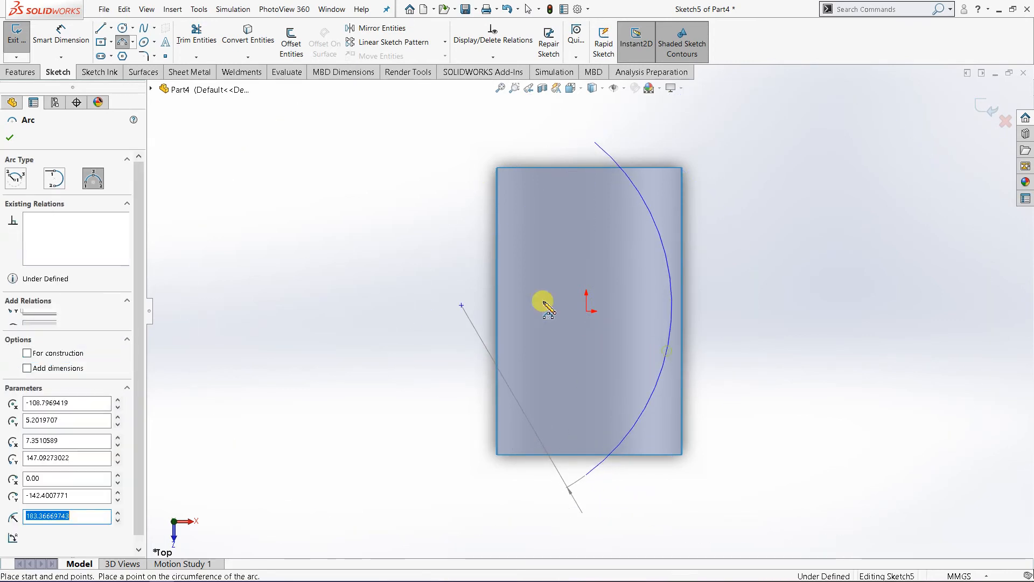
click(11, 139)
Step: Move the arc's endpoints to about X 35 mm, Y 150 mm and -150 mm, flatten its bulge inside the right edge, and close the sketch
drag(595, 142, 626, 139)
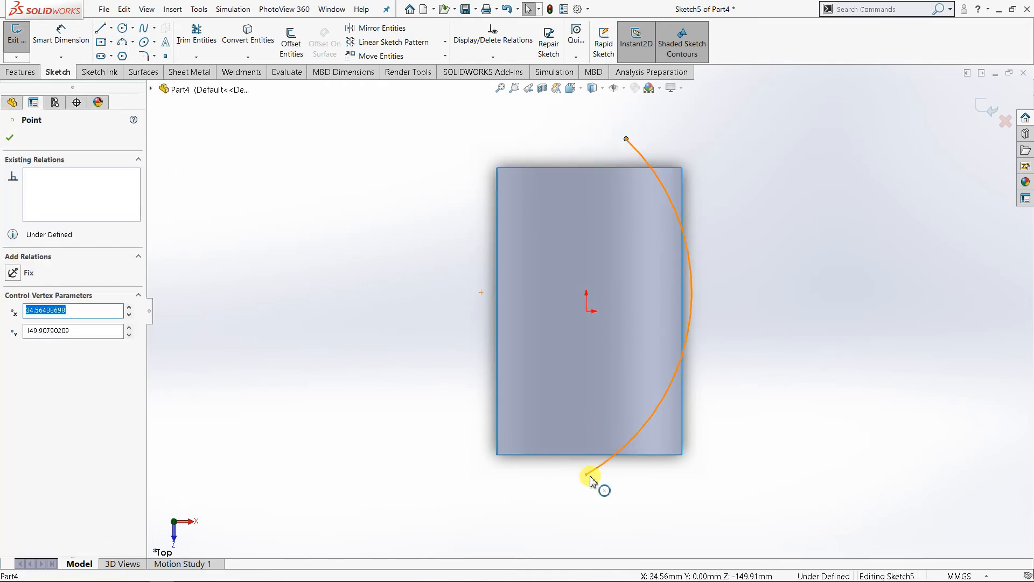
drag(590, 478, 626, 484)
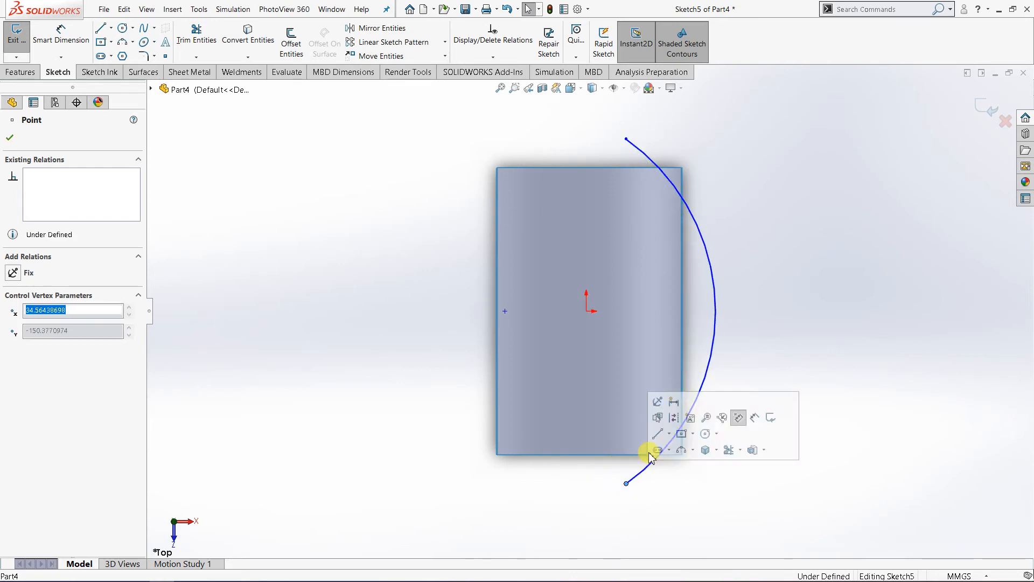
drag(704, 338, 671, 304)
click(673, 306)
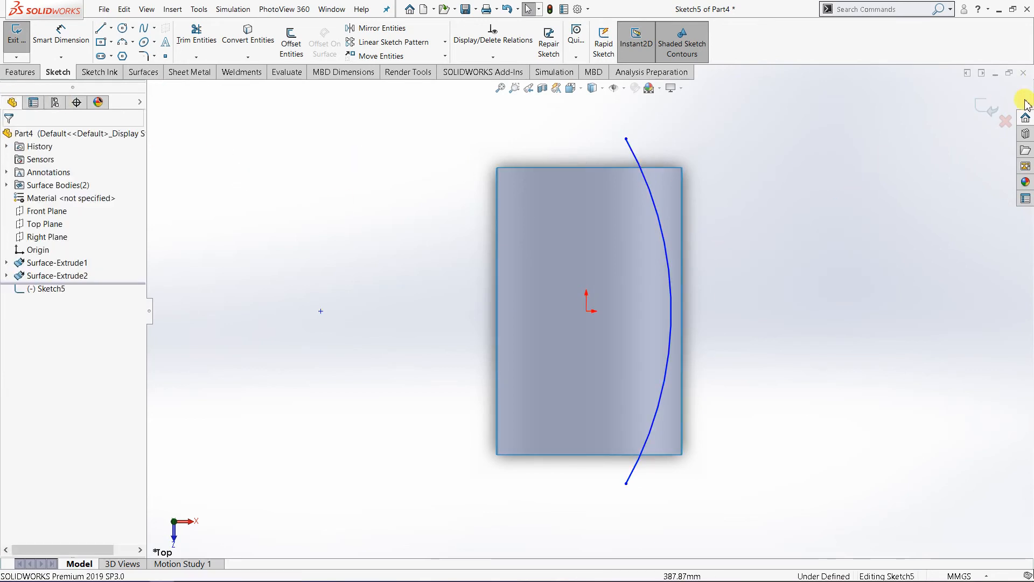
click(990, 112)
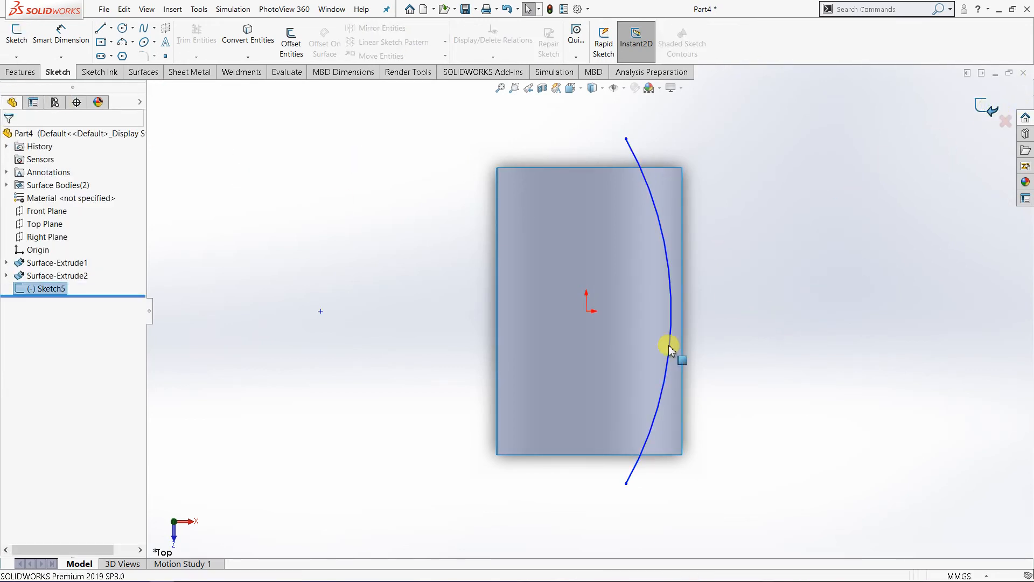
Step: On a new Top Plane sketch, draw a left-bulging three-point arc of about 398 mm radius near the left edge, extending past both ends
click(736, 272)
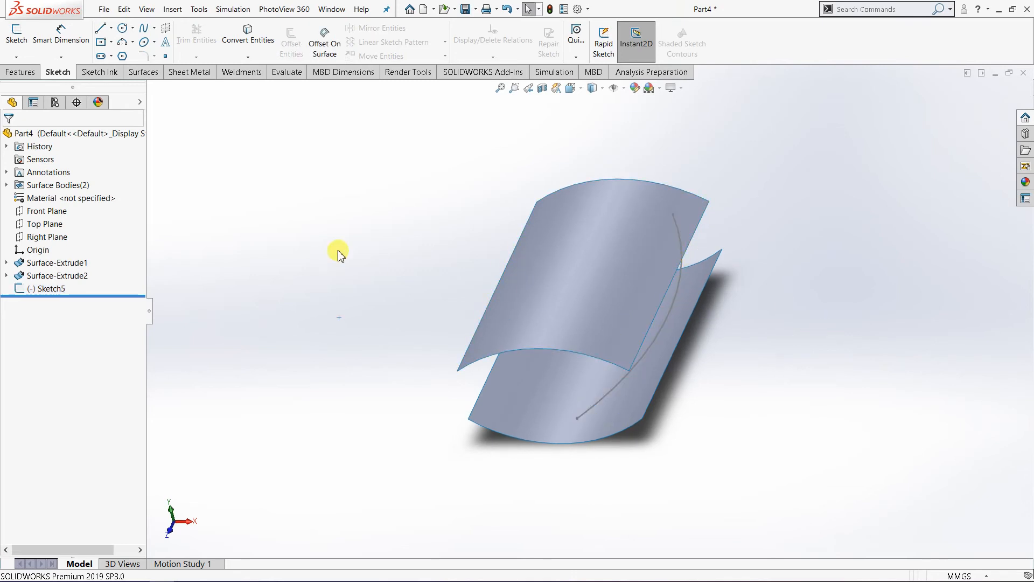
click(49, 224)
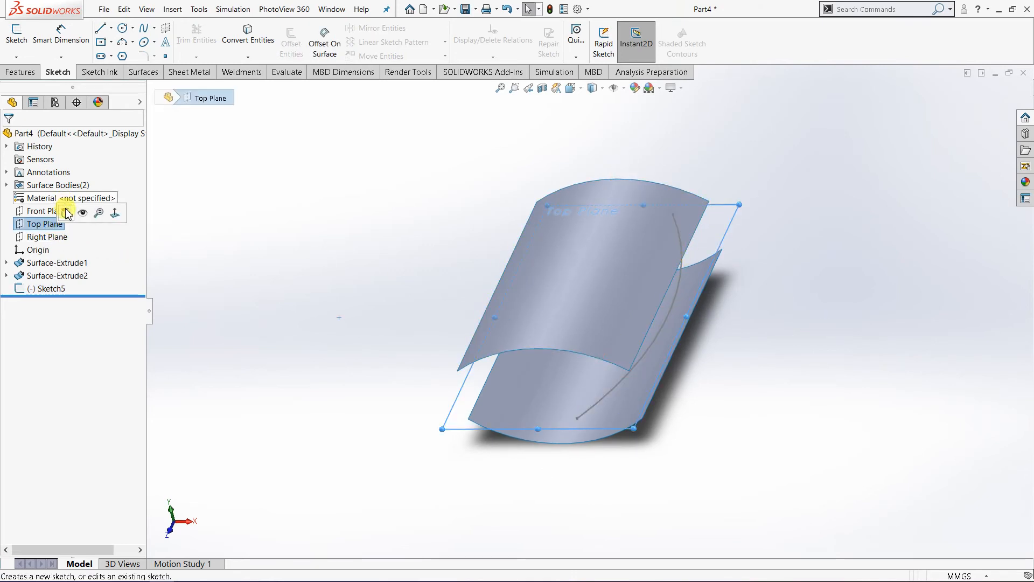
click(67, 213)
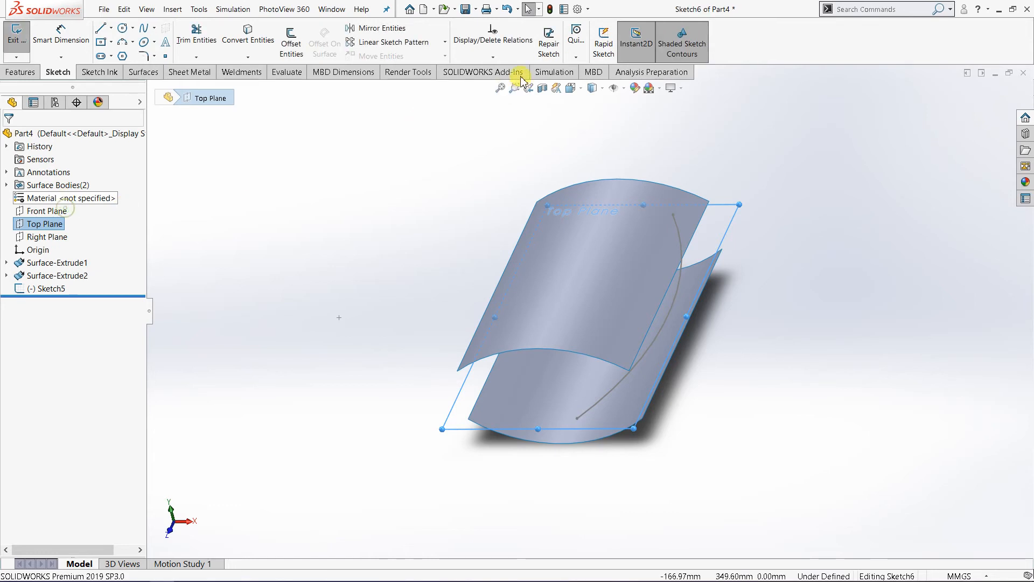
click(582, 88)
click(631, 148)
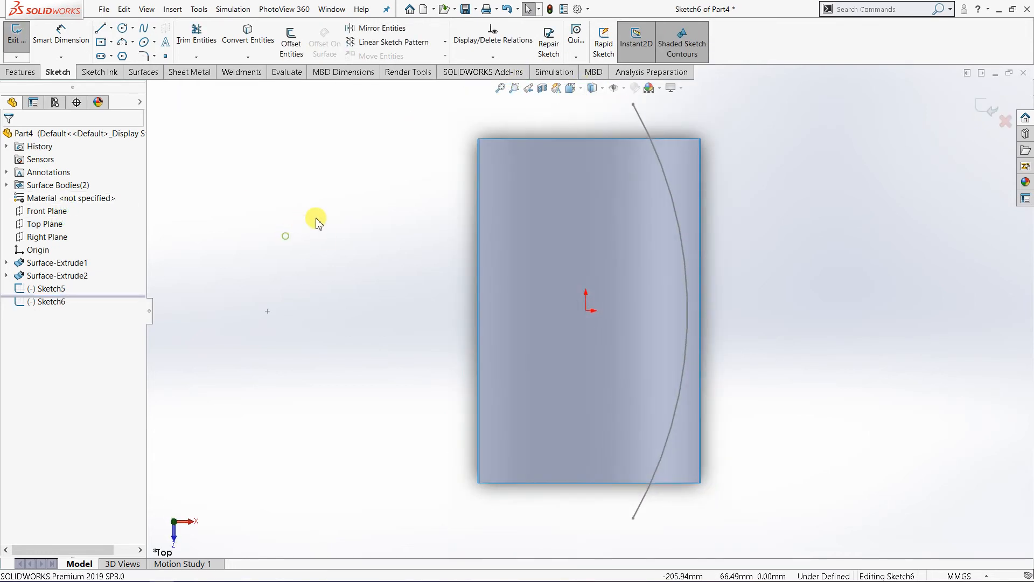
click(123, 43)
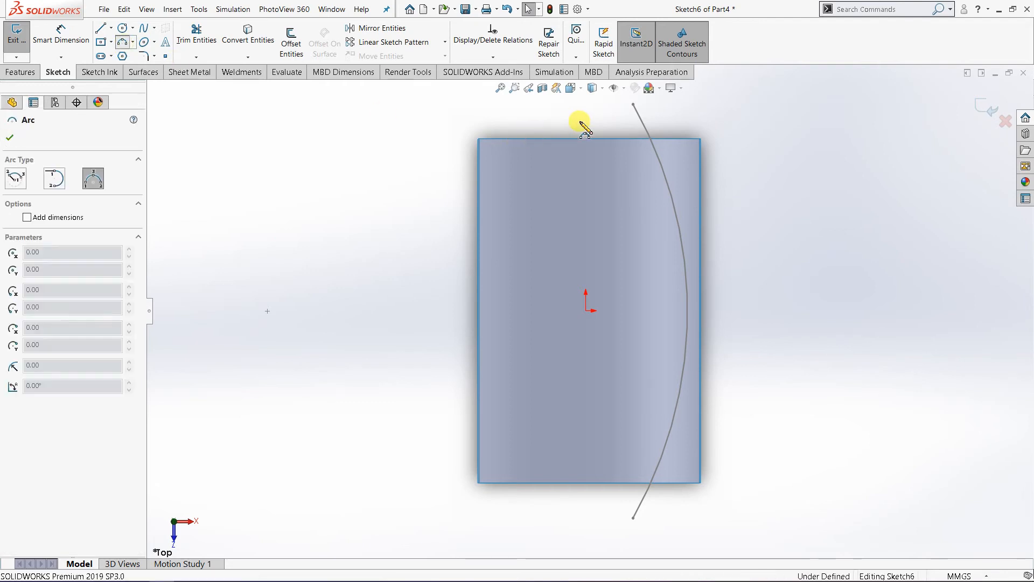
click(533, 104)
click(535, 514)
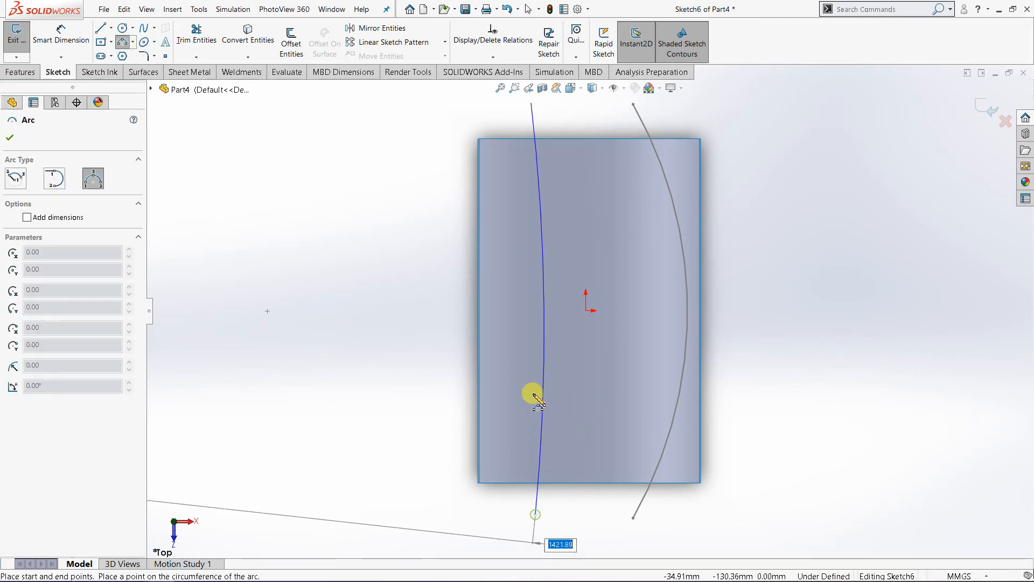
click(494, 310)
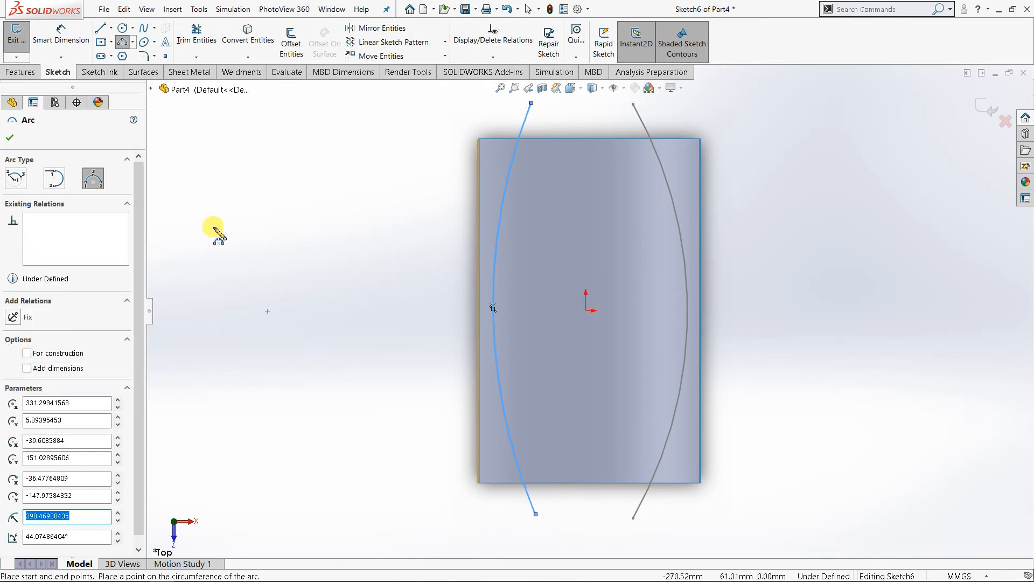
click(10, 138)
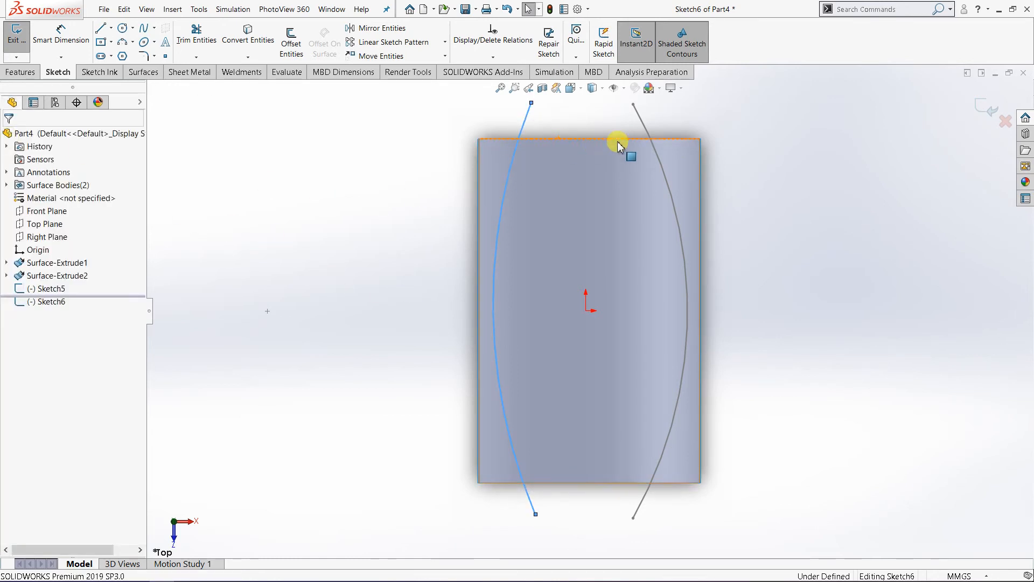
click(779, 153)
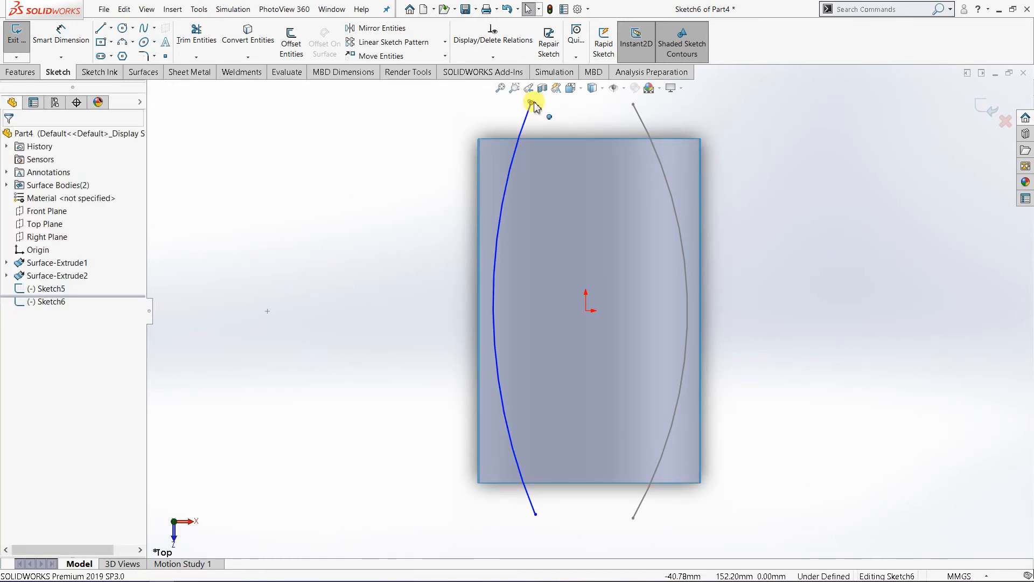
Step: Align the left arc's endpoints at about X -34 mm, Y 149 mm and -153 mm, and close the sketch
mouse_move(534, 106)
mouse_down()
mouse_move(547, 108)
mouse_move(539, 105)
mouse_up()
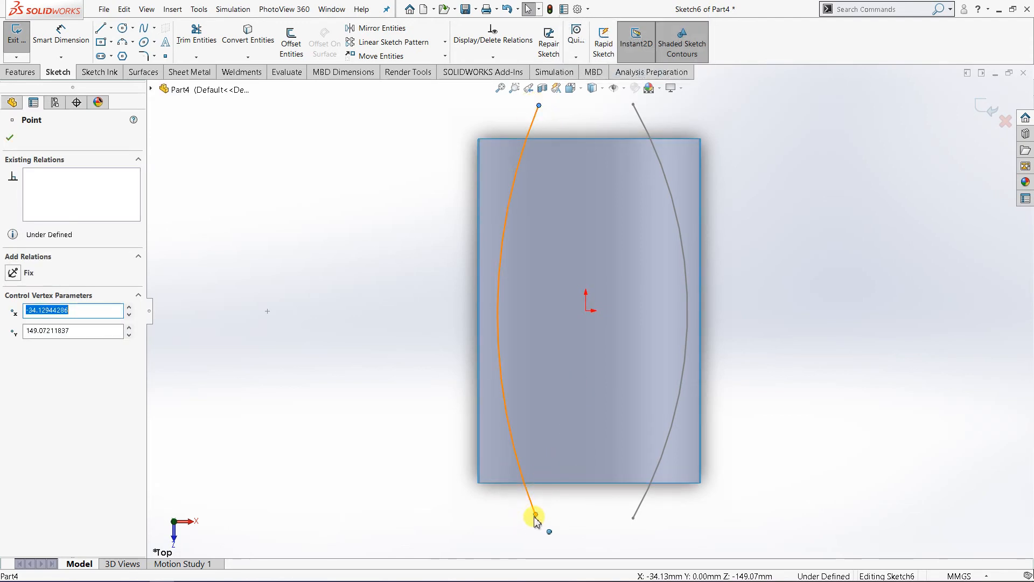
drag(546, 524, 539, 521)
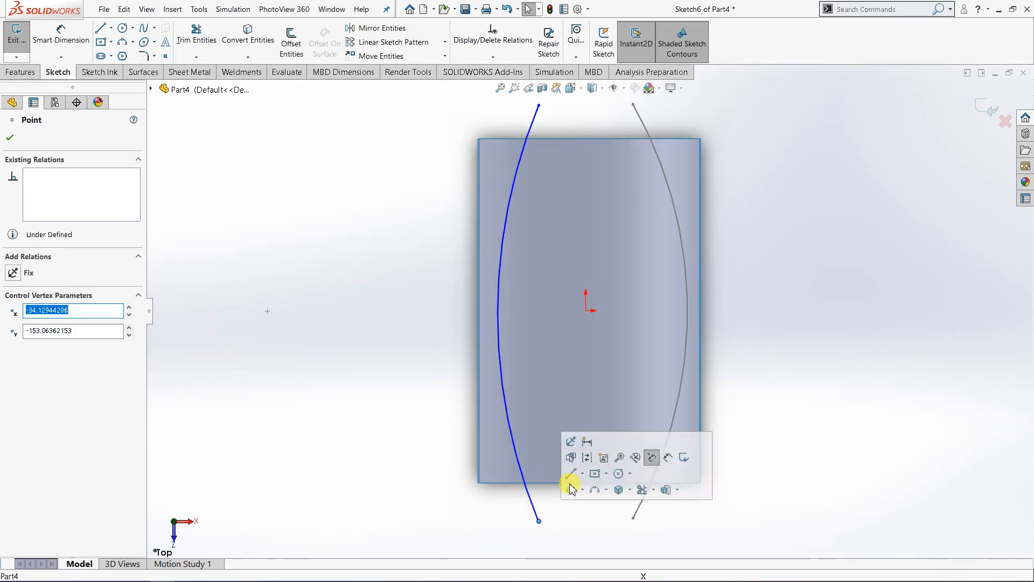
click(496, 294)
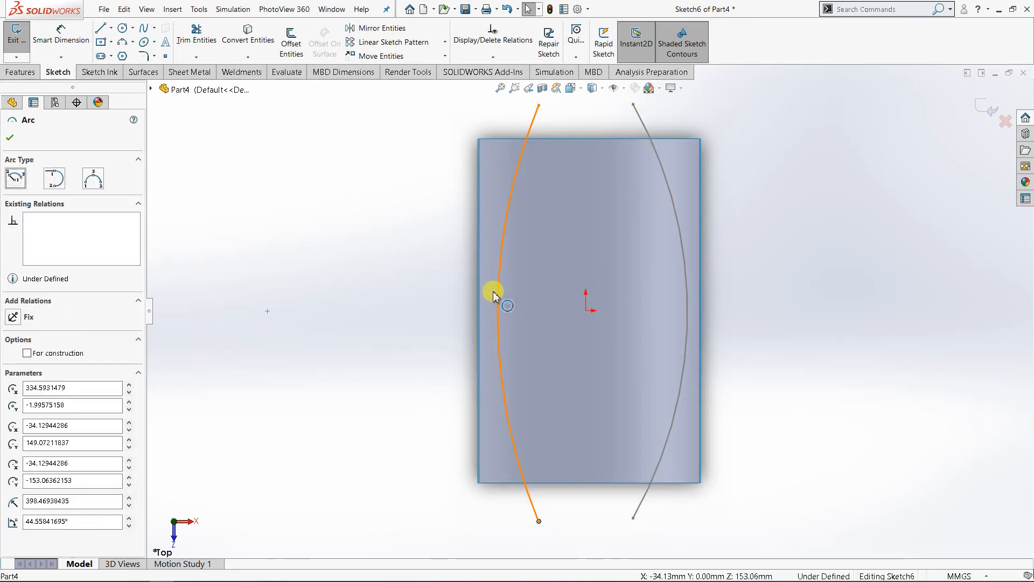
click(823, 295)
key(f)
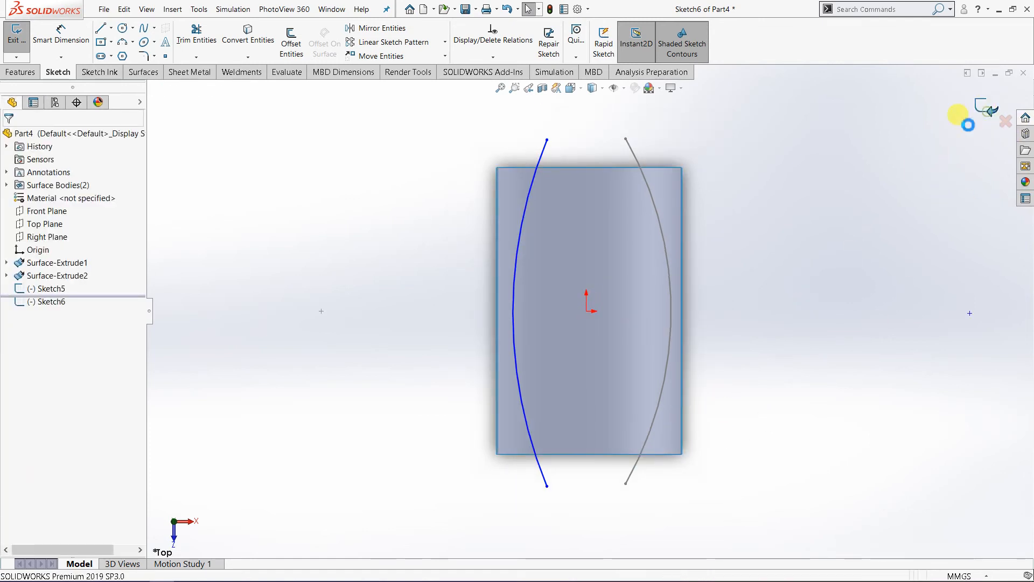
click(988, 115)
Step: Start an Extruded Surface and clear the lower curved face from its source selection
click(779, 342)
mouse_move(702, 377)
middle_down()
mouse_move(713, 210)
mouse_move(690, 192)
mouse_move(660, 193)
middle_up()
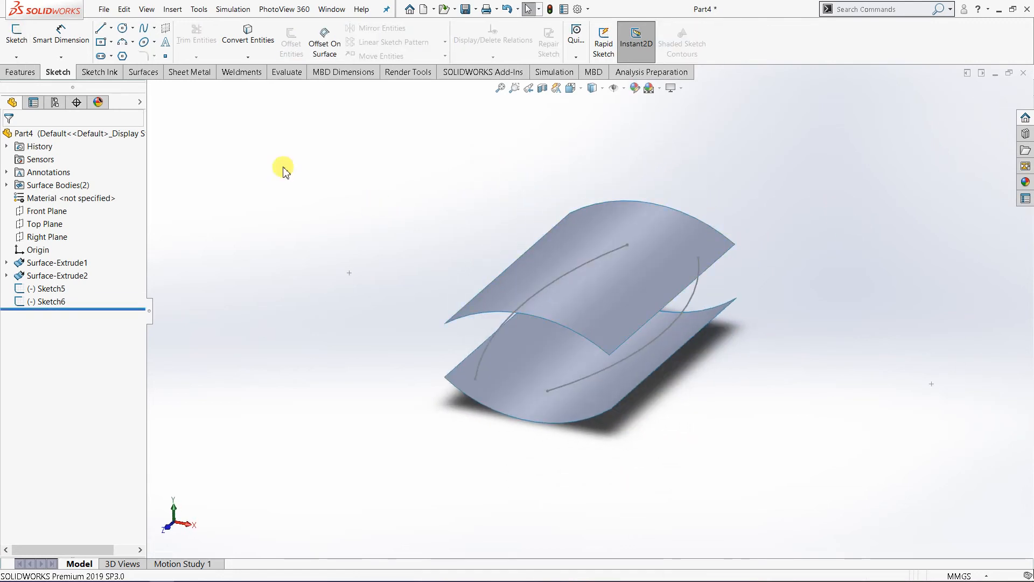
click(143, 74)
click(20, 43)
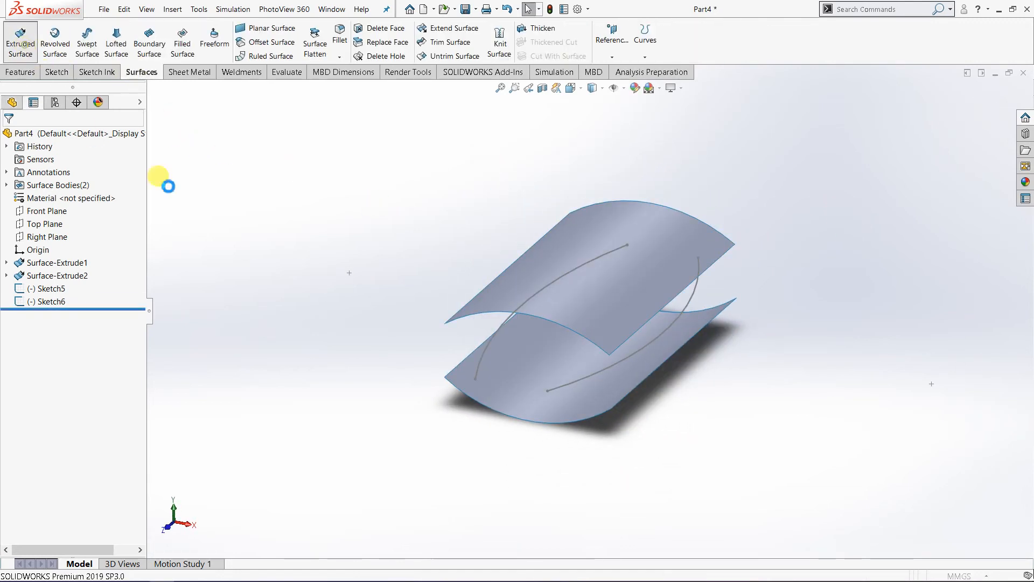
key(Escape)
click(599, 375)
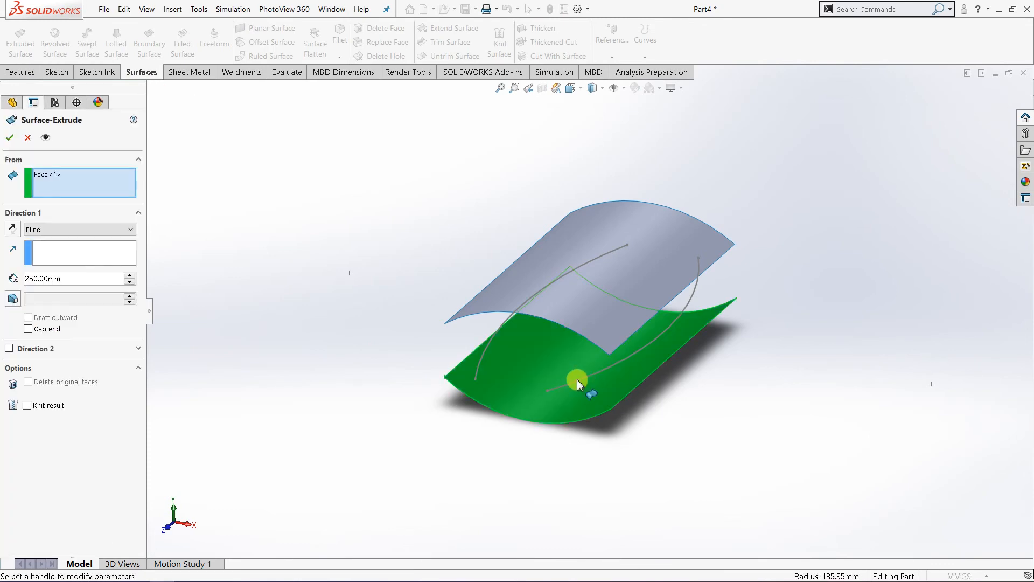
right_click(52, 175)
click(76, 182)
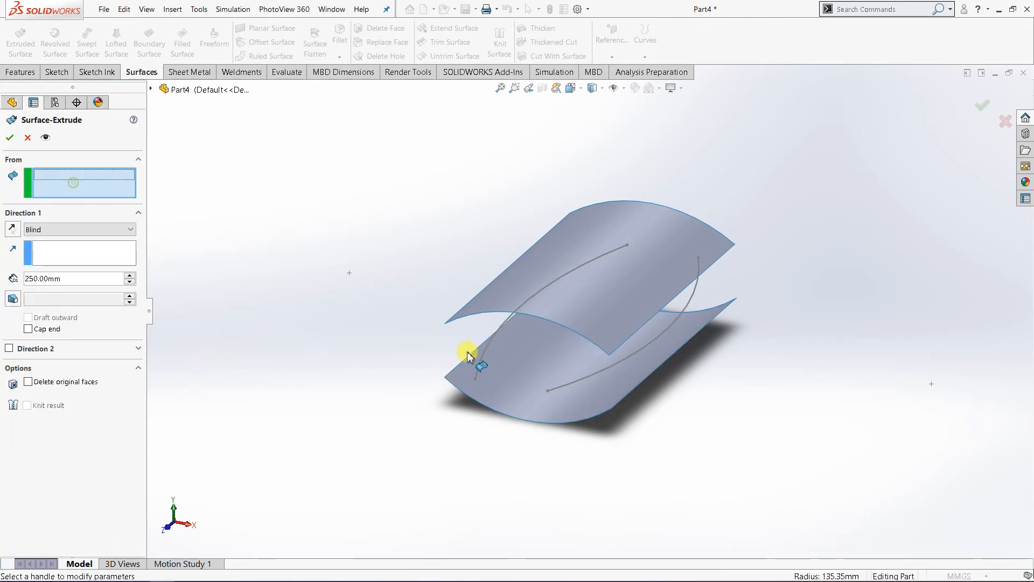
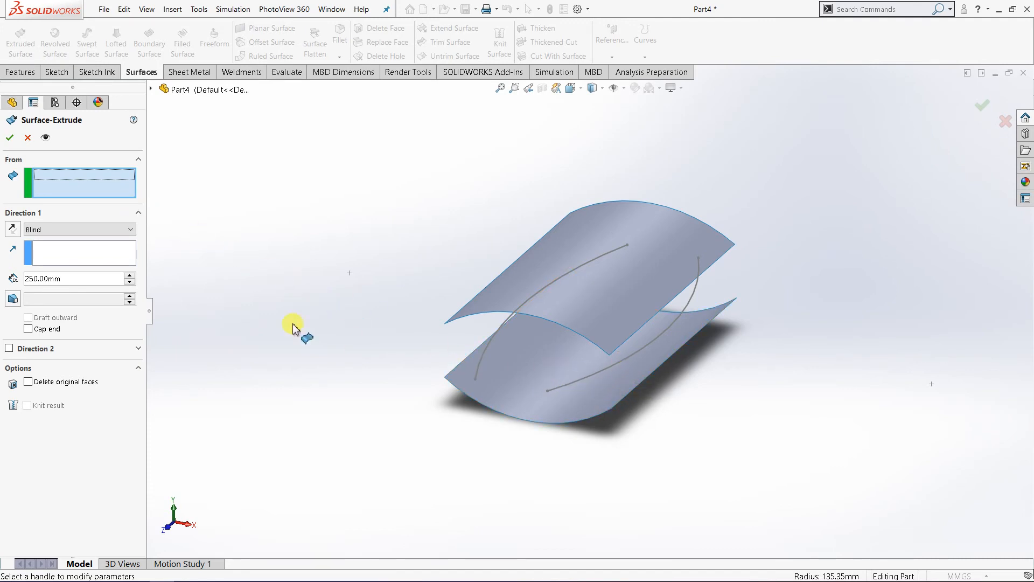
Step: Extrude the right-hand Top Plane arc sketch as a Mid Plane surface 170 mm deep, crossing both curved surfaces
click(608, 370)
key(Escape)
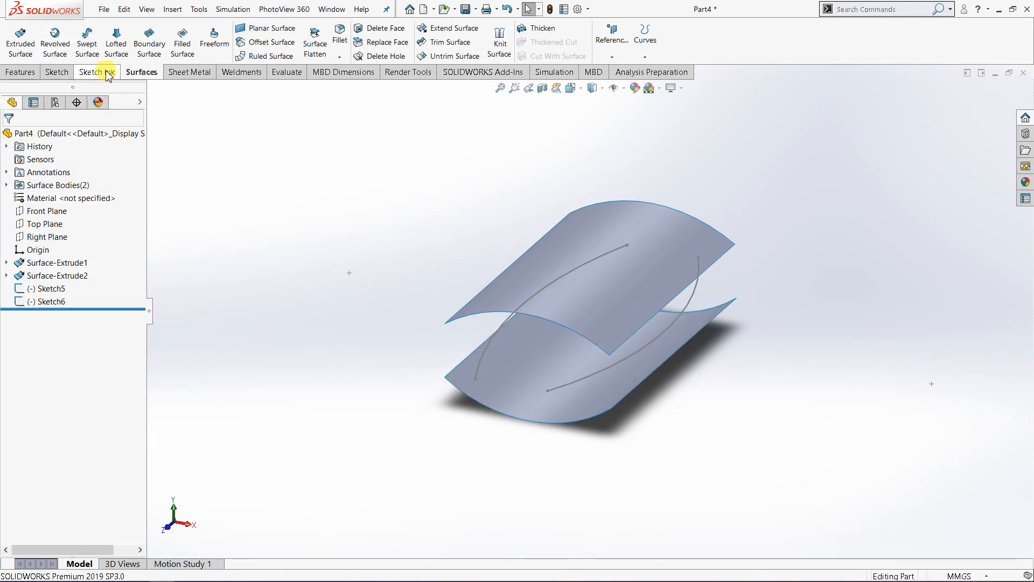
click(19, 42)
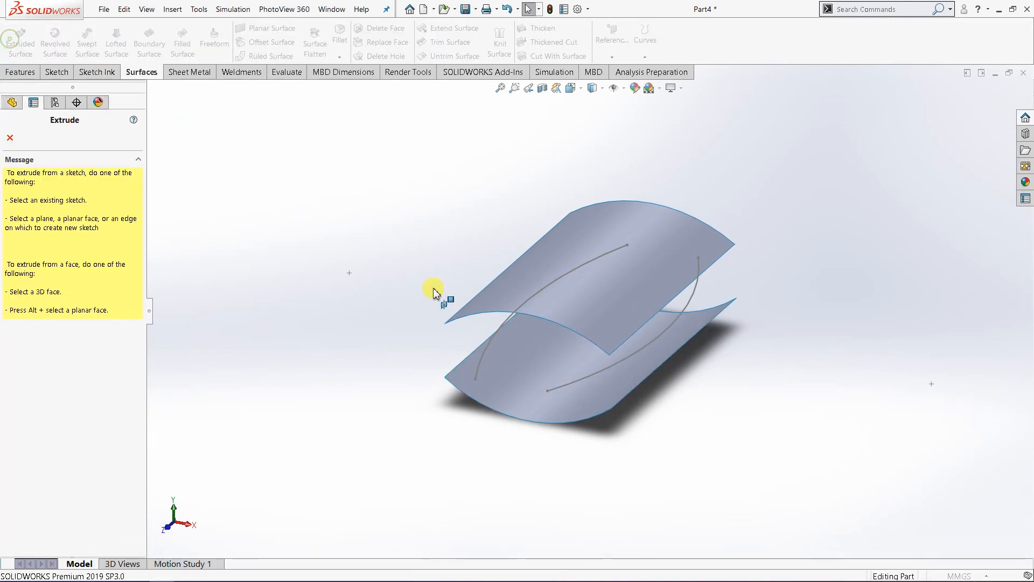
click(593, 380)
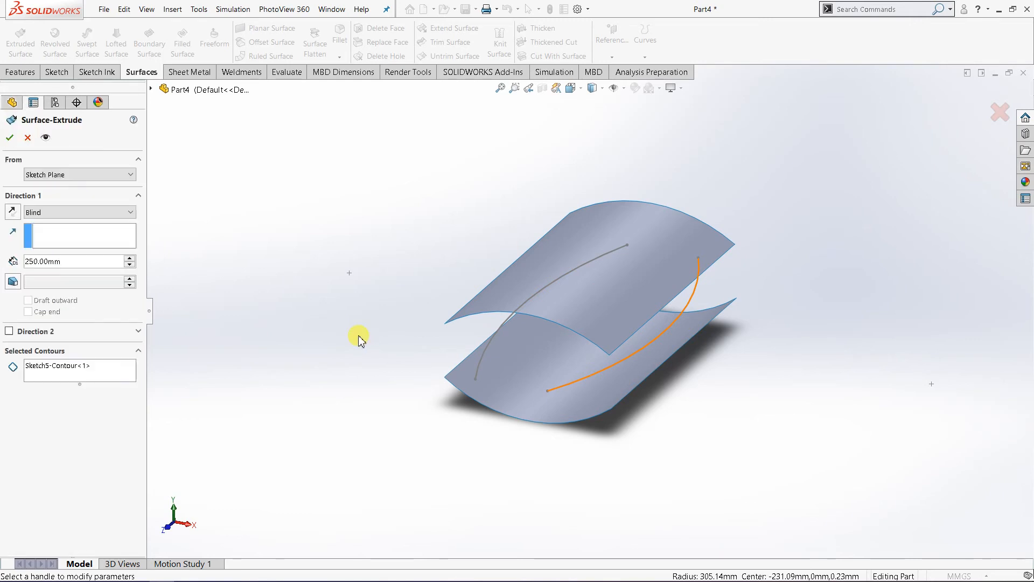
click(97, 212)
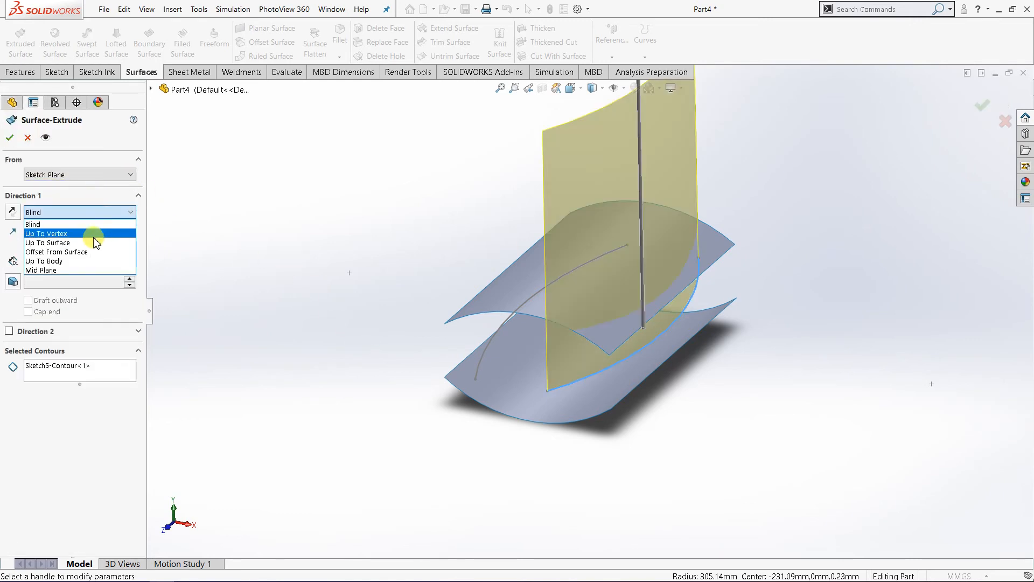
click(92, 270)
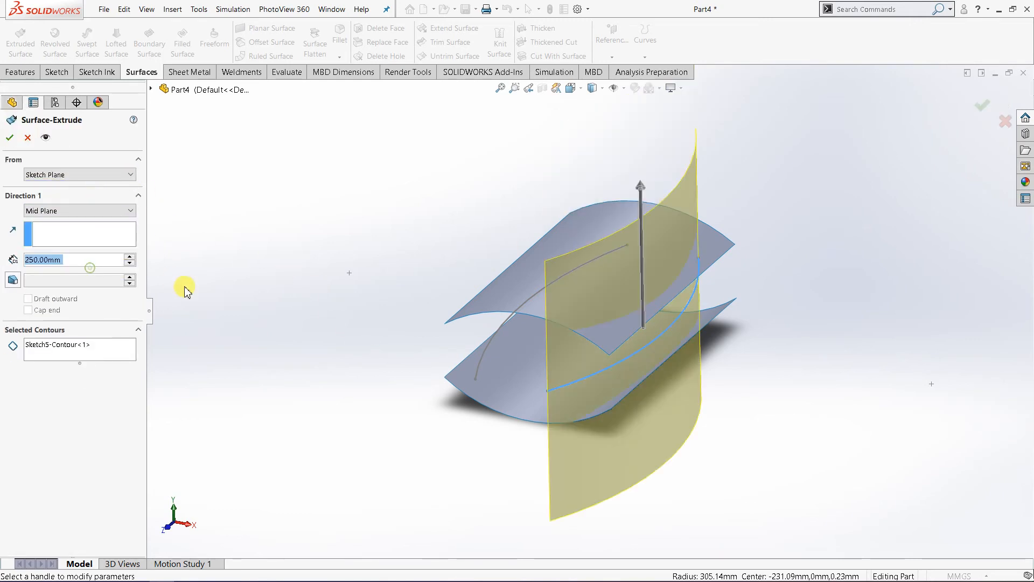
click(129, 262)
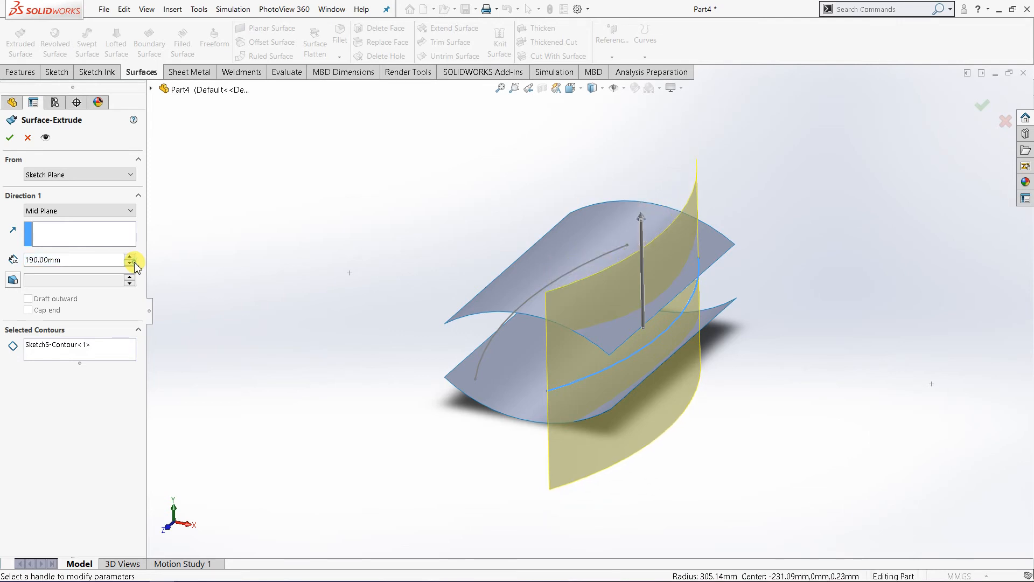
middle_drag(488, 418, 644, 347)
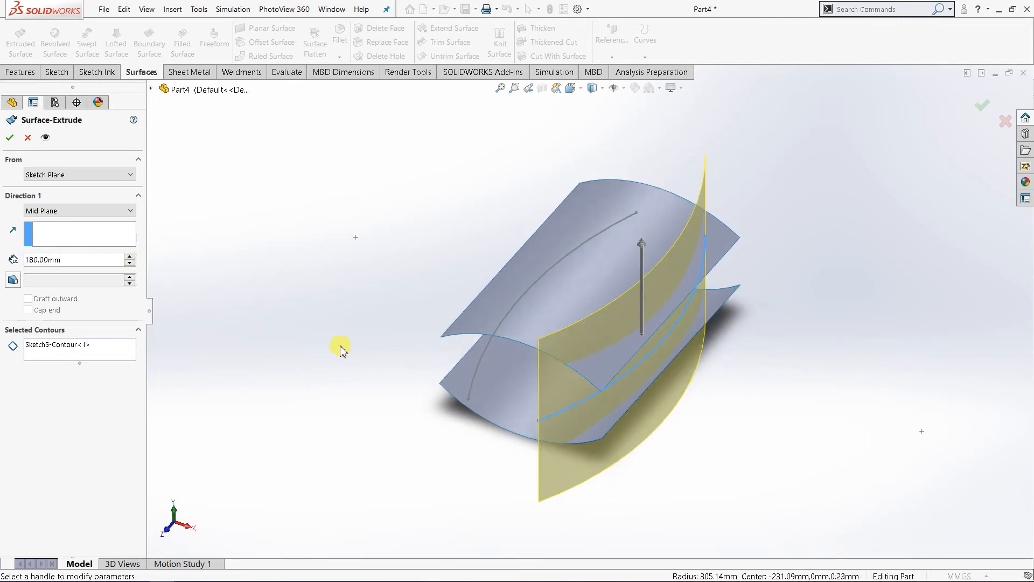
click(129, 262)
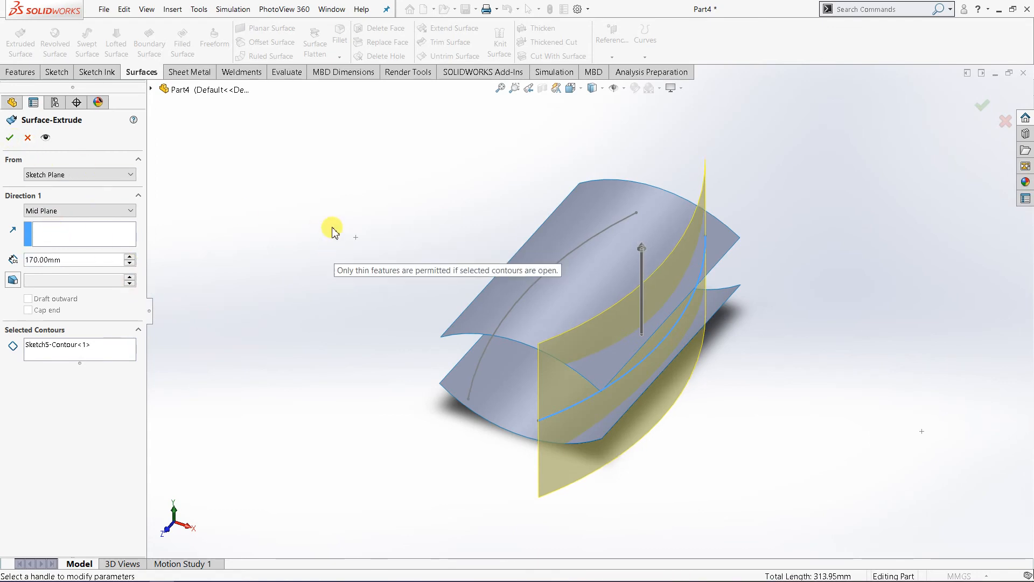
click(10, 138)
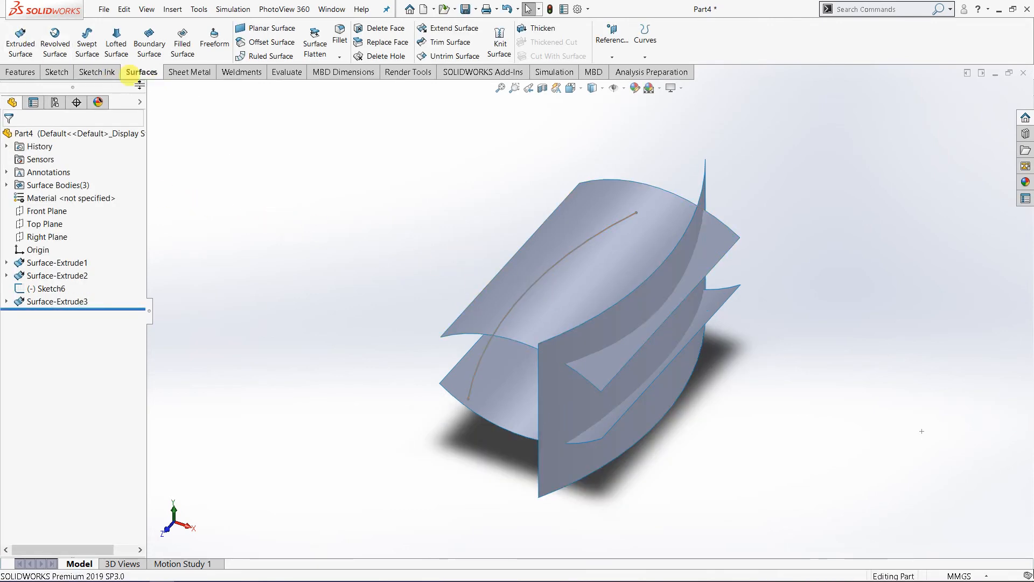
Step: Extrude the left-hand Top Plane arc sketch as a Mid Plane surface with a depth of 170 mm
click(20, 43)
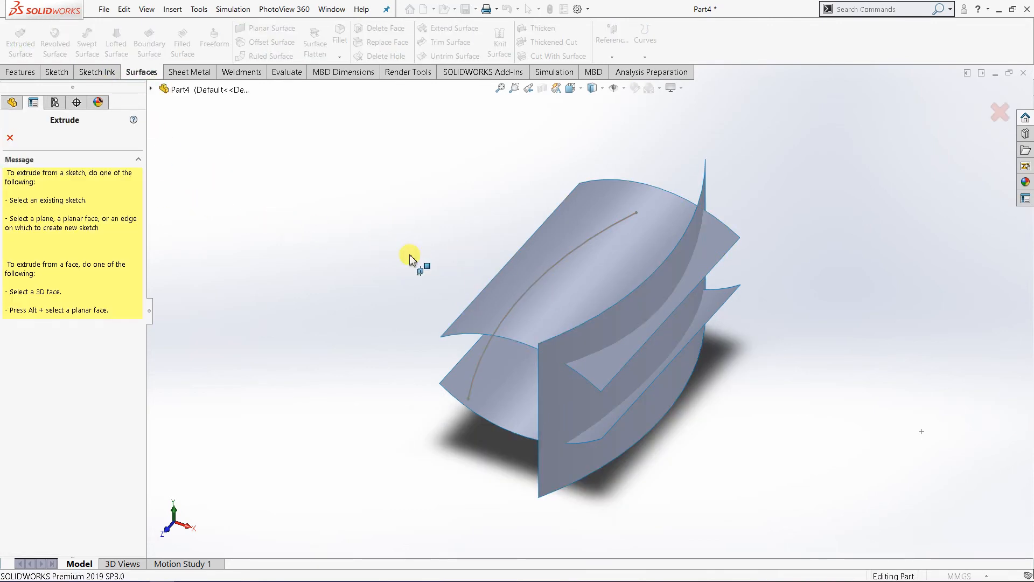
click(527, 293)
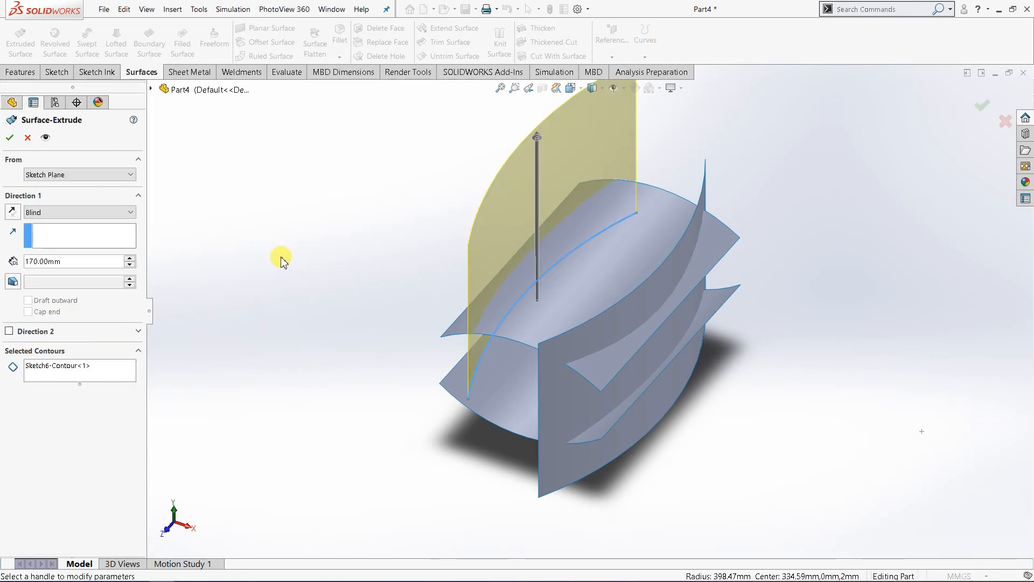
click(86, 212)
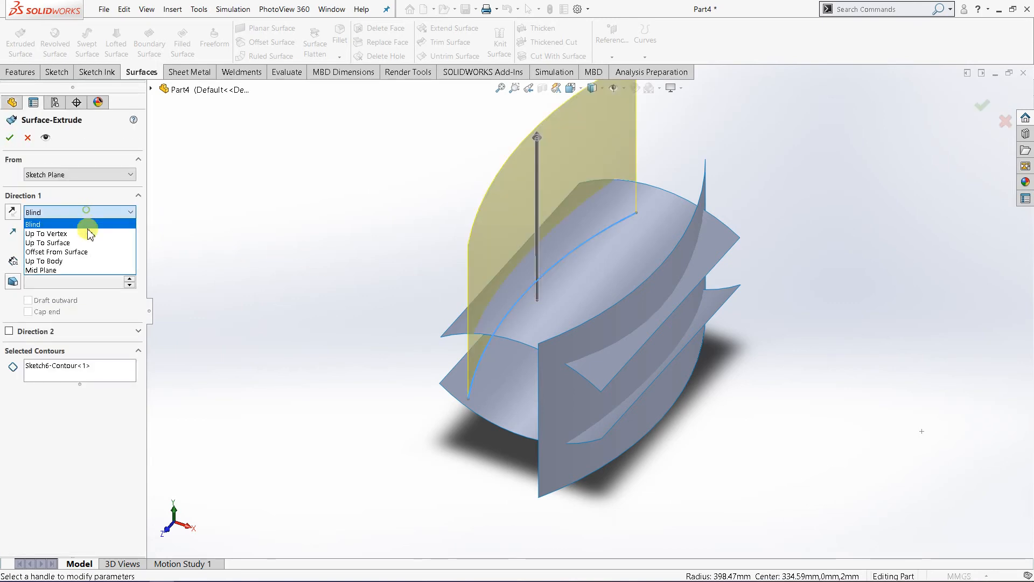
click(86, 270)
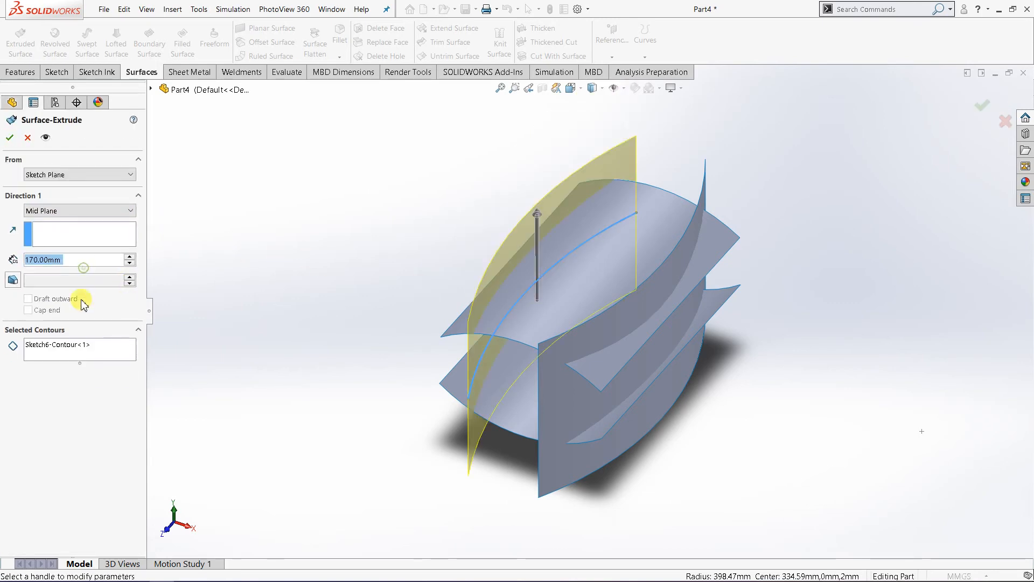
click(9, 139)
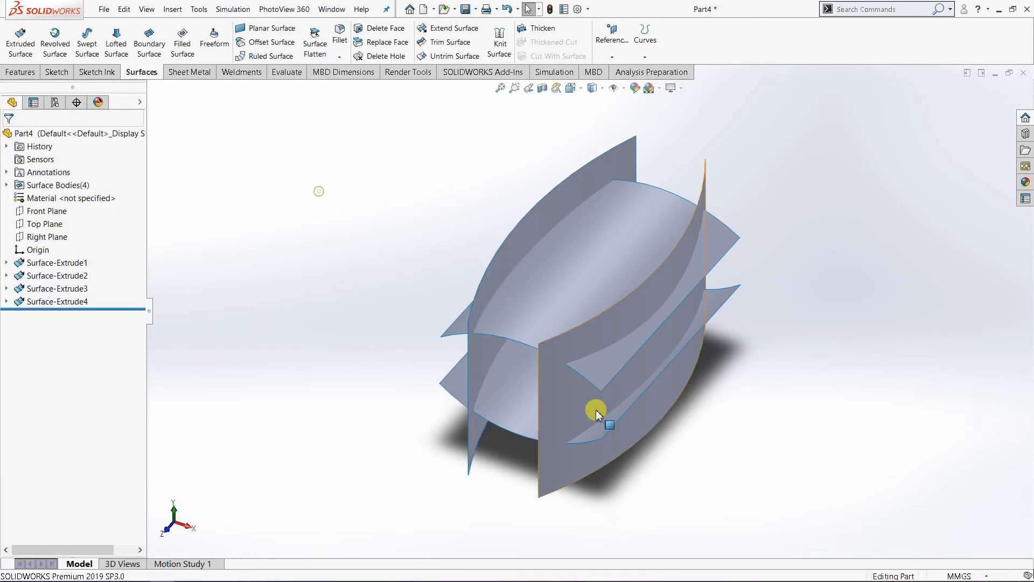
Step: Trim the upper and lower curved surfaces with the right side surface, removing the portions outside it
middle_drag(894, 469, 751, 433)
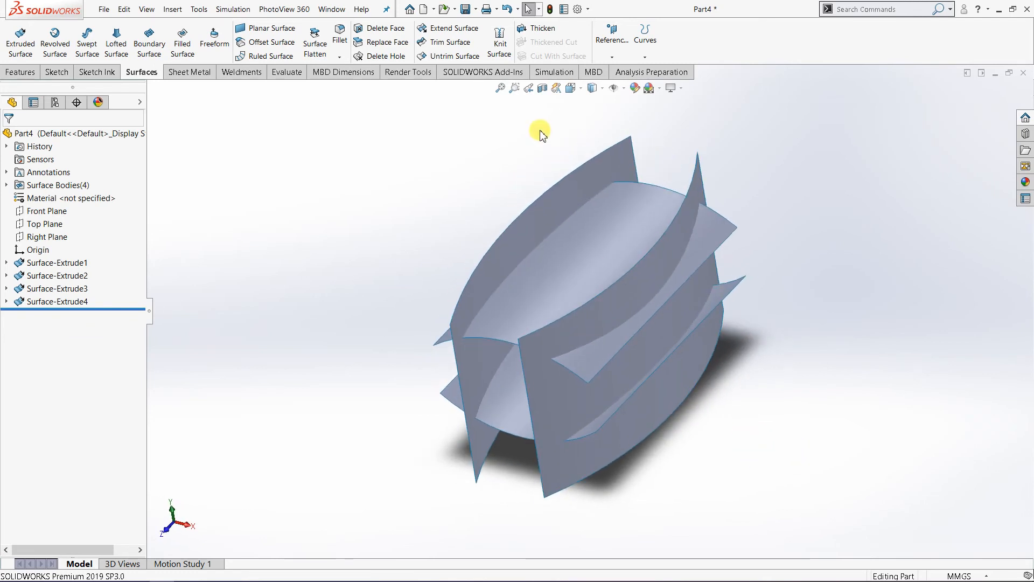
click(456, 48)
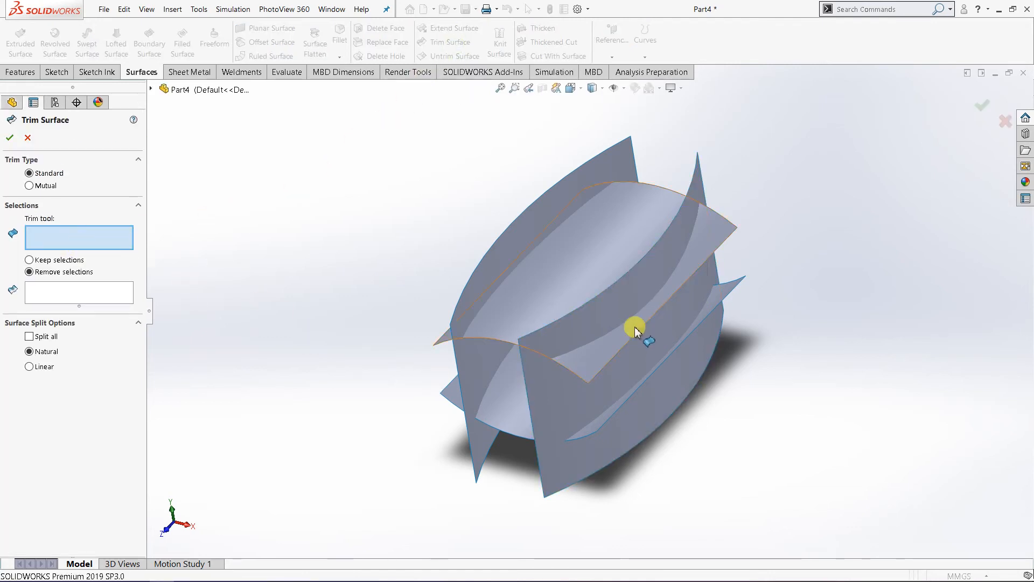
click(606, 316)
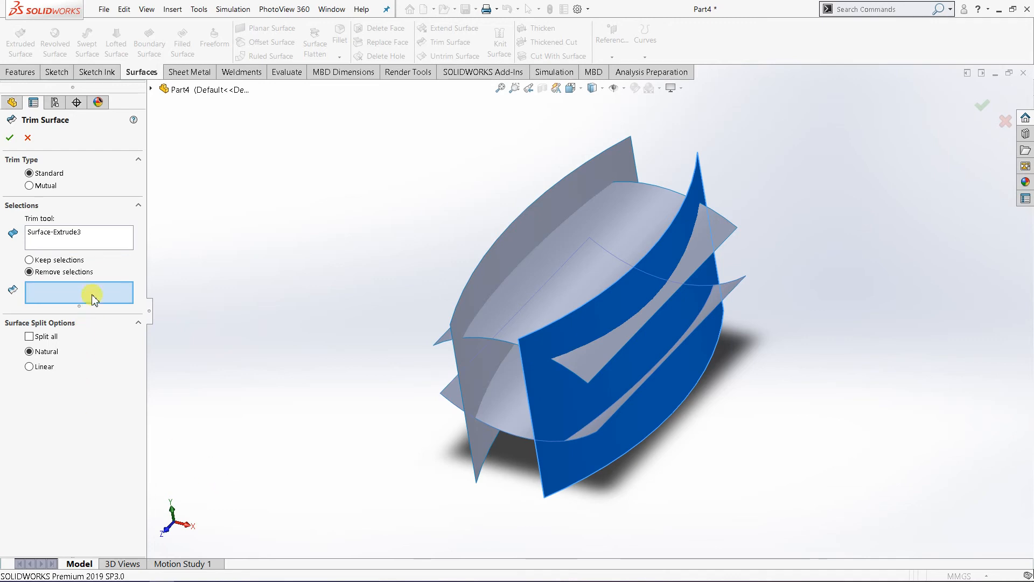
click(602, 354)
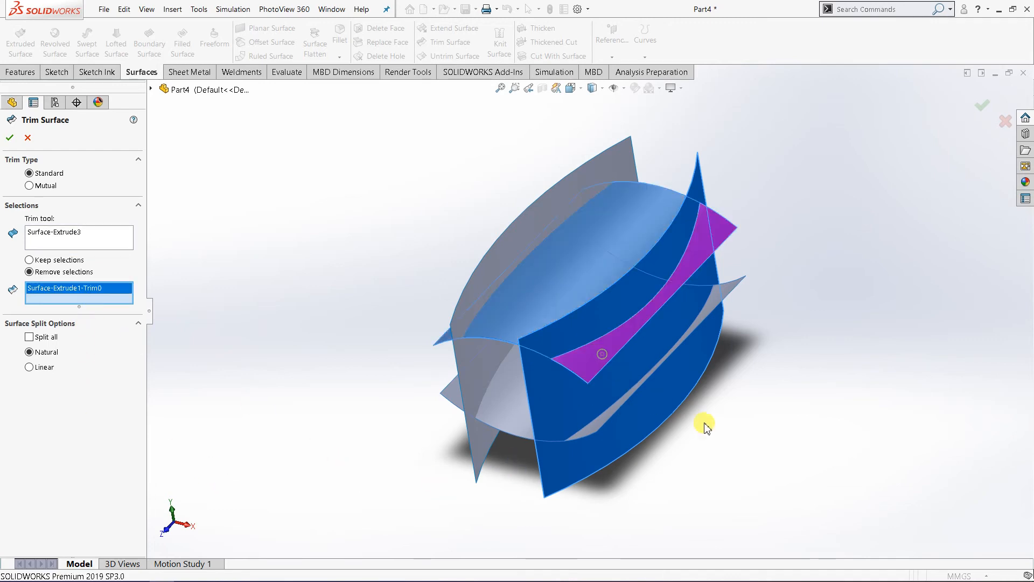
click(593, 428)
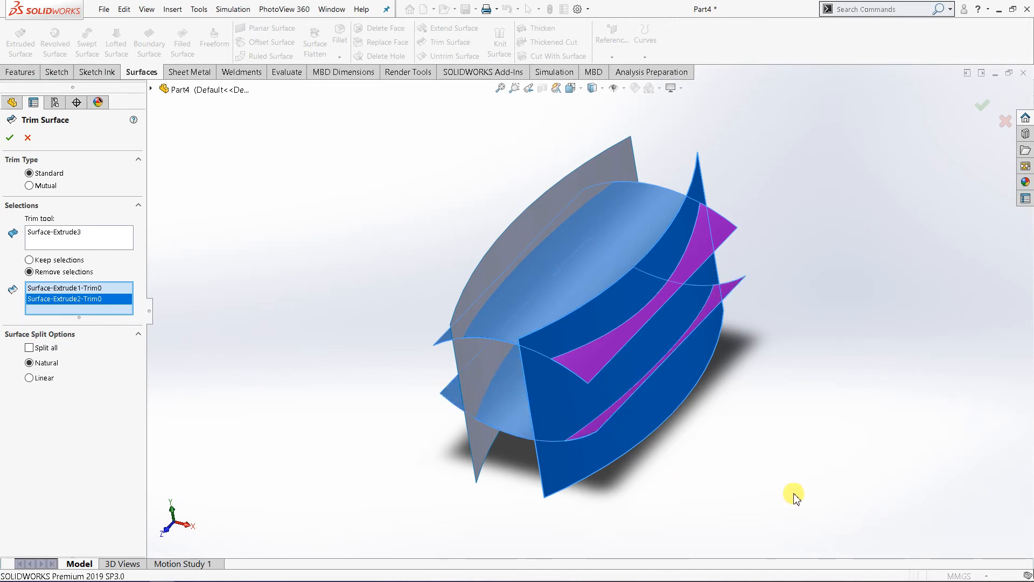
middle_drag(788, 500, 770, 473)
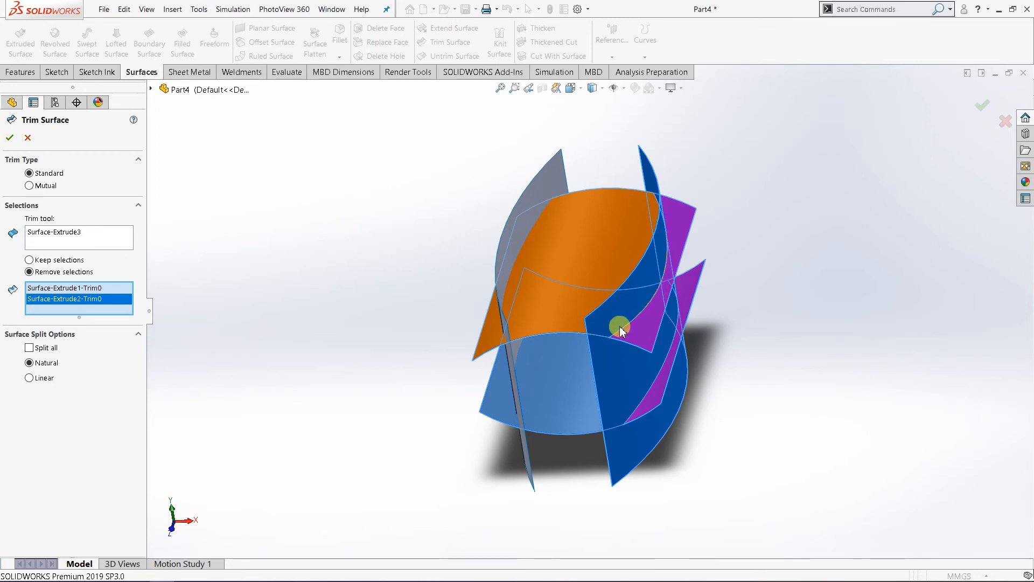
click(12, 139)
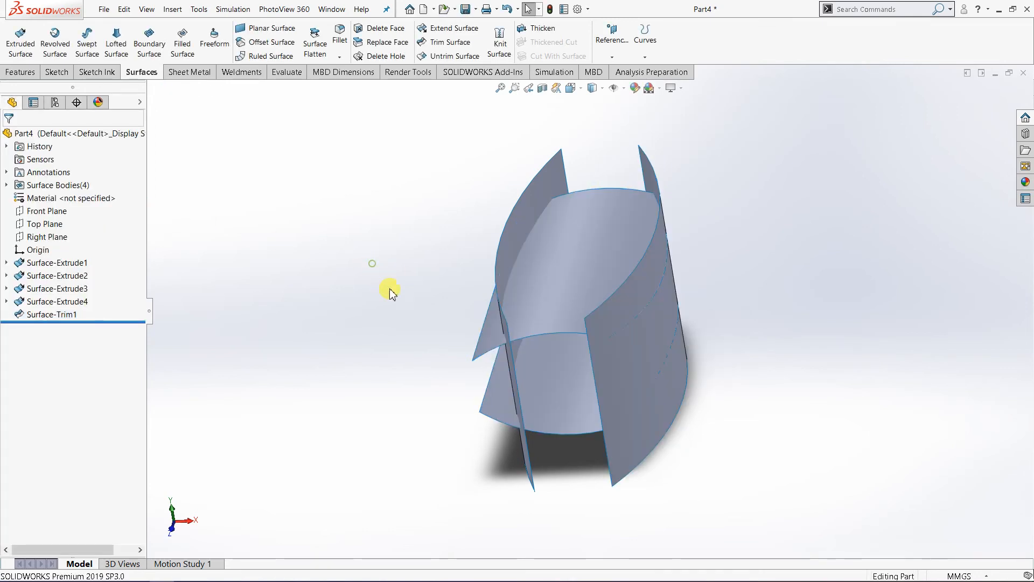
Step: Trim the upper and lower curved surfaces with the left side surface, removing their outer portions
middle_drag(392, 289, 468, 308)
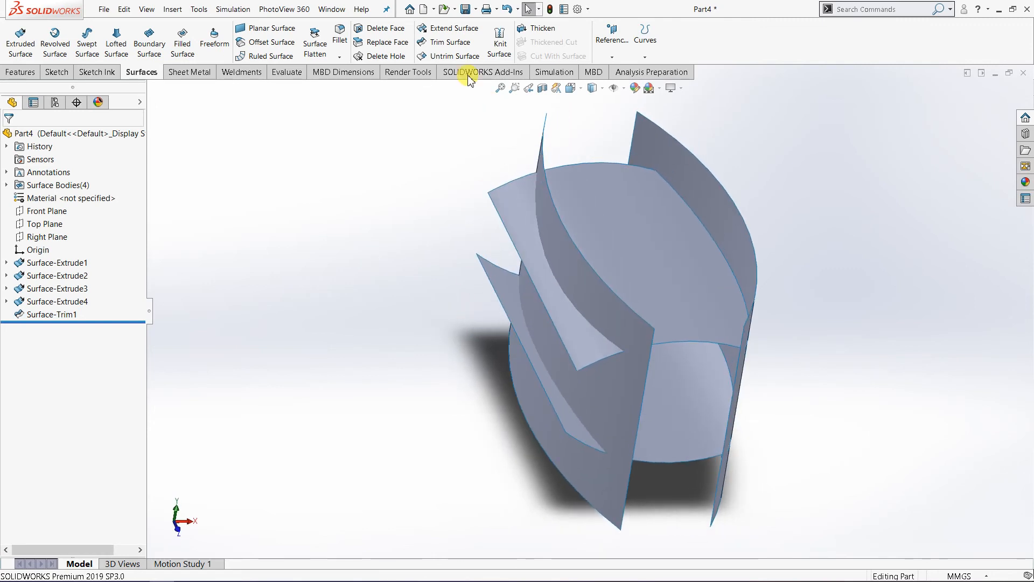
click(451, 48)
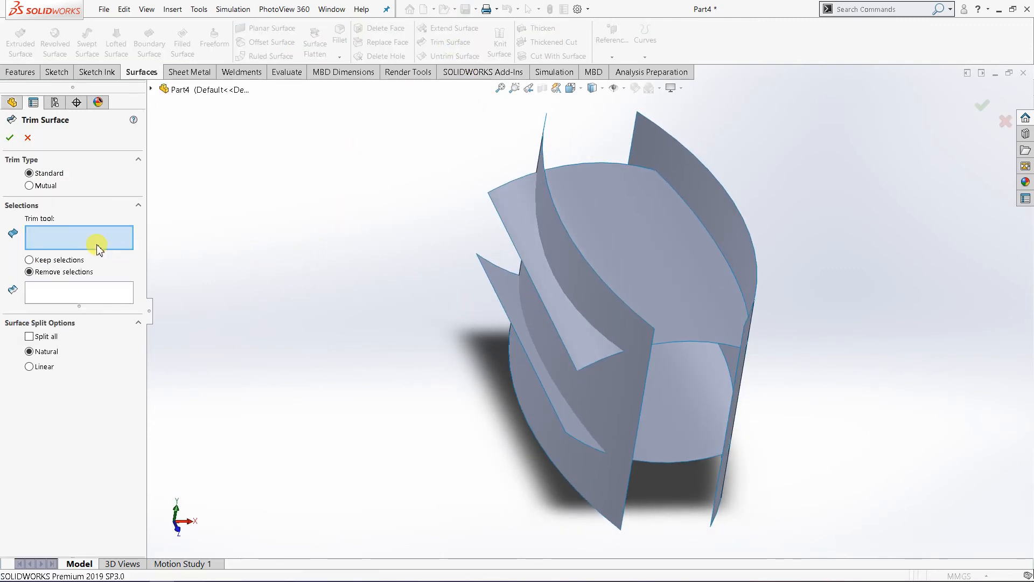
click(581, 283)
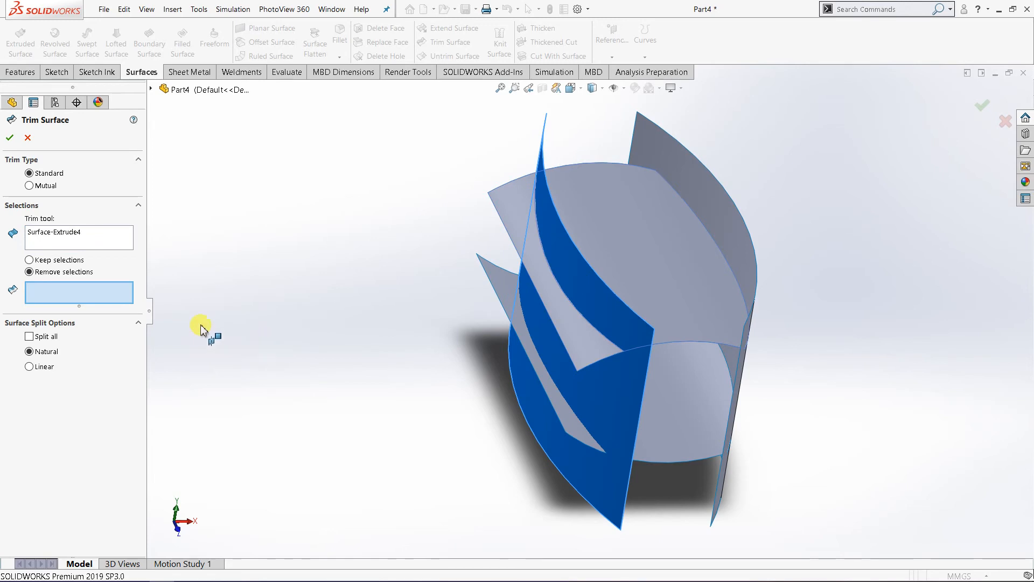
click(590, 349)
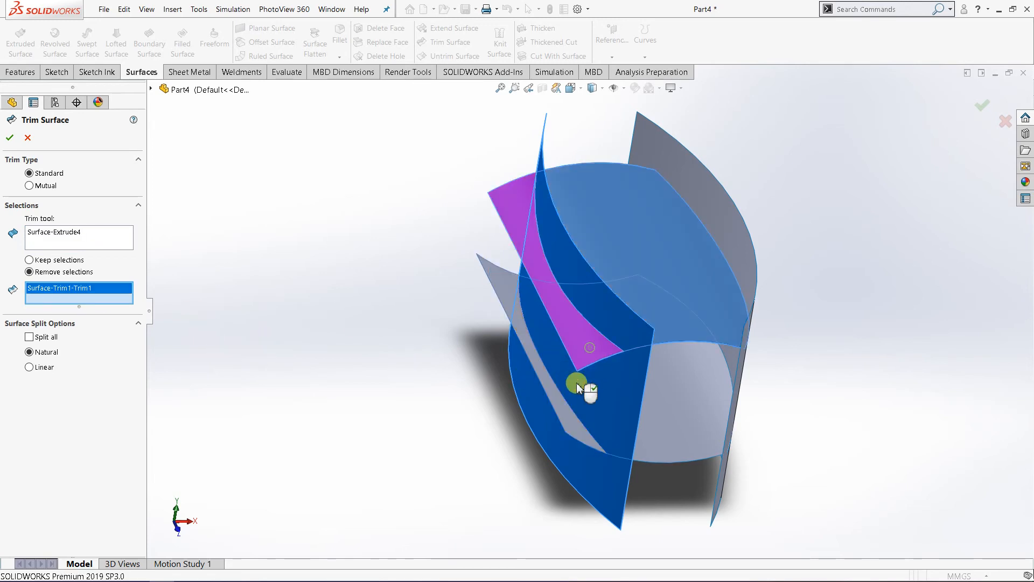
click(571, 432)
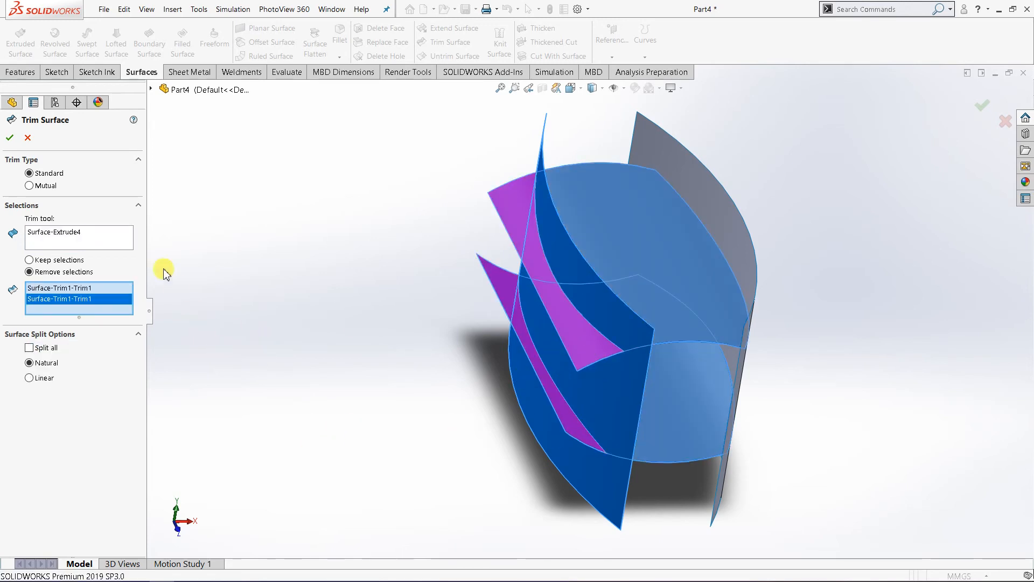
click(9, 138)
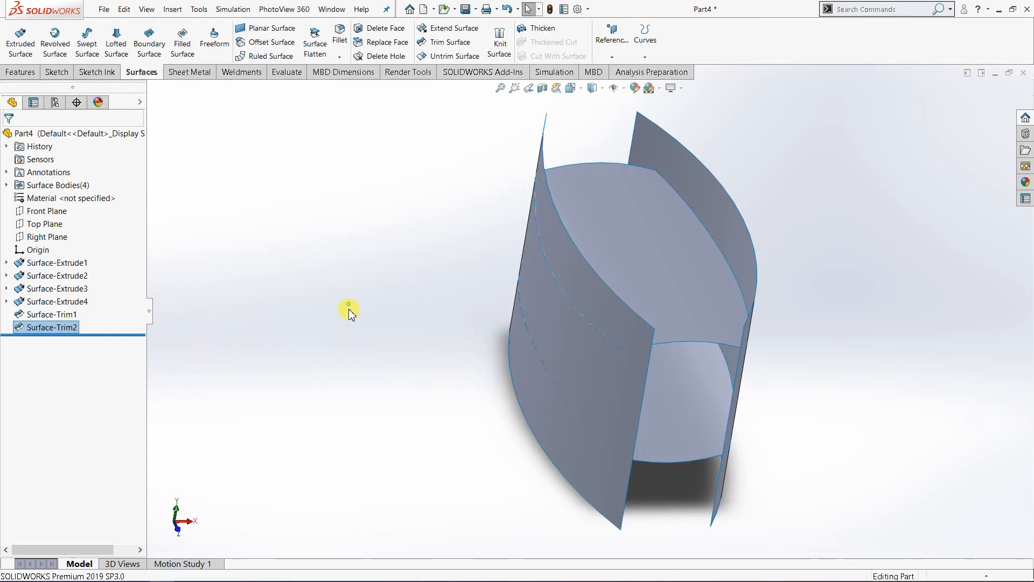
Step: Hide both extruded side surfaces so only the trimmed upper and lower curved surfaces are shown
middle_drag(382, 345, 334, 325)
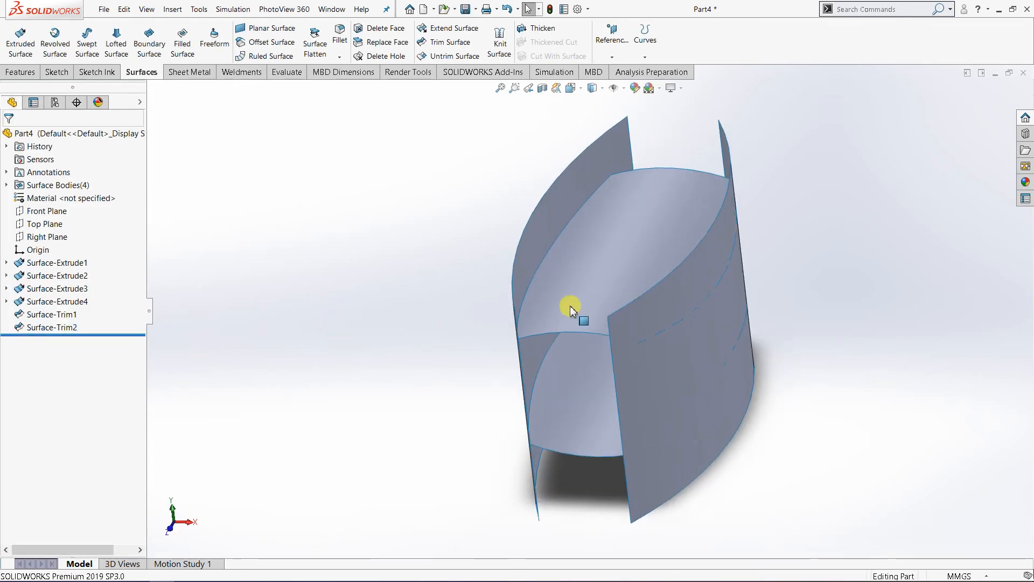
click(672, 408)
right_click(672, 407)
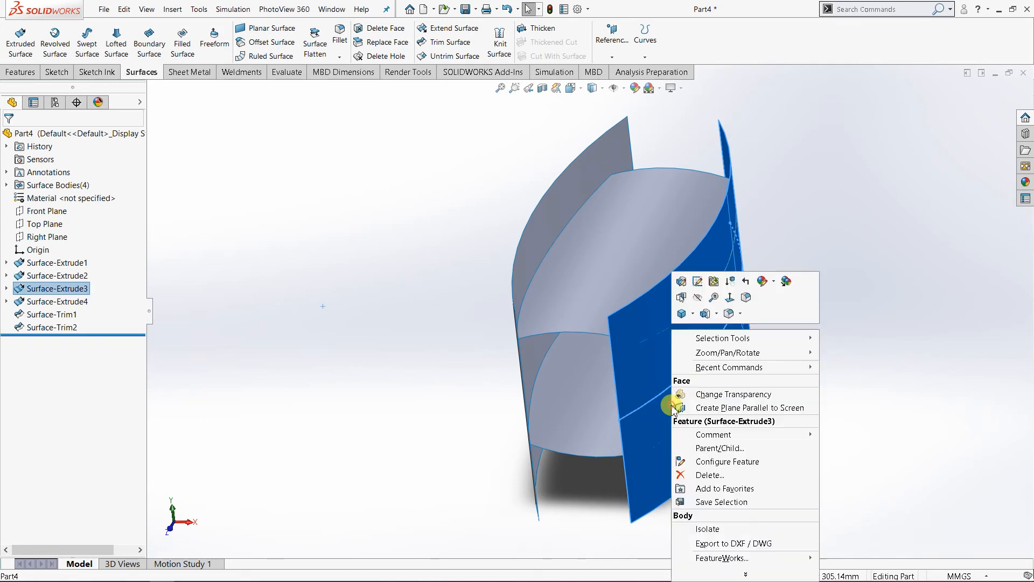
click(700, 300)
click(531, 238)
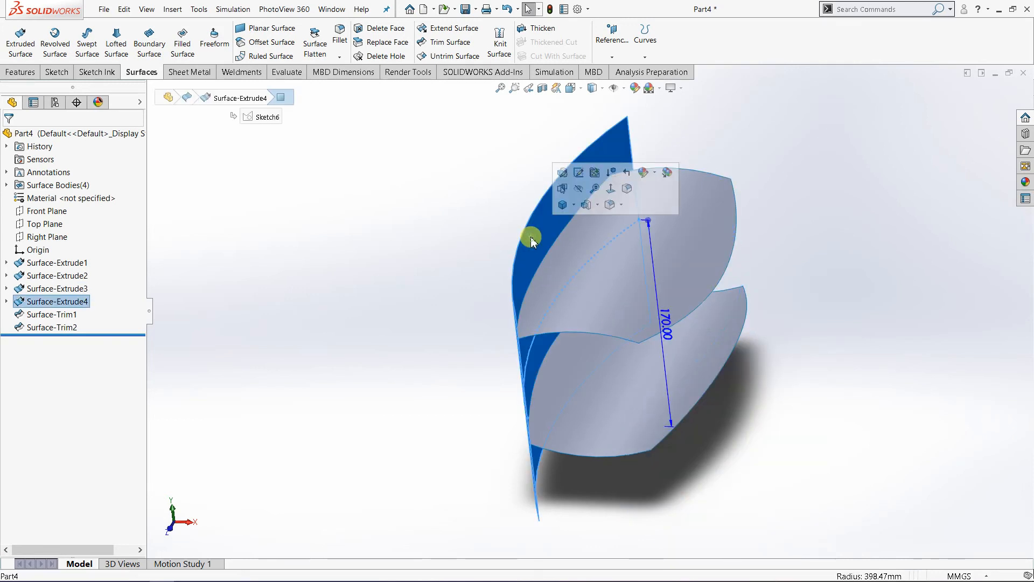
right_click(531, 238)
click(564, 208)
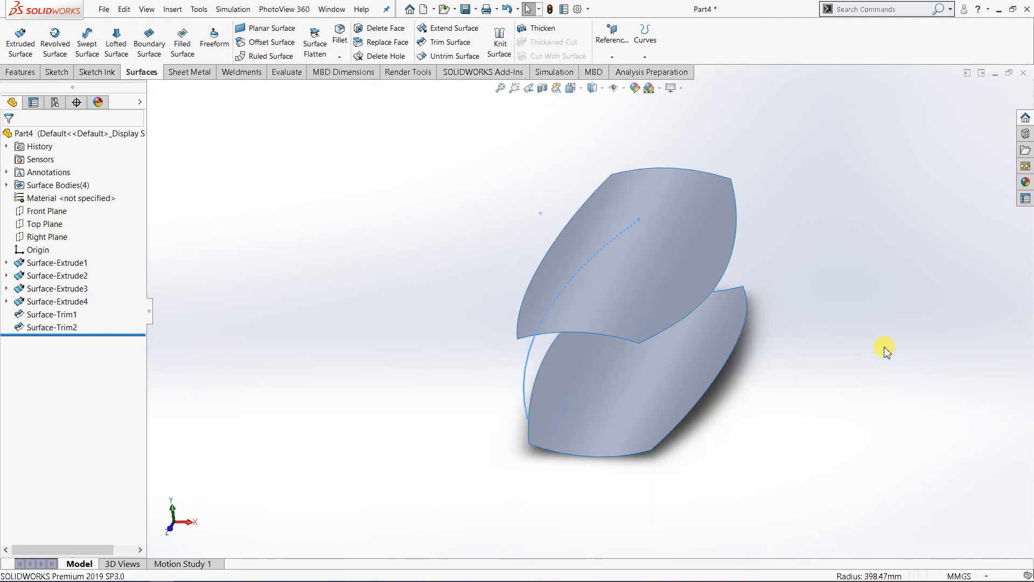
Step: Inspect the trimmed upper and lower curved surfaces from several angles and hide both of them
middle_drag(752, 415, 825, 474)
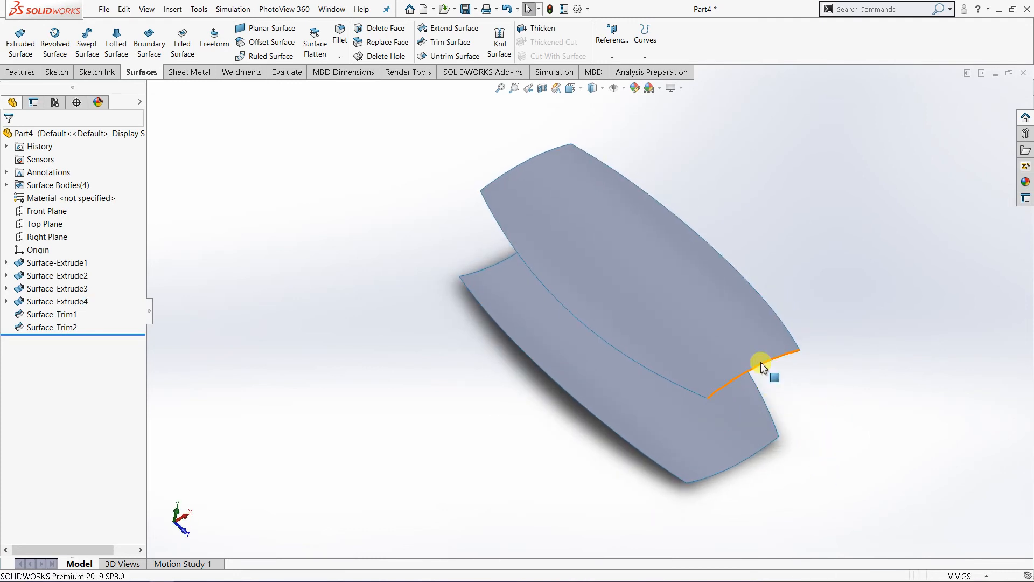
middle_drag(762, 365, 773, 329)
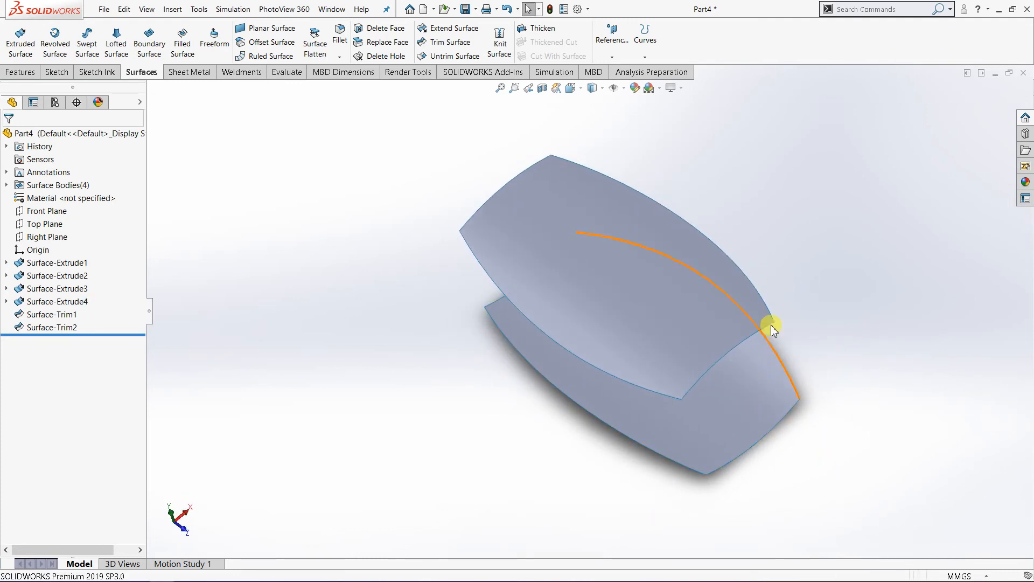
middle_drag(722, 353, 733, 421)
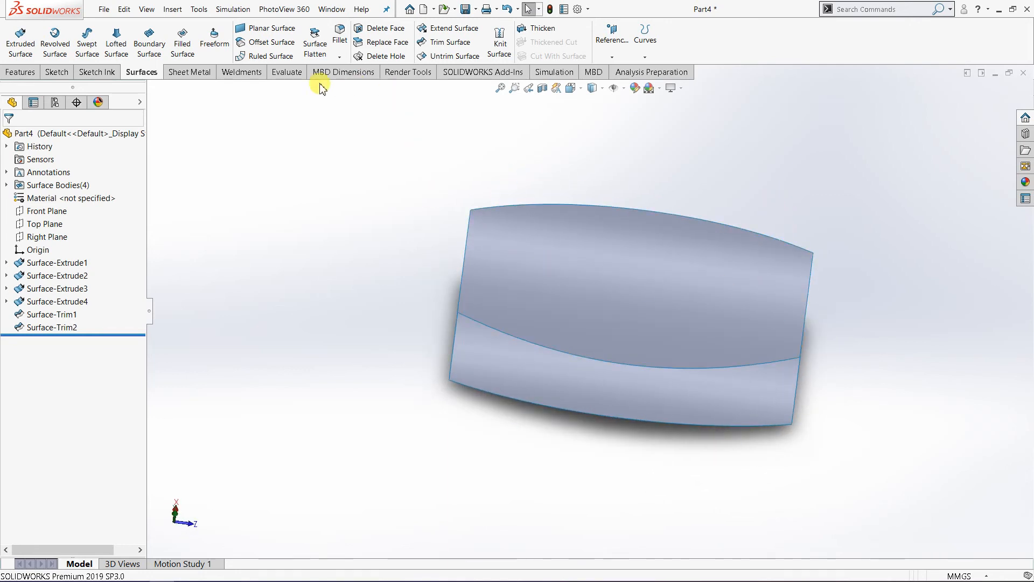
right_click(51, 327)
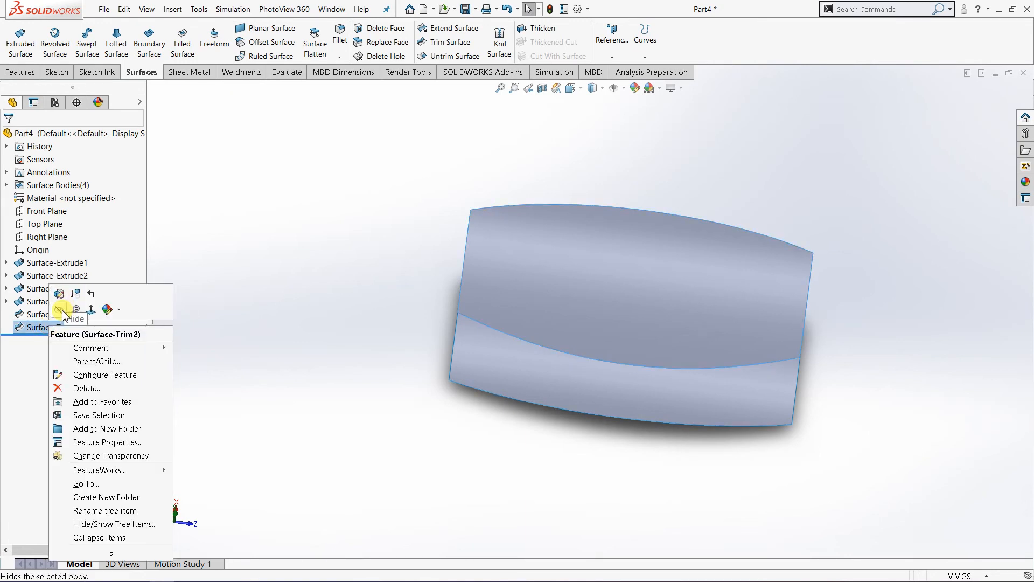
click(57, 310)
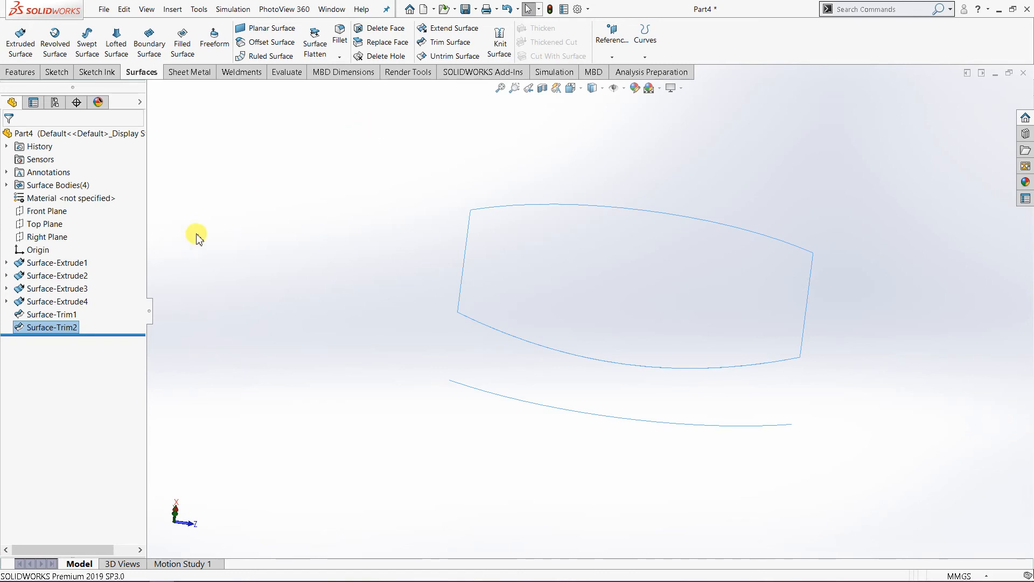
Step: Undo the hiding of the trimmed curved surfaces and of both extruded side surfaces
click(507, 9)
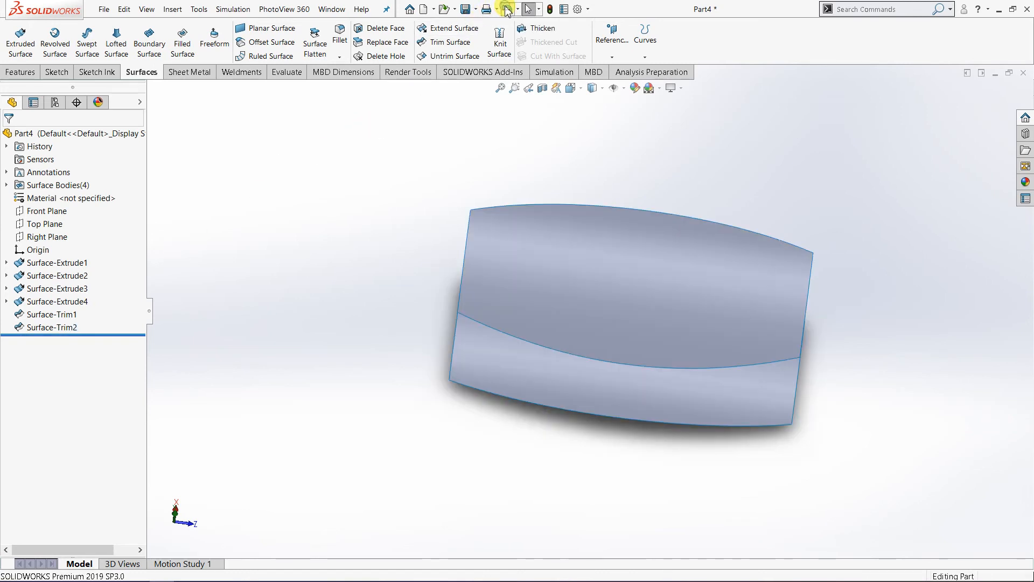
click(507, 9)
click(507, 9)
Step: Trim both side surfaces with the upper curved surface as the trim tool, removing the portions above it
middle_drag(533, 337, 604, 280)
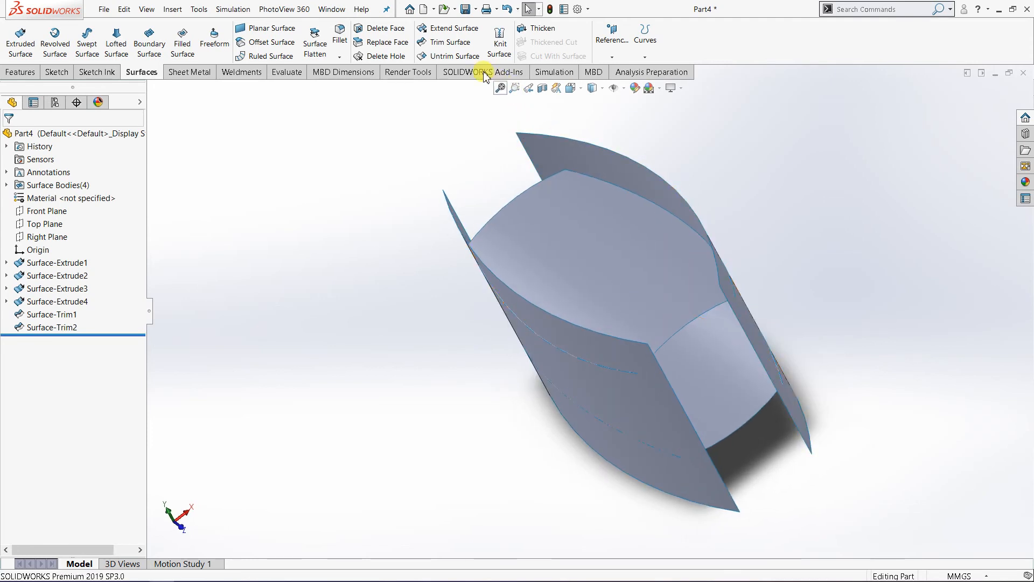
click(459, 50)
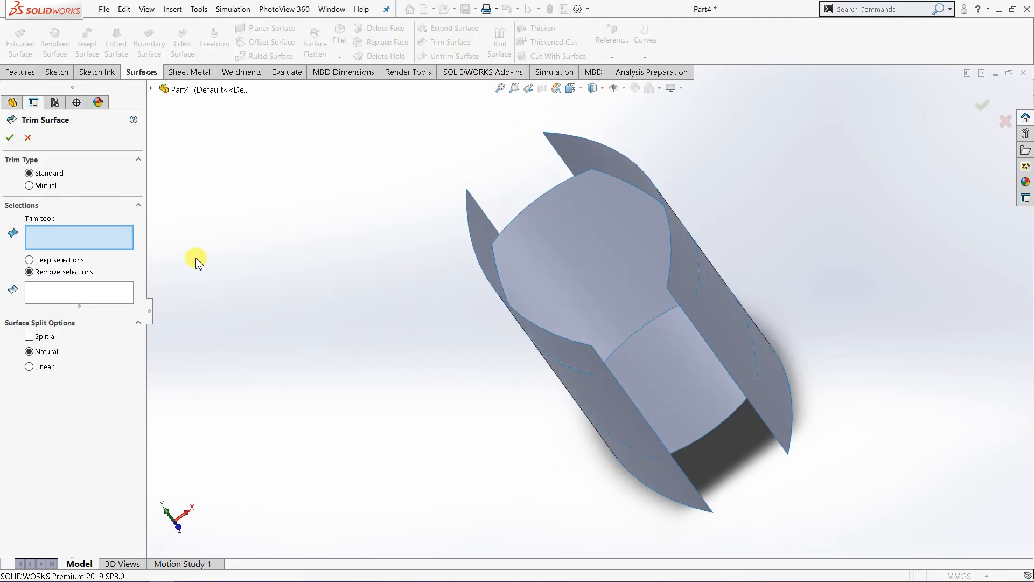
click(554, 268)
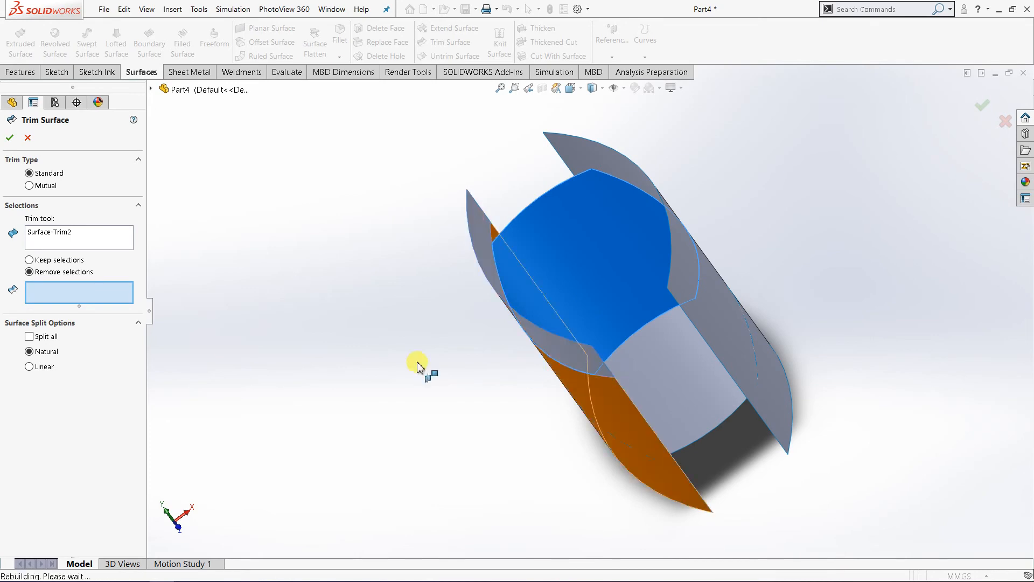
middle_drag(335, 312, 377, 283)
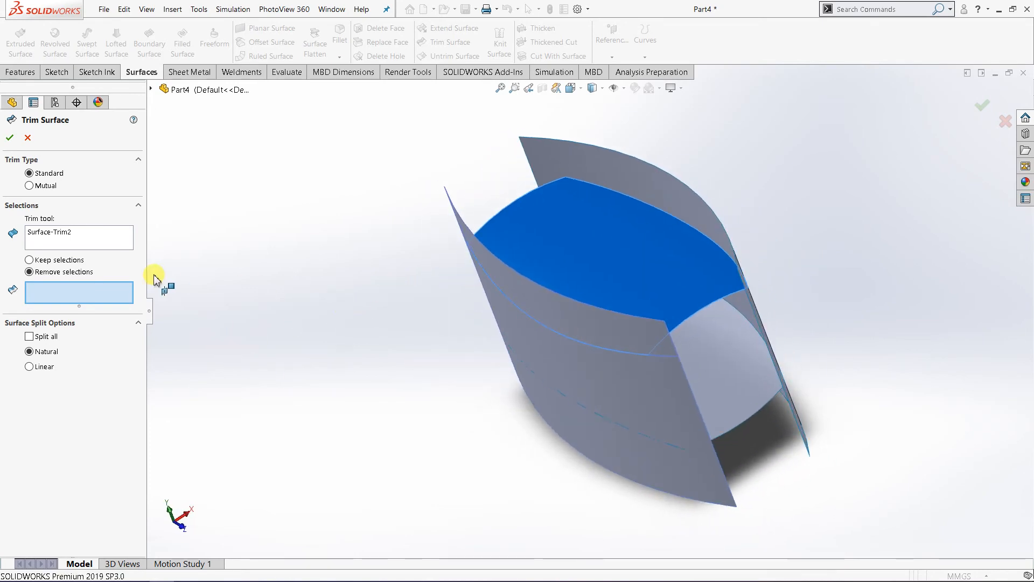
click(530, 298)
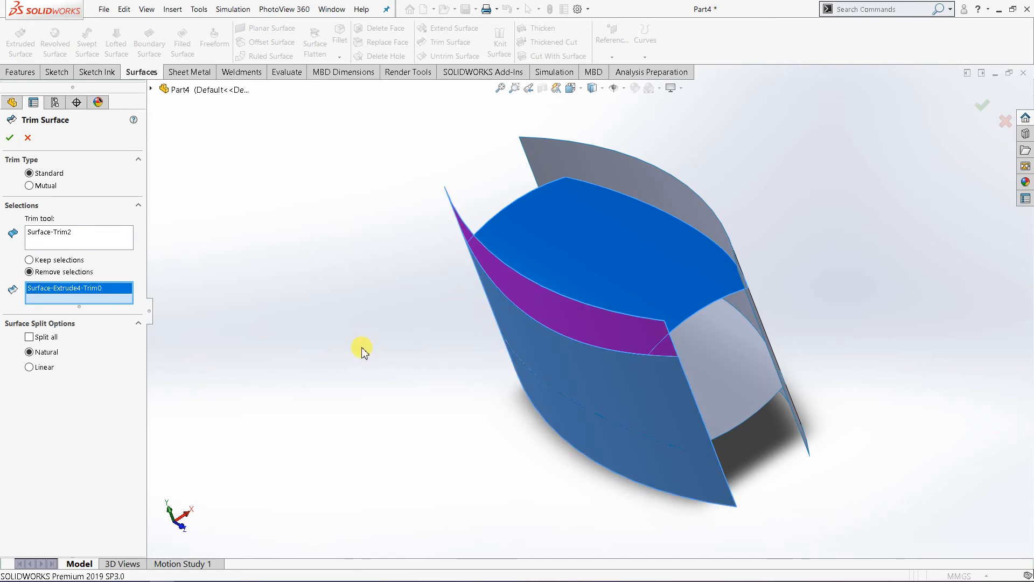
middle_drag(376, 340, 568, 289)
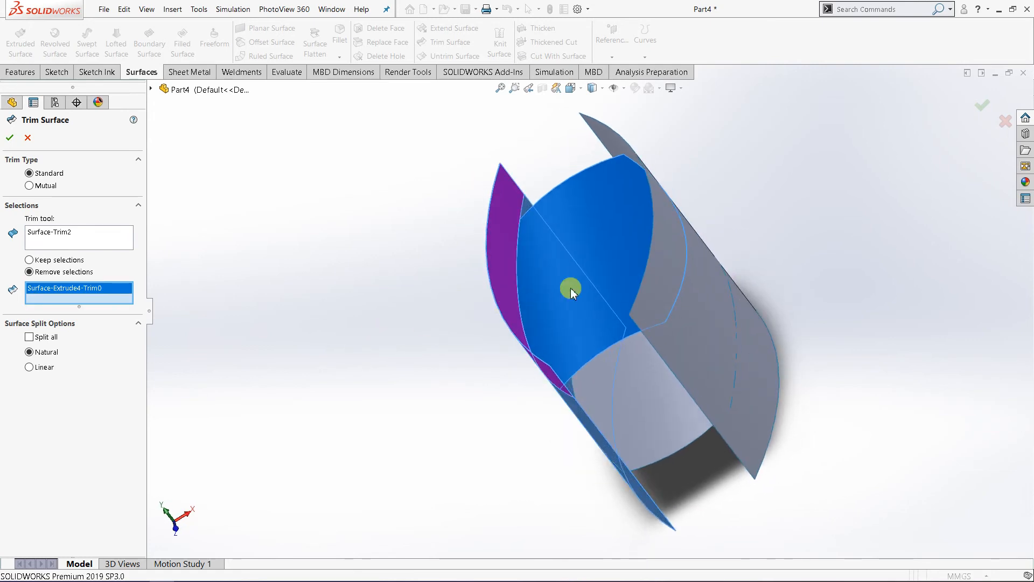
click(654, 269)
middle_drag(358, 365, 381, 363)
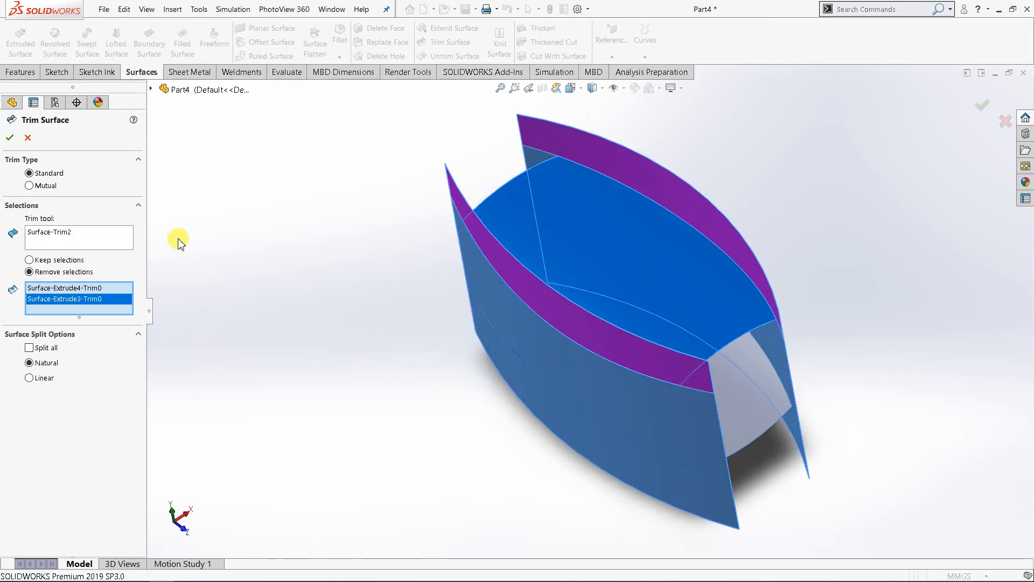
right_click(254, 220)
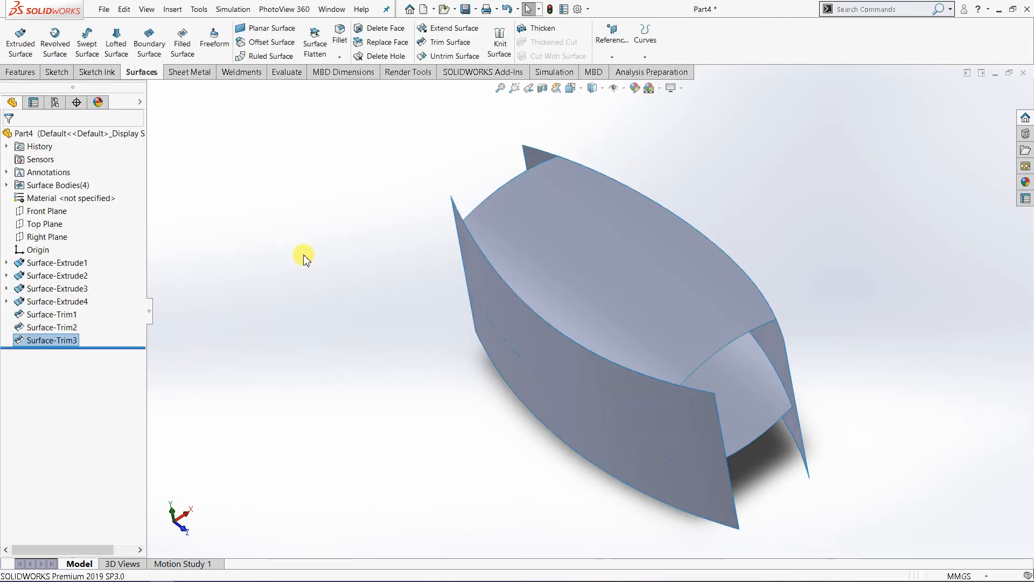
Step: Trim both side surfaces with the lower curved surface as the trim tool, removing the portions below it
middle_drag(445, 381, 399, 237)
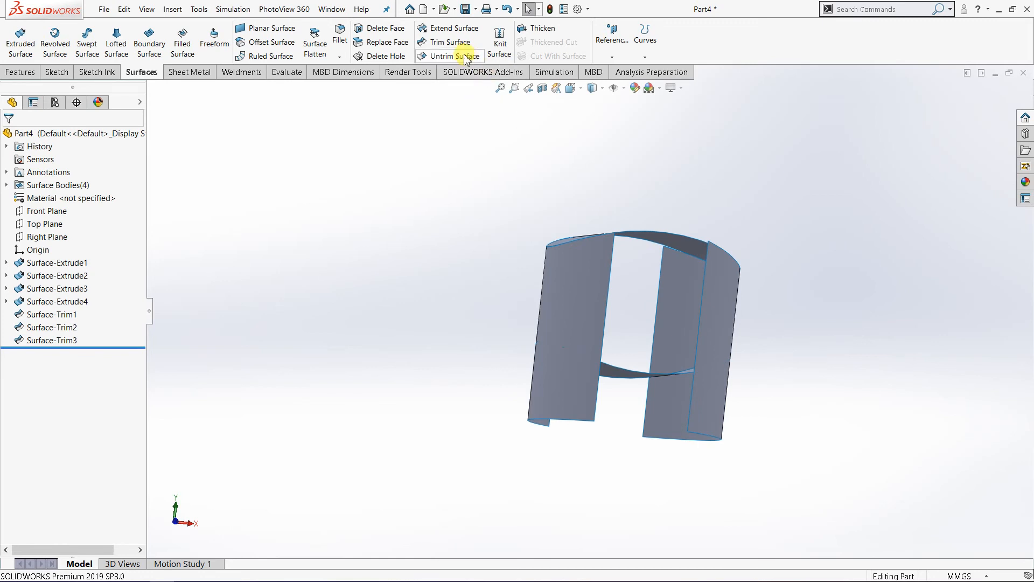
middle_drag(510, 527, 493, 419)
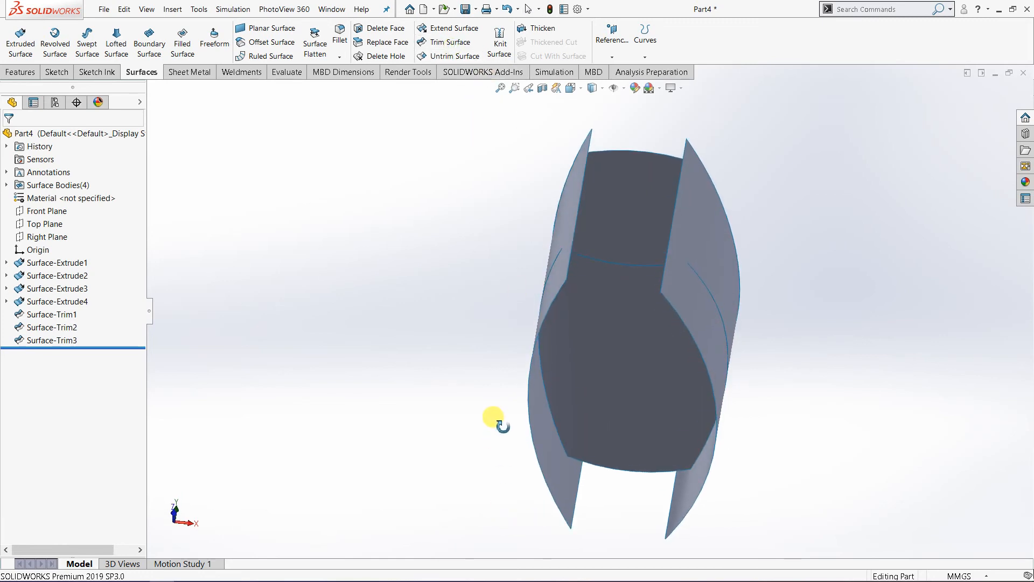
middle_drag(612, 379, 596, 428)
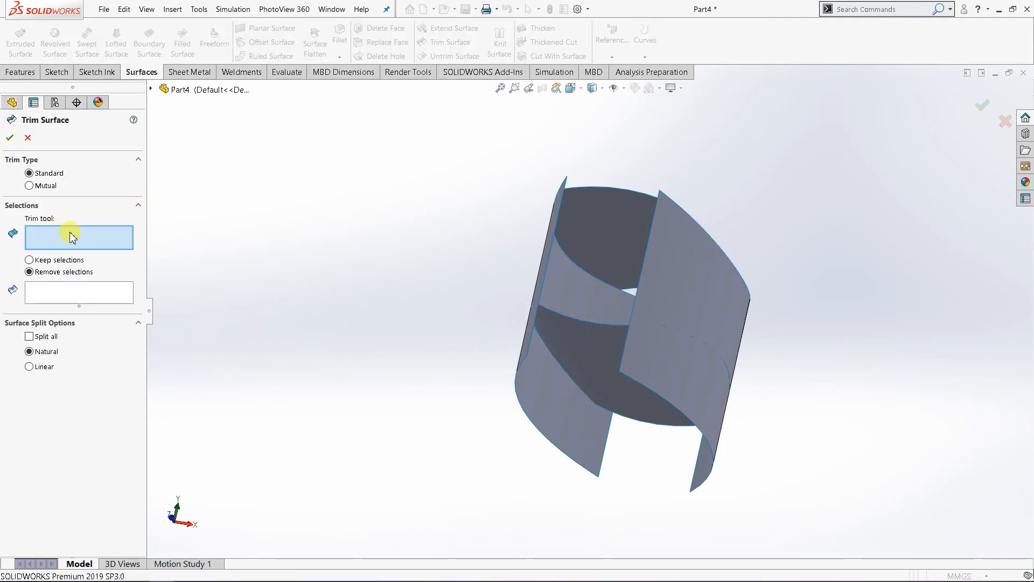
click(581, 347)
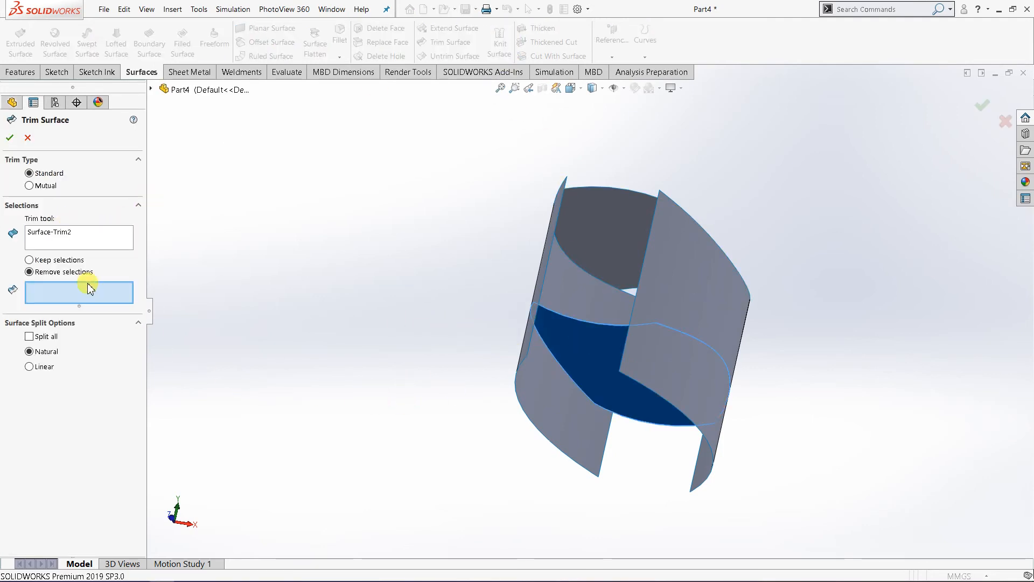
click(551, 390)
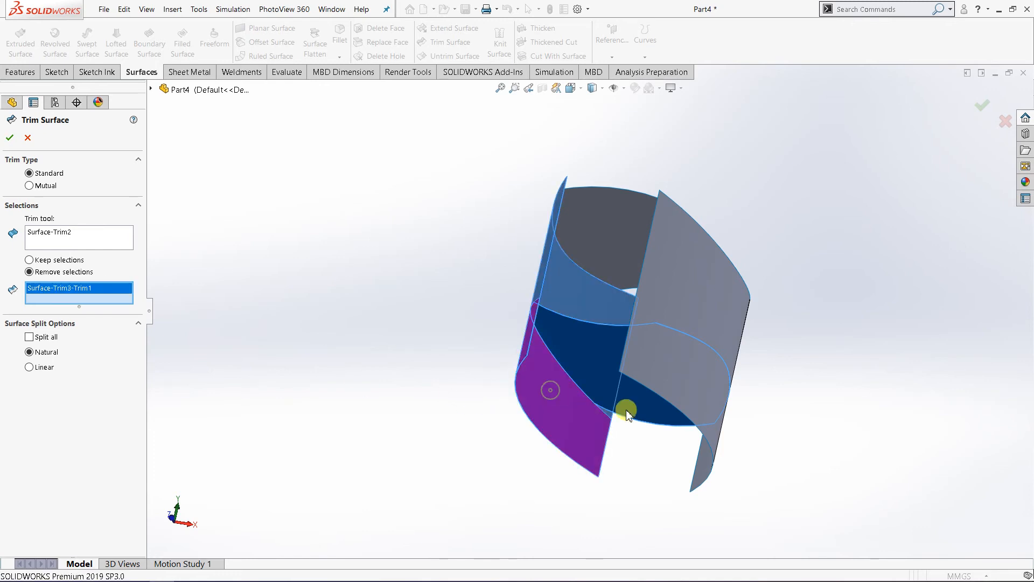
click(681, 369)
middle_drag(438, 462, 471, 493)
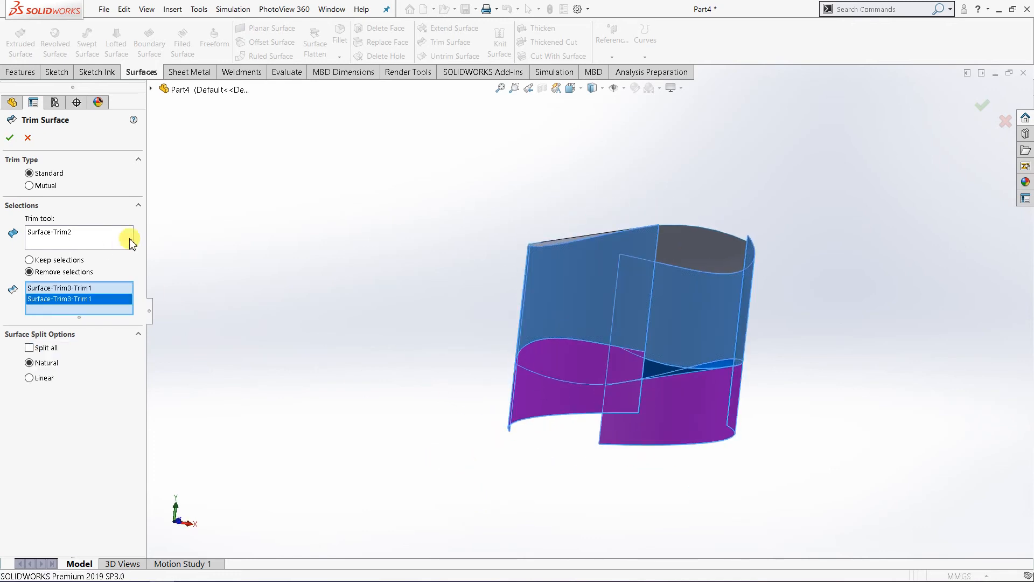
click(11, 140)
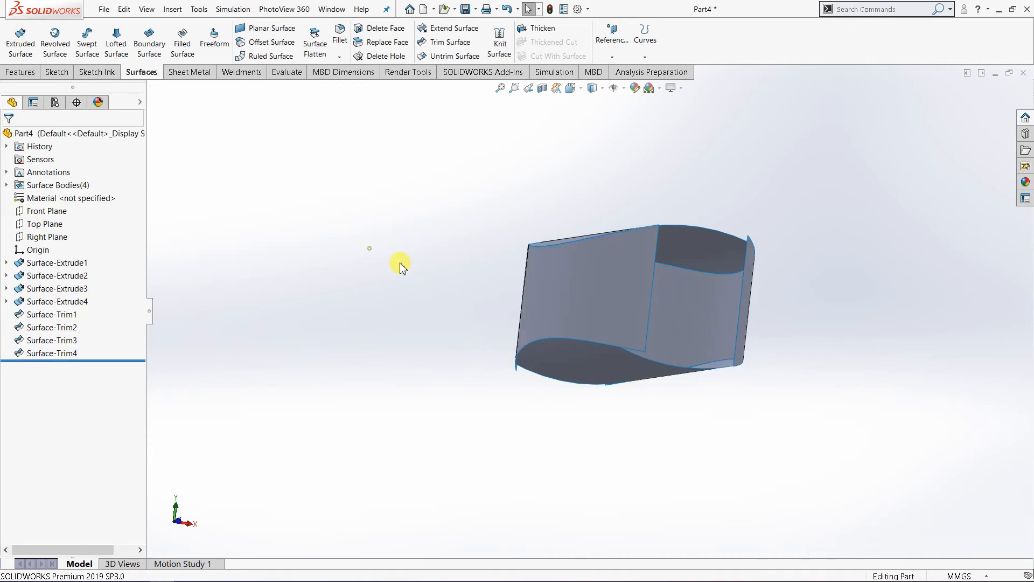
Step: On the Top Plane, sketch a 3 point arc of about 97 mm radius across both side surfaces near the part's rear end, and exit the sketch
middle_drag(399, 264, 515, 319)
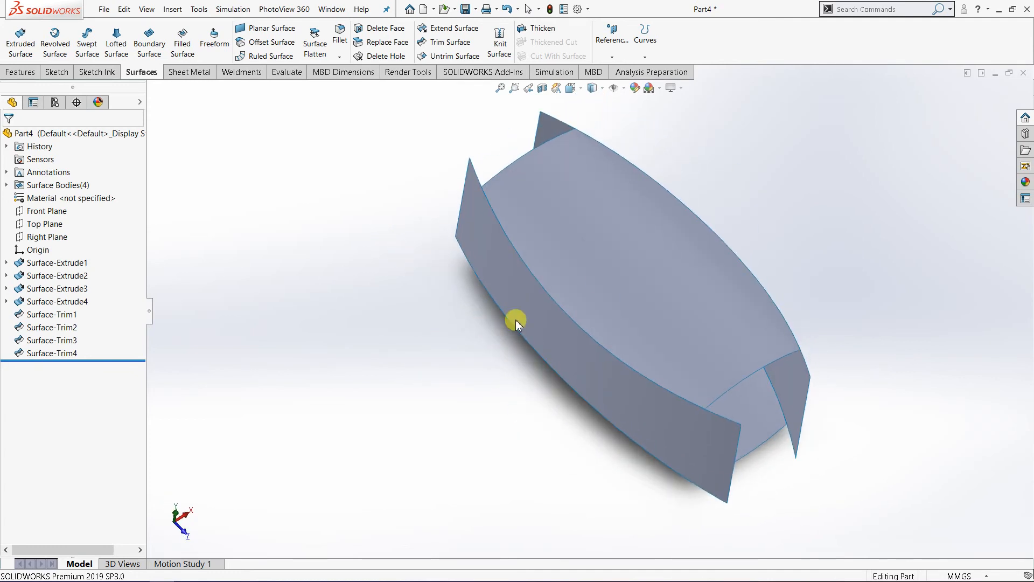
click(47, 224)
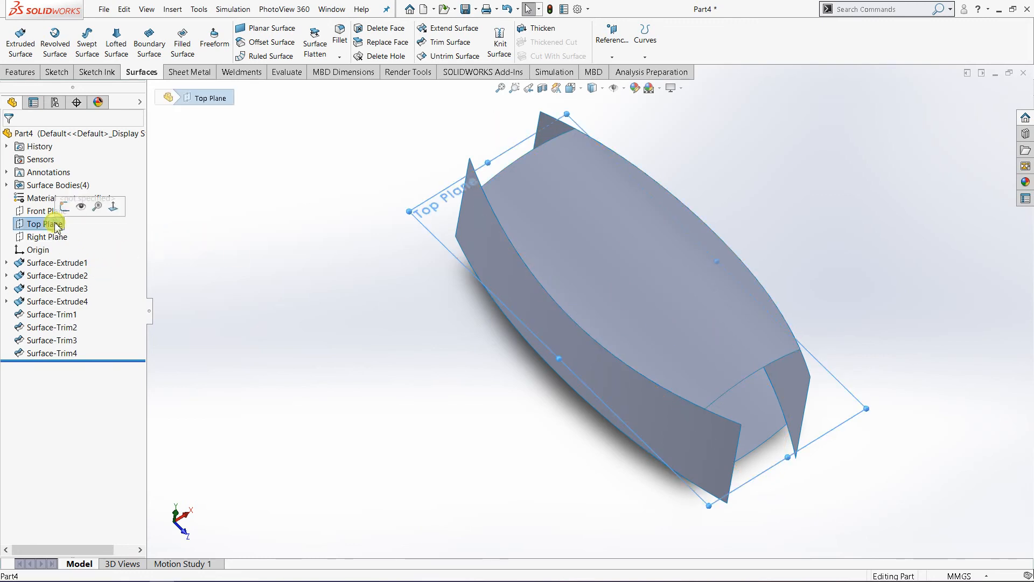
click(66, 204)
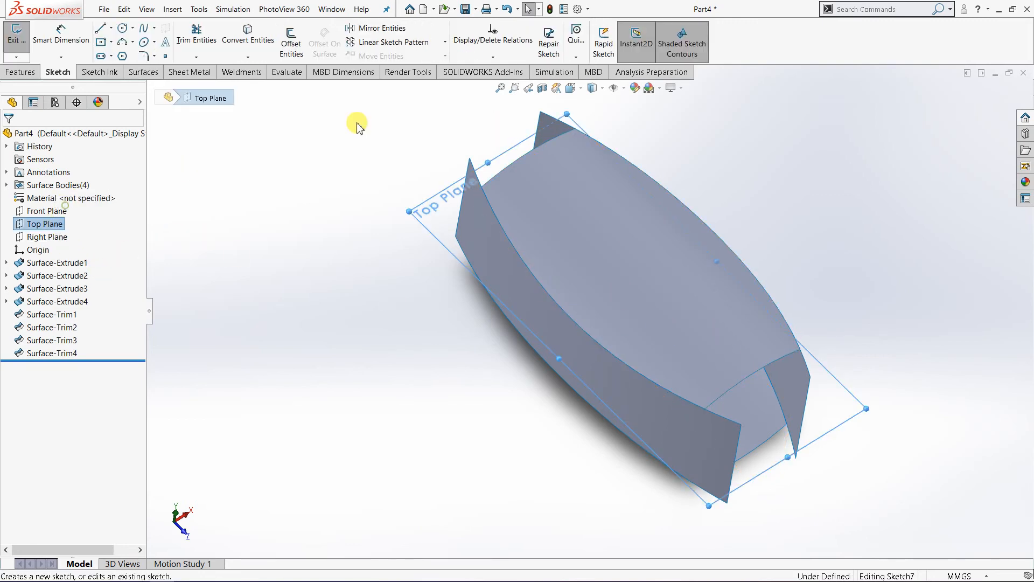
click(571, 88)
click(629, 152)
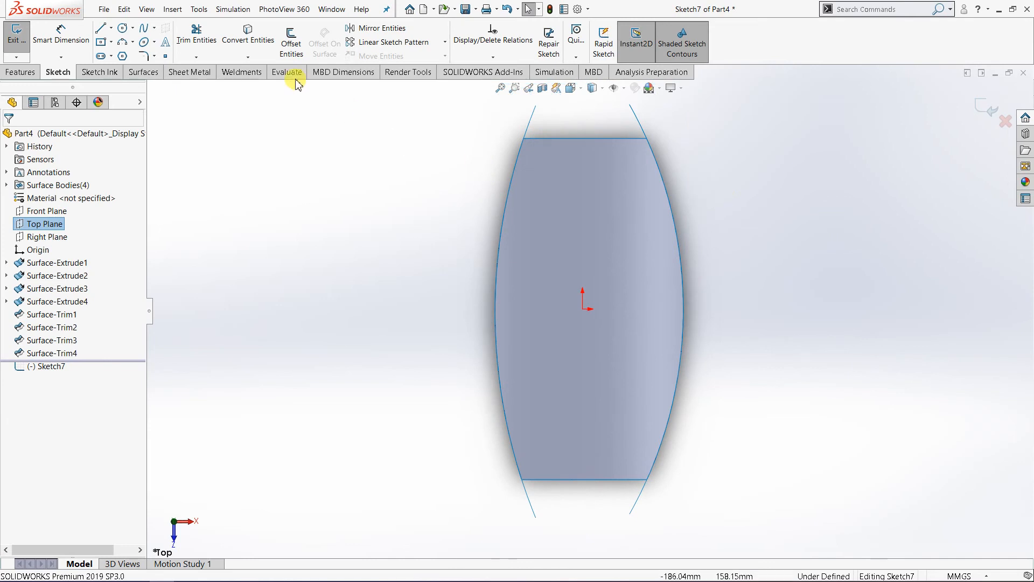
click(123, 47)
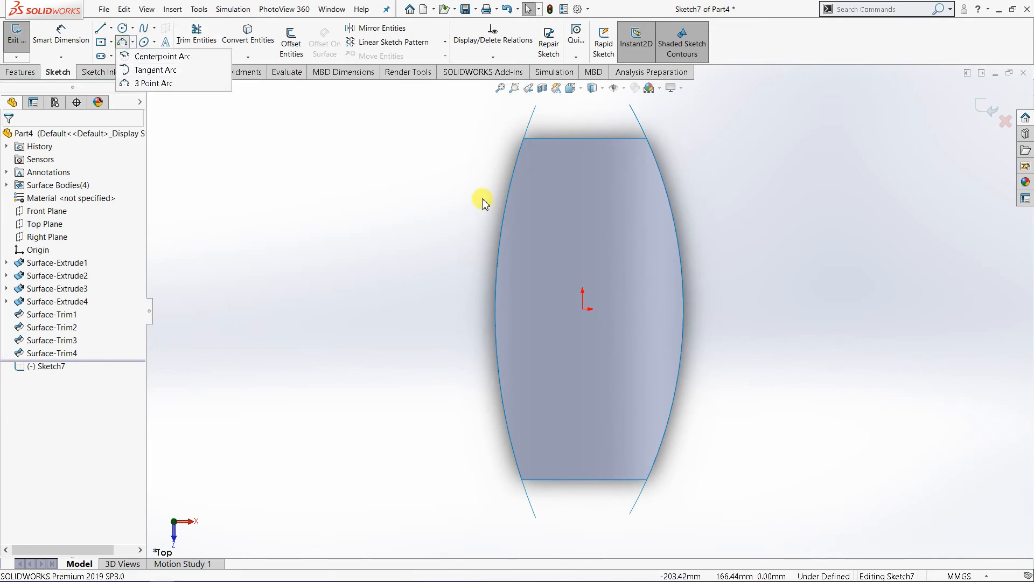
click(152, 83)
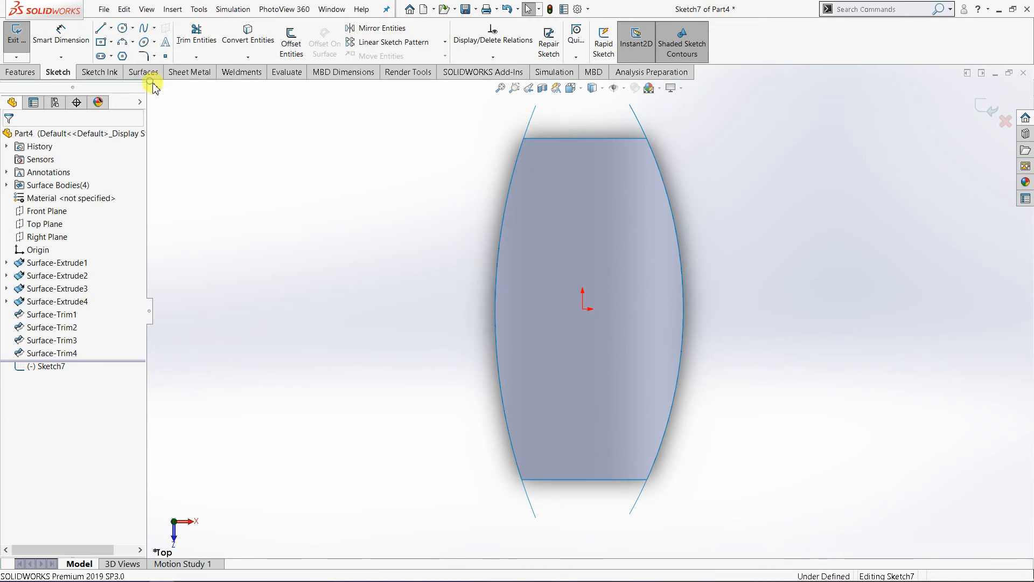
click(479, 212)
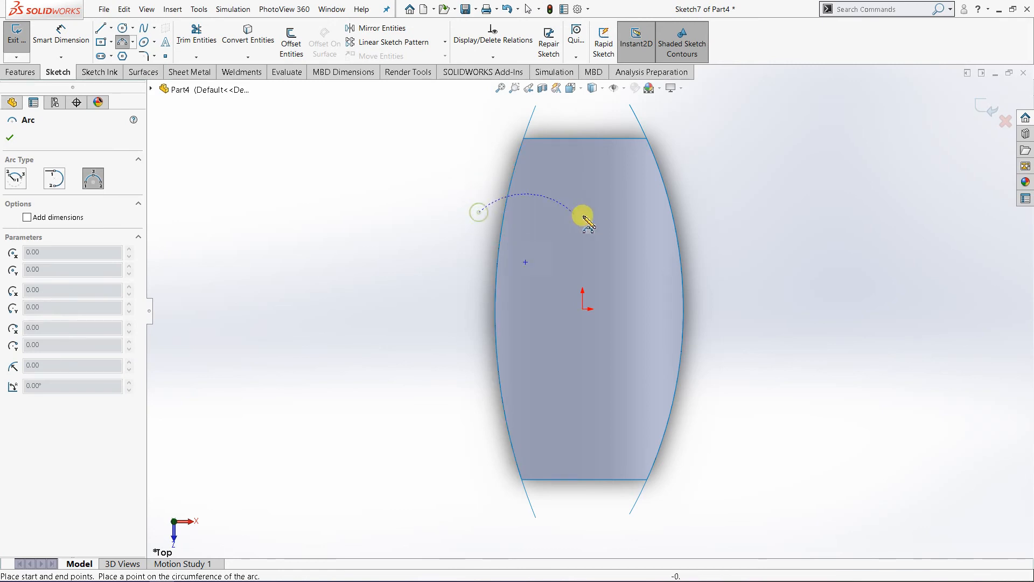
click(688, 211)
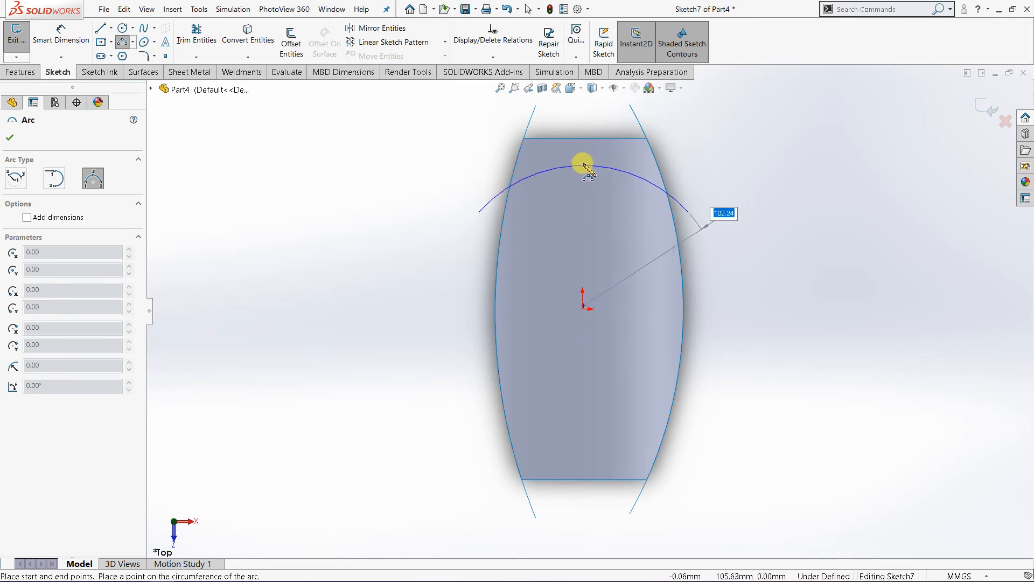
click(586, 162)
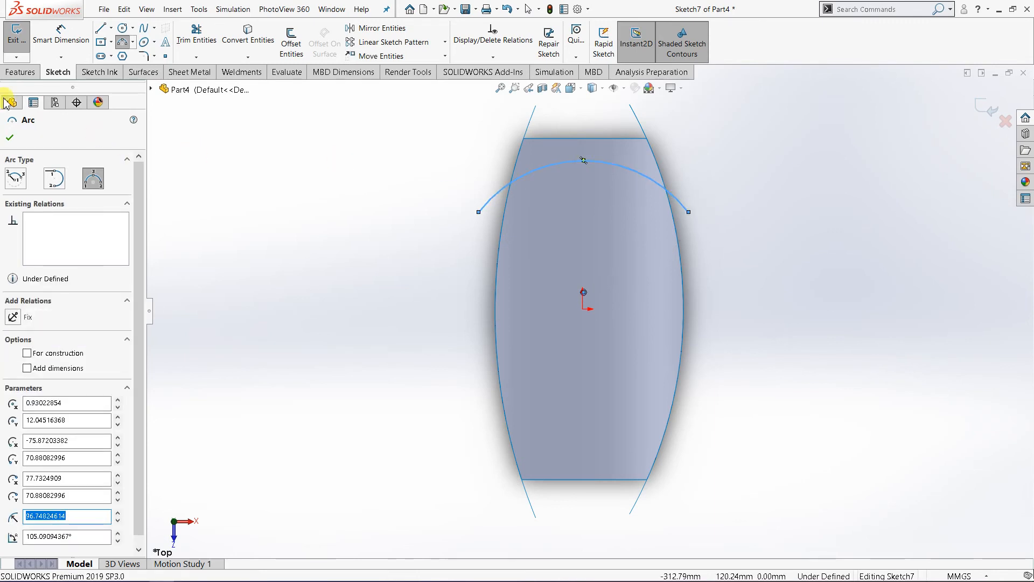
click(11, 138)
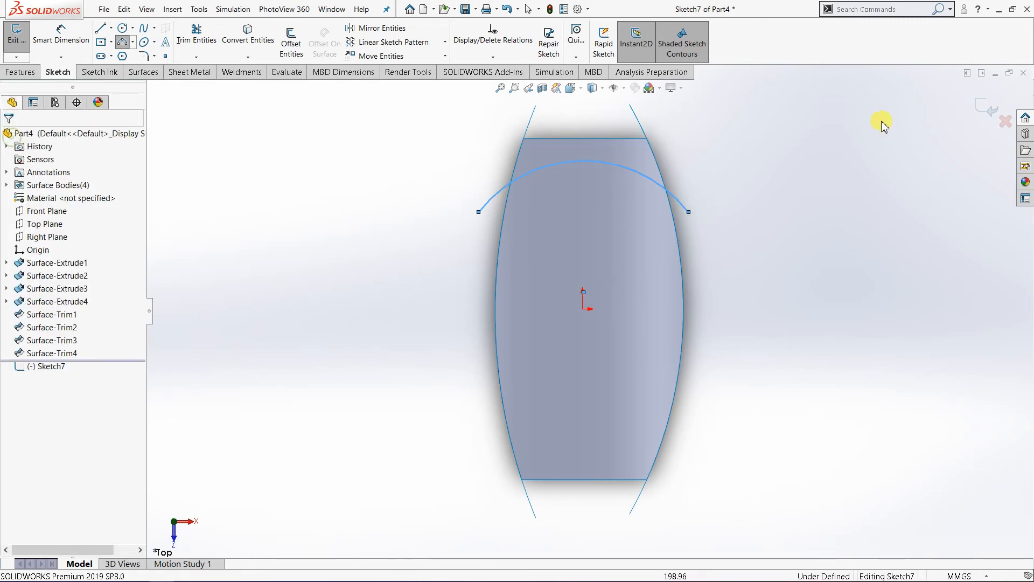
click(987, 113)
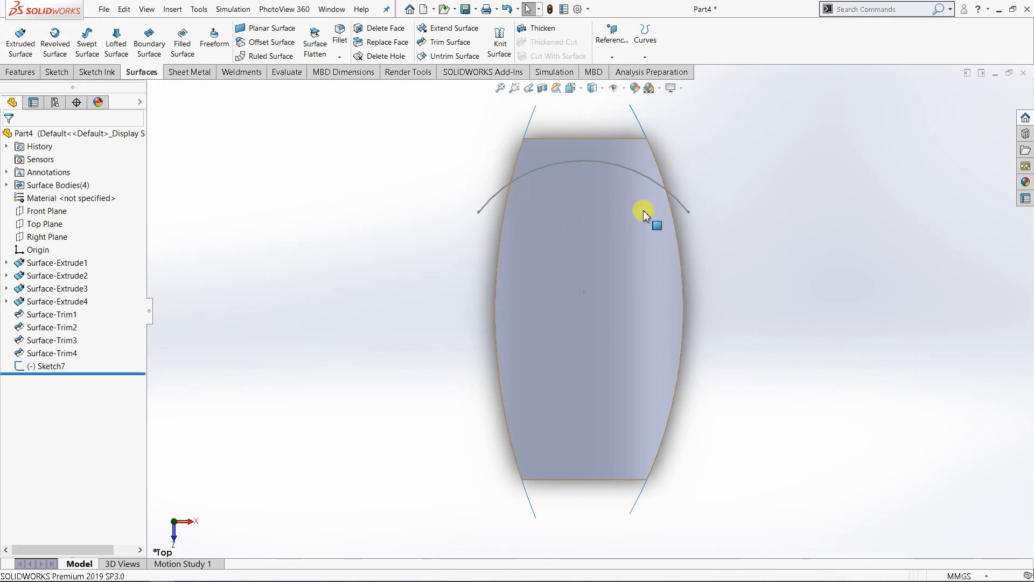
Step: On the Top Plane, sketch a 3 point arc of about 116 mm radius across both side surfaces near the part's front end, and exit the sketch
ctrl+middle_drag(762, 365, 726, 356)
middle_drag(584, 370, 608, 335)
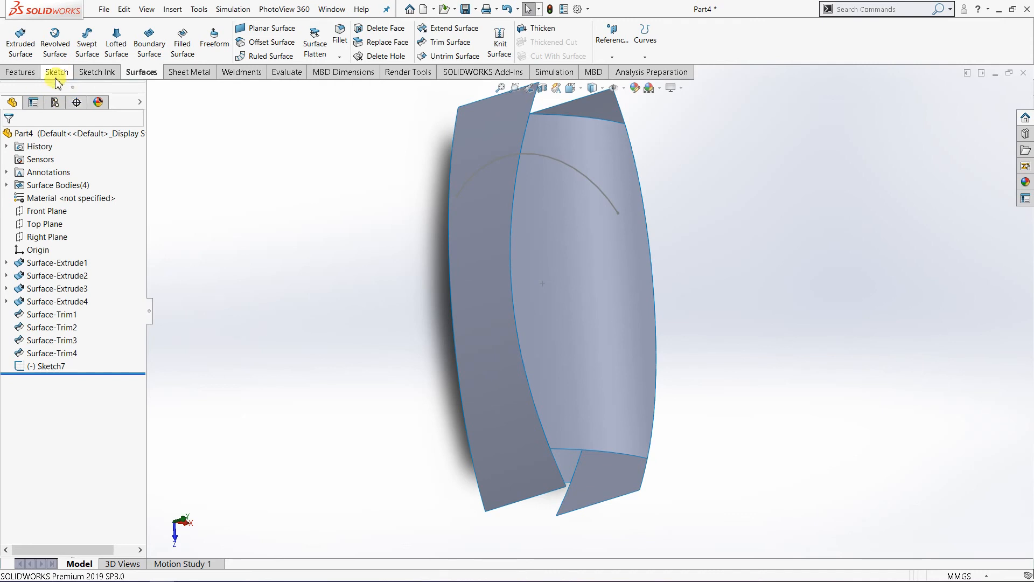
click(45, 223)
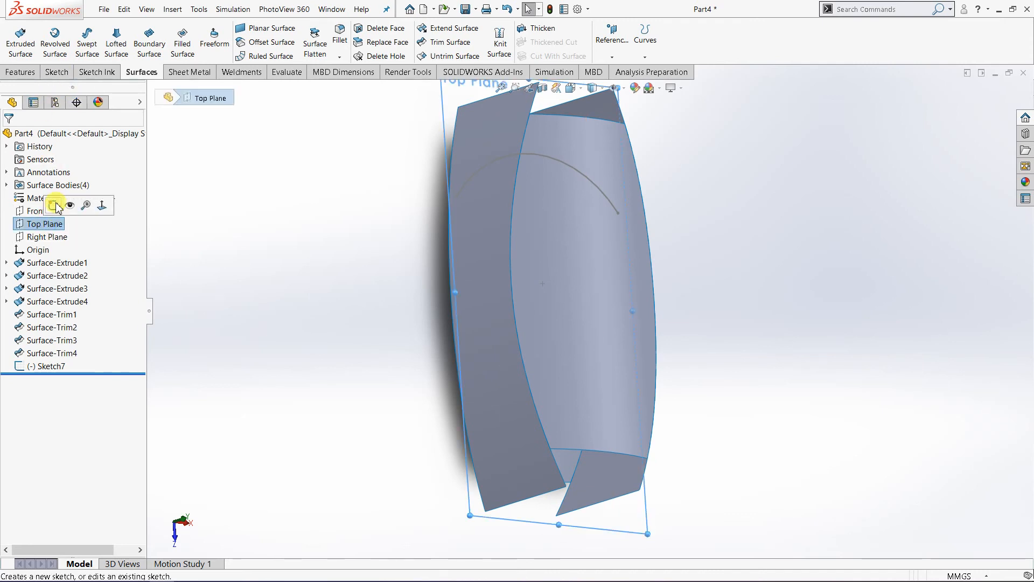
click(53, 205)
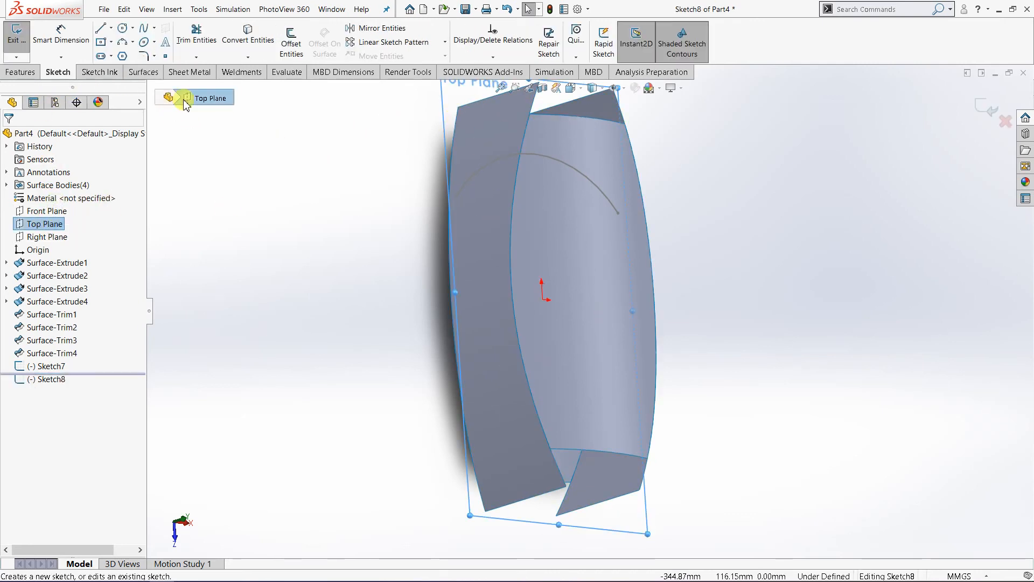
click(570, 87)
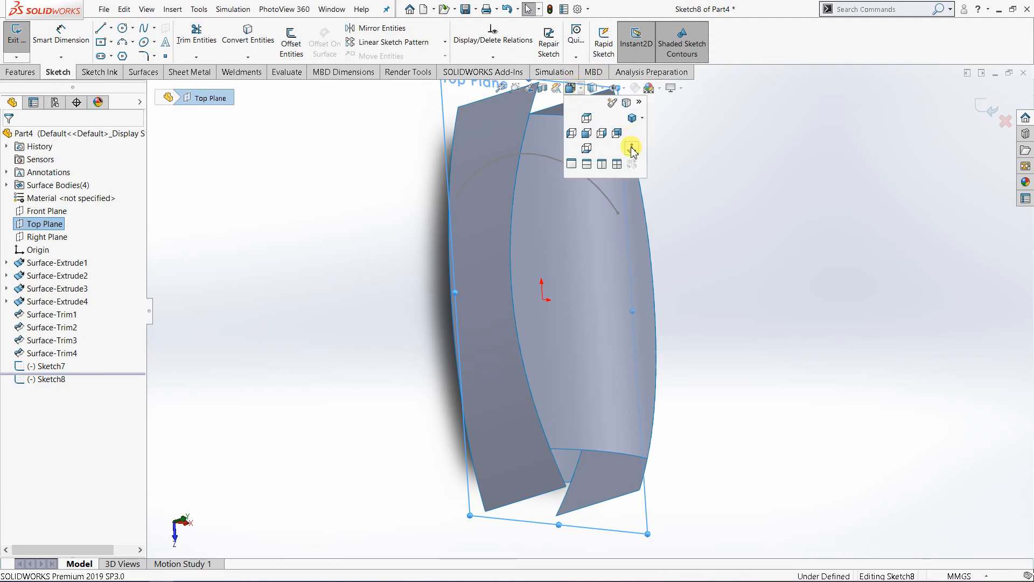
click(632, 148)
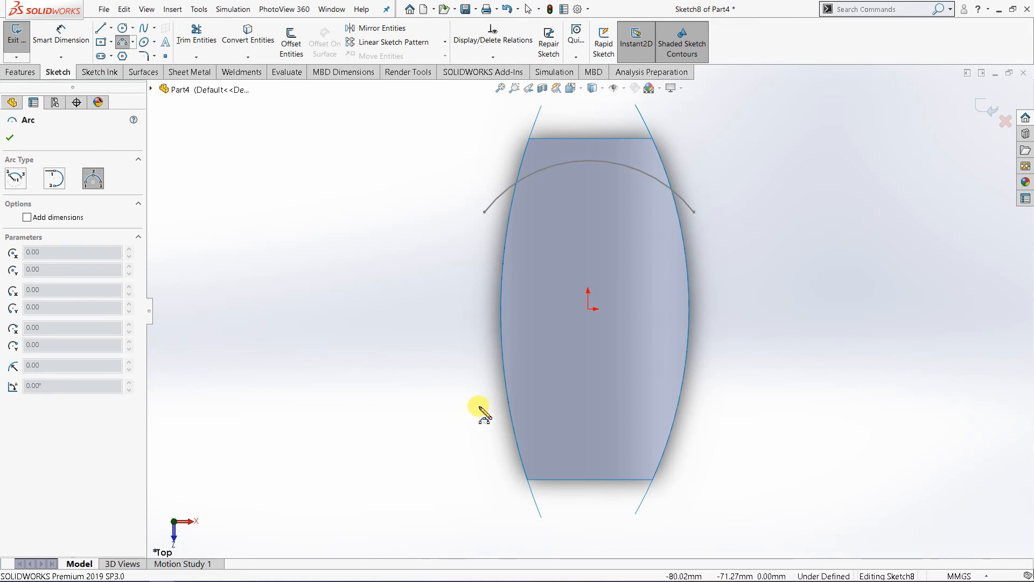
drag(479, 406, 701, 406)
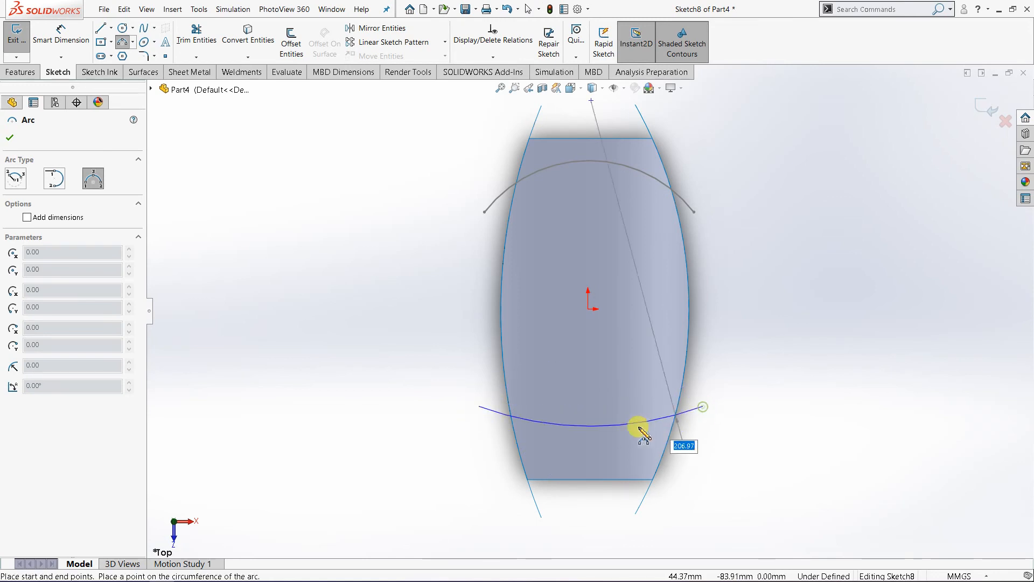
click(607, 452)
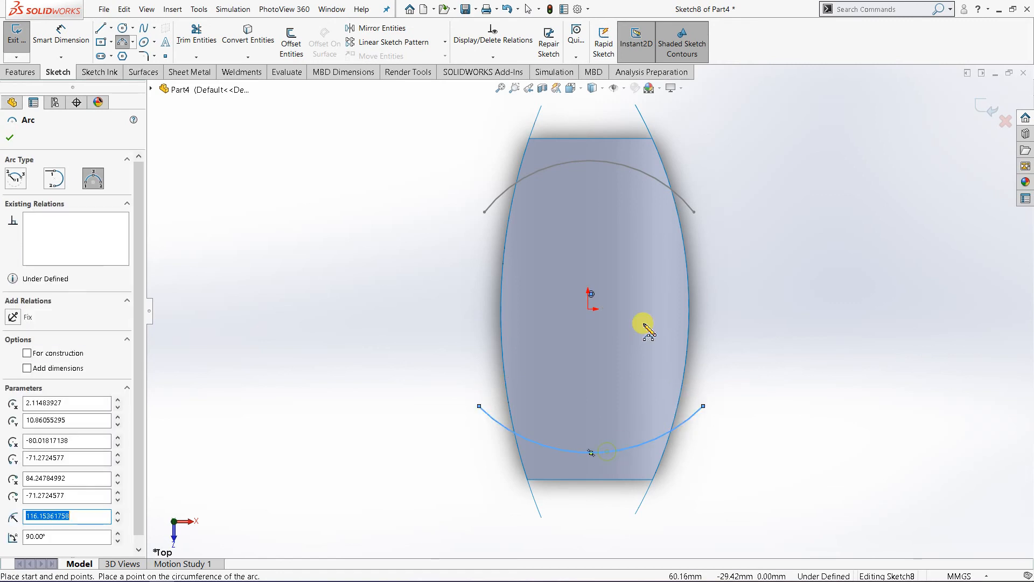
click(11, 139)
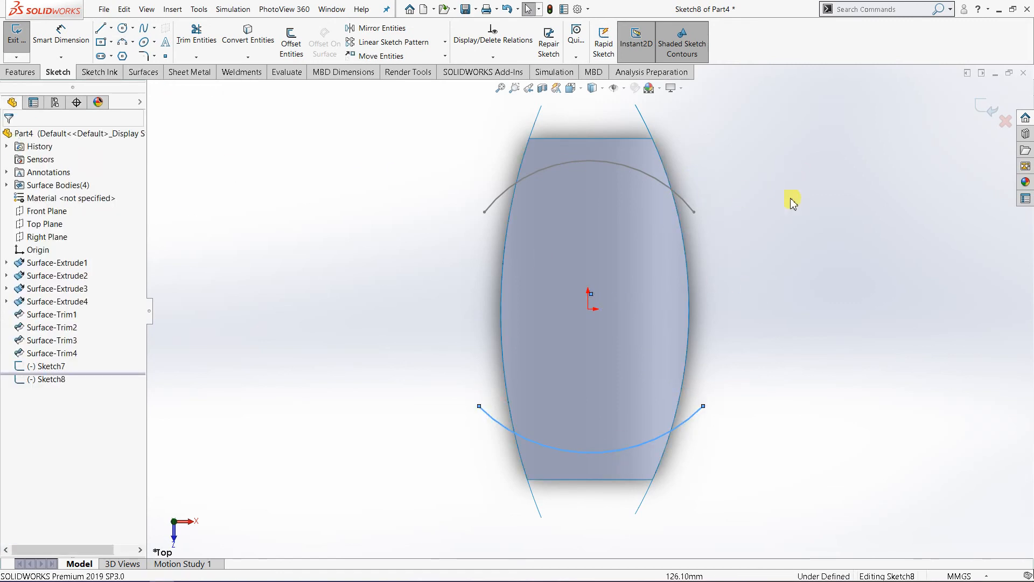
click(881, 125)
click(989, 119)
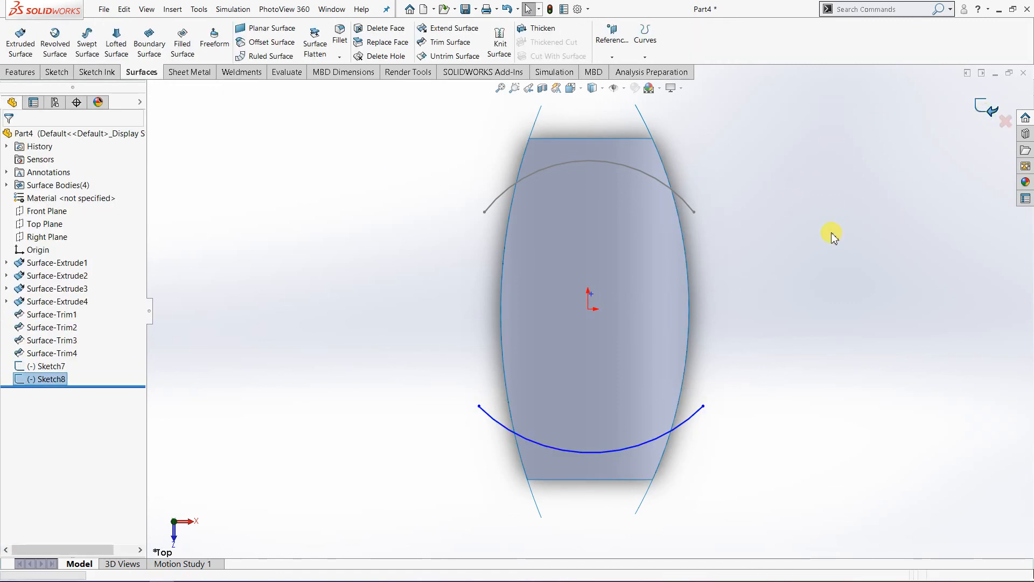
Step: Extrude the rear arc sketch as a surface with the Mid Plane end condition and a depth of 170 mm
mouse_move(813, 280)
middle_down()
mouse_move(856, 270)
mouse_move(753, 365)
mouse_move(774, 407)
mouse_move(801, 395)
middle_up()
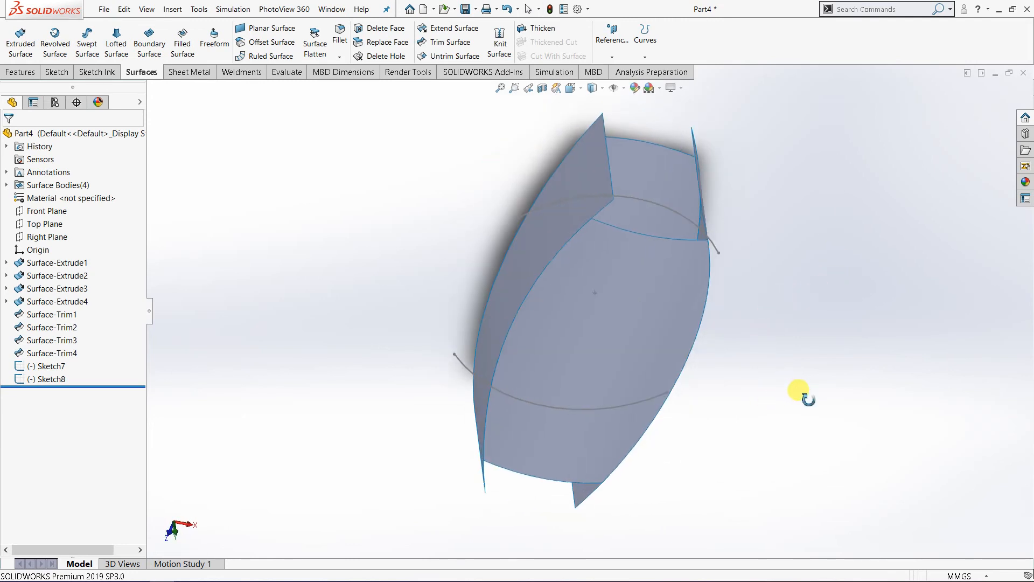
click(22, 42)
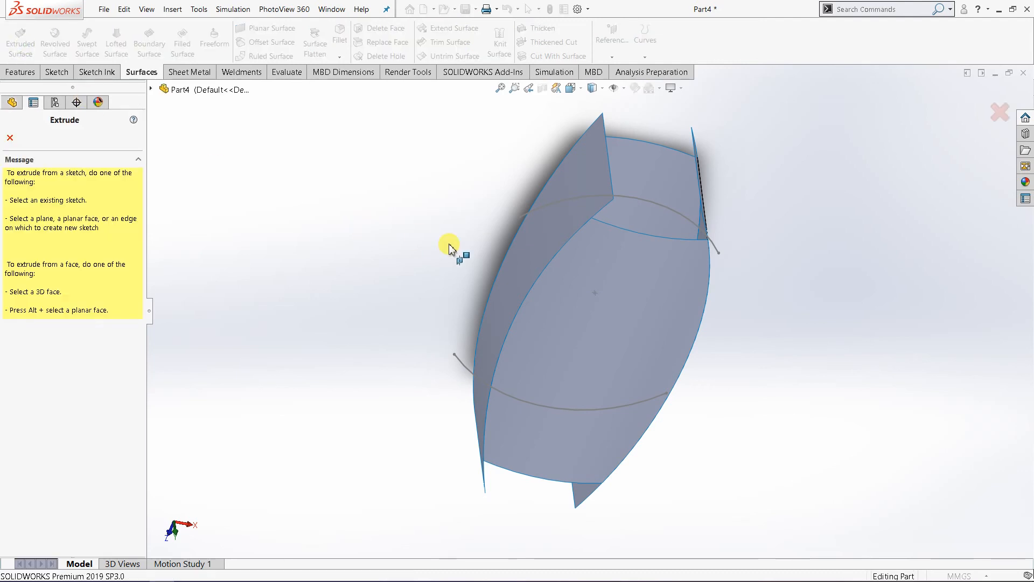
click(678, 218)
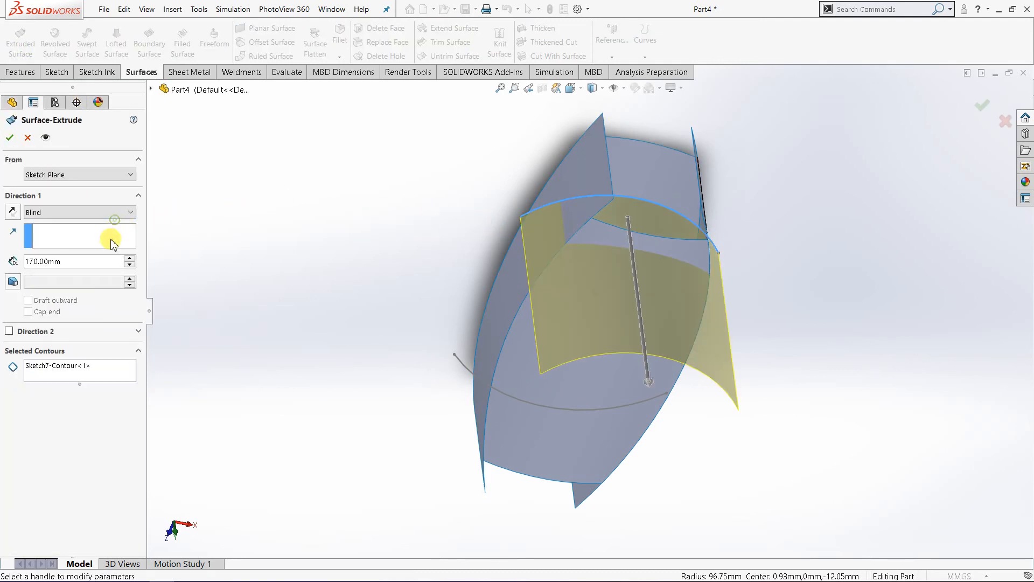
click(108, 212)
click(65, 271)
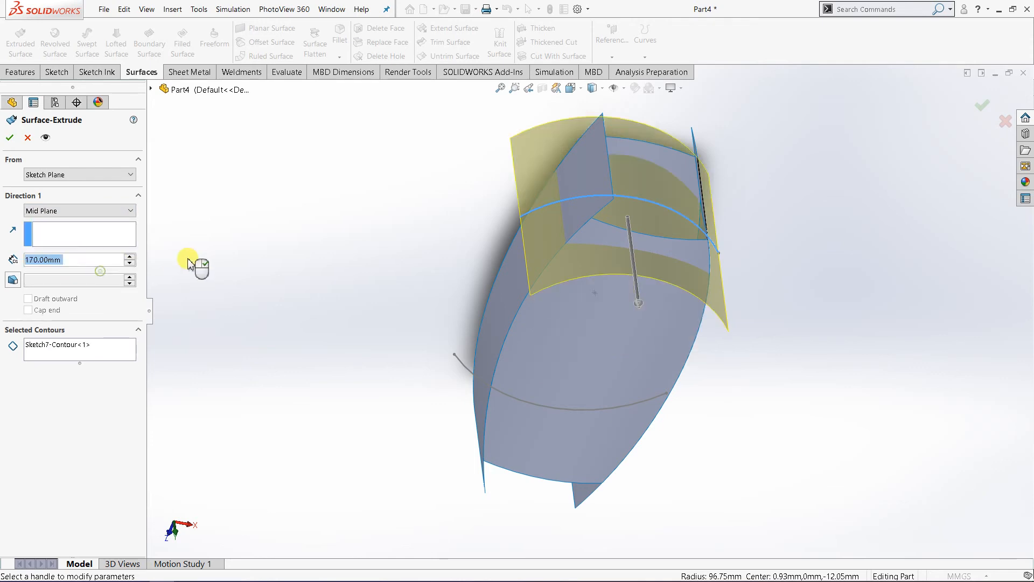
click(10, 138)
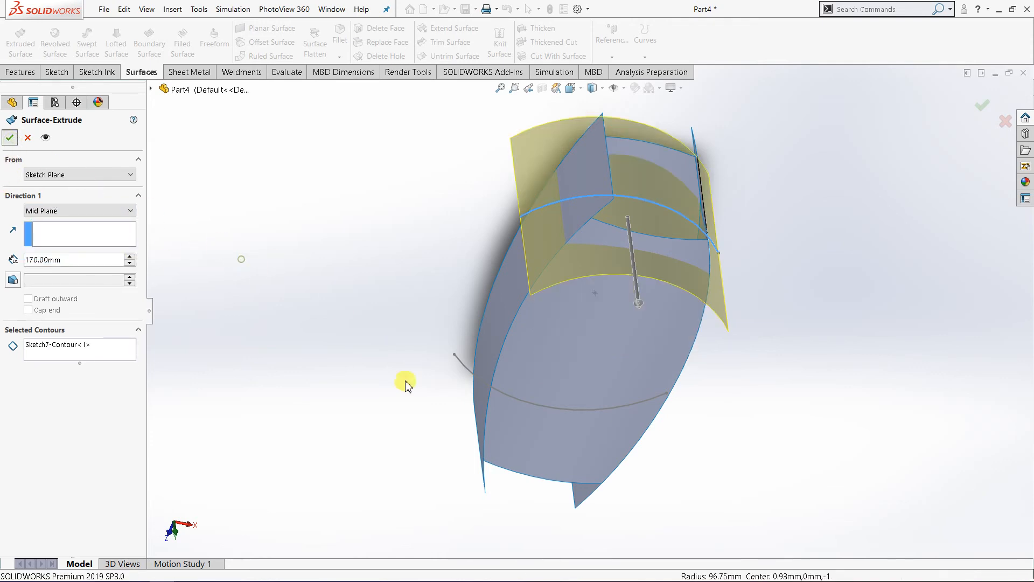
Step: Extrude the front arc sketch as a surface with the Mid Plane end condition and a depth of 170 mm
middle_drag(473, 404, 495, 312)
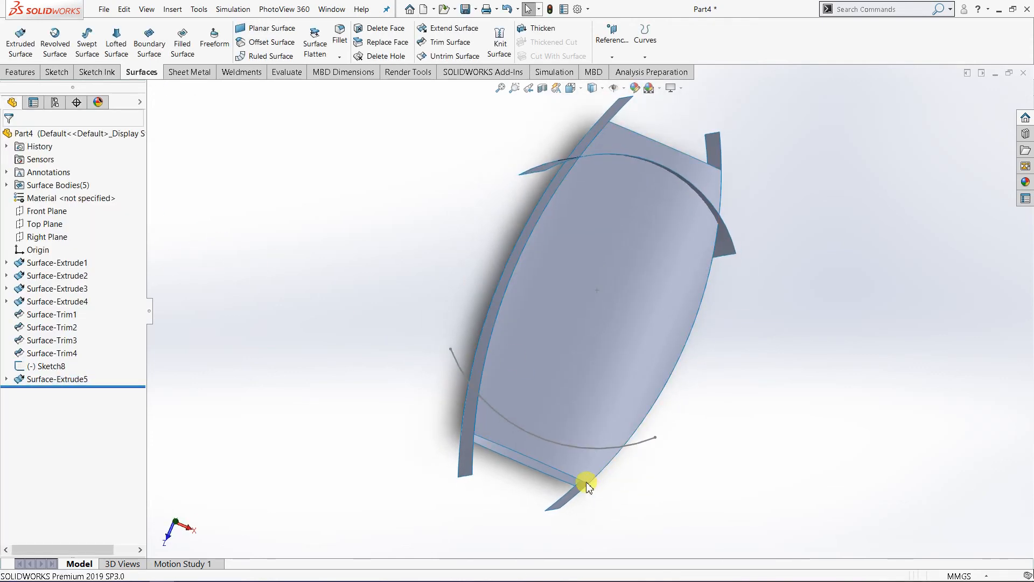
middle_drag(295, 265, 289, 262)
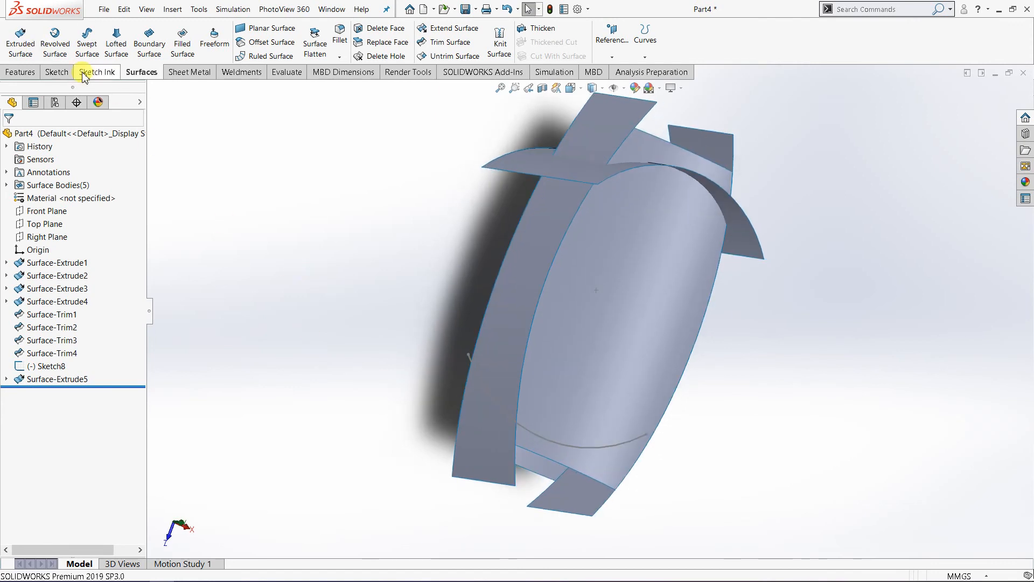
click(20, 43)
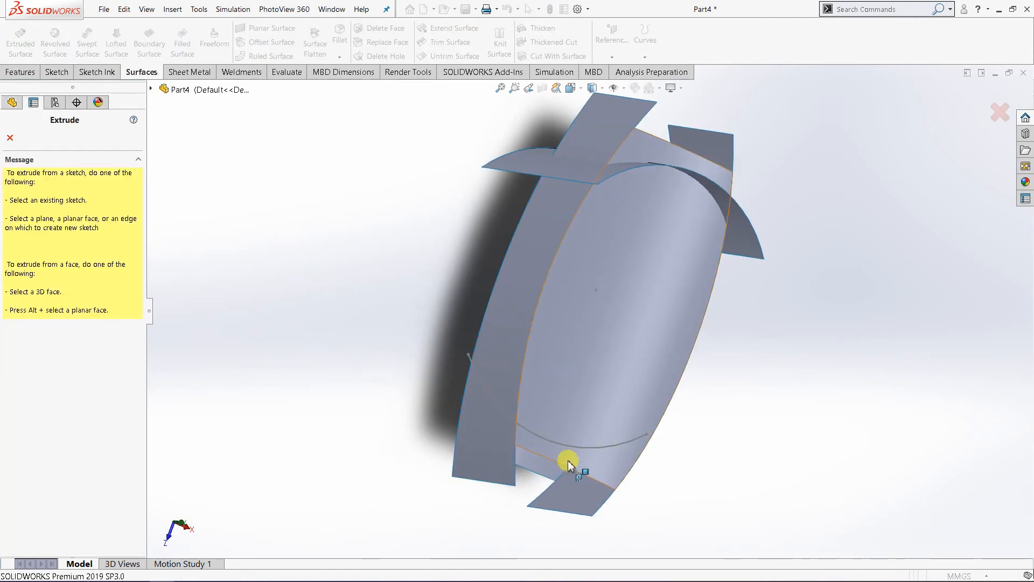
click(603, 449)
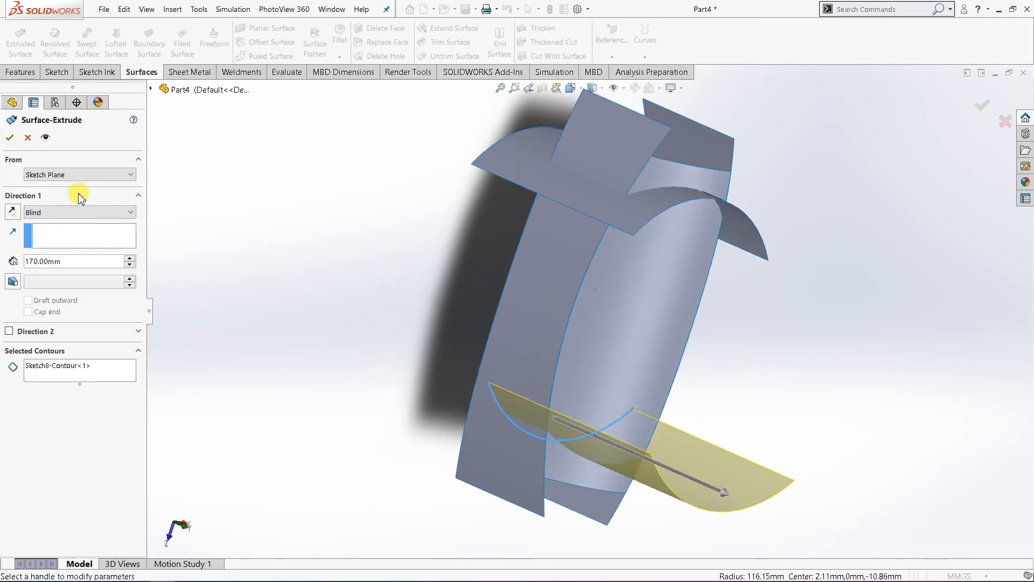
click(79, 214)
click(70, 267)
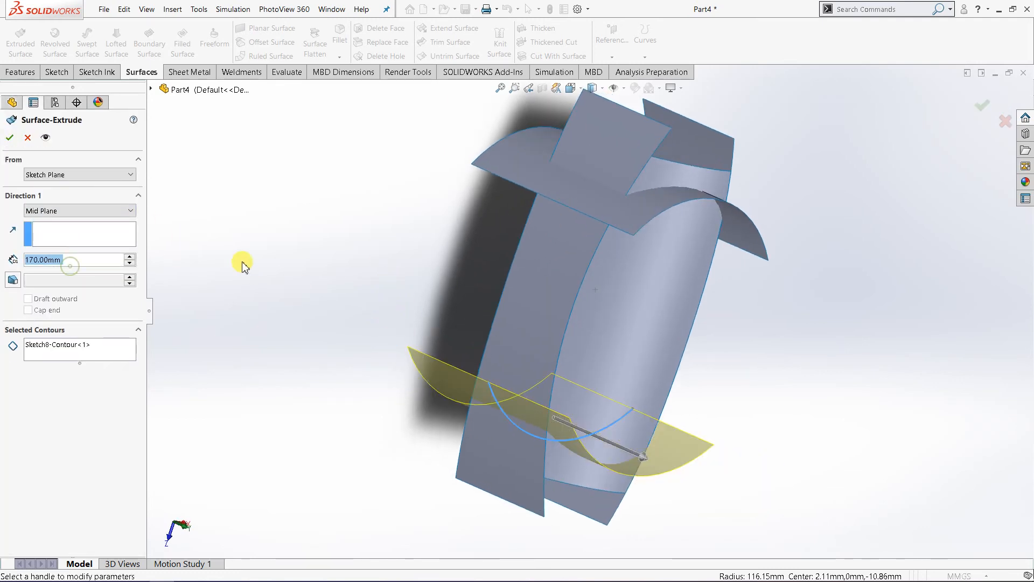
click(10, 138)
click(302, 238)
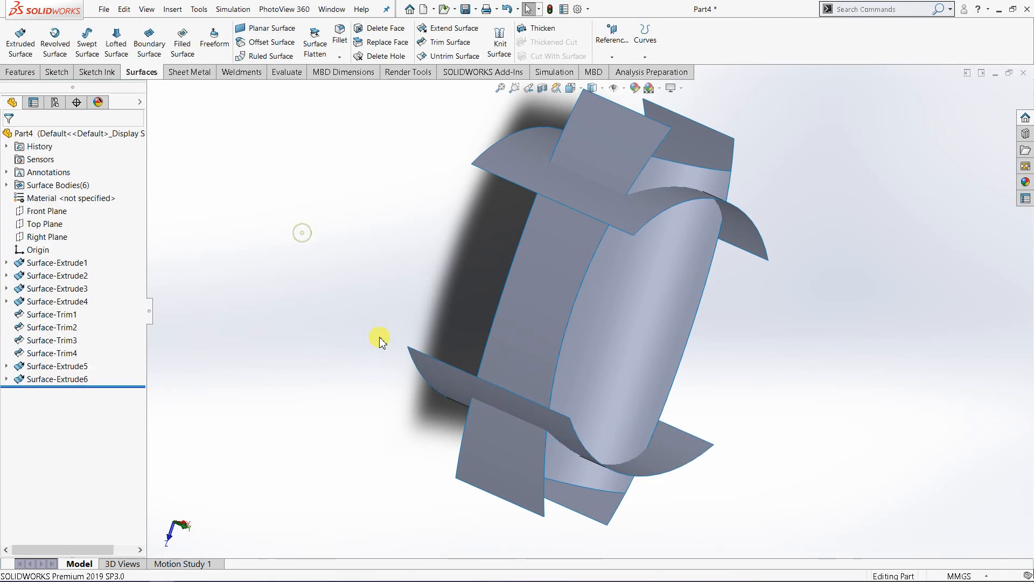
Step: Trim the upper, lower and both side surfaces with the front arc surface as the trim tool, removing the four portions in front of it
middle_drag(381, 339, 282, 210)
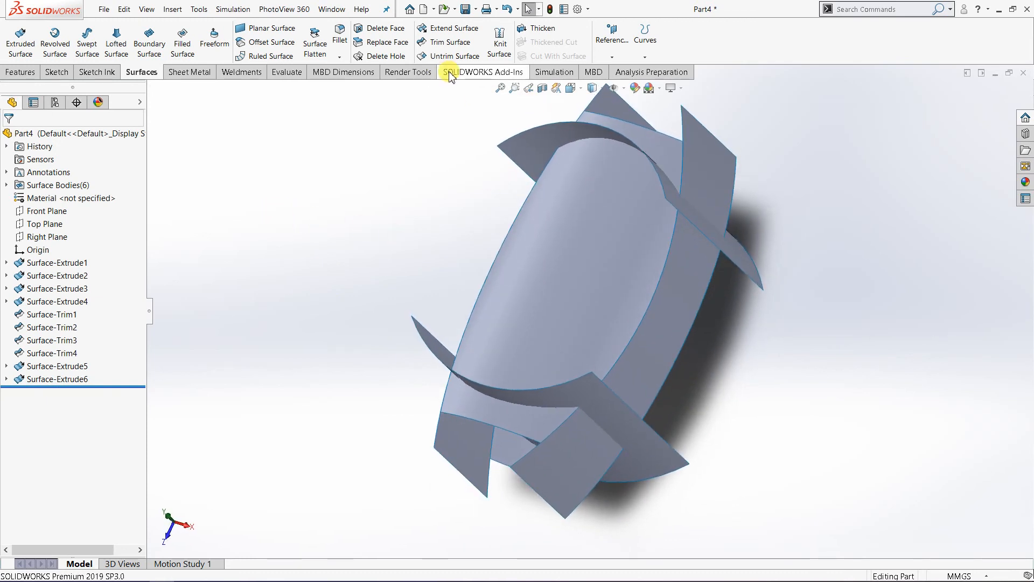
click(451, 43)
middle_drag(728, 368, 773, 319)
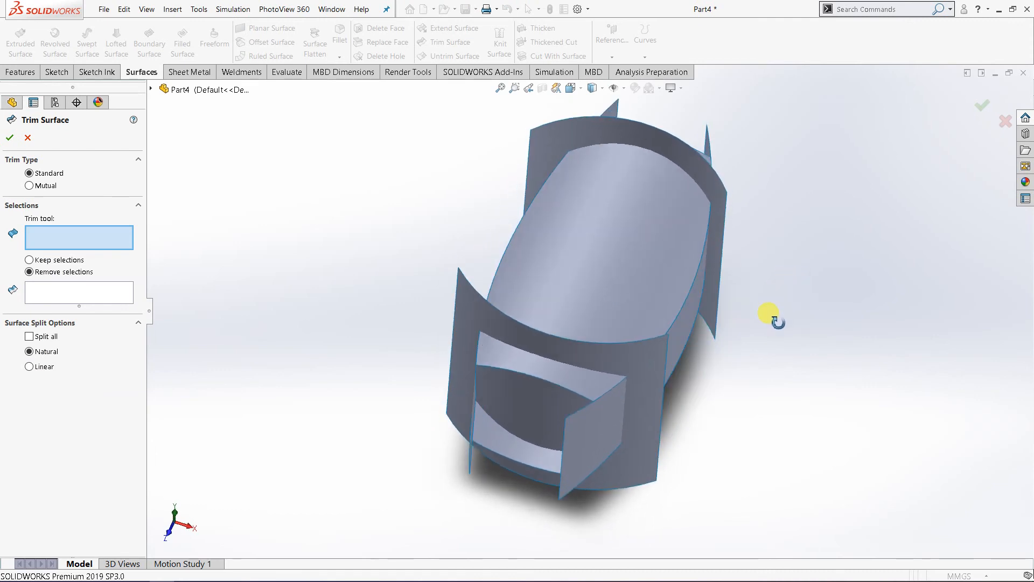
click(631, 365)
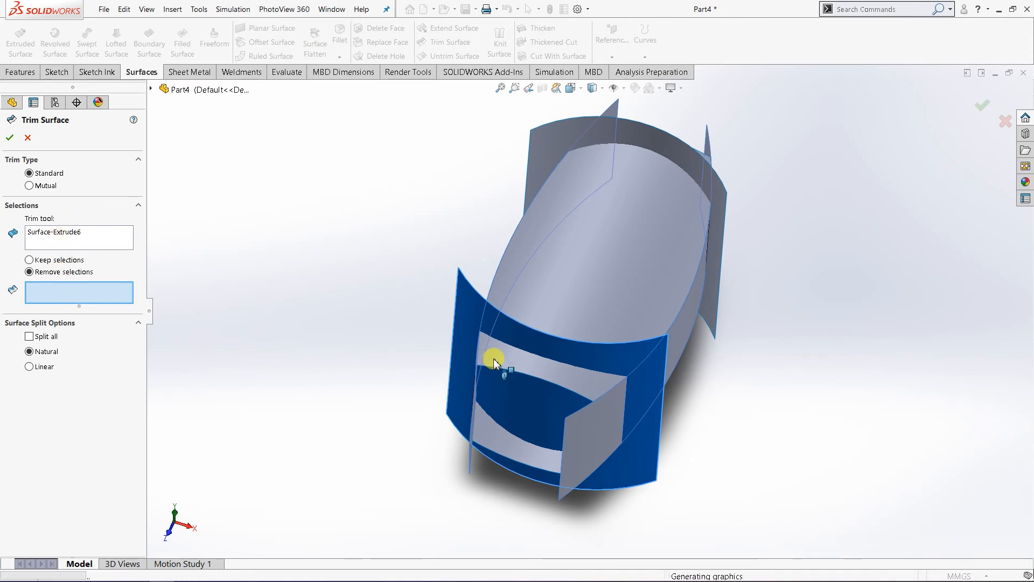
click(526, 369)
click(489, 444)
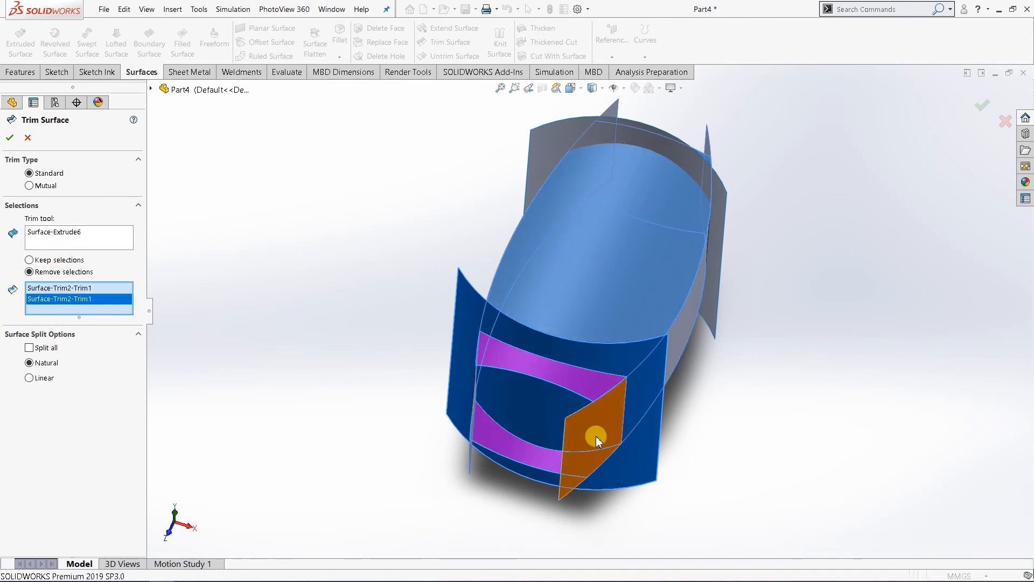
click(457, 427)
middle_drag(457, 427, 519, 431)
click(539, 413)
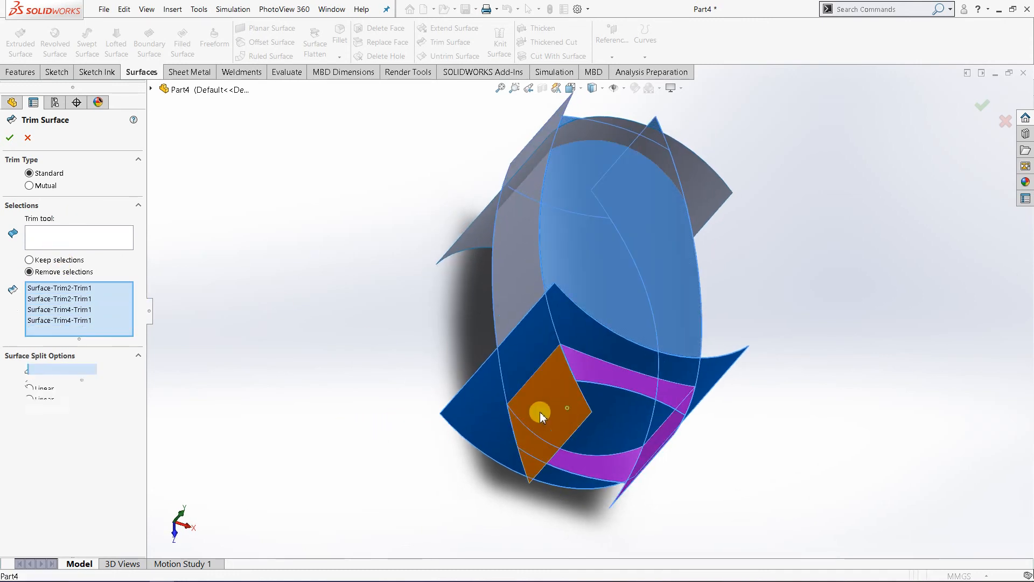
middle_drag(351, 403, 293, 364)
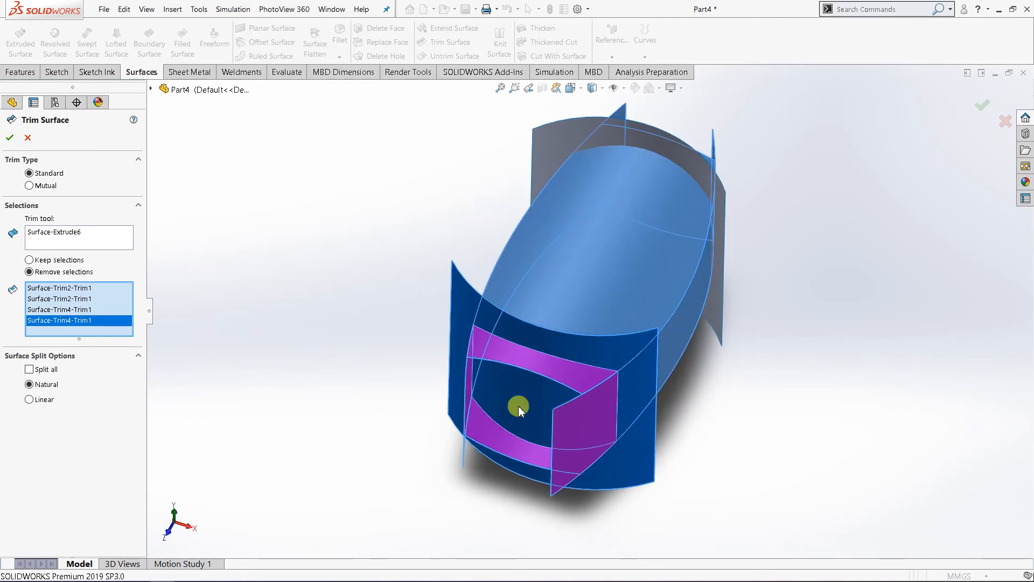
click(12, 139)
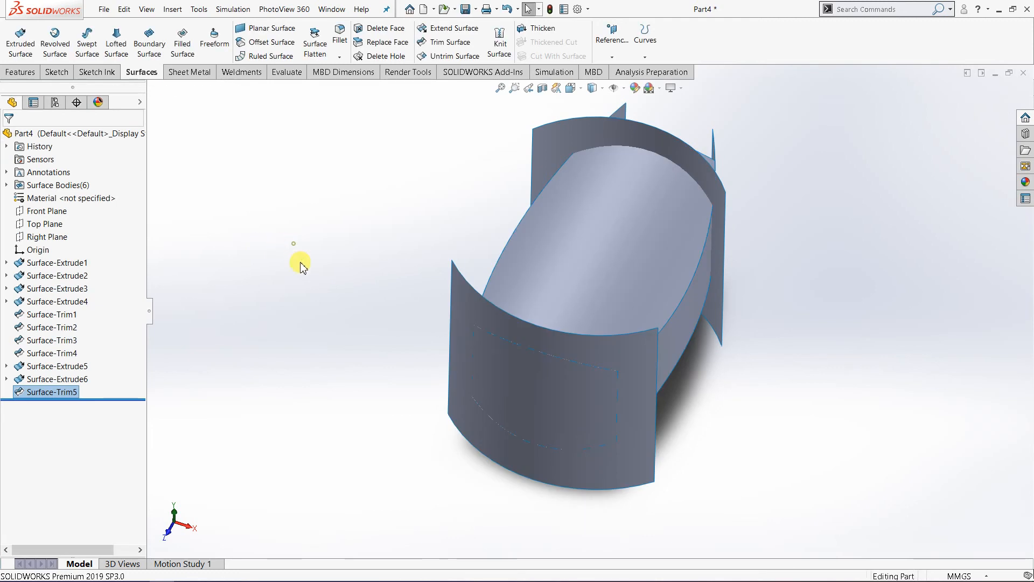
Step: Trim the upper, lower and both side surfaces with the rear arc surface as the trim tool, removing the four portions behind it
middle_drag(296, 259, 535, 199)
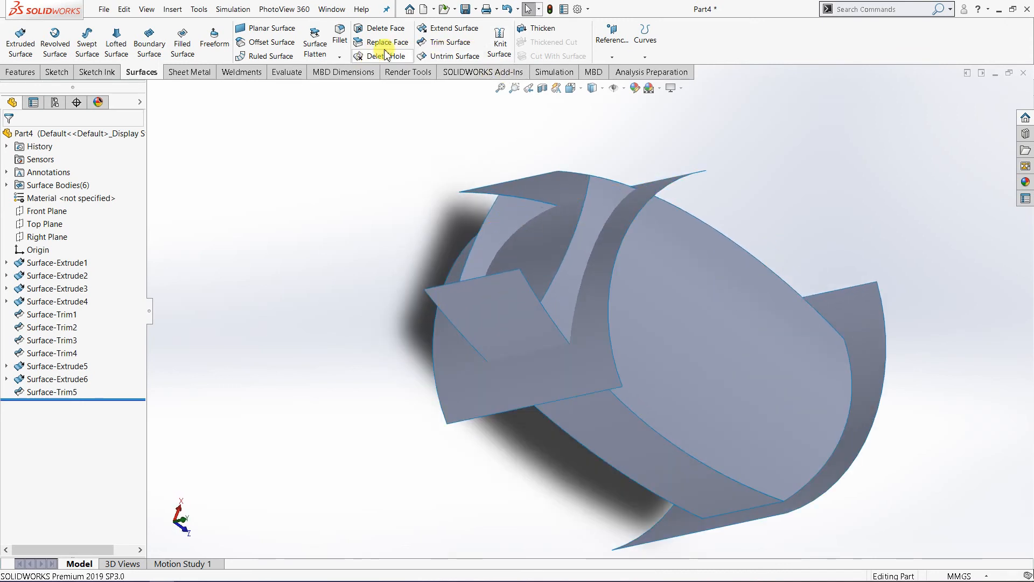
click(450, 43)
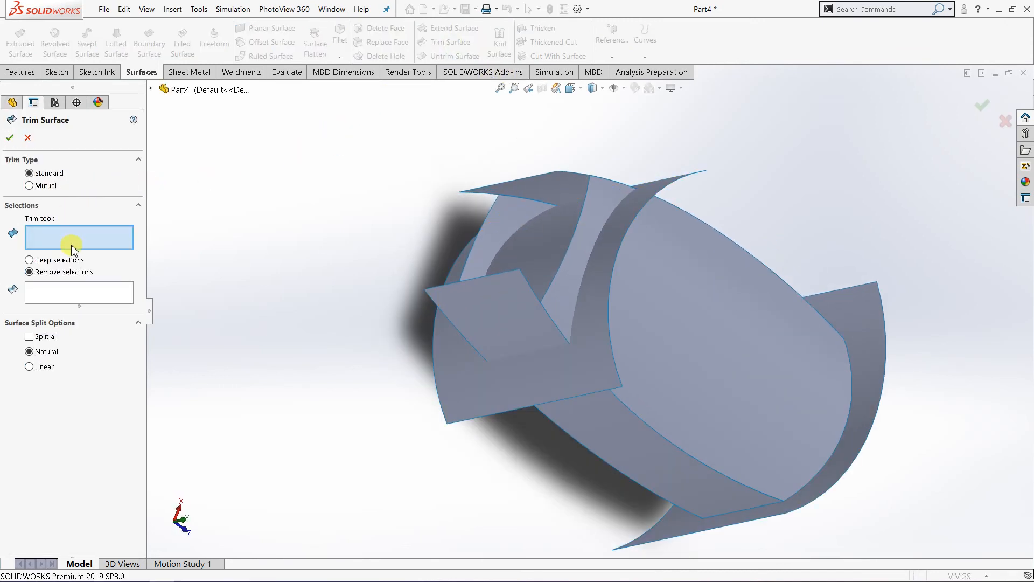
click(592, 293)
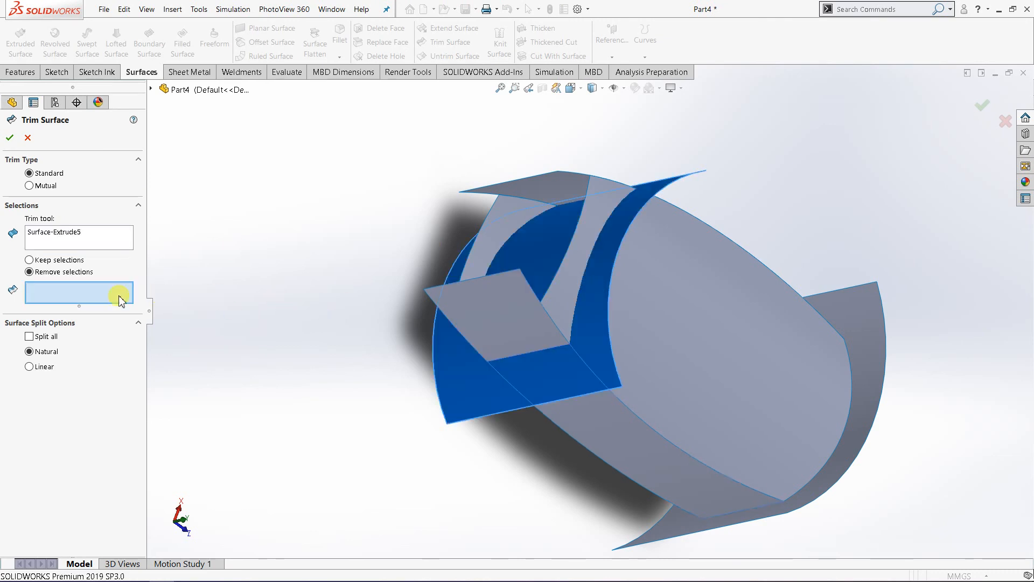
middle_drag(305, 262, 330, 293)
click(571, 358)
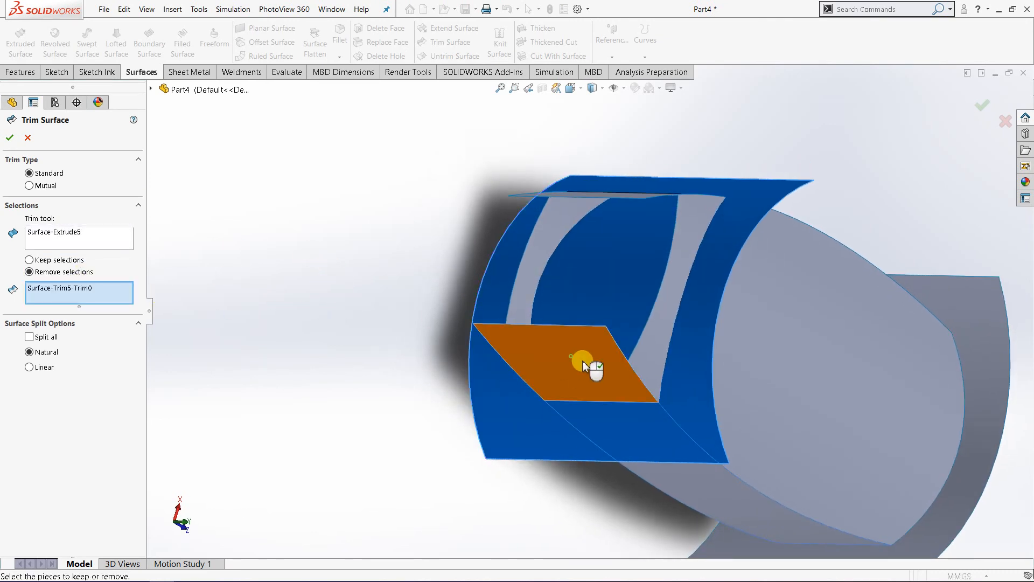
click(697, 240)
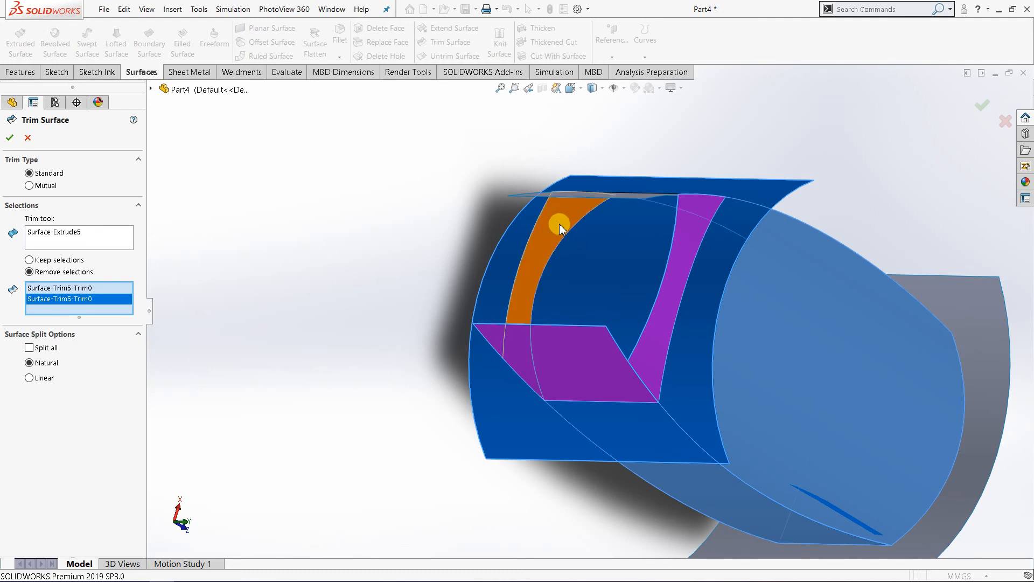
click(511, 257)
middle_drag(512, 258, 535, 347)
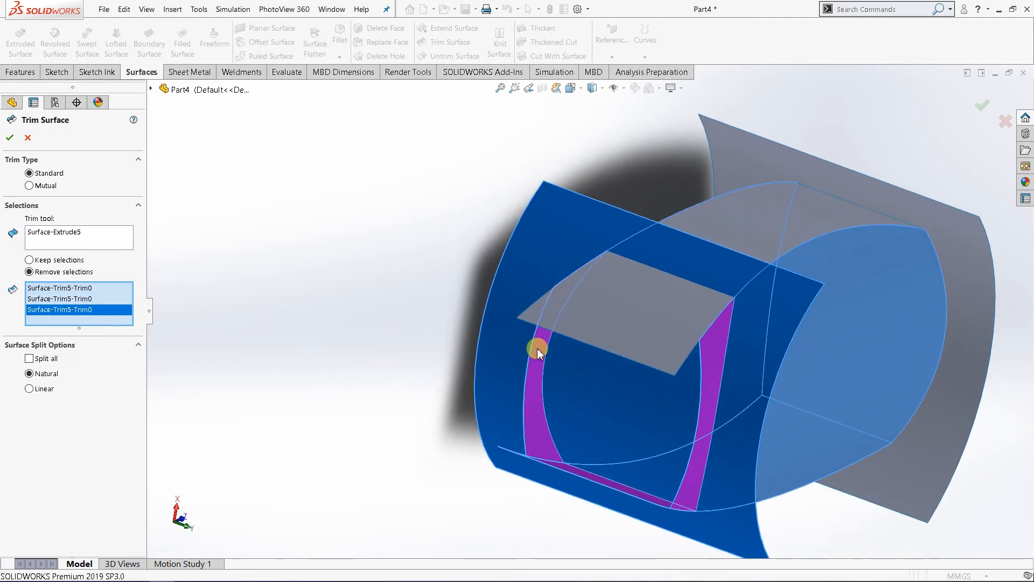
click(622, 328)
middle_drag(409, 327, 323, 220)
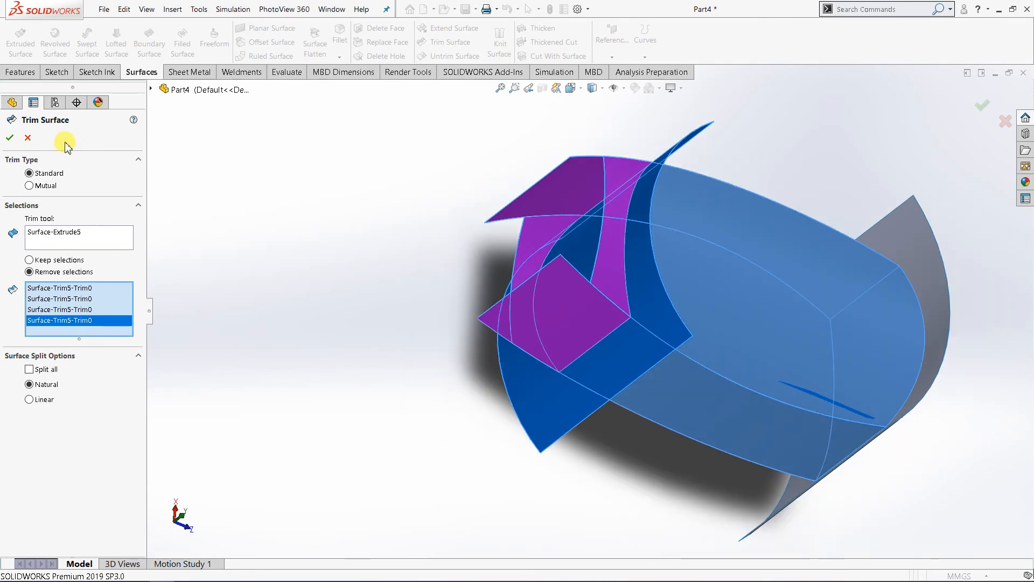
key(Return)
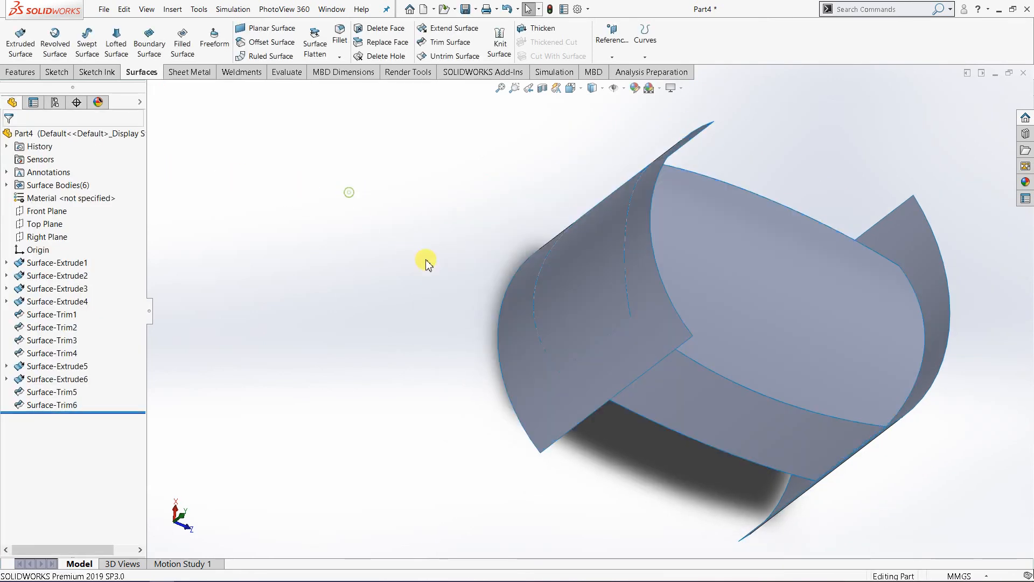
Step: Hide the front and rear arc-shaped surface bodies
middle_drag(350, 193, 351, 154)
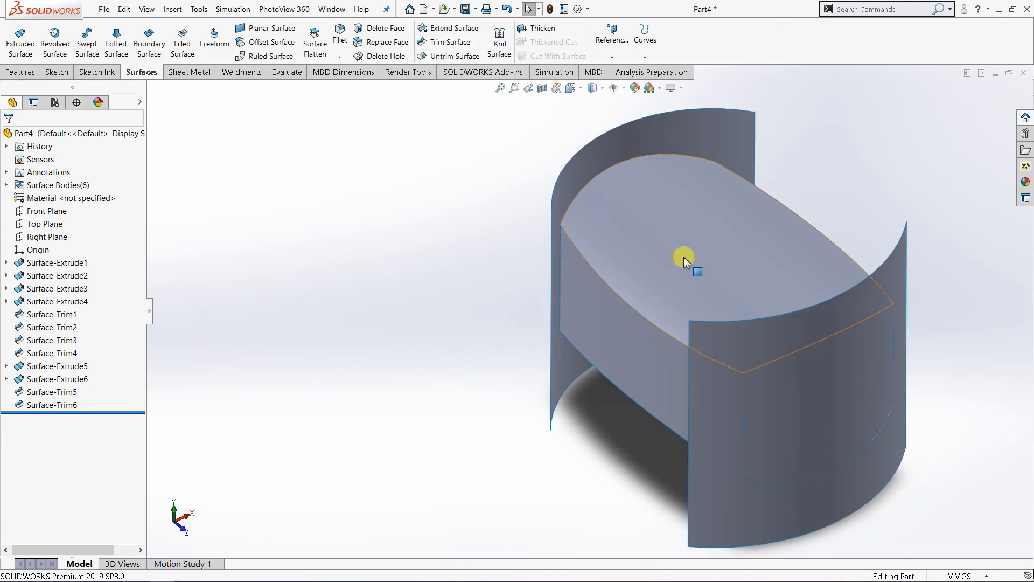
click(695, 338)
right_click(703, 339)
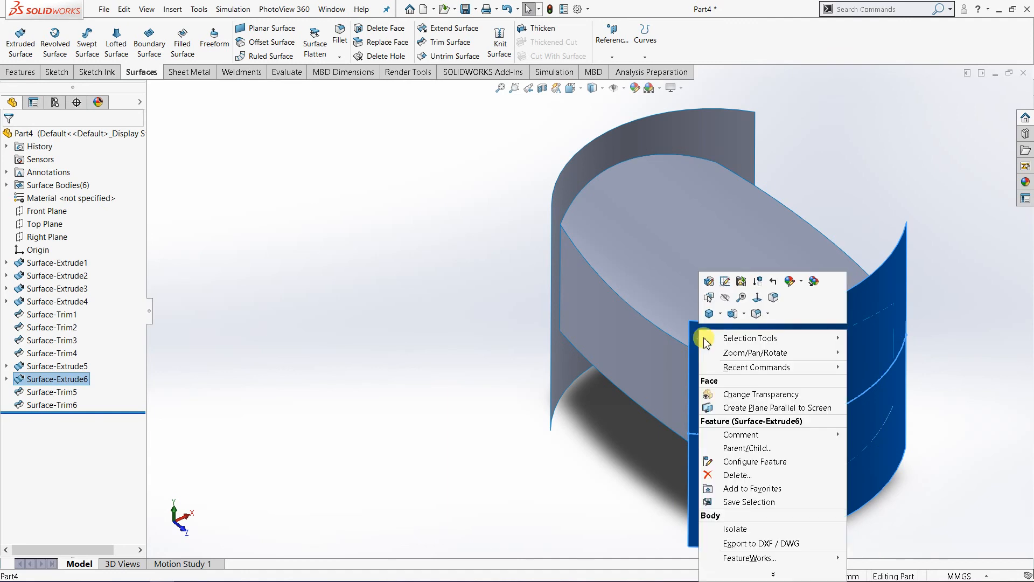
click(500, 315)
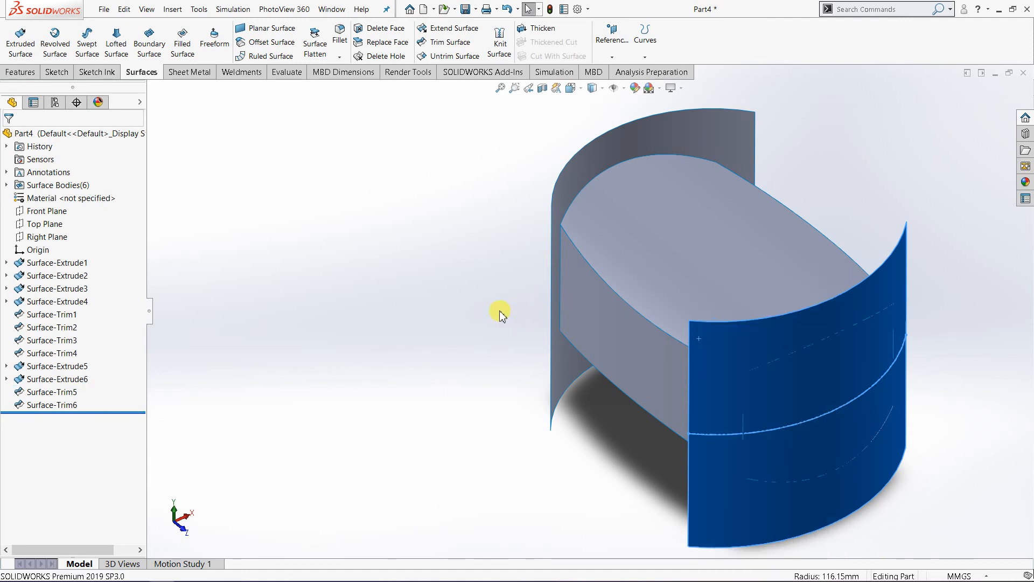
right_click(667, 131)
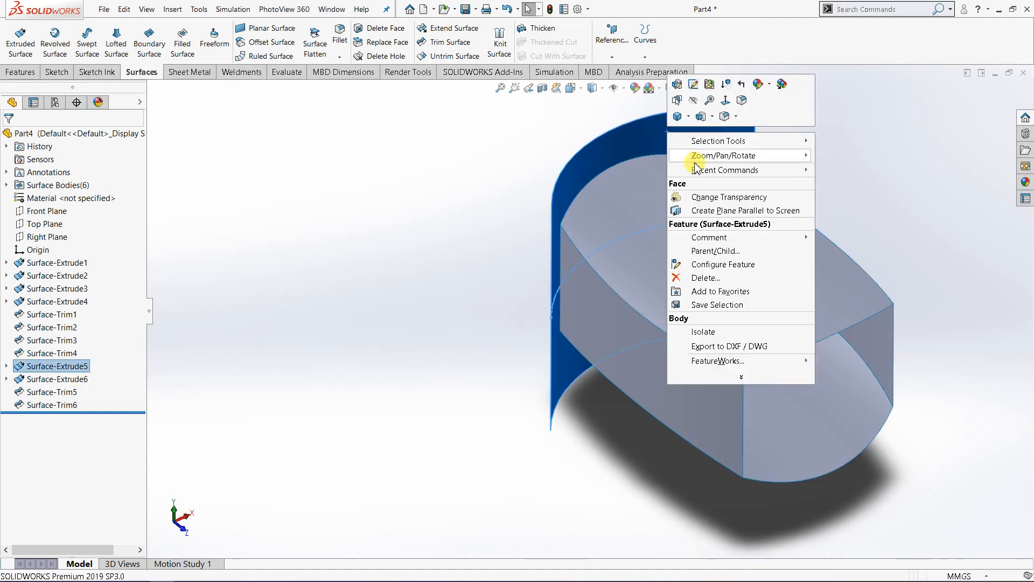
click(692, 102)
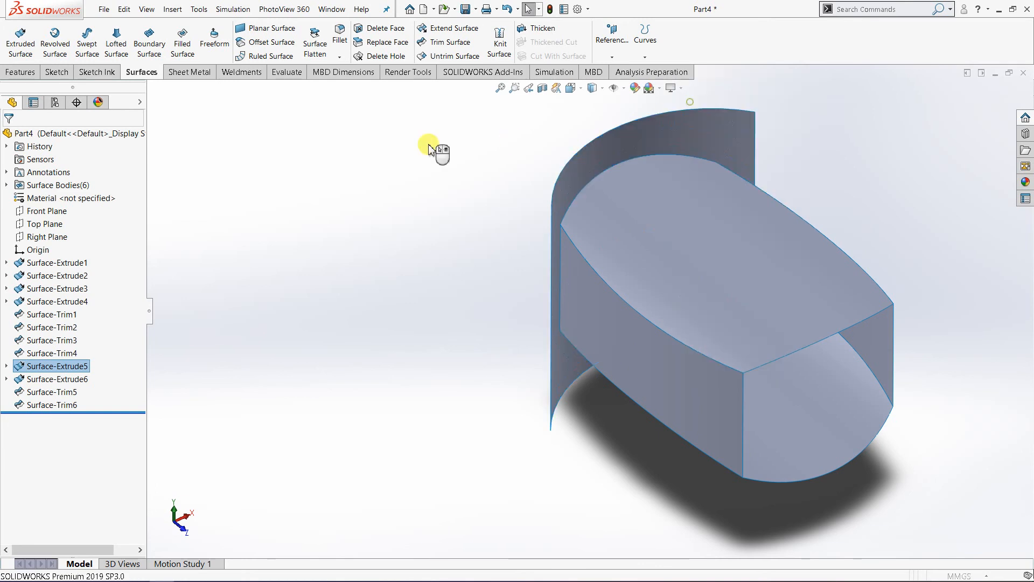
right_click(714, 134)
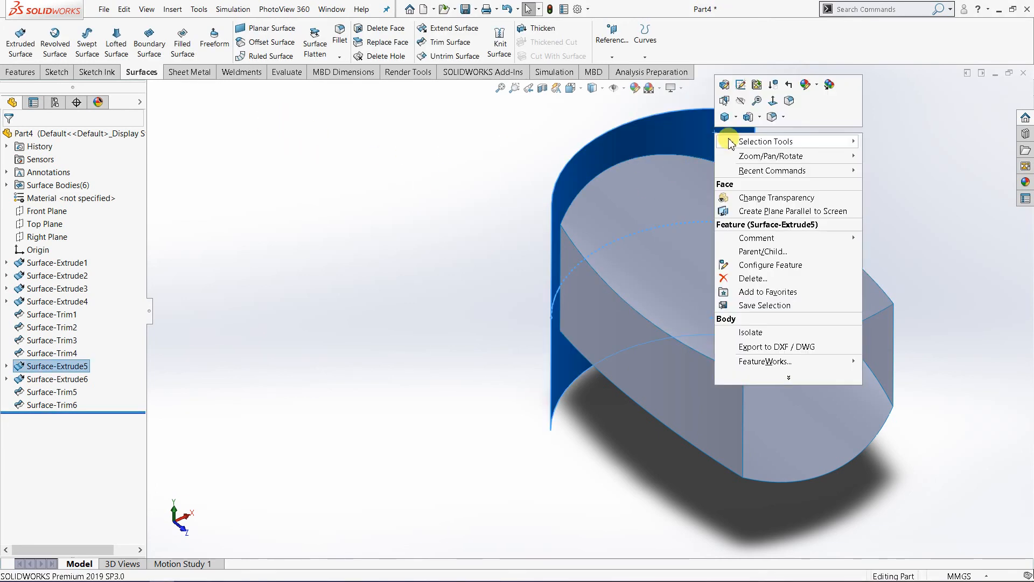
click(742, 100)
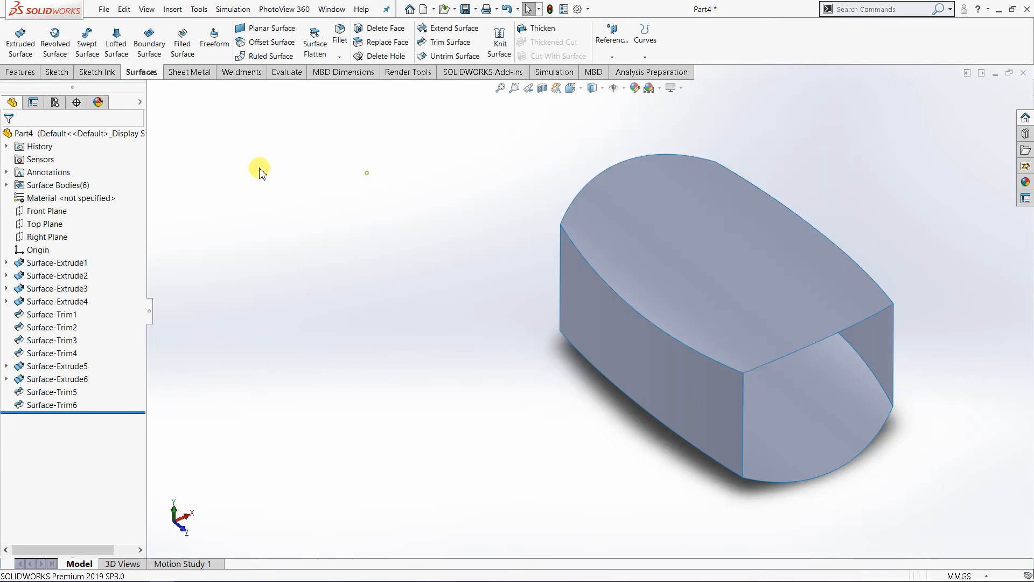
Step: Close the open rear end with a Filled Surface bounded by its four edges, using Contact edge settings
middle_drag(260, 173, 474, 253)
click(183, 44)
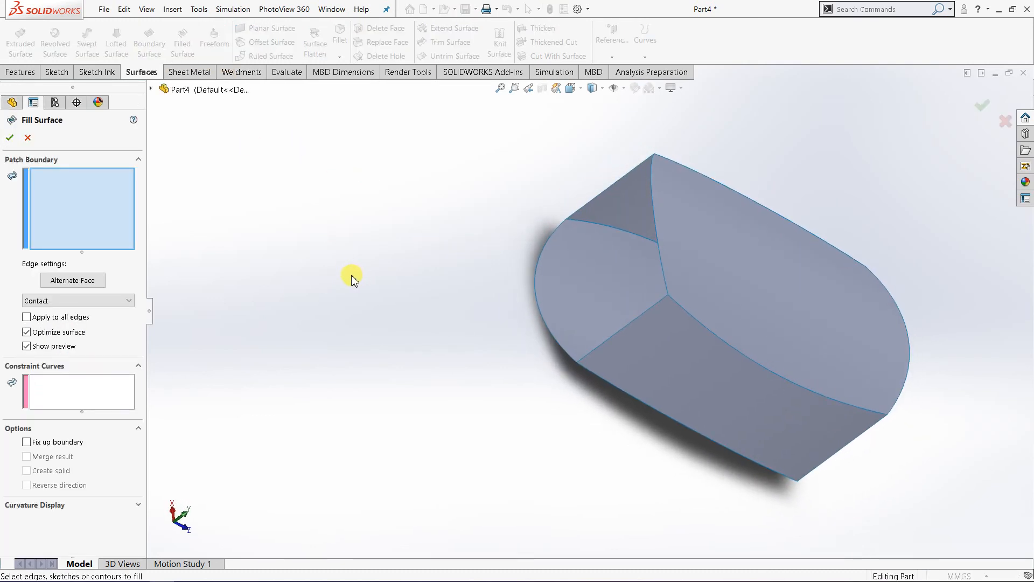
click(610, 339)
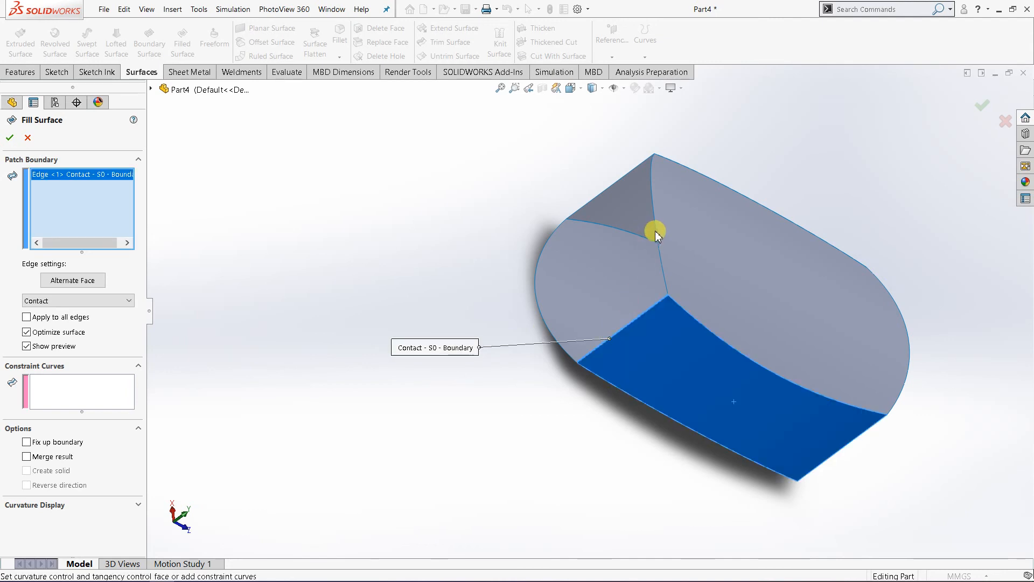
click(655, 227)
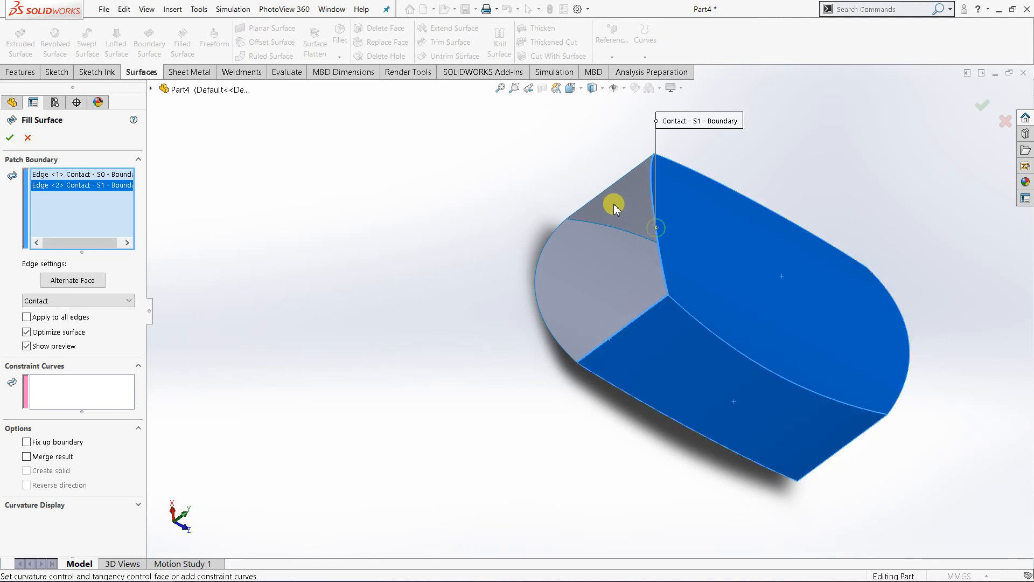
click(612, 186)
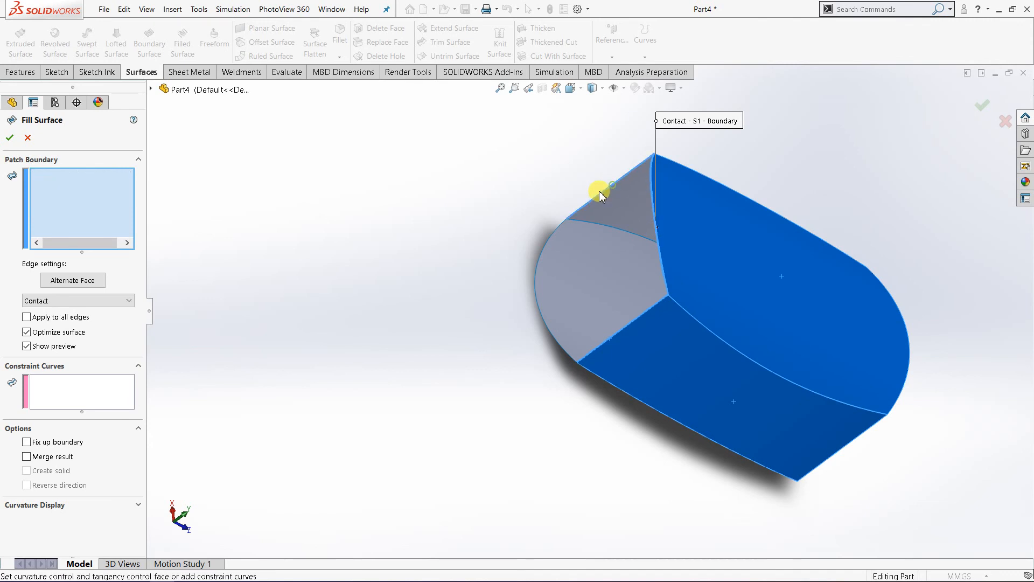
click(537, 264)
middle_drag(354, 338, 618, 293)
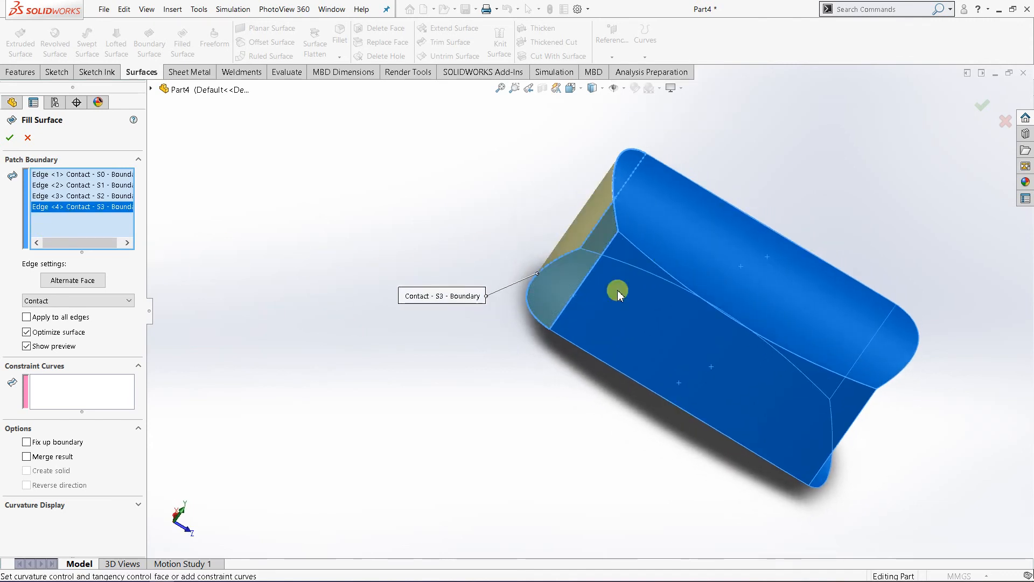
click(9, 139)
Step: Close the open front end with a Filled Surface bounded by its four edges, using Contact edge settings
middle_drag(696, 441, 675, 345)
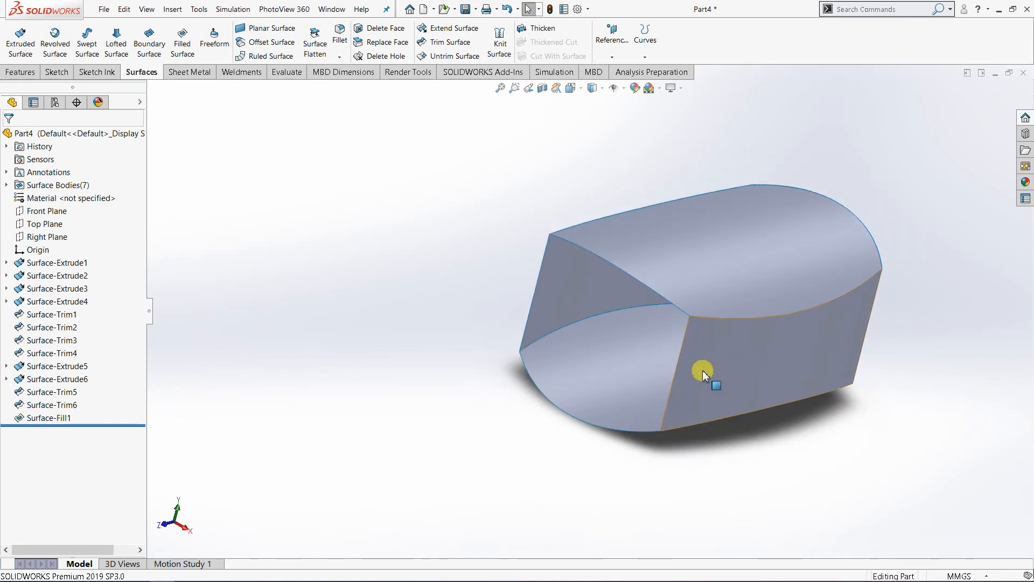
scroll(722, 380, down, 2)
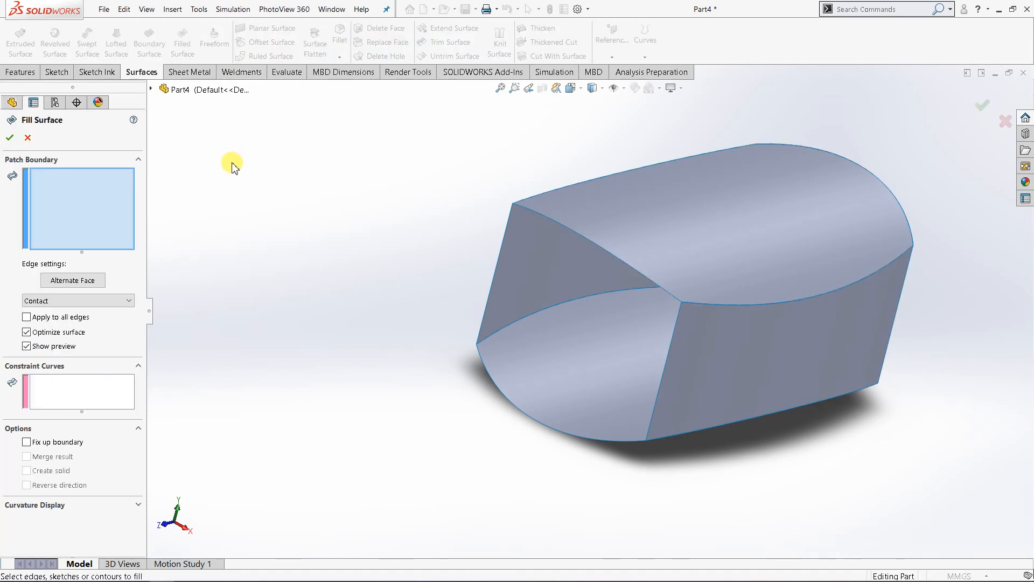
click(490, 288)
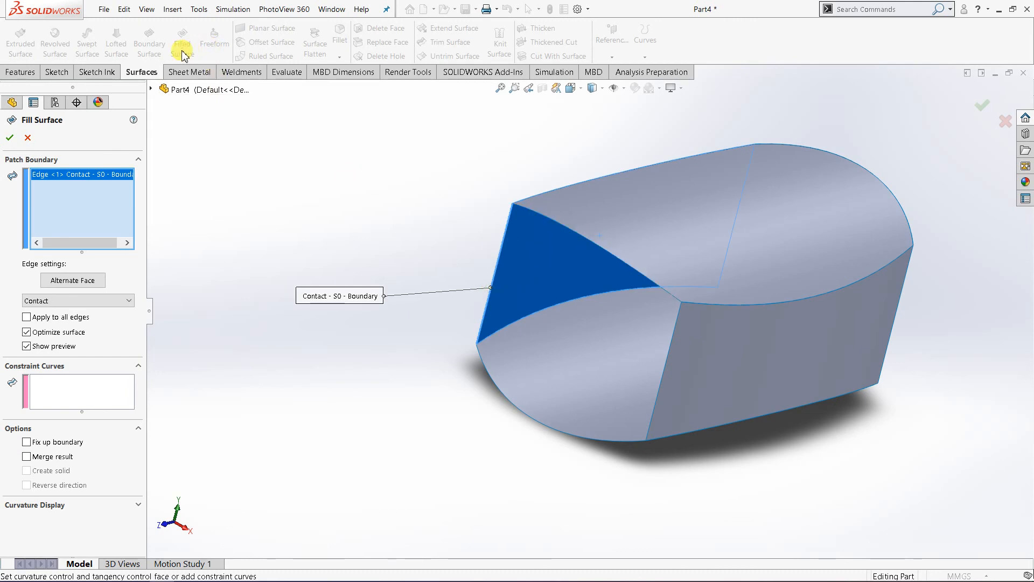
click(629, 267)
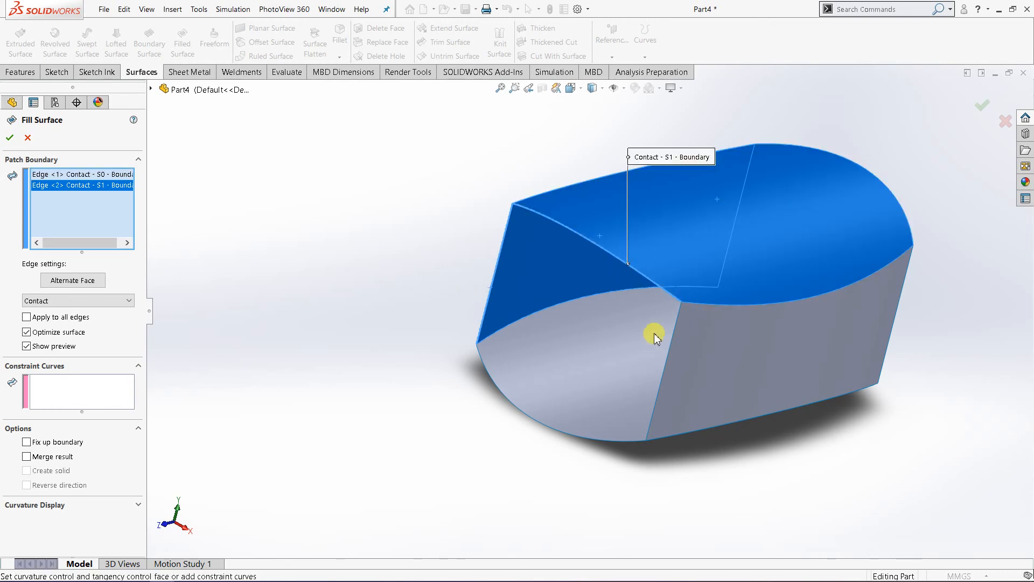
click(668, 364)
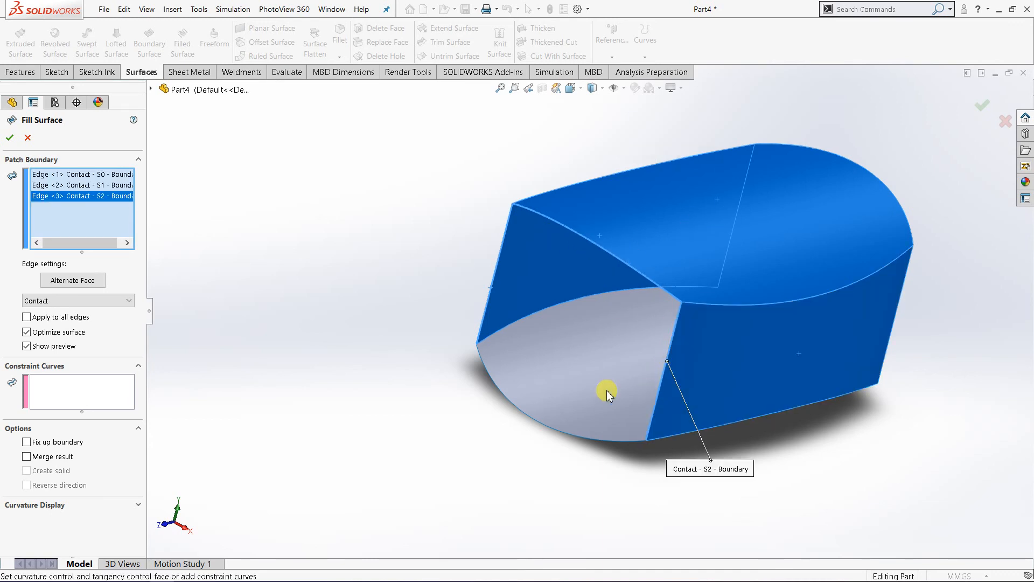
click(550, 432)
middle_drag(468, 427, 328, 329)
click(11, 138)
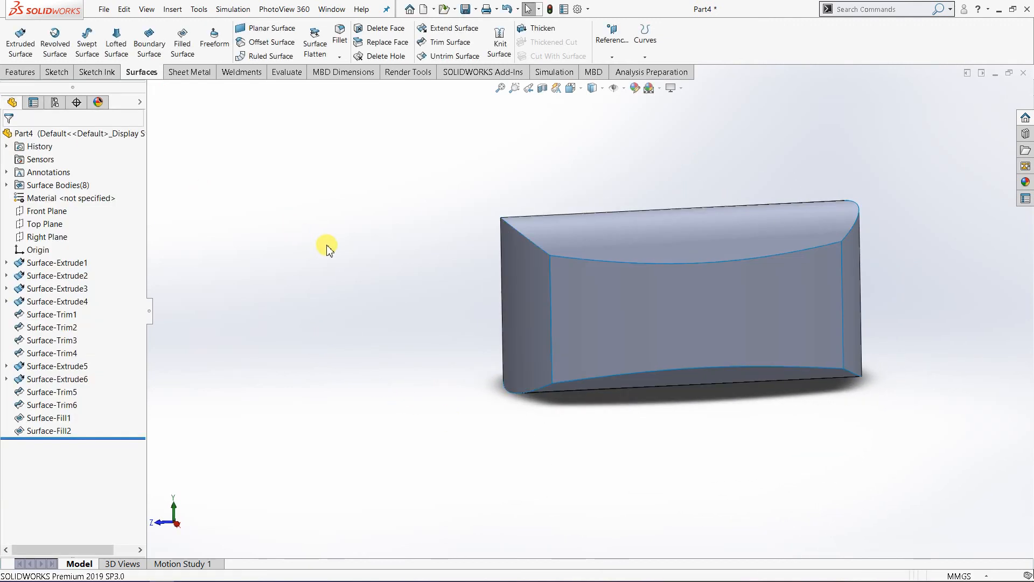
Step: Inspect the interior of the closed shape from the isometric view with a section on the Front Plane, and turn the section off
middle_drag(425, 326, 598, 224)
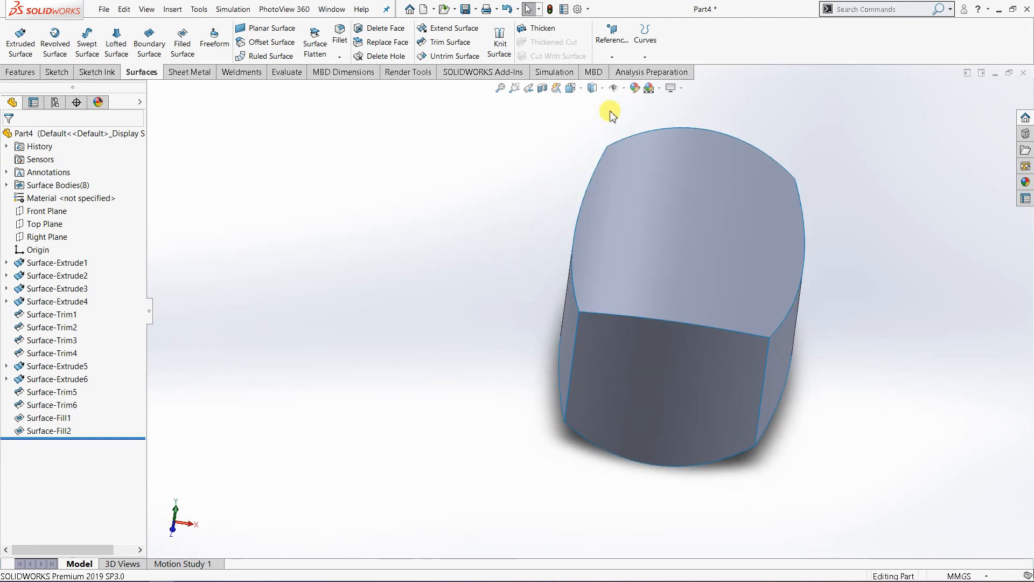
click(572, 87)
mouse_move(637, 111)
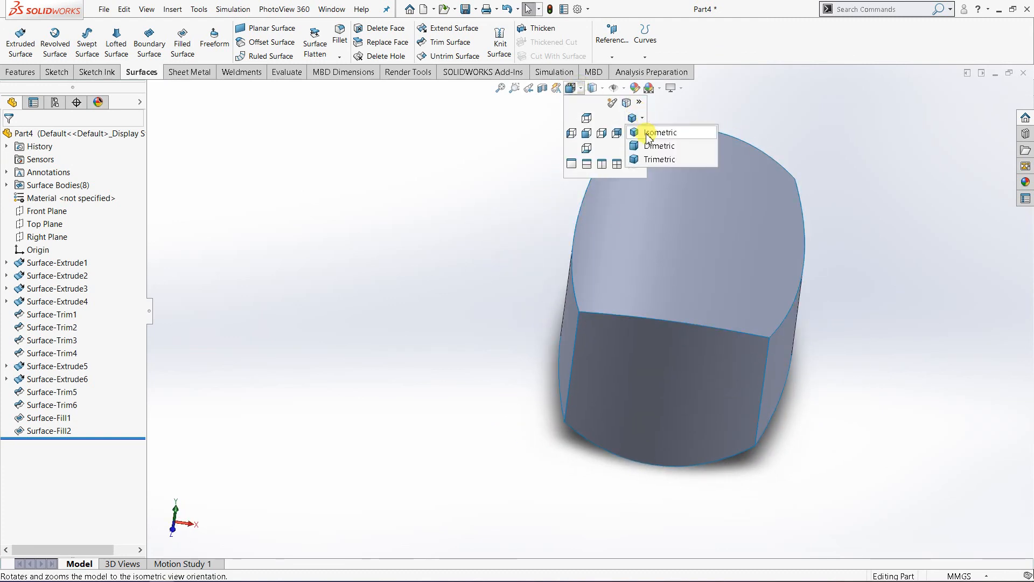
click(660, 131)
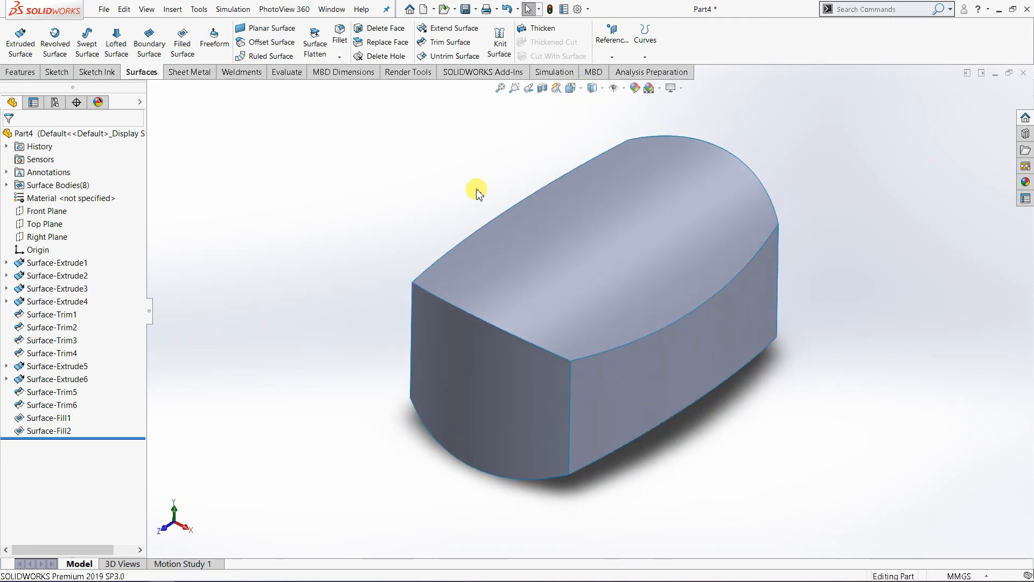
click(542, 88)
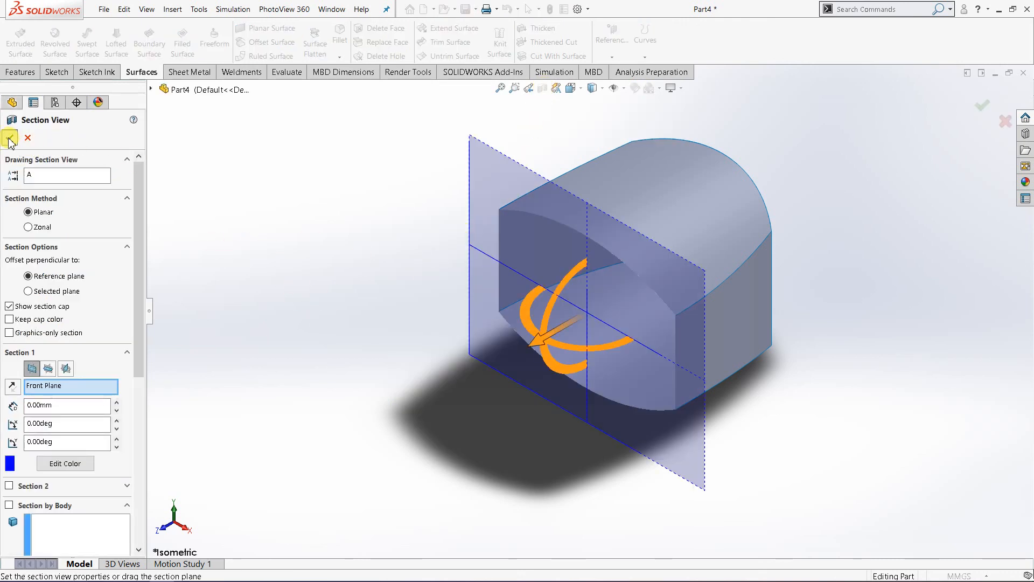
click(10, 139)
mouse_move(451, 314)
middle_down()
mouse_move(529, 215)
mouse_move(507, 307)
mouse_move(443, 330)
mouse_move(457, 312)
middle_up()
click(543, 92)
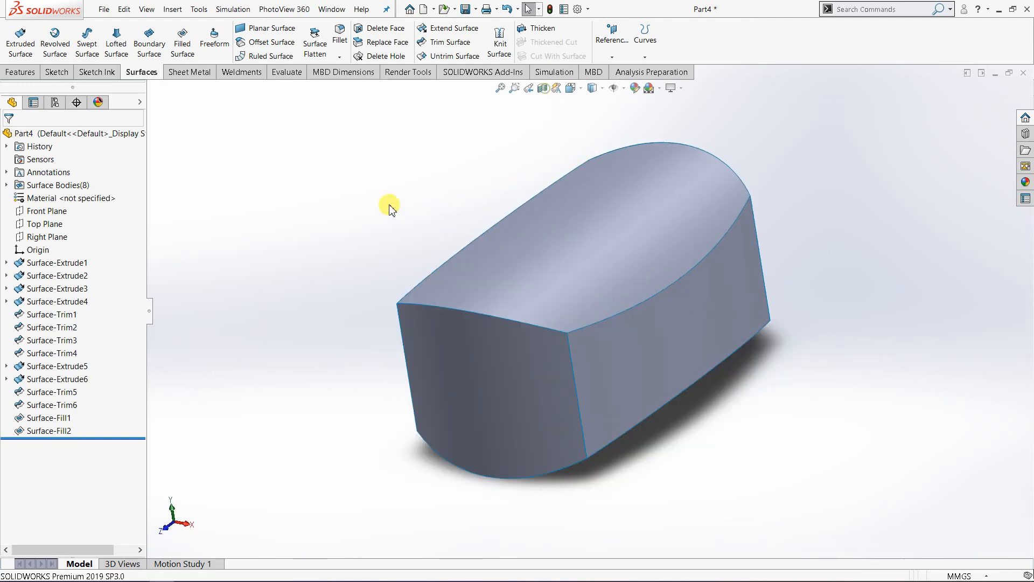
middle_drag(623, 294, 594, 326)
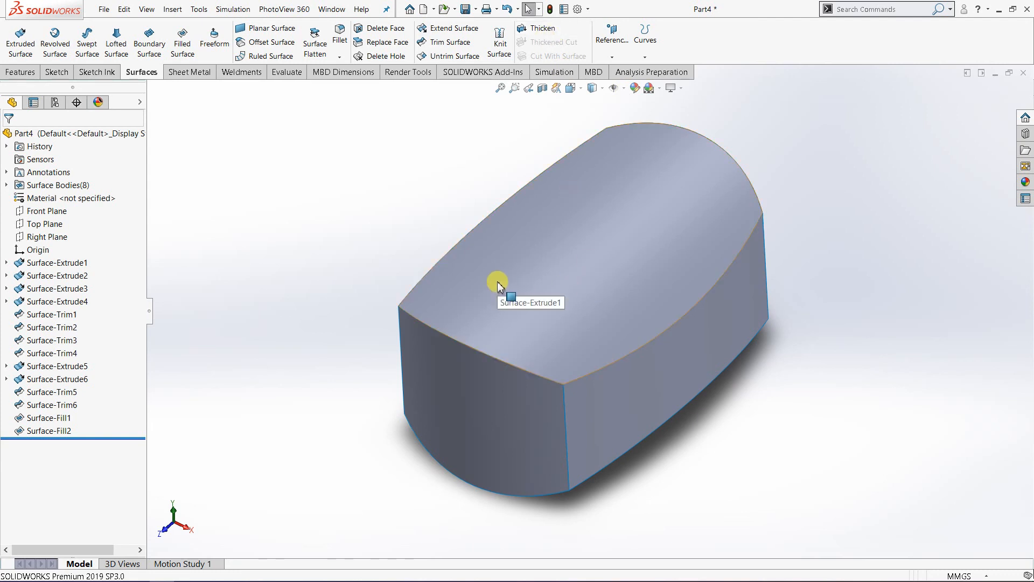
scroll(499, 212, down, 2)
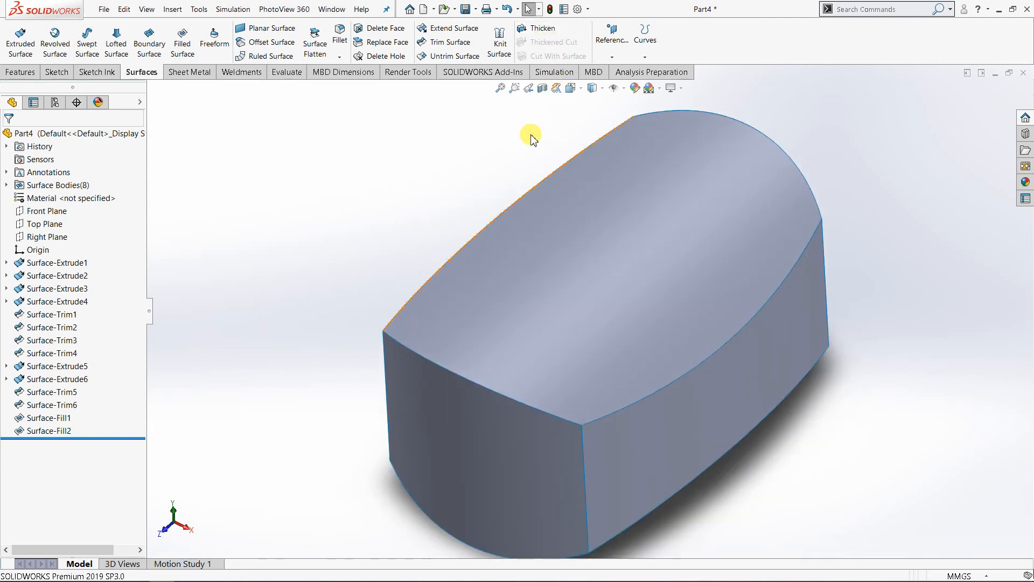
scroll(534, 142, down, 1)
scroll(614, 134, up, 3)
click(600, 93)
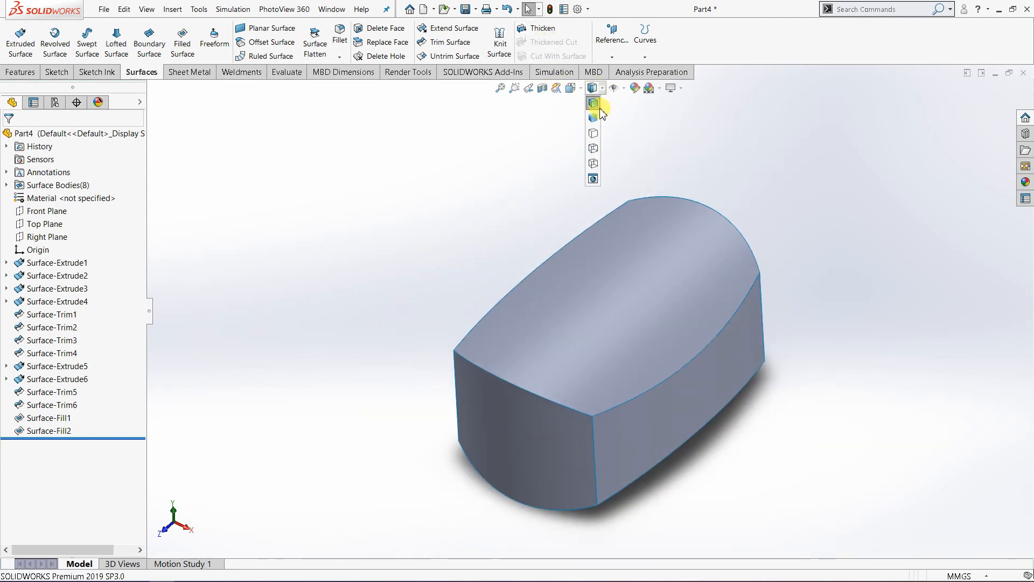
click(589, 97)
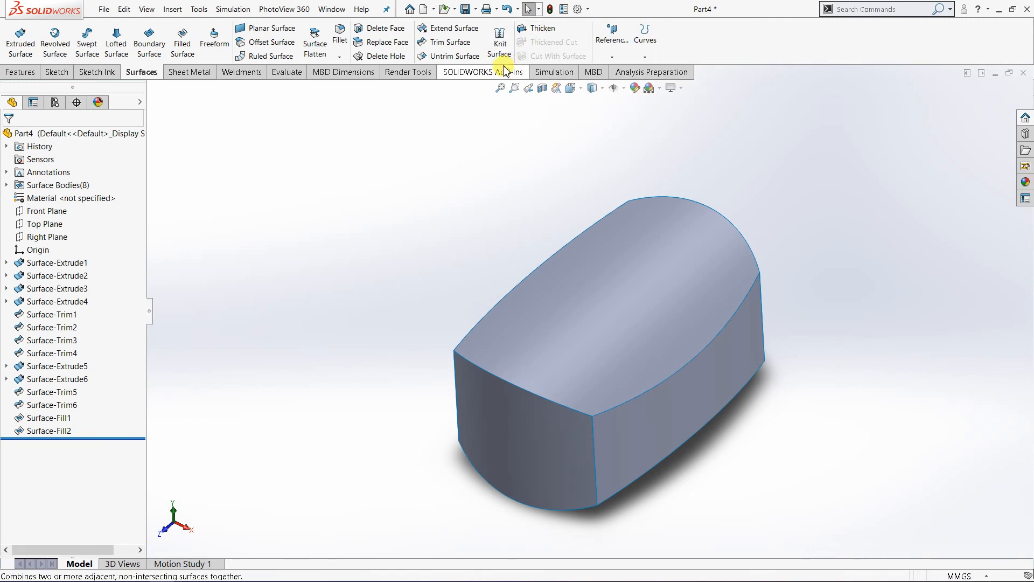
Step: Expand the Surface Bodies folder and select the upper, lower, end and side faces to examine which body each one belongs to
click(11, 185)
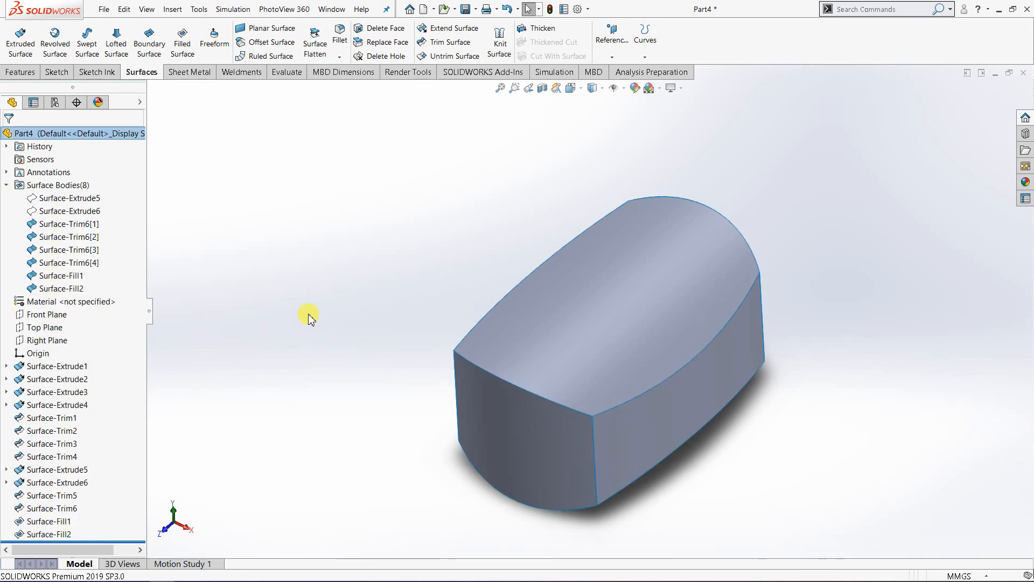
click(562, 357)
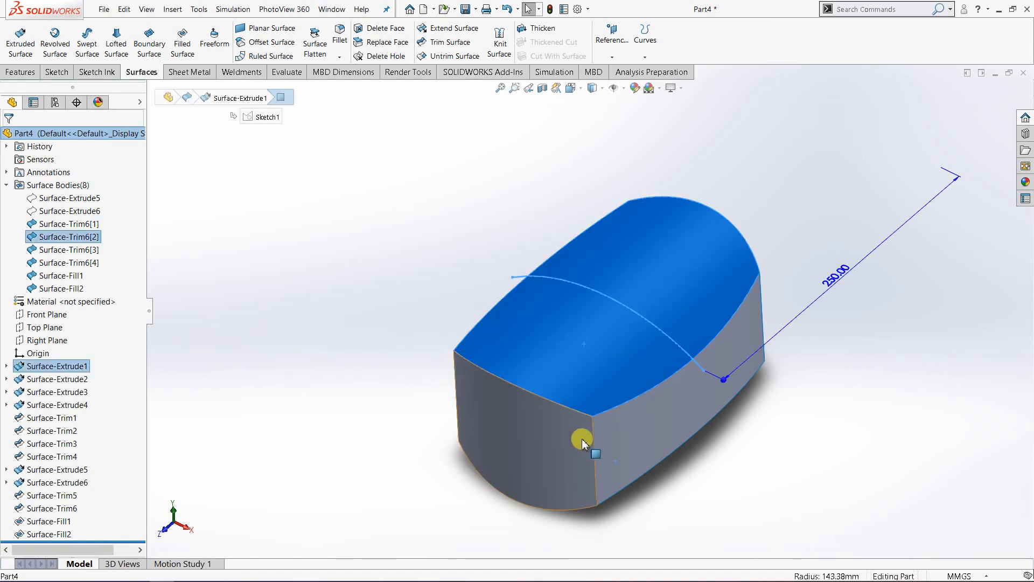
middle_drag(582, 439, 595, 353)
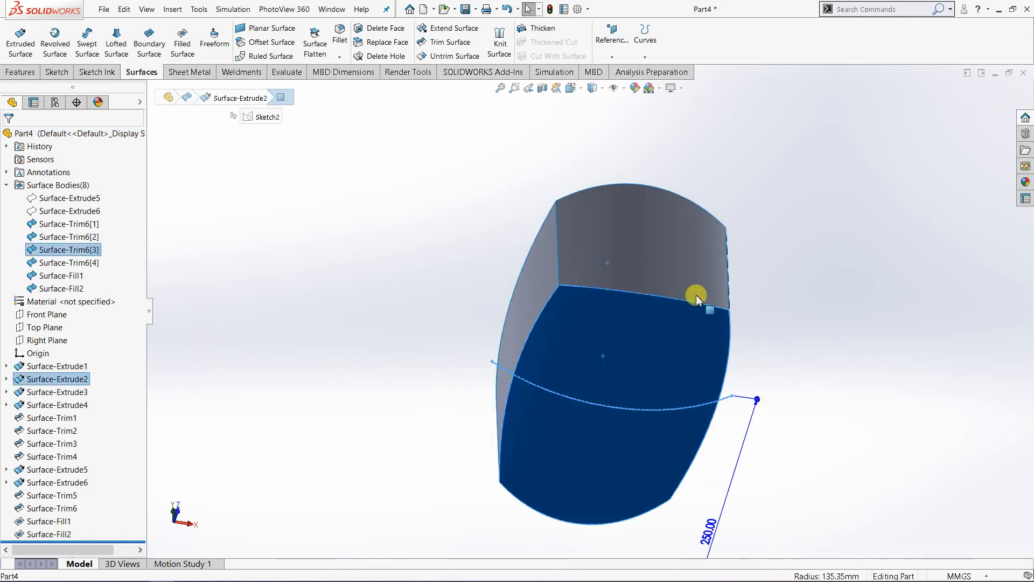
click(664, 271)
middle_drag(518, 349, 646, 289)
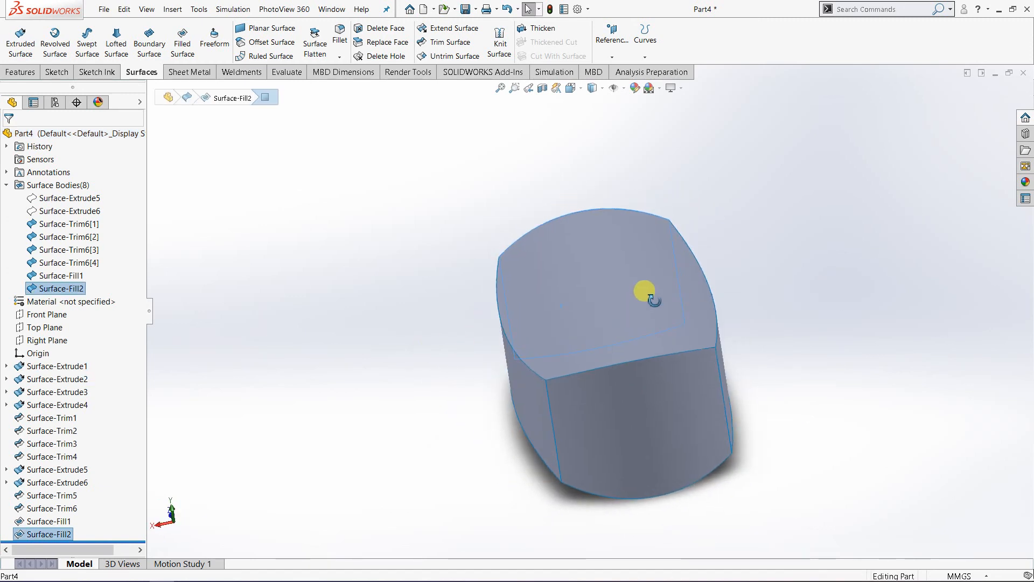
click(658, 411)
mouse_move(658, 411)
middle_down()
mouse_move(566, 370)
mouse_move(630, 353)
mouse_move(610, 372)
middle_up()
click(565, 369)
click(397, 289)
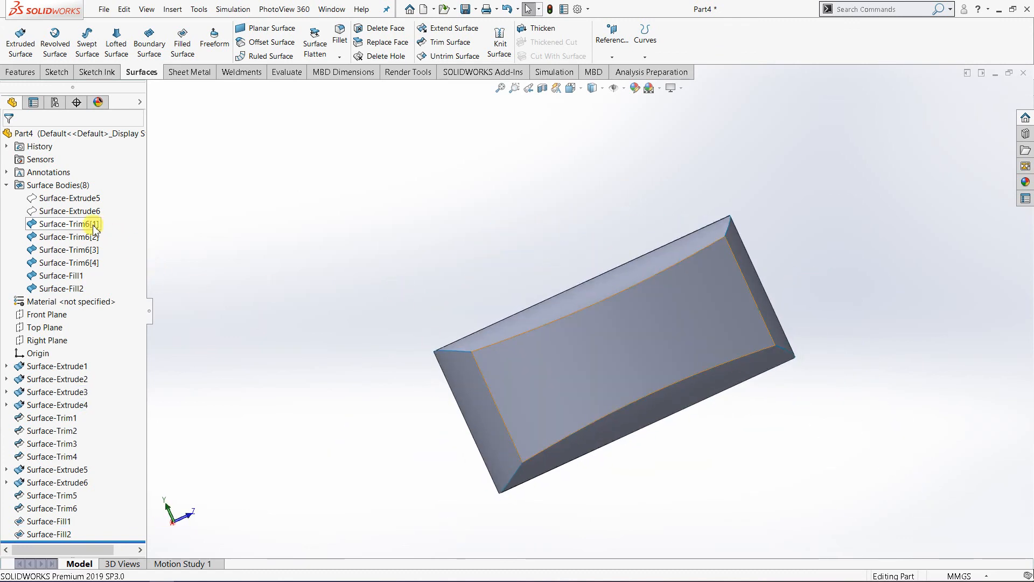
Step: Knit the four trimmed surfaces and two filled end surfaces into one surface body with 0.10 mm knitting tolerance, without creating a solid
mouse_move(232, 282)
middle_down()
mouse_move(384, 342)
mouse_move(446, 307)
mouse_move(305, 346)
mouse_move(561, 377)
mouse_move(617, 357)
mouse_move(603, 359)
middle_up()
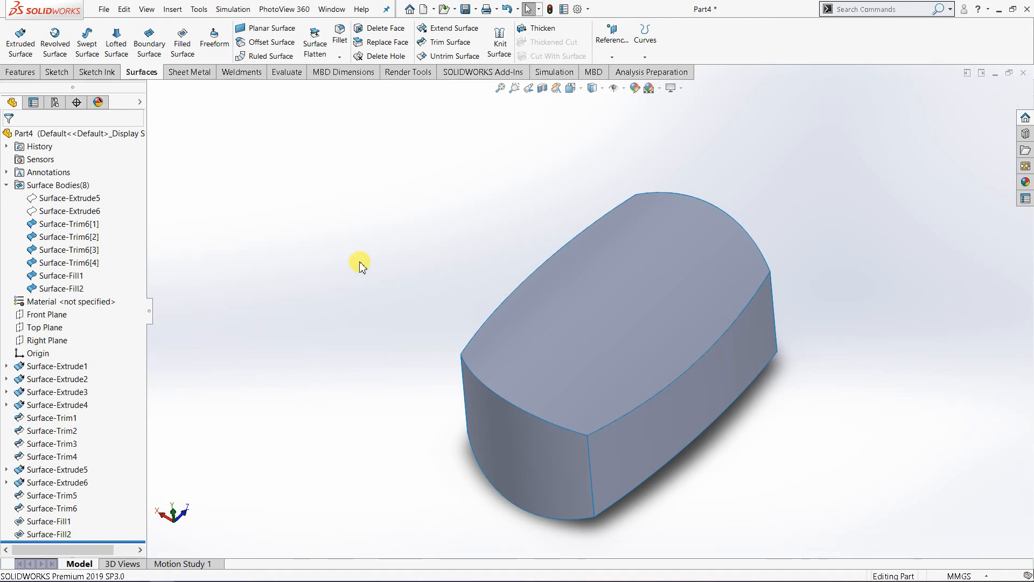
click(500, 43)
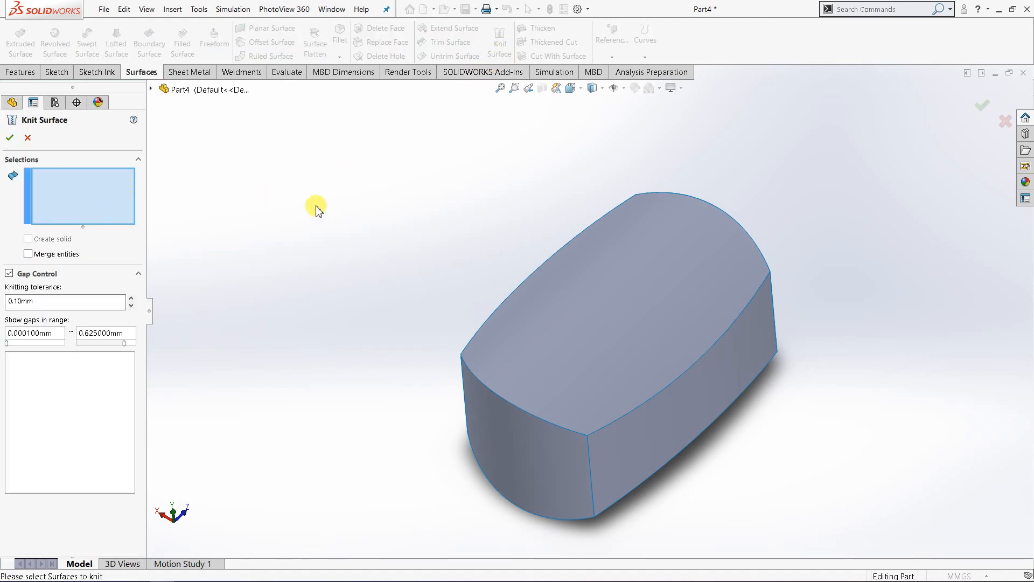
drag(349, 136, 849, 540)
middle_drag(383, 492, 392, 472)
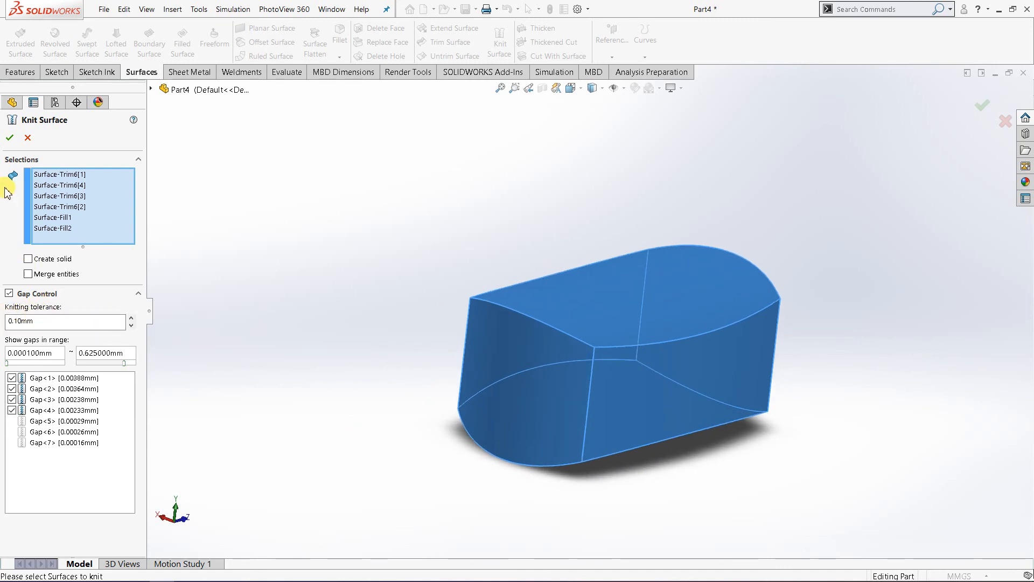
click(9, 138)
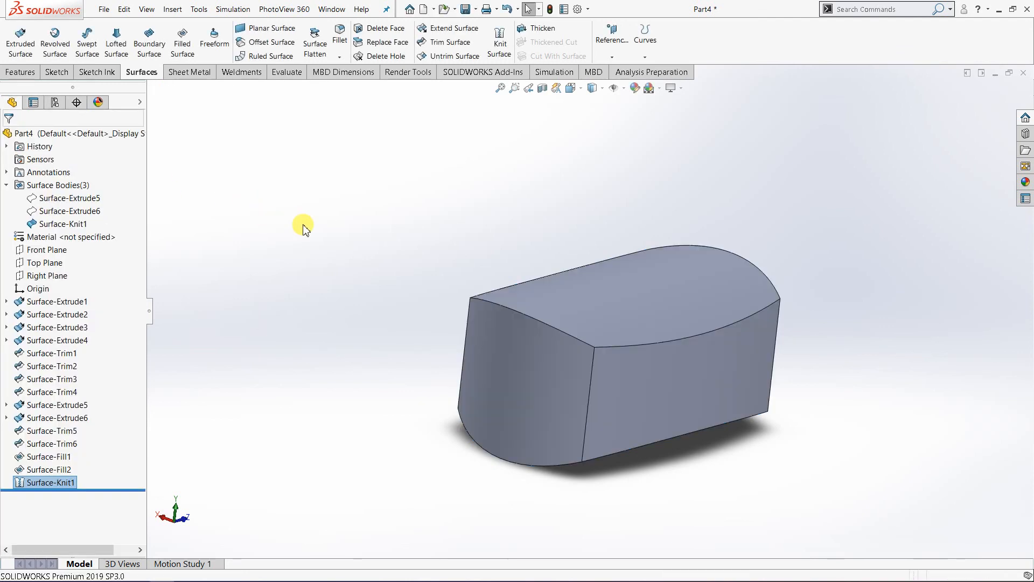
middle_drag(497, 329, 478, 283)
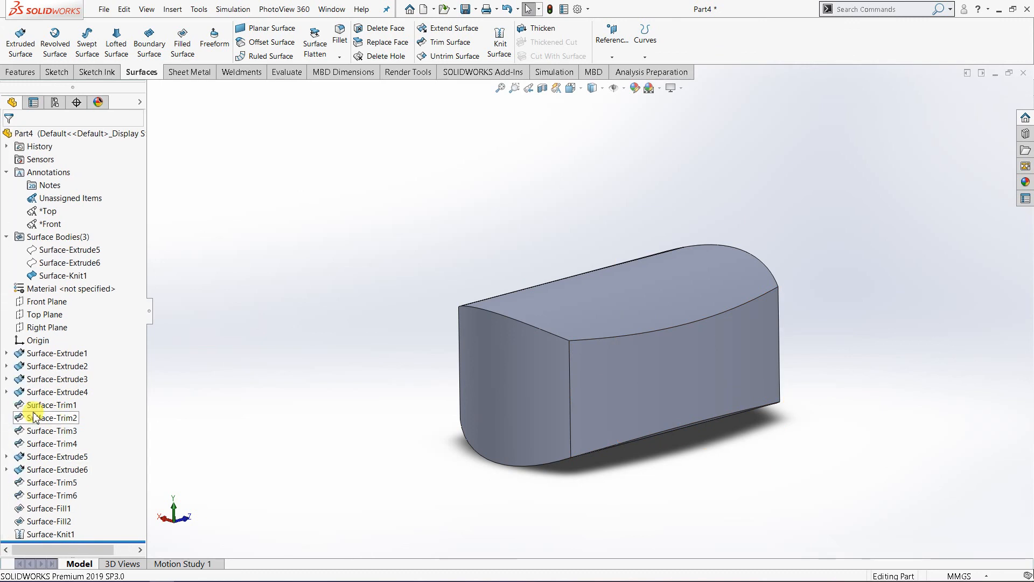
click(47, 535)
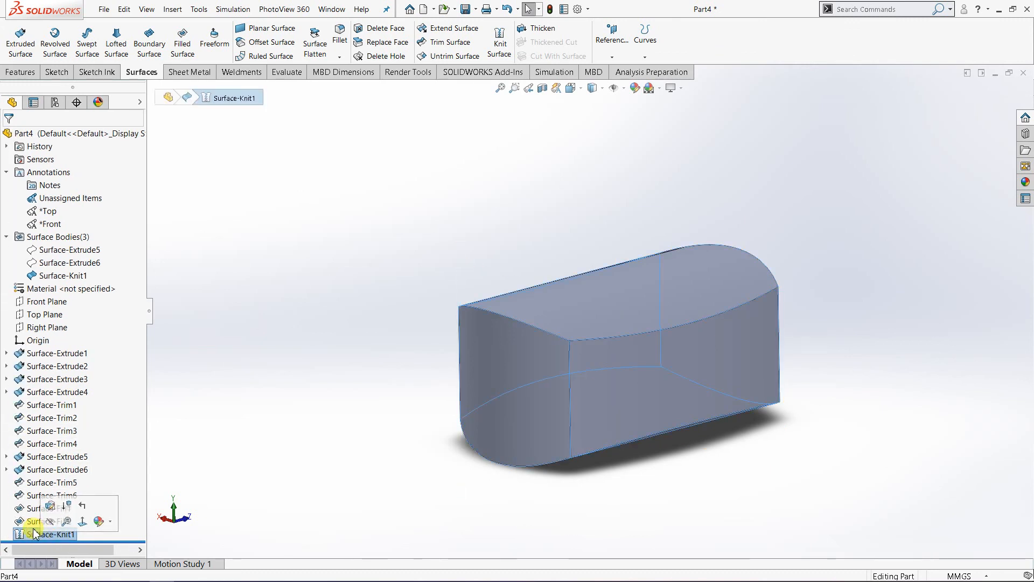
key(Escape)
Step: Thicken the knitted surface by 5 mm to one side, without creating a solid from the enclosed volume
middle_drag(504, 294, 520, 335)
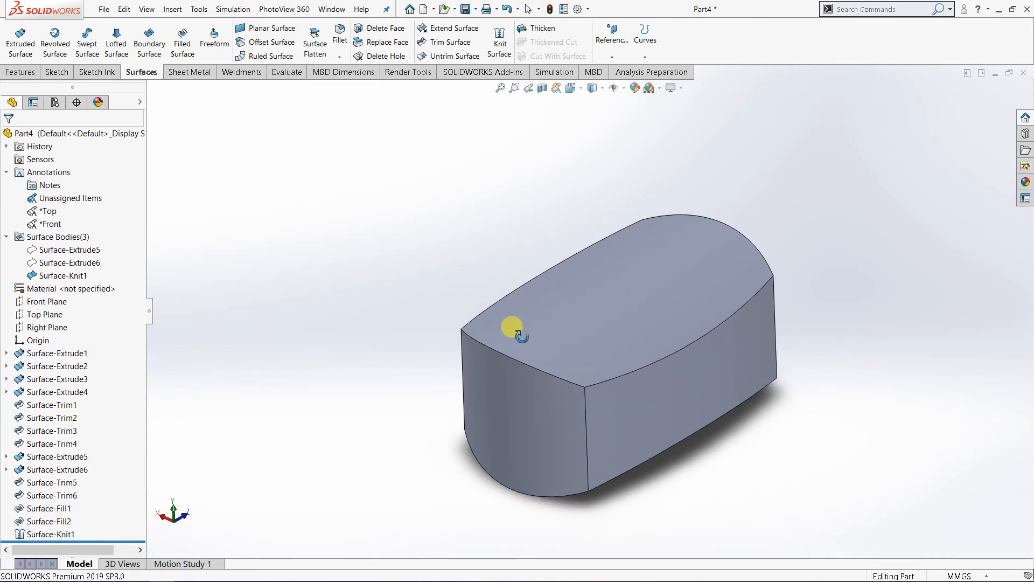
click(542, 28)
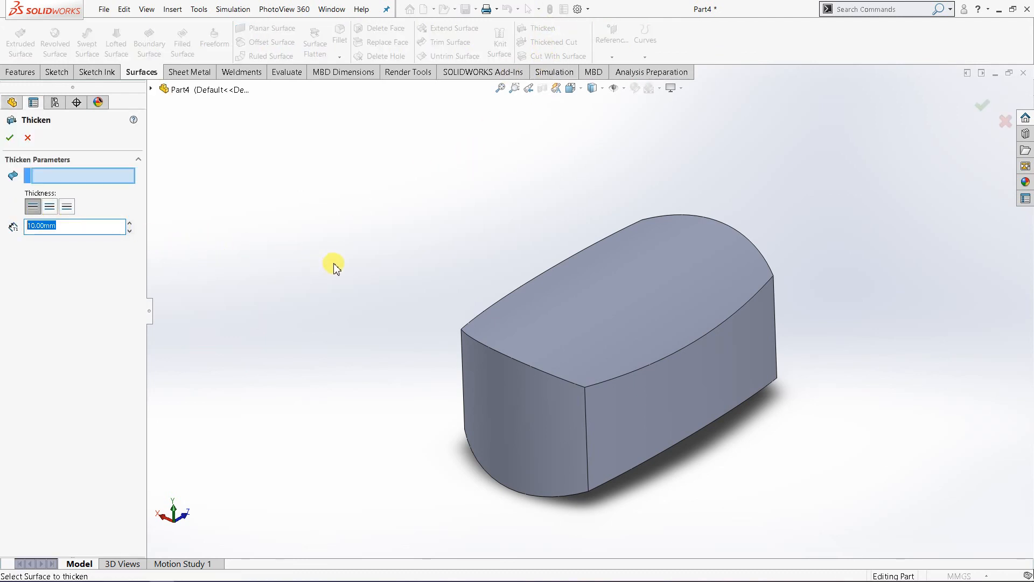
text(5)
click(352, 255)
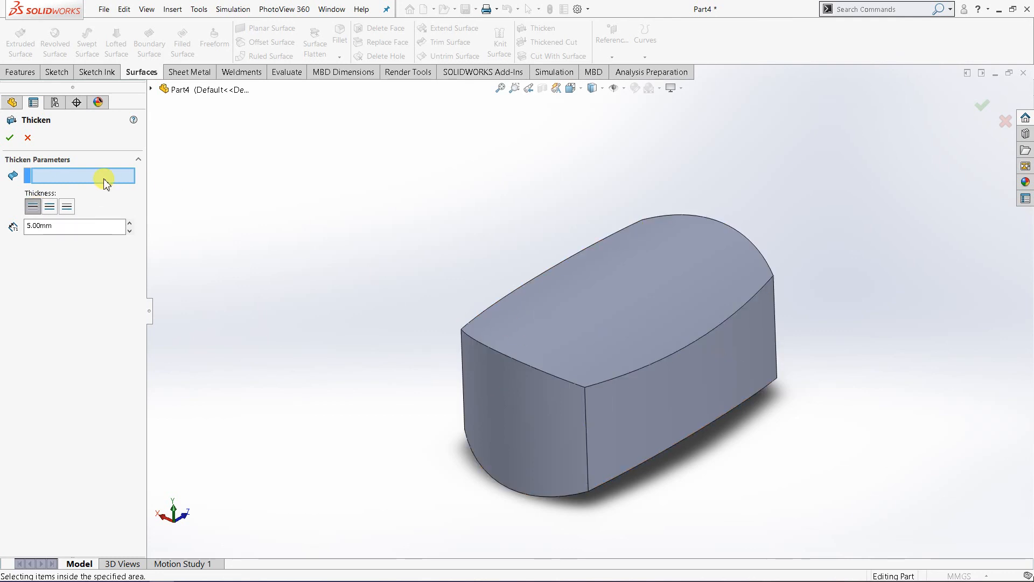
click(596, 349)
middle_drag(374, 335, 301, 253)
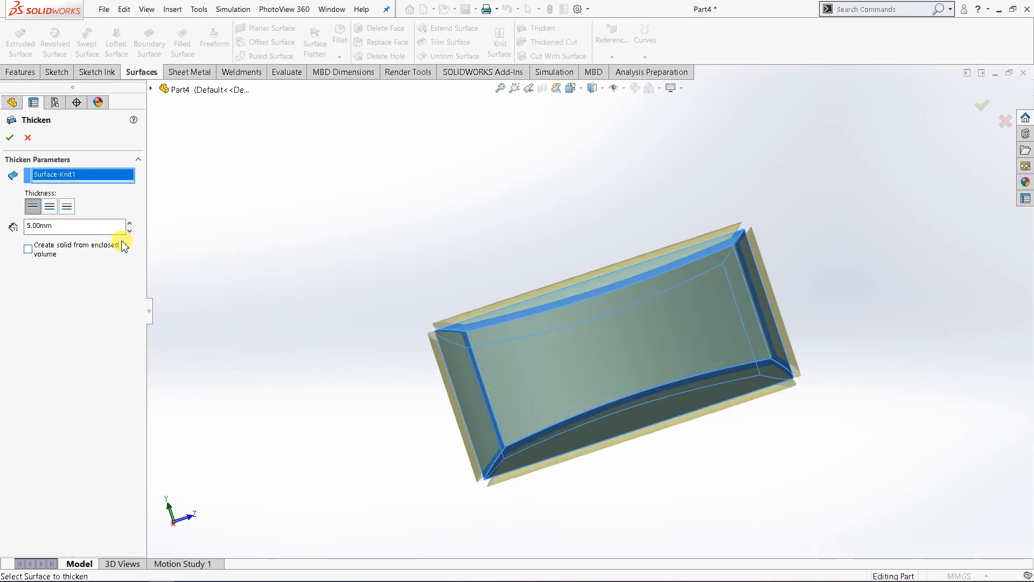
click(92, 226)
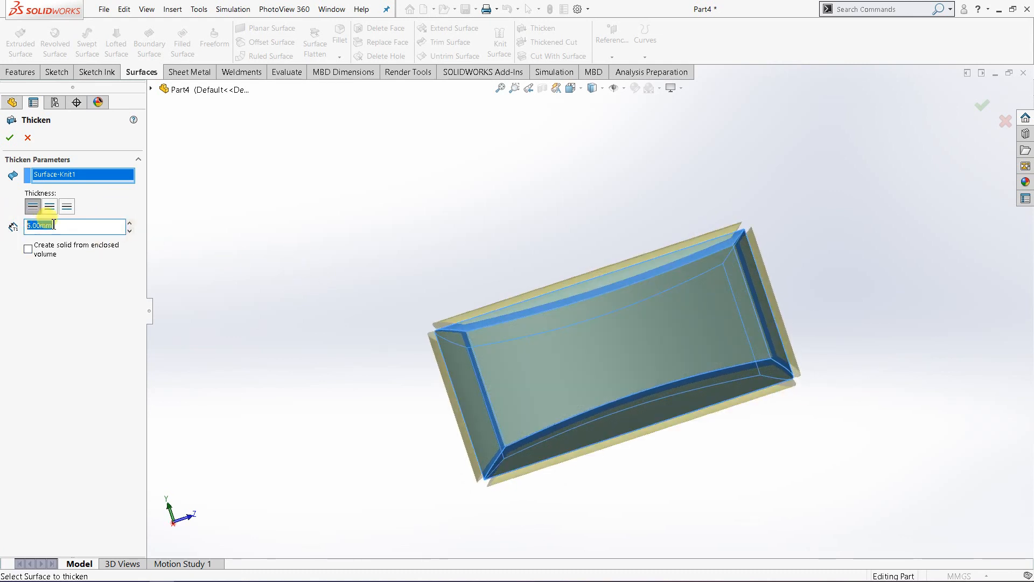
click(118, 226)
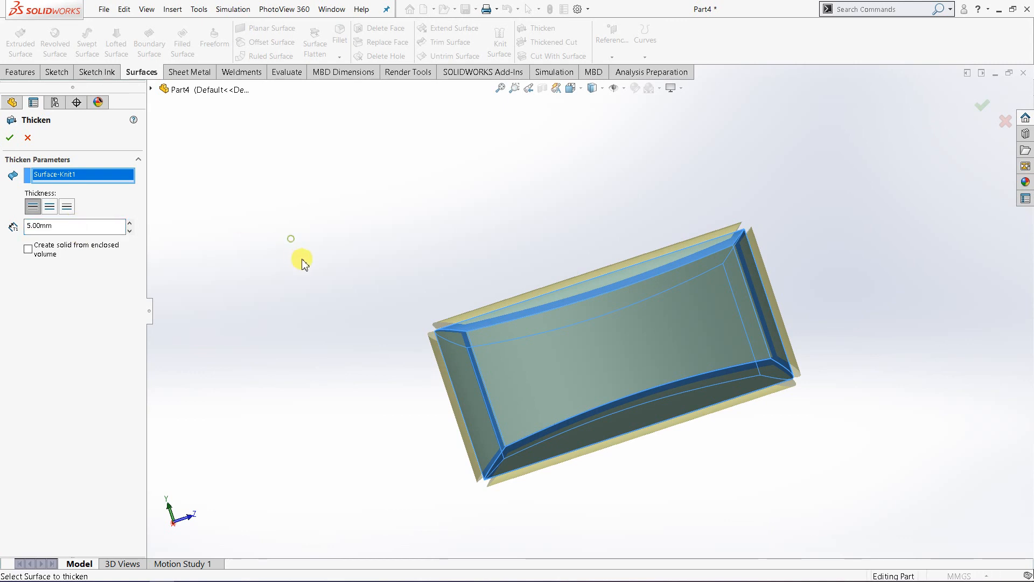
middle_drag(303, 263, 360, 316)
click(11, 138)
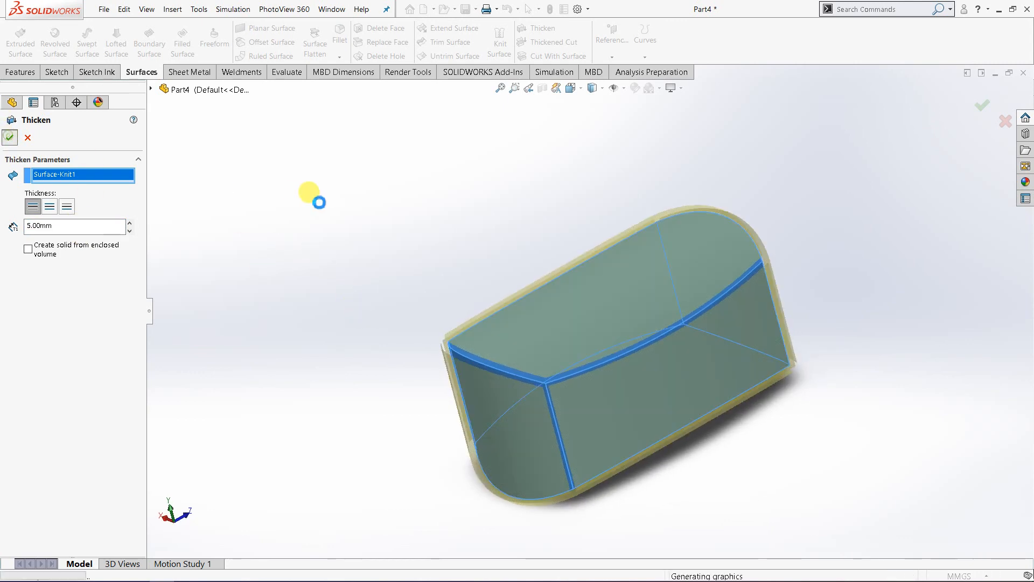
Step: Inspect the thickened body's hollow interior and walls from the isometric view with a section on the Front Plane, and turn the section off
click(571, 89)
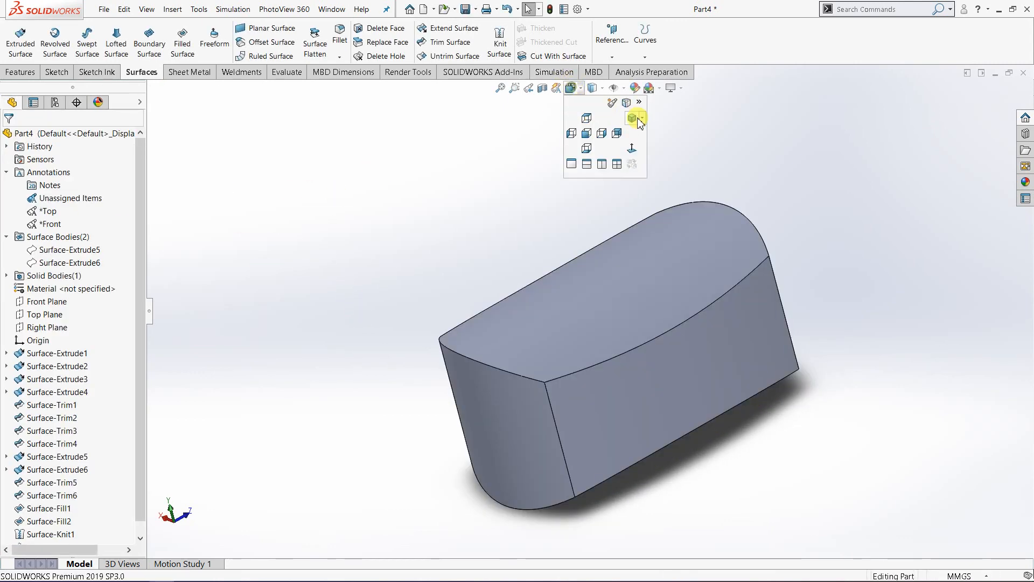
click(643, 118)
click(660, 132)
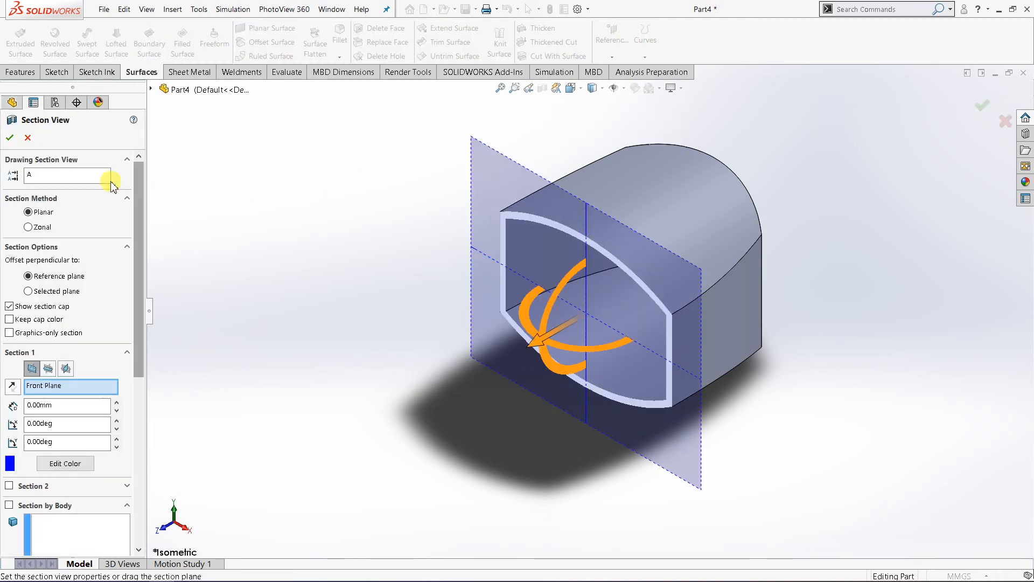
click(10, 137)
middle_drag(342, 238, 549, 300)
scroll(588, 259, down, 3)
scroll(526, 245, up, 3)
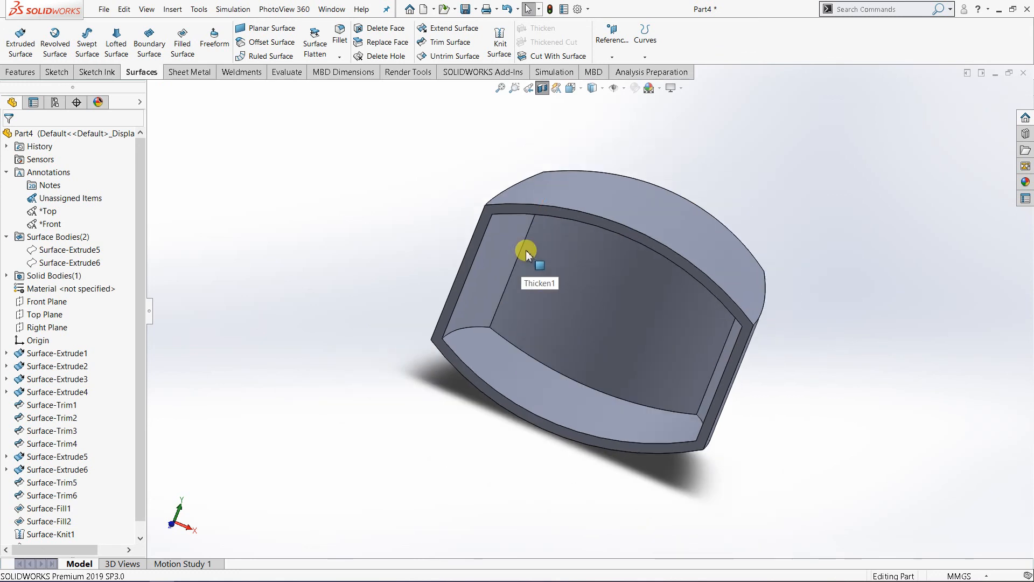
middle_drag(526, 244, 439, 278)
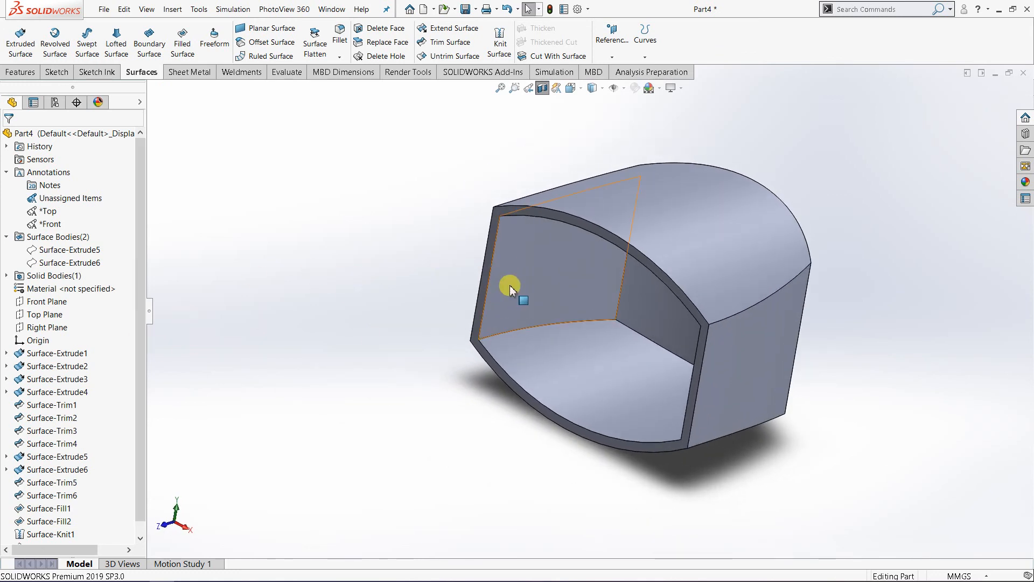
middle_drag(508, 286, 637, 194)
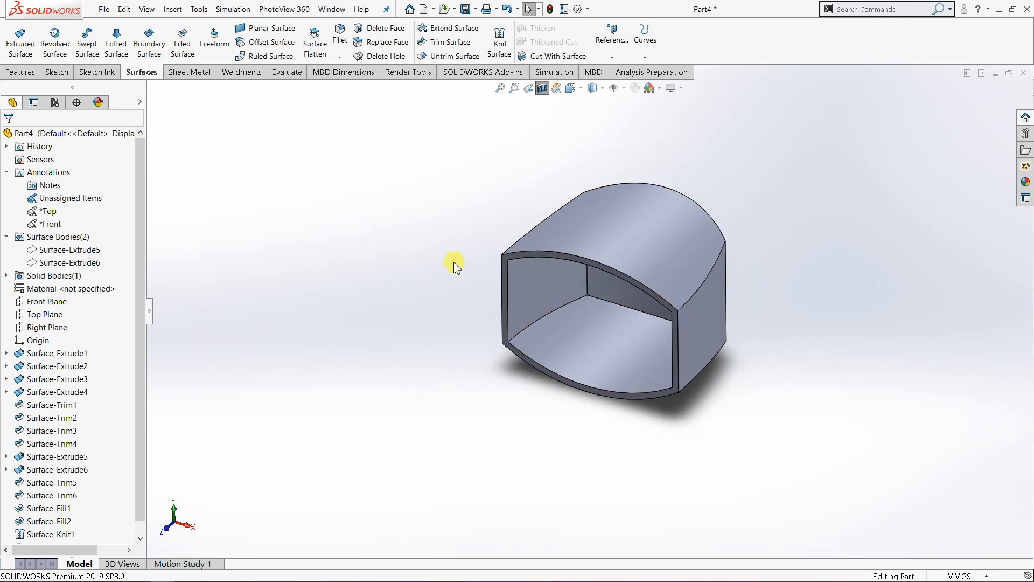
middle_drag(454, 261, 475, 249)
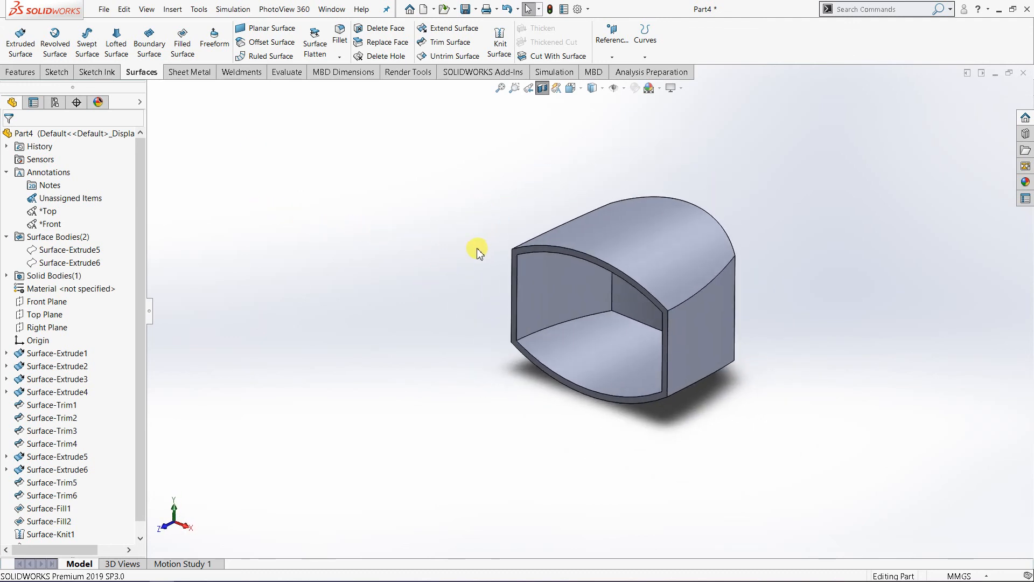
scroll(613, 266, up, 3)
scroll(612, 266, down, 3)
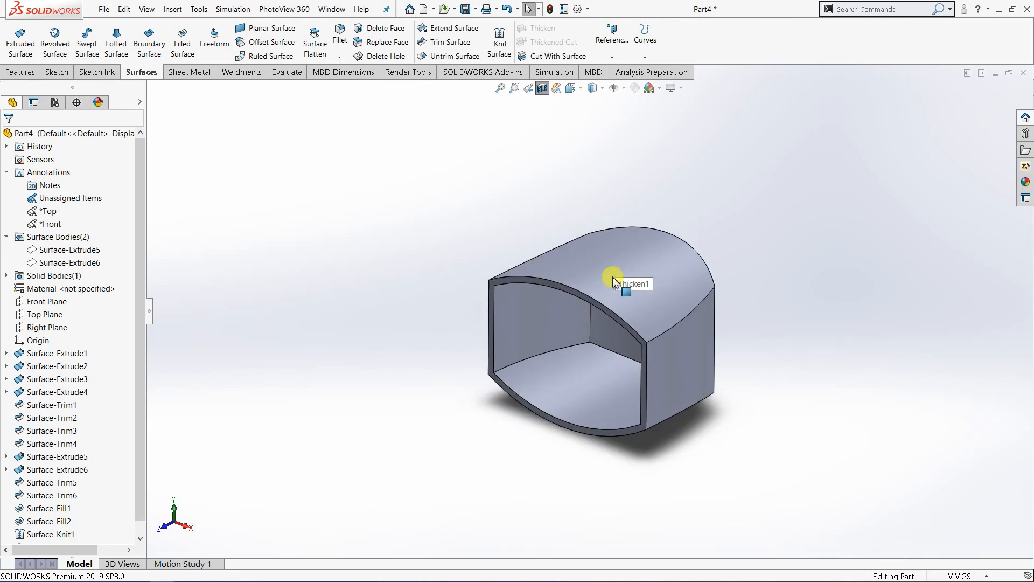
click(542, 88)
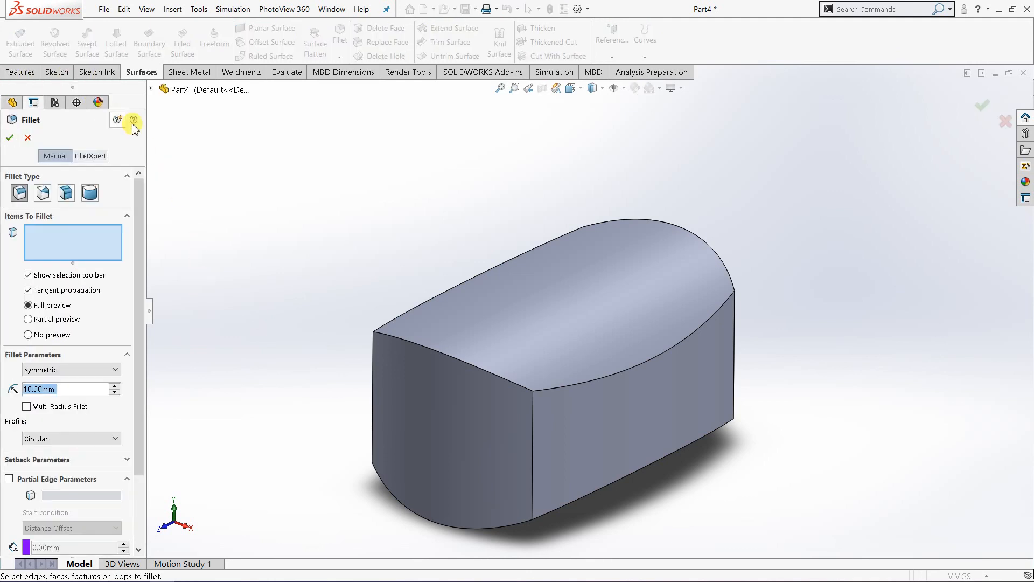
Step: Fillet the four long edges where the upper and lower faces meet the side walls with a 3 mm symmetric radius
key(Escape)
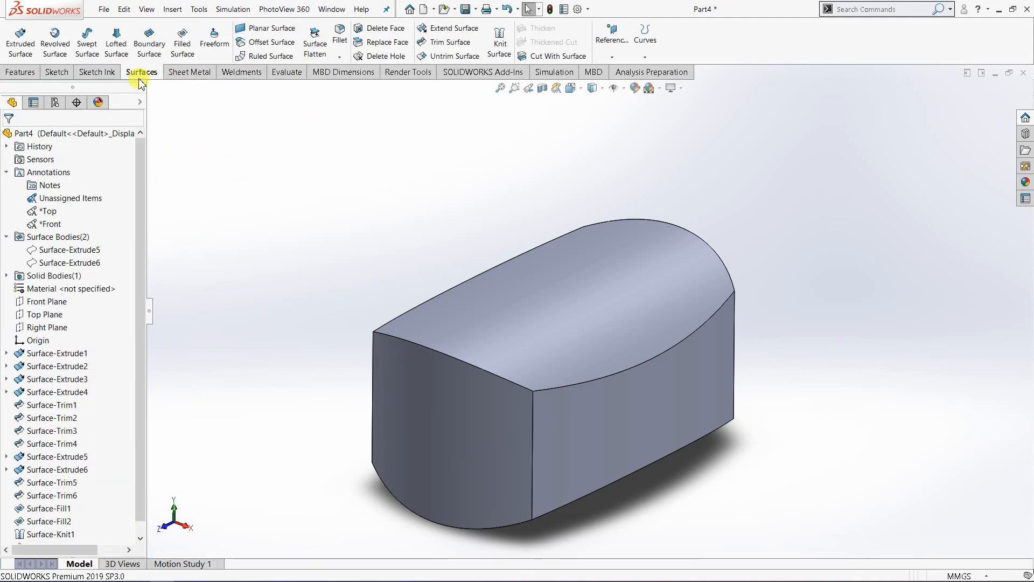
click(339, 36)
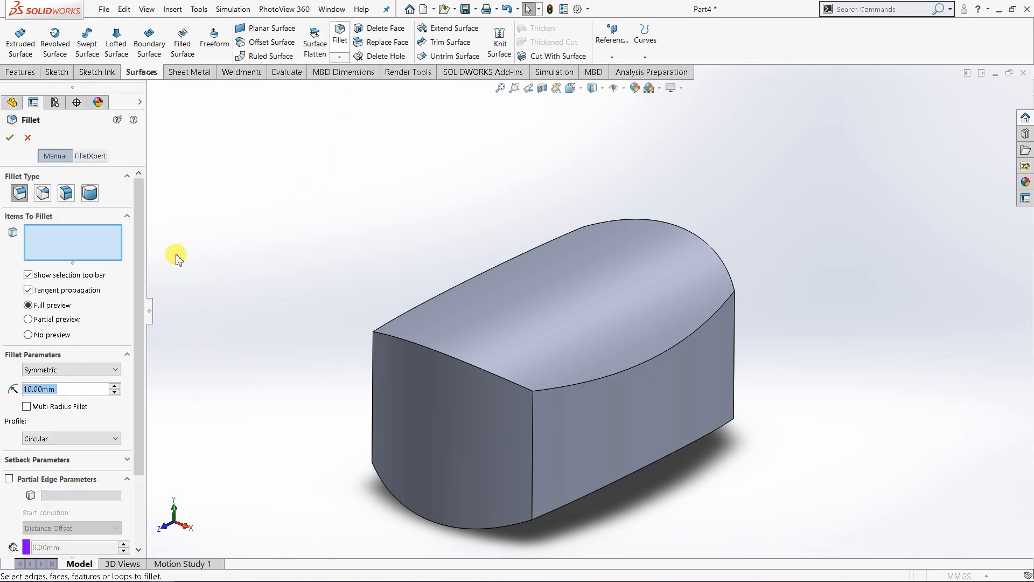
text(2)
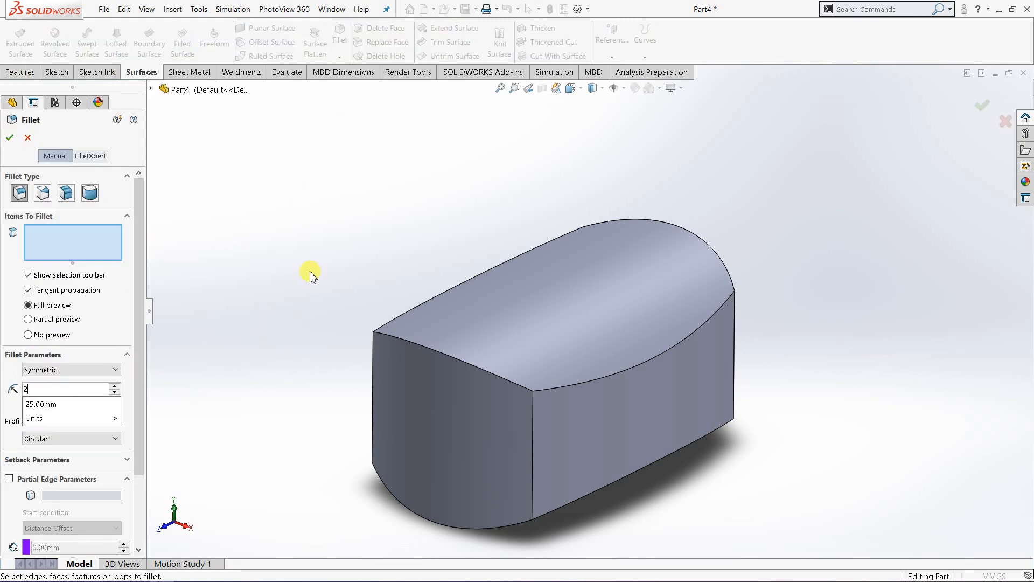
click(639, 365)
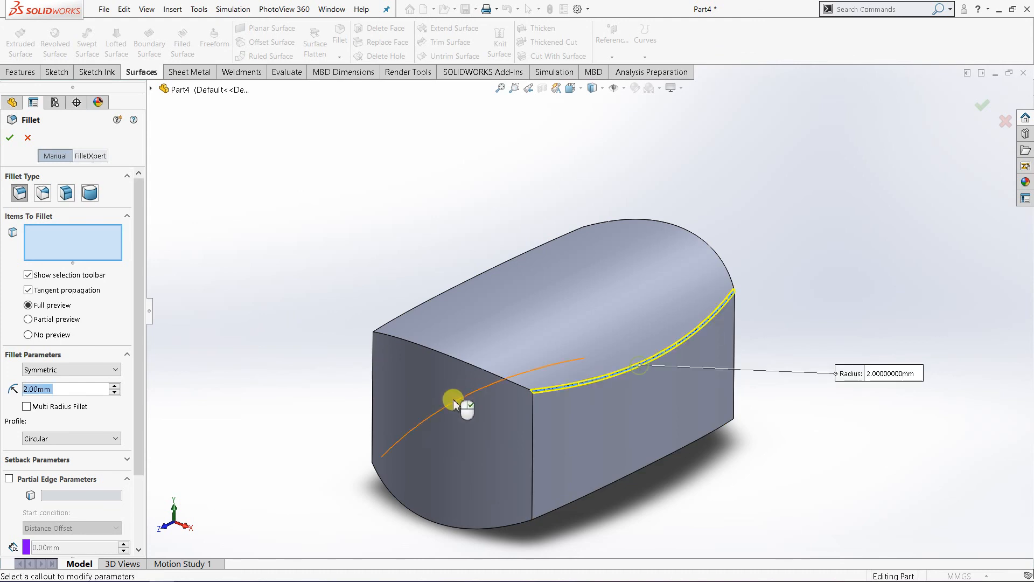
text(3)
key(Return)
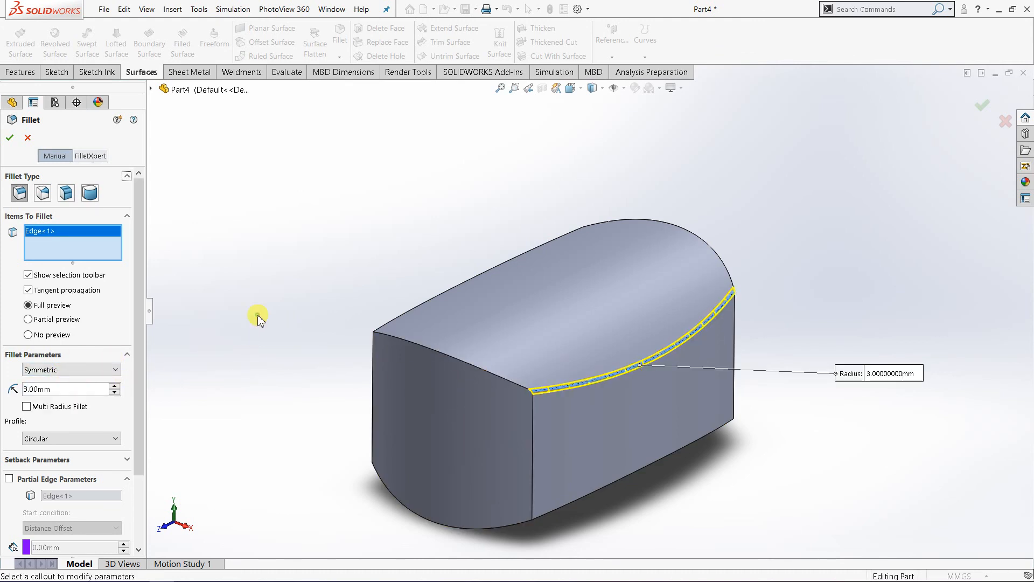
click(620, 479)
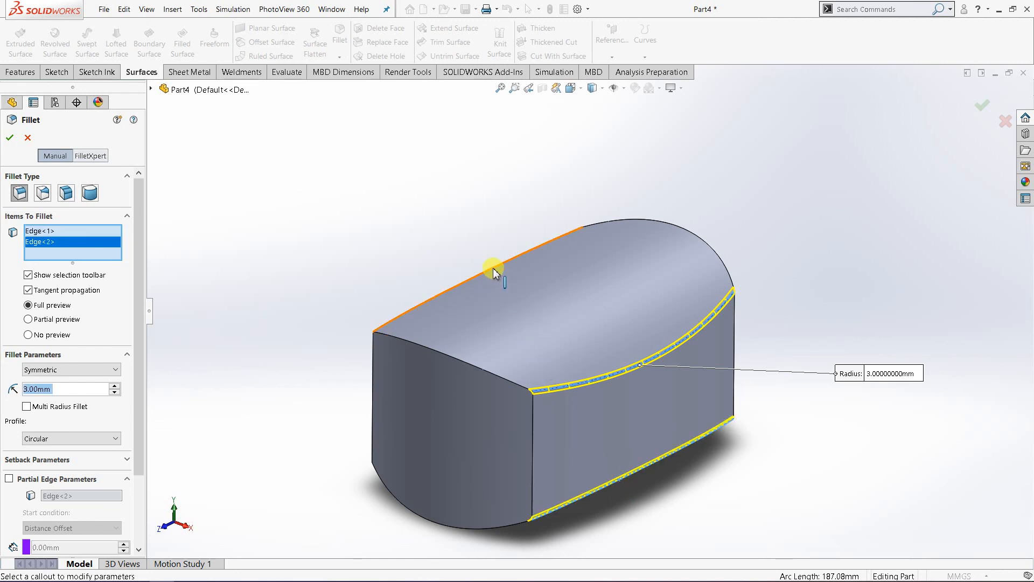
middle_drag(458, 321, 478, 346)
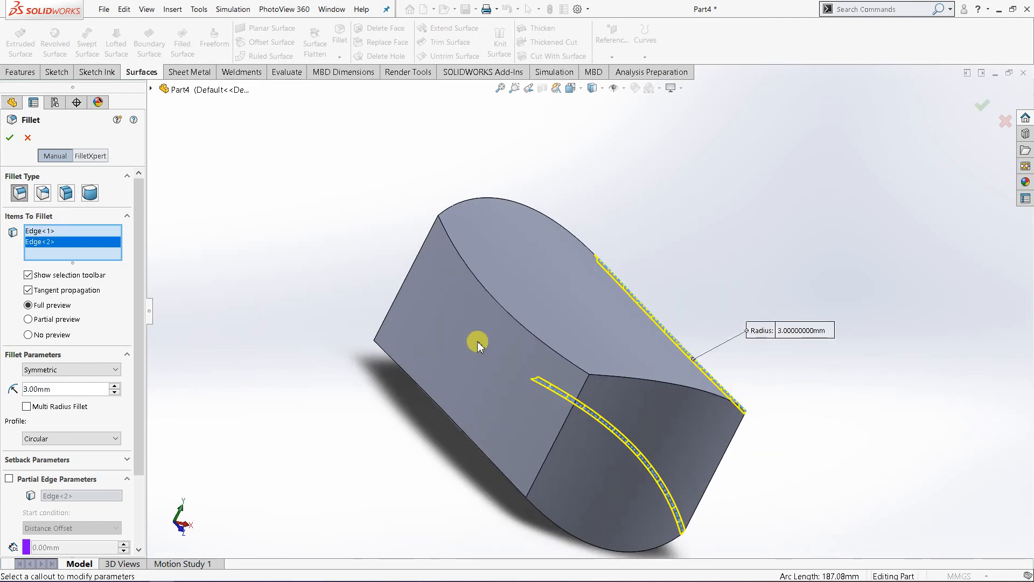
click(518, 326)
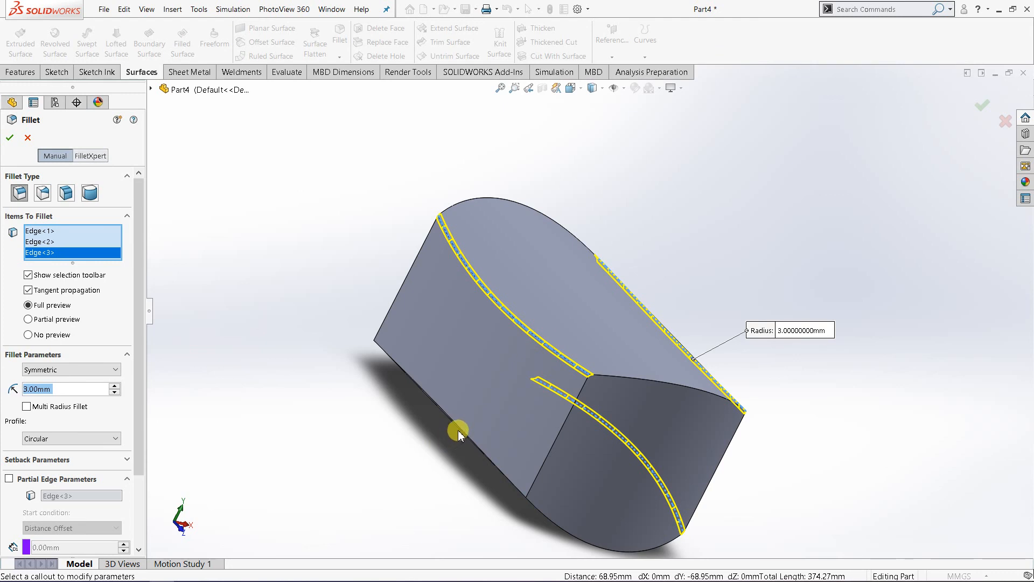
click(458, 429)
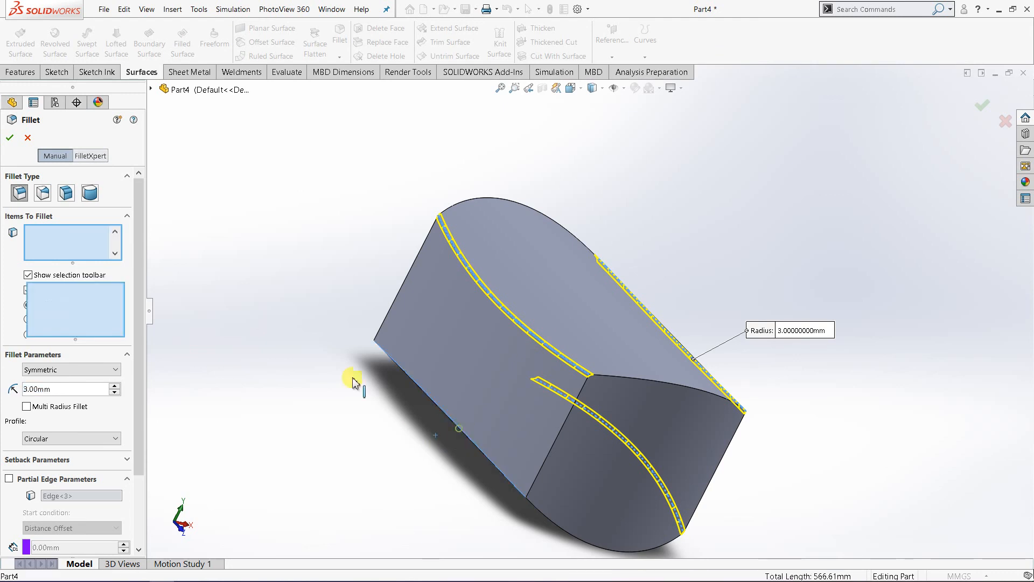
click(11, 139)
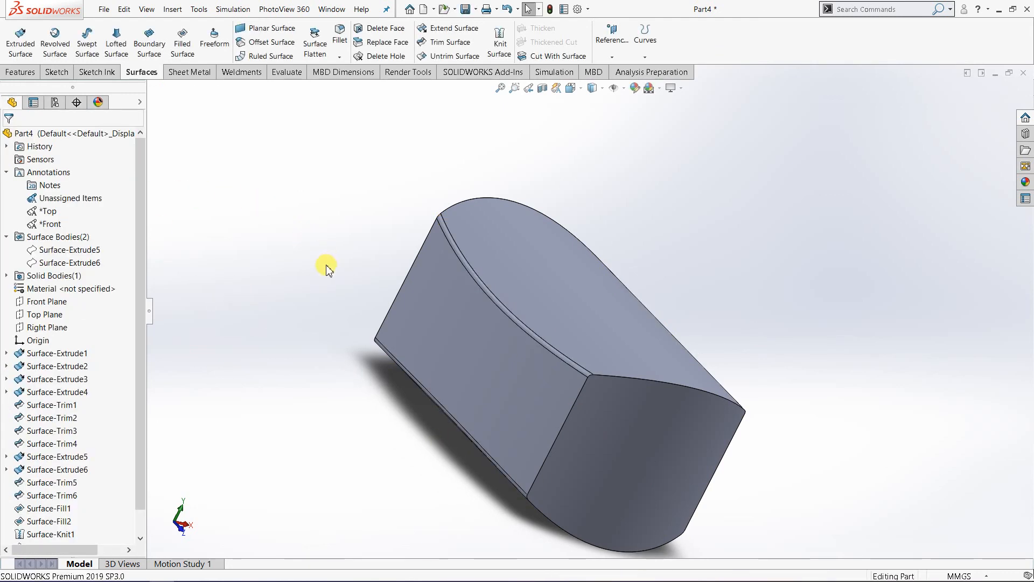
Step: Fillet all edges around the two end faces of the body with a 3 mm radius by selecting both faces
middle_drag(312, 218, 366, 253)
middle_drag(611, 411, 584, 386)
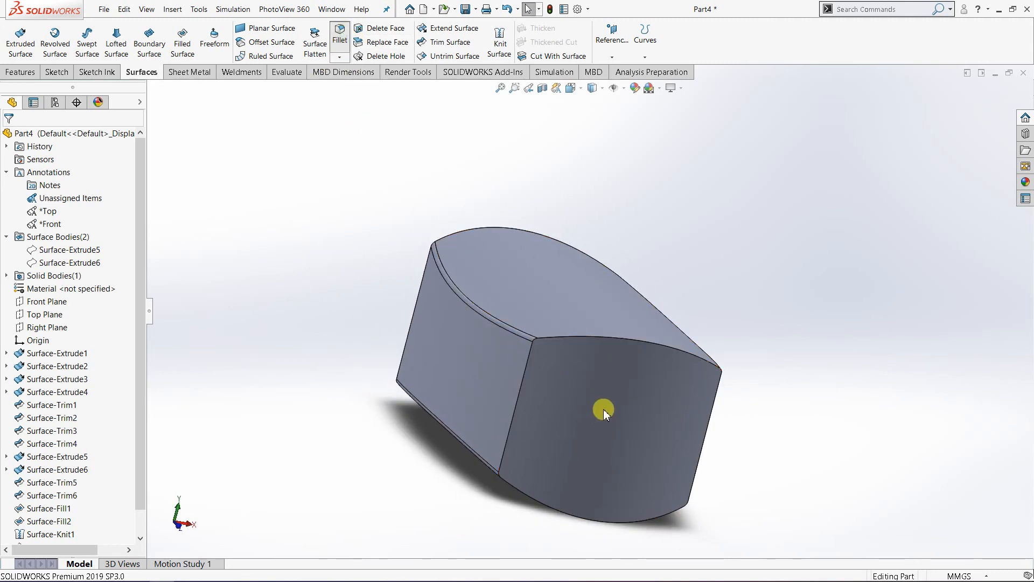
click(619, 446)
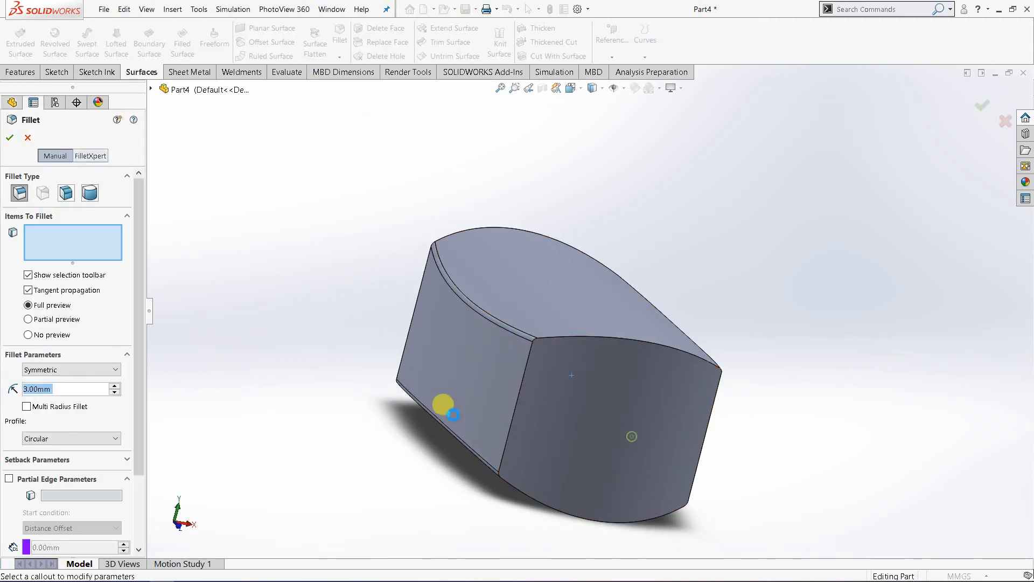
middle_drag(181, 215, 457, 329)
click(458, 327)
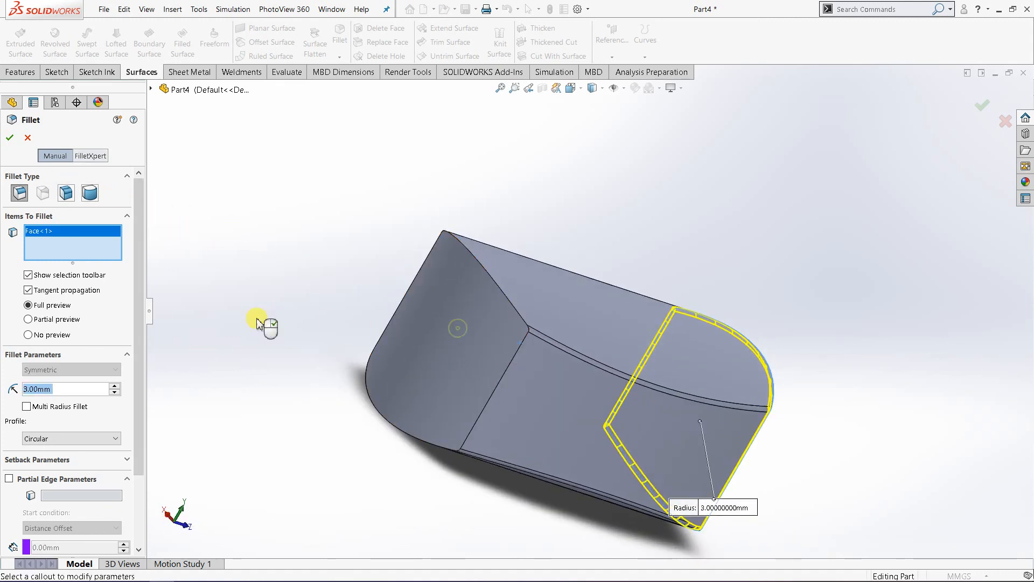
click(9, 139)
middle_drag(302, 244, 503, 138)
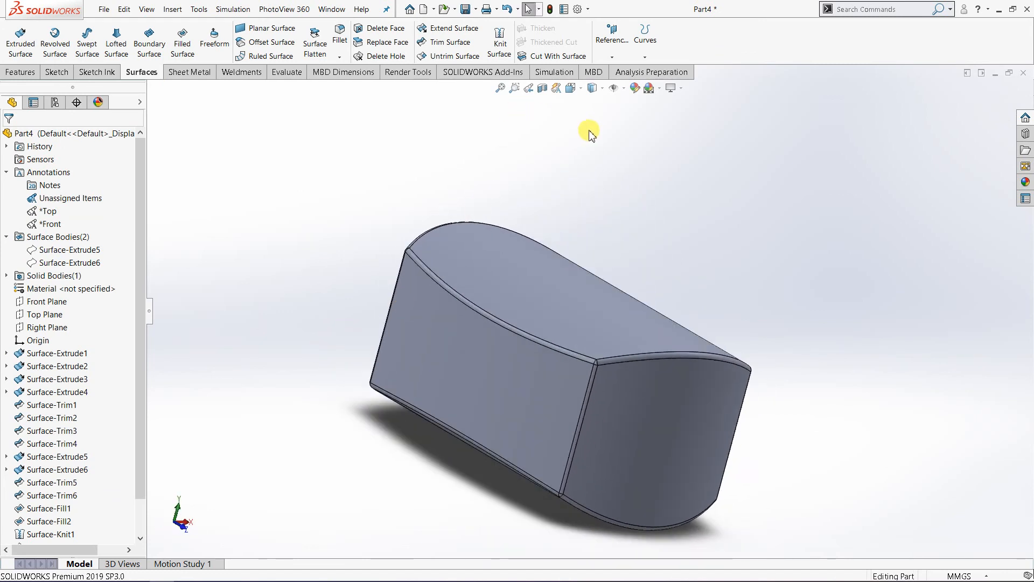
Step: Examine the filleted body in shaded display without edges, and restore the shaded display with edges
click(592, 87)
click(594, 117)
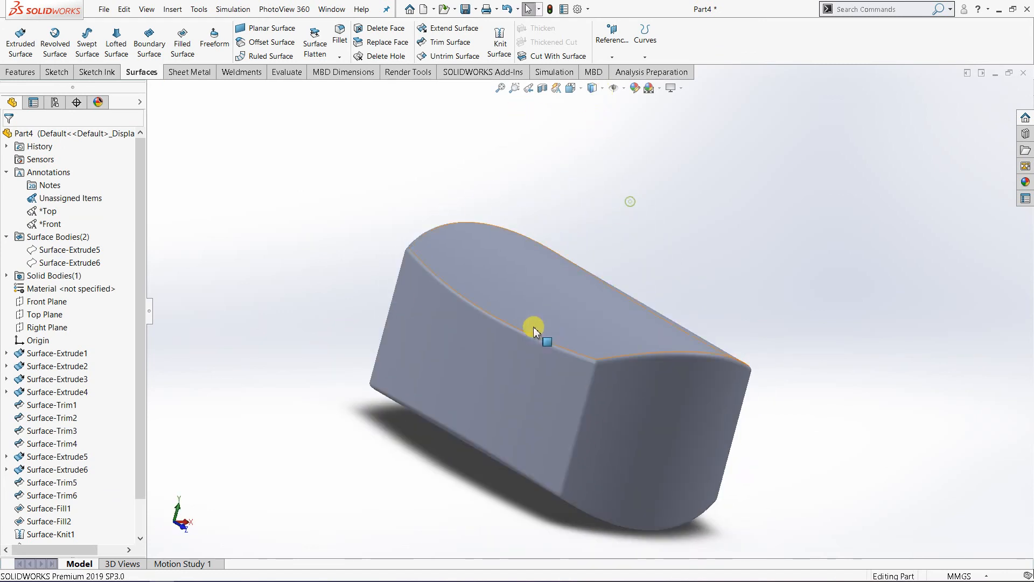
middle_drag(533, 330, 582, 147)
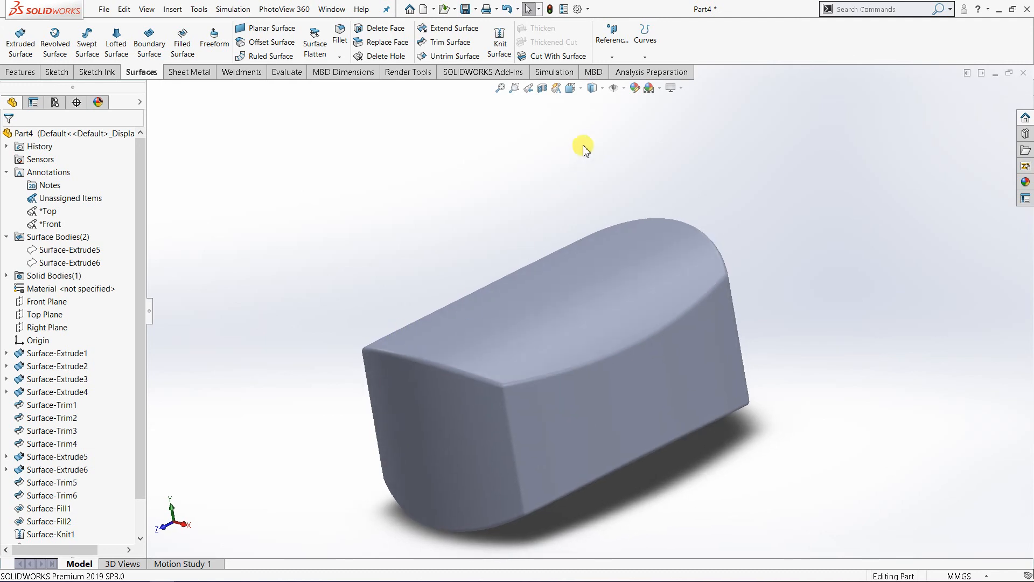
click(593, 89)
click(596, 107)
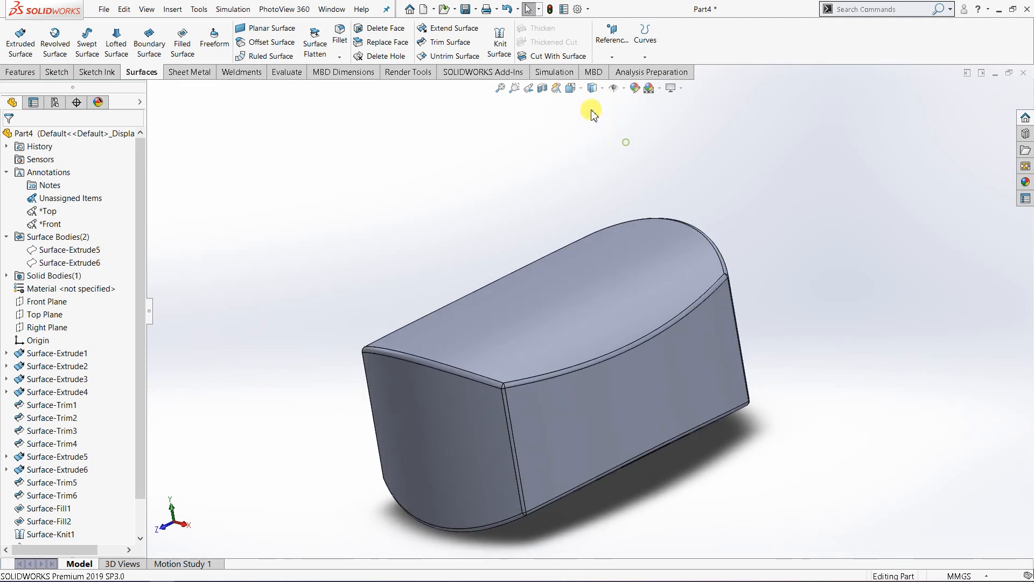
Step: Inspect the filleted body's hollow interior and wall thickness from the isometric view with a section view, and turn the section off
click(571, 88)
click(643, 119)
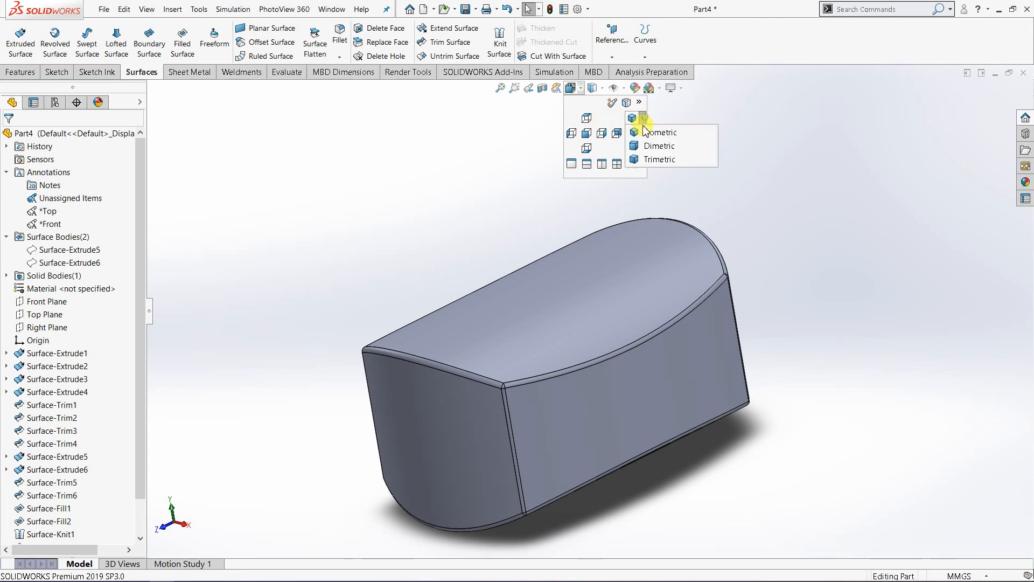
click(645, 131)
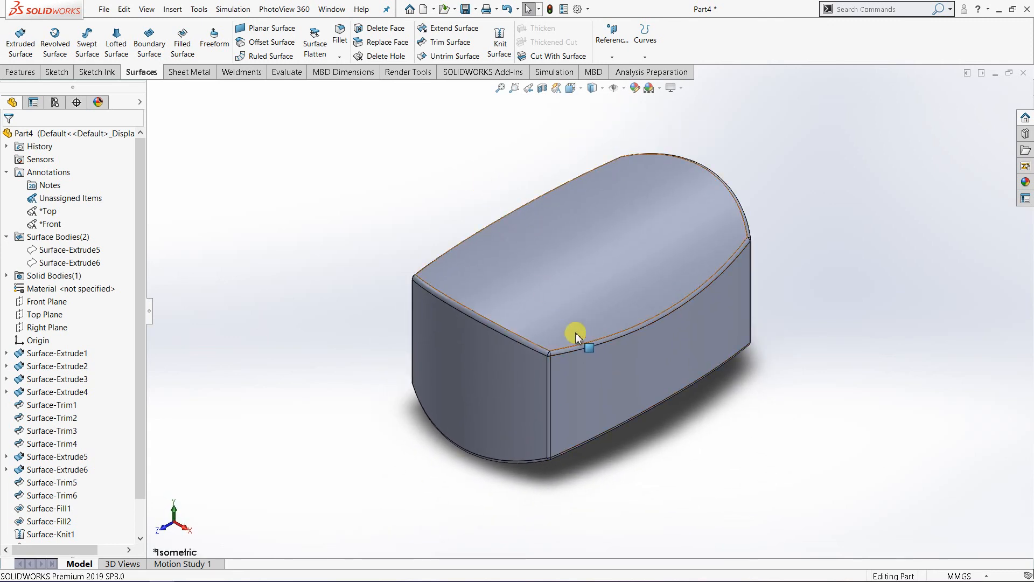
click(543, 90)
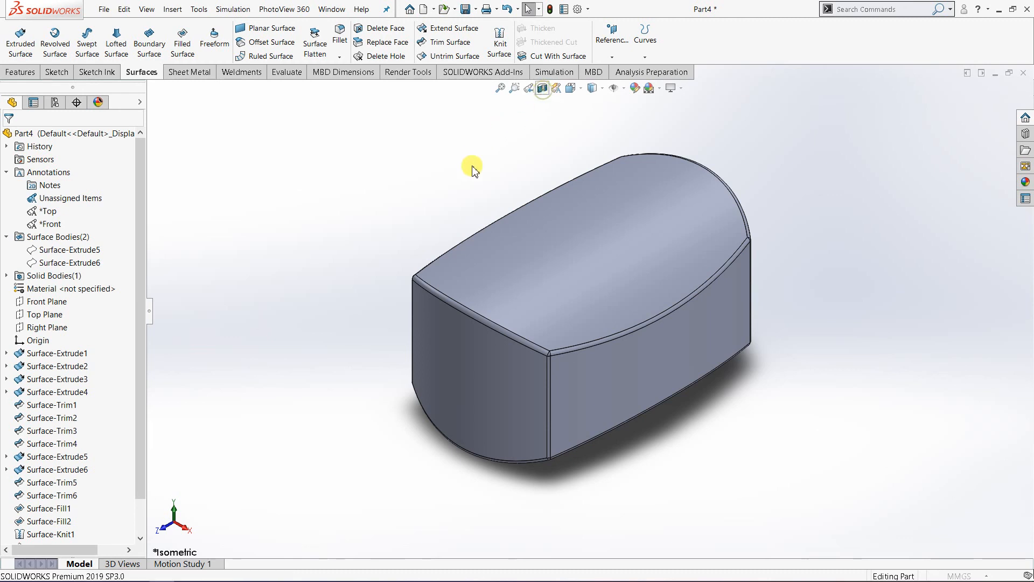
click(27, 138)
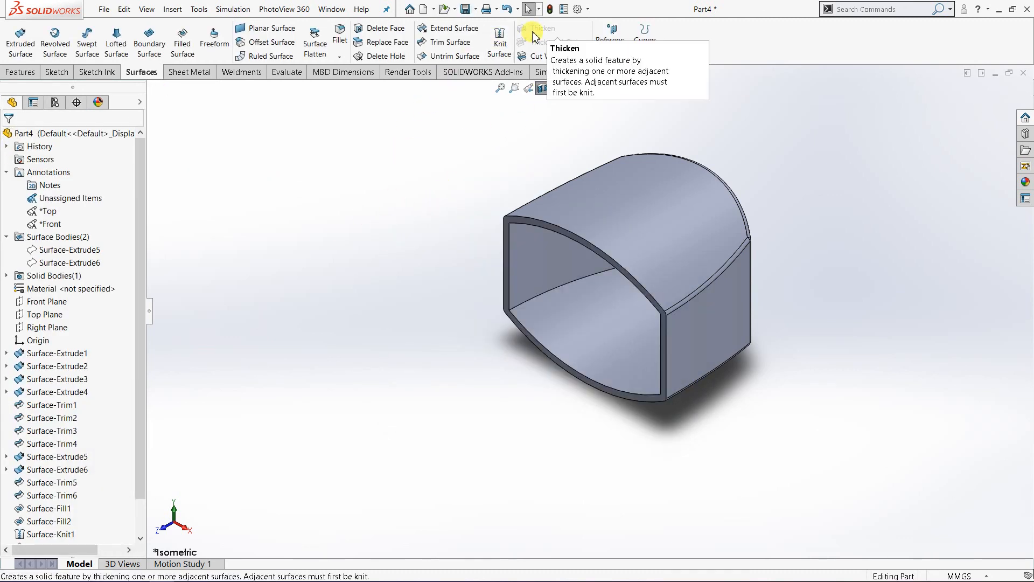
scroll(558, 204, down, 2)
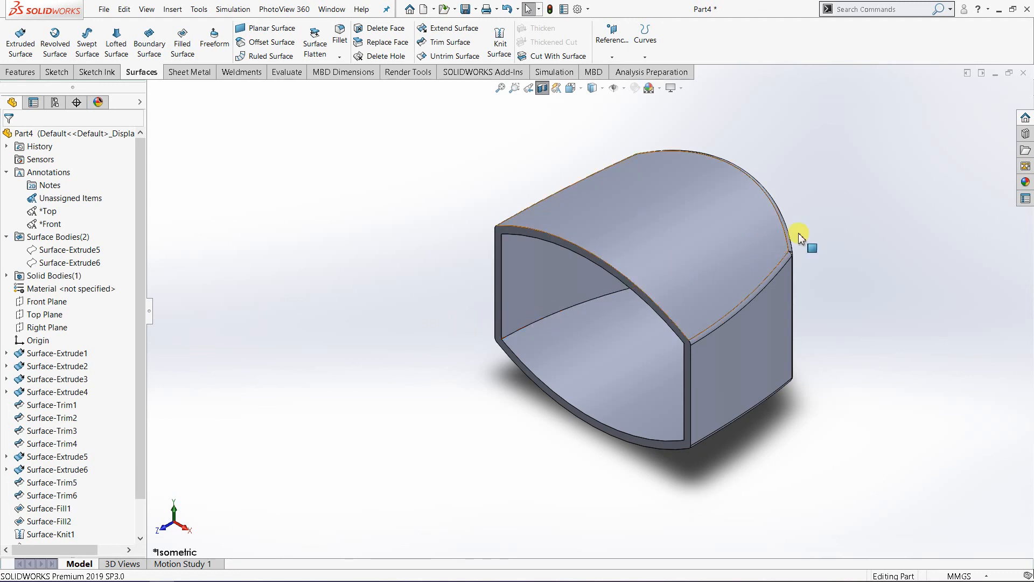
middle_drag(722, 309, 722, 248)
click(543, 87)
Step: Examine the finished body's outer faces and filleted edges from several angles and distances
middle_drag(623, 217, 636, 330)
scroll(606, 323, up, 2)
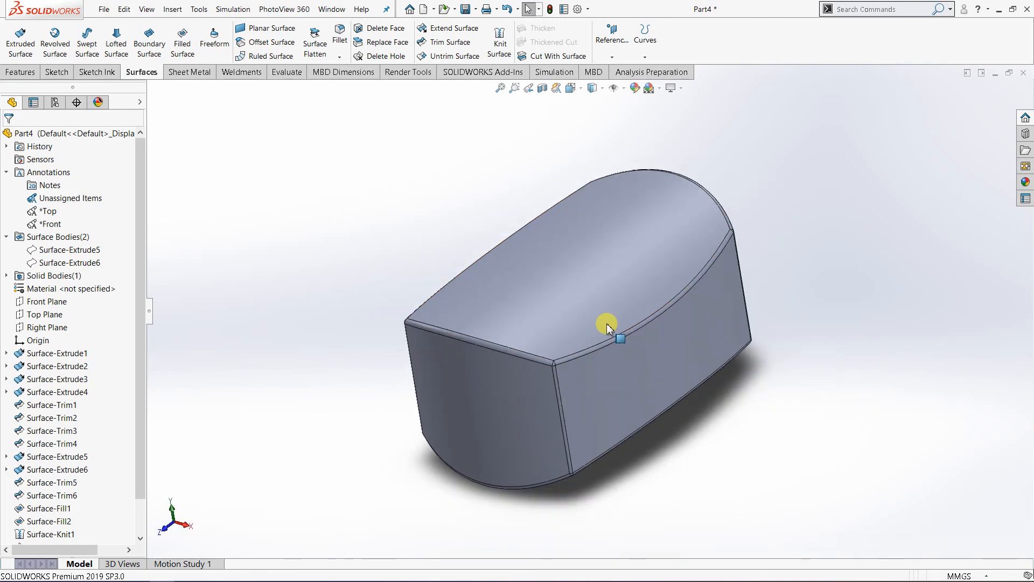
middle_drag(628, 269, 558, 330)
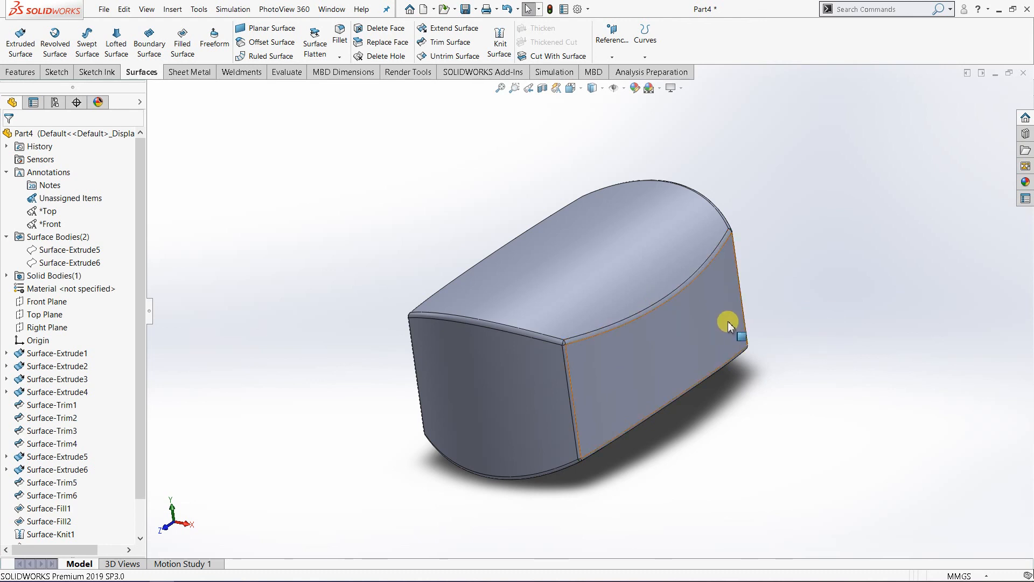
scroll(689, 306, down, 1)
middle_drag(690, 306, 679, 319)
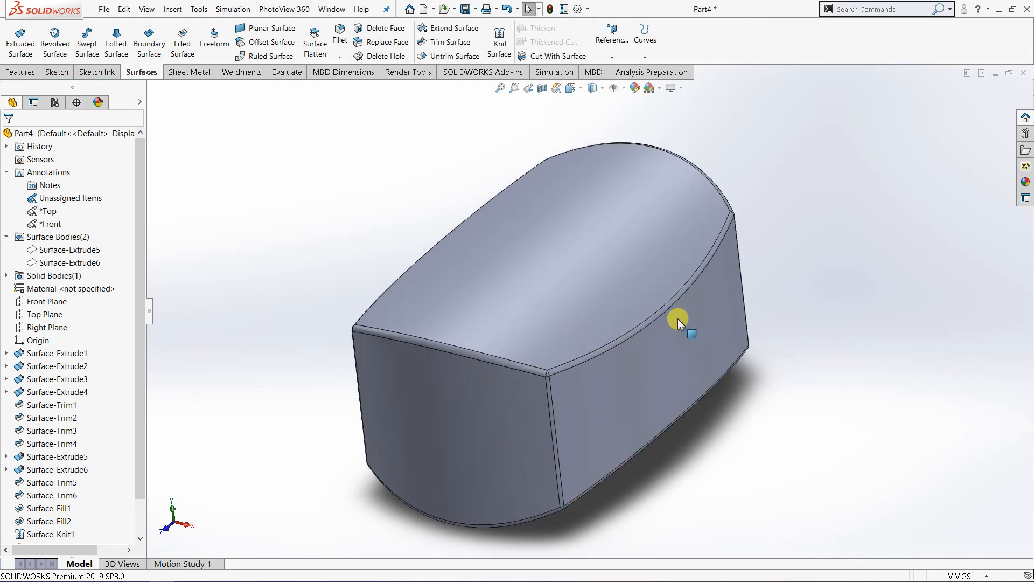
scroll(493, 306, up, 2)
middle_drag(564, 330, 480, 291)
scroll(467, 220, down, 1)
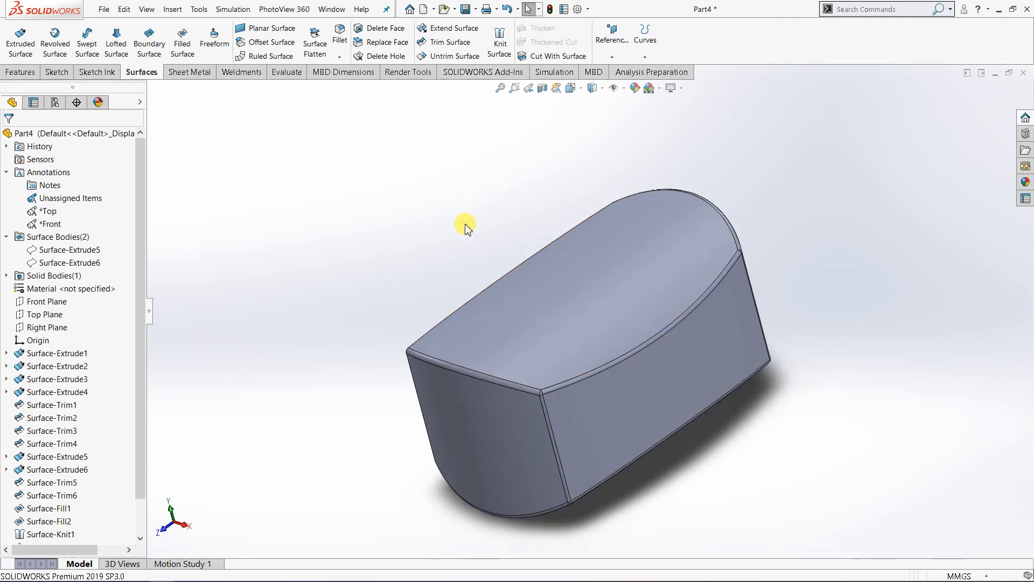